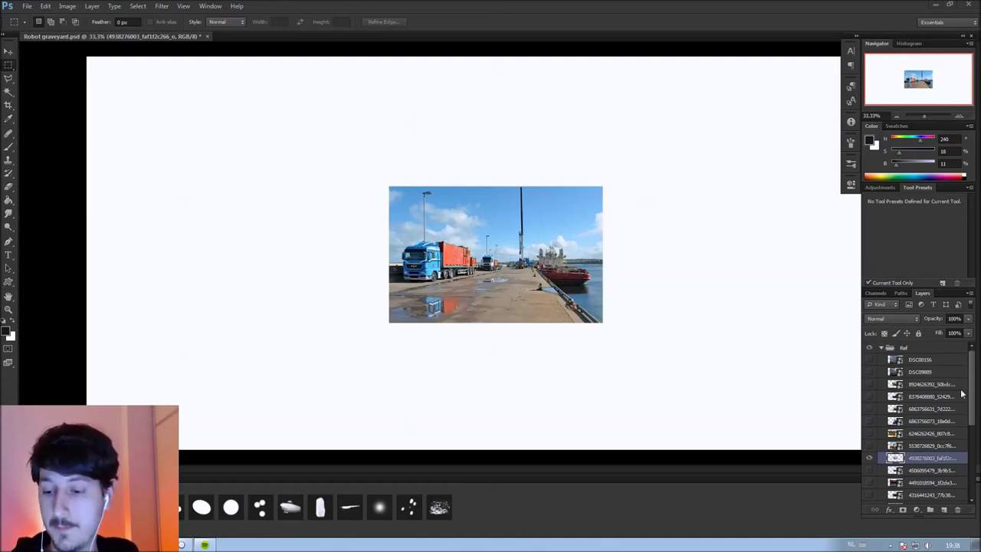
# Preview the reference photos at the start of the Ref group one at a time, from DSC00156 to the yellow road grader
pyautogui.scroll(-1, 969, 404)
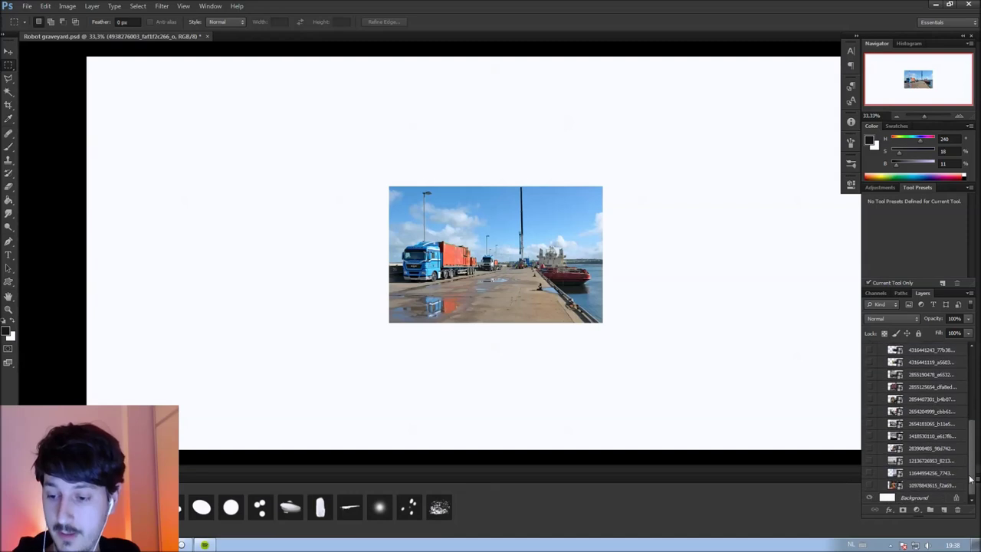
pyautogui.scroll(1, 964, 411)
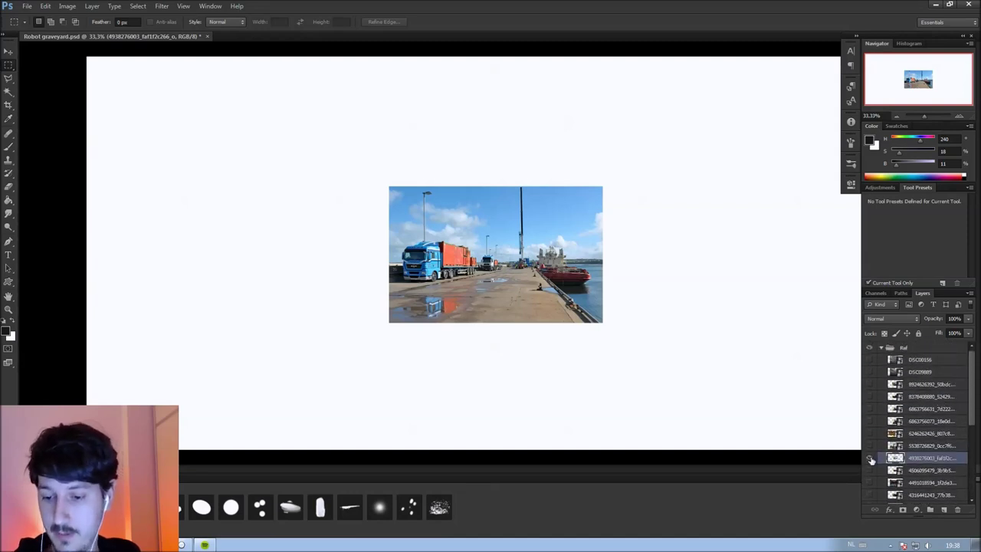
pyautogui.click(869, 458)
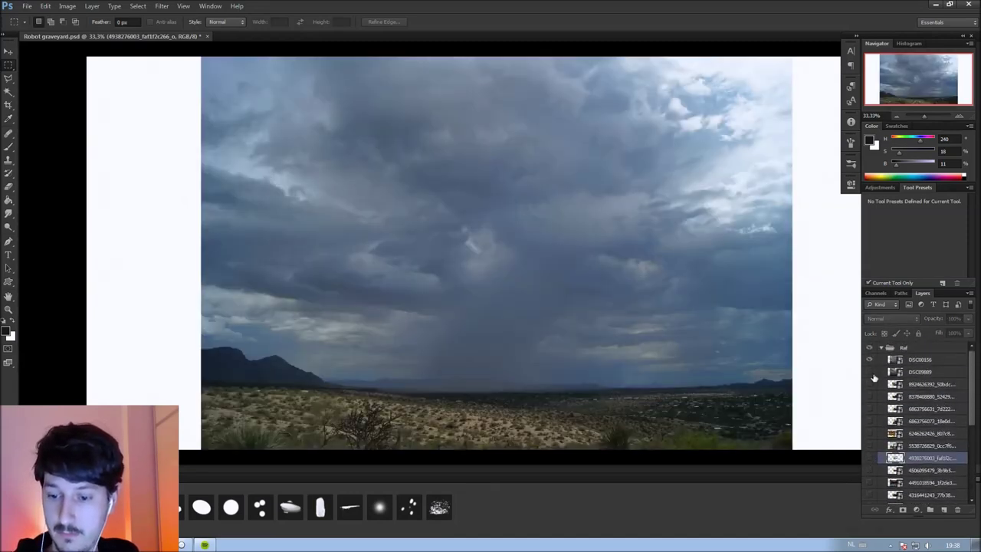
pyautogui.click(870, 360)
pyautogui.click(870, 372)
pyautogui.click(869, 372)
pyautogui.click(869, 397)
pyautogui.click(869, 396)
pyautogui.click(870, 385)
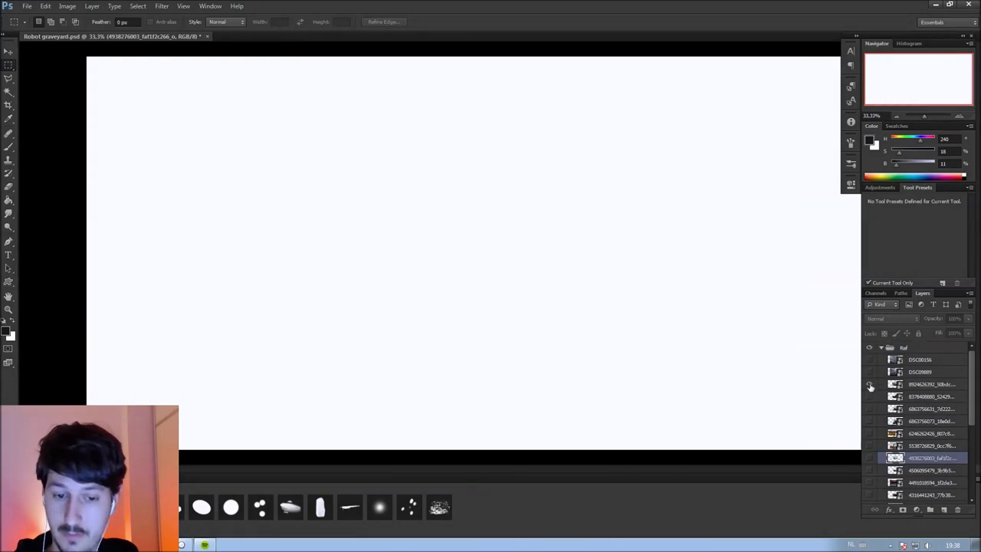
pyautogui.click(870, 384)
pyautogui.click(869, 390)
pyautogui.click(869, 396)
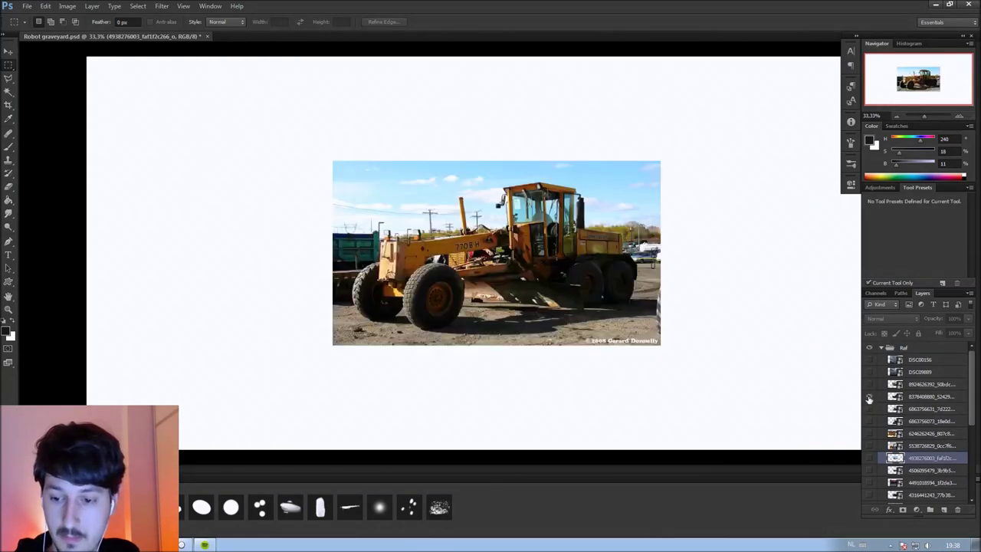
pyautogui.click(869, 399)
pyautogui.click(868, 408)
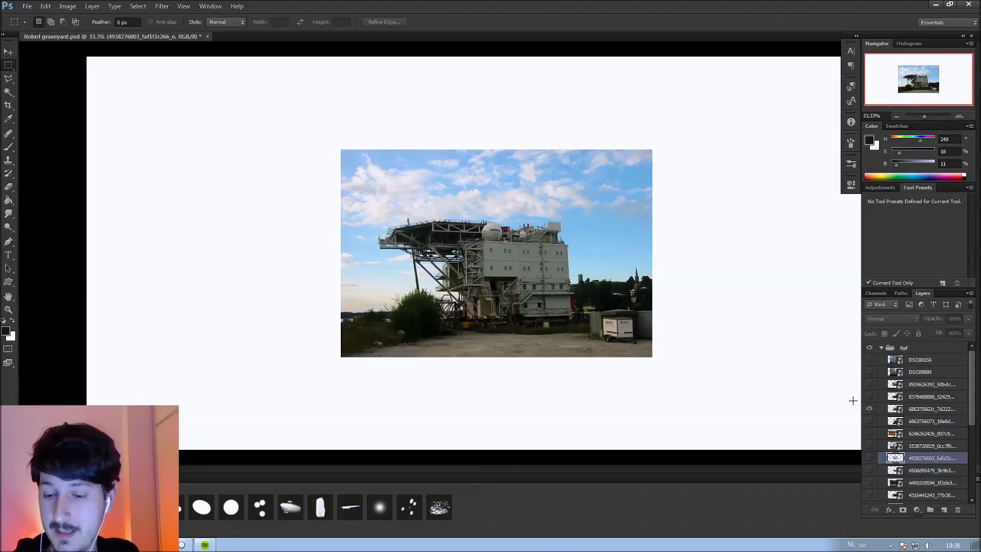
pyautogui.click(869, 414)
pyautogui.click(870, 420)
pyautogui.click(869, 420)
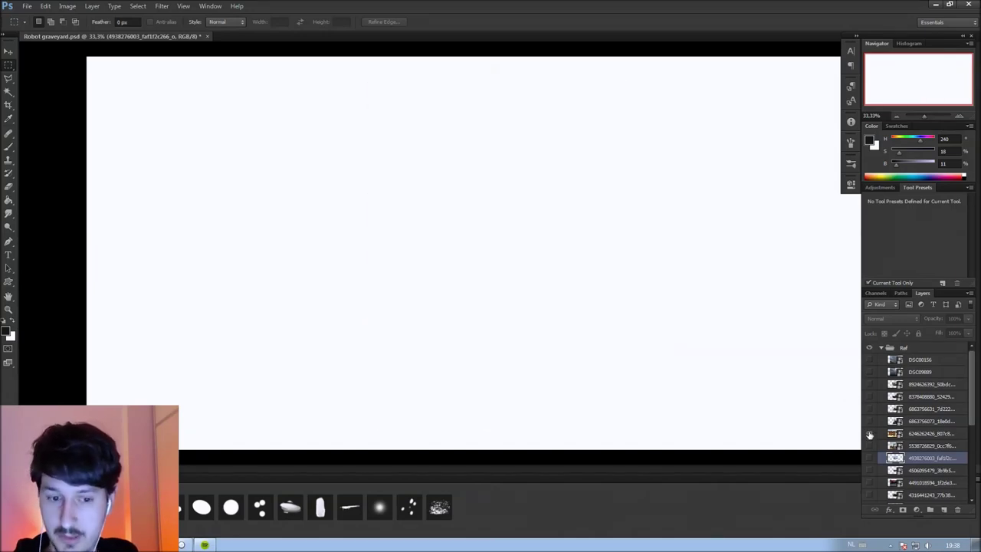
pyautogui.click(870, 433)
pyautogui.click(870, 433)
pyautogui.click(869, 445)
pyautogui.click(869, 445)
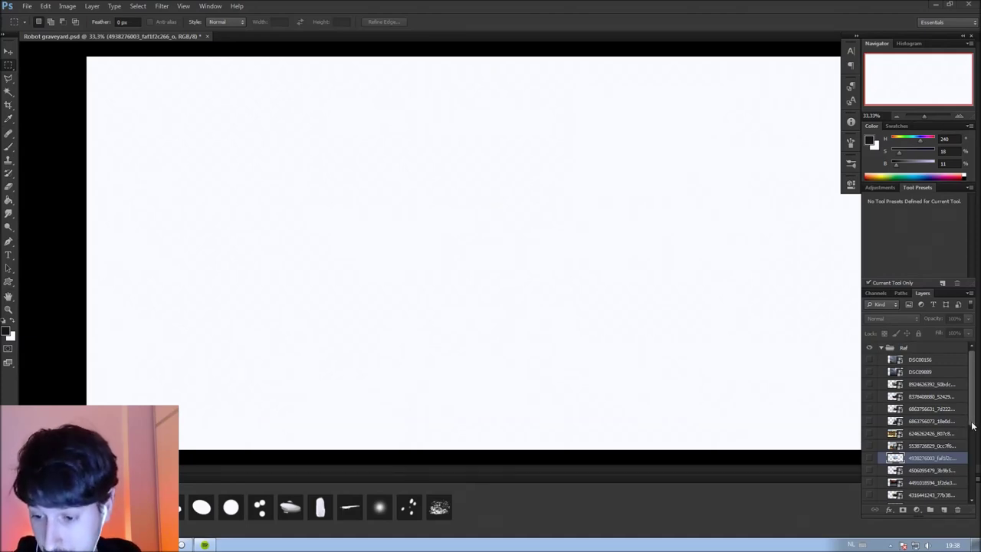
pyautogui.moveTo(971, 426); pyautogui.dragTo(972, 497)
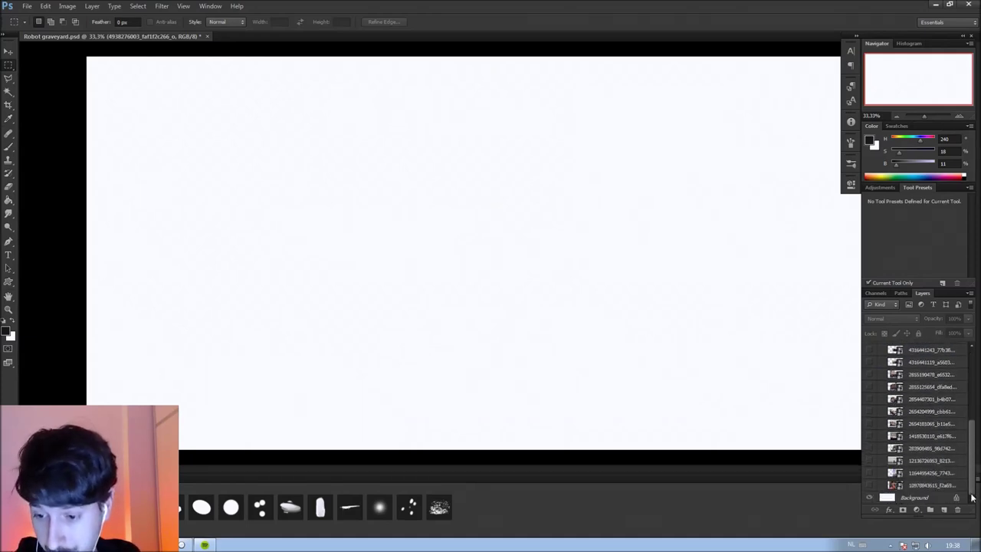
pyautogui.moveTo(971, 497); pyautogui.dragTo(970, 410)
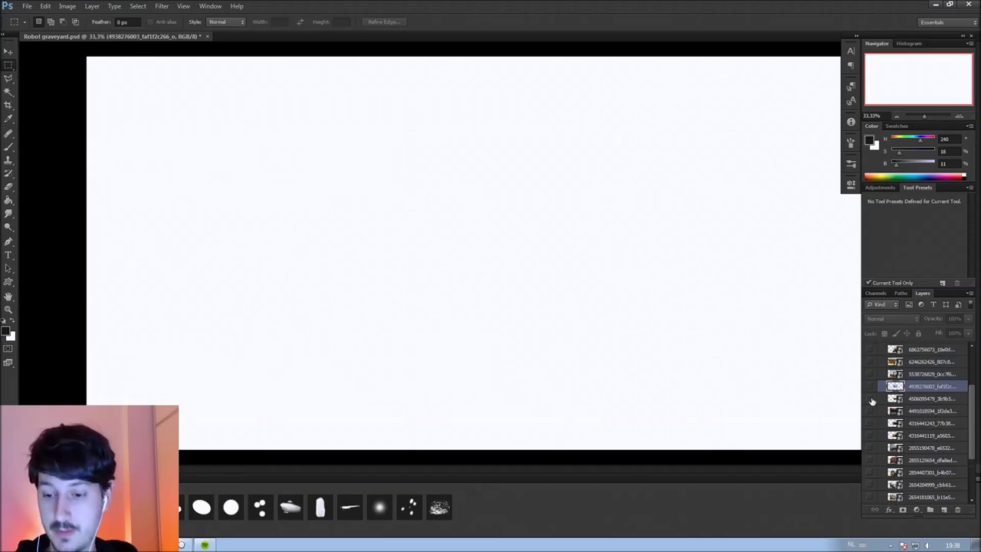
# Show the harbour dock photo and copy its whole layer, collapsing and hiding the Ref group
pyautogui.click(869, 386)
pyautogui.hotkey('ctrl', 'a')
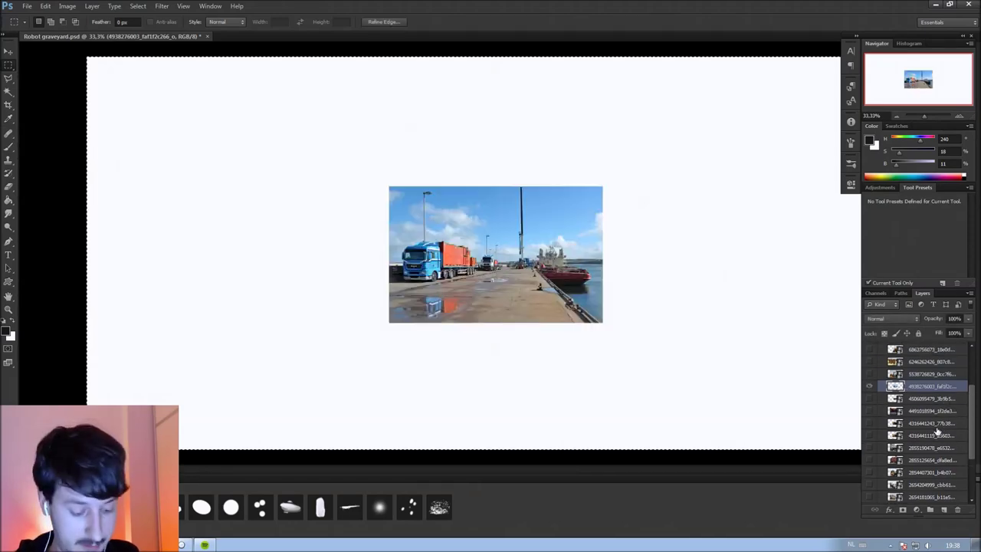
pyautogui.moveTo(972, 409); pyautogui.dragTo(972, 374)
pyautogui.click(881, 348)
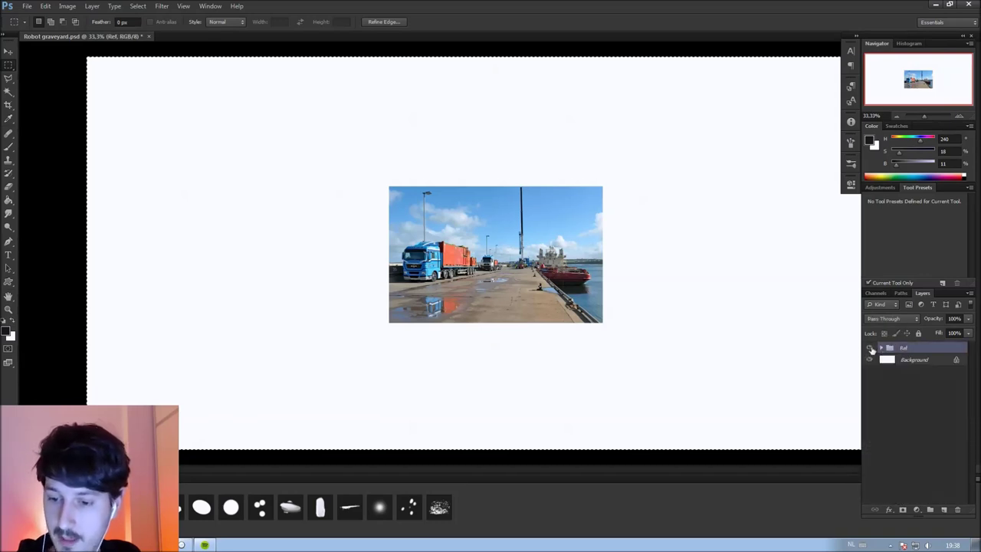
pyautogui.click(870, 348)
# Switch the canvas to full-screen mode with the interface panels hidden
pyautogui.press('Tab')
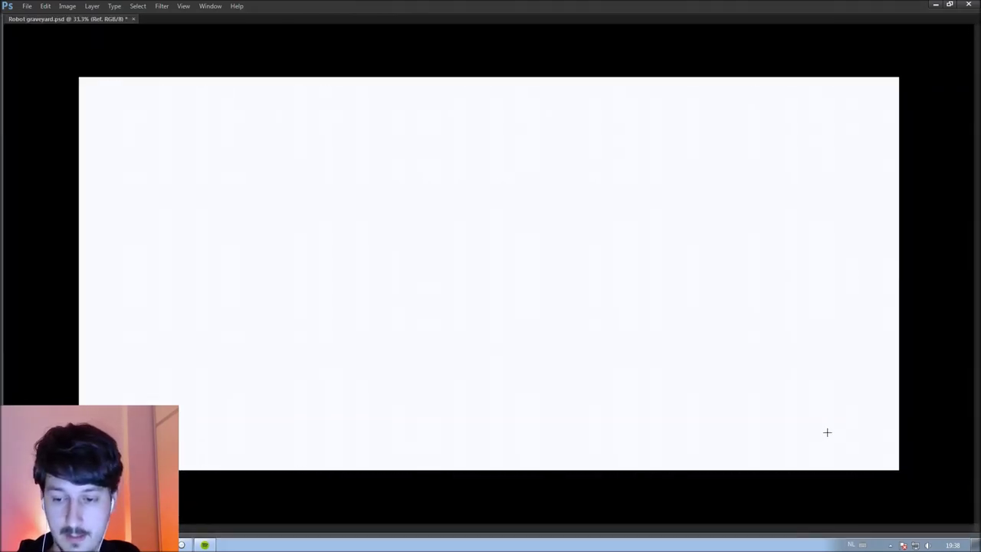
pyautogui.press('Tab')
pyautogui.press('Tab')
pyautogui.press('f')
pyautogui.moveTo(654, 466); pyautogui.dragTo(703, 435)
# Paste the dock photo as a new layer and scale it up to fill the whole canvas
pyautogui.hotkey('ctrl', 'v')
pyautogui.moveTo(562, 340); pyautogui.dragTo(305, 438)
pyautogui.hotkey('ctrl', 't')
pyautogui.moveTo(352, 311); pyautogui.dragTo(955, 47)
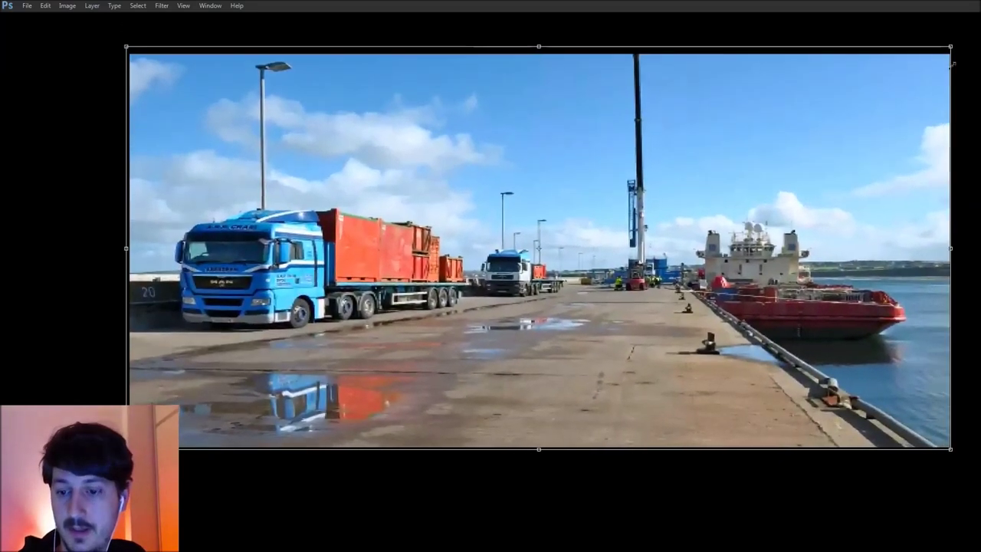
pyautogui.press('Return')
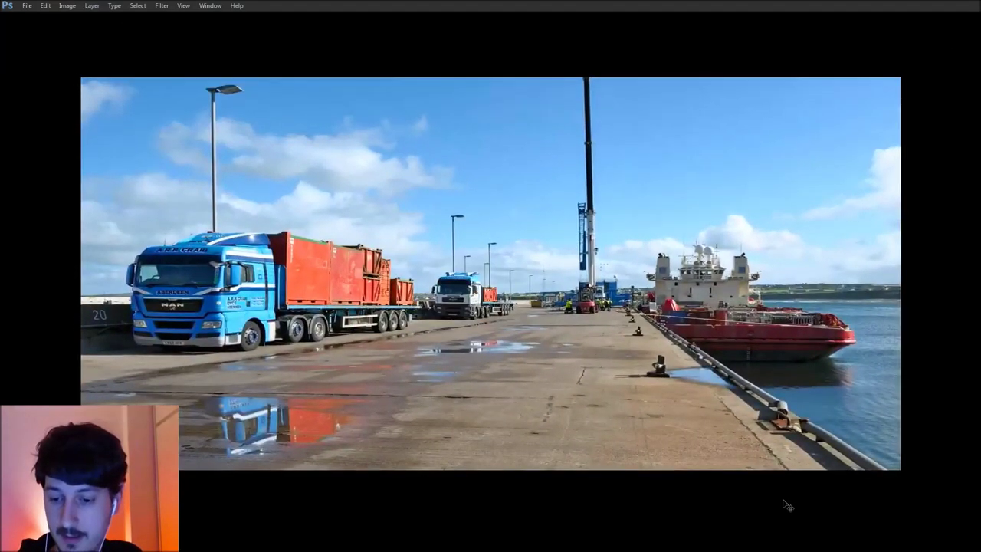
# Move the pasted dock photo below the Ref group and put it in a new group named Base
pyautogui.press('Tab')
pyautogui.moveTo(901, 351); pyautogui.dragTo(906, 363)
pyautogui.hotkey('ctrl', 'g')
pyautogui.doubleClick(908, 360)
pyautogui.write('Base')
pyautogui.press('Return')
# Show and expand the Ref group, hide the original dock photo and preview the photos below it
pyautogui.click(869, 348)
pyautogui.click(880, 348)
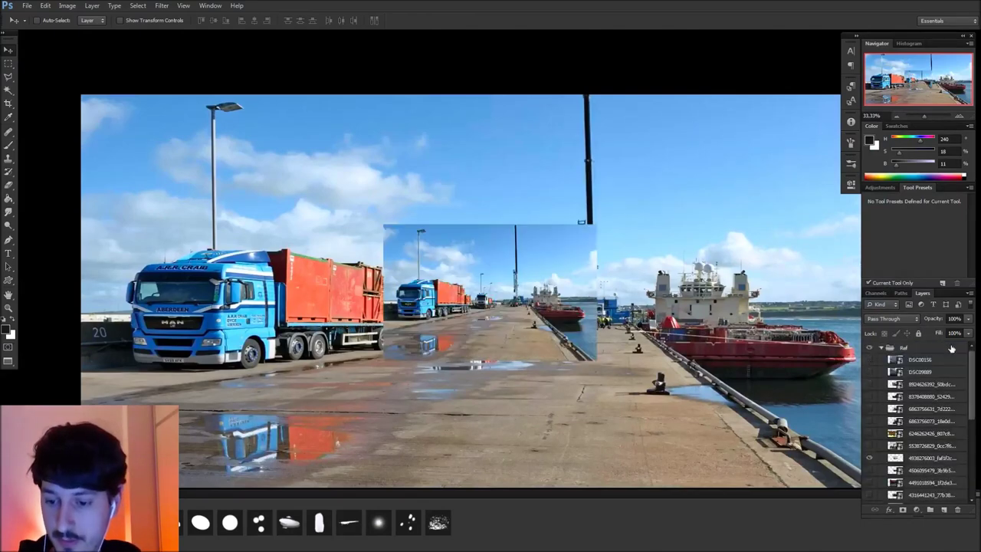
pyautogui.click(869, 458)
pyautogui.click(868, 471)
pyautogui.click(869, 470)
pyautogui.click(868, 482)
pyautogui.moveTo(970, 382); pyautogui.dragTo(971, 407)
pyautogui.click(869, 425)
pyautogui.click(869, 435)
pyautogui.click(869, 436)
pyautogui.click(870, 448)
pyautogui.click(870, 459)
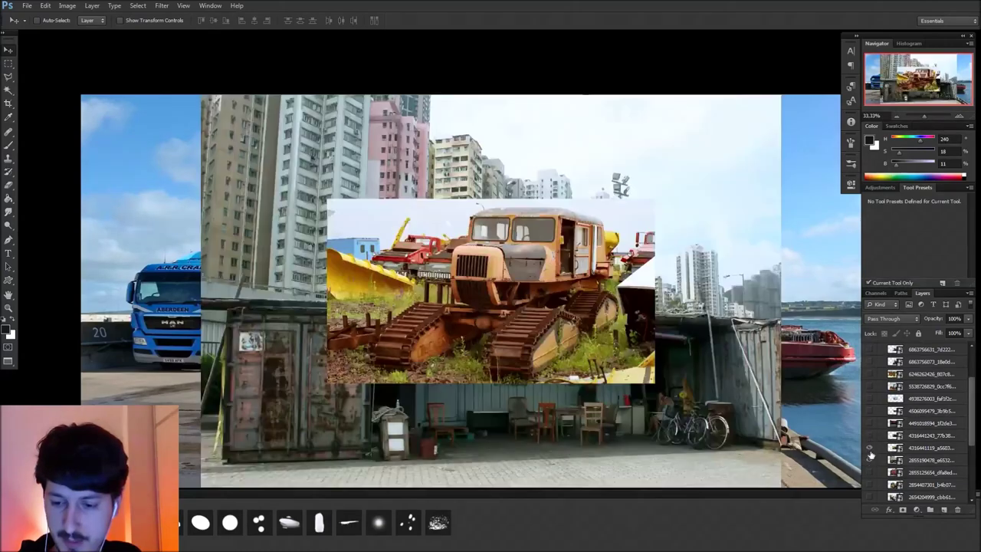
pyautogui.click(869, 449)
pyautogui.click(900, 461)
pyautogui.scroll(-2, 705, 432)
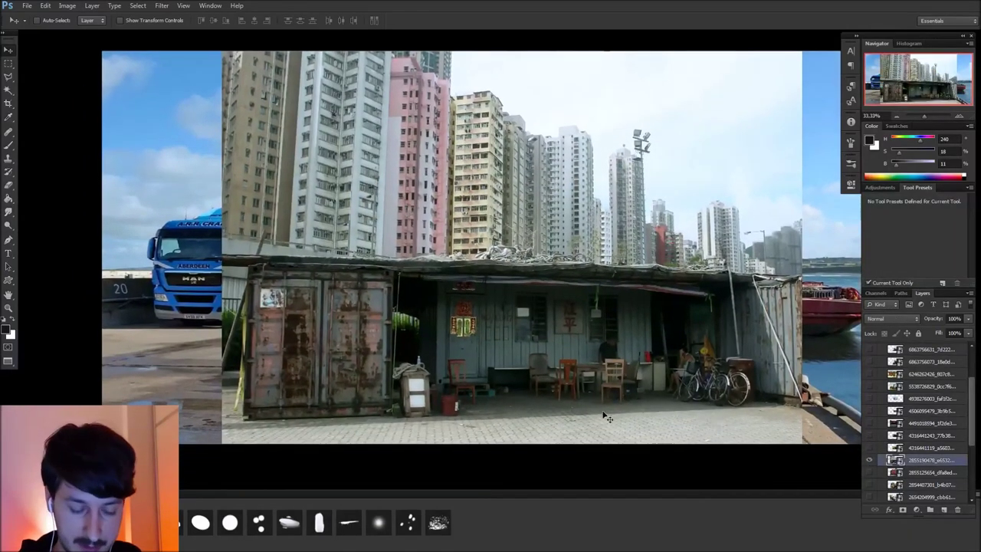
# Outline the container shelter with the Polygonal Lasso, following its roof, walls and ground line
pyautogui.press('l')
pyautogui.click(245, 419)
pyautogui.click(251, 265)
pyautogui.moveTo(299, 263); pyautogui.dragTo(489, 265)
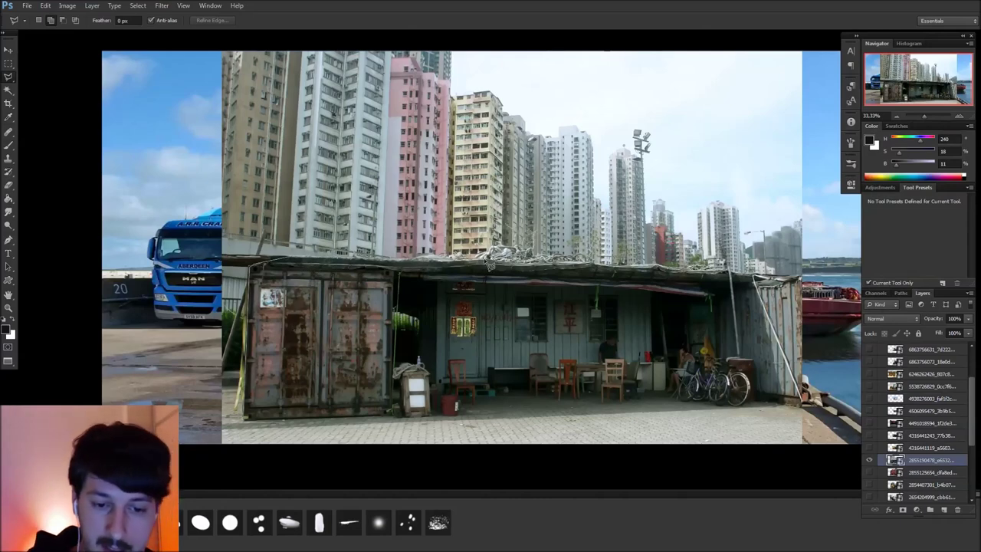
pyautogui.moveTo(572, 268); pyautogui.dragTo(729, 277)
pyautogui.moveTo(809, 281)
pyautogui.mouseDown()
pyautogui.moveTo(804, 392)
pyautogui.moveTo(770, 412)
pyautogui.mouseUp()
pyautogui.moveTo(515, 419); pyautogui.dragTo(245, 423)
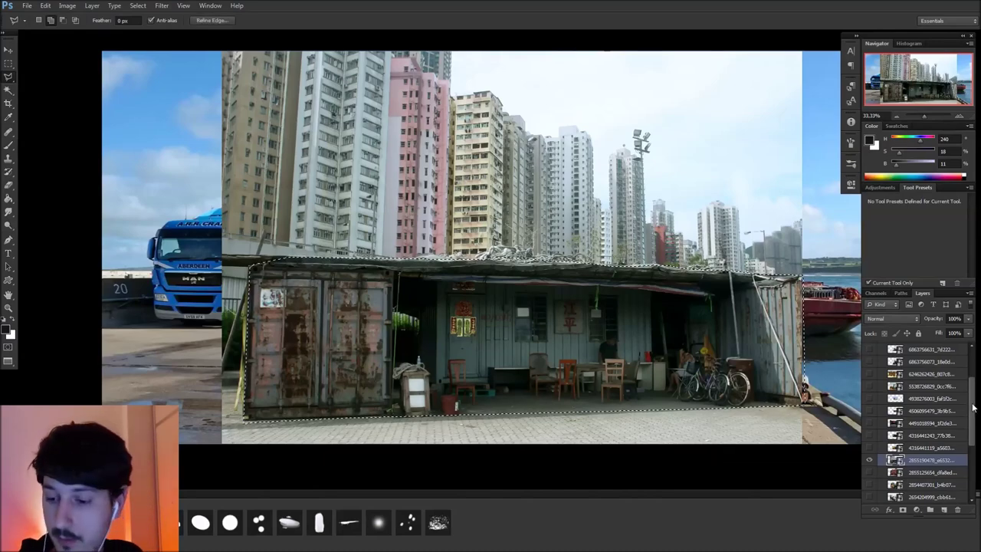
# Hide and collapse the Ref group, and paste the cut-out shelter above the dock photo in the Base group
pyautogui.scroll(3, 888, 369)
pyautogui.click(869, 348)
pyautogui.click(881, 349)
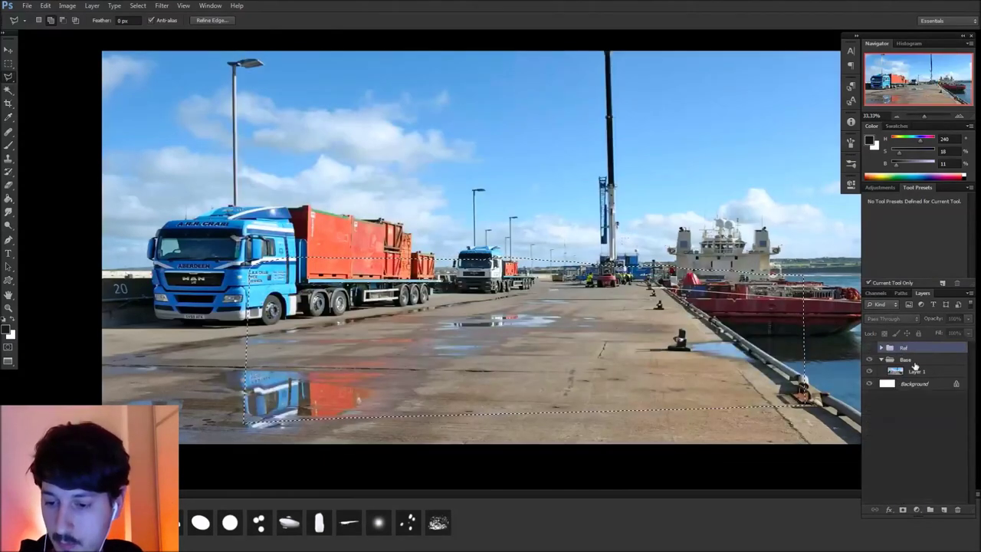
pyautogui.click(916, 370)
pyautogui.hotkey('ctrl', 'v')
# Scale the shelter down, flip it horizontally and position it over the water side of the dock
pyautogui.hotkey('ctrl', 't')
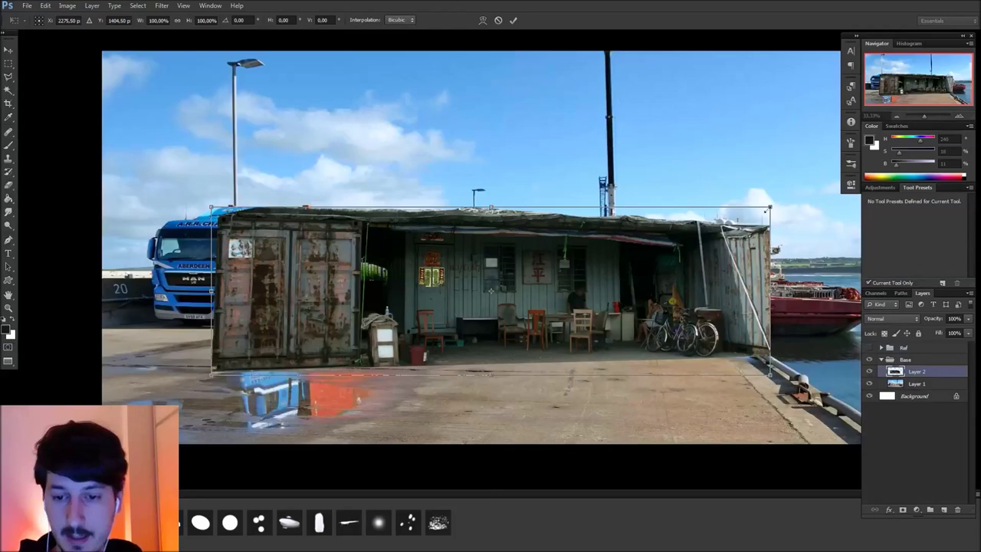
pyautogui.moveTo(770, 207); pyautogui.dragTo(659, 240)
pyautogui.moveTo(574, 288); pyautogui.dragTo(744, 288)
pyautogui.hotkey('ctrl', 'shift', 'h')
pyautogui.moveTo(720, 325)
pyautogui.mouseDown()
pyautogui.moveTo(659, 291)
pyautogui.moveTo(733, 263)
pyautogui.moveTo(601, 265)
pyautogui.mouseUp()
pyautogui.moveTo(612, 303); pyautogui.dragTo(666, 304)
pyautogui.press('Return')
# Hide the shelter layer and outline the dock photo's concrete ground with the Polygonal Lasso
pyautogui.click(869, 370)
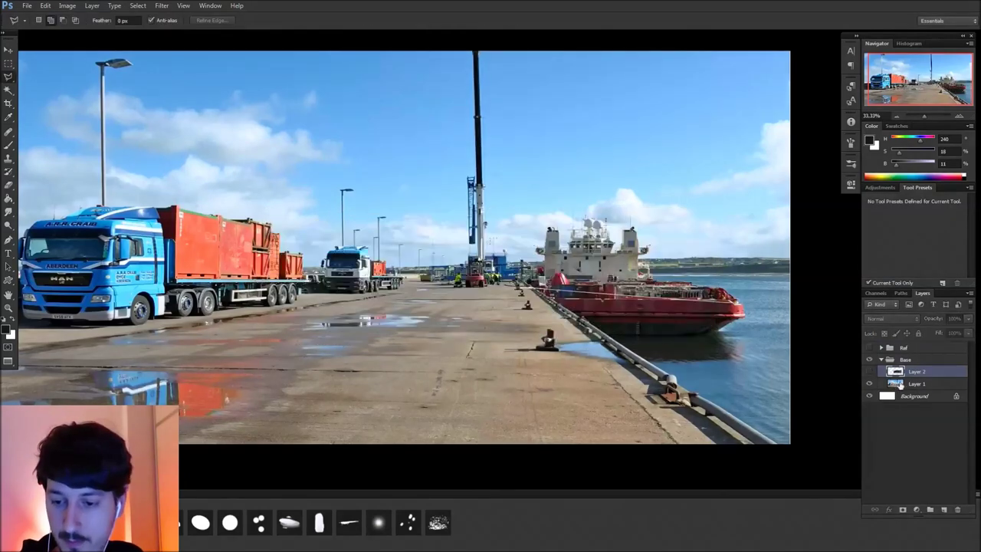
pyautogui.click(916, 383)
pyautogui.moveTo(580, 466); pyautogui.dragTo(661, 456)
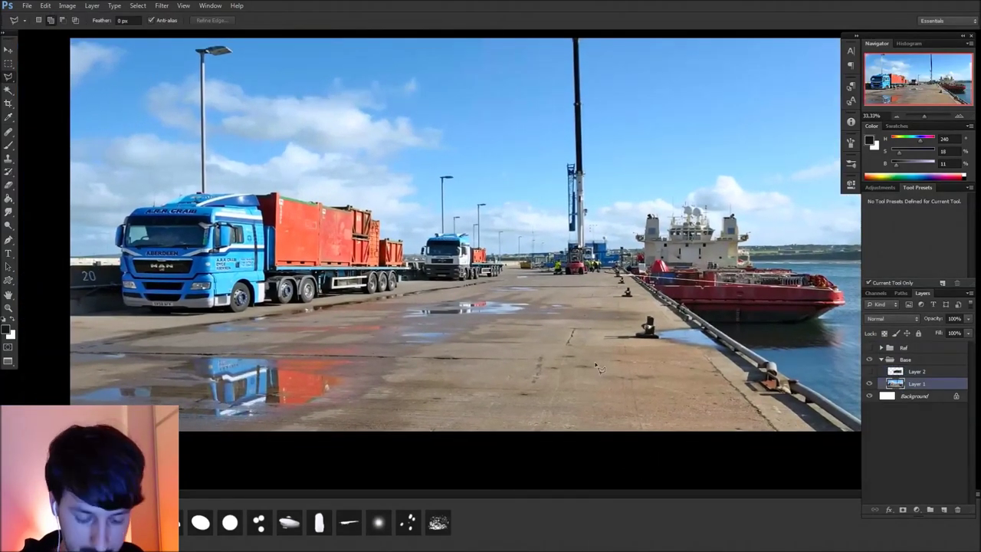
pyautogui.click(468, 282)
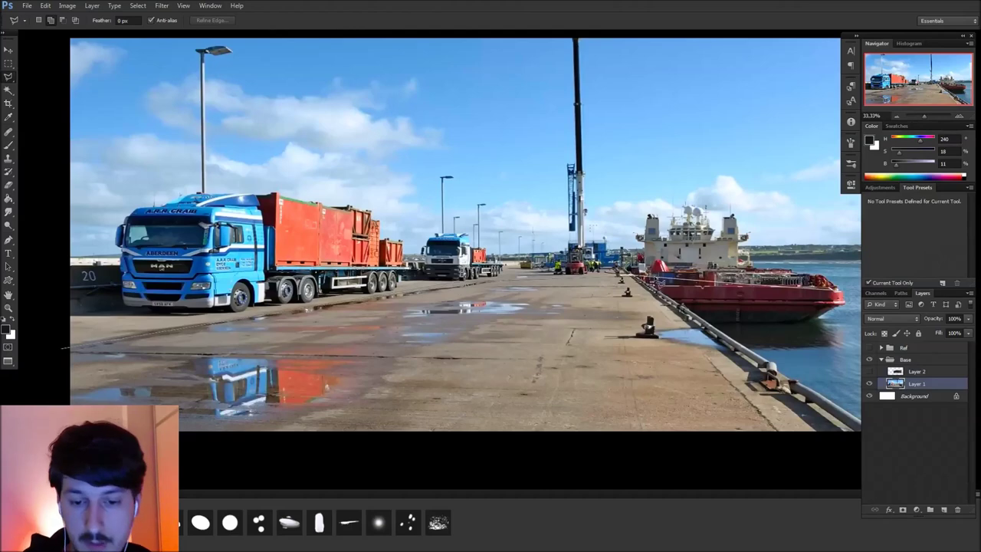
pyautogui.click(639, 279)
pyautogui.moveTo(833, 439)
pyautogui.mouseDown()
pyautogui.moveTo(176, 466)
pyautogui.moveTo(53, 386)
pyautogui.moveTo(59, 376)
pyautogui.mouseUp()
pyautogui.click(61, 348)
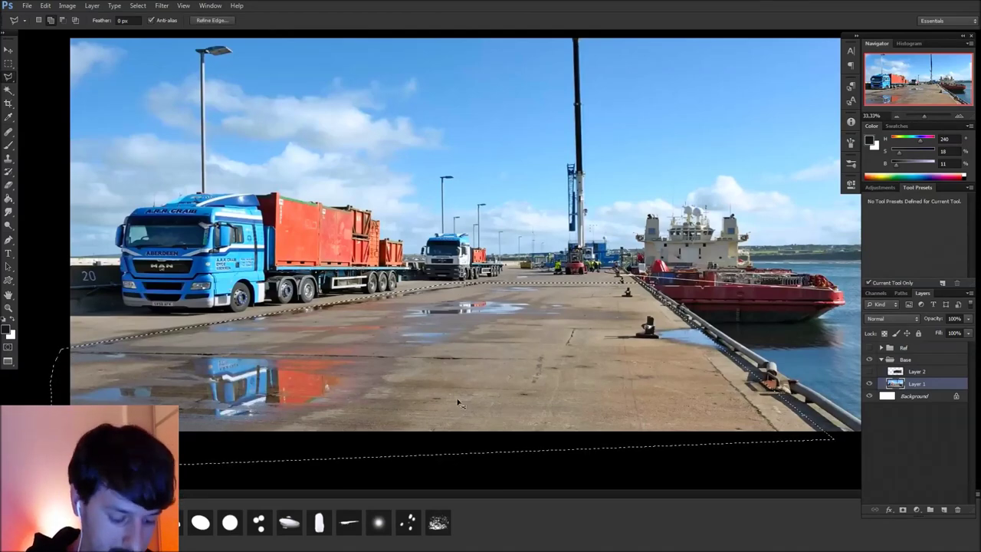
# Duplicate the selected concrete ground onto its own layer, flip it horizontally and move it over the water
pyautogui.hotkey('ctrl', 'c')
pyautogui.hotkey('ctrl', 'v')
pyautogui.hotkey('ctrl', 'shift', 'h')
pyautogui.press('v')
pyautogui.moveTo(622, 460); pyautogui.dragTo(409, 455)
pyautogui.moveTo(334, 390); pyautogui.dragTo(622, 396)
# Enlarge the mirrored ground to about 108.6% and shift it to line up with the original dock
pyautogui.hotkey('ctrl', 't')
pyautogui.moveTo(147, 284); pyautogui.dragTo(83, 271)
pyautogui.moveTo(613, 389); pyautogui.dragTo(713, 388)
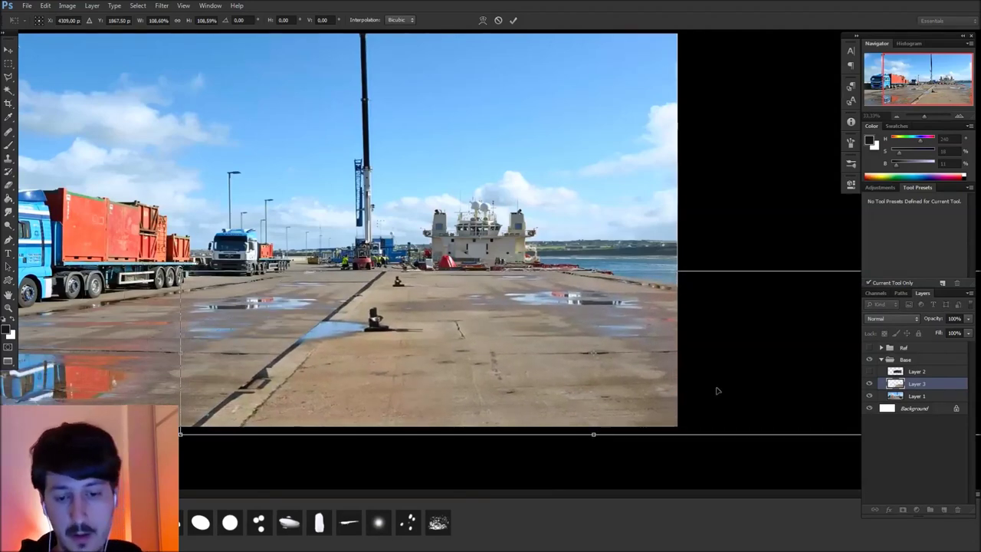
pyautogui.press('Return')
# Erase the mirrored ground's edge and bollards along the diagonal seam, using an eraser enlarged to 100 px, and raise its size to 200 px
pyautogui.press('e')
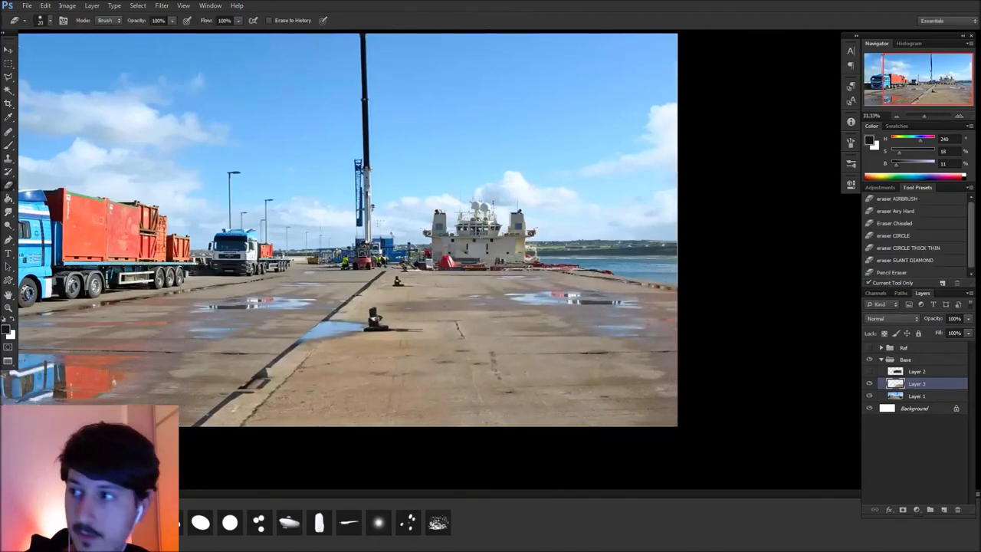
pyautogui.press(']')
pyautogui.press(']')
pyautogui.press(']')
pyautogui.press(']')
pyautogui.press(']')
pyautogui.press(']')
pyautogui.press(']')
pyautogui.press(']')
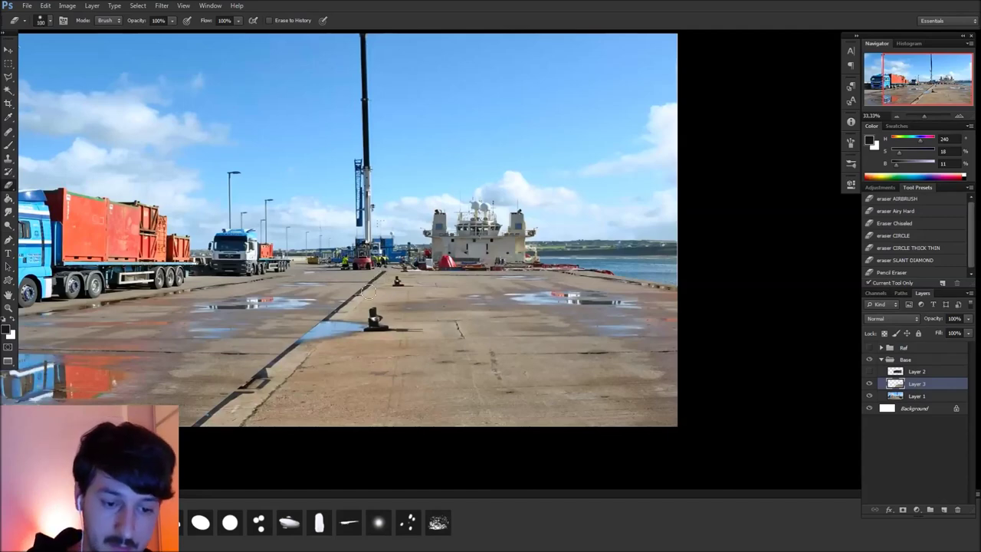
pyautogui.moveTo(374, 277); pyautogui.dragTo(230, 413)
pyautogui.moveTo(387, 274)
pyautogui.mouseDown()
pyautogui.moveTo(362, 340)
pyautogui.moveTo(385, 319)
pyautogui.moveTo(379, 303)
pyautogui.moveTo(406, 282)
pyautogui.mouseUp()
pyautogui.moveTo(371, 325); pyautogui.dragTo(237, 423)
pyautogui.press(']')
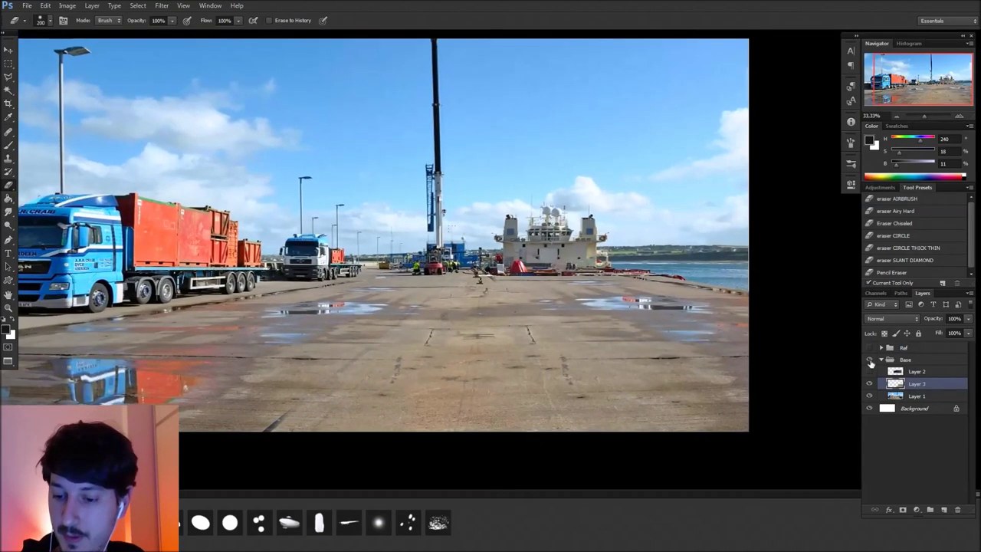
pyautogui.click(868, 371)
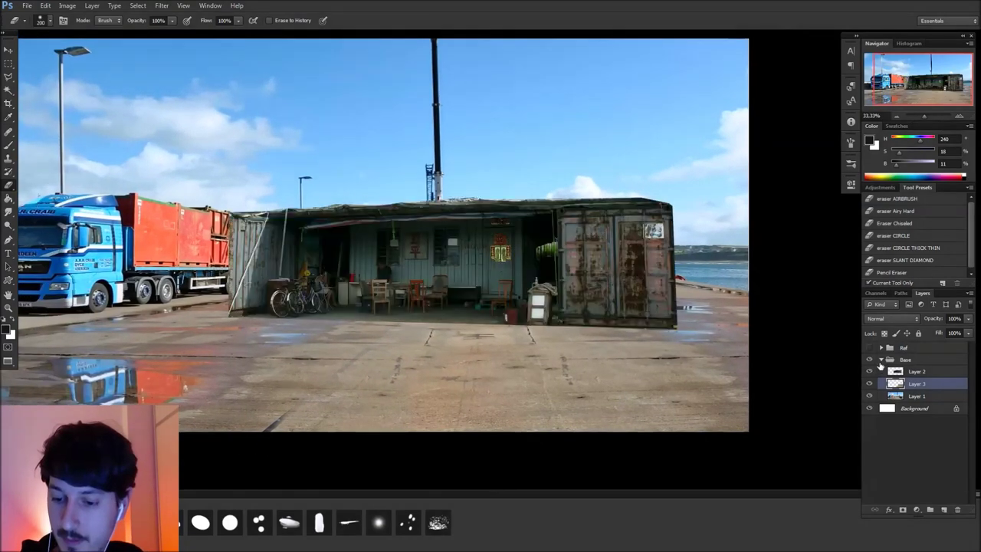
pyautogui.click(871, 348)
pyautogui.click(881, 348)
pyautogui.scroll(-3, 973, 389)
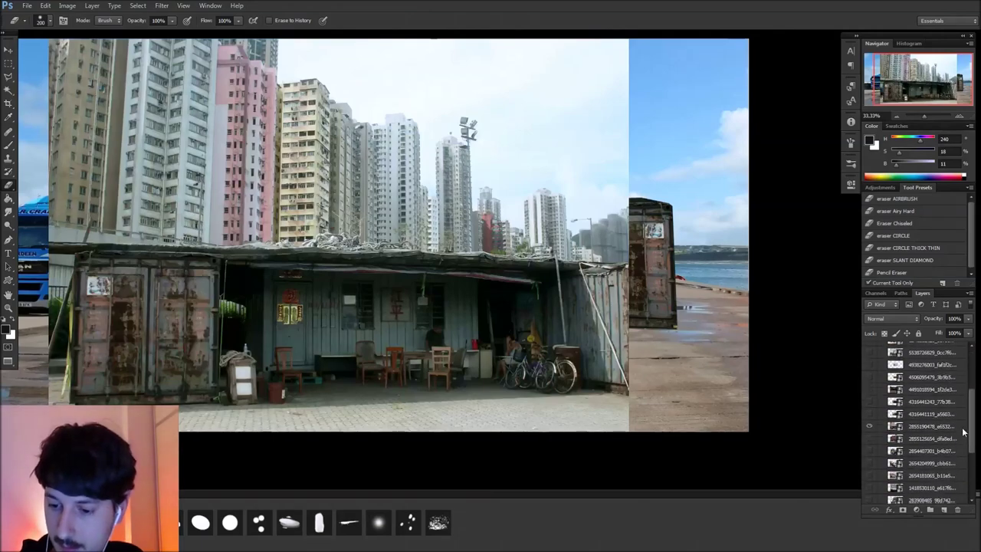
pyautogui.click(869, 419)
pyautogui.click(881, 421)
pyautogui.moveTo(587, 422); pyautogui.dragTo(688, 446)
pyautogui.hotkey('ctrl', 'shift', 'h')
pyautogui.moveTo(536, 403); pyautogui.dragTo(560, 421)
# Outline the red shipping containers, including the objects on the roof and the pallet in front, with the Polygonal Lasso
pyautogui.press('l')
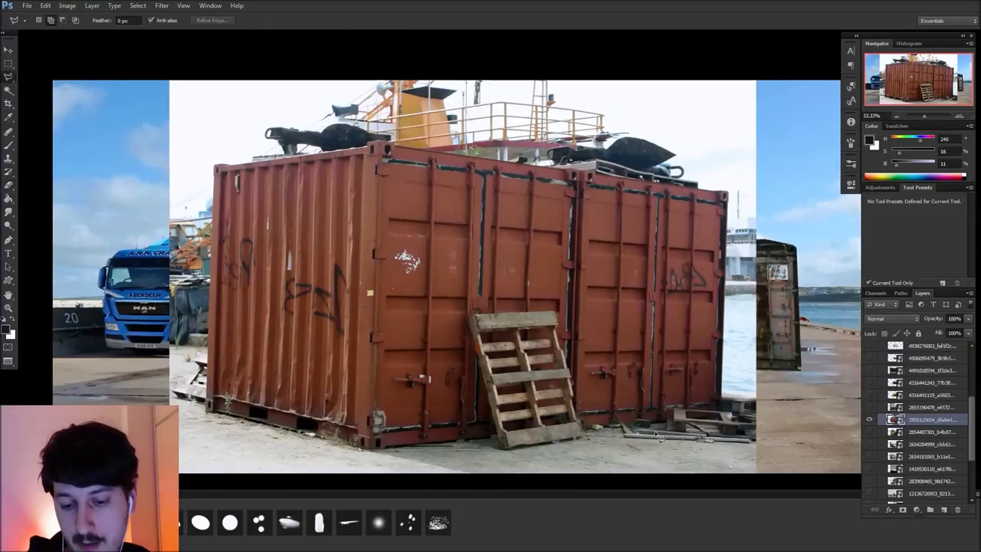
pyautogui.click(722, 392)
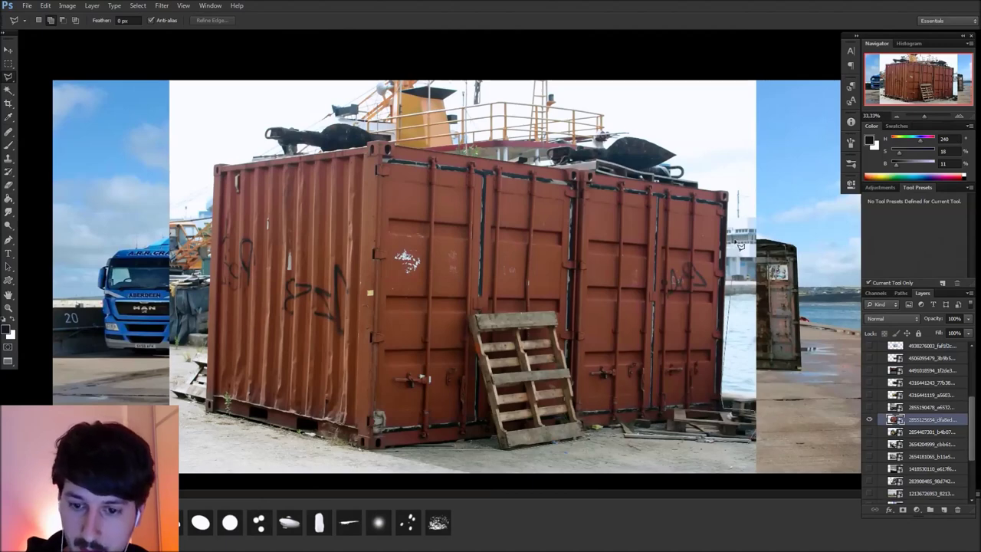
pyautogui.moveTo(734, 198)
pyautogui.mouseDown()
pyautogui.moveTo(672, 179)
pyautogui.moveTo(680, 161)
pyautogui.moveTo(645, 140)
pyautogui.moveTo(552, 162)
pyautogui.moveTo(396, 145)
pyautogui.moveTo(232, 172)
pyautogui.moveTo(218, 211)
pyautogui.moveTo(212, 375)
pyautogui.moveTo(214, 361)
pyautogui.moveTo(200, 362)
pyautogui.moveTo(177, 394)
pyautogui.moveTo(357, 455)
pyautogui.moveTo(369, 451)
pyautogui.mouseUp()
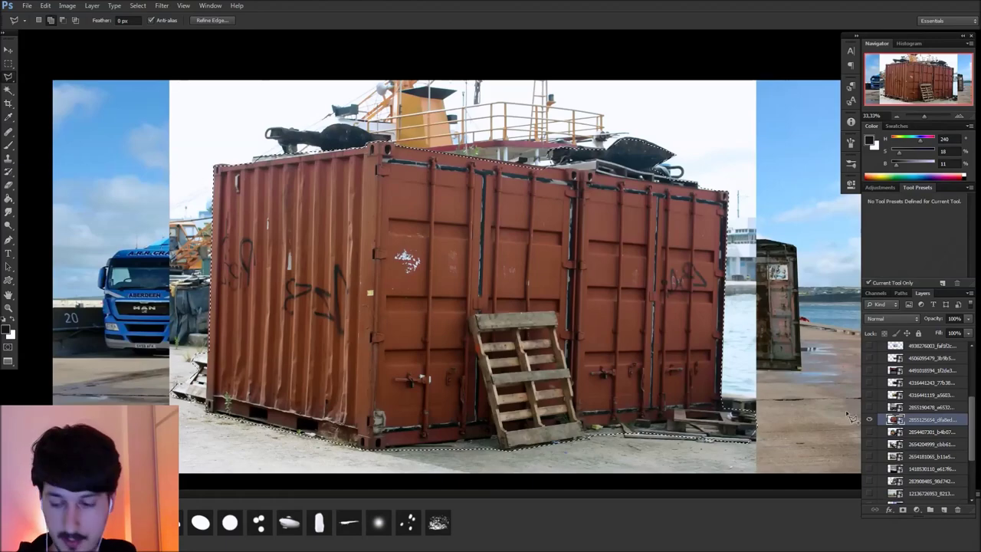
# Hide the Ref group, paste the copied red containers as a new layer above the shelter, and move them toward the canvas's left edge
pyautogui.scroll(3, 889, 383)
pyautogui.click(881, 348)
pyautogui.click(869, 347)
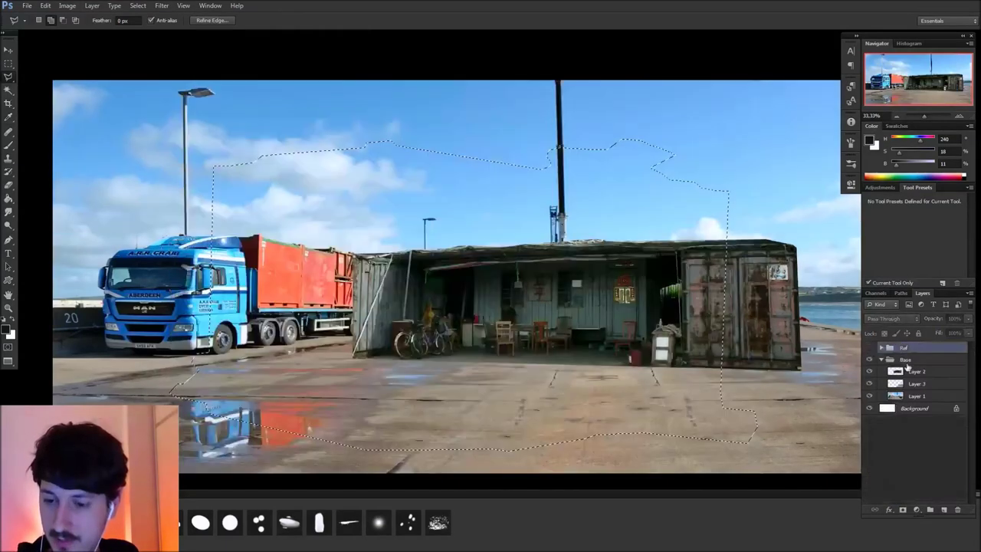
pyautogui.click(906, 372)
pyautogui.hotkey('ctrl', 'd')
pyautogui.hotkey('ctrl', 'v')
pyautogui.press('v')
pyautogui.moveTo(717, 338); pyautogui.dragTo(448, 338)
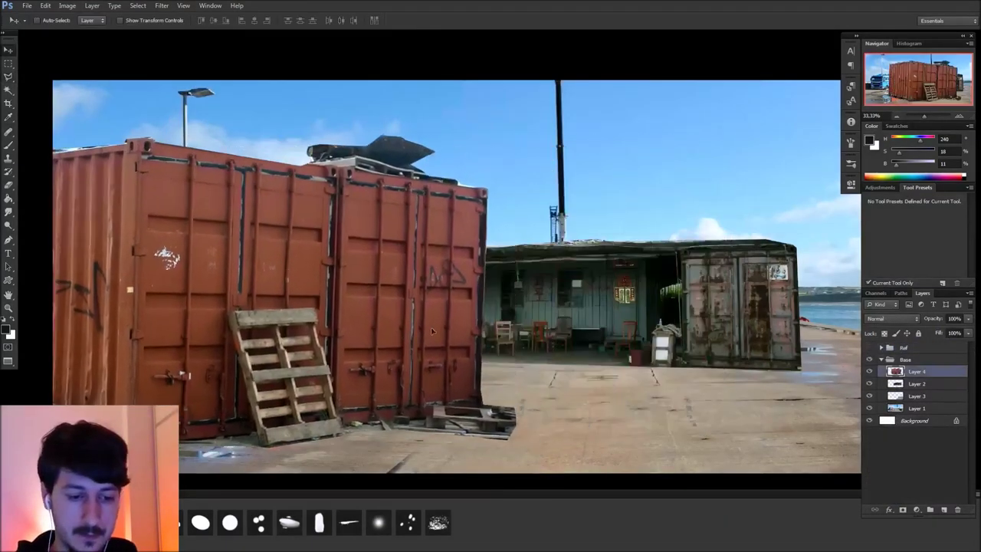
# Scale the red containers to about 55.7%, rotate them -2°, and set them on the ground at the scene's left edge
pyautogui.hotkey('ctrl', 't')
pyautogui.moveTo(518, 133); pyautogui.dragTo(251, 275)
pyautogui.moveTo(184, 337); pyautogui.dragTo(274, 285)
pyautogui.moveTo(362, 218); pyautogui.dragTo(357, 209)
pyautogui.moveTo(267, 336); pyautogui.dragTo(285, 336)
pyautogui.moveTo(364, 210); pyautogui.dragTo(365, 213)
pyautogui.moveTo(285, 329); pyautogui.dragTo(270, 335)
pyautogui.moveTo(344, 222); pyautogui.dragTo(351, 219)
pyautogui.moveTo(274, 334); pyautogui.dragTo(264, 333)
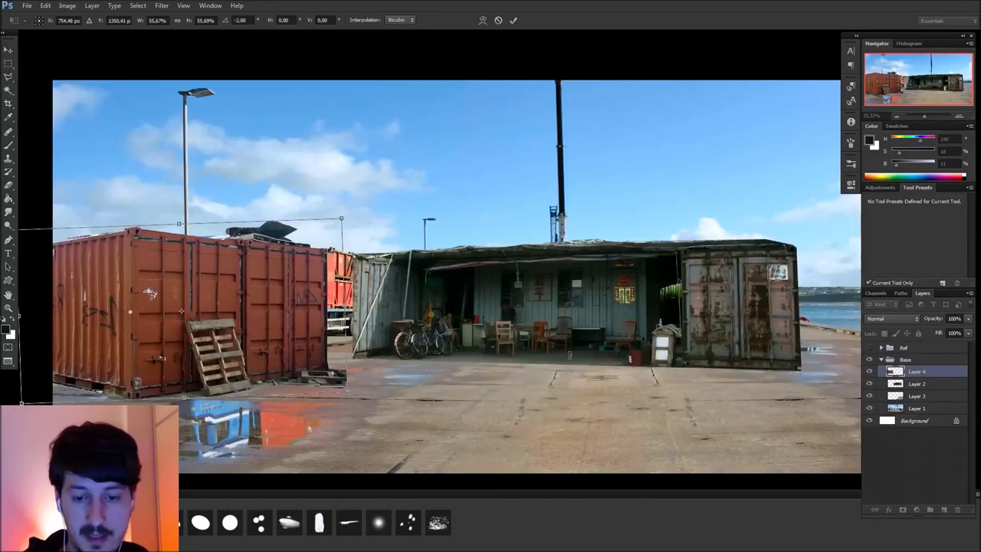
pyautogui.press('Return')
# Move the shelter to the scene's right edge and reshape its perspective so its container end reaches the canvas border
pyautogui.moveTo(587, 448); pyautogui.dragTo(410, 419)
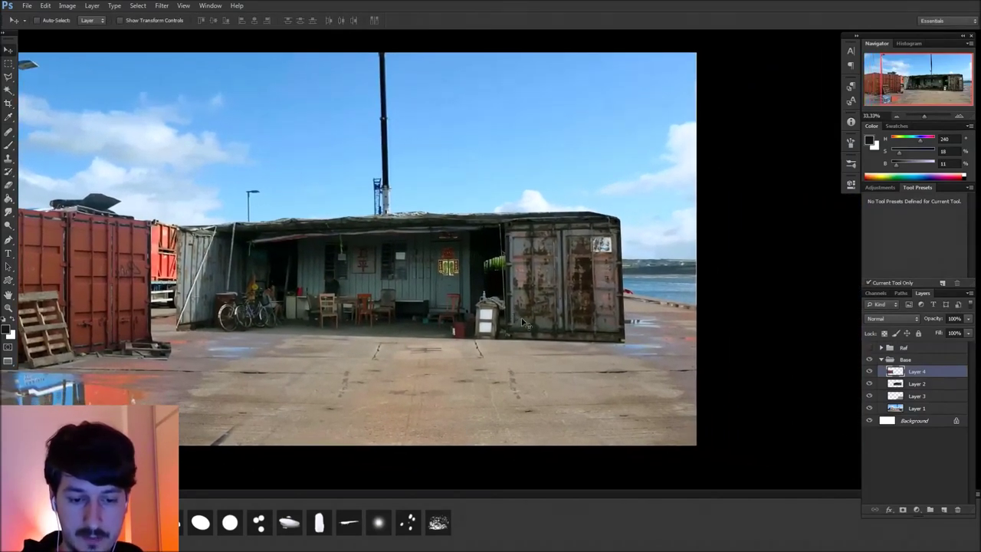
pyautogui.moveTo(499, 316); pyautogui.dragTo(666, 307)
pyautogui.hotkey('ctrl', 't')
pyautogui.rightClick(431, 298)
pyautogui.click(469, 358)
pyautogui.moveTo(296, 346); pyautogui.dragTo(304, 312)
pyautogui.moveTo(295, 279); pyautogui.dragTo(458, 278)
pyautogui.moveTo(733, 272); pyautogui.dragTo(707, 280)
pyautogui.moveTo(391, 280); pyautogui.dragTo(400, 280)
pyautogui.press('Return')
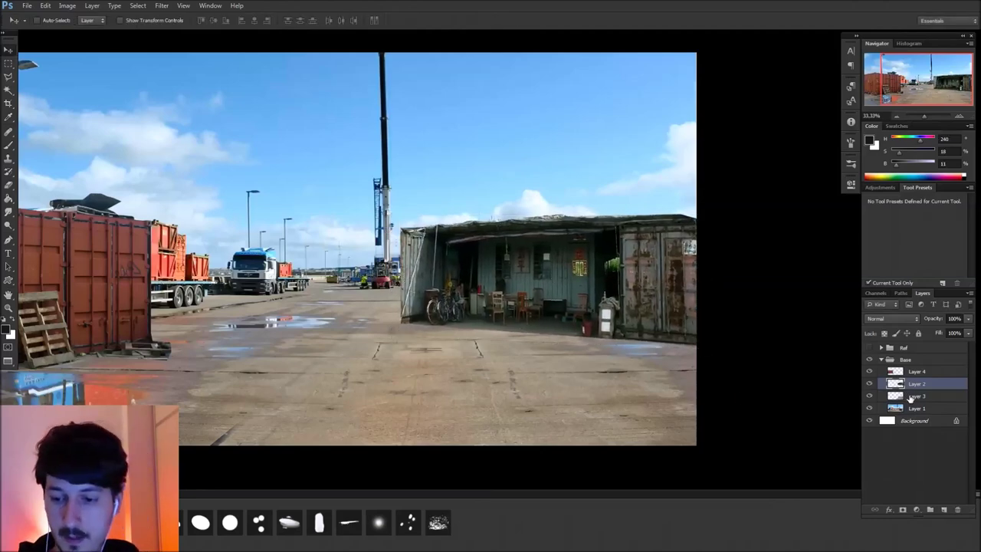
# Paste a mirrored copy of the red containers beneath the shelter layer, shrink it to about 44%, and place it on the shelter's roof
pyautogui.hotkey('alt', '[')
pyautogui.hotkey('ctrl', 'v')
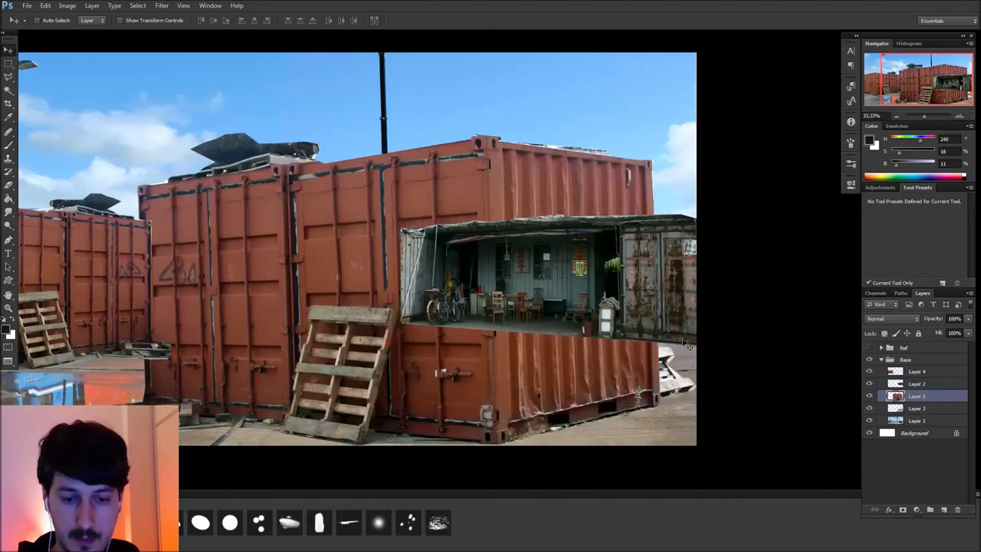
pyautogui.hotkey('ctrl', 't')
pyautogui.moveTo(697, 133); pyautogui.dragTo(407, 287)
pyautogui.moveTo(287, 348); pyautogui.dragTo(651, 172)
pyautogui.moveTo(651, 200); pyautogui.dragTo(669, 187)
pyautogui.rightClick(633, 210)
pyautogui.click(665, 265)
pyautogui.moveTo(491, 259); pyautogui.dragTo(480, 263)
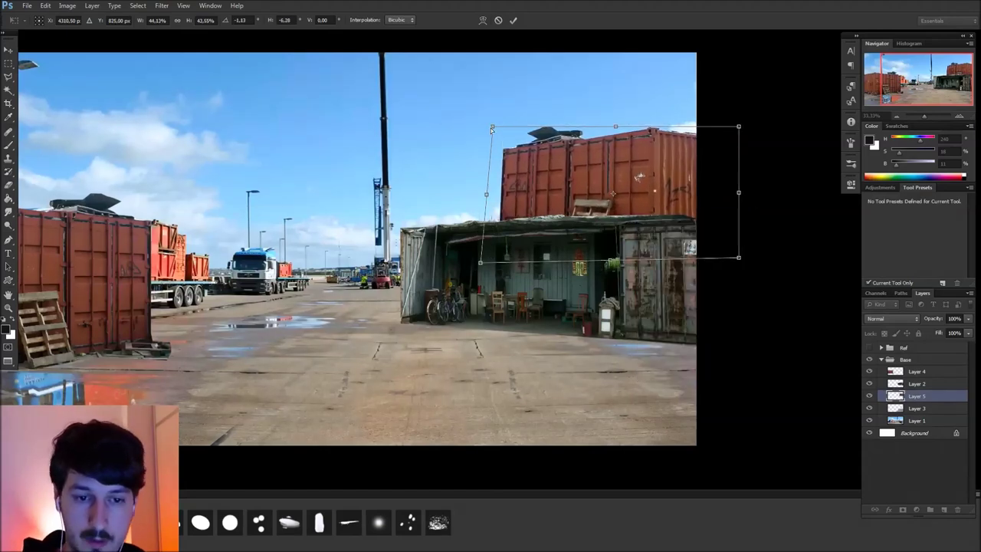
# Widen the rooftop containers to about 49%, shift them, and distort their corners to follow the shelter's perspective
pyautogui.moveTo(492, 126); pyautogui.dragTo(490, 129)
pyautogui.moveTo(739, 126); pyautogui.dragTo(739, 136)
pyautogui.moveTo(732, 189); pyautogui.dragTo(789, 191)
pyautogui.moveTo(542, 199); pyautogui.dragTo(513, 205)
pyautogui.moveTo(785, 189); pyautogui.dragTo(782, 189)
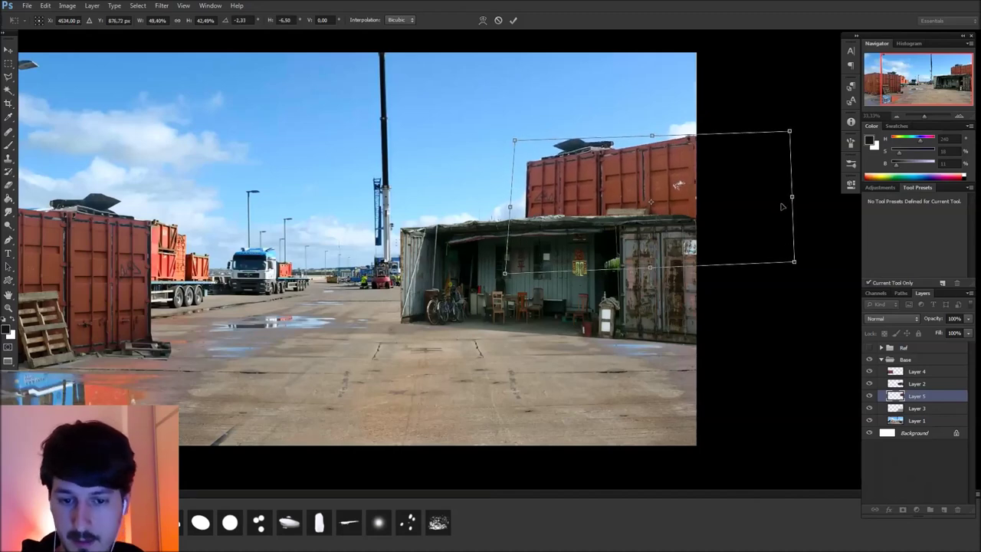
pyautogui.moveTo(794, 262); pyautogui.dragTo(793, 264)
pyautogui.moveTo(788, 131); pyautogui.dragTo(789, 137)
pyautogui.moveTo(513, 140); pyautogui.dragTo(510, 137)
pyautogui.press('Return')
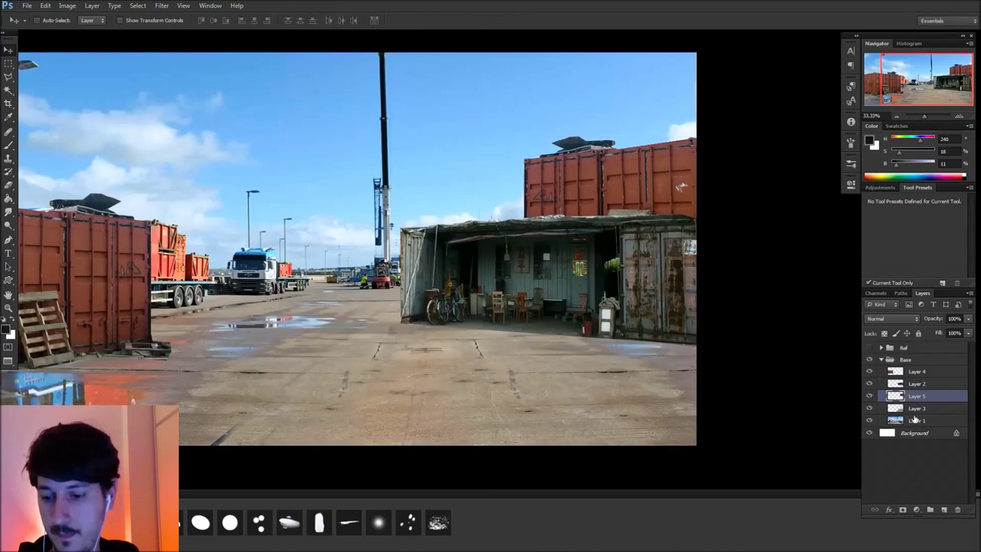
# Outline the sky of the dock photo on Layer 1 with the Polygonal Lasso, following the trailer's containers, the trucks and the horizon
pyautogui.click(917, 420)
pyautogui.moveTo(543, 423); pyautogui.dragTo(647, 439)
pyautogui.moveTo(592, 381); pyautogui.dragTo(653, 391)
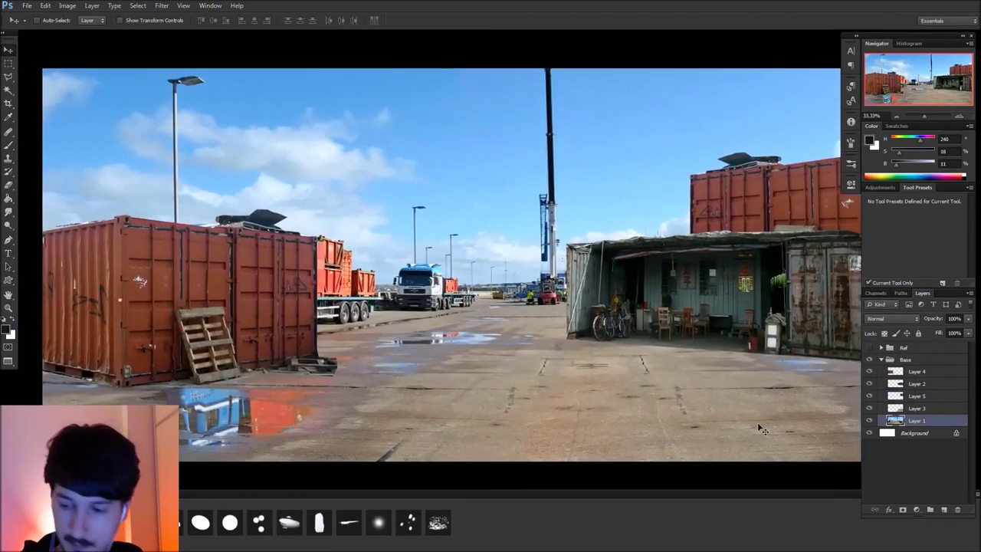
pyautogui.moveTo(527, 390); pyautogui.dragTo(623, 418)
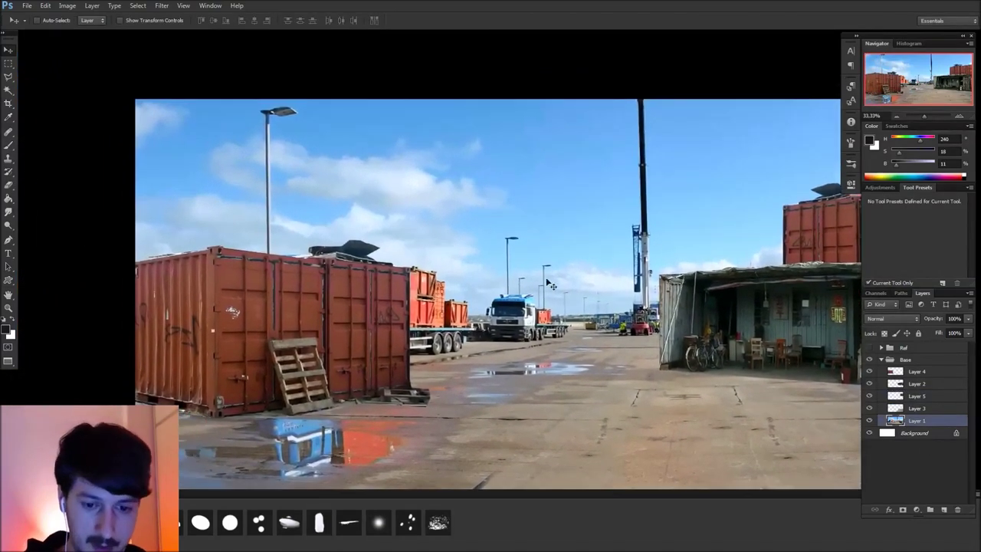
pyautogui.press('l')
pyautogui.click(112, 295)
pyautogui.click(437, 272)
pyautogui.click(436, 281)
pyautogui.click(444, 282)
pyautogui.click(446, 301)
pyautogui.click(471, 331)
pyautogui.click(492, 332)
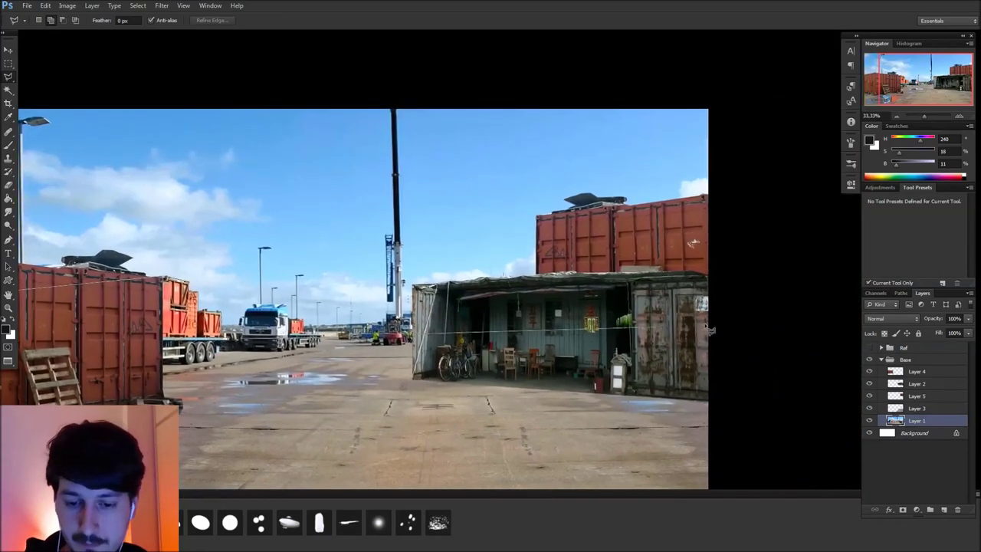
pyautogui.click(757, 321)
pyautogui.click(742, 92)
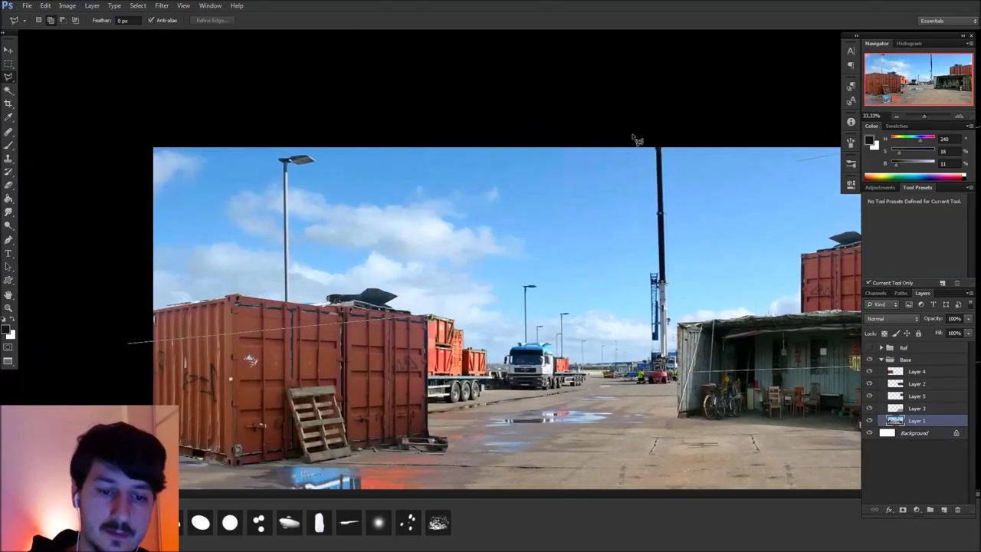
pyautogui.click(123, 98)
pyautogui.click(126, 342)
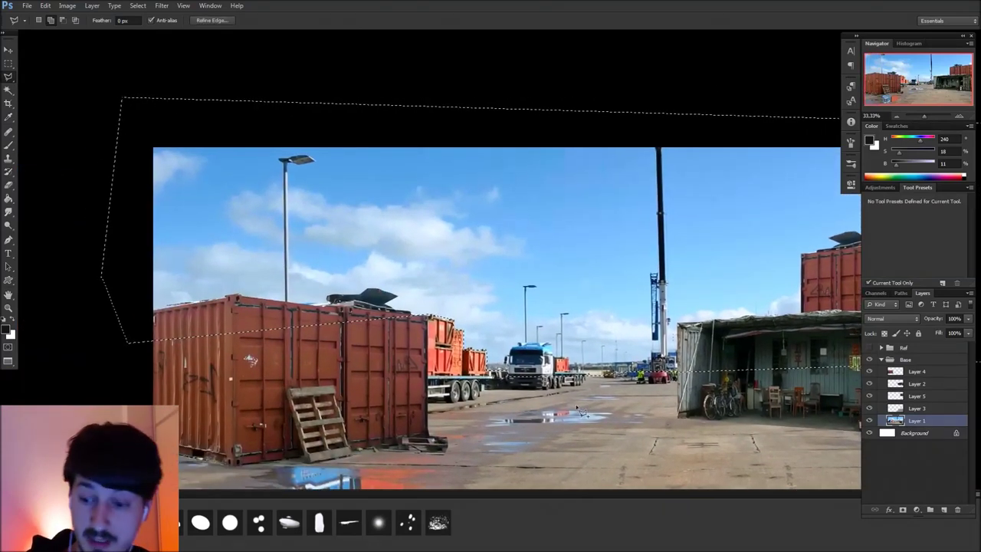
# Add a layer mask to Layer 1 from the sky selection and invert it to hide the sky
pyautogui.click(902, 509)
pyautogui.click(899, 421)
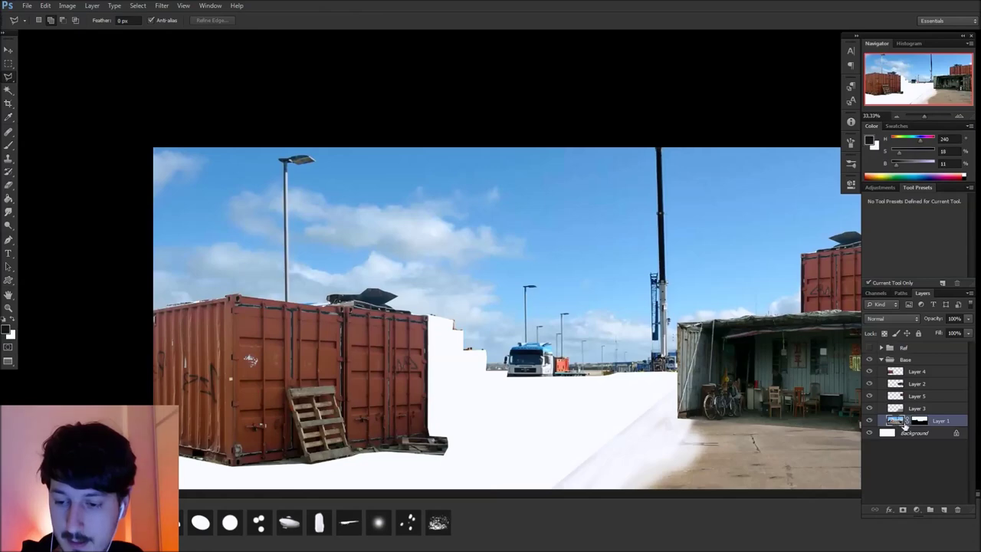
pyautogui.click(915, 422)
pyautogui.hotkey('ctrl', 'i')
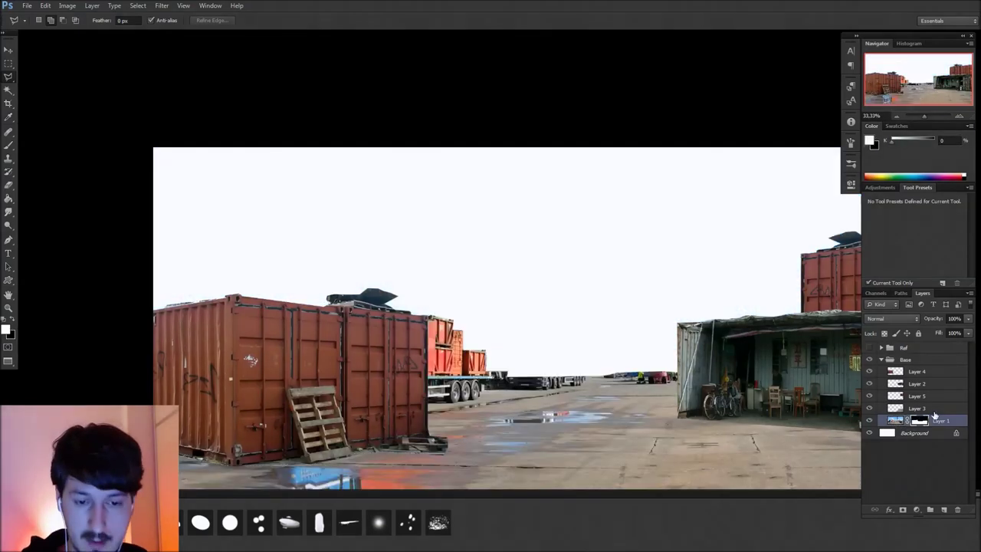
# Display the storm sky photo DSC00156 from the Ref group, copy it, hide the group, and paste it beneath the masked dock layer
pyautogui.moveTo(695, 418); pyautogui.dragTo(634, 409)
pyautogui.click(869, 348)
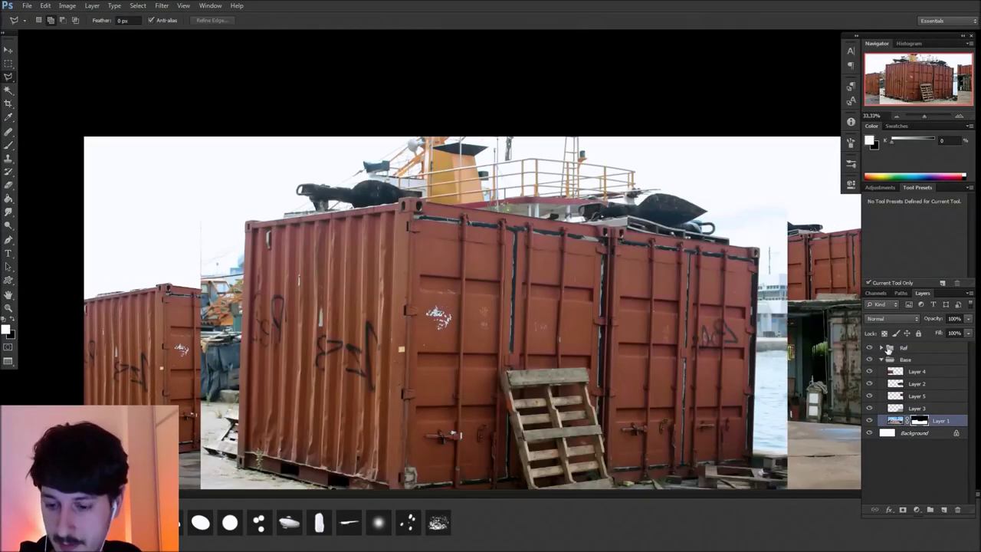
pyautogui.click(881, 348)
pyautogui.click(877, 360)
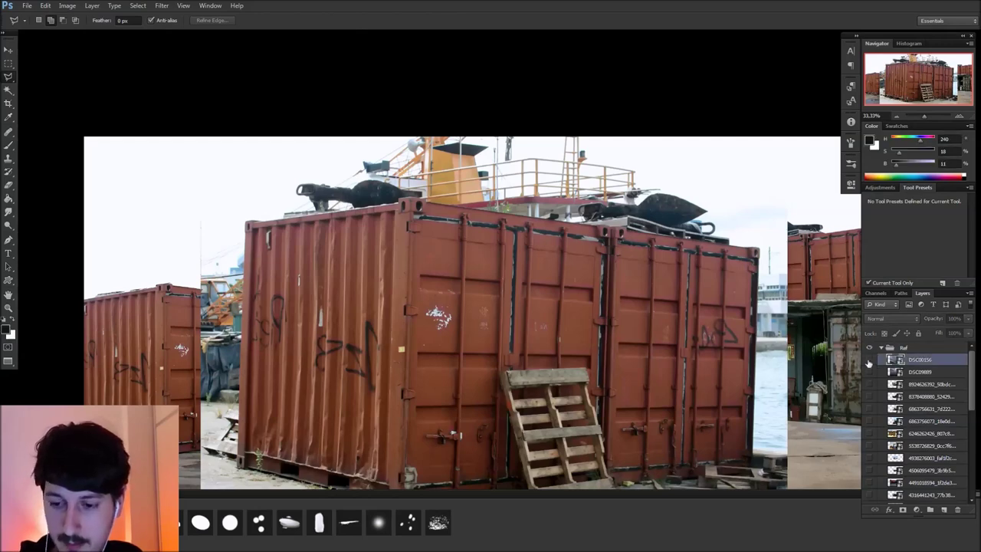
pyautogui.click(870, 359)
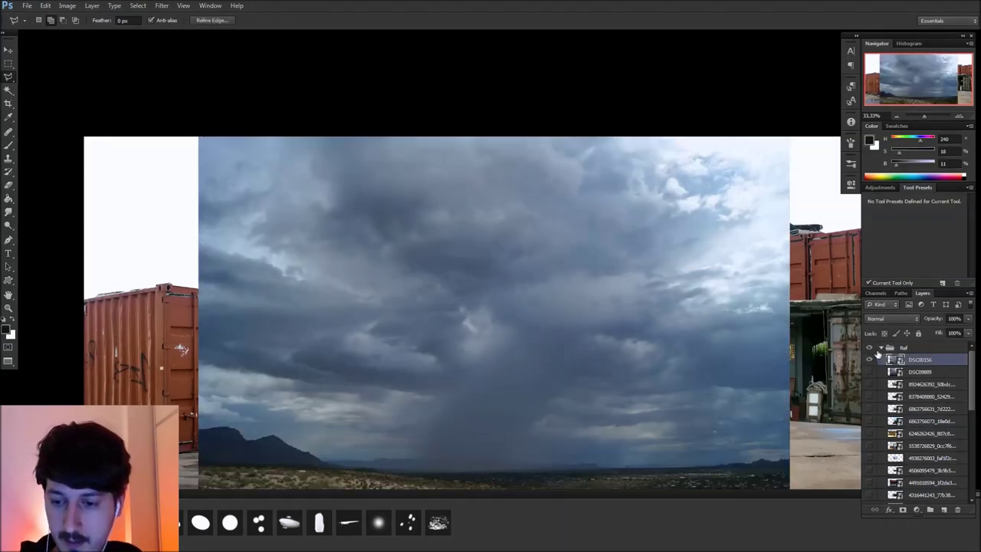
pyautogui.click(869, 348)
pyautogui.click(881, 347)
pyautogui.click(906, 433)
pyautogui.hotkey('ctrl', 'v')
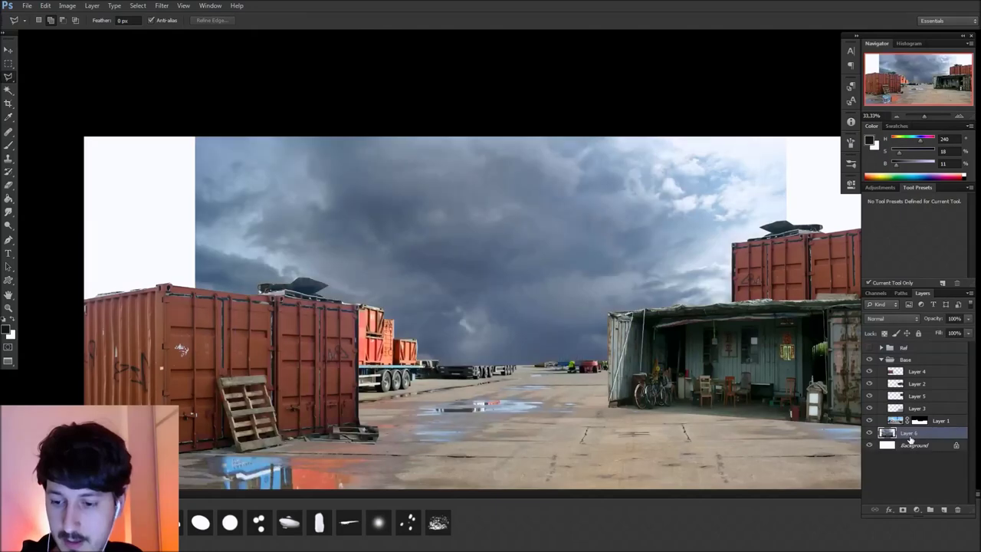
# Move the storm sky to the canvas's left edge and stretch it horizontally to cover the full width
pyautogui.press('v')
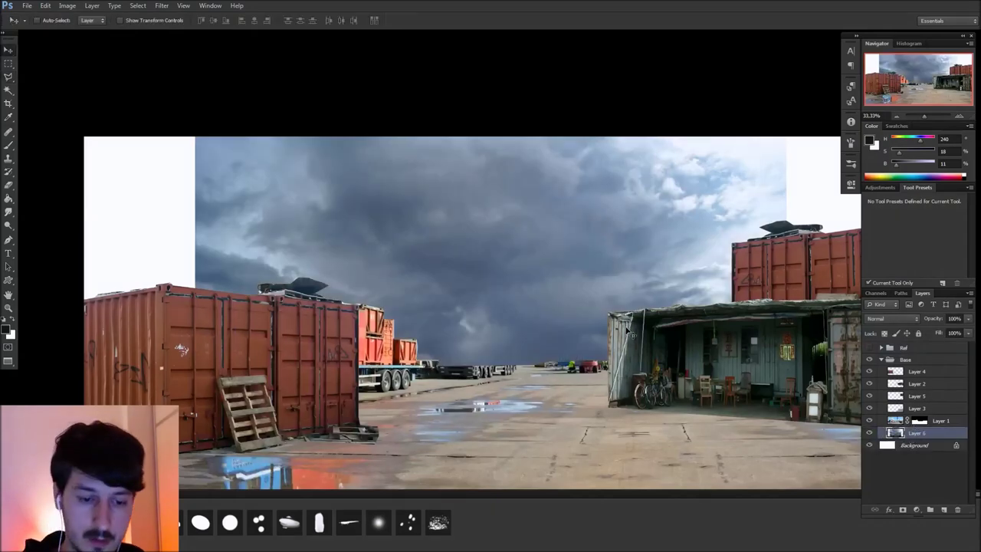
pyautogui.hotkey('ctrl', 'shift', 'h')
pyautogui.hotkey('ctrl', 'z')
pyautogui.moveTo(633, 336); pyautogui.dragTo(498, 335)
pyautogui.moveTo(736, 359); pyautogui.dragTo(509, 363)
pyautogui.hotkey('ctrl', 't')
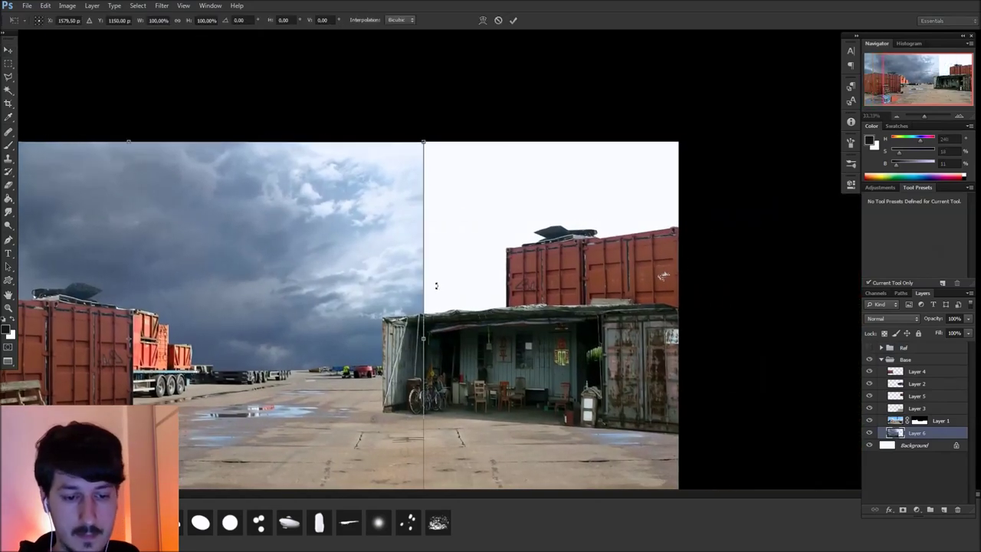
pyautogui.moveTo(424, 343); pyautogui.dragTo(877, 351)
pyautogui.press('Return')
# Show the Ref group and display the cloud photo DSC09889 instead of DSC00156
pyautogui.click(869, 347)
pyautogui.click(881, 348)
pyautogui.click(869, 359)
pyautogui.click(869, 372)
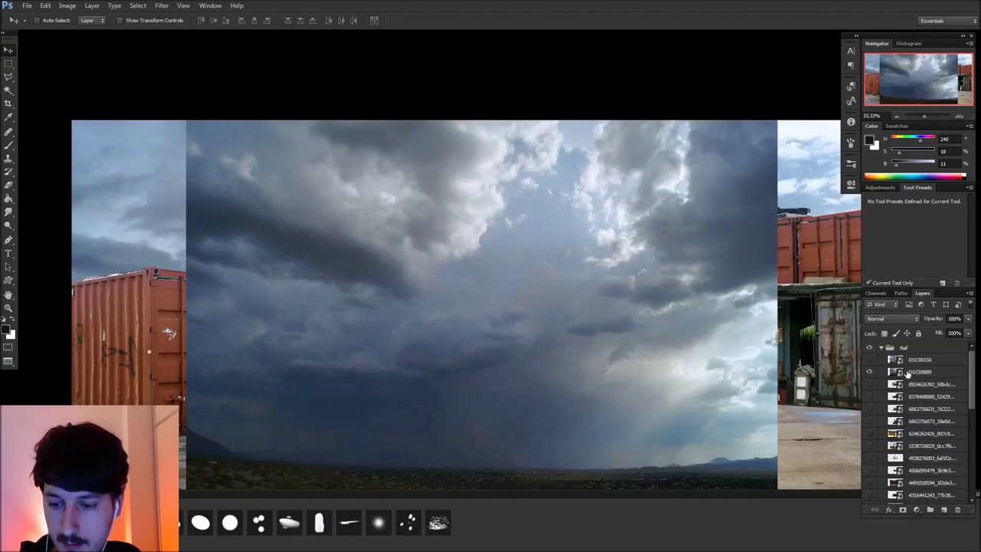
pyautogui.click(907, 373)
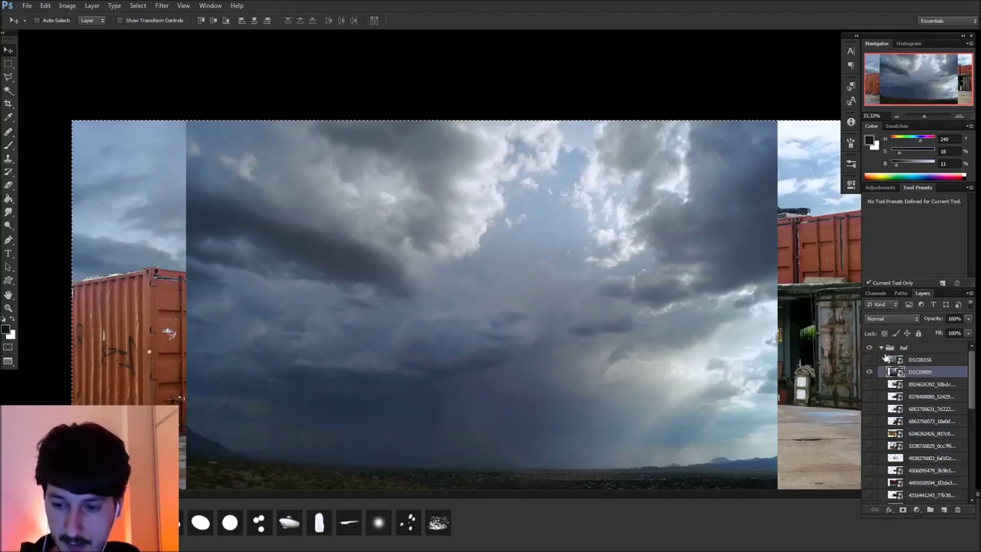
pyautogui.click(881, 347)
pyautogui.click(869, 347)
pyautogui.click(913, 373)
pyautogui.click(916, 432)
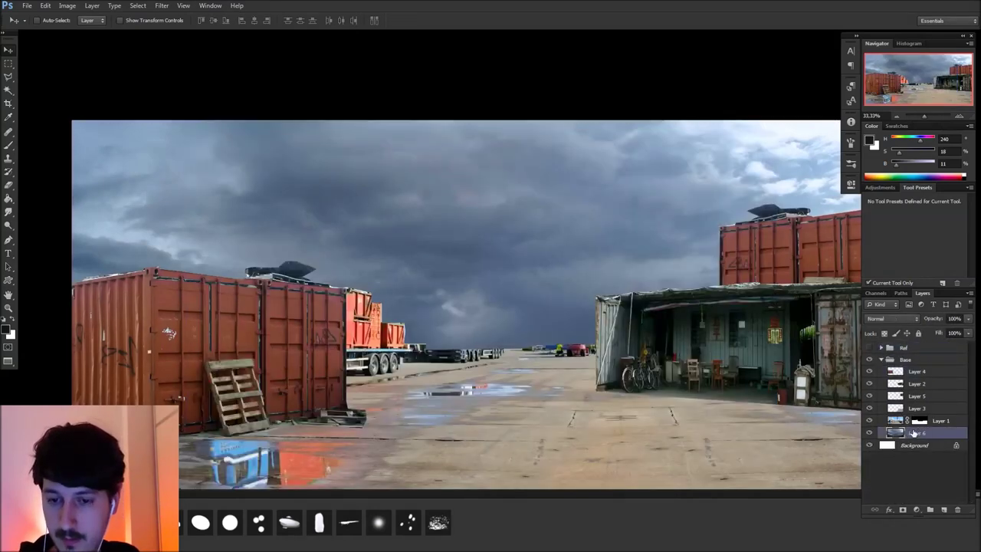
pyautogui.hotkey('ctrl', 'v')
pyautogui.moveTo(674, 350); pyautogui.dragTo(507, 331)
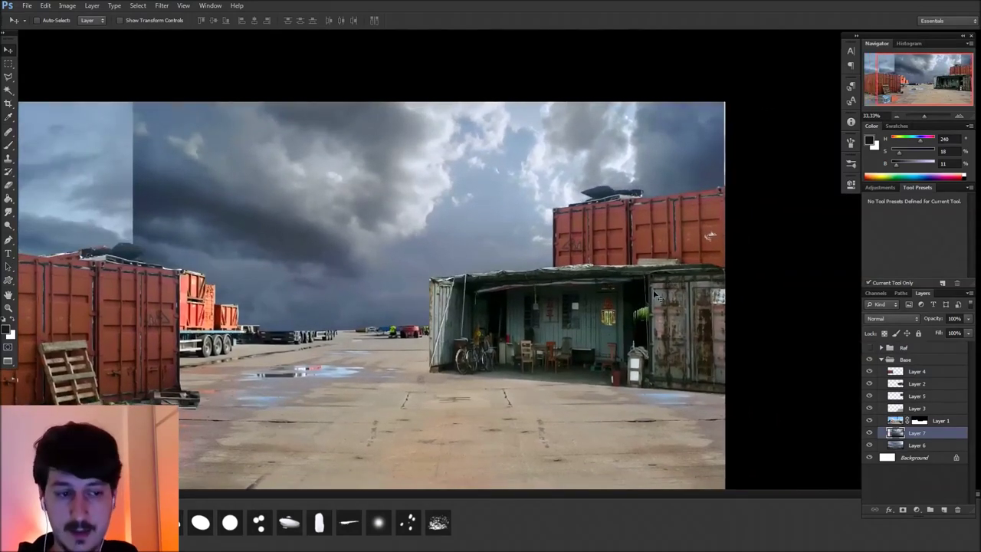
pyautogui.press('Delete')
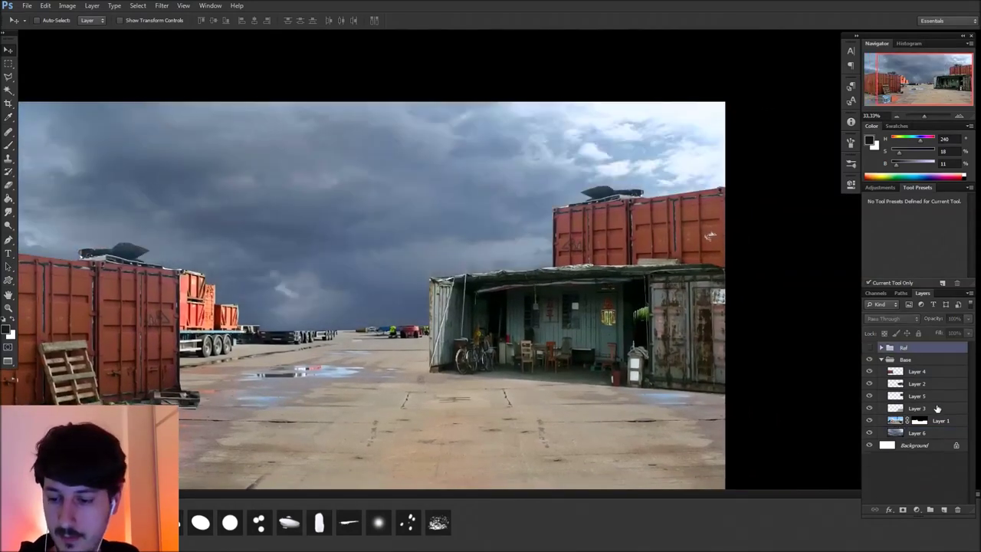
# Copy the DSC09889 cloud photo, paste it directly above the stretched storm sky, and shift it over the scene's right side
pyautogui.click(870, 347)
pyautogui.click(881, 348)
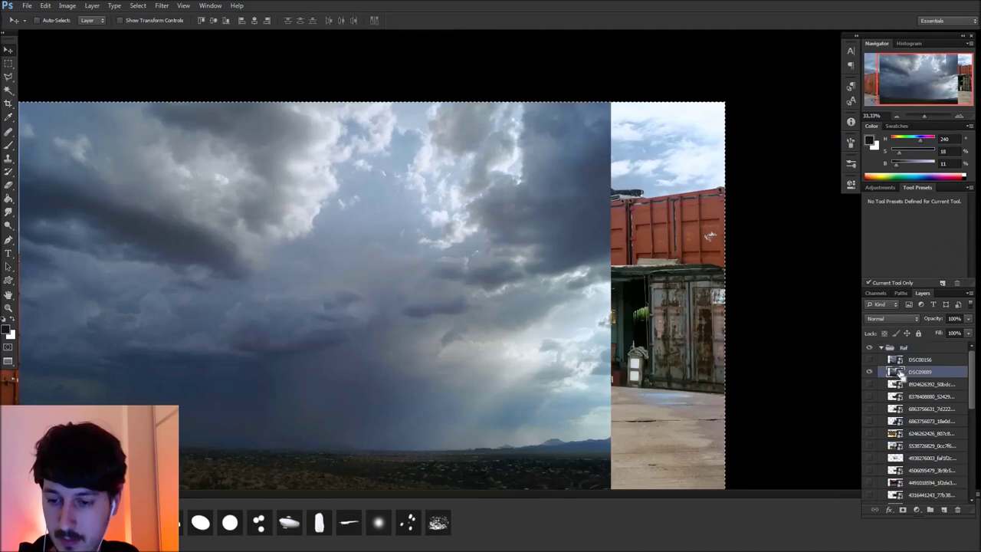
pyautogui.click(881, 347)
pyautogui.click(870, 347)
pyautogui.click(911, 435)
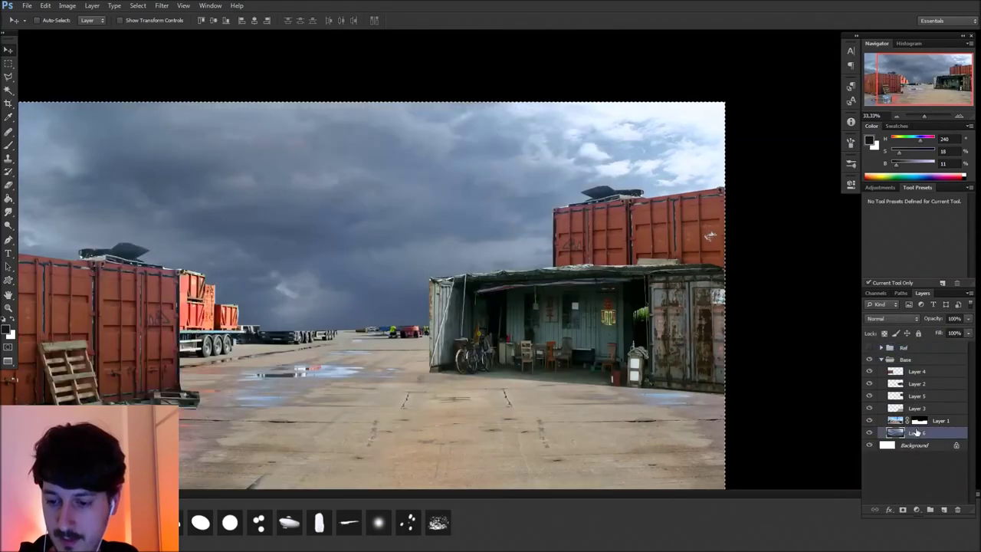
pyautogui.hotkey('ctrl', 'v')
pyautogui.moveTo(548, 281); pyautogui.dragTo(717, 289)
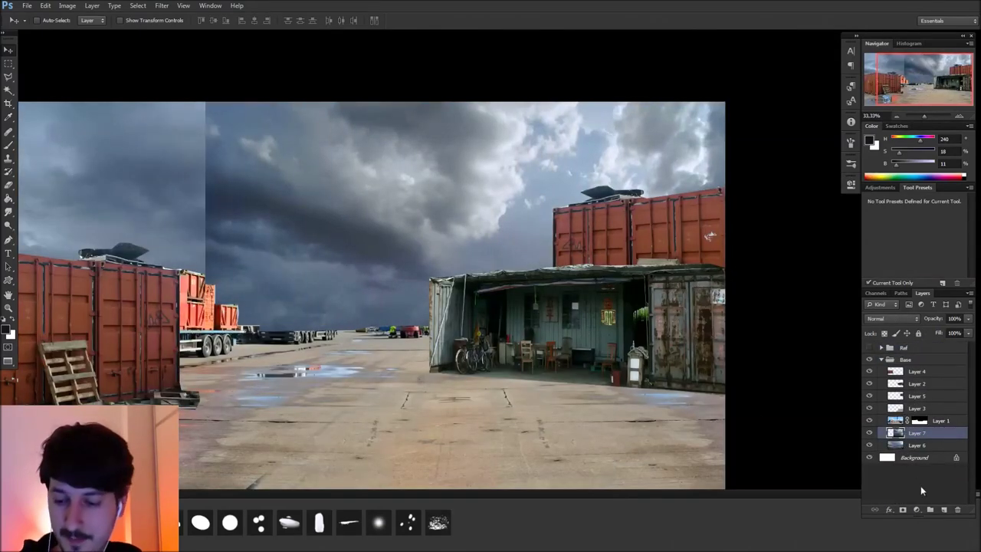
# Add a layer mask to the DSC09889 clouds and blend their left edge into the storm sky with a linear gradient
pyautogui.click(904, 509)
pyautogui.press('g')
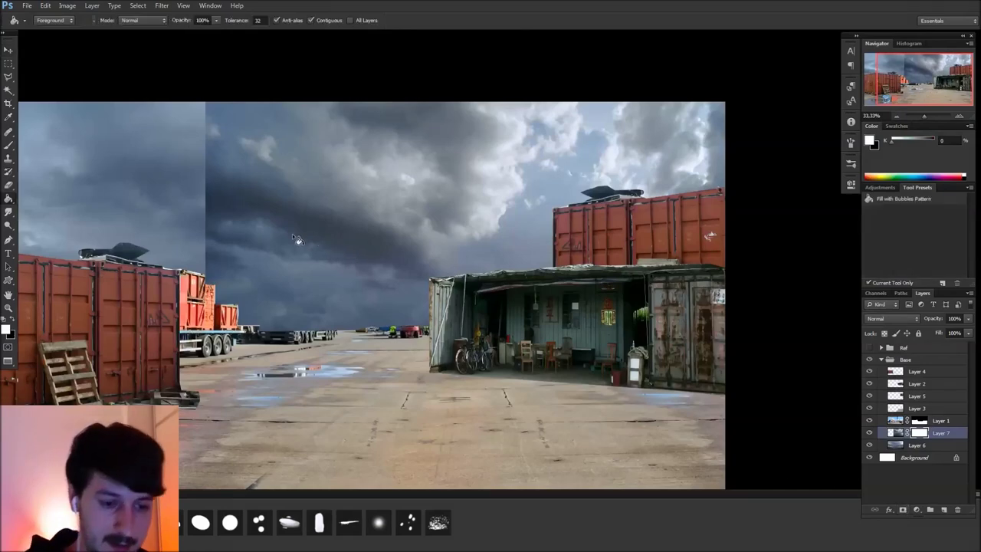
pyautogui.moveTo(268, 216); pyautogui.dragTo(415, 252)
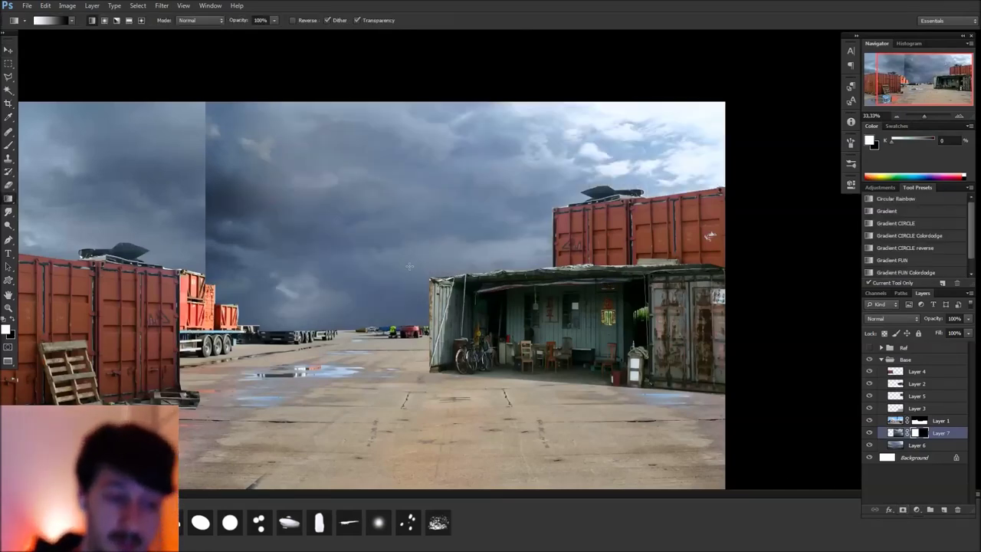
pyautogui.press('x')
pyautogui.moveTo(214, 227); pyautogui.dragTo(379, 231)
pyautogui.hotkey('ctrl', 'z')
pyautogui.moveTo(756, 406); pyautogui.dragTo(790, 412)
# Paint the DSC09889 clouds' mask with the Airbrush Noisy brush at 800 px, revealing more dark cloud and softening the hard left edge
pyautogui.press('b')
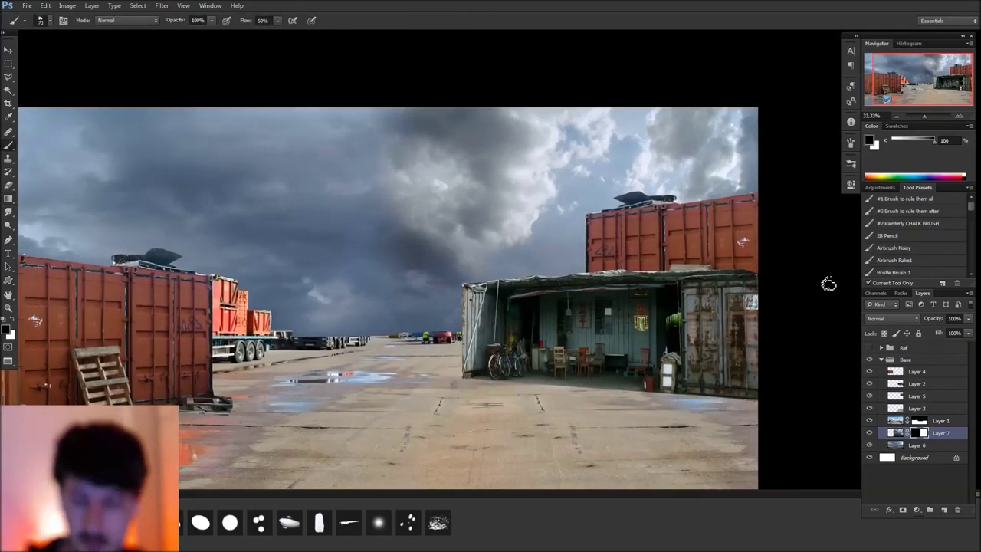
pyautogui.click(896, 249)
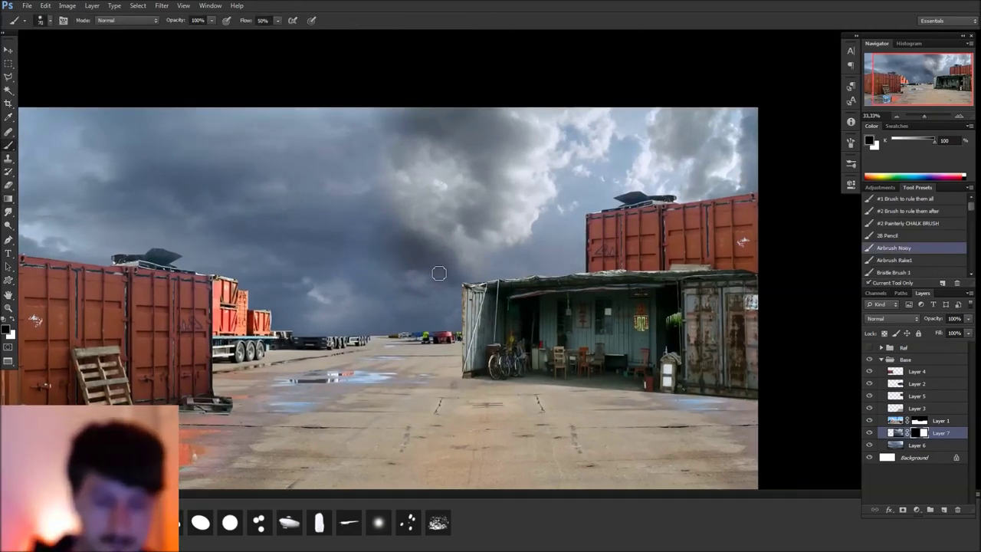
pyautogui.press(']')
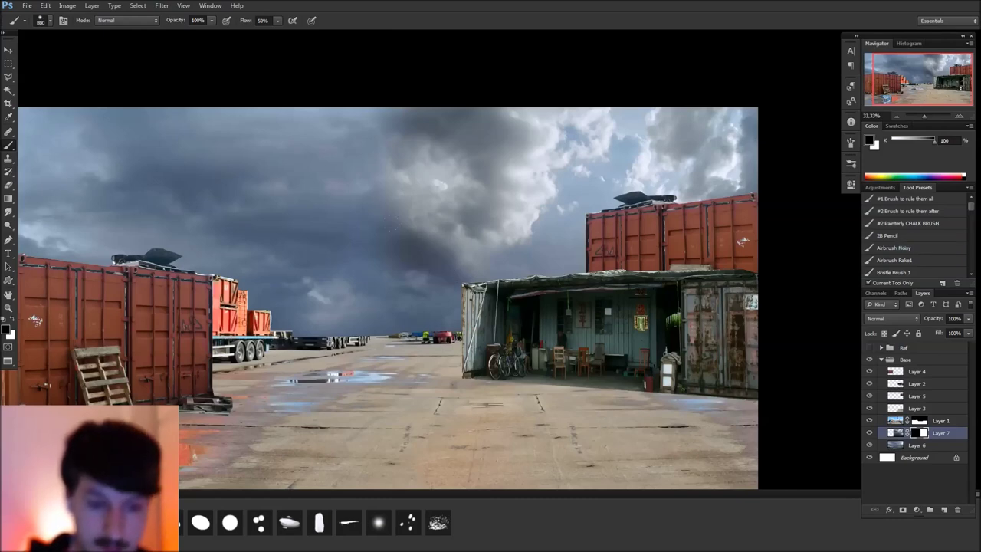
pyautogui.press(']')
pyautogui.press('x')
pyautogui.moveTo(330, 230)
pyautogui.mouseDown()
pyautogui.moveTo(307, 184)
pyautogui.moveTo(239, 257)
pyautogui.mouseUp()
pyautogui.moveTo(331, 241); pyautogui.dragTo(252, 261)
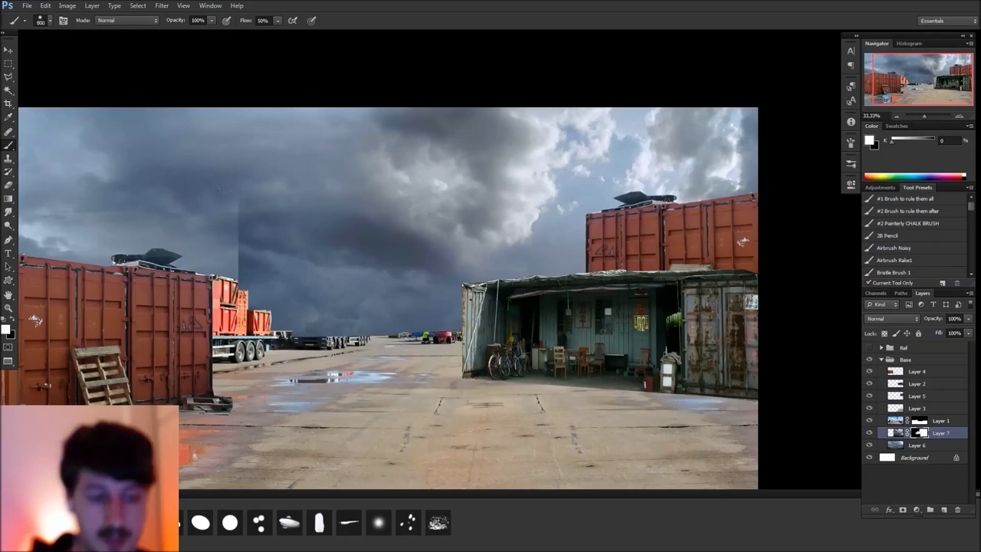
pyautogui.moveTo(218, 189); pyautogui.dragTo(299, 213)
pyautogui.moveTo(211, 190)
pyautogui.mouseDown()
pyautogui.moveTo(285, 201)
pyautogui.moveTo(326, 226)
pyautogui.mouseUp()
pyautogui.press('x')
pyautogui.moveTo(175, 159)
pyautogui.mouseDown()
pyautogui.moveTo(191, 195)
pyautogui.moveTo(189, 222)
pyautogui.mouseUp()
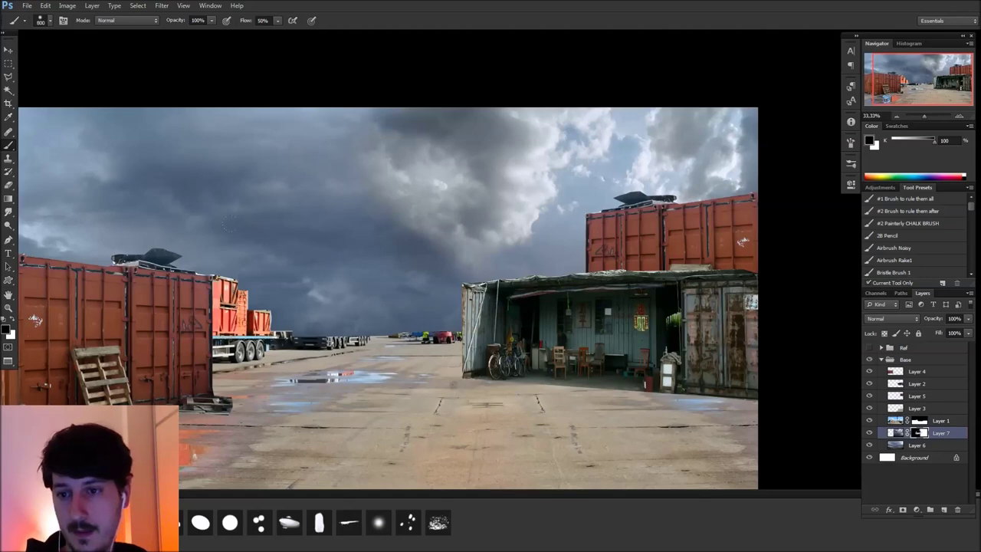
# Paste another copy of the clouds, stretch it to about 200% height, rotate it about 11° and position it over the scene's right side
pyautogui.hotkey('ctrl', 'v')
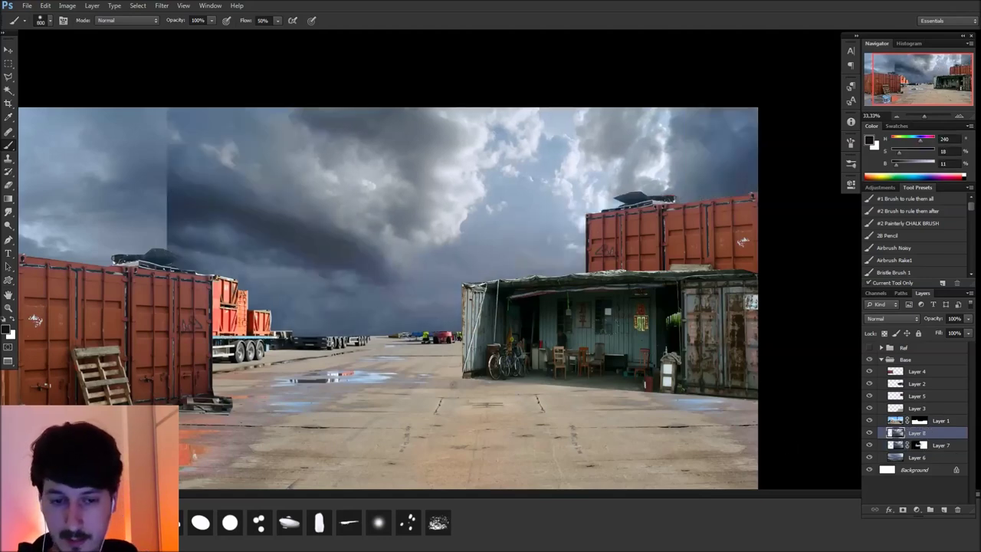
pyautogui.hotkey('ctrl', 't')
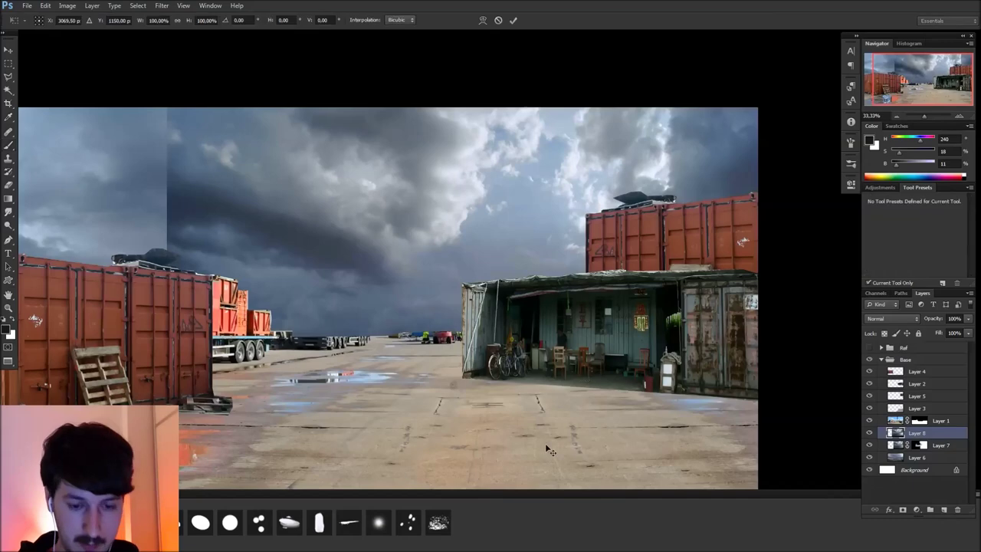
pyautogui.scroll(-5, 406, 261)
pyautogui.moveTo(505, 347); pyautogui.dragTo(515, 550)
pyautogui.moveTo(555, 418); pyautogui.dragTo(616, 168)
pyautogui.moveTo(566, 304); pyautogui.dragTo(568, 549)
pyautogui.moveTo(612, 309); pyautogui.dragTo(446, 547)
pyautogui.moveTo(572, 212); pyautogui.dragTo(551, 428)
pyautogui.moveTo(698, 288); pyautogui.dragTo(720, 361)
pyautogui.moveTo(463, 126); pyautogui.dragTo(432, 189)
pyautogui.moveTo(645, 412); pyautogui.dragTo(637, 341)
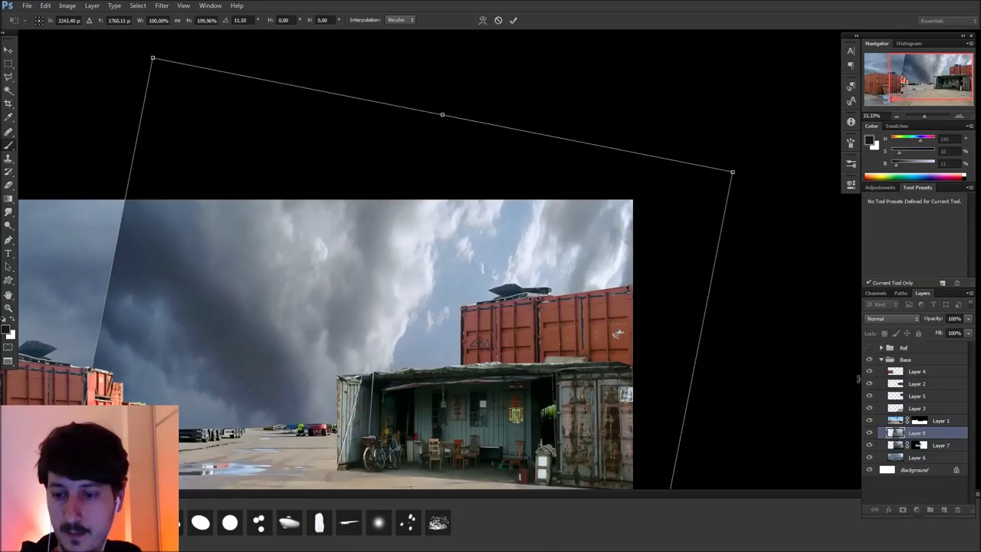
# Apply the cloud transformation and set the new cloud layer's blend mode to Lighten
pyautogui.press('b')
pyautogui.click(877, 338)
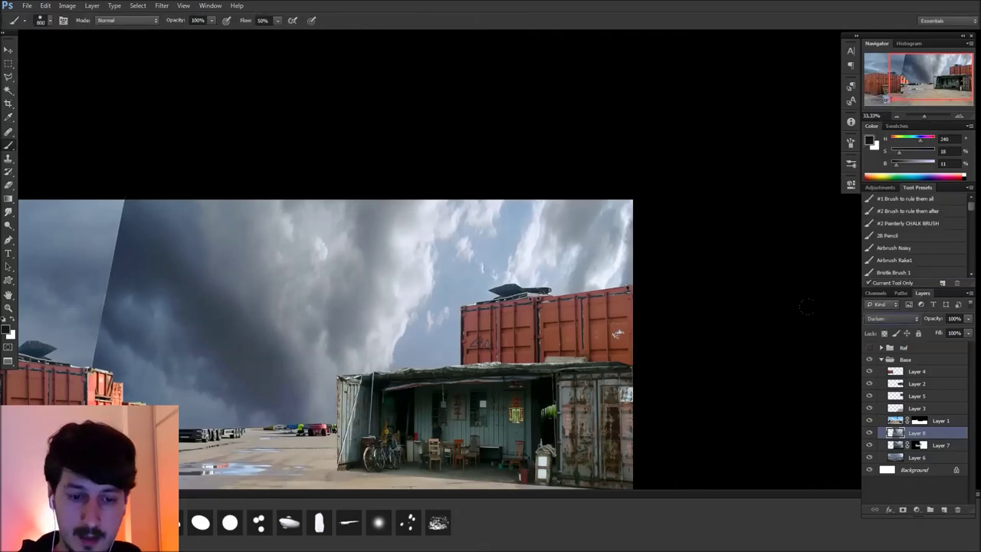
pyautogui.press('Down')
pyautogui.press('Down')
pyautogui.press('Down')
pyautogui.press('Down')
pyautogui.press('Down')
pyautogui.press('Down')
pyautogui.press('Down')
pyautogui.press('Up')
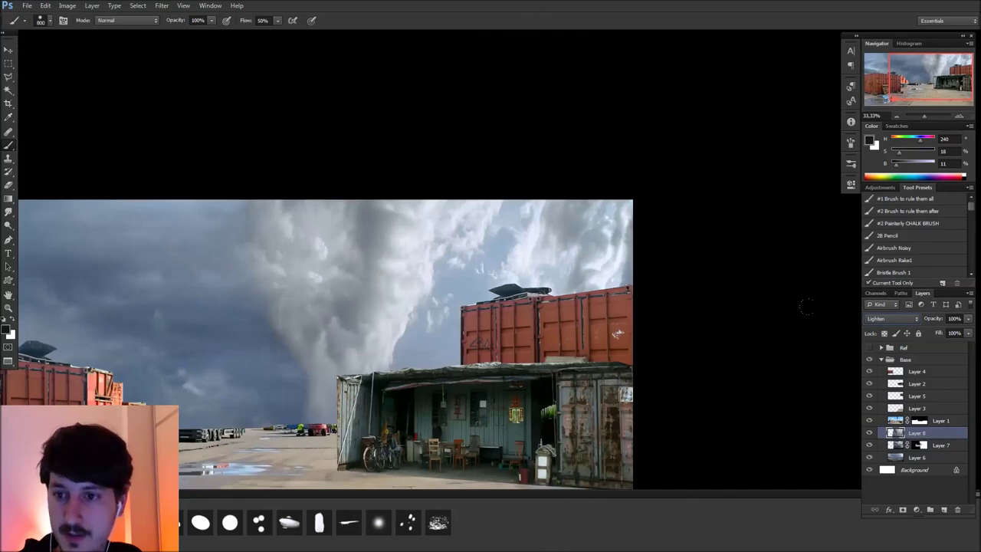
# Add a layer mask to the rotated clouds and paint out their lower funnel and hard transitions above the shelter
pyautogui.moveTo(587, 373); pyautogui.dragTo(625, 297)
pyautogui.click(910, 510)
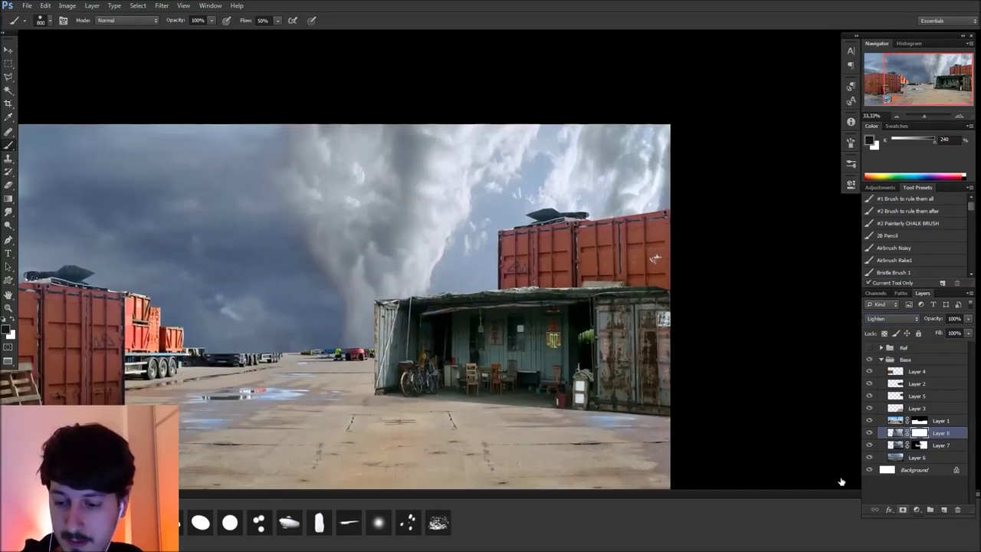
pyautogui.moveTo(418, 257)
pyautogui.mouseDown()
pyautogui.moveTo(357, 303)
pyautogui.moveTo(366, 343)
pyautogui.moveTo(459, 311)
pyautogui.mouseUp()
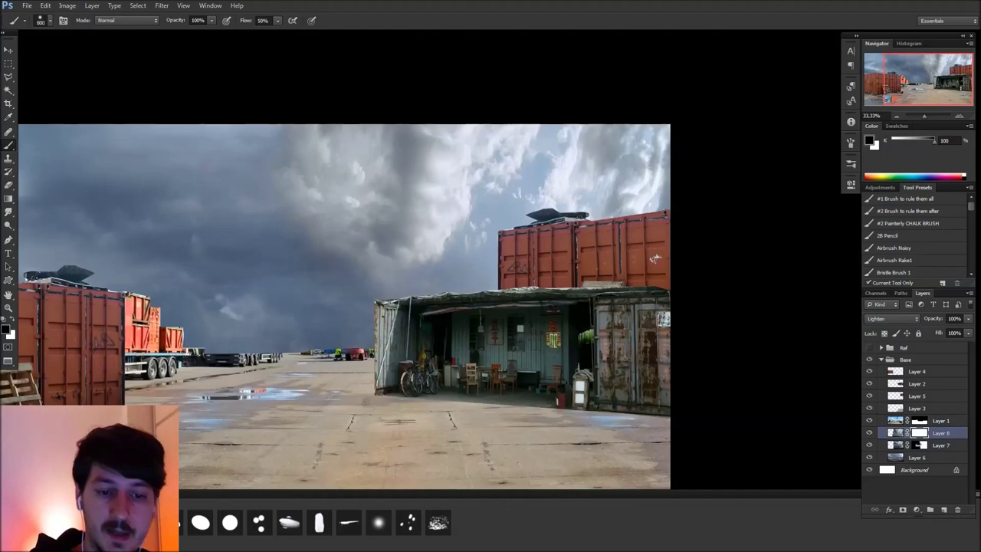
pyautogui.moveTo(370, 173); pyautogui.dragTo(328, 167)
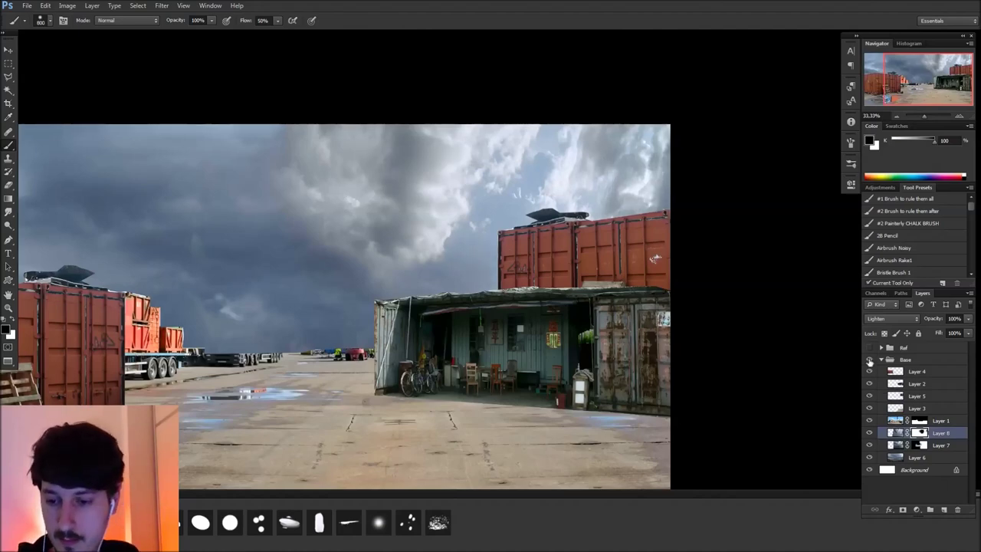
pyautogui.click(869, 348)
pyautogui.click(881, 348)
pyautogui.click(869, 371)
pyautogui.click(869, 359)
pyautogui.click(916, 360)
pyautogui.moveTo(630, 415); pyautogui.dragTo(690, 376)
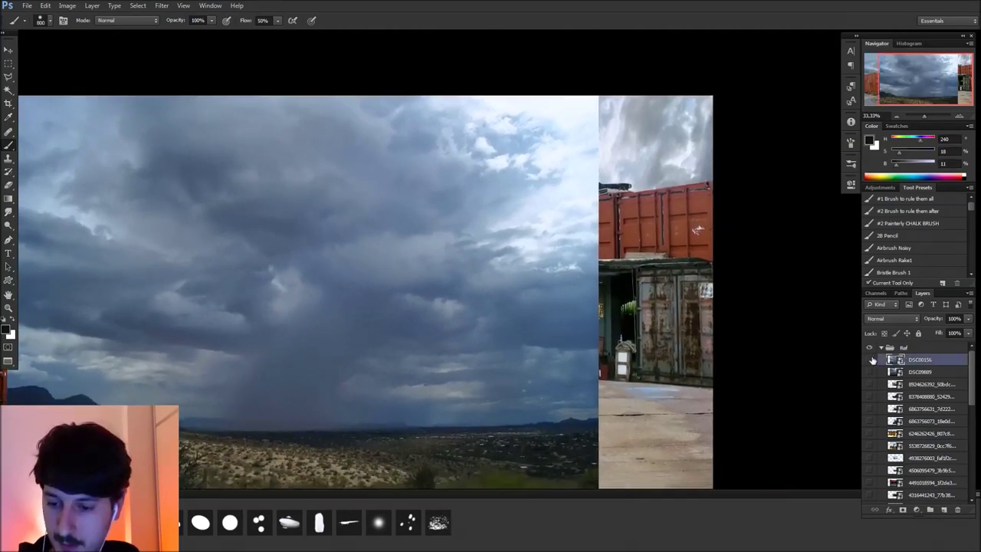
pyautogui.click(871, 360)
pyautogui.moveTo(967, 389); pyautogui.dragTo(967, 447)
pyautogui.click(893, 434)
pyautogui.hotkey('ctrl', 'a')
pyautogui.click(869, 431)
pyautogui.click(868, 382)
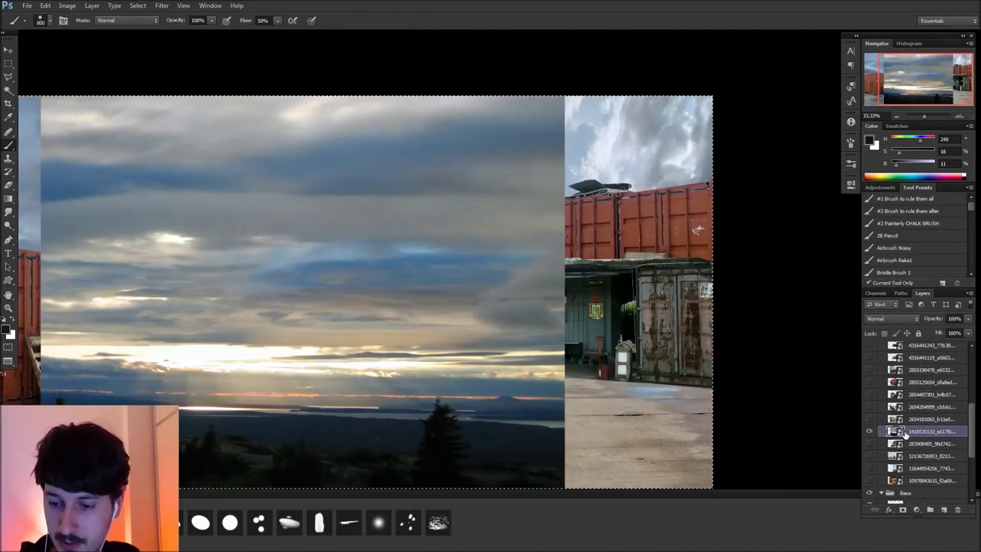
# Hide the Ref group and paste the sunset photo directly above the rotated cloud layer, over the scene's right side
pyautogui.hotkey('ctrl', 'd')
pyautogui.moveTo(971, 415); pyautogui.dragTo(971, 354)
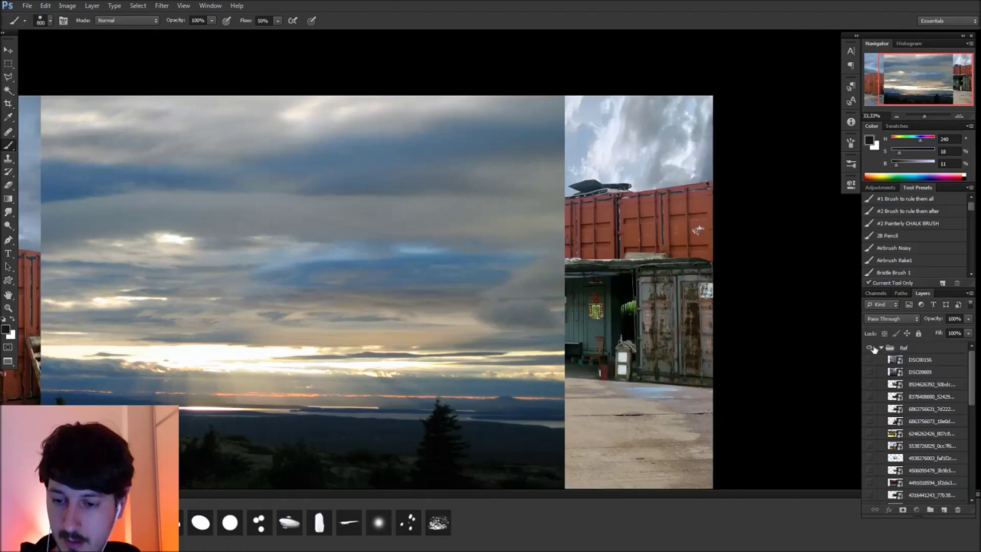
pyautogui.click(880, 347)
pyautogui.click(869, 347)
pyautogui.click(900, 433)
pyautogui.hotkey('ctrl', 'v')
pyautogui.press('v')
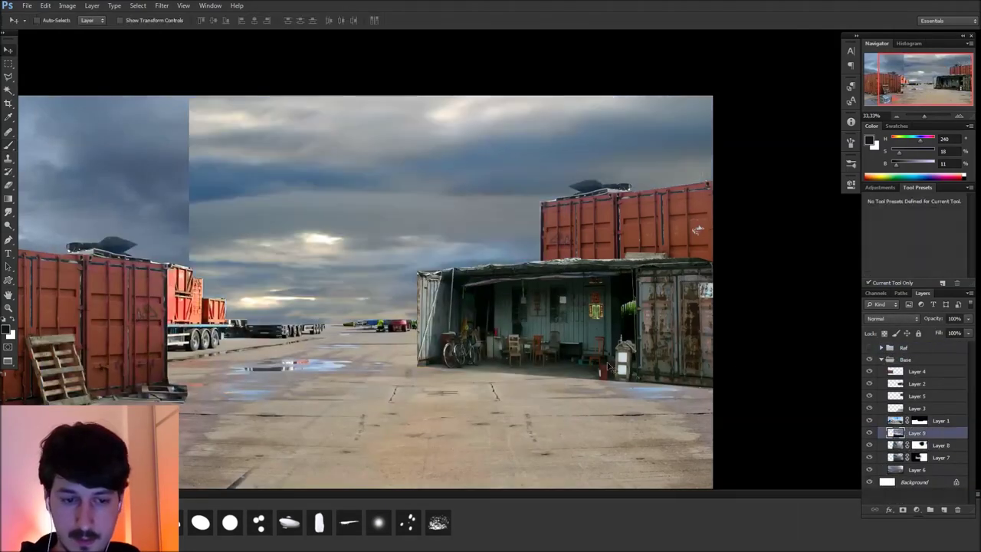
pyautogui.moveTo(542, 320)
pyautogui.mouseDown()
pyautogui.moveTo(498, 331)
pyautogui.moveTo(626, 331)
pyautogui.moveTo(554, 331)
pyautogui.mouseUp()
# Flip the sunset sky horizontally and stretch it to about 160% width so it spans the whole canvas
pyautogui.hotkey('ctrl', 't')
pyautogui.moveTo(466, 377); pyautogui.dragTo(660, 384)
pyautogui.rightClick(452, 165)
pyautogui.click(475, 296)
pyautogui.moveTo(398, 253); pyautogui.dragTo(4, 255)
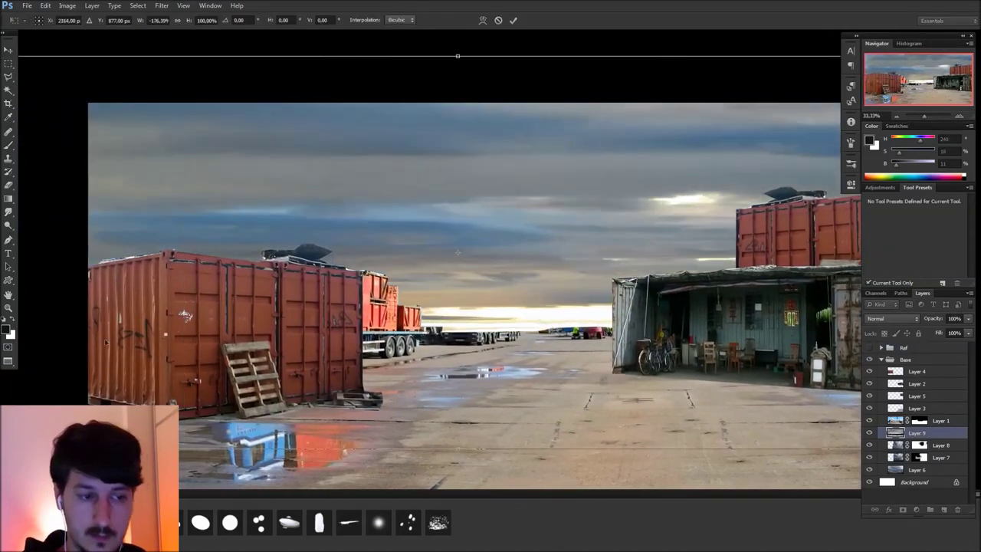
pyautogui.moveTo(571, 351); pyautogui.dragTo(698, 337)
pyautogui.moveTo(121, 240); pyautogui.dragTo(204, 267)
pyautogui.press('Return')
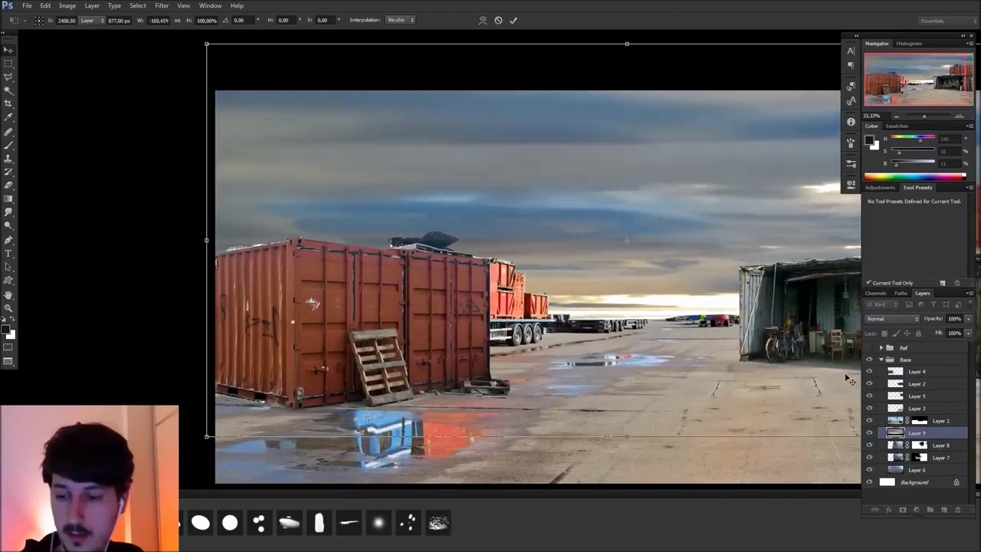
# Try several blend modes on the sunset sky and set it to Screen
pyautogui.moveTo(625, 407); pyautogui.dragTo(541, 398)
pyautogui.click(897, 318)
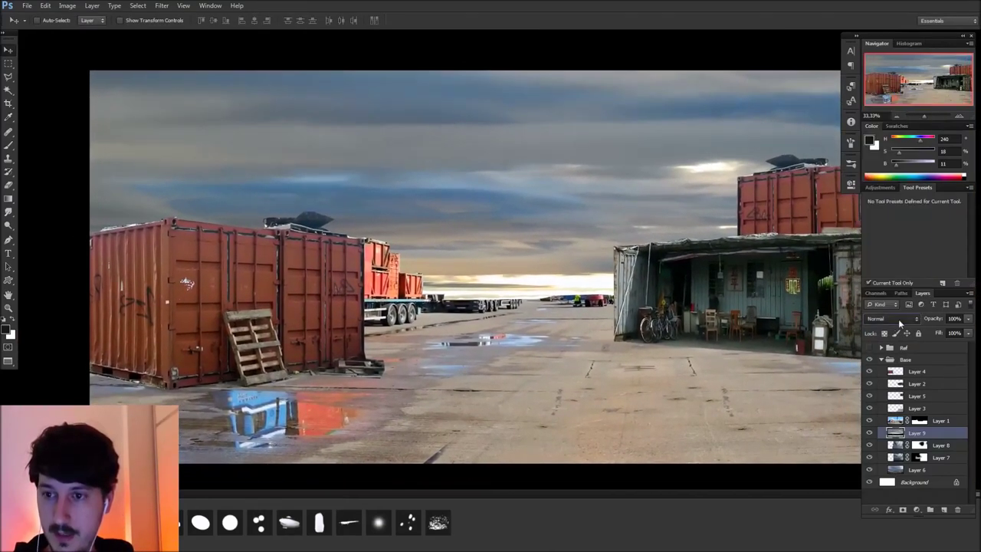
pyautogui.click(872, 358)
pyautogui.press('Down')
pyautogui.press('Down')
pyautogui.press('Down')
pyautogui.press('Down')
pyautogui.hotkey('shift', '+')
pyautogui.hotkey('shift', '+')
pyautogui.hotkey('shift', '+')
pyautogui.hotkey('shift', '-')
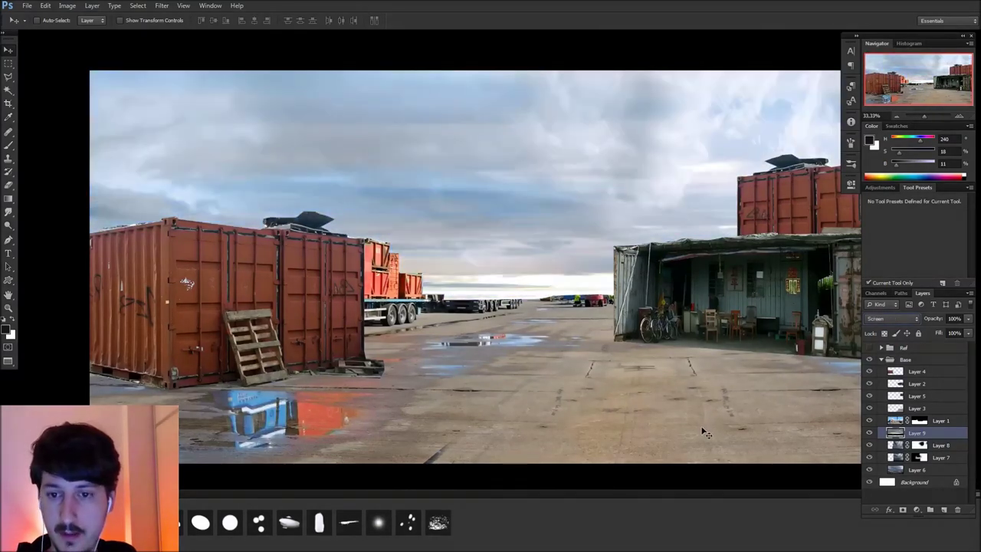
# Shift the sunset sky upward, add a layer mask to it and fill the mask with black
pyautogui.moveTo(702, 266); pyautogui.dragTo(631, 213)
pyautogui.moveTo(556, 234); pyautogui.dragTo(695, 211)
pyautogui.moveTo(651, 266); pyautogui.dragTo(641, 281)
pyautogui.click(902, 510)
pyautogui.press('g')
pyautogui.hotkey('shift', 'g')
pyautogui.click(576, 249)
# Paint white on the sunset layer's mask to reveal its light streaks in the middle of the sky
pyautogui.press('b')
pyautogui.press('x')
pyautogui.moveTo(629, 181)
pyautogui.mouseDown()
pyautogui.moveTo(625, 190)
pyautogui.moveTo(661, 155)
pyautogui.mouseUp()
pyautogui.moveTo(537, 211); pyautogui.dragTo(314, 205)
pyautogui.moveTo(444, 208)
pyautogui.mouseDown()
pyautogui.moveTo(229, 210)
pyautogui.moveTo(306, 211)
pyautogui.moveTo(429, 253)
pyautogui.moveTo(605, 249)
pyautogui.mouseUp()
# Mask out the revealed light streaks with black and delete the sunset sky layer
pyautogui.press('x')
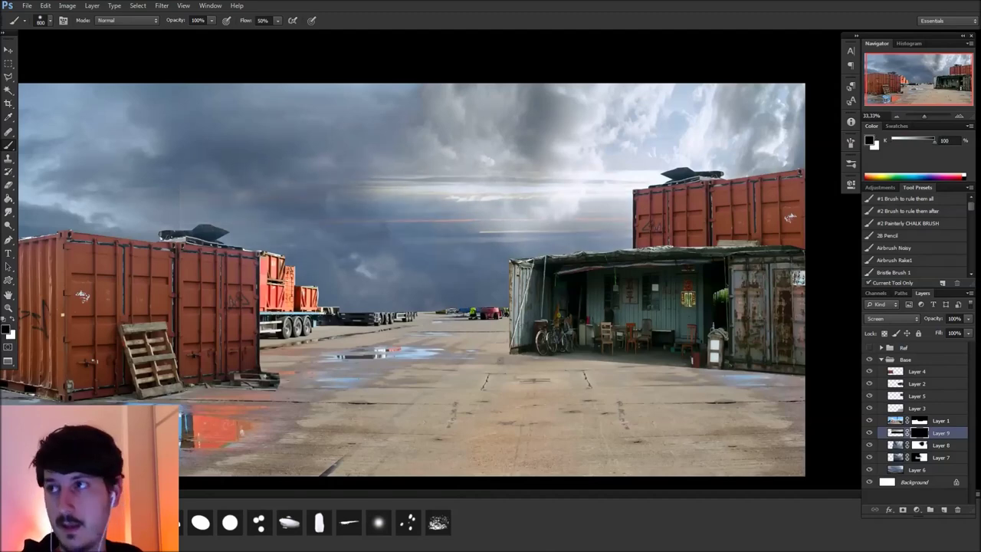
pyautogui.moveTo(490, 550)
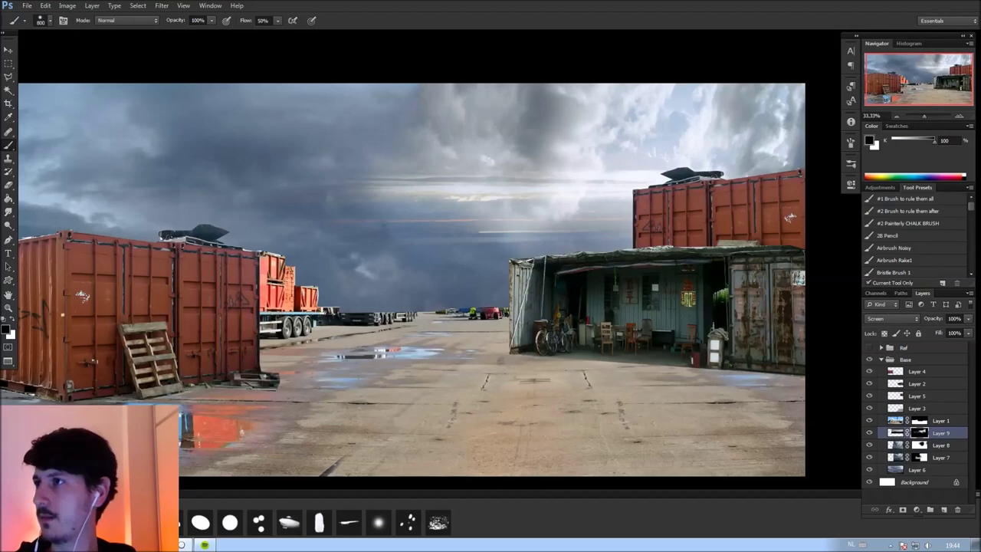
pyautogui.moveTo(375, 210)
pyautogui.mouseDown()
pyautogui.moveTo(463, 218)
pyautogui.moveTo(502, 238)
pyautogui.moveTo(563, 205)
pyautogui.moveTo(521, 184)
pyautogui.mouseUp()
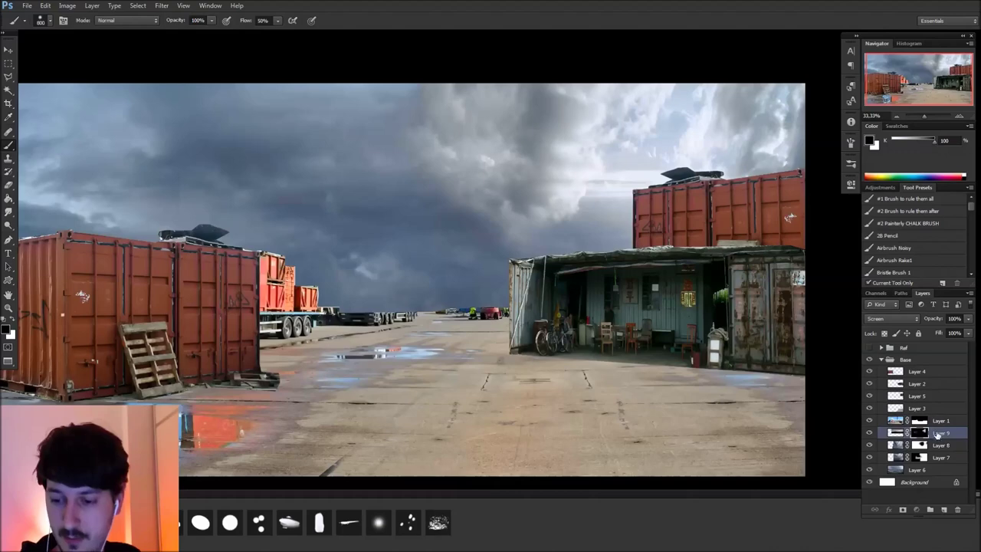
pyautogui.moveTo(952, 496); pyautogui.dragTo(956, 509)
# Look through the Ref group's chimney, ship and refinery photos, ending on the sunset sky photo
pyautogui.moveTo(567, 405); pyautogui.dragTo(665, 392)
pyautogui.click(870, 348)
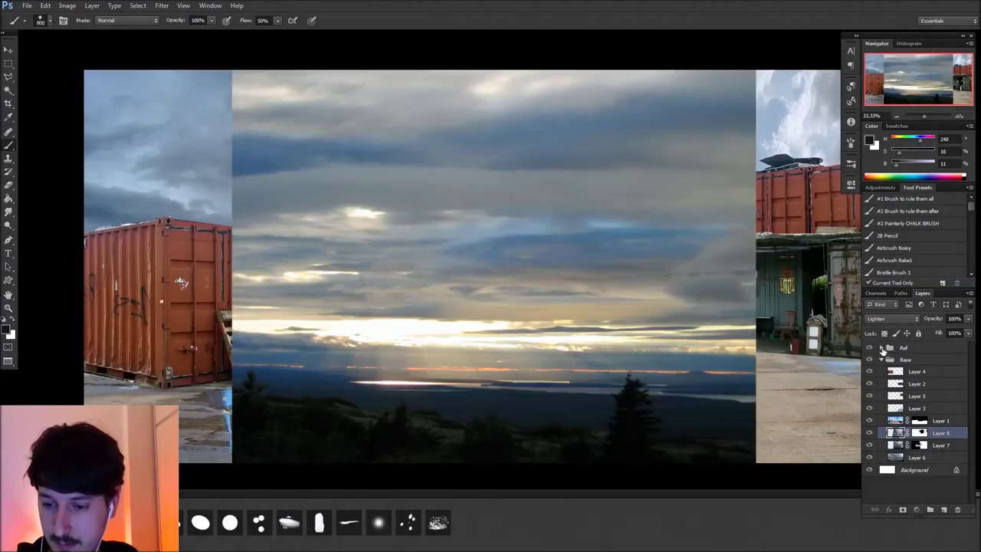
pyautogui.click(881, 348)
pyautogui.moveTo(972, 400); pyautogui.dragTo(973, 462)
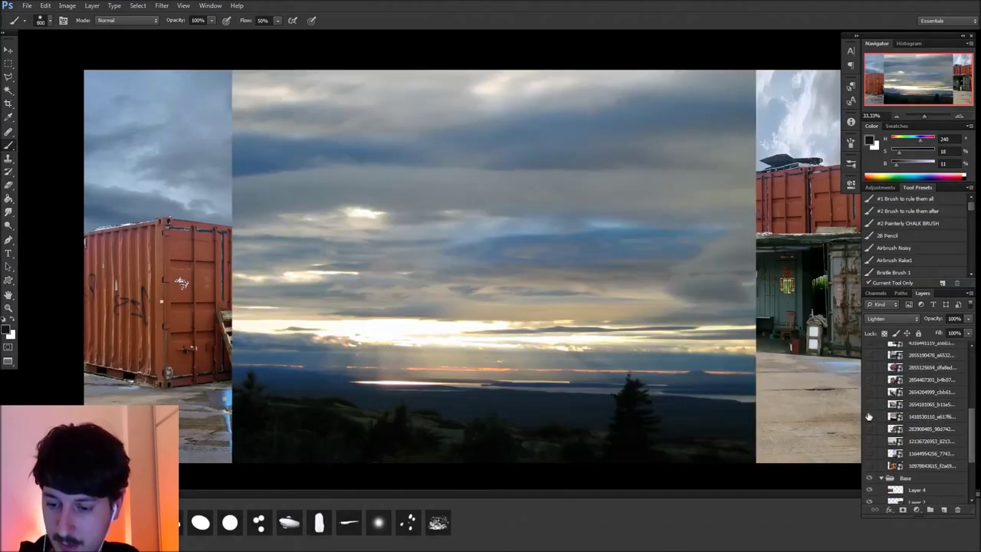
pyautogui.click(869, 416)
pyautogui.click(871, 466)
pyautogui.click(868, 455)
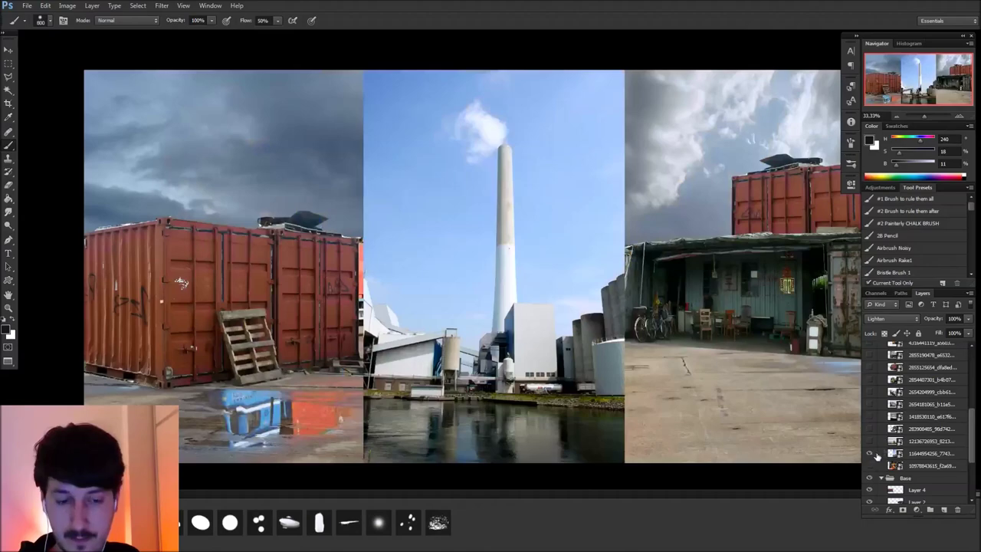
pyautogui.click(870, 453)
pyautogui.click(868, 442)
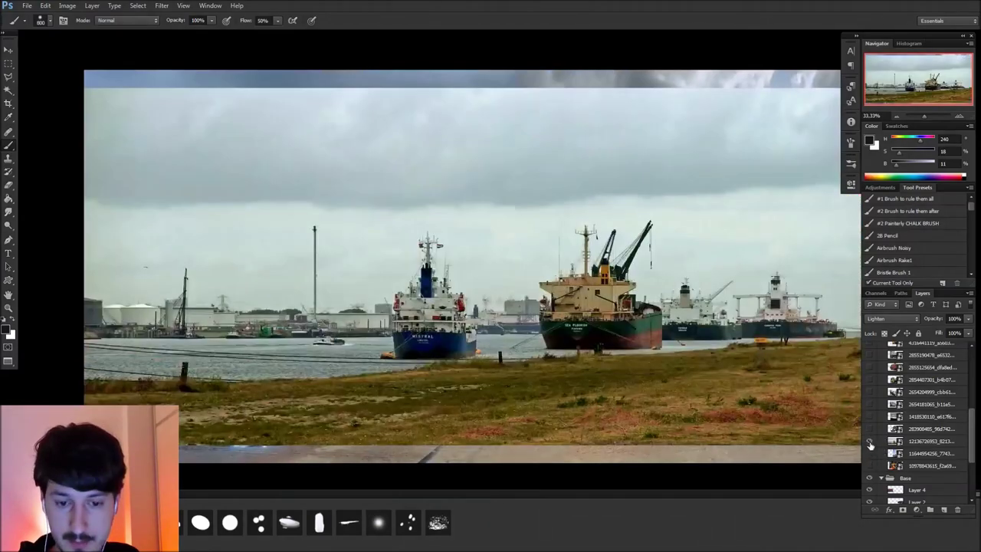
pyautogui.click(868, 433)
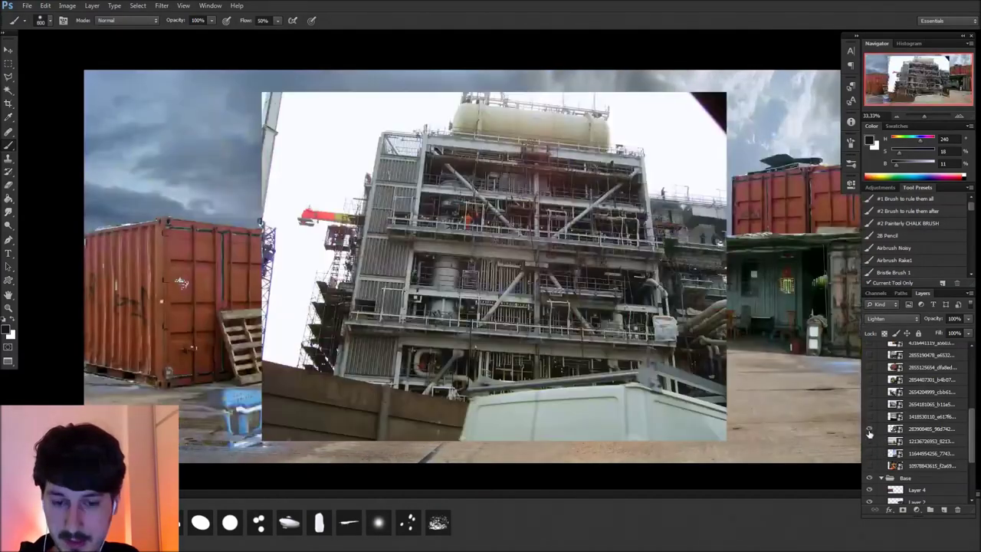
pyautogui.click(869, 419)
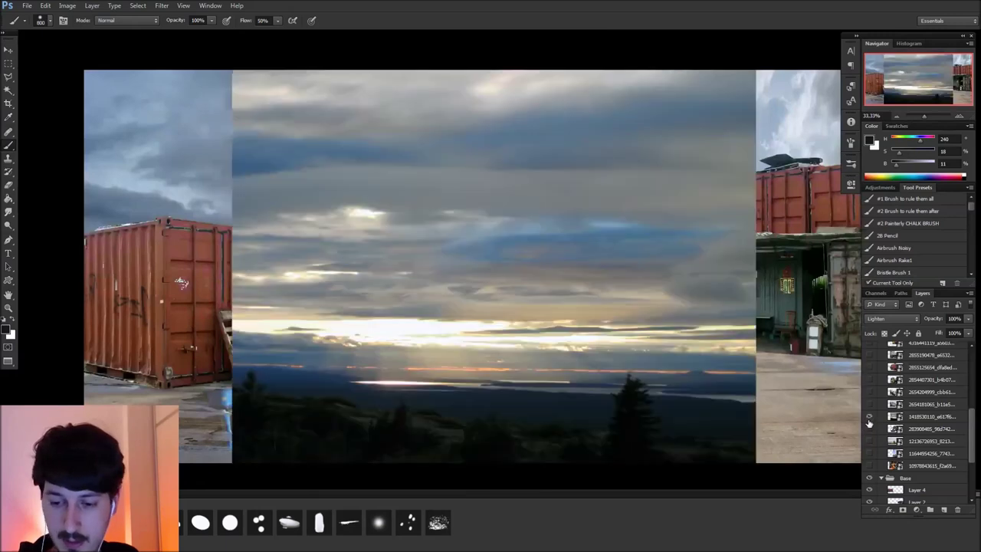
# Copy the sunset sky photo, hide the Ref group and paste the photo directly above the masked dock photo, Layer 1
pyautogui.moveTo(872, 419); pyautogui.dragTo(843, 432)
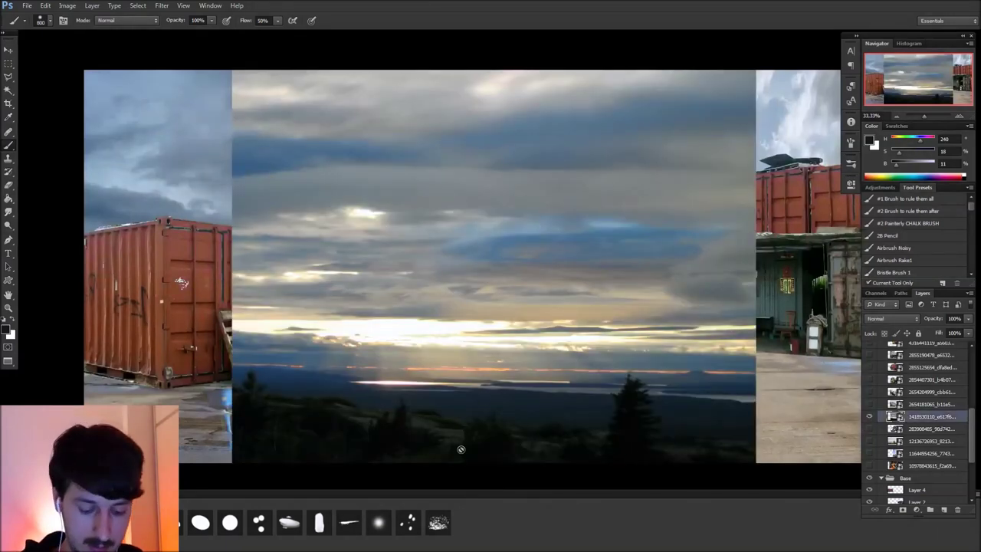
pyautogui.scroll(5, 967, 412)
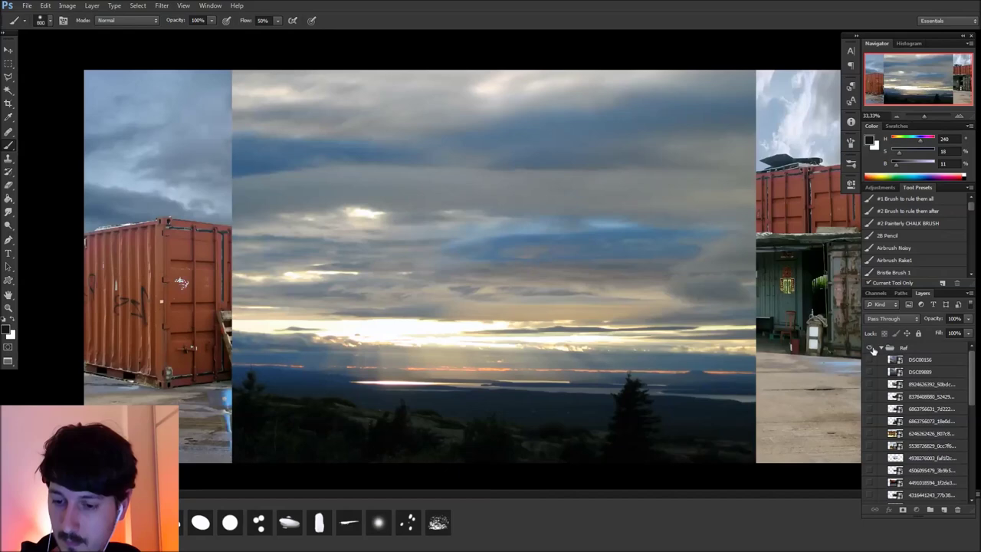
pyautogui.click(869, 348)
pyautogui.click(936, 425)
pyautogui.hotkey('ctrl', 'v')
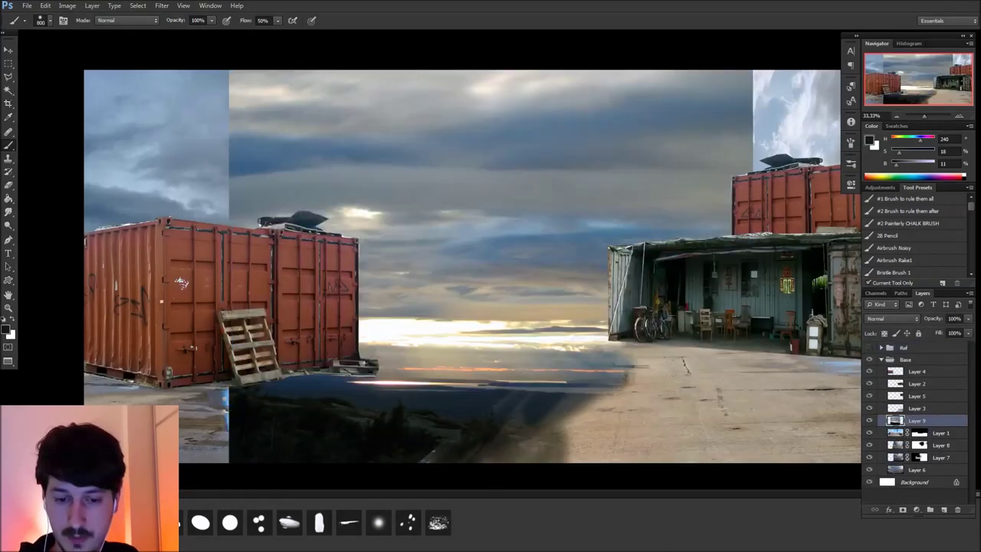
# Move the sunset photo, Layer 9, above Layer 3 and set its blend mode to Lighter Color
pyautogui.press('v')
pyautogui.moveTo(920, 424); pyautogui.dragTo(924, 399)
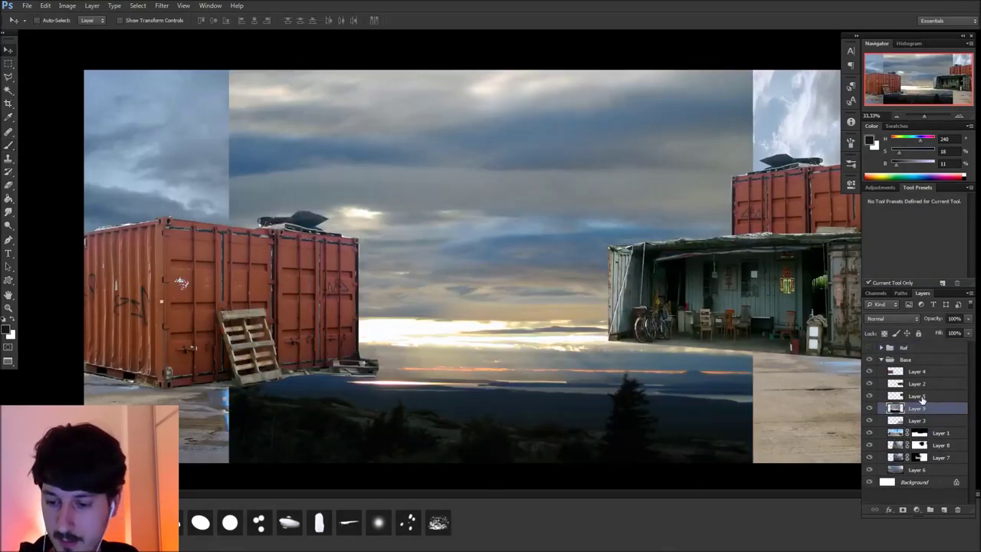
pyautogui.click(896, 320)
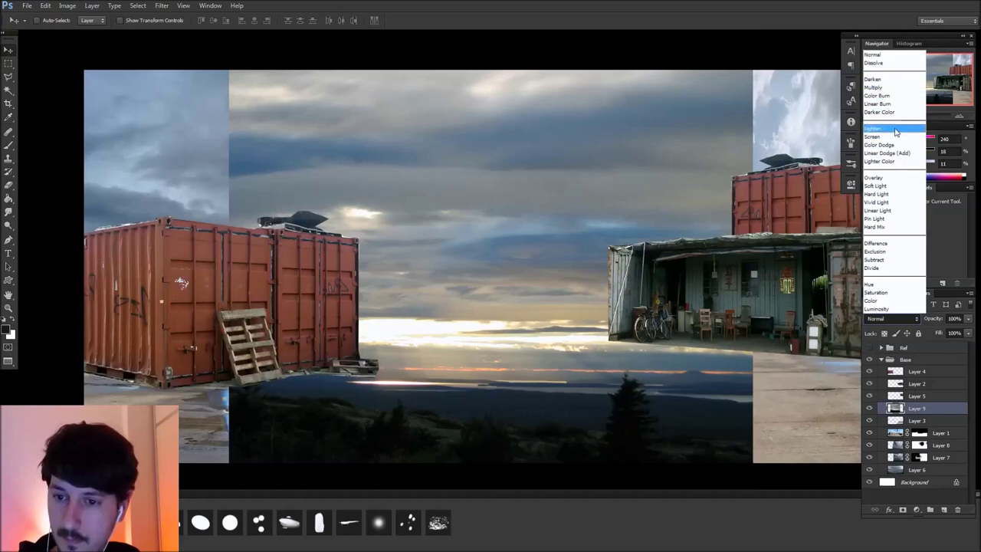
pyautogui.click(888, 162)
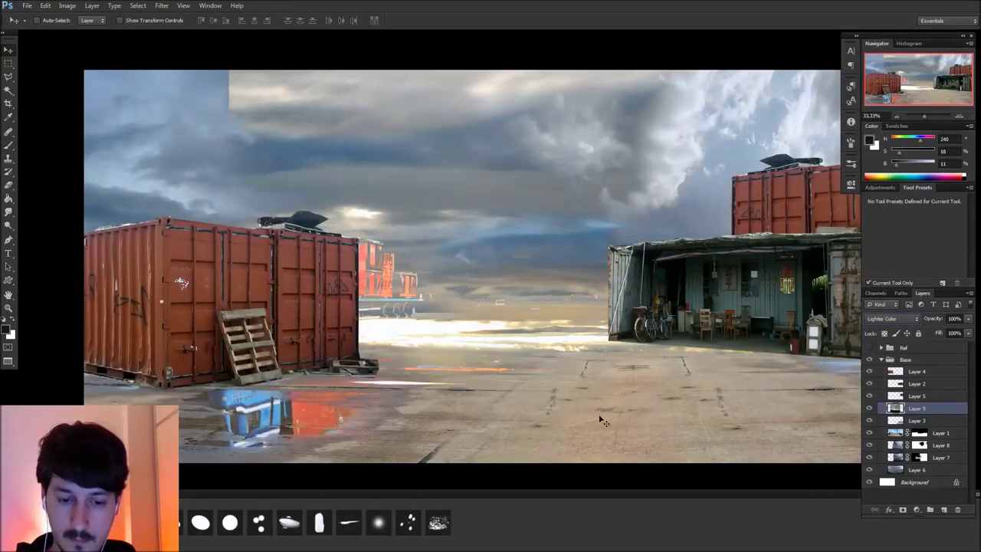
# Scale the sunset layer down into the horizon gap between the containers and the shelter, and lower its opacity to 52%
pyautogui.hotkey('ctrl', 't')
pyautogui.moveTo(663, 53); pyautogui.dragTo(665, 217)
pyautogui.hotkey('ctrl', 'z')
pyautogui.moveTo(491, 464); pyautogui.dragTo(492, 273)
pyautogui.moveTo(589, 175); pyautogui.dragTo(708, 267)
pyautogui.moveTo(609, 371)
pyautogui.mouseDown()
pyautogui.moveTo(609, 356)
pyautogui.moveTo(608, 378)
pyautogui.mouseUp()
pyautogui.moveTo(676, 356); pyautogui.dragTo(682, 364)
pyautogui.press('Return')
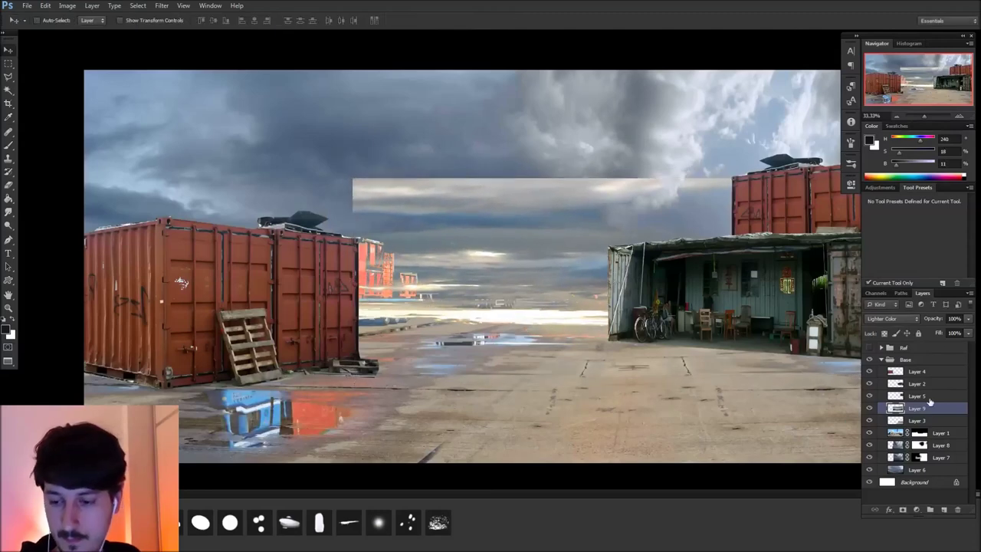
pyautogui.moveTo(948, 334); pyautogui.dragTo(942, 334)
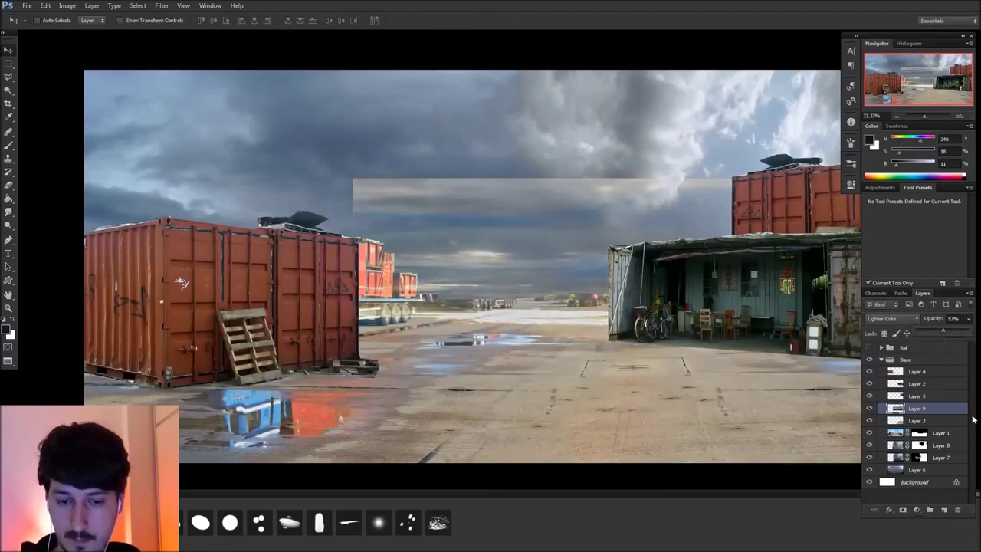
# Add a layer mask to the sunset layer and paint out its hard upper edges against the storm clouds
pyautogui.click(903, 511)
pyautogui.press('b')
pyautogui.moveTo(368, 197)
pyautogui.mouseDown()
pyautogui.moveTo(674, 193)
pyautogui.moveTo(406, 201)
pyautogui.mouseUp()
pyautogui.moveTo(690, 450); pyautogui.dragTo(679, 449)
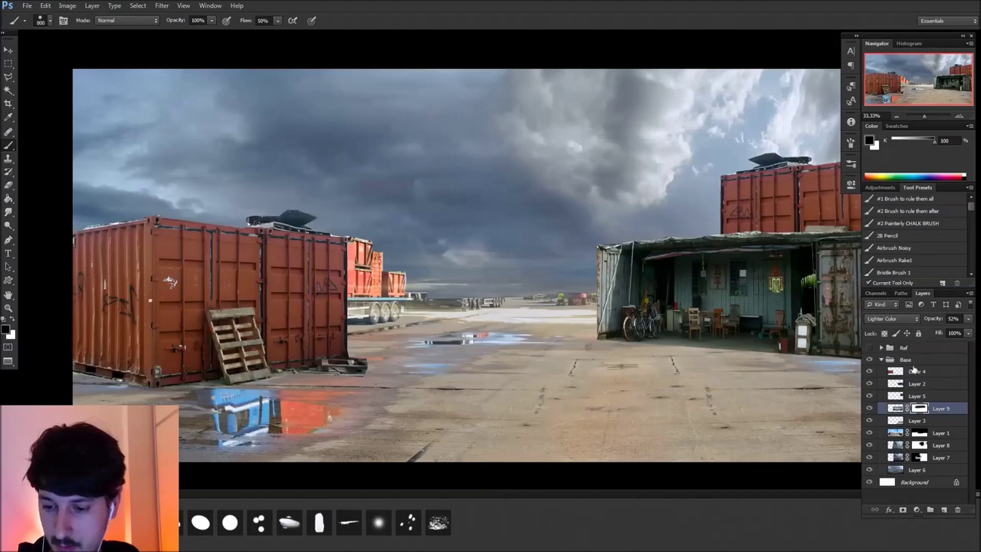
# Show and expand the Ref group and display the aircraft scrapyard photo
pyautogui.click(869, 348)
pyautogui.click(881, 348)
pyautogui.scroll(-5, 971, 401)
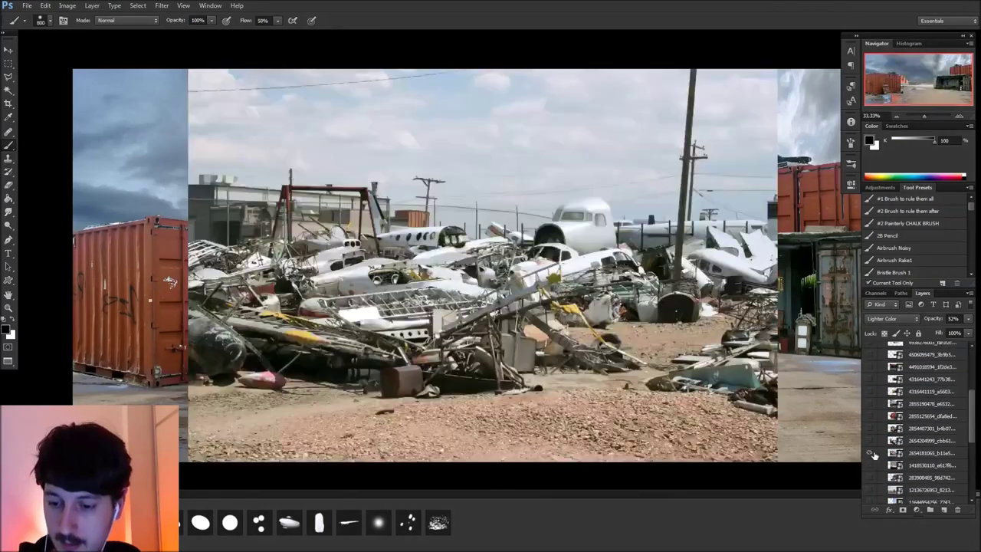
pyautogui.click(869, 454)
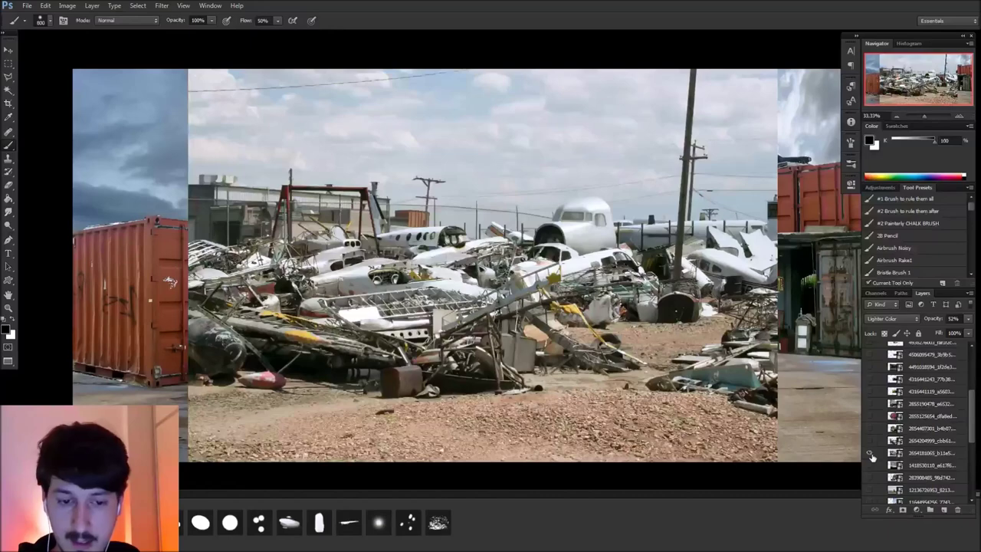
pyautogui.click(869, 454)
pyautogui.click(869, 454)
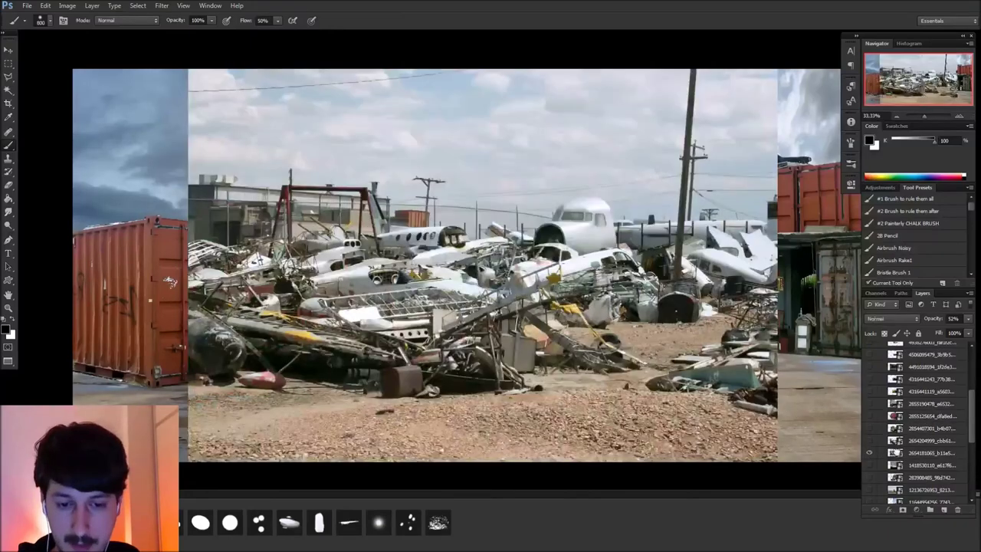
# Select the aircraft scrapyard photo layer and lasso its wreckage and gravel, following the top outline of the planes
pyautogui.click(895, 453)
pyautogui.press('l')
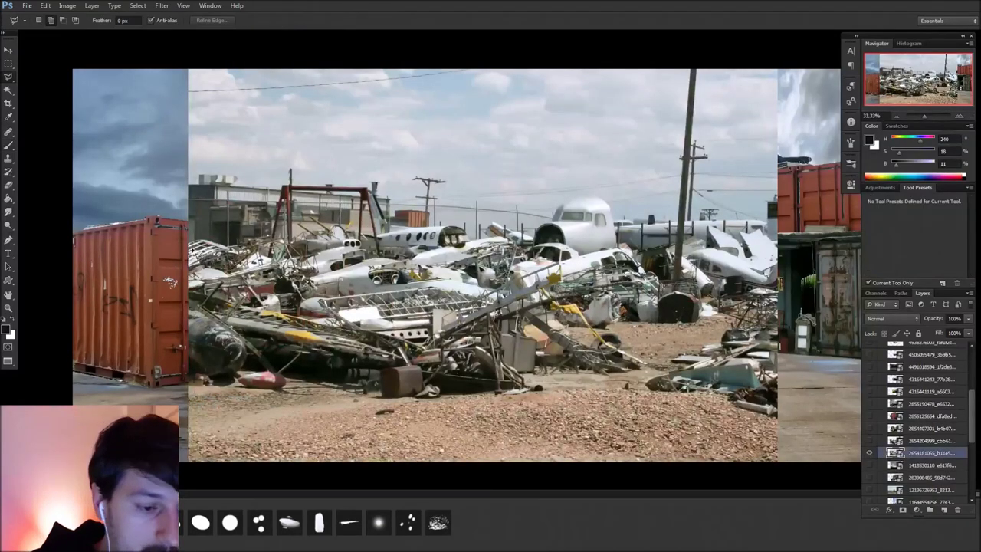
pyautogui.hotkey('shift', 'l')
pyautogui.hotkey('shift', 'l')
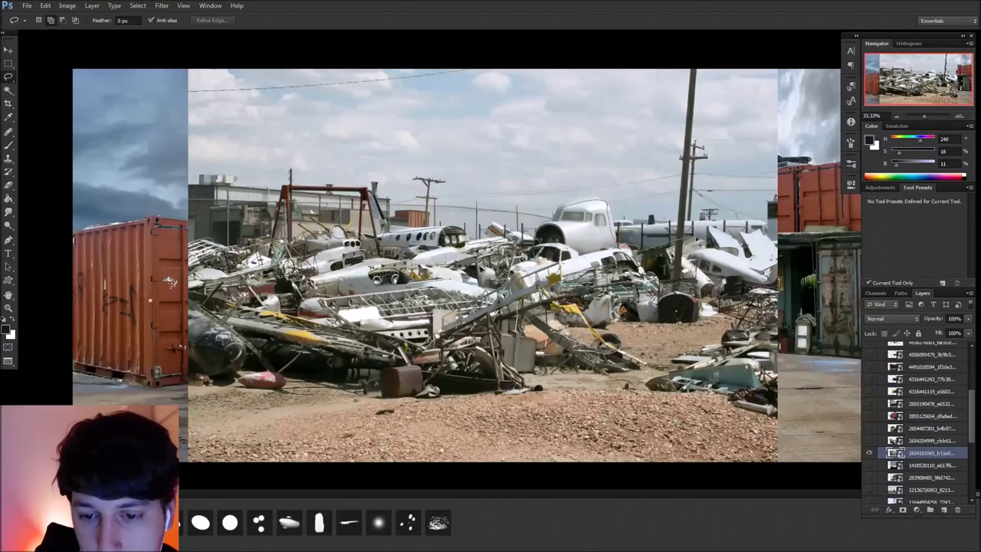
pyautogui.moveTo(800, 263)
pyautogui.mouseDown()
pyautogui.moveTo(704, 480)
pyautogui.moveTo(122, 383)
pyautogui.moveTo(186, 252)
pyautogui.mouseUp()
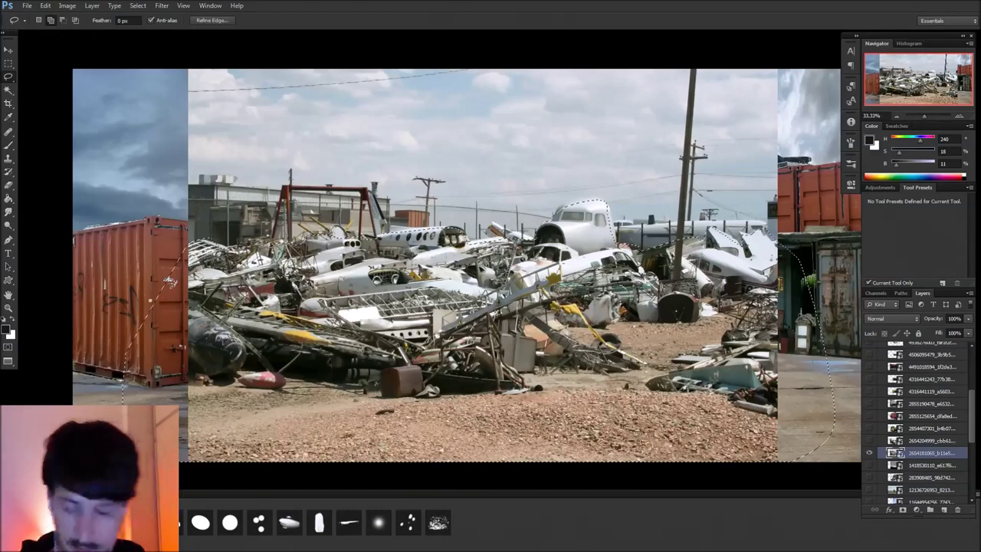
# Copy the lassoed wreckage, hide and collapse the Ref group, and paste the cut-out directly above Layer 3
pyautogui.scroll(5, 889, 398)
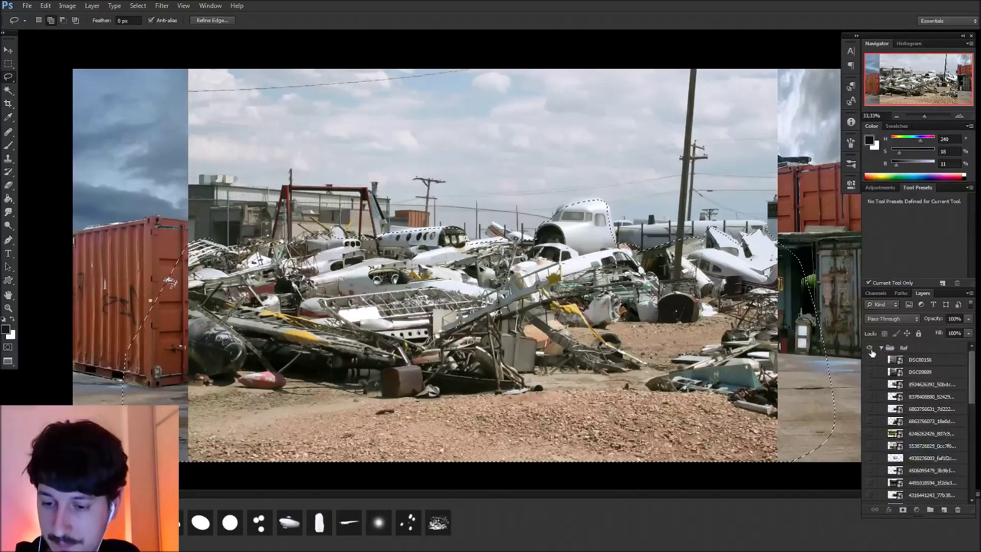
pyautogui.click(868, 347)
pyautogui.click(880, 347)
pyautogui.hotkey('ctrl', 'd')
pyautogui.press('v')
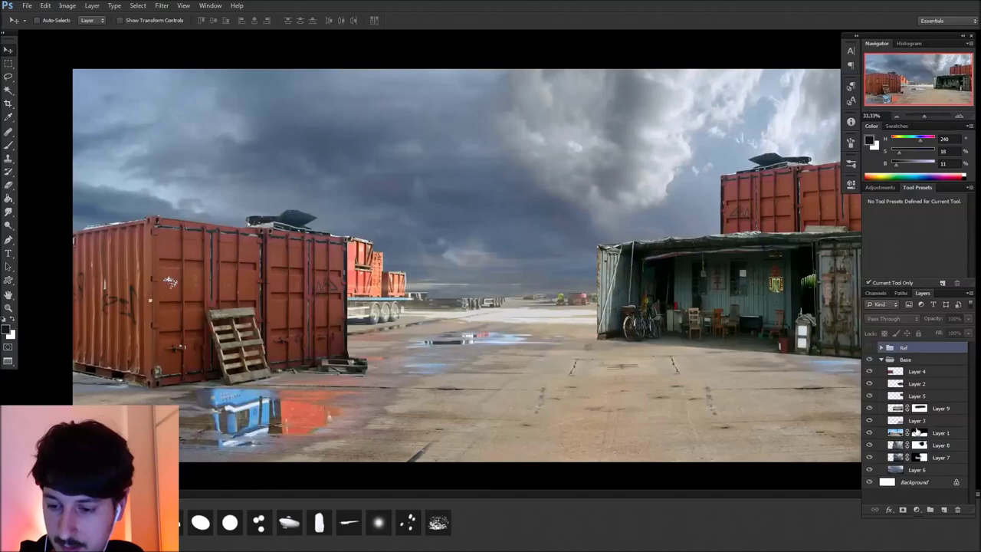
pyautogui.click(923, 421)
pyautogui.hotkey('ctrl', 'v')
# Scale the wreckage to about 61% width and 48% height and place it between the containers and the shelter
pyautogui.hotkey('ctrl', 't')
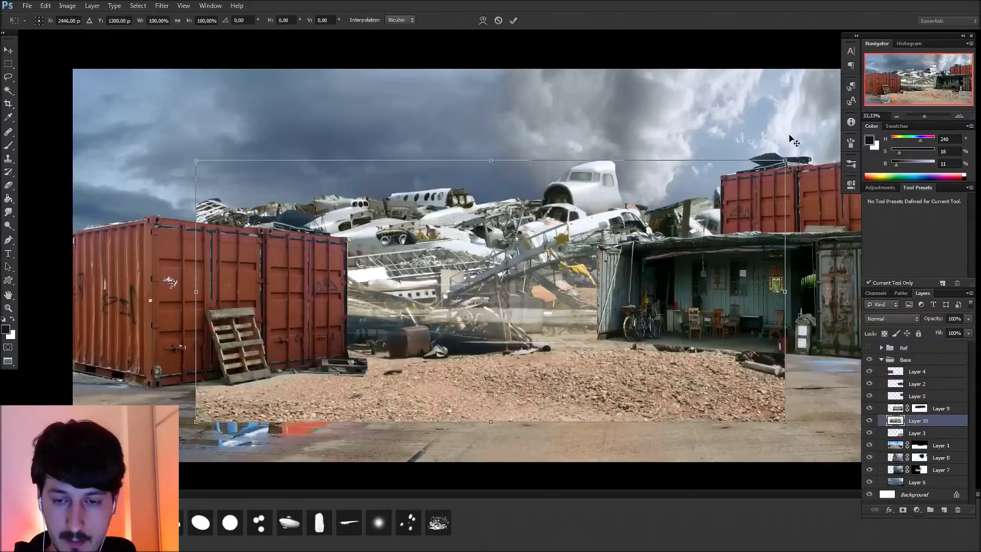
pyautogui.moveTo(785, 170); pyautogui.dragTo(493, 307)
pyautogui.moveTo(396, 379); pyautogui.dragTo(497, 324)
pyautogui.moveTo(555, 251); pyautogui.dragTo(655, 225)
pyautogui.moveTo(477, 225); pyautogui.dragTo(476, 242)
pyautogui.moveTo(498, 268); pyautogui.dragTo(488, 289)
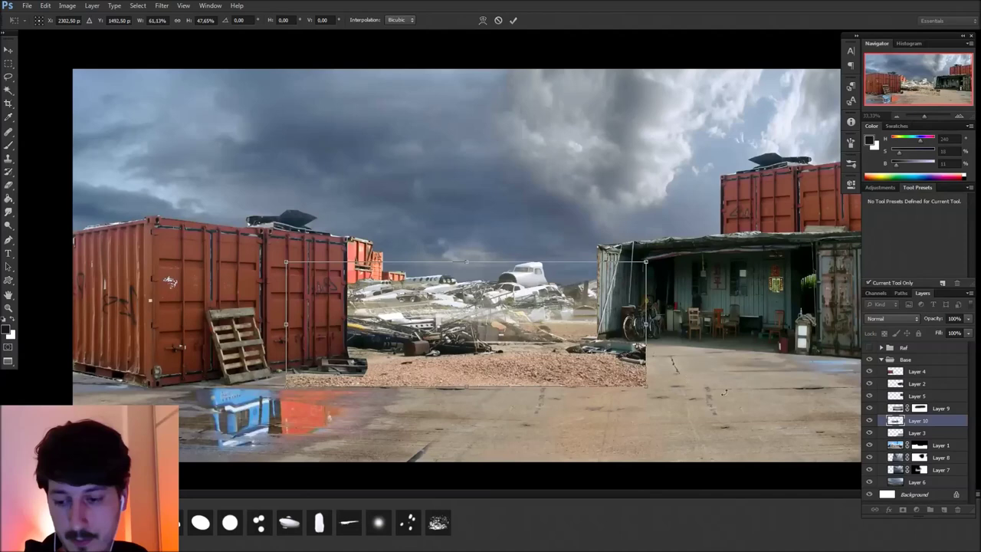
pyautogui.press('Return')
pyautogui.moveTo(541, 361); pyautogui.dragTo(540, 353)
# Mask out the wreckage layer's gravel foreground and upright plane nose, and shift the pile slightly towards the containers
pyautogui.click(902, 511)
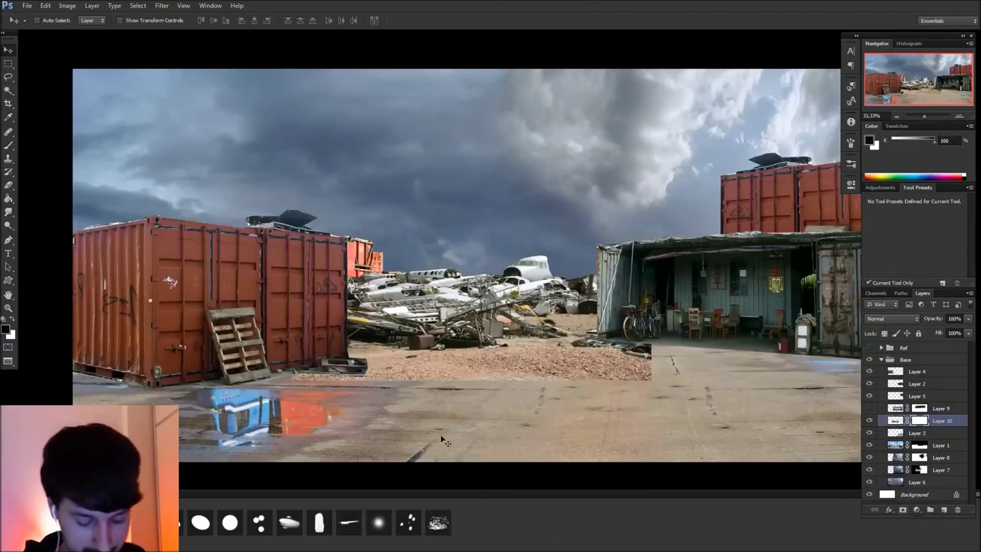
pyautogui.press('b')
pyautogui.moveTo(637, 376); pyautogui.dragTo(396, 376)
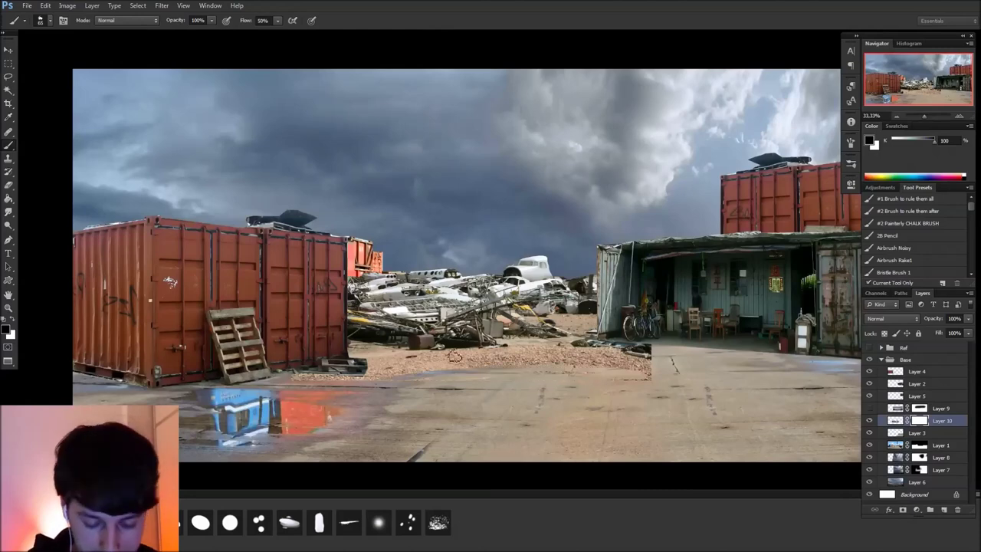
pyautogui.moveTo(635, 359)
pyautogui.mouseDown()
pyautogui.moveTo(313, 366)
pyautogui.moveTo(468, 358)
pyautogui.mouseUp()
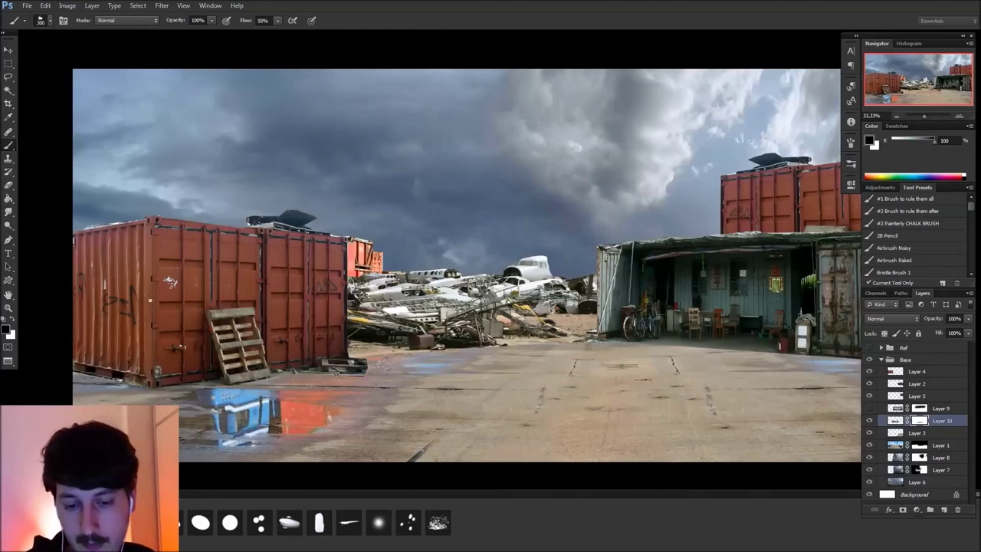
pyautogui.moveTo(586, 335); pyautogui.dragTo(524, 338)
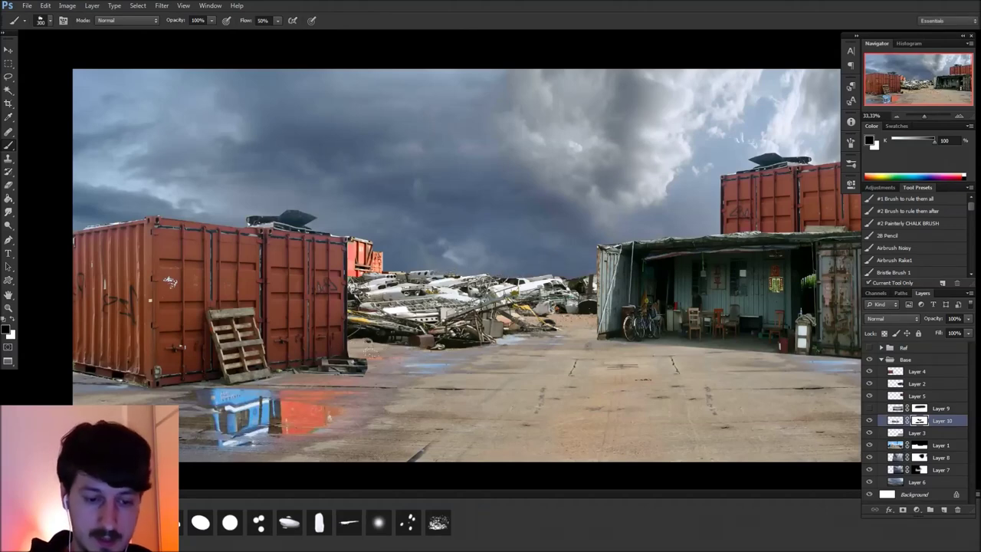
pyautogui.press('v')
pyautogui.moveTo(567, 337); pyautogui.dragTo(552, 347)
# Select the shelter layer and try moving it towards the foreground and enlarging it to about 177%
pyautogui.moveTo(752, 449); pyautogui.dragTo(529, 434)
pyautogui.keyDown('ctrl'); pyautogui.click(634, 306); pyautogui.keyUp('ctrl')
pyautogui.hotkey('ctrl', 't')
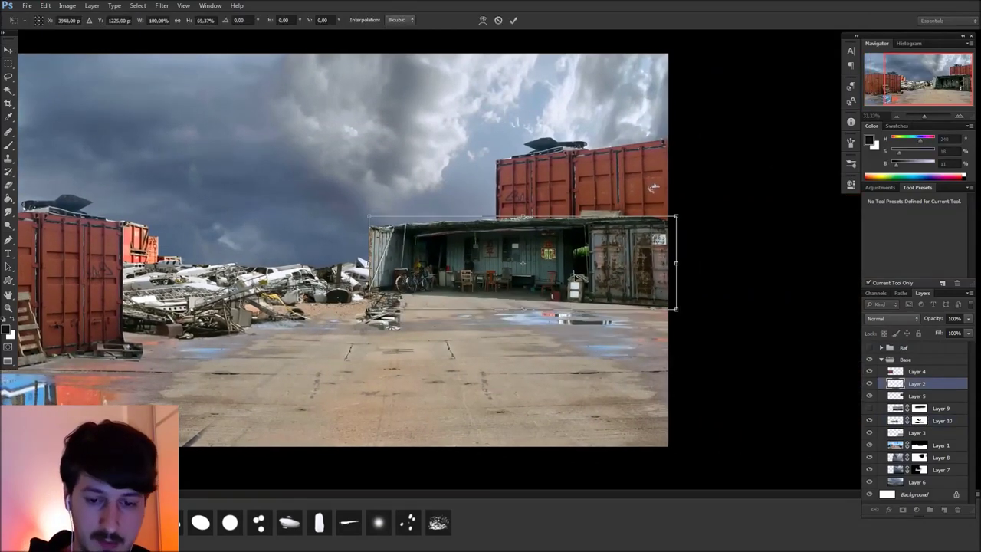
pyautogui.moveTo(491, 304); pyautogui.dragTo(524, 337)
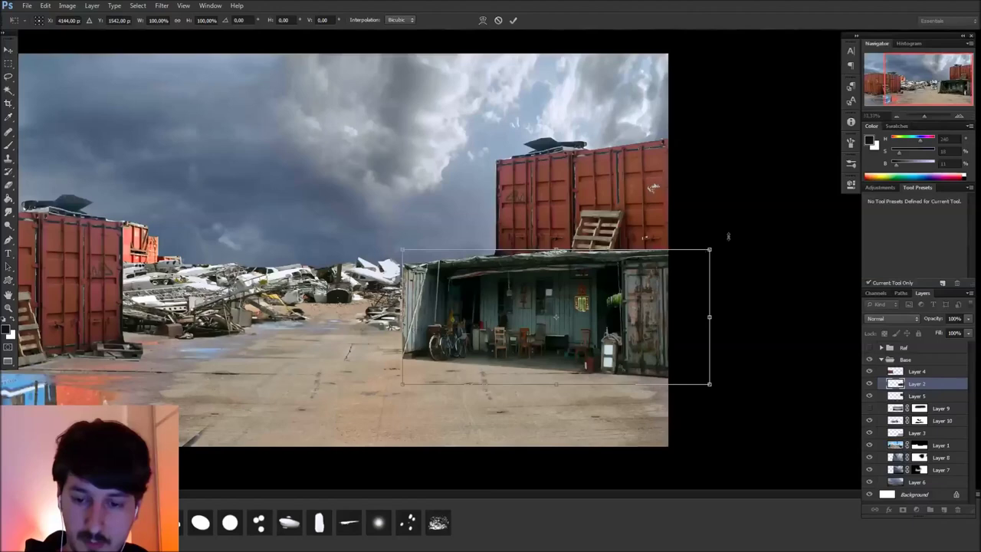
pyautogui.moveTo(711, 249); pyautogui.dragTo(945, 146)
pyautogui.moveTo(716, 328); pyautogui.dragTo(669, 357)
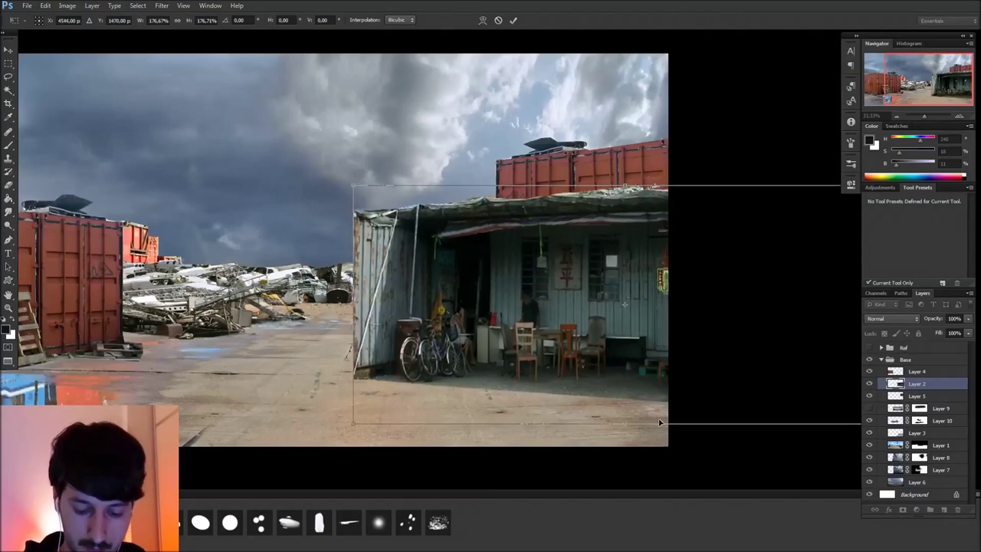
pyautogui.press('Return')
# Narrow the shelter to 87.72% of its width, pulling in the edge nearest the wreckage
pyautogui.hotkey('ctrl', 't')
pyautogui.moveTo(368, 282); pyautogui.dragTo(403, 301)
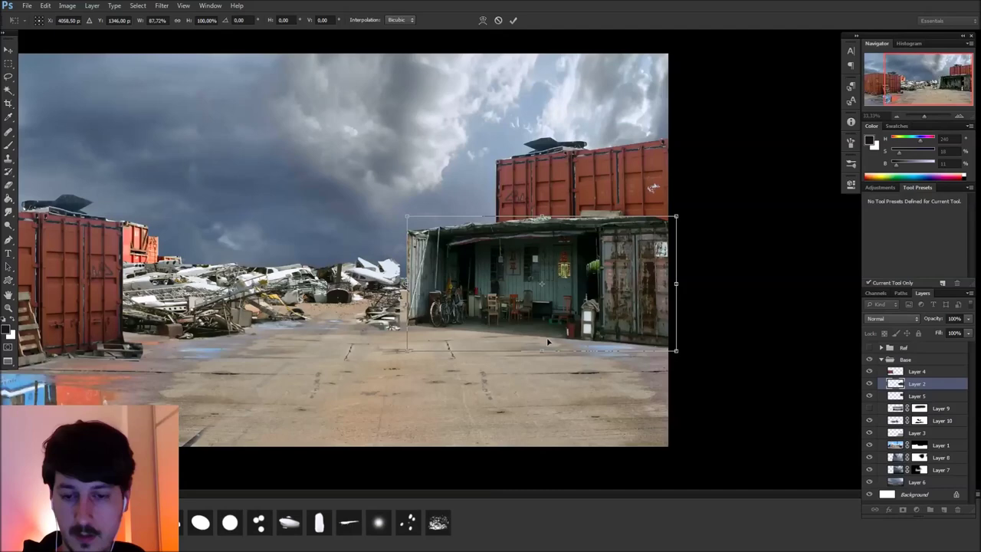
pyautogui.press('Return')
# Enlarge the container stack with the leaning pallet so it extends past the canvas edge in the foreground
pyautogui.moveTo(511, 386); pyautogui.dragTo(720, 402)
pyautogui.keyDown('ctrl'); pyautogui.click(275, 316); pyautogui.keyUp('ctrl')
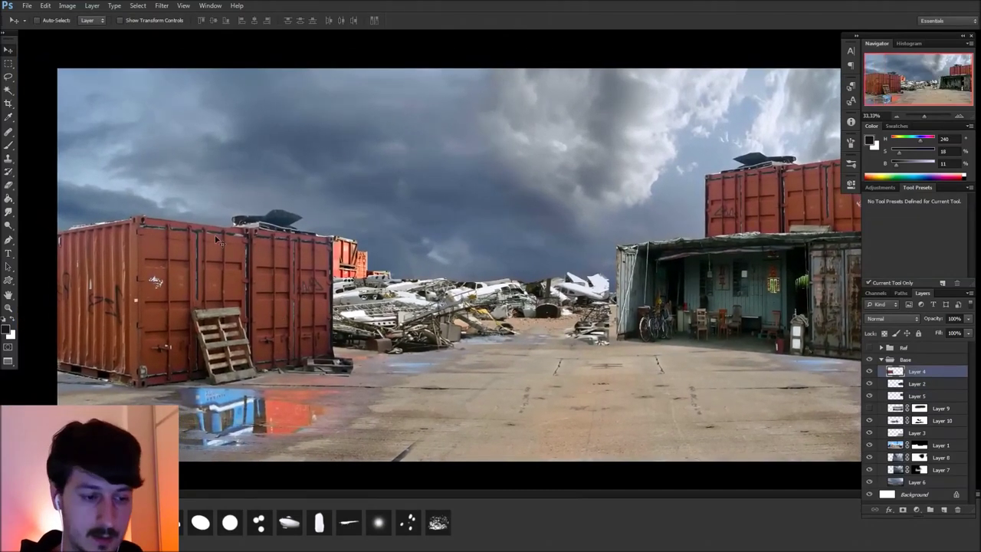
pyautogui.hscroll(-3, 271, 307)
pyautogui.hotkey('ctrl', 't')
pyautogui.moveTo(141, 221); pyautogui.dragTo(26, 158)
pyautogui.moveTo(427, 345); pyautogui.dragTo(414, 357)
pyautogui.moveTo(562, 370); pyautogui.dragTo(623, 369)
pyautogui.moveTo(518, 170); pyautogui.dragTo(507, 177)
pyautogui.press('Return')
pyautogui.moveTo(684, 417); pyautogui.dragTo(572, 406)
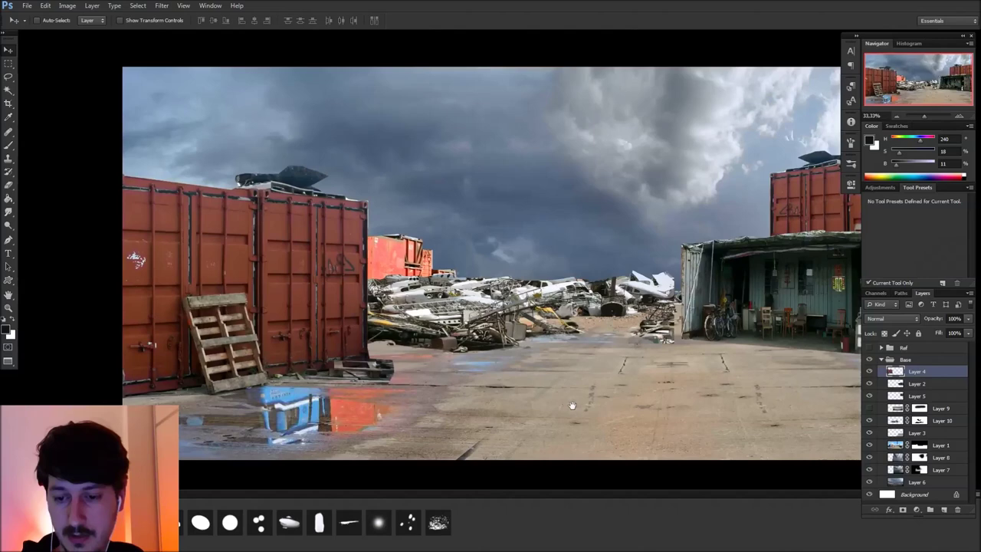
# Move the container above the shelter into full view, outline its front faces with the Polygonal Lasso and paste them as a separate layer
pyautogui.hscroll(4, 572, 406)
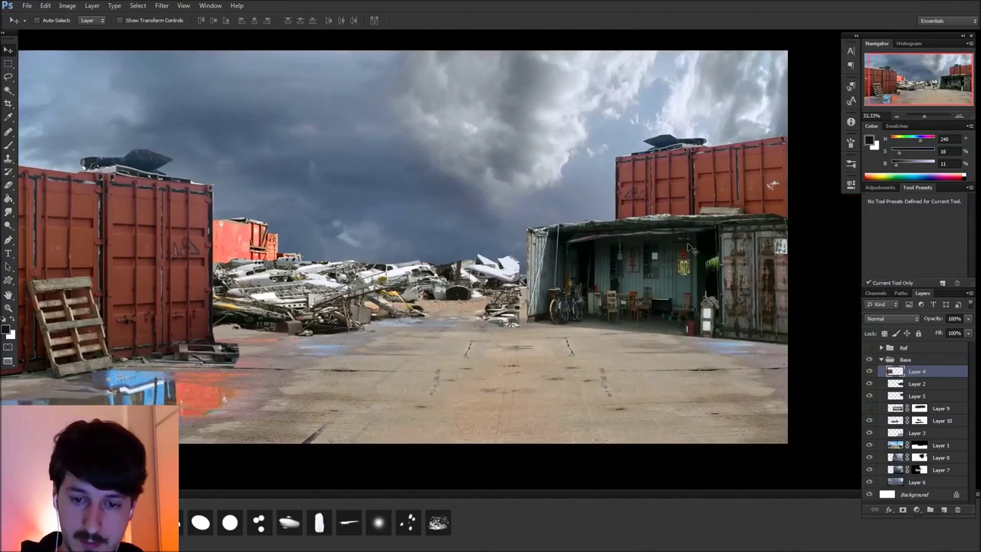
pyautogui.keyDown('ctrl'); pyautogui.click(715, 204); pyautogui.keyUp('ctrl')
pyautogui.moveTo(756, 209); pyautogui.dragTo(598, 174)
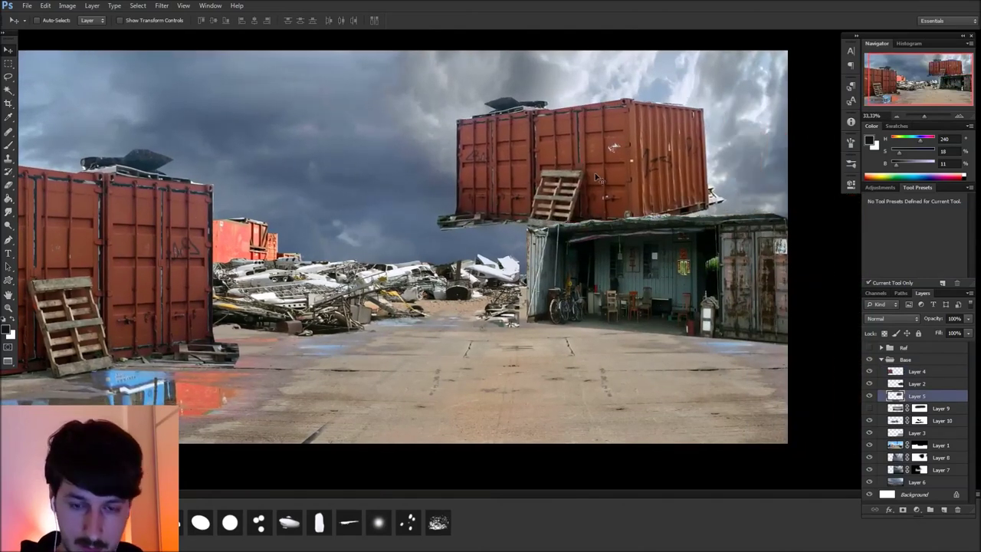
pyautogui.press('l')
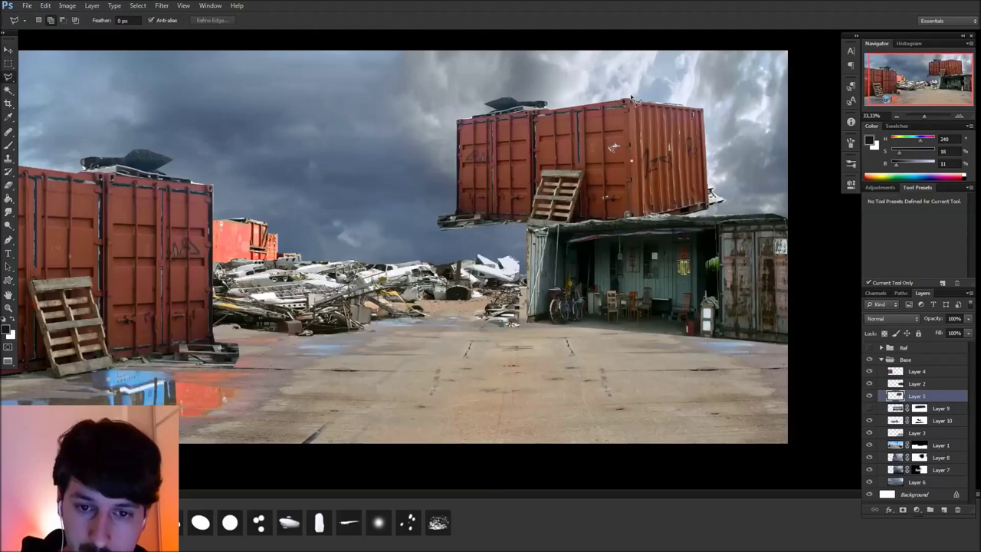
pyautogui.moveTo(630, 104)
pyautogui.mouseDown()
pyautogui.moveTo(590, 253)
pyautogui.moveTo(451, 106)
pyautogui.mouseUp()
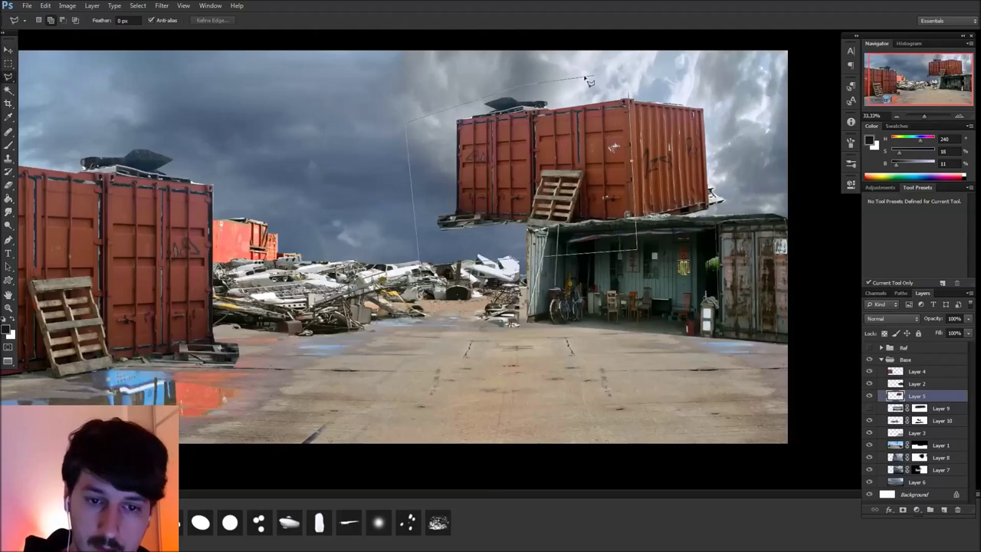
pyautogui.moveTo(630, 90); pyautogui.dragTo(629, 85)
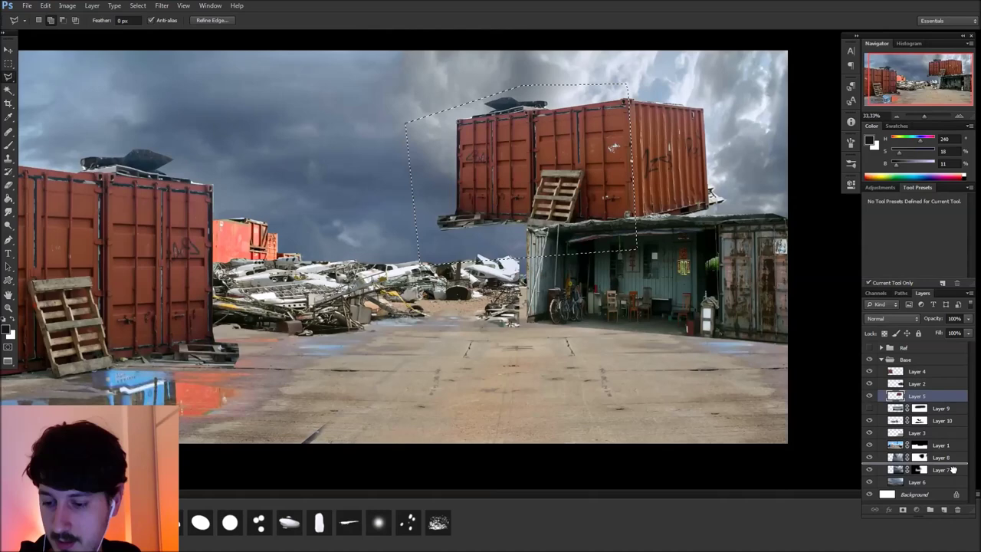
pyautogui.hotkey('ctrl', 'x')
pyautogui.hotkey('ctrl', 'v')
# Place the container front above the shelter roof and transform it to about 110% width and 95% height to fit the perspective
pyautogui.press('v')
pyautogui.moveTo(499, 336); pyautogui.dragTo(688, 210)
pyautogui.hotkey('ctrl', 't')
pyautogui.rightClick(735, 184)
pyautogui.click(771, 242)
pyautogui.moveTo(682, 111); pyautogui.dragTo(684, 120)
pyautogui.moveTo(583, 244); pyautogui.dragTo(581, 249)
pyautogui.moveTo(582, 183); pyautogui.dragTo(580, 192)
pyautogui.moveTo(783, 187); pyautogui.dragTo(799, 189)
pyautogui.press('Return')
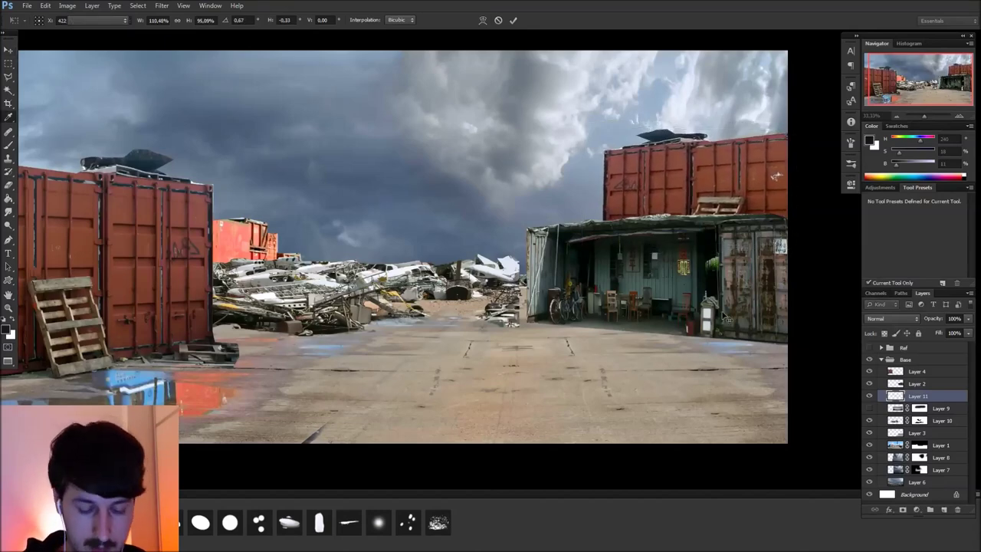
# Reduce the color saturation of the container above the shelter with Hue/Saturation
pyautogui.hotkey('ctrl', 'u')
pyautogui.moveTo(809, 241); pyautogui.dragTo(785, 242)
pyautogui.click(931, 168)
pyautogui.press('v')
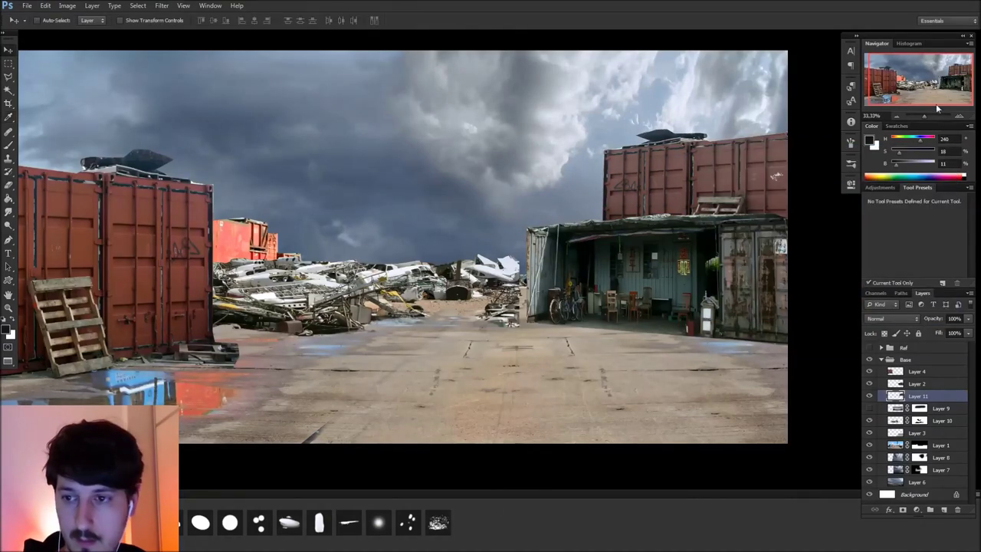
# Browse the reference photos in the Ref group one at a time for a structure that suits the background
pyautogui.moveTo(659, 369); pyautogui.dragTo(717, 370)
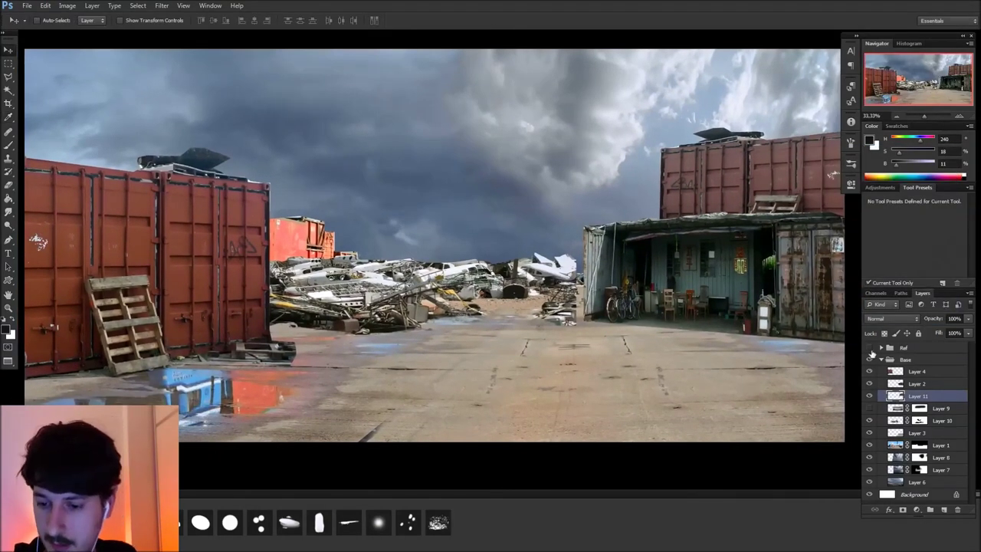
pyautogui.click(869, 347)
pyautogui.click(881, 347)
pyautogui.moveTo(972, 377); pyautogui.dragTo(973, 424)
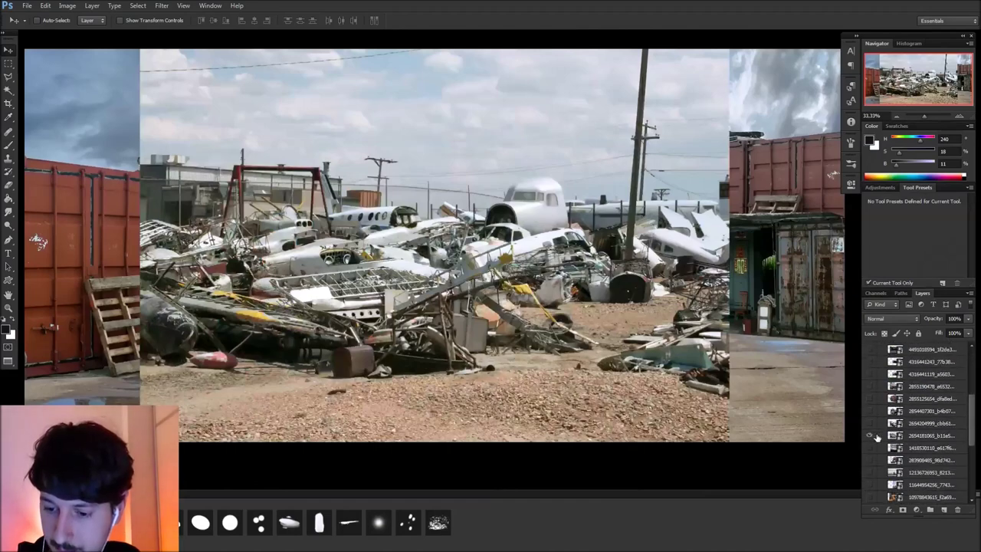
pyautogui.click(870, 435)
pyautogui.click(870, 423)
pyautogui.click(870, 425)
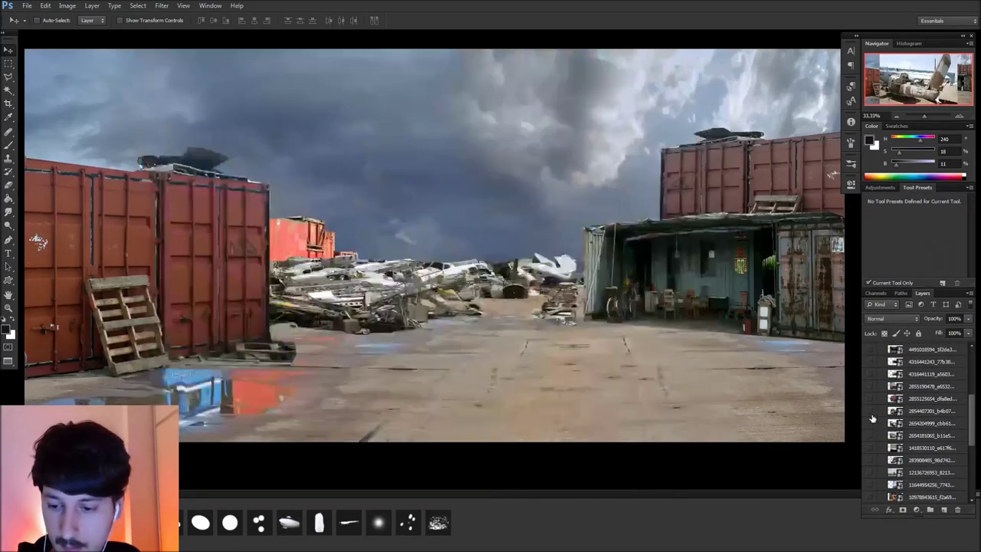
pyautogui.click(869, 412)
pyautogui.click(869, 412)
pyautogui.click(867, 398)
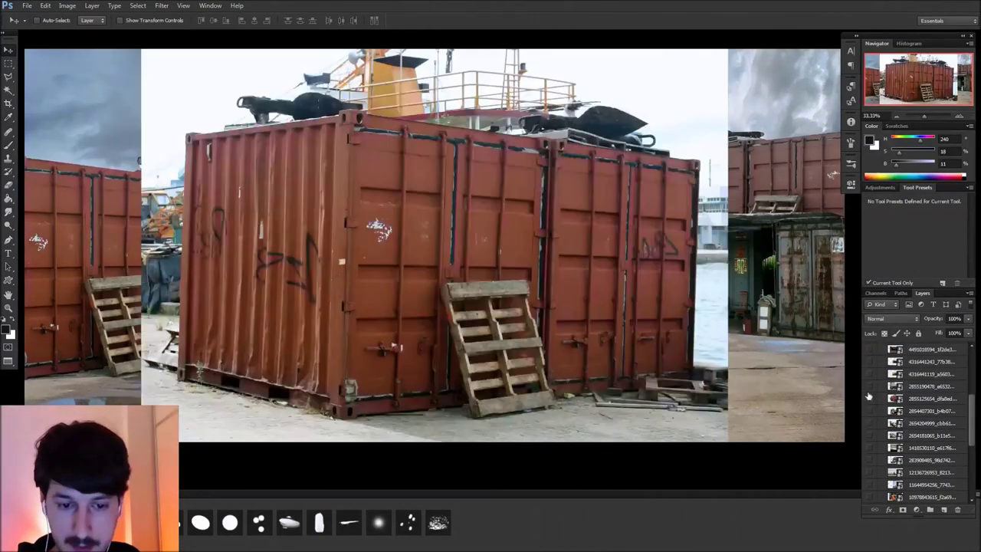
pyautogui.click(869, 398)
pyautogui.click(869, 385)
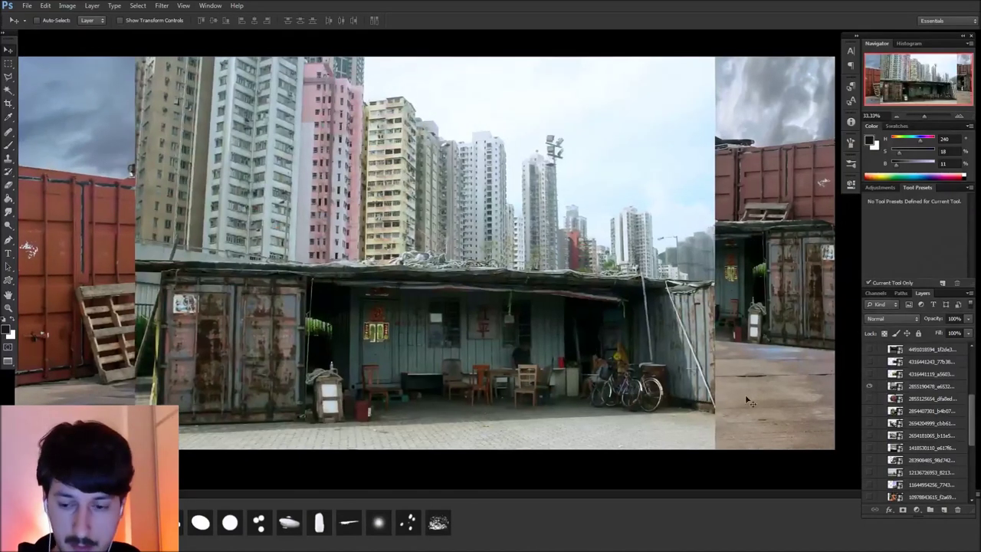
pyautogui.click(869, 386)
pyautogui.click(868, 373)
pyautogui.click(869, 373)
pyautogui.click(868, 361)
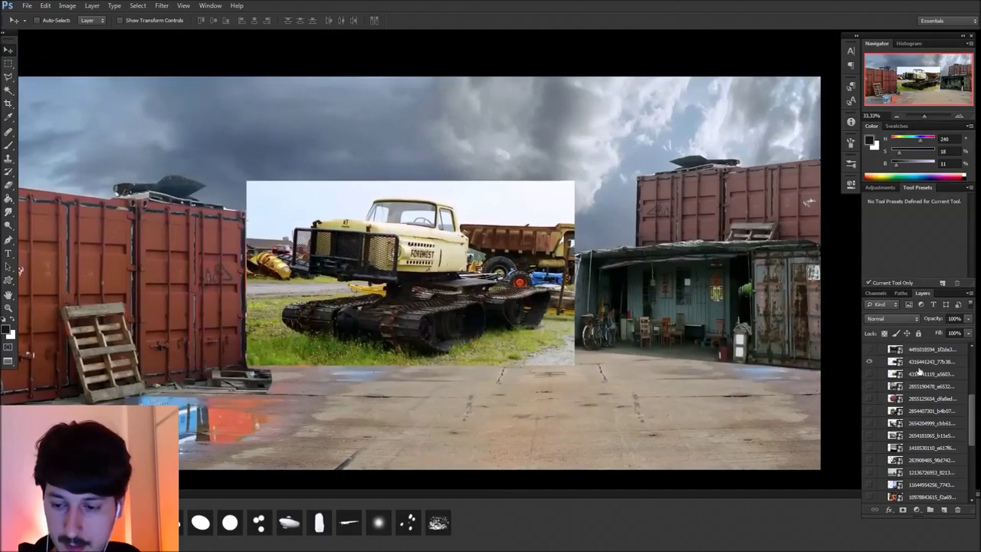
pyautogui.click(901, 362)
pyautogui.click(869, 361)
pyautogui.click(869, 349)
pyautogui.moveTo(972, 406); pyautogui.dragTo(970, 397)
pyautogui.scroll(1, 971, 397)
pyautogui.click(902, 383)
pyautogui.click(870, 382)
pyautogui.click(870, 383)
pyautogui.click(869, 382)
pyautogui.click(869, 370)
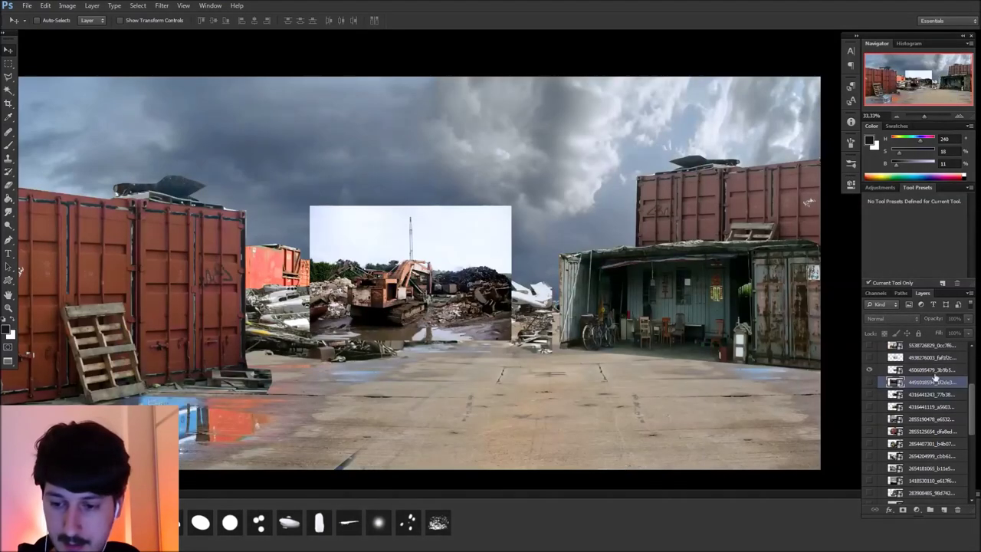
pyautogui.scroll(3, 963, 407)
pyautogui.click(869, 407)
pyautogui.click(868, 395)
pyautogui.click(868, 395)
pyautogui.click(868, 383)
pyautogui.click(869, 383)
pyautogui.click(869, 370)
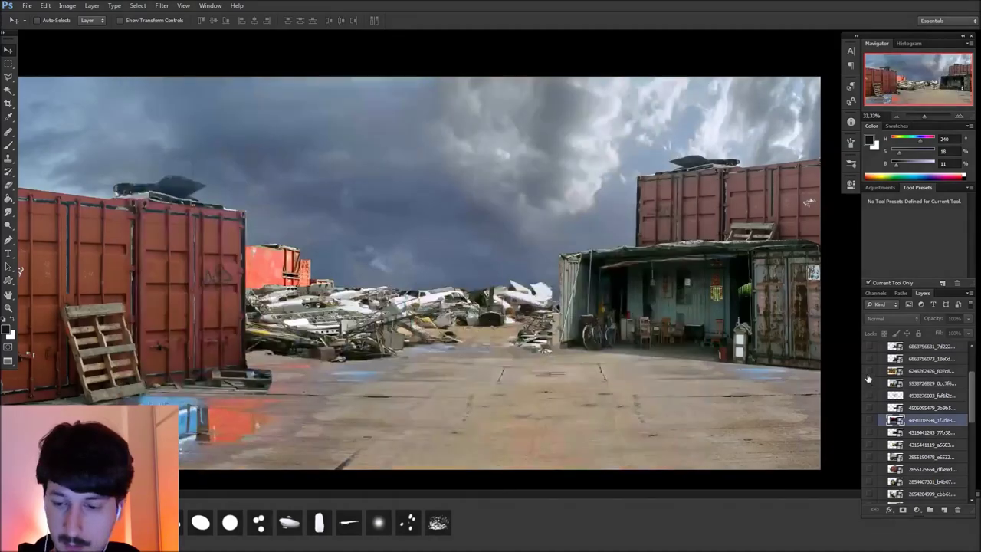
pyautogui.click(869, 370)
# Copy the oil rig photo from the Ref group and paste it as a new layer above Layer 4 in Base
pyautogui.click(868, 358)
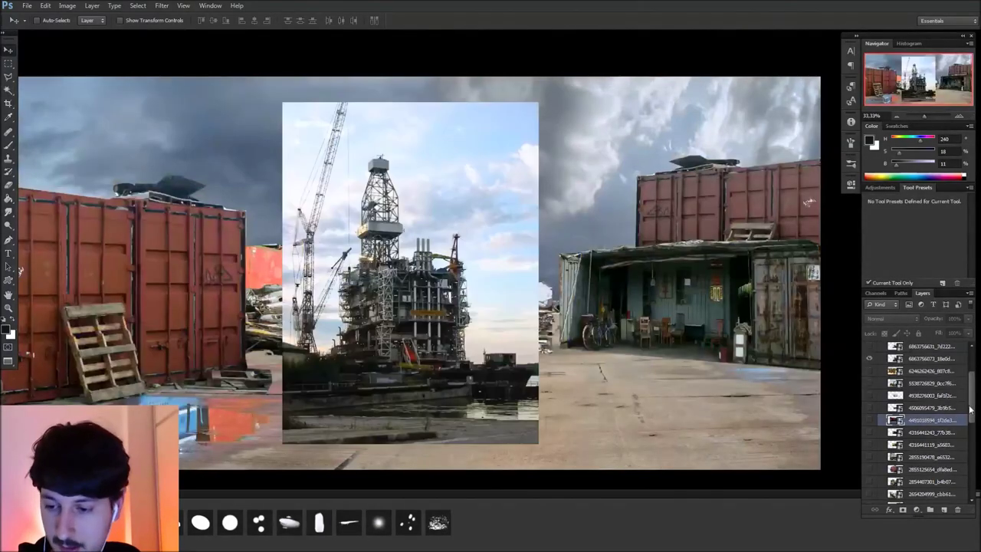
pyautogui.scroll(1, 969, 409)
pyautogui.click(908, 379)
pyautogui.scroll(3, 935, 385)
pyautogui.click(869, 347)
pyautogui.click(881, 348)
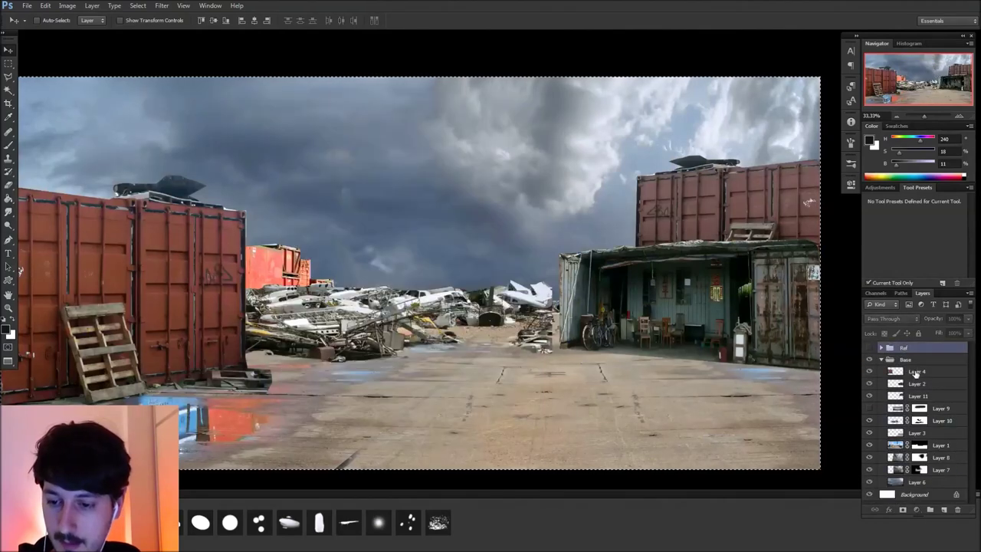
pyautogui.click(915, 371)
pyautogui.hotkey('ctrl', 'v')
pyautogui.press('w')
pyautogui.click(563, 300)
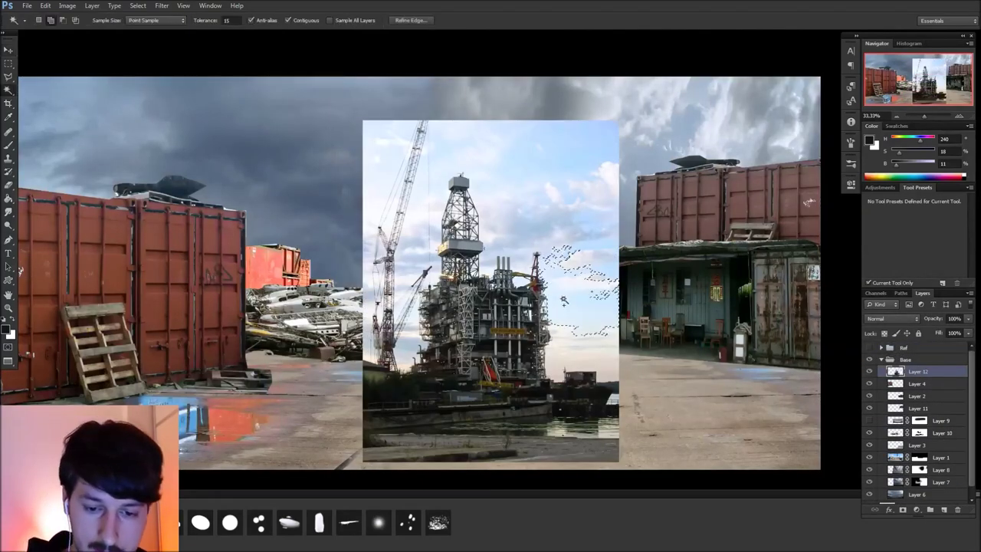
pyautogui.click(561, 349)
pyautogui.click(560, 361)
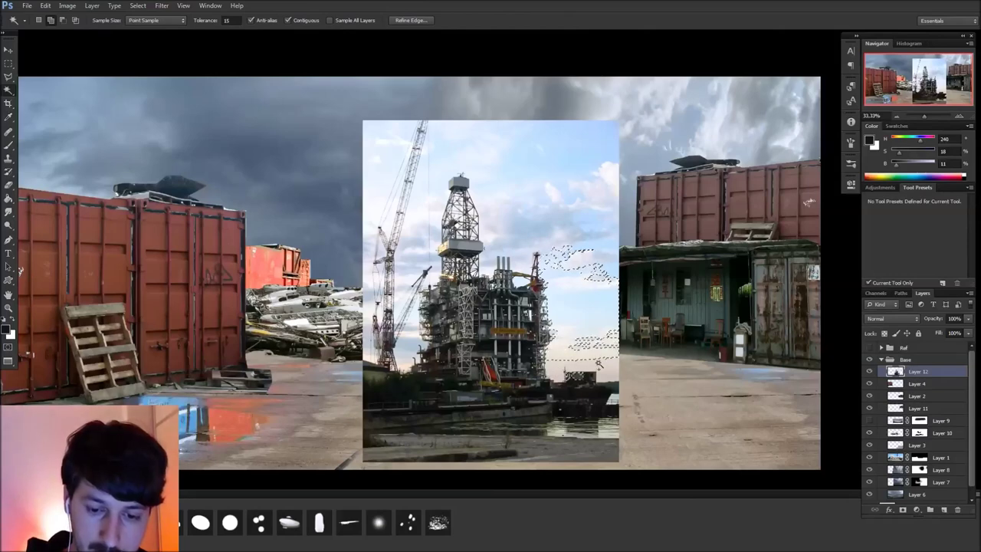
pyautogui.click(586, 364)
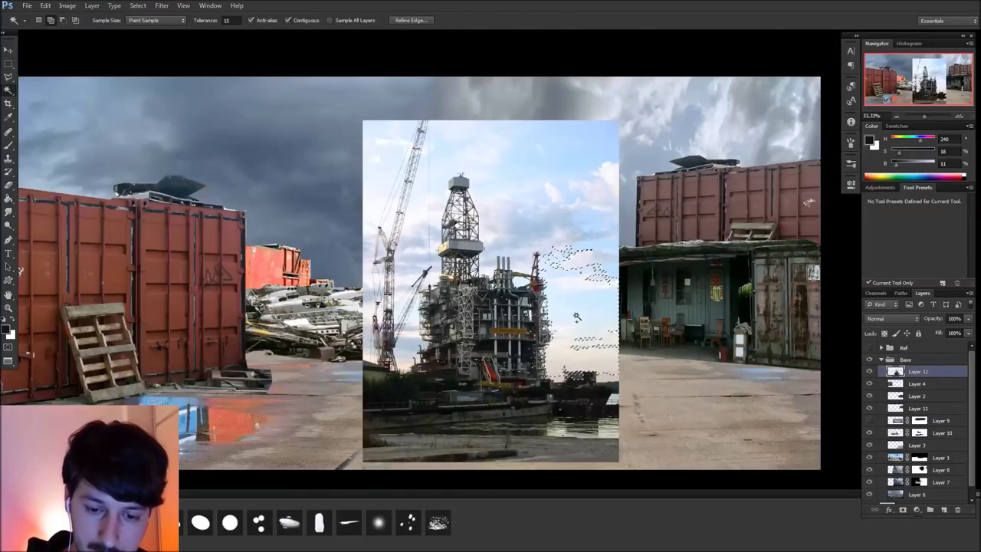
pyautogui.click(539, 239)
pyautogui.click(496, 221)
pyautogui.click(541, 227)
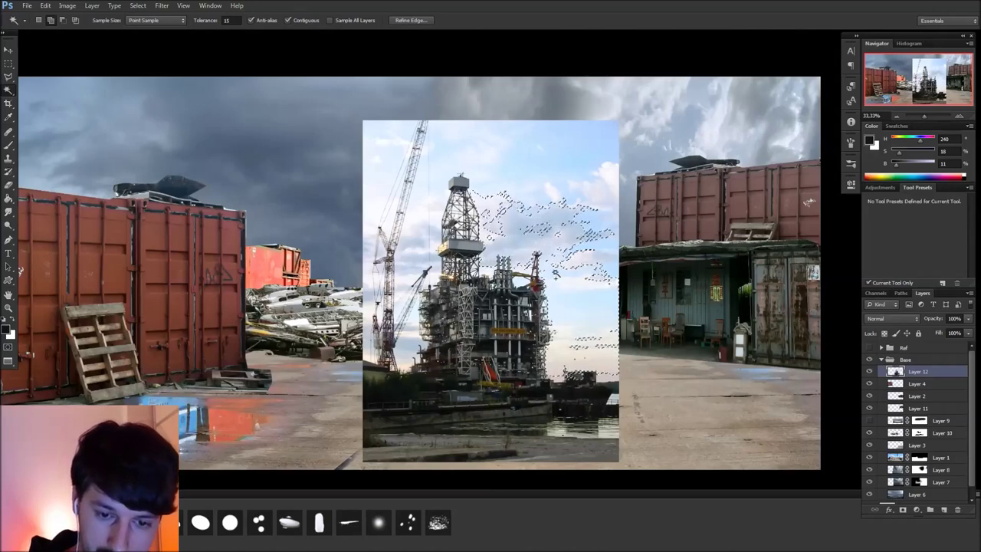
pyautogui.click(595, 256)
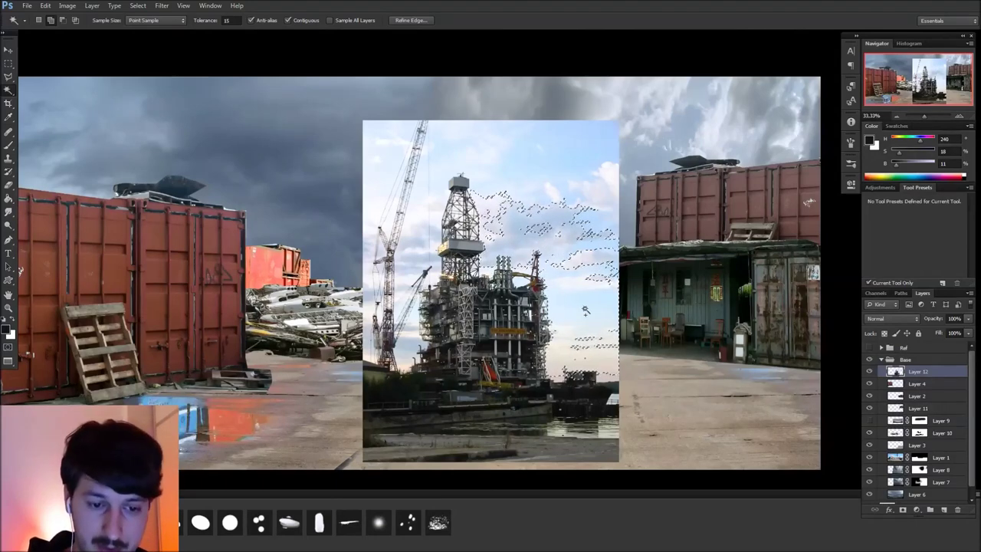
pyautogui.hotkey('ctrl', 'd')
# Select the oil rig photo's sky with Color Range, sampling several sky and cloud tones at a fuzziness of 51
pyautogui.click(138, 6)
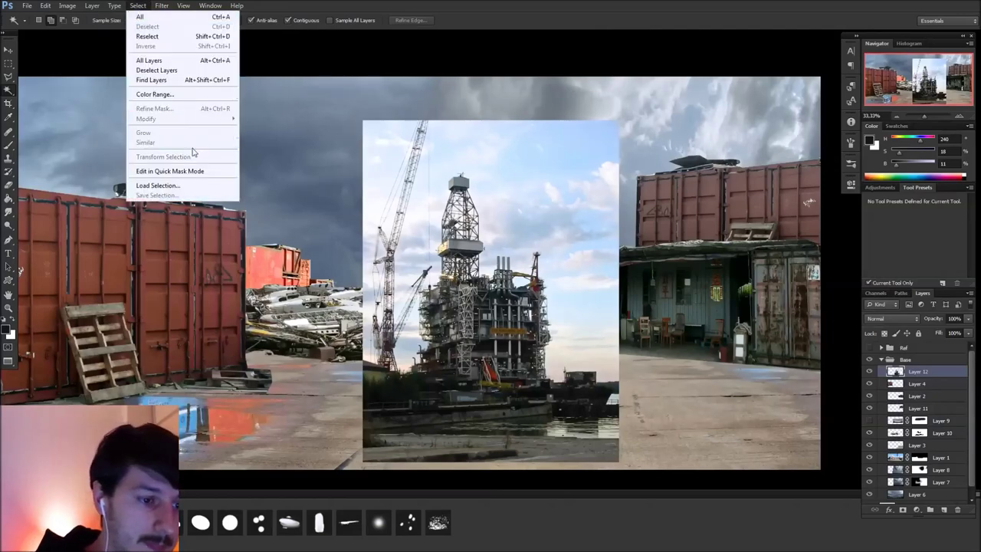
pyautogui.click(154, 94)
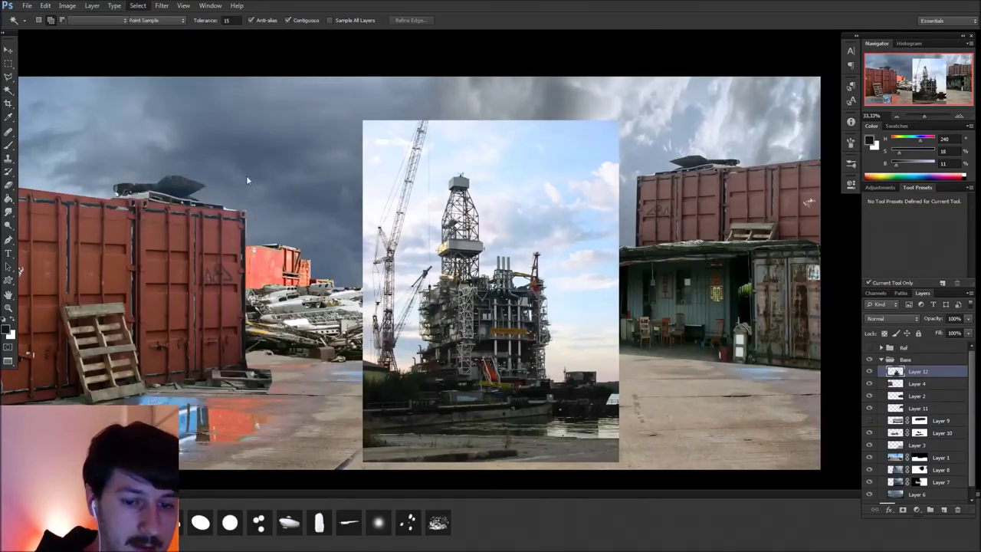
pyautogui.click(540, 223)
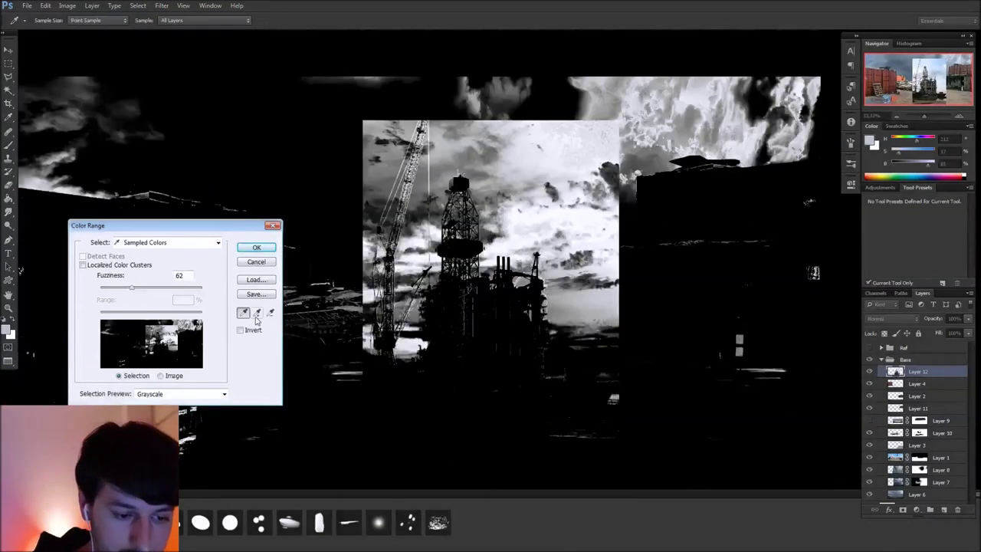
pyautogui.click(521, 193)
pyautogui.click(560, 193)
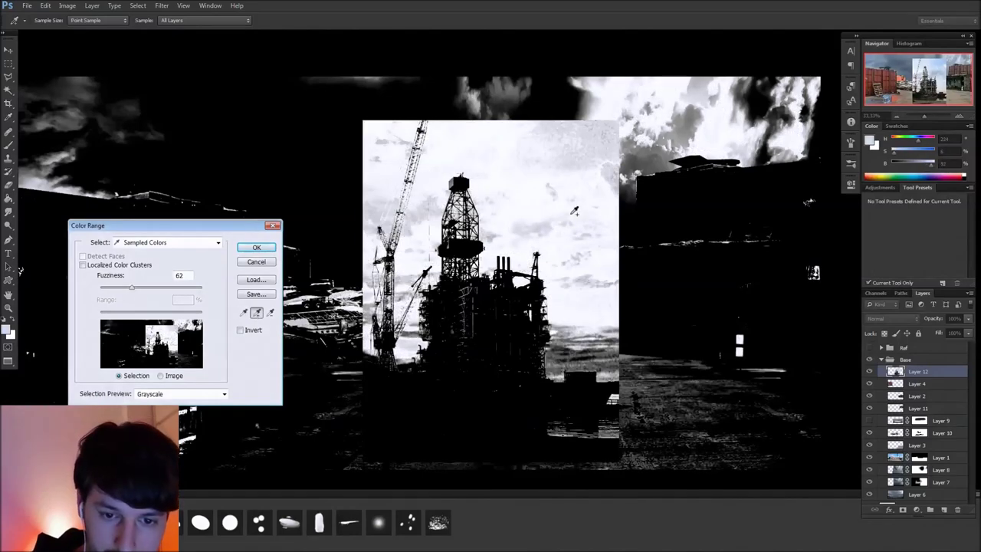
pyautogui.click(579, 306)
pyautogui.click(576, 350)
pyautogui.click(533, 224)
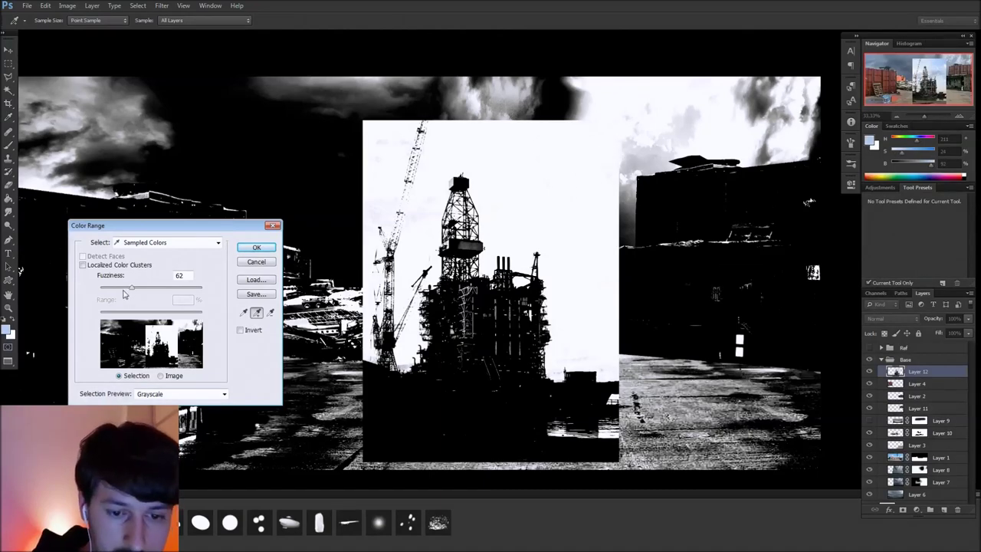
pyautogui.moveTo(128, 290); pyautogui.dragTo(127, 292)
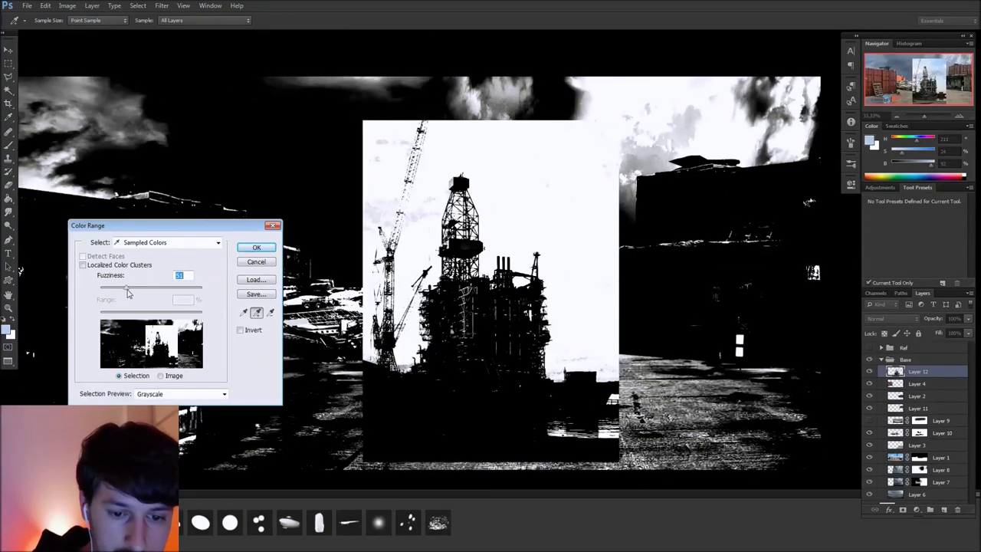
pyautogui.click(257, 248)
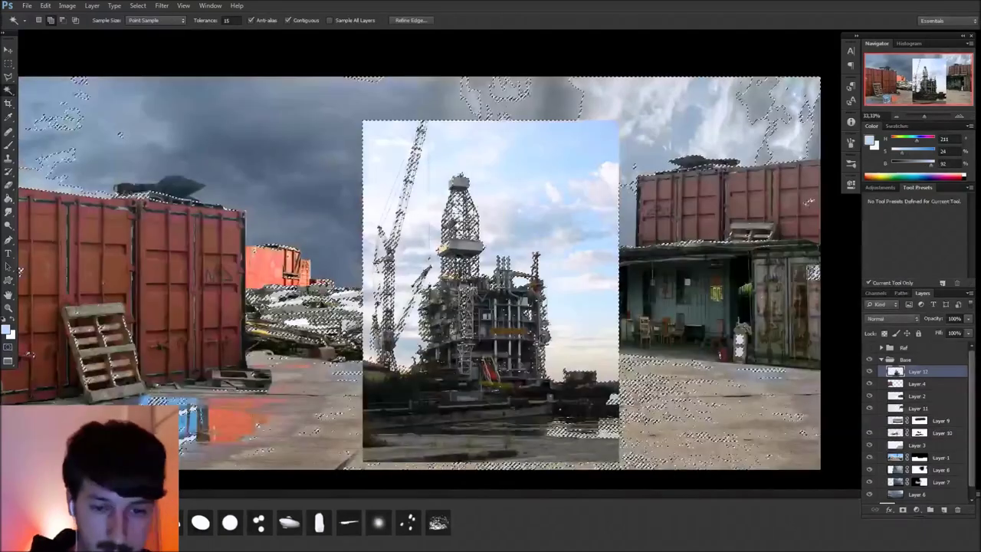
# Expand the sky selection by 1 pixel, delete the sky from the oil rig layer and deselect
pyautogui.press('l')
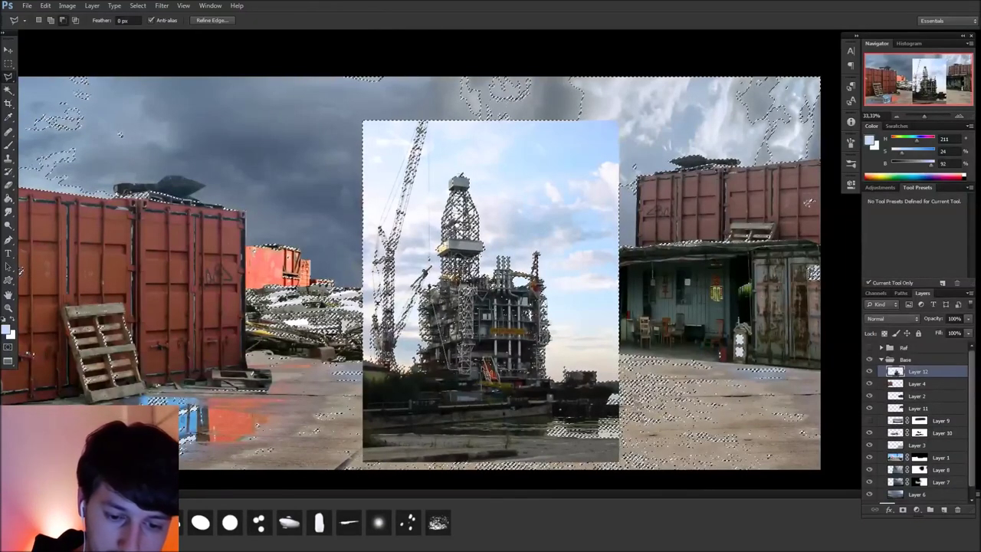
pyautogui.click(139, 6)
pyautogui.moveTo(194, 119)
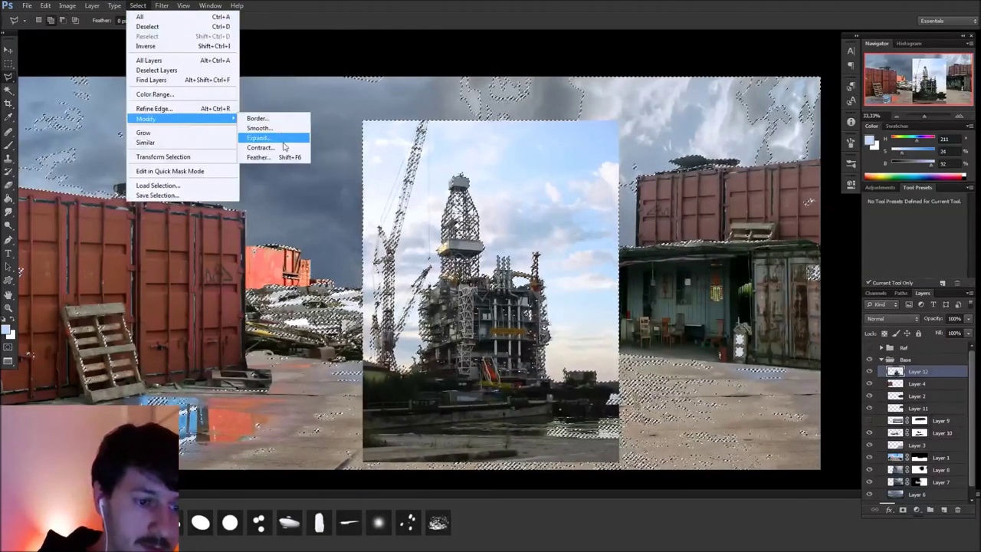
pyautogui.click(282, 139)
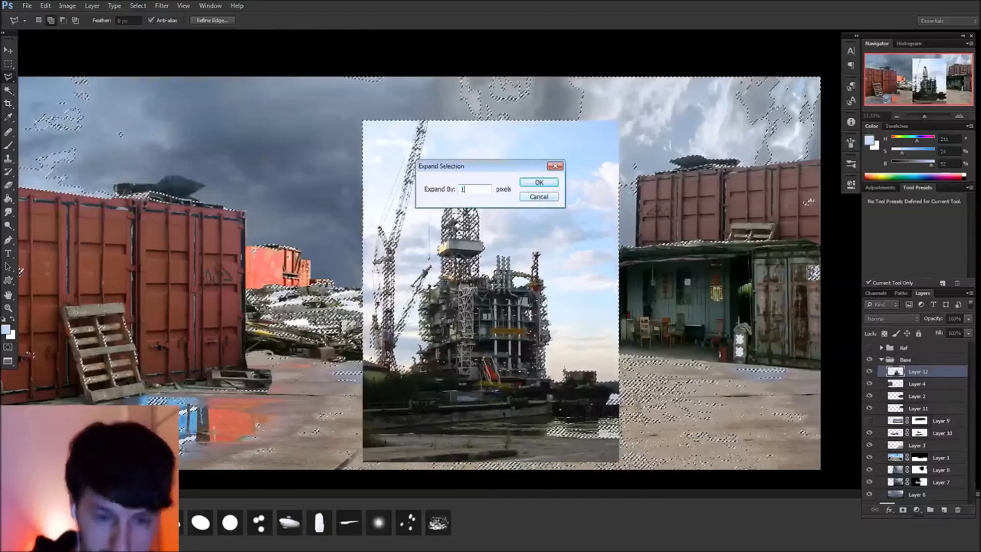
pyautogui.press('Return')
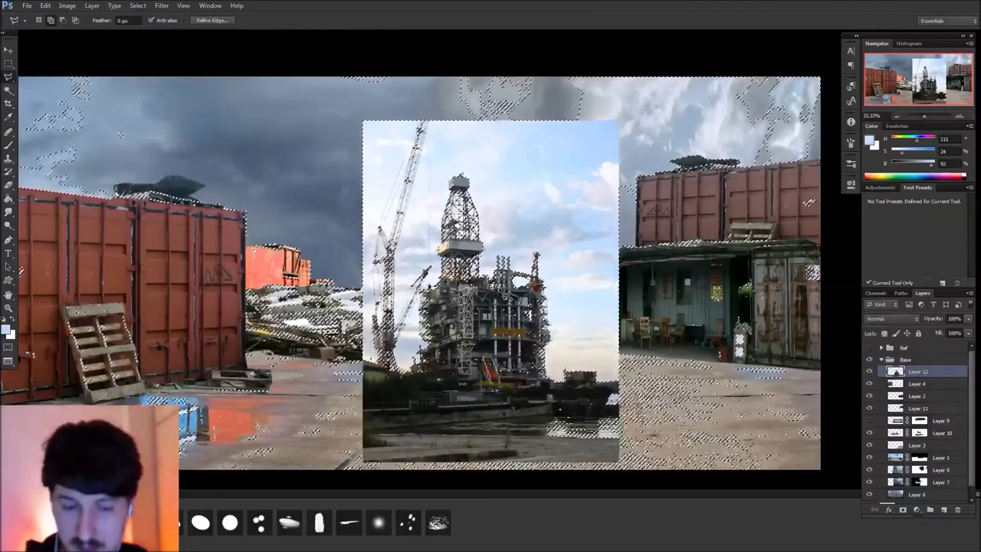
pyautogui.press('Delete')
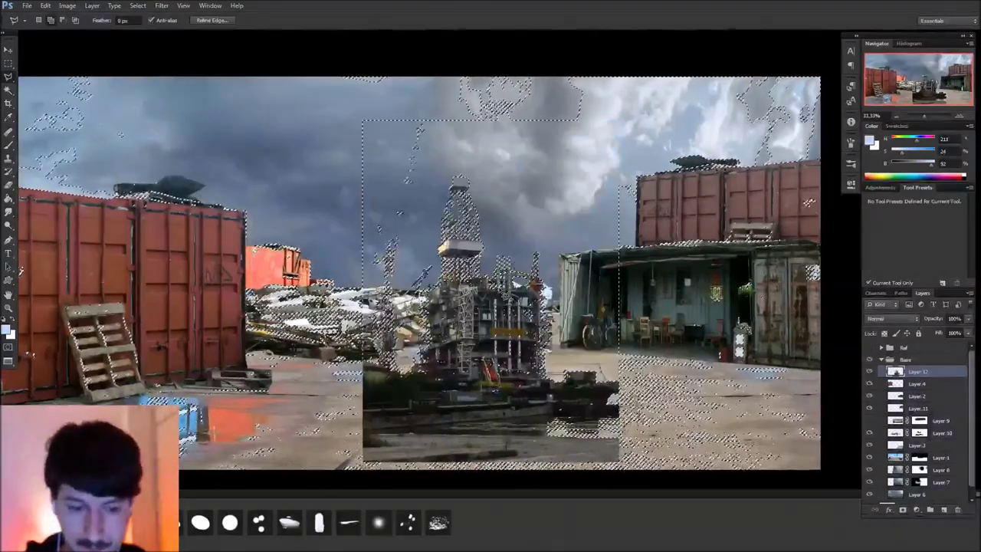
pyautogui.hotkey('ctrl', 'd')
pyautogui.press('v')
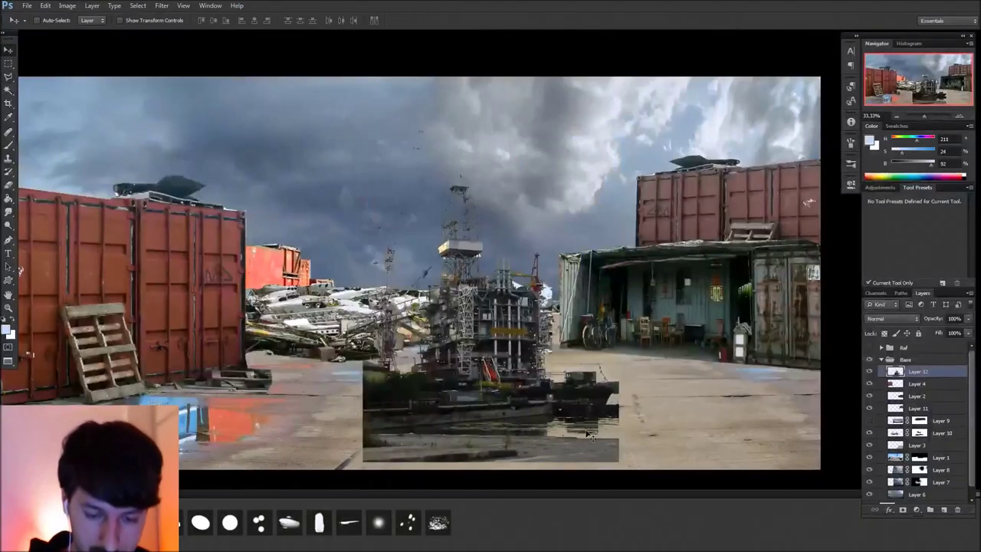
# Cut away the water and shoreline strip below the oil rig with a rectangular selection
pyautogui.press('m')
pyautogui.moveTo(319, 402); pyautogui.dragTo(707, 489)
pyautogui.press('Delete')
pyautogui.hotkey('ctrl', 'd')
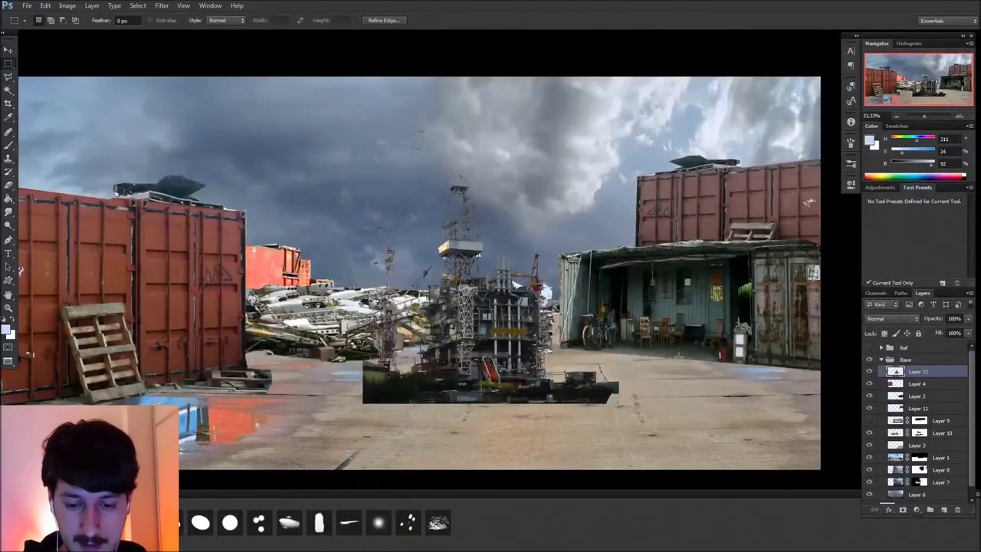
# Move the oil rig up over the wreckage and duplicate and merge its layer to strengthen the thin lattice details
pyautogui.press('v')
pyautogui.moveTo(552, 408); pyautogui.dragTo(521, 373)
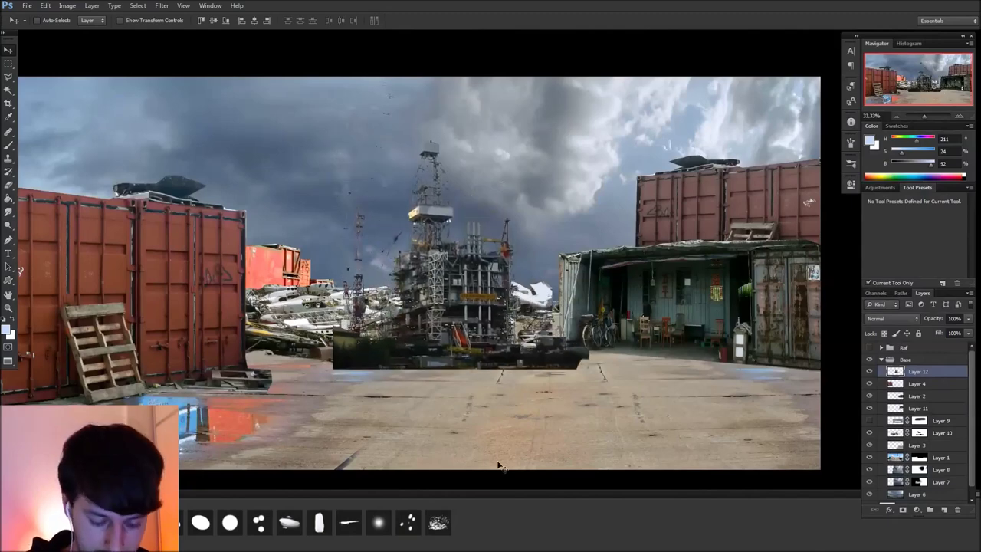
pyautogui.hotkey('ctrl', 'j')
pyautogui.click(491, 211)
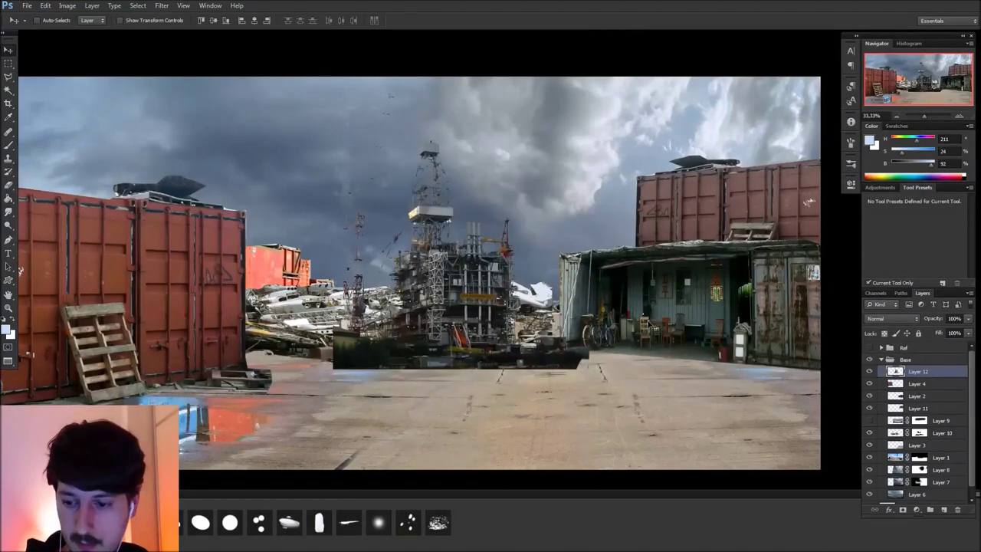
pyautogui.hotkey('ctrl', 'j')
pyautogui.hotkey('ctrl', 'z')
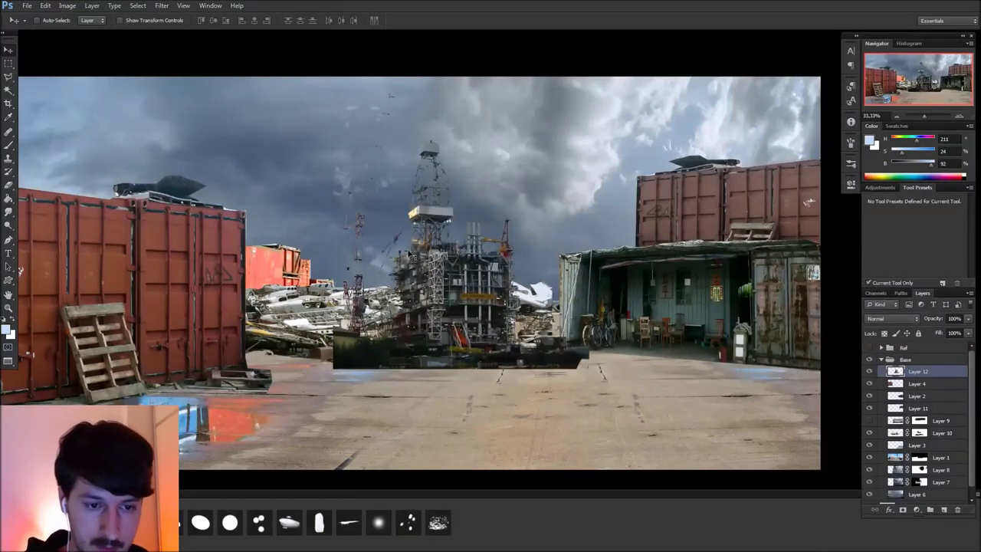
# Outline the leftover sky specks and crane remnants beside the rig's tower with the Polygonal Lasso and delete them
pyautogui.press('l')
pyautogui.moveTo(415, 183)
pyautogui.mouseDown()
pyautogui.moveTo(413, 198)
pyautogui.moveTo(331, 208)
pyautogui.mouseUp()
pyautogui.doubleClick(425, 82)
pyautogui.press('Delete')
pyautogui.hotkey('ctrl', 'd')
# Reorder the oil rig layer to sit below Layer 1 and place the rig behind the red containers and wreckage
pyautogui.press('v')
pyautogui.moveTo(924, 375)
pyautogui.mouseDown()
pyautogui.moveTo(920, 484)
pyautogui.moveTo(919, 460)
pyautogui.mouseUp()
pyautogui.moveTo(464, 287); pyautogui.dragTo(407, 337)
# Scale the oil rig to about 161% and position it behind the red containers, reaching past the canvas's upper edge
pyautogui.hotkey('ctrl', 't')
pyautogui.moveTo(604, 175); pyautogui.dragTo(623, 175)
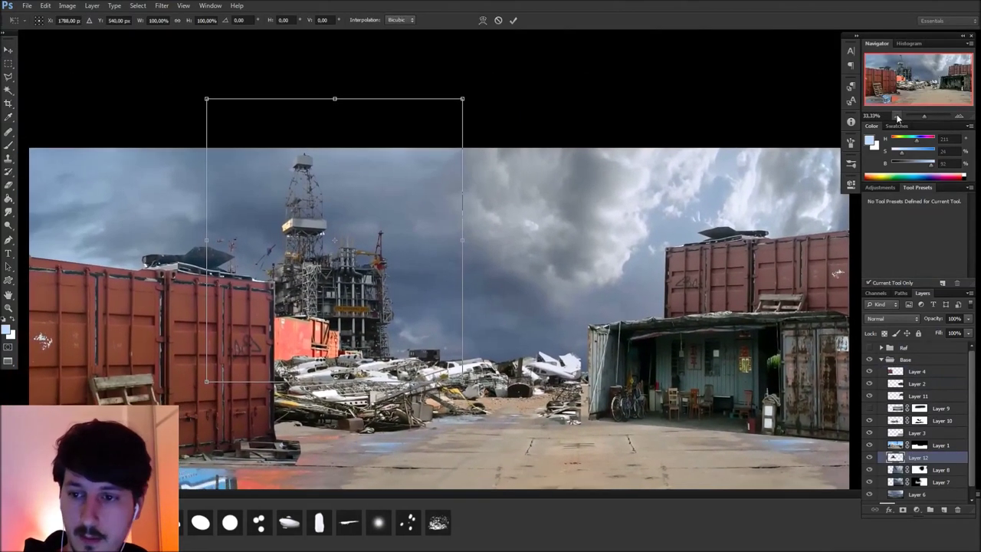
pyautogui.scroll(-3, 622, 175)
pyautogui.moveTo(636, 96); pyautogui.dragTo(580, 118)
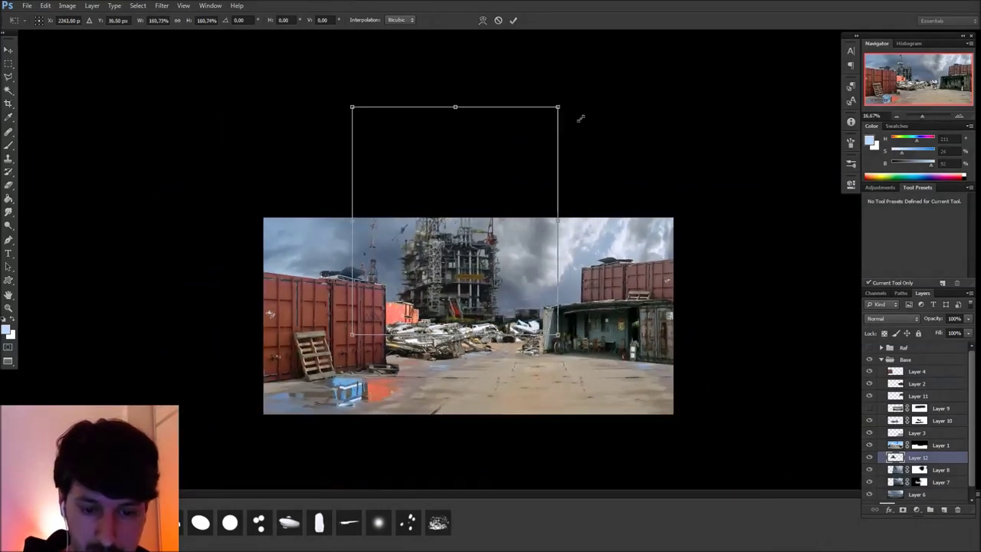
pyautogui.moveTo(539, 303); pyautogui.dragTo(509, 306)
pyautogui.press('Return')
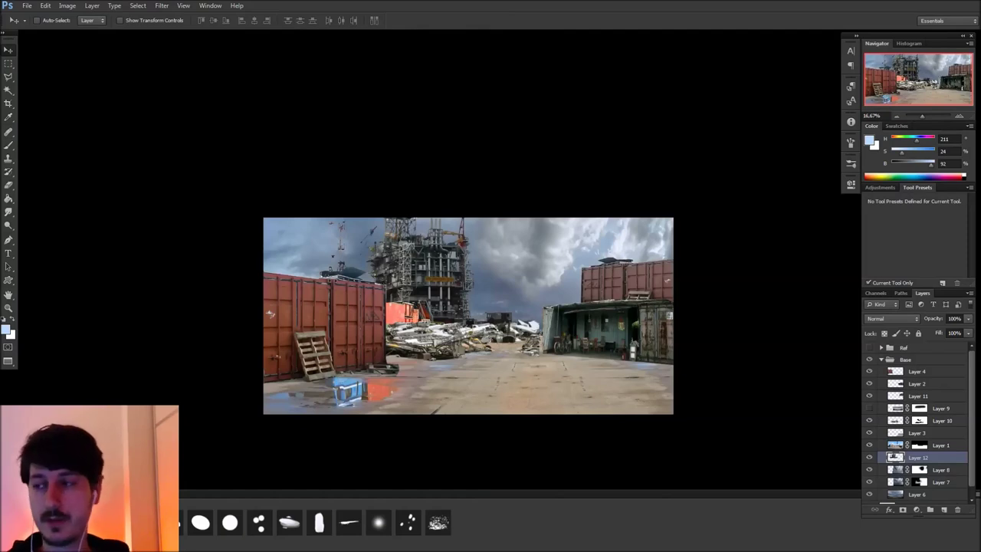
# Show the Ref group, hide the tall oil rig photo and show the photo of the platform with the white building
pyautogui.moveTo(180, 545)
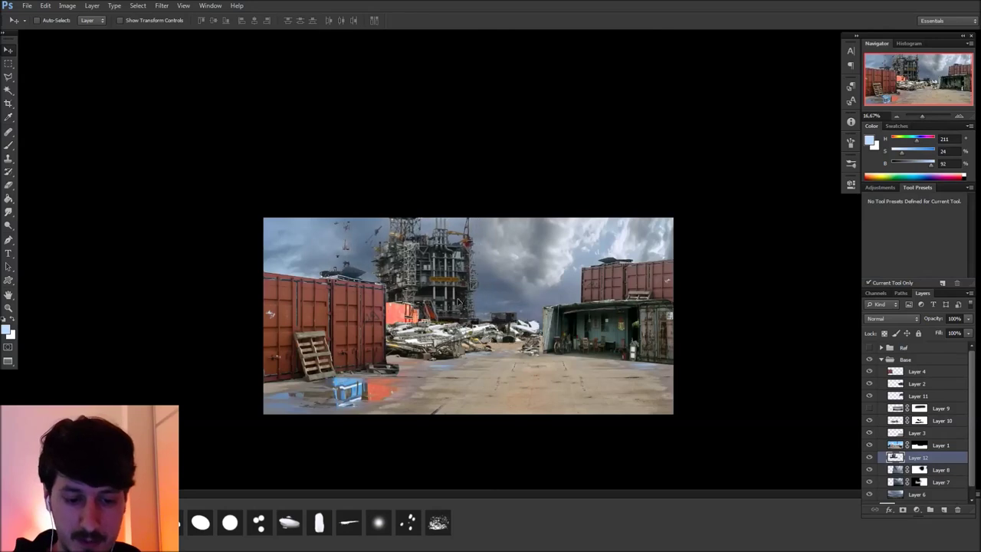
pyautogui.click(869, 348)
pyautogui.click(880, 348)
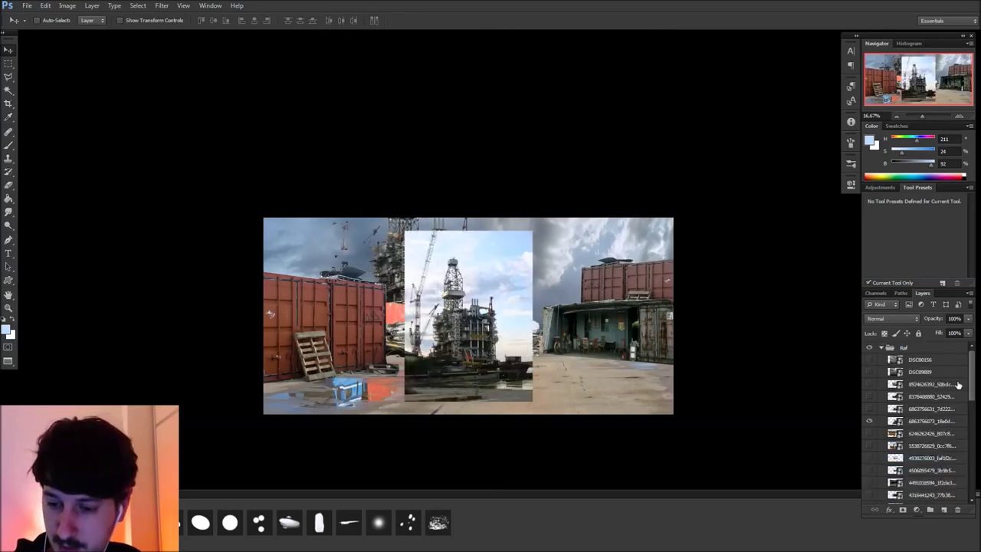
pyautogui.click(869, 421)
pyautogui.click(870, 409)
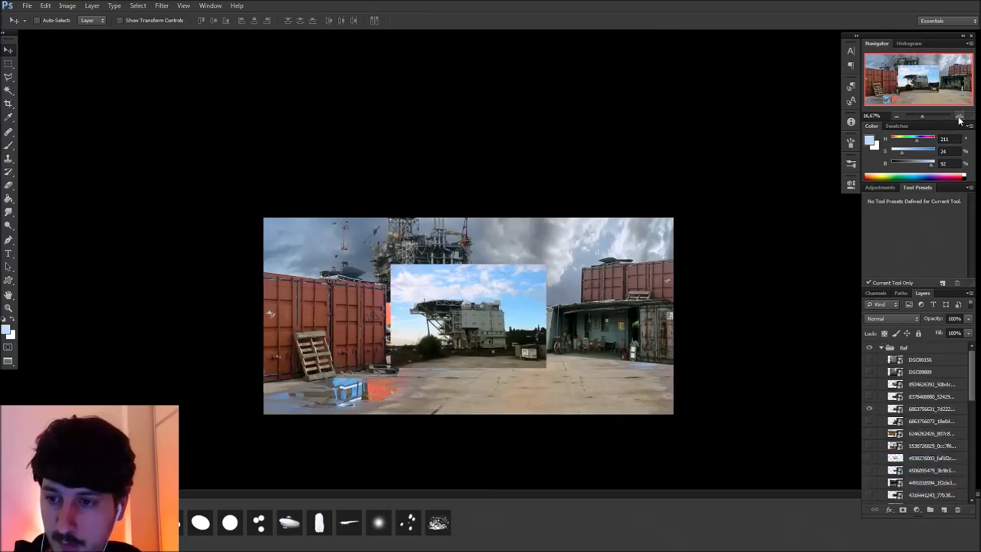
# Enlarge the platform reference photo to nearly twice its size and centre it over the canvas
pyautogui.click(959, 116)
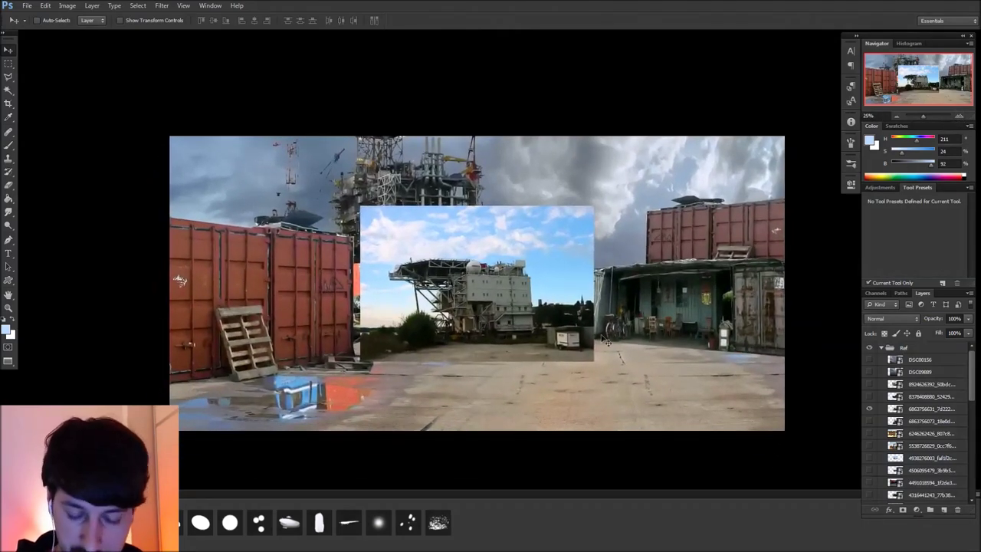
pyautogui.hotkey('ctrl', 't')
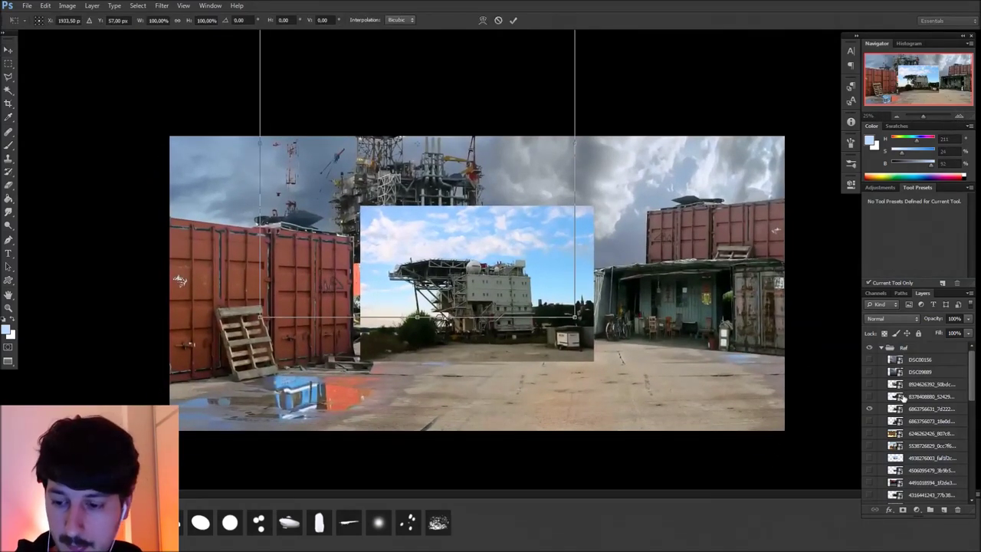
pyautogui.press('Escape')
pyautogui.click(919, 409)
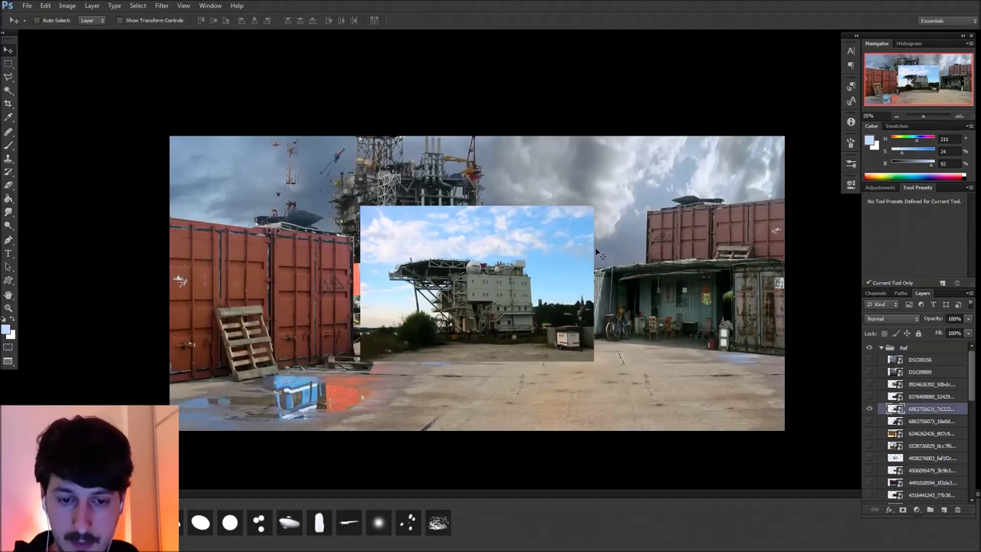
pyautogui.hotkey('ctrl', 't')
pyautogui.moveTo(593, 206); pyautogui.dragTo(827, 126)
pyautogui.moveTo(723, 236); pyautogui.dragTo(619, 305)
pyautogui.press('Return')
# Outline and copy the platform building with the Polygonal Lasso, hide the Ref group, and paste the cutout above Layer 4
pyautogui.moveTo(594, 388)
pyautogui.mouseDown()
pyautogui.moveTo(606, 376)
pyautogui.moveTo(587, 264)
pyautogui.moveTo(547, 173)
pyautogui.moveTo(302, 249)
pyautogui.moveTo(379, 314)
pyautogui.moveTo(425, 337)
pyautogui.moveTo(438, 356)
pyautogui.moveTo(435, 379)
pyautogui.moveTo(588, 376)
pyautogui.mouseUp()
pyautogui.press('l')
pyautogui.click(881, 348)
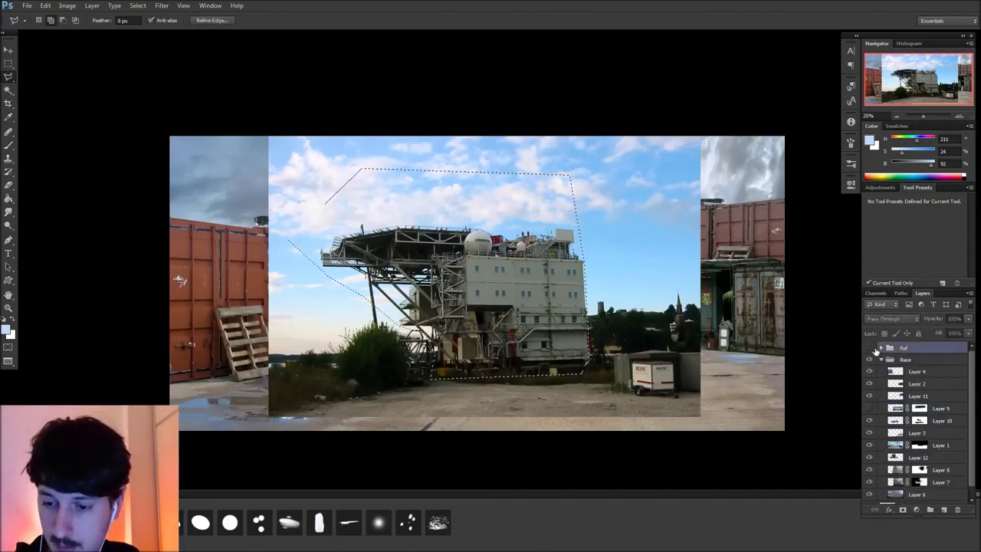
pyautogui.click(869, 347)
pyautogui.hotkey('ctrl', 'd')
pyautogui.click(907, 372)
pyautogui.hotkey('ctrl', 'v')
# Select the bright sky around the platform with Color Range at fuzziness 51, adding further sky and cloud tones
pyautogui.press('w')
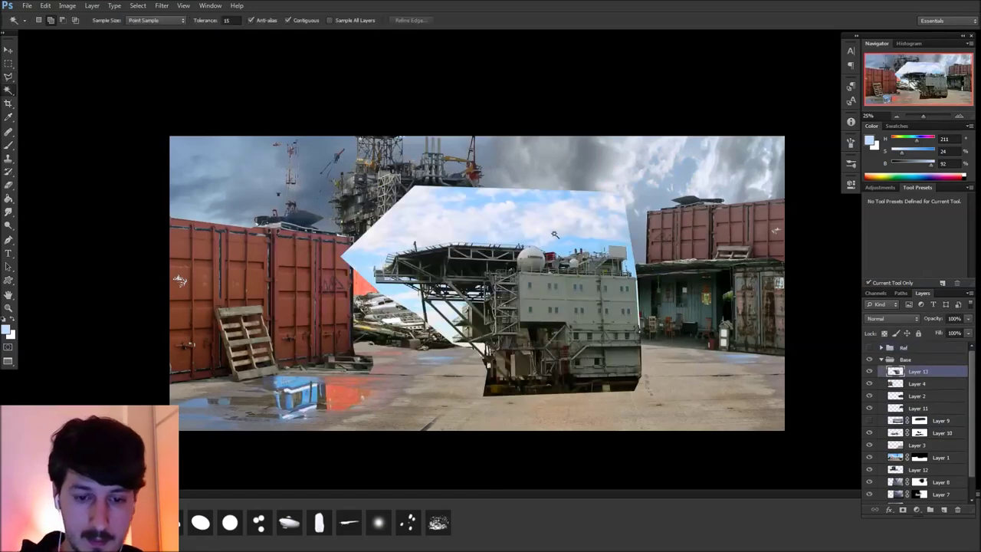
pyautogui.click(138, 5)
pyautogui.click(180, 95)
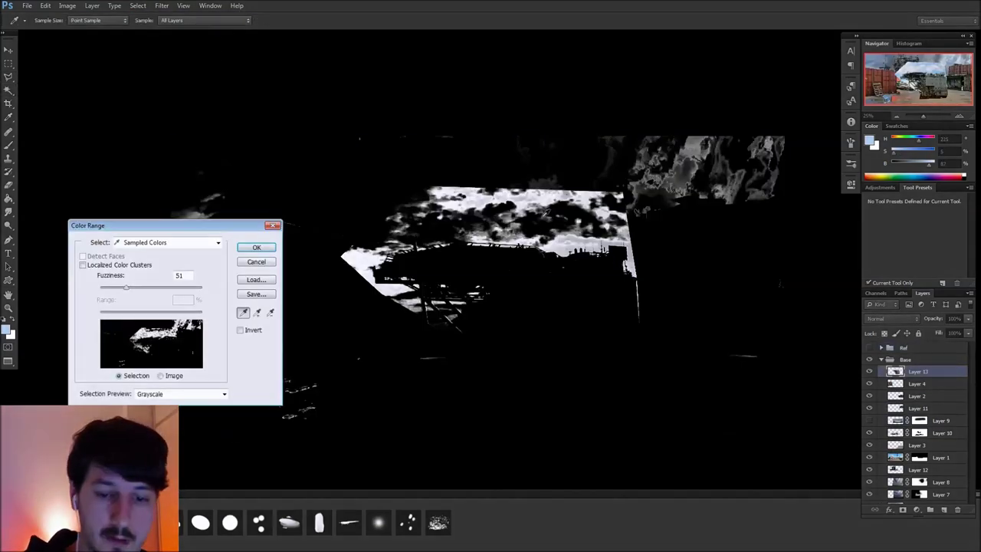
pyautogui.click(257, 313)
pyautogui.click(467, 215)
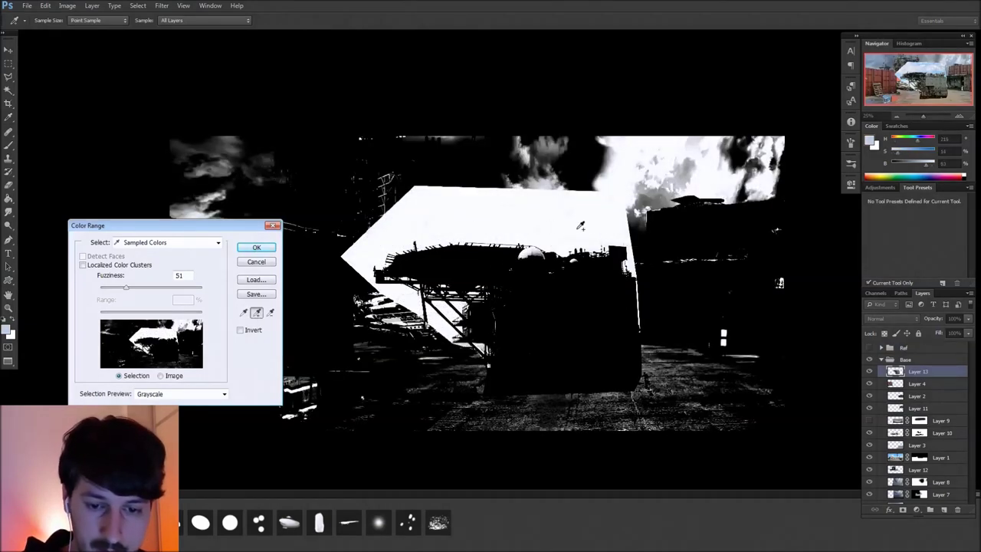
pyautogui.click(256, 248)
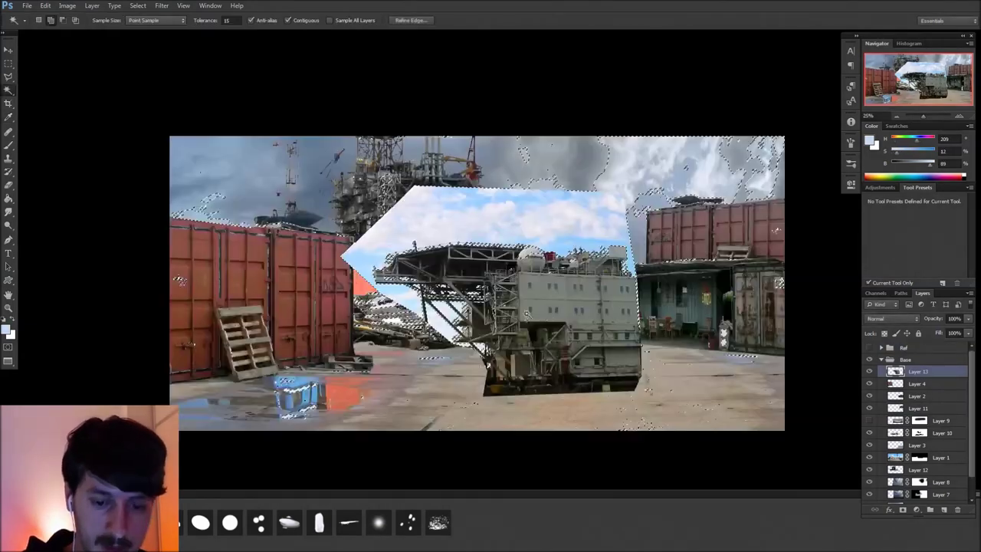
# Expand the sky selection slightly, delete the sky from the platform layer and deselect
pyautogui.press('l')
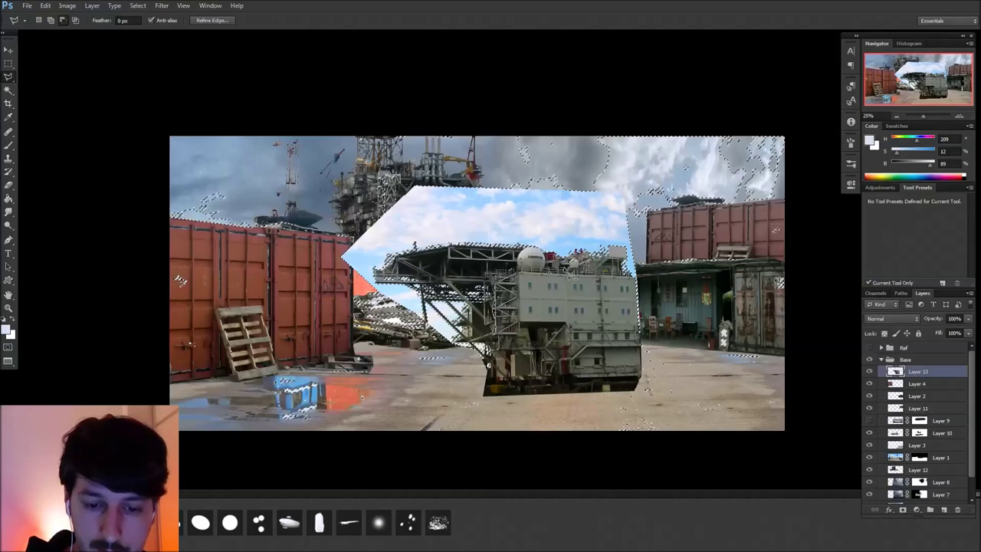
pyautogui.click(138, 5)
pyautogui.moveTo(198, 119)
pyautogui.click(260, 138)
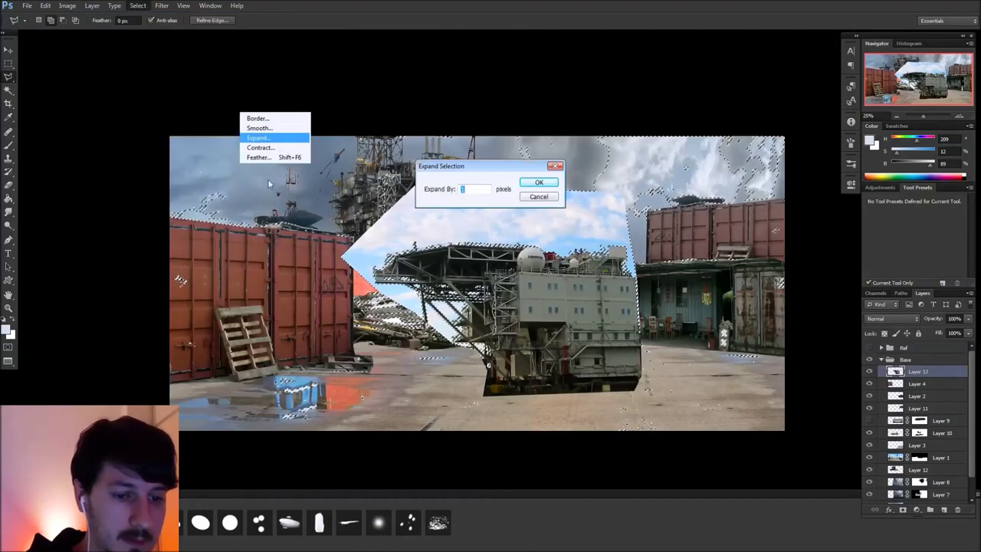
pyautogui.click(541, 181)
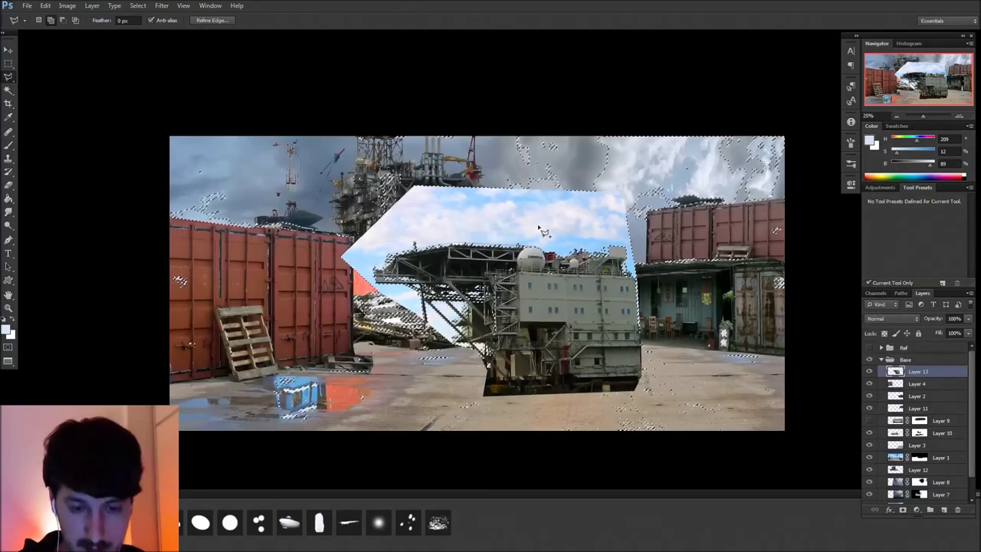
pyautogui.press('Delete')
pyautogui.hotkey('ctrl', 'd')
# Move the platform up behind the stacked containers over the shelter and reorder its layer below Layer 12
pyautogui.press('v')
pyautogui.moveTo(539, 228); pyautogui.dragTo(686, 171)
pyautogui.moveTo(929, 374); pyautogui.dragTo(882, 453)
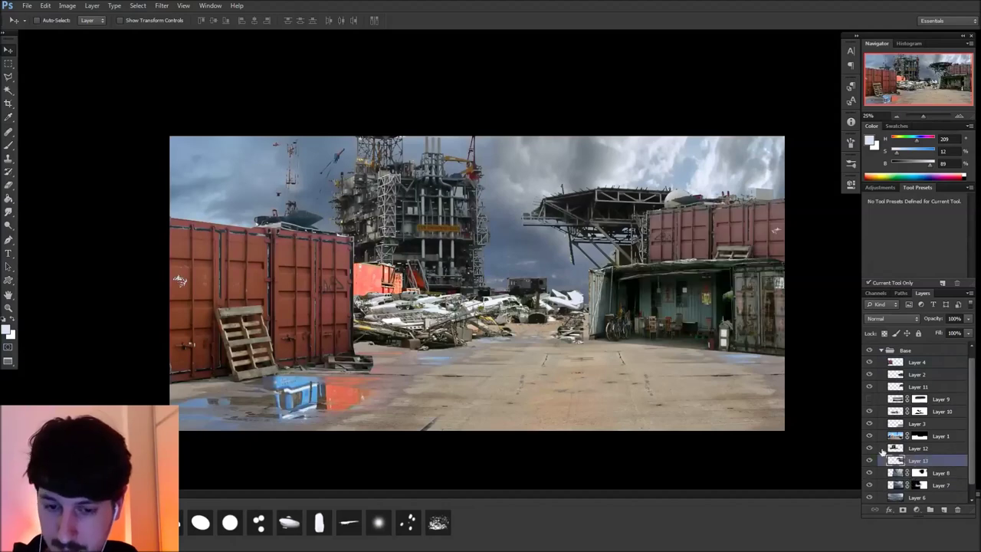
# Scale the platform to about 101.5% width and 93.4% height and raise it above the stacked containers over the shelter
pyautogui.hotkey('ctrl', 't')
pyautogui.moveTo(789, 127); pyautogui.dragTo(831, 98)
pyautogui.moveTo(708, 334); pyautogui.dragTo(707, 288)
pyautogui.moveTo(829, 196); pyautogui.dragTo(798, 195)
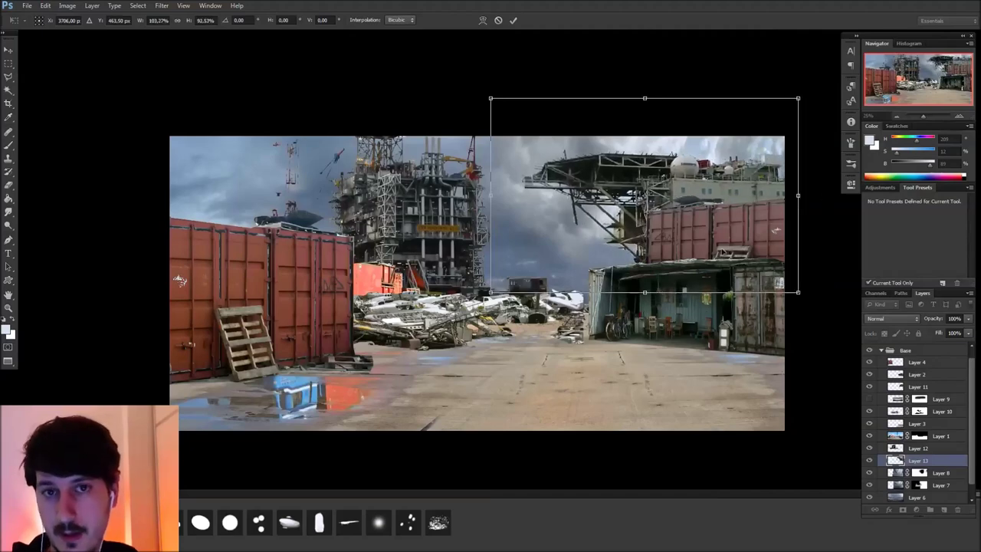
pyautogui.moveTo(491, 196)
pyautogui.mouseDown()
pyautogui.moveTo(508, 196)
pyautogui.moveTo(497, 196)
pyautogui.mouseUp()
pyautogui.moveTo(657, 381); pyautogui.dragTo(608, 394)
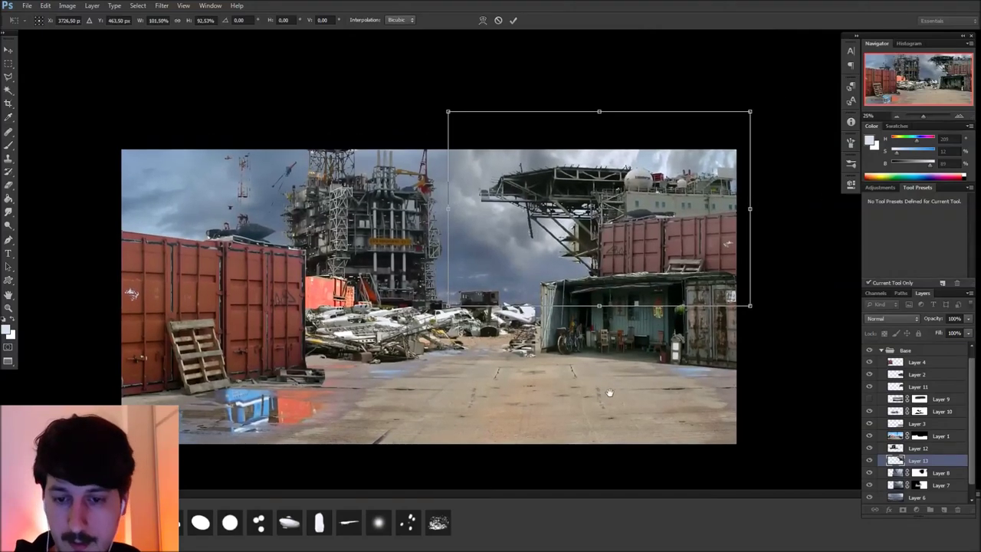
pyautogui.moveTo(712, 362); pyautogui.dragTo(747, 357)
pyautogui.moveTo(631, 106)
pyautogui.mouseDown()
pyautogui.moveTo(630, 77)
pyautogui.moveTo(632, 103)
pyautogui.mouseUp()
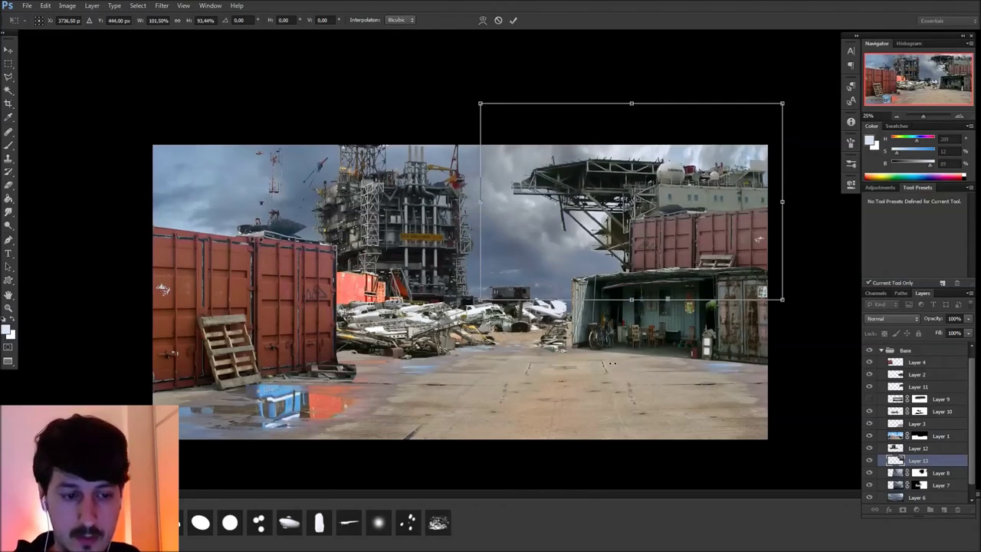
pyautogui.press('Return')
pyautogui.moveTo(638, 377); pyautogui.dragTo(671, 373)
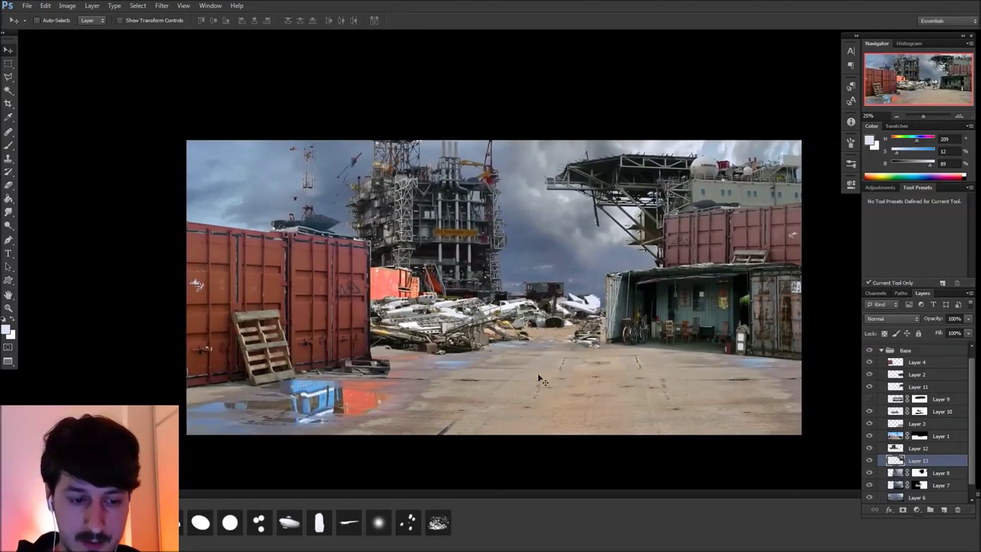
# Duplicate the large red containers of Layer 4, flip the copy horizontally, scale it to about 60.5% and place it before the shelter
pyautogui.keyDown('ctrl'); pyautogui.click(345, 340); pyautogui.keyUp('ctrl')
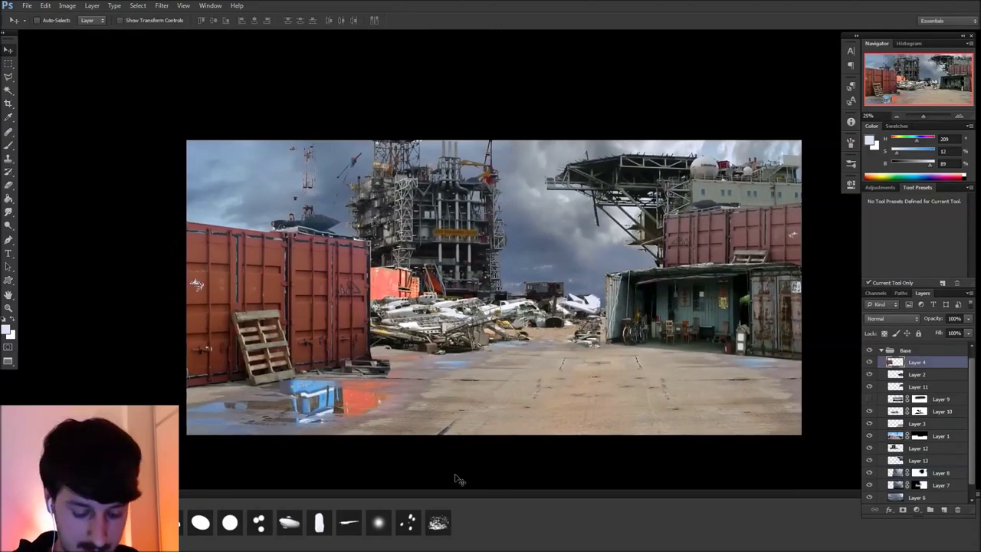
pyautogui.hotkey('ctrl', 'j')
pyautogui.hotkey('ctrl', 'shift', 'h')
pyautogui.hotkey('ctrl', 't')
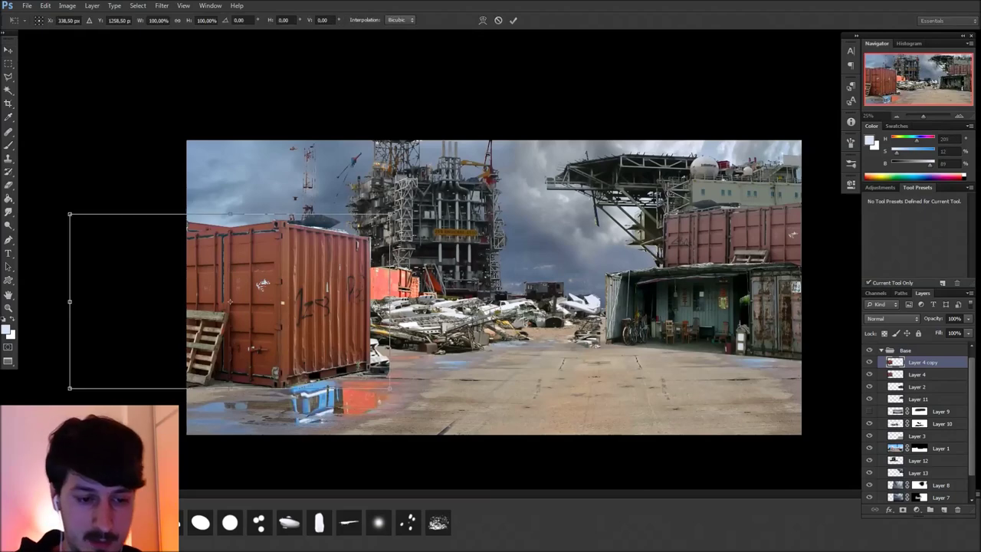
pyautogui.moveTo(389, 214); pyautogui.dragTo(263, 283)
pyautogui.moveTo(206, 333); pyautogui.dragTo(635, 300)
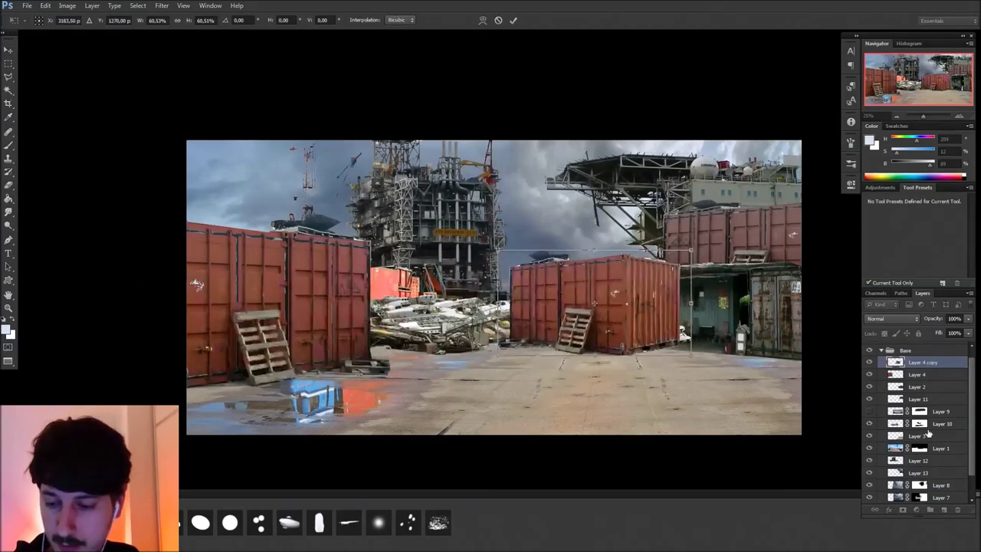
pyautogui.press('Return')
# Try placing the red container copy below Layer 13 in the layer stack
pyautogui.scroll(-1, 914, 460)
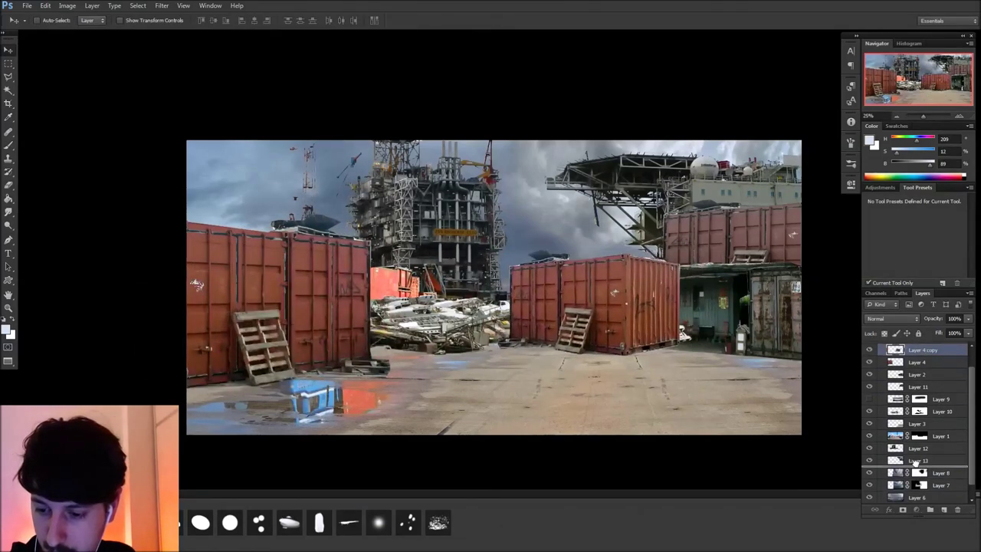
pyautogui.moveTo(913, 459); pyautogui.dragTo(915, 465)
pyautogui.hotkey('ctrl', 't')
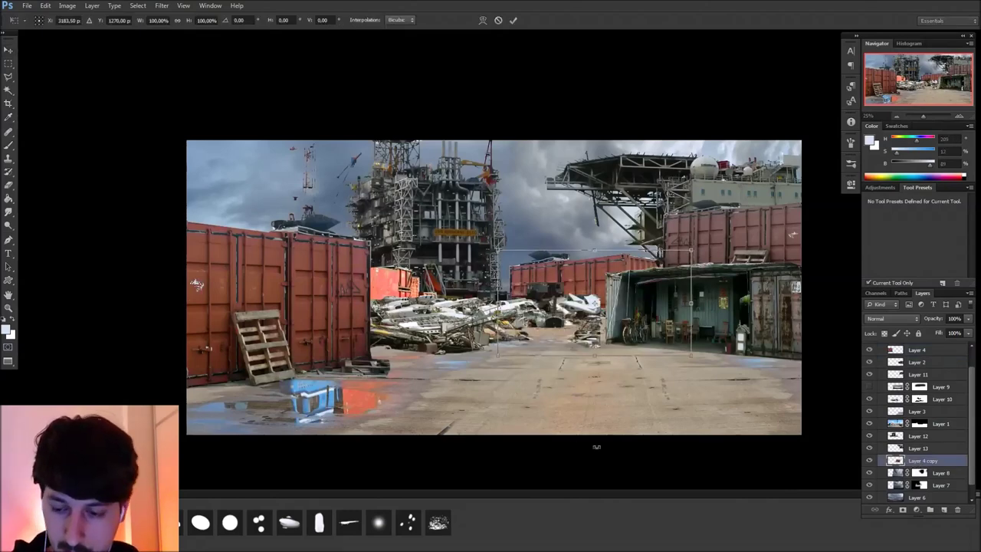
pyautogui.press('Return')
# Reorder the container copy directly above Layer 10, scale it to about 43.3% and tuck it behind the shelter's edge
pyautogui.moveTo(914, 458); pyautogui.dragTo(917, 394)
pyautogui.hotkey('ctrl', 't')
pyautogui.moveTo(691, 249); pyautogui.dragTo(562, 320)
pyautogui.moveTo(544, 331); pyautogui.dragTo(640, 311)
pyautogui.press('Return')
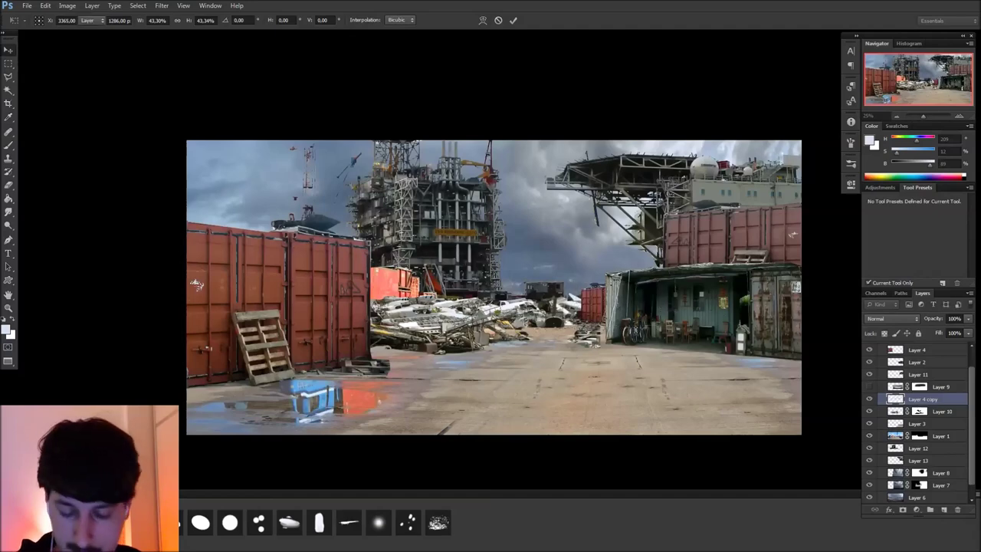
# Add a Hue/Saturation adjustment clipped to the container copy with hue +166 and saturation -38
pyautogui.click(916, 509)
pyautogui.click(918, 386)
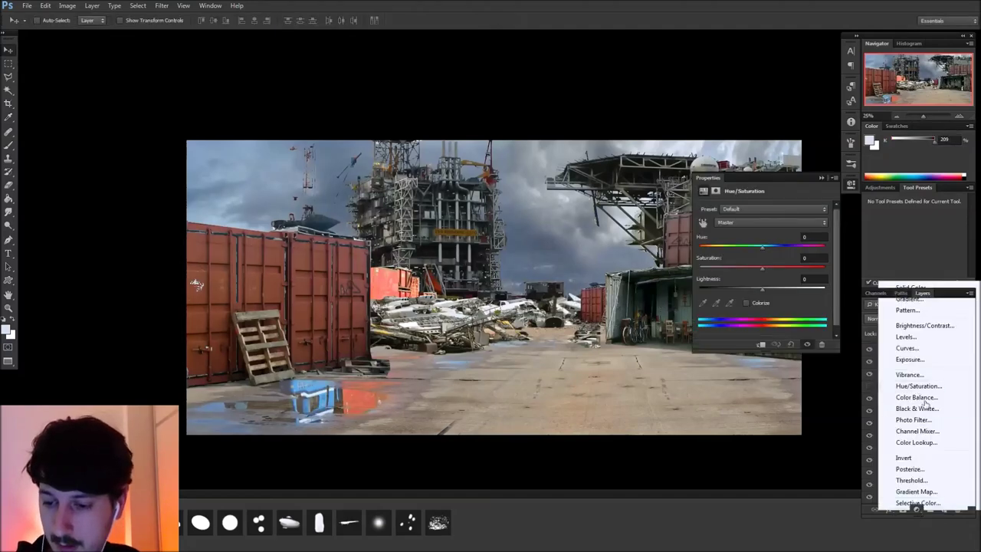
pyautogui.moveTo(663, 410); pyautogui.dragTo(637, 409)
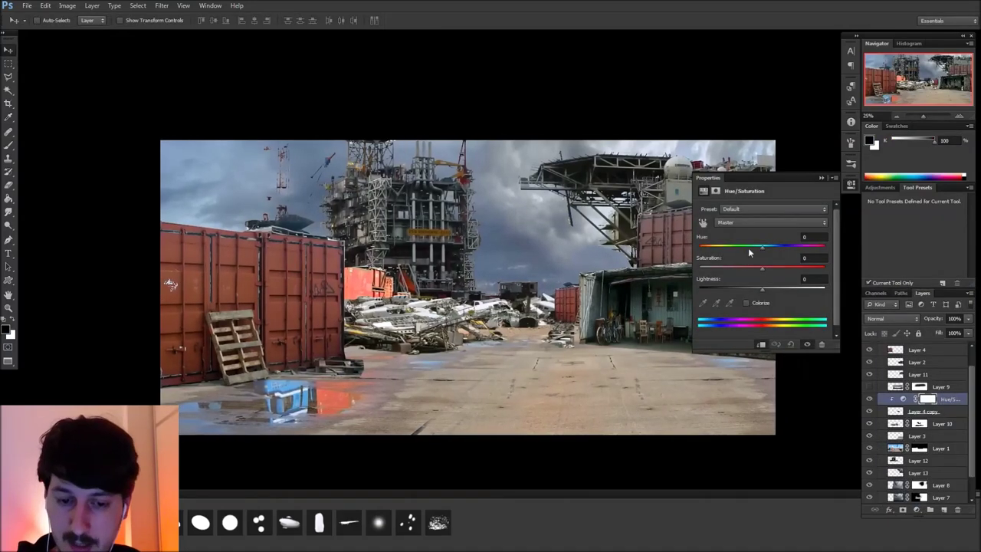
pyautogui.moveTo(763, 249); pyautogui.dragTo(830, 249)
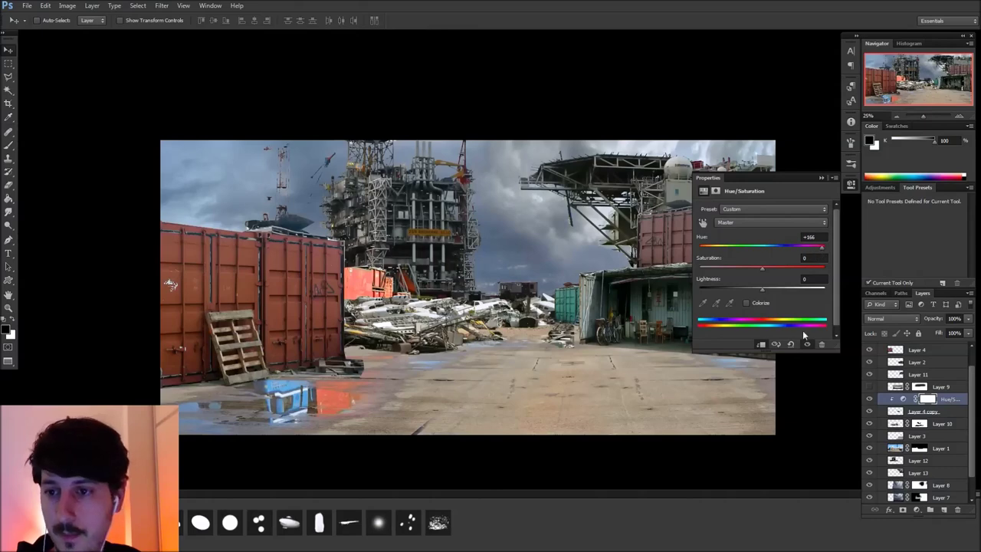
pyautogui.moveTo(762, 268); pyautogui.dragTo(741, 270)
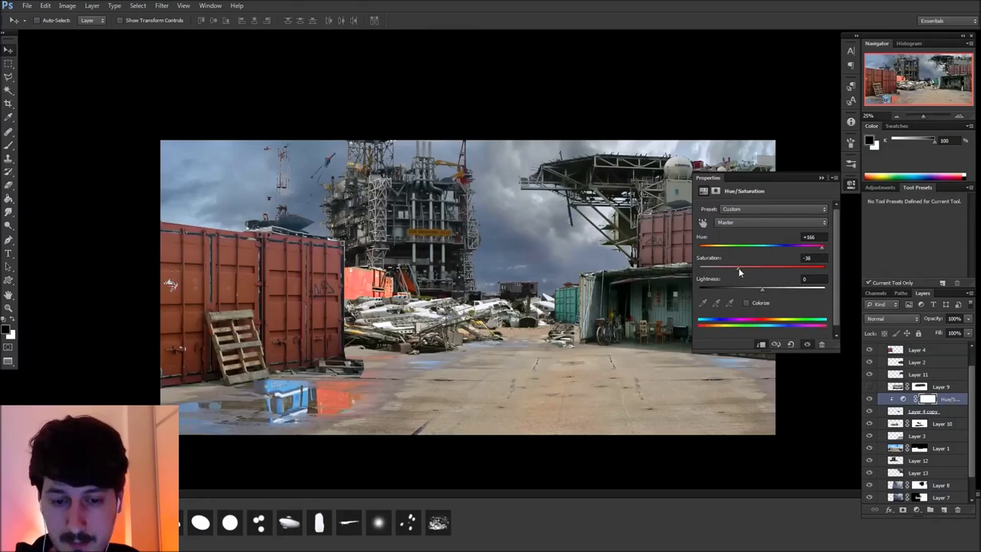
pyautogui.click(852, 189)
pyautogui.moveTo(663, 358); pyautogui.dragTo(676, 347)
# Flip the whole canvas horizontally to check the composition
pyautogui.click(68, 6)
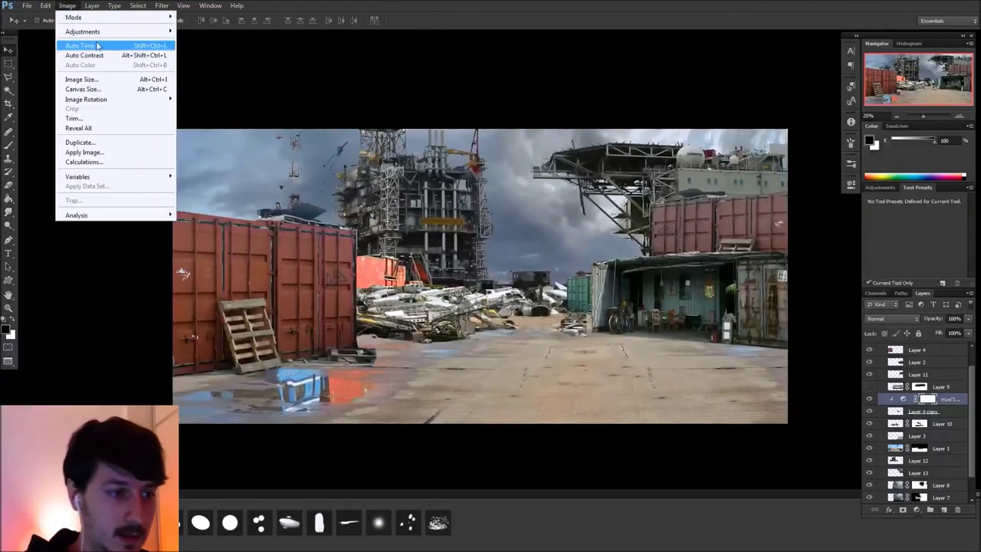
pyautogui.moveTo(138, 99)
pyautogui.click(243, 146)
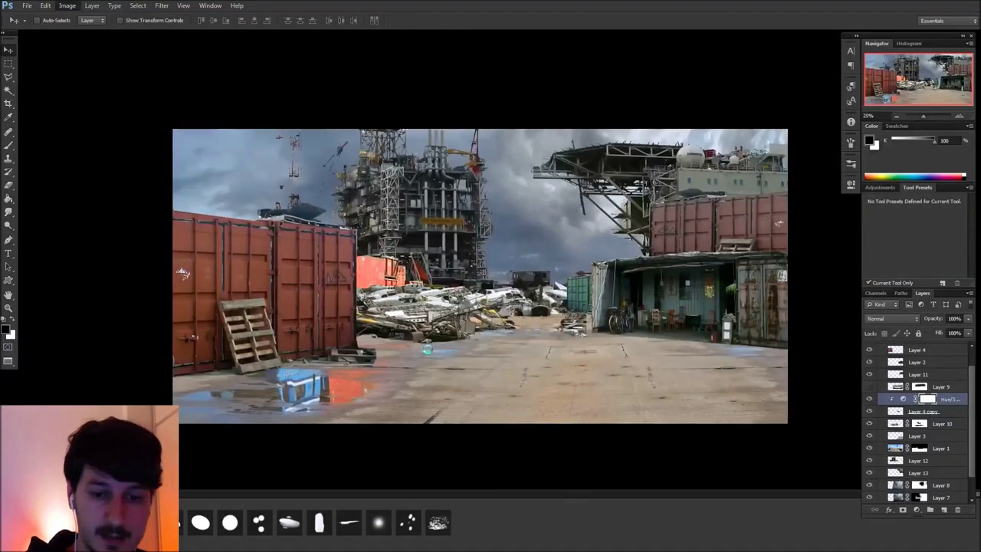
# Shift the oil rig closer to the large red containers and mask out a small part of its layer with a black brush
pyautogui.moveTo(626, 416); pyautogui.dragTo(582, 416)
pyautogui.keyDown('ctrl'); pyautogui.click(541, 239); pyautogui.keyUp('ctrl')
pyautogui.moveTo(541, 239); pyautogui.dragTo(550, 213)
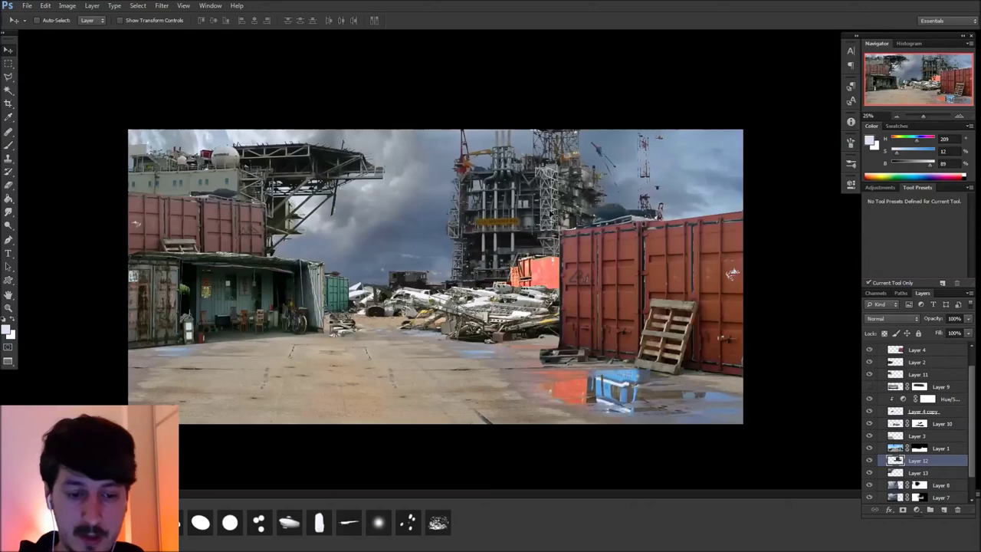
pyautogui.click(904, 510)
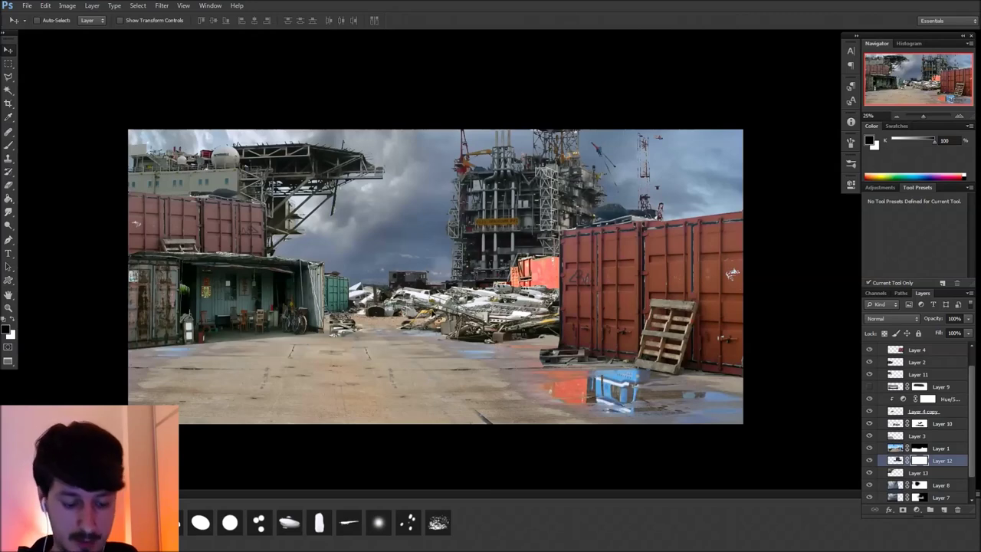
pyautogui.press('b')
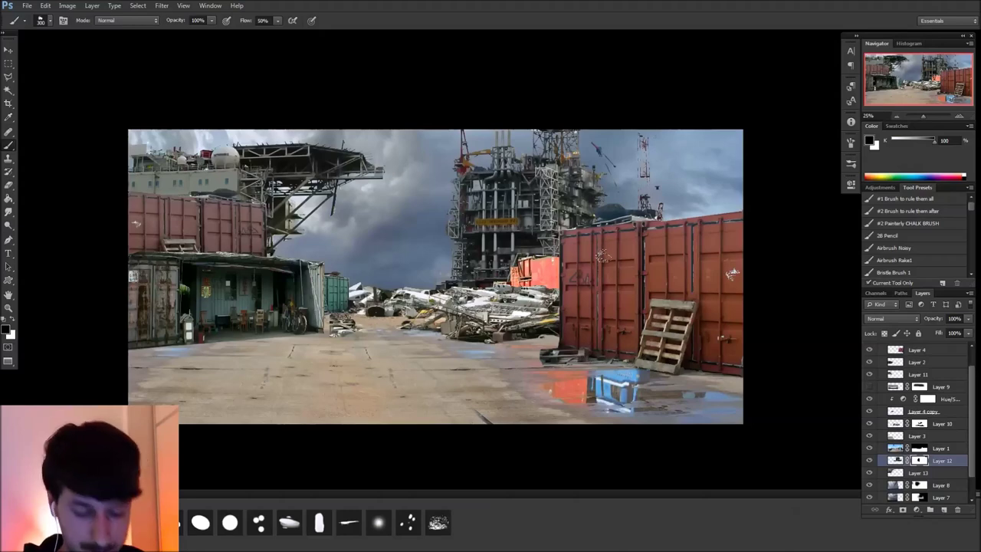
# Add a layer mask to the large red containers' layer (Layer 4) and mask out the leftover bits above their roof
pyautogui.press('v')
pyautogui.keyDown('ctrl'); pyautogui.click(604, 304); pyautogui.keyUp('ctrl')
pyautogui.click(902, 508)
pyautogui.press('b')
pyautogui.press('d')
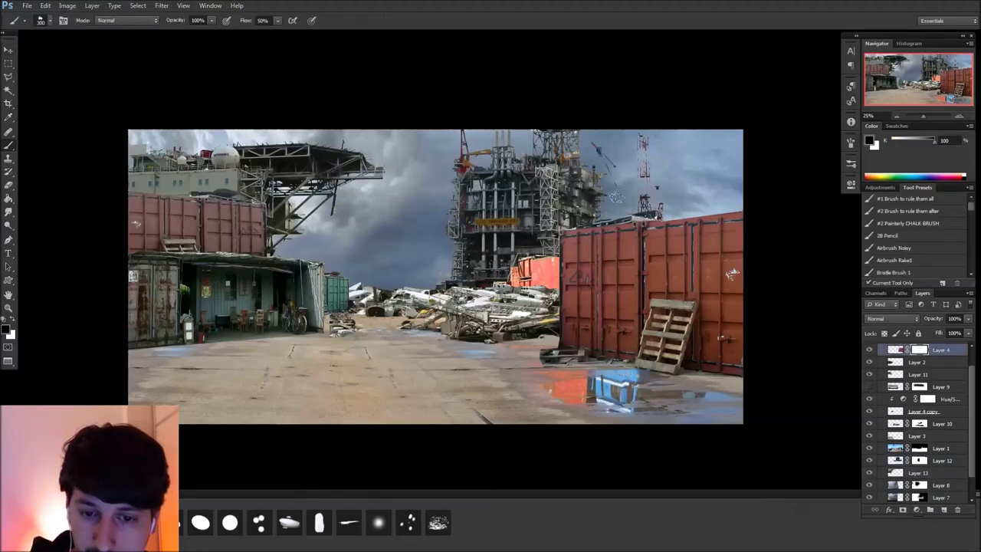
pyautogui.moveTo(639, 224); pyautogui.dragTo(687, 222)
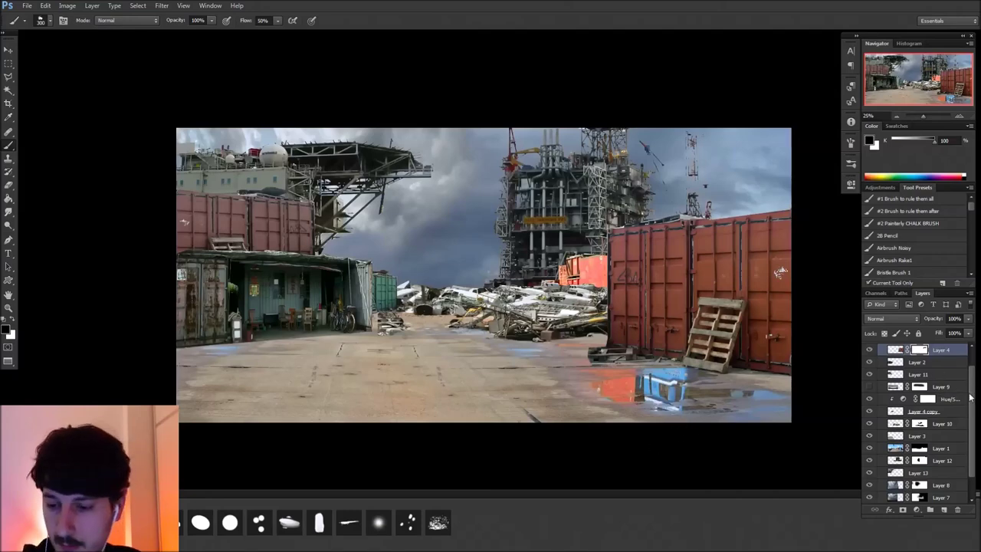
# Flip the sky layers (Layers 8, 7 and 6) horizontally and nudge them to cover the gap at the canvas's right edge
pyautogui.scroll(-2, 950, 422)
pyautogui.click(939, 462)
pyautogui.keyDown('shift'); pyautogui.click(938, 486); pyautogui.keyUp('shift')
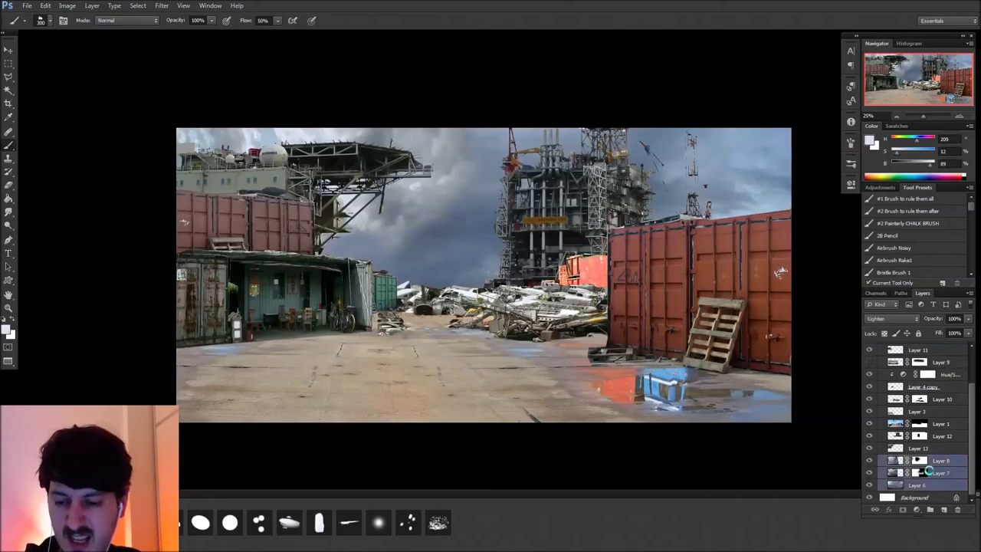
pyautogui.hotkey('ctrl', 'shift', 'h')
pyautogui.press('v')
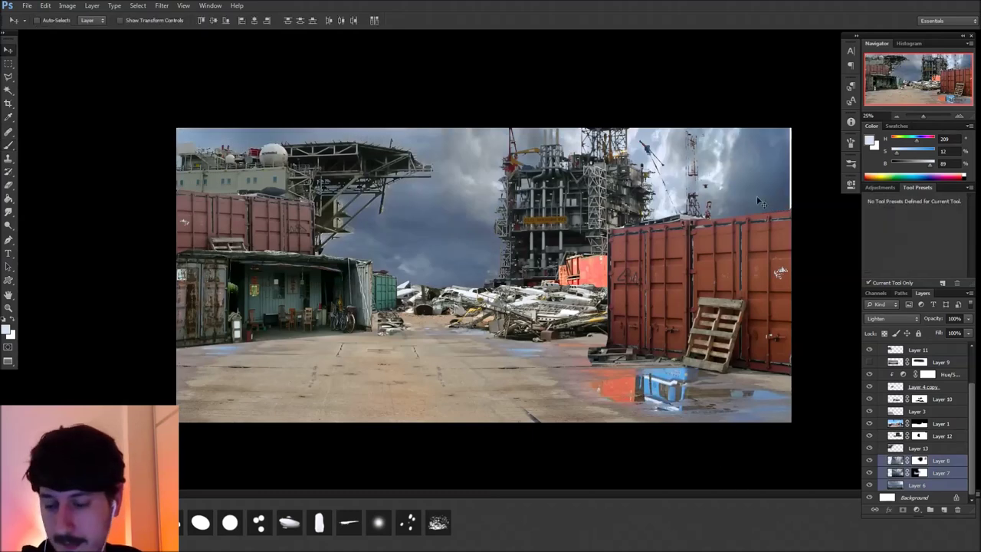
pyautogui.moveTo(771, 202); pyautogui.dragTo(773, 202)
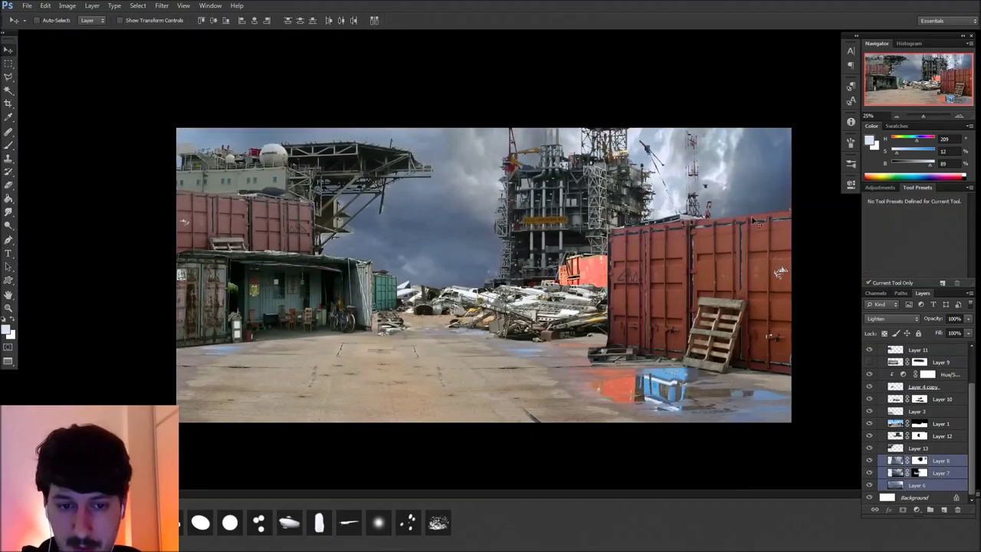
# Shift the cloud layers (Layers 8 and 7) slightly to the right behind the oil rig and red containers
pyautogui.click(900, 462)
pyautogui.moveTo(712, 209); pyautogui.dragTo(755, 212)
pyautogui.keyDown('shift'); pyautogui.click(940, 473); pyautogui.keyUp('shift')
pyautogui.scroll(-1, 651, 368)
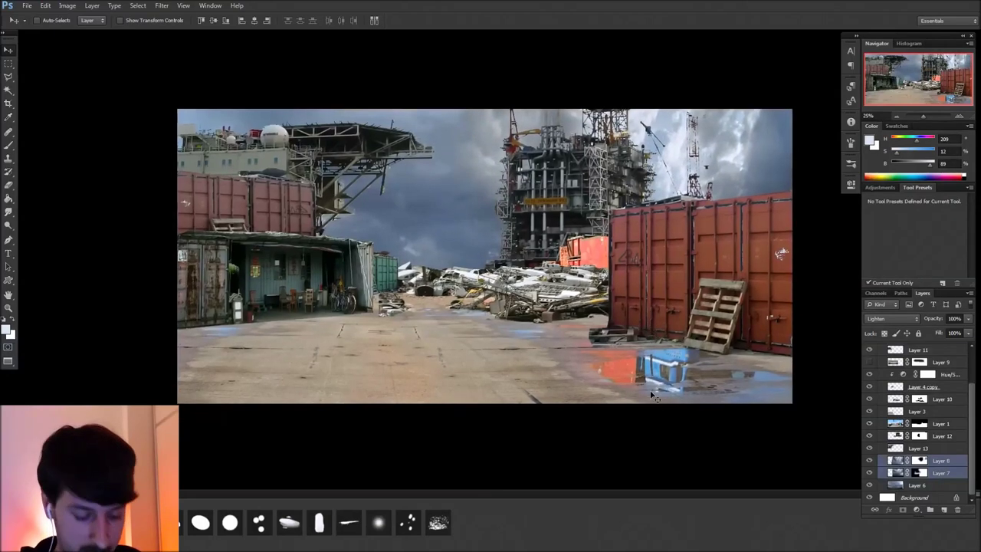
# Add a Hue/Saturation adjustment clipped to the large red containers' layer (Layer 4) with lightness about -49
pyautogui.scroll(1, 875, 370)
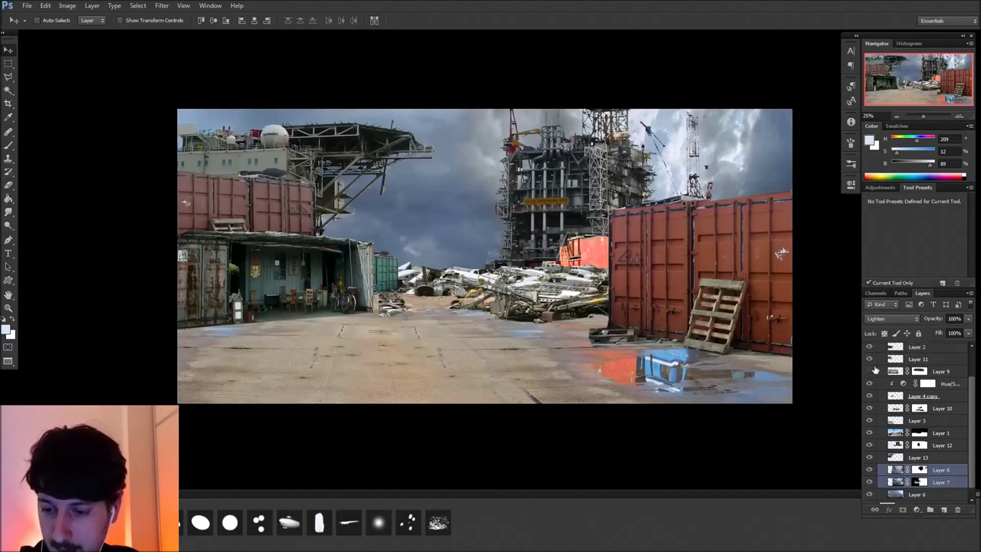
pyautogui.keyDown('ctrl'); pyautogui.click(696, 276); pyautogui.keyUp('ctrl')
pyautogui.click(917, 509)
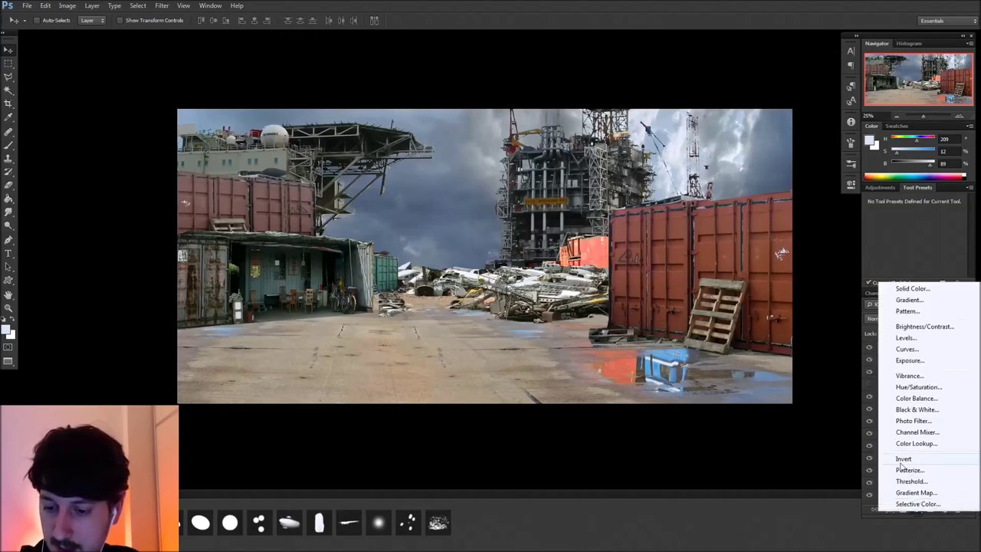
pyautogui.click(905, 388)
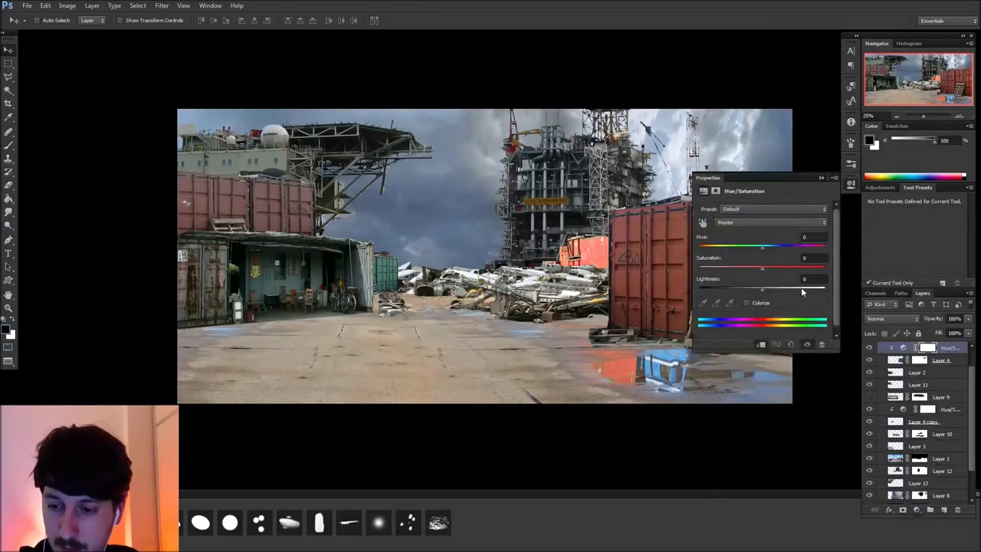
pyautogui.click(727, 288)
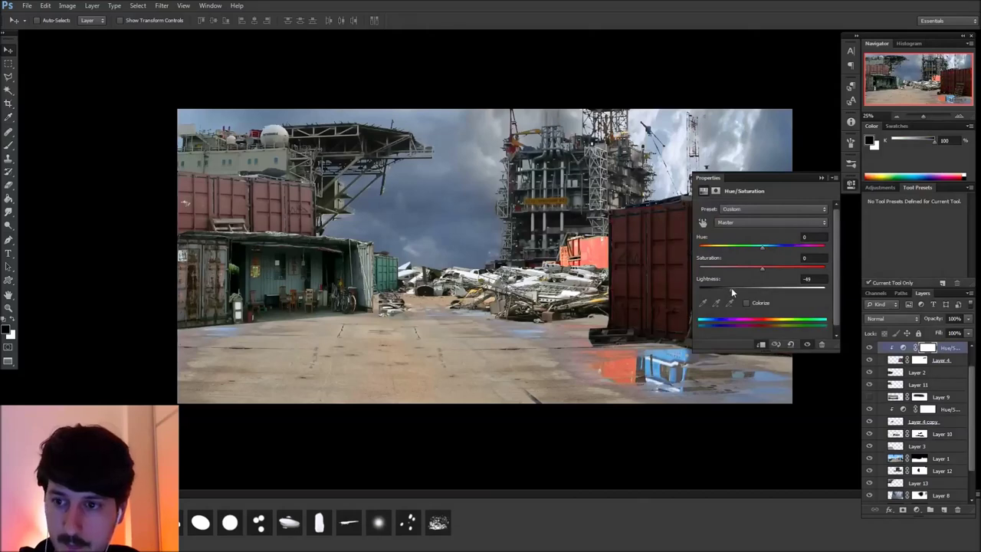
pyautogui.click(850, 184)
# Merge Layer 3 down into Layer 1, applying the underlying layer mask
pyautogui.click(931, 457)
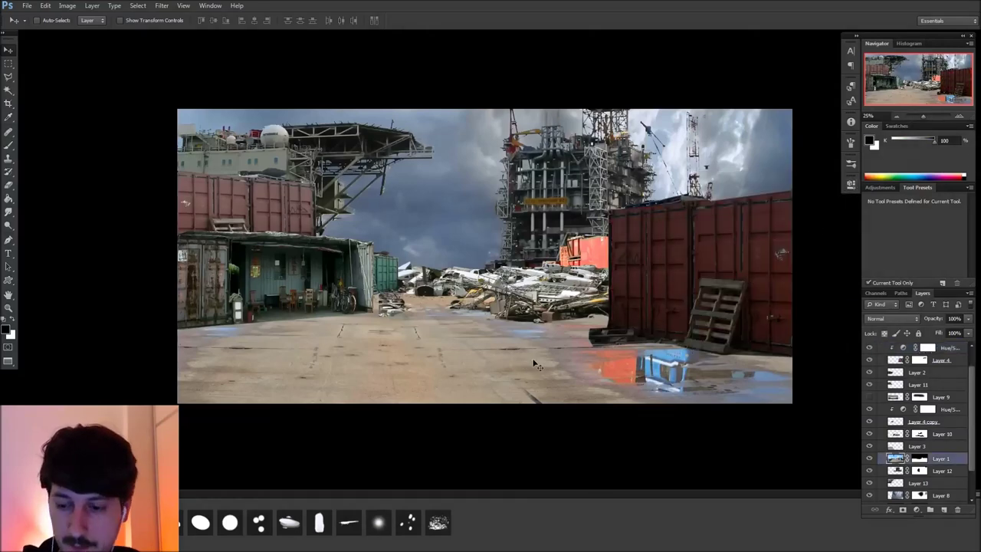
pyautogui.click(920, 446)
pyautogui.hotkey('ctrl', 'e')
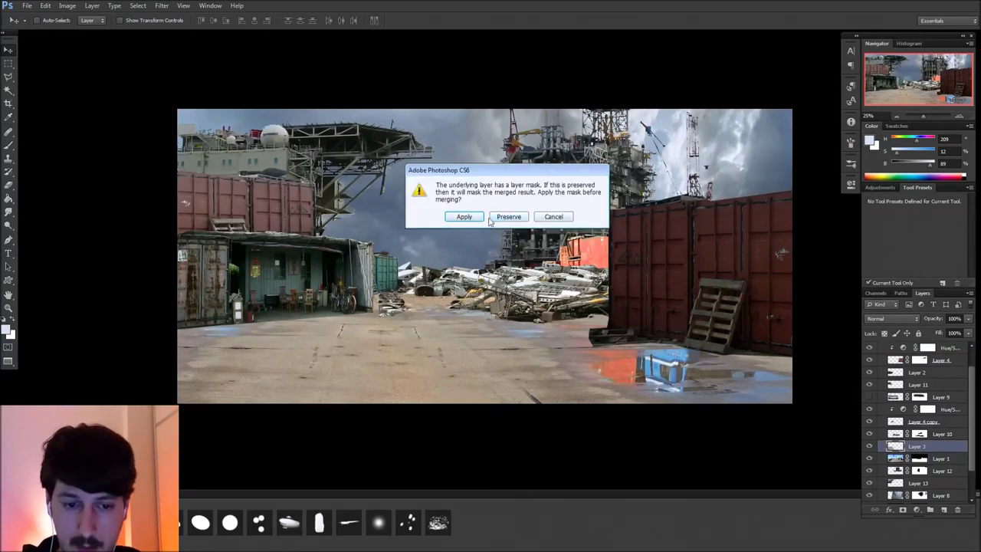
pyautogui.click(464, 217)
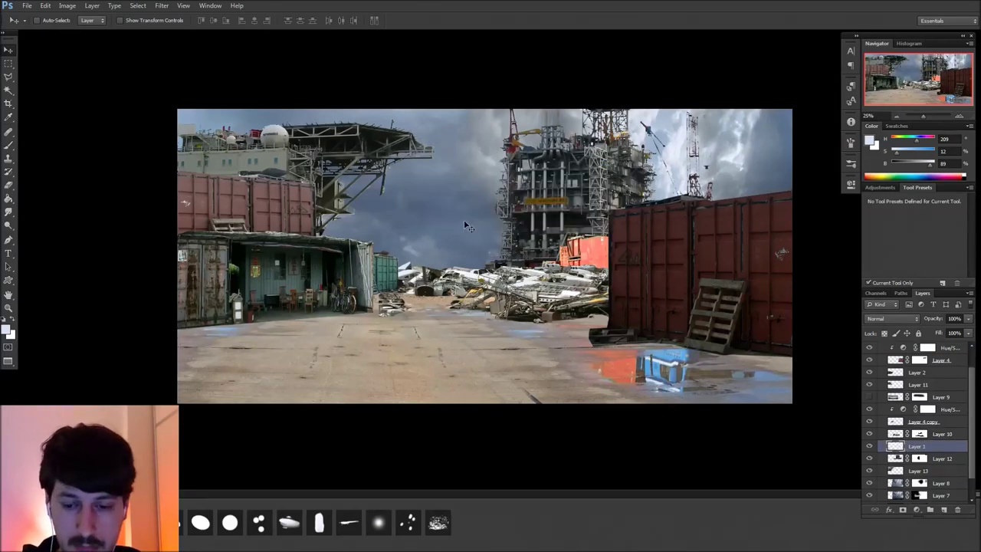
# Add a Hue/Saturation adjustment clipped to the merged ground layer (Layer 1) and lower its lightness to darken the ground
pyautogui.click(918, 511)
pyautogui.click(920, 384)
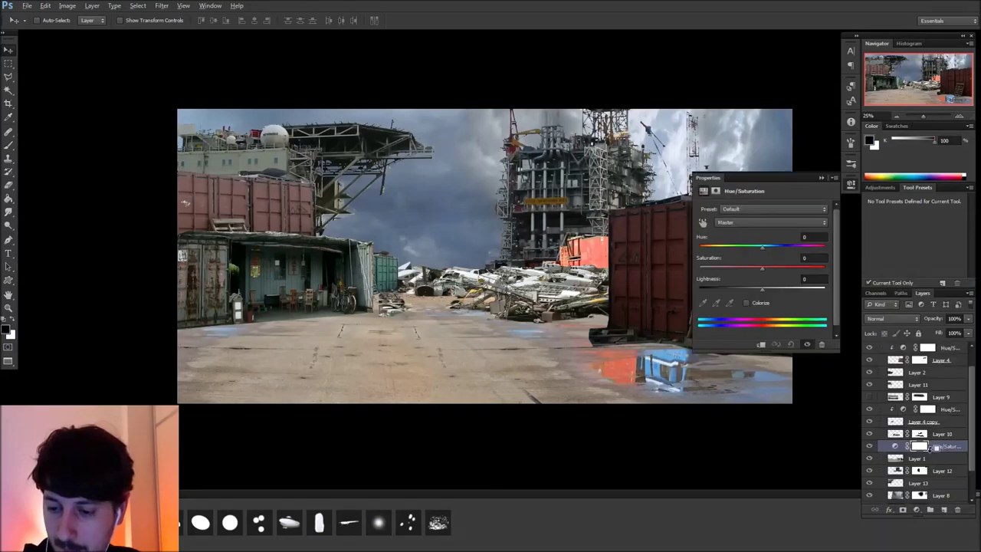
pyautogui.moveTo(761, 289); pyautogui.dragTo(733, 289)
pyautogui.click(853, 188)
pyautogui.moveTo(611, 376); pyautogui.dragTo(662, 366)
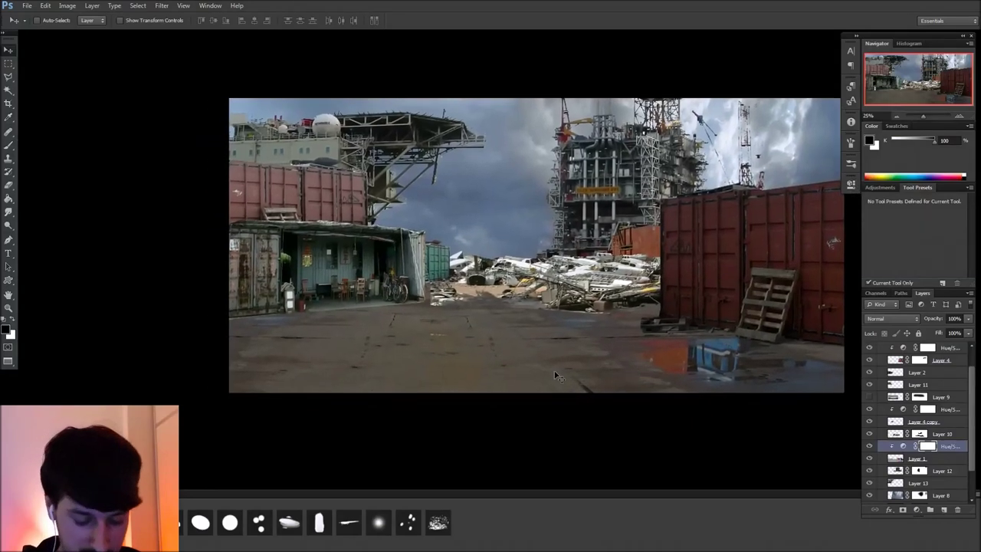
# Paint black on the ground adjustment's mask to keep the darkening only in front of the large red containers
pyautogui.press('b')
pyautogui.moveTo(417, 310)
pyautogui.mouseDown()
pyautogui.moveTo(456, 299)
pyautogui.moveTo(237, 334)
pyautogui.moveTo(253, 366)
pyautogui.moveTo(467, 320)
pyautogui.mouseUp()
pyautogui.moveTo(611, 284)
pyautogui.mouseDown()
pyautogui.moveTo(228, 384)
pyautogui.moveTo(421, 340)
pyautogui.moveTo(346, 355)
pyautogui.moveTo(480, 338)
pyautogui.moveTo(350, 375)
pyautogui.moveTo(623, 301)
pyautogui.moveTo(258, 396)
pyautogui.moveTo(674, 280)
pyautogui.moveTo(330, 386)
pyautogui.moveTo(513, 345)
pyautogui.moveTo(688, 275)
pyautogui.moveTo(639, 299)
pyautogui.moveTo(685, 267)
pyautogui.moveTo(625, 292)
pyautogui.mouseUp()
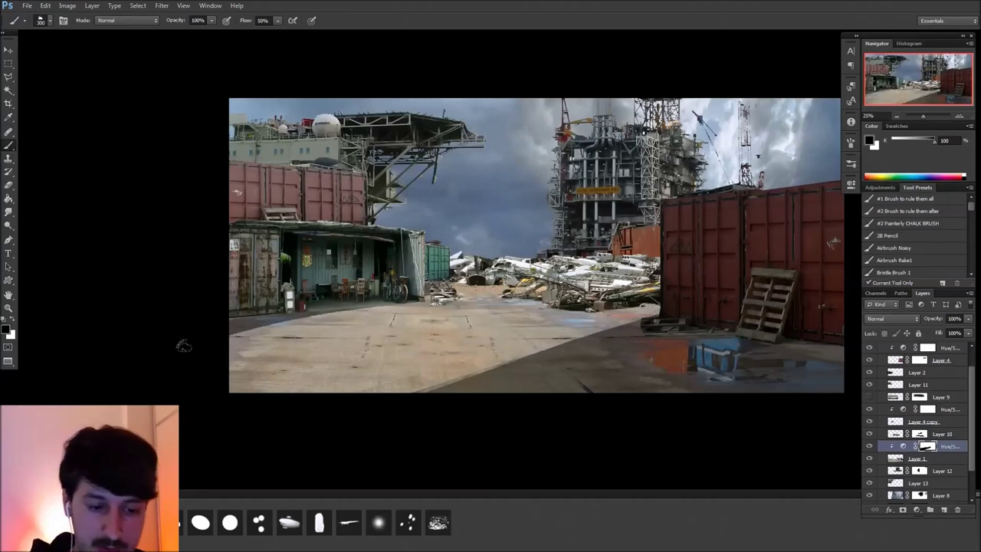
pyautogui.moveTo(454, 310)
pyautogui.mouseDown()
pyautogui.moveTo(321, 320)
pyautogui.moveTo(518, 337)
pyautogui.moveTo(650, 300)
pyautogui.moveTo(478, 350)
pyautogui.mouseUp()
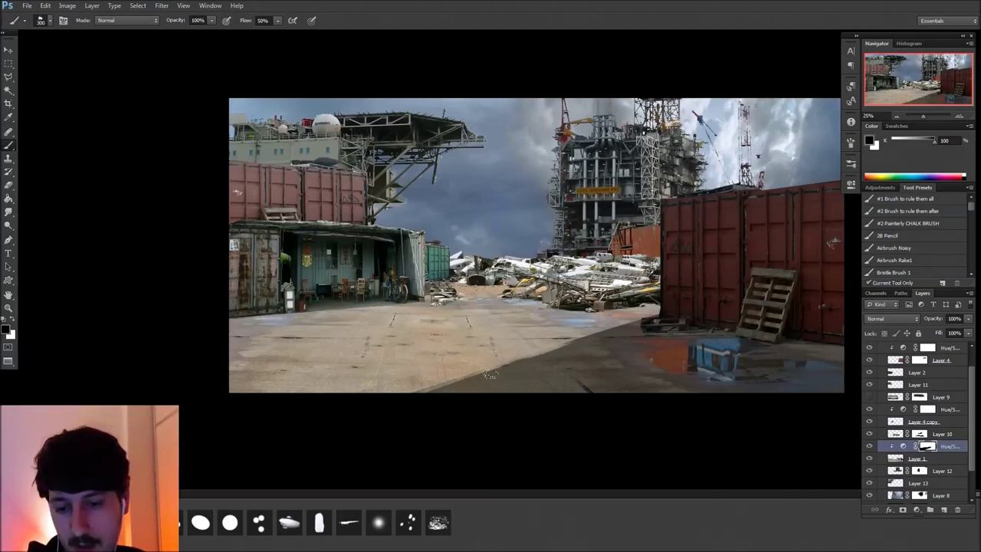
# Refine the ground shadow's edge on the mask with black and white strokes, extending it diagonally toward the bottom centre
pyautogui.moveTo(420, 391); pyautogui.dragTo(564, 394)
pyautogui.press('x')
pyautogui.moveTo(483, 389)
pyautogui.mouseDown()
pyautogui.moveTo(622, 412)
pyautogui.moveTo(570, 391)
pyautogui.moveTo(594, 388)
pyautogui.mouseUp()
pyautogui.moveTo(485, 378)
pyautogui.mouseDown()
pyautogui.moveTo(464, 382)
pyautogui.moveTo(582, 337)
pyautogui.moveTo(605, 360)
pyautogui.mouseUp()
pyautogui.press('r')
pyautogui.hotkey('ctrl', 'z')
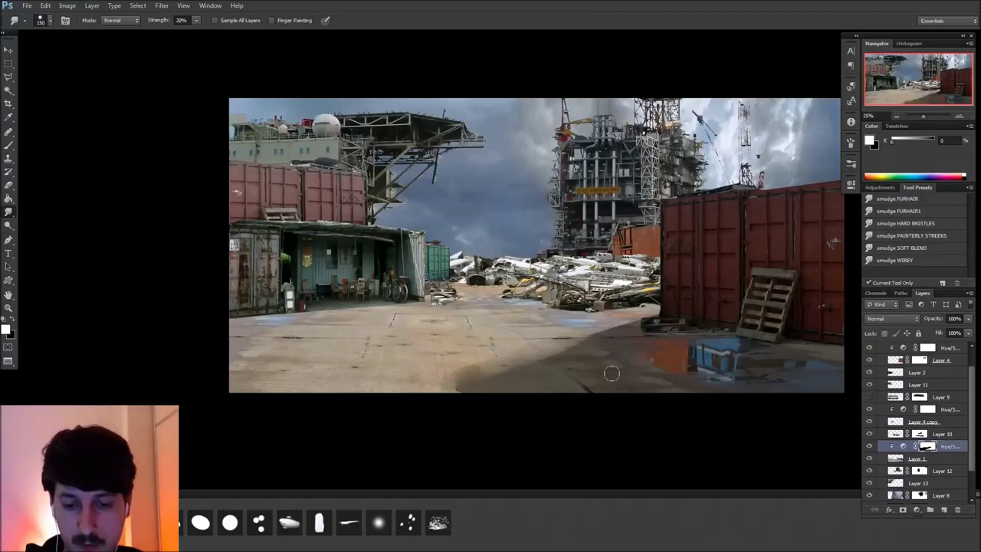
pyautogui.press('b')
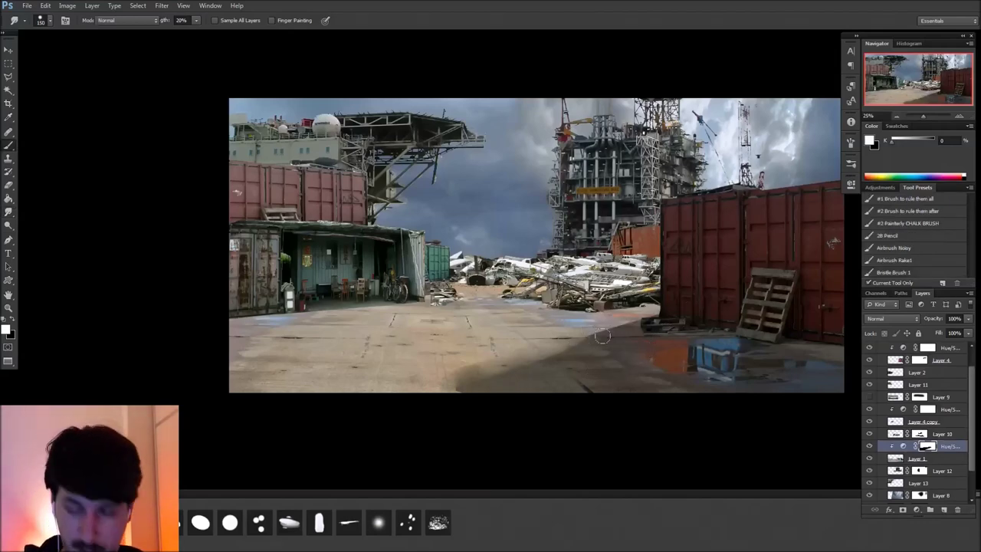
pyautogui.moveTo(523, 362)
pyautogui.mouseDown()
pyautogui.moveTo(468, 379)
pyautogui.moveTo(582, 348)
pyautogui.moveTo(384, 395)
pyautogui.moveTo(620, 338)
pyautogui.moveTo(380, 400)
pyautogui.mouseUp()
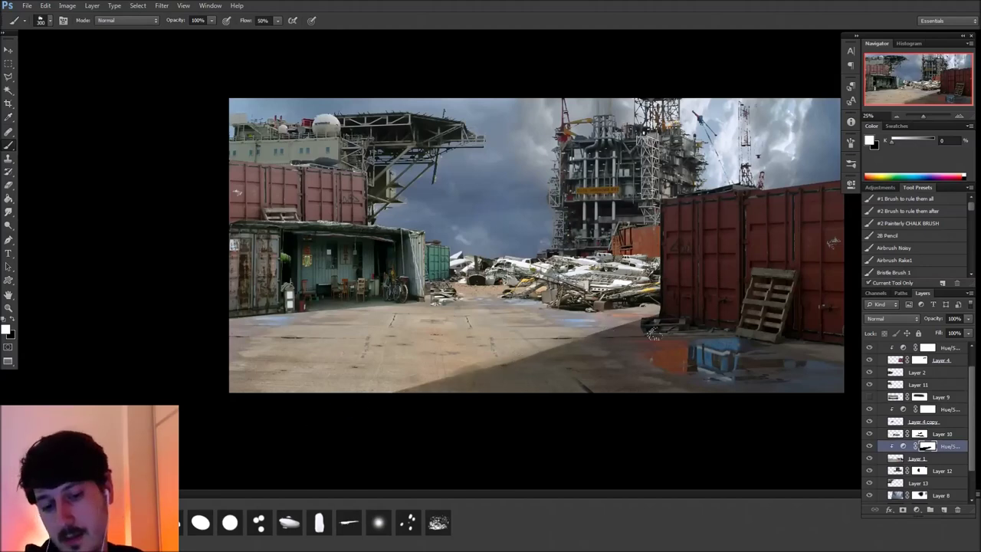
pyautogui.press('x')
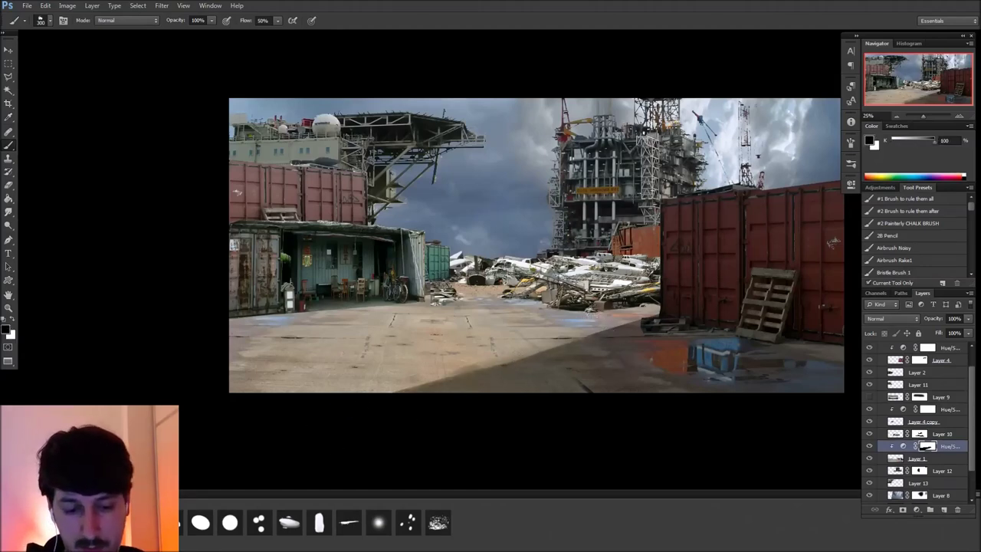
# Add a Hue/Saturation adjustment clipped to the shelter layer (Layer 2) with lightness -35
pyautogui.moveTo(583, 442); pyautogui.dragTo(648, 446)
pyautogui.press('v')
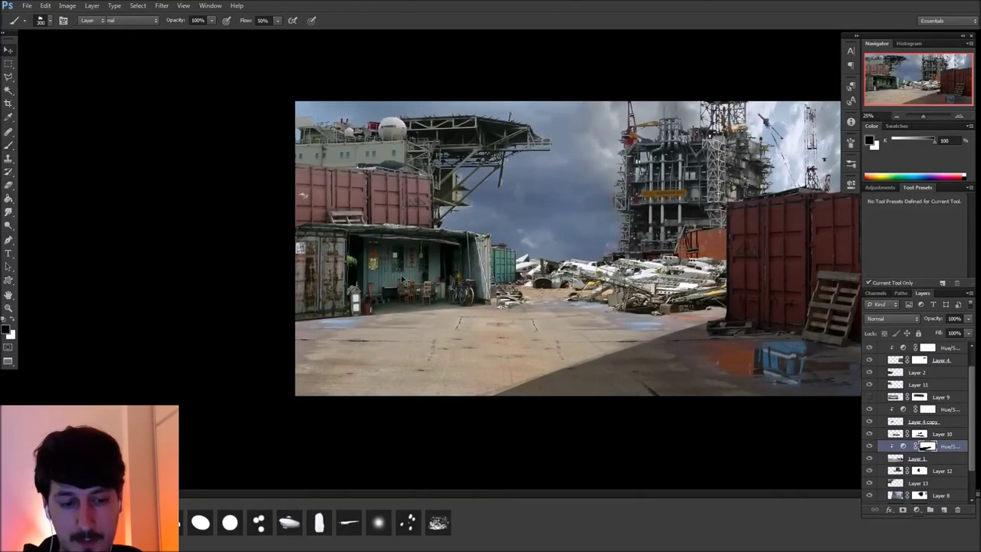
pyautogui.keyDown('ctrl'); pyautogui.click(466, 304); pyautogui.keyUp('ctrl')
pyautogui.click(916, 510)
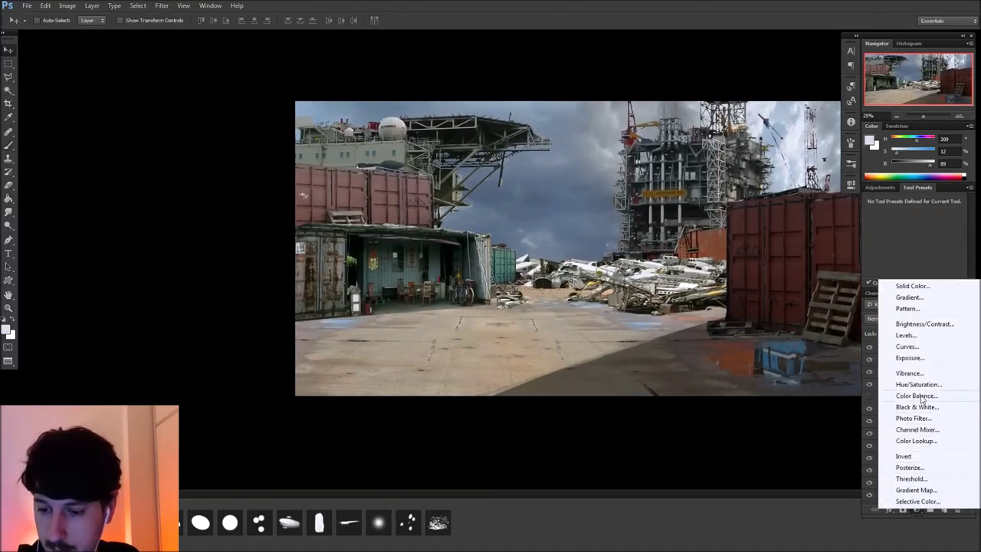
pyautogui.click(900, 381)
pyautogui.hotkey('ctrl', 'alt', 'g')
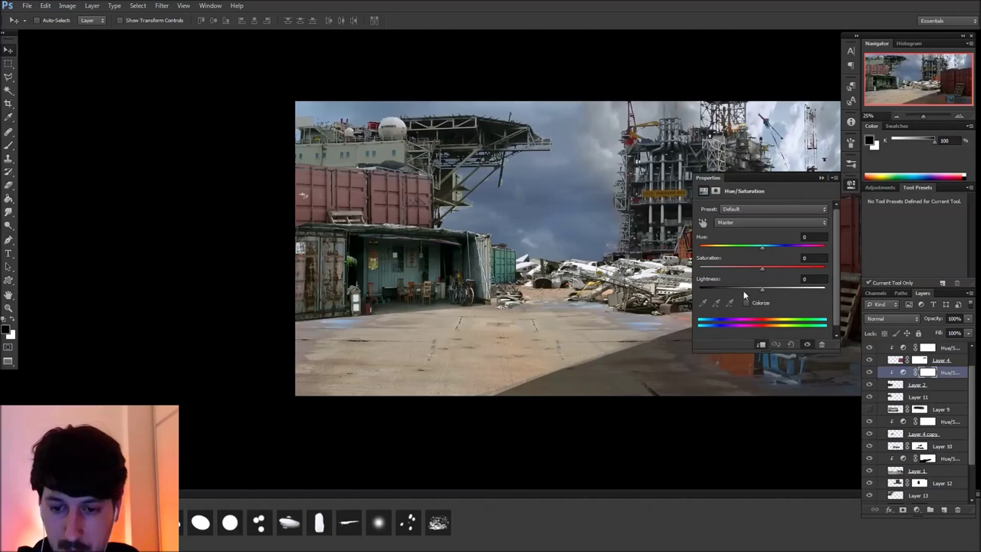
pyautogui.click(743, 291)
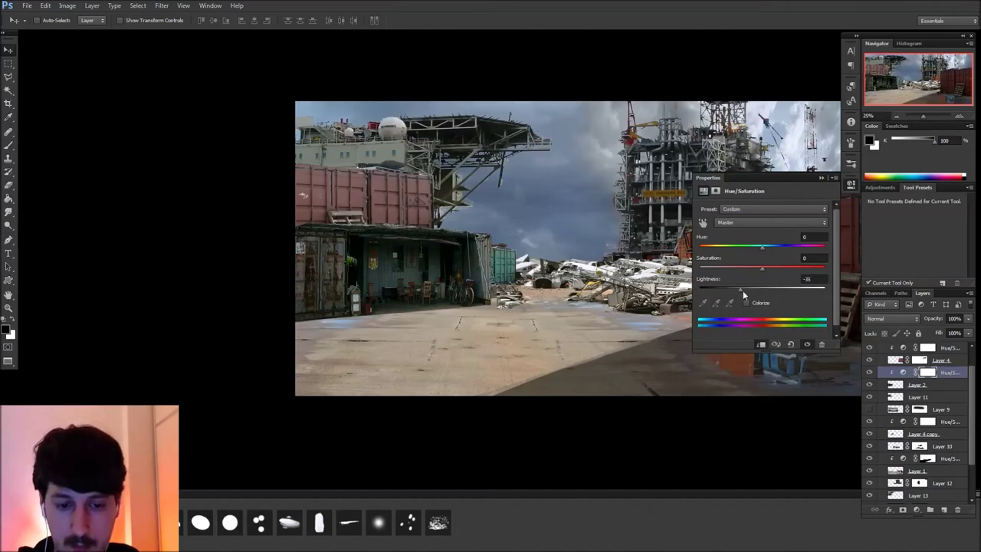
pyautogui.click(850, 184)
# Add a Hue/Saturation adjustment clipped to the oil rig layer (Layer 12) with saturation -40 and lightness -39
pyautogui.moveTo(682, 354); pyautogui.dragTo(579, 367)
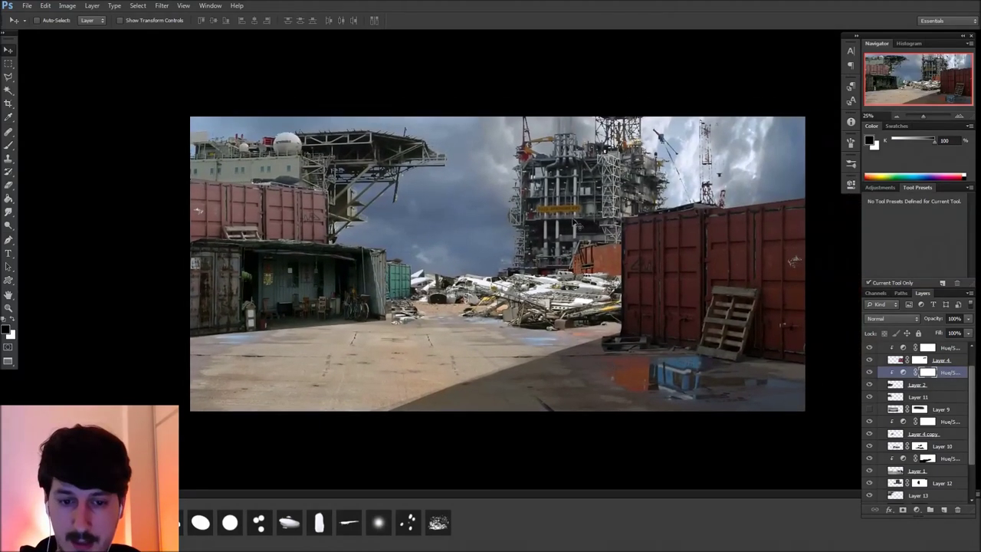
pyautogui.click(923, 483)
pyautogui.click(916, 510)
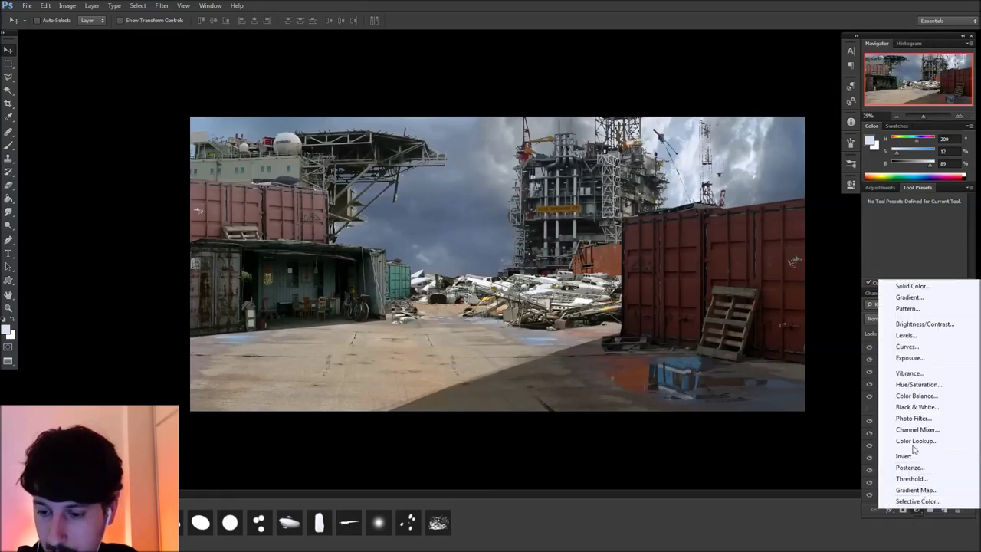
pyautogui.click(917, 384)
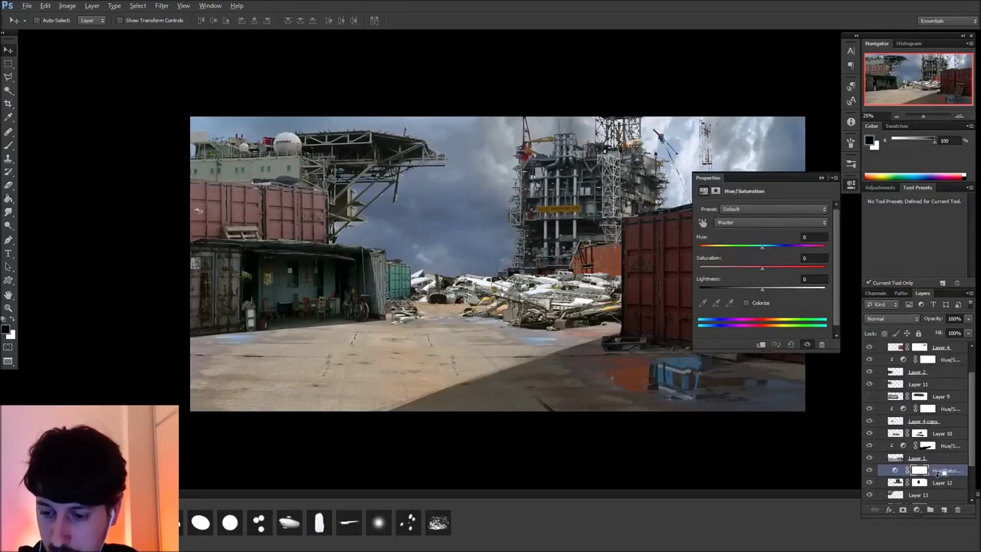
pyautogui.moveTo(762, 289); pyautogui.dragTo(731, 290)
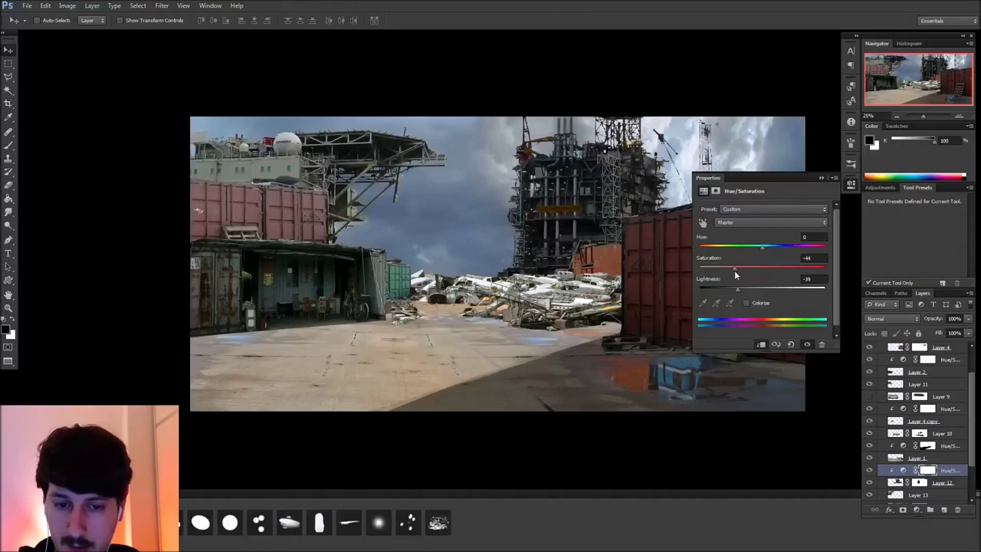
# Add a Levels adjustment clipped to the oil rig layer and raise the black output level to 27
pyautogui.click(916, 510)
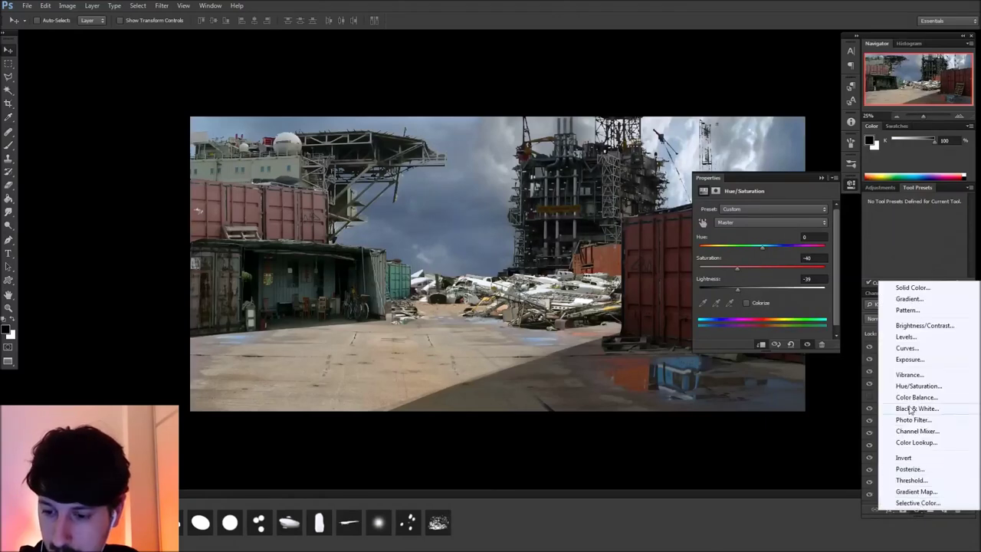
pyautogui.click(910, 337)
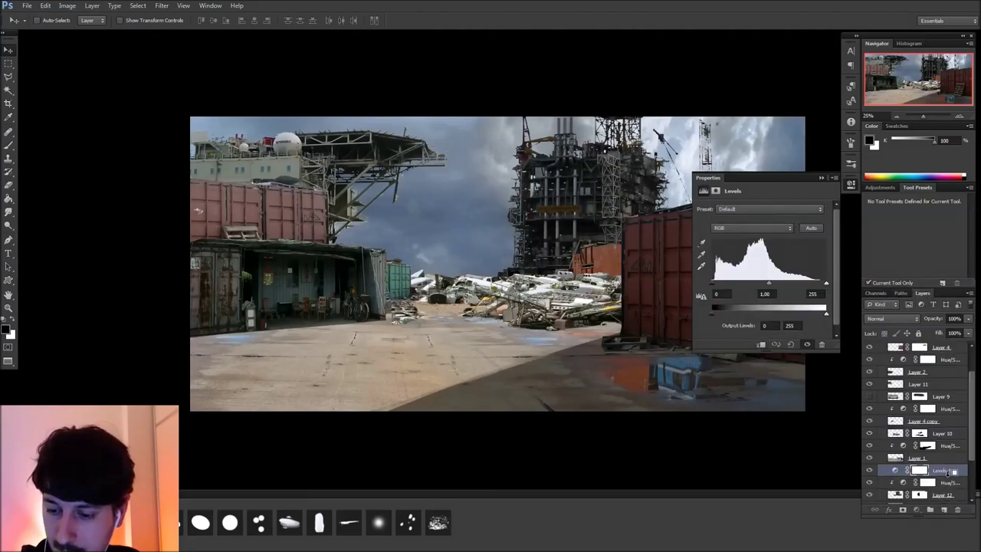
pyautogui.moveTo(713, 312); pyautogui.dragTo(728, 312)
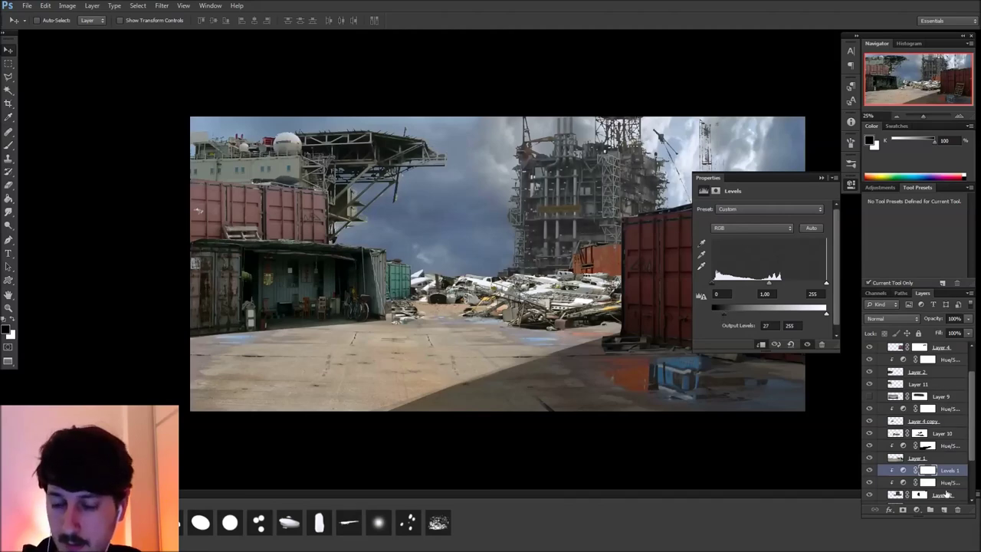
# Add a Color Balance adjustment clipped to the oil rig layer with midtones Cyan–Red at -7 and Yellow–Blue at +12
pyautogui.click(917, 511)
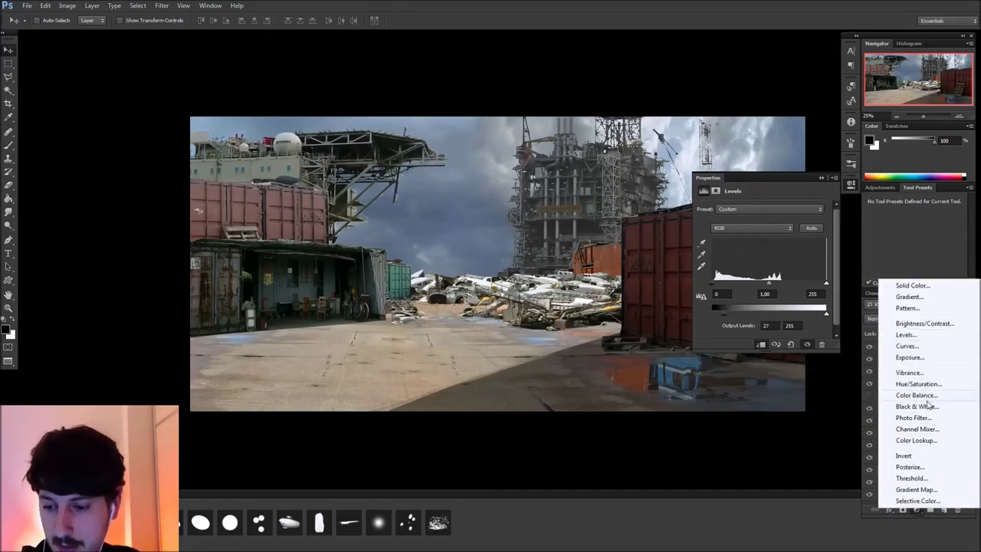
pyautogui.click(924, 395)
pyautogui.doubleClick(940, 469)
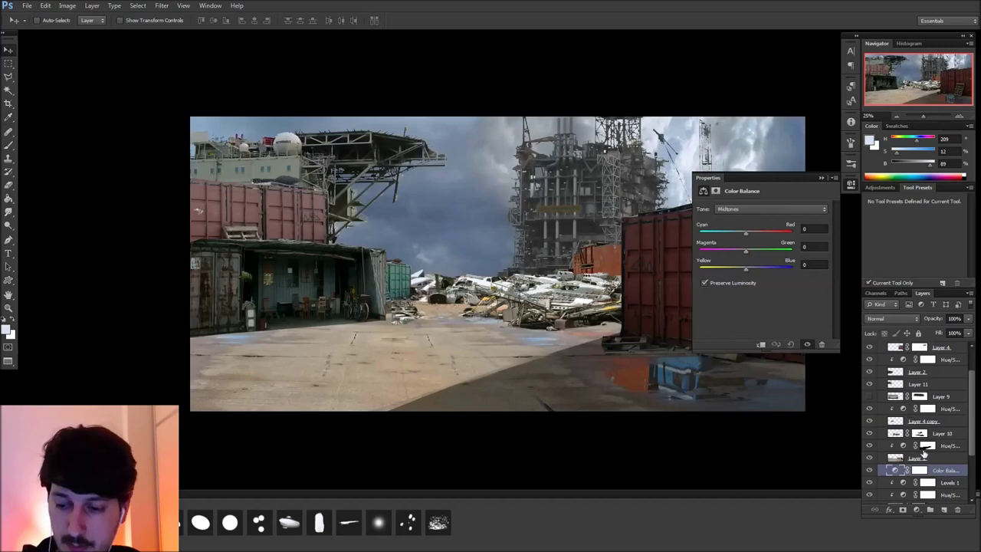
pyautogui.keyDown('alt'); pyautogui.click(941, 472); pyautogui.keyUp('alt')
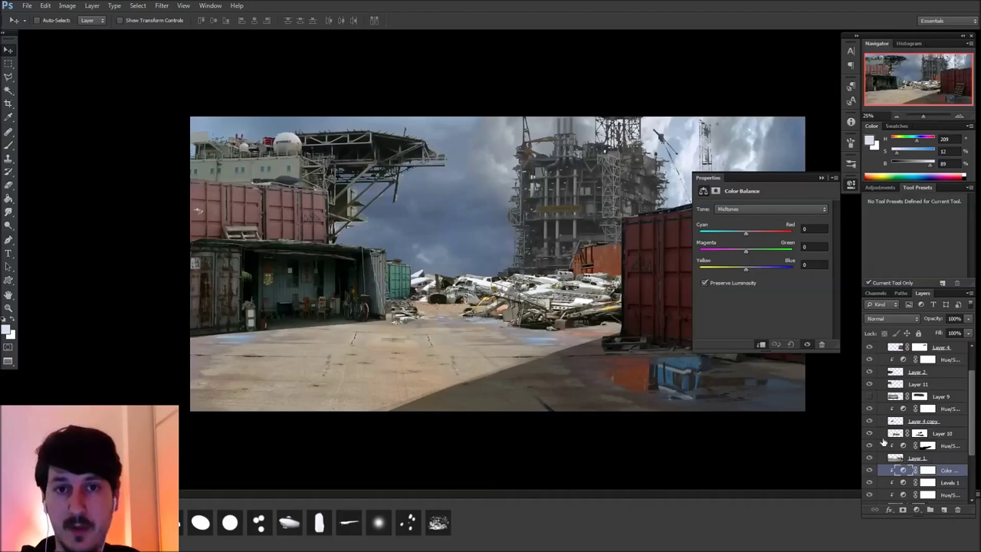
pyautogui.click(926, 494)
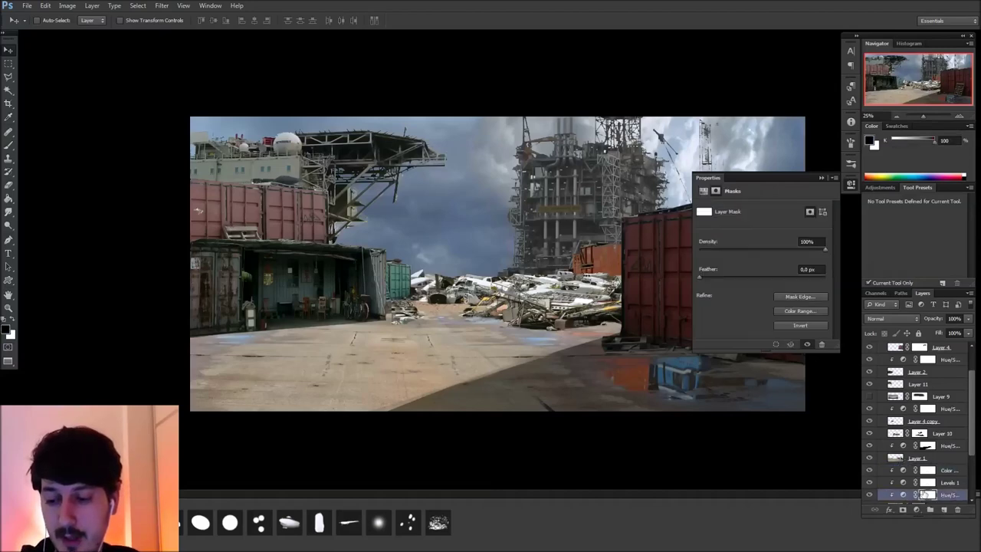
pyautogui.click(938, 484)
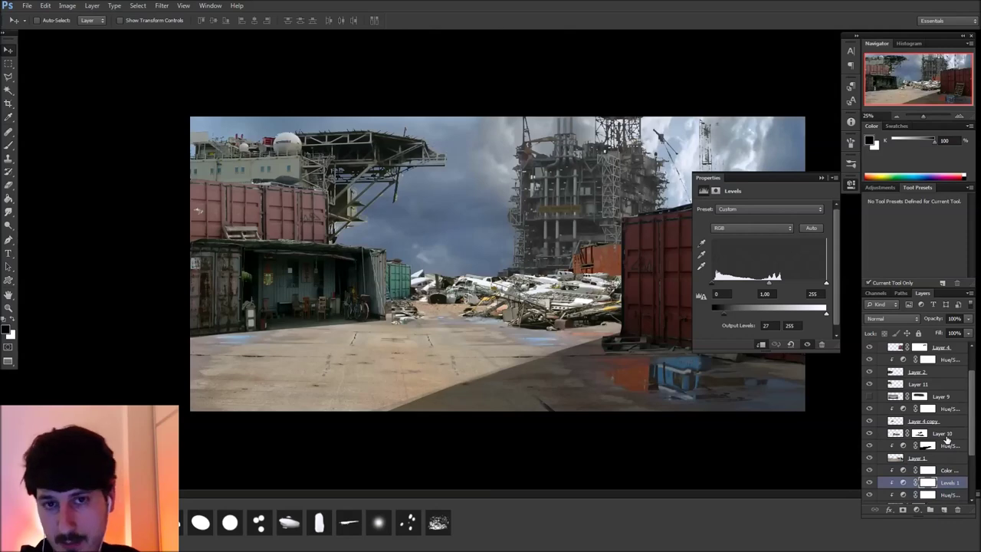
pyautogui.click(927, 471)
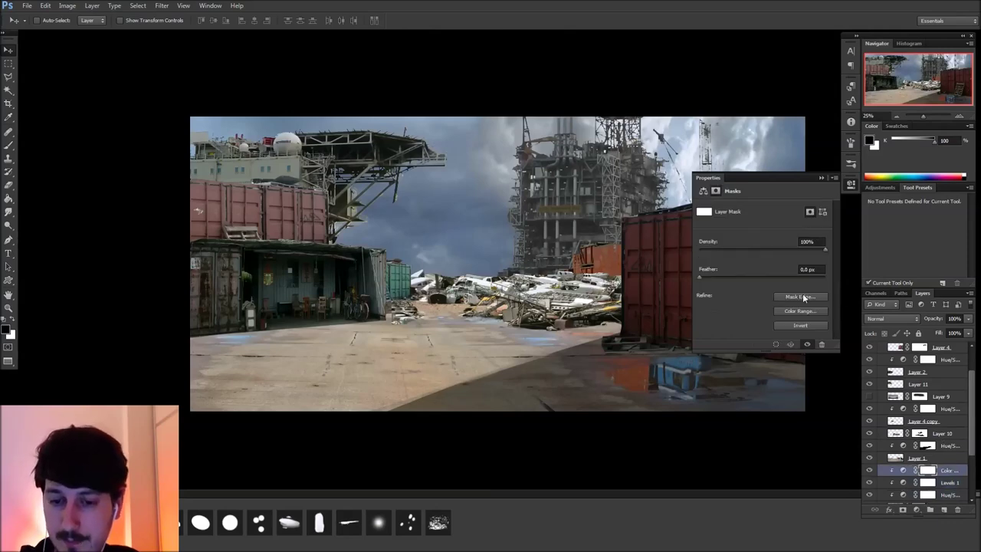
pyautogui.click(907, 471)
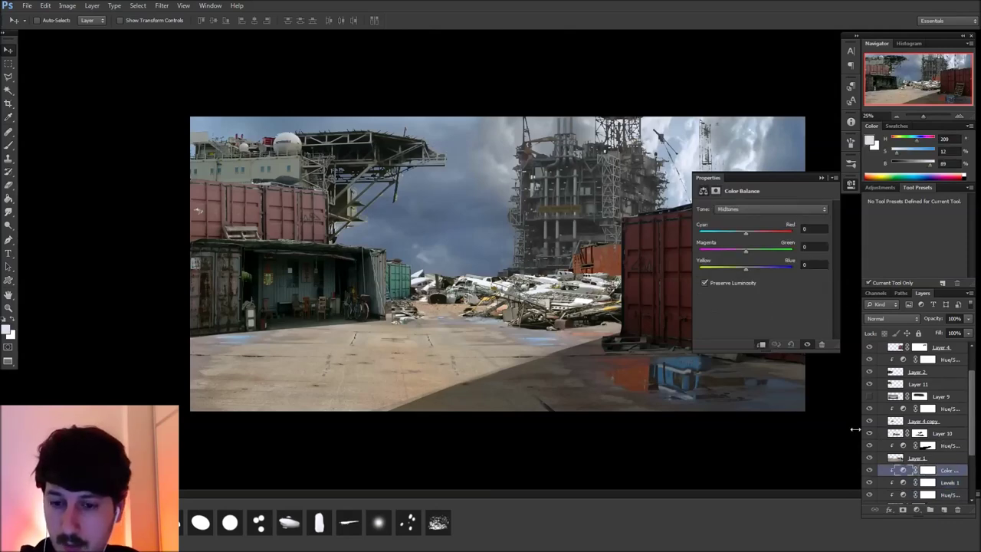
pyautogui.click(751, 269)
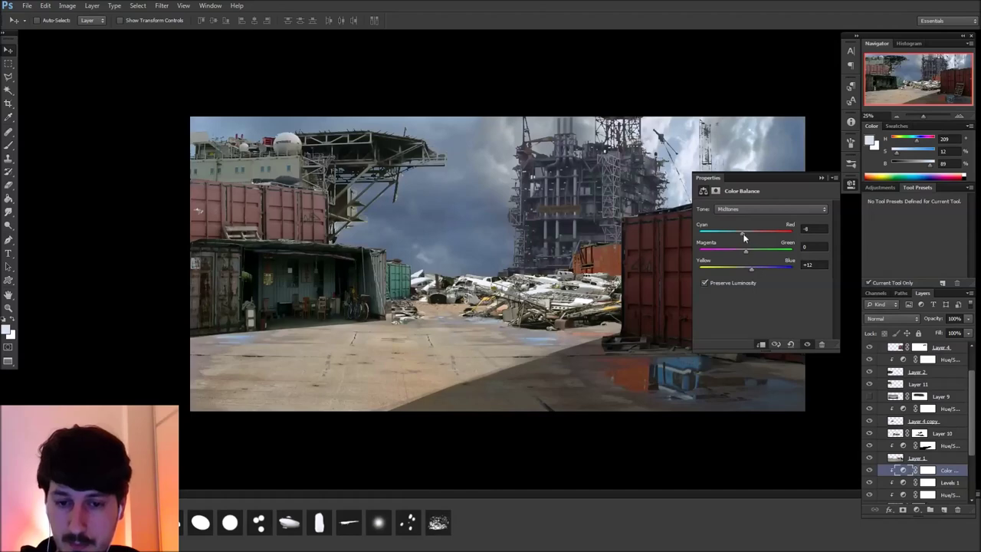
pyautogui.moveTo(743, 234); pyautogui.dragTo(743, 235)
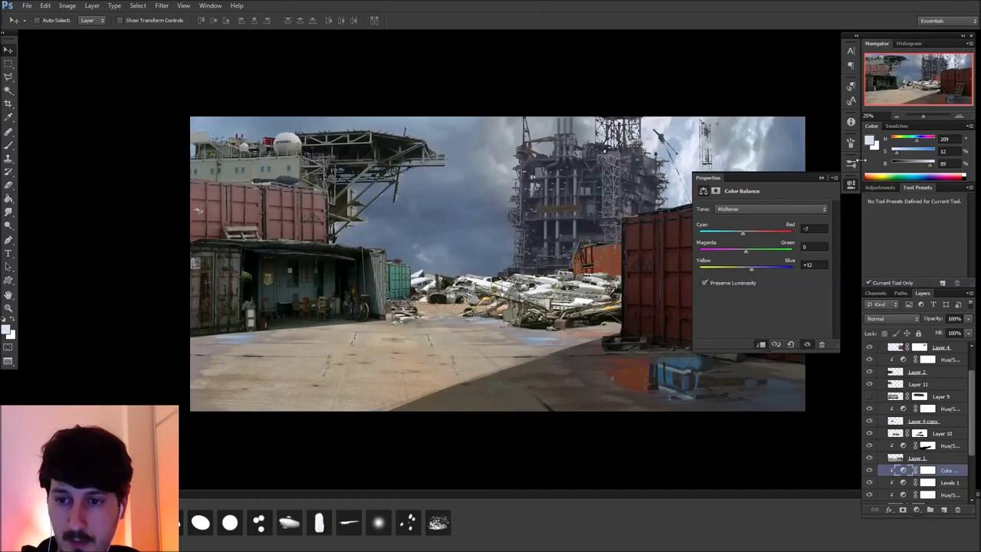
pyautogui.keyDown('ctrl'); pyautogui.click(542, 298); pyautogui.keyUp('ctrl')
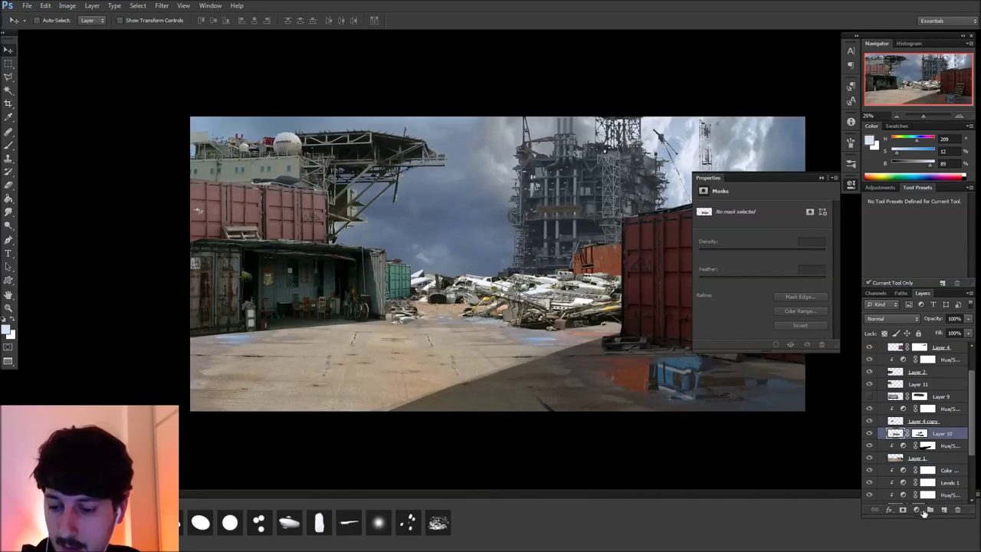
pyautogui.click(916, 509)
pyautogui.click(919, 537)
pyautogui.click(919, 396)
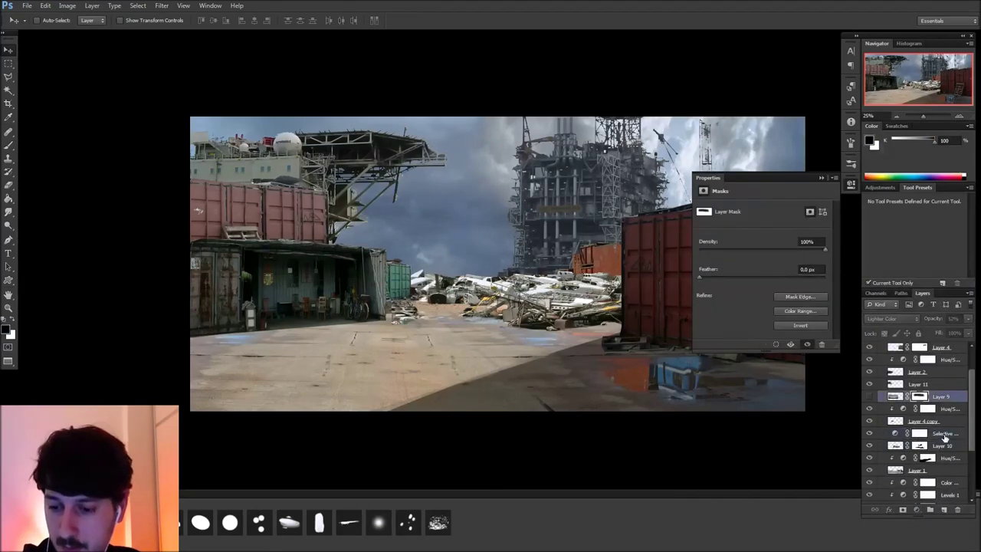
pyautogui.hotkey('ctrl', 'z')
# Add a Color Balance adjustment clipped to the wreckage layer (Layer 10) with midtones Cyan–Red at +18 and Yellow–Blue at -10
pyautogui.click(916, 510)
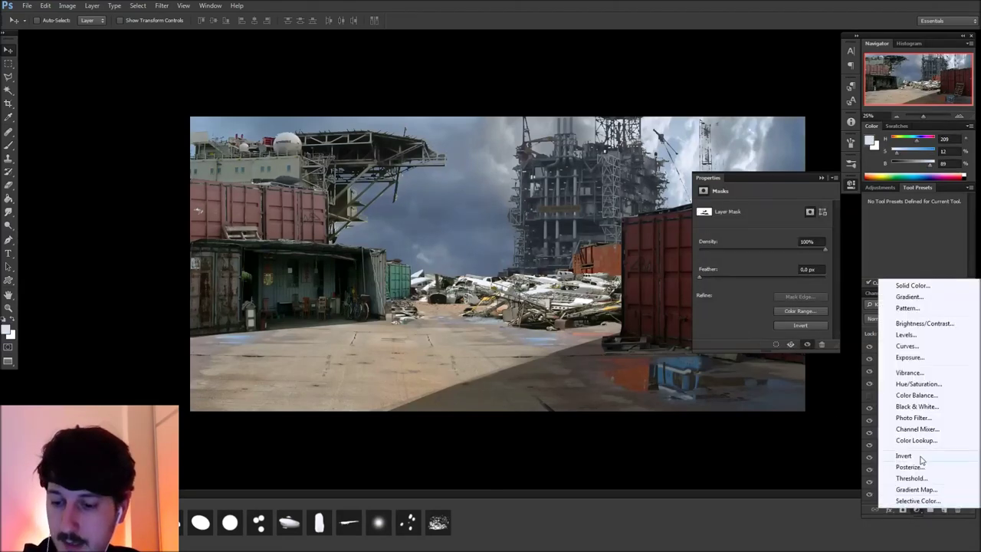
pyautogui.click(917, 401)
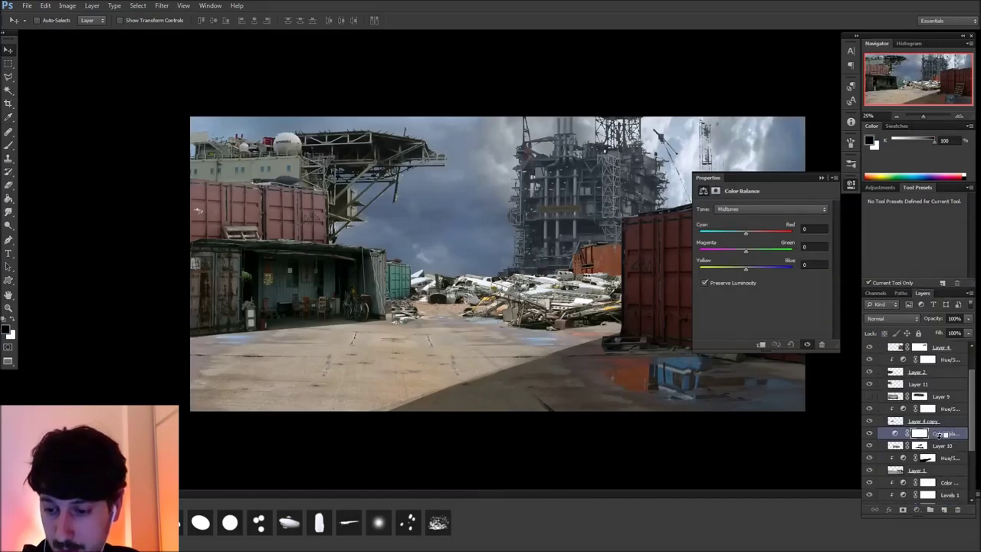
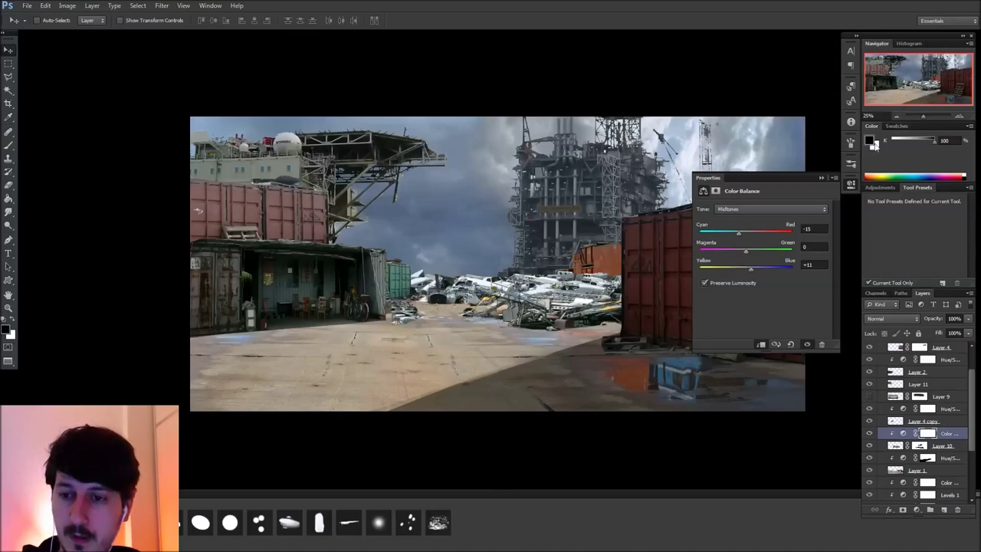
pyautogui.moveTo(751, 233); pyautogui.dragTo(753, 231)
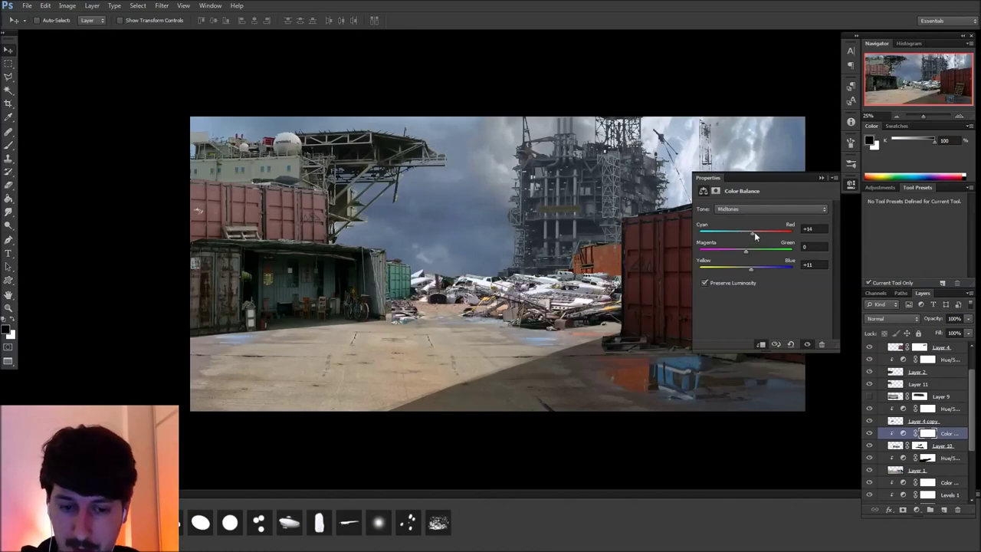
pyautogui.moveTo(751, 268); pyautogui.dragTo(742, 269)
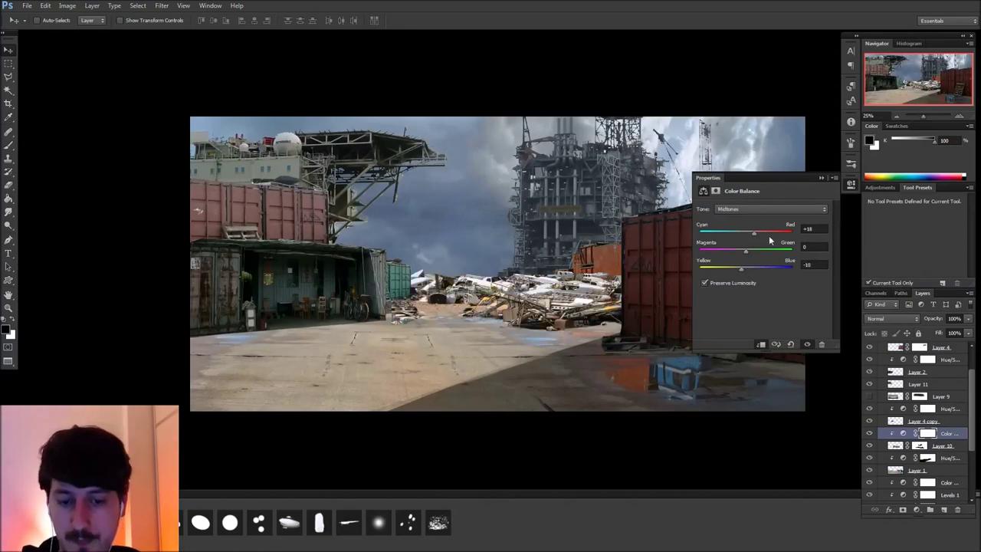
pyautogui.click(851, 184)
# Compare the ground with and without the shadow Hue/Saturation adjustment above Layer 1
pyautogui.keyDown('ctrl'); pyautogui.click(651, 378); pyautogui.keyUp('ctrl')
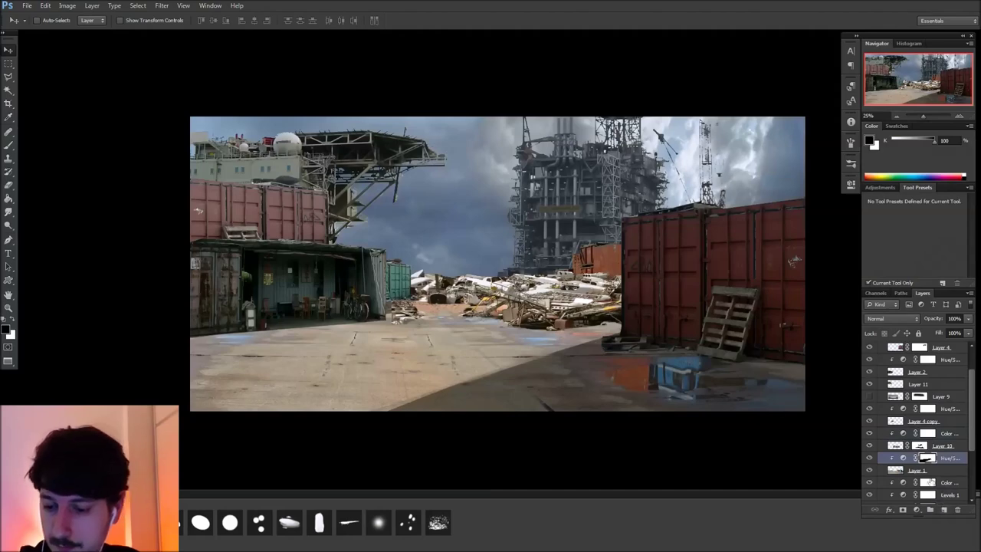
pyautogui.click(868, 457)
pyautogui.click(869, 457)
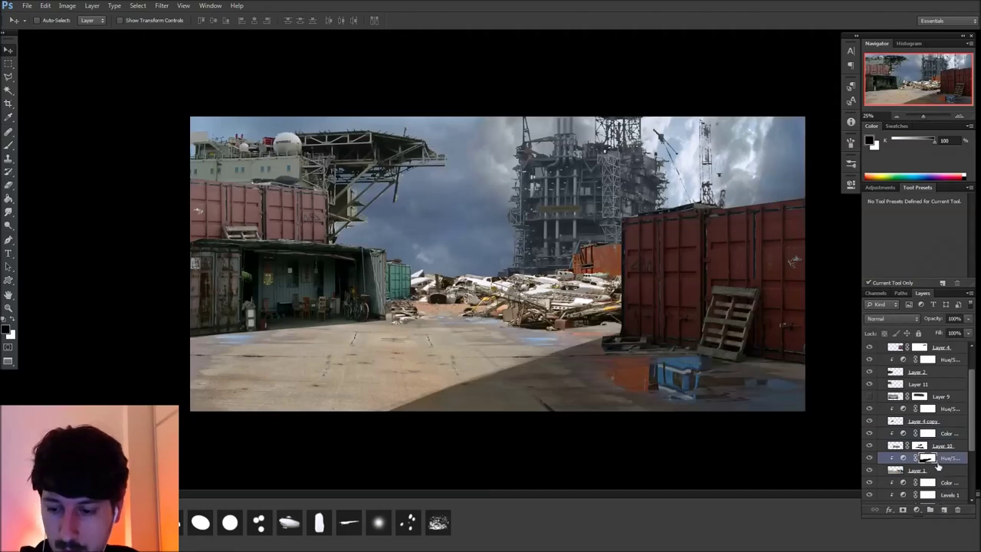
pyautogui.click(944, 511)
pyautogui.hotkey('ctrl', 'alt', 'z')
pyautogui.hotkey('ctrl', 'alt', 'z')
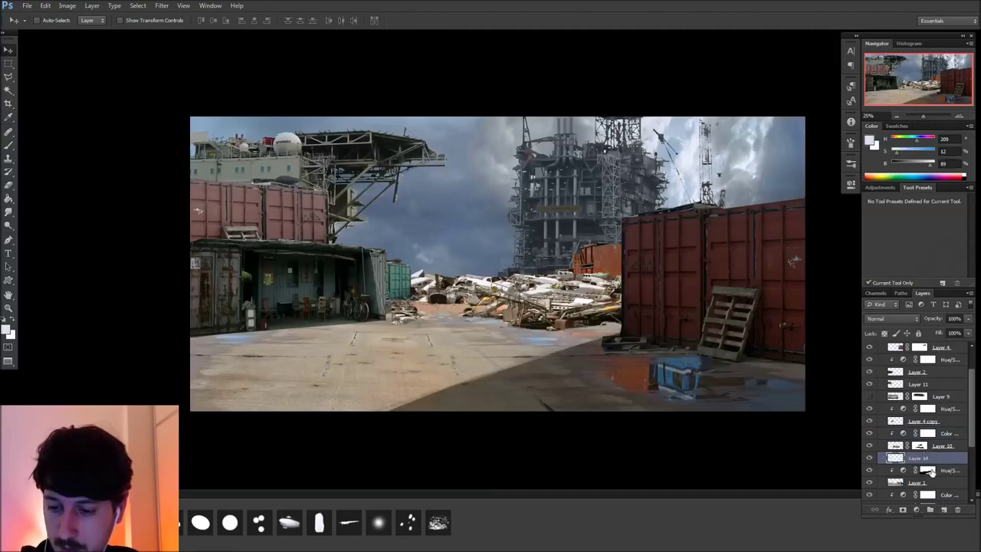
pyautogui.click(926, 459)
pyautogui.press('b')
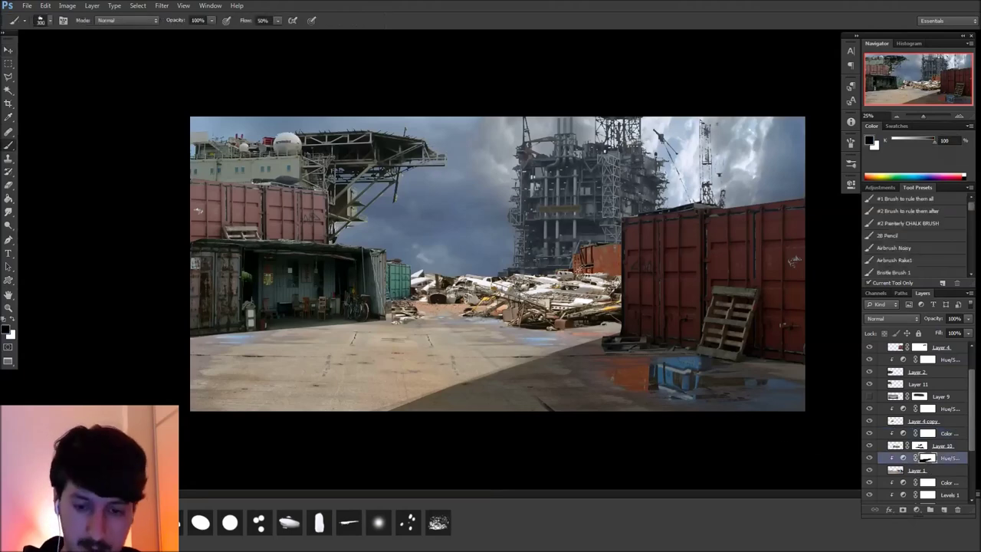
pyautogui.press('x')
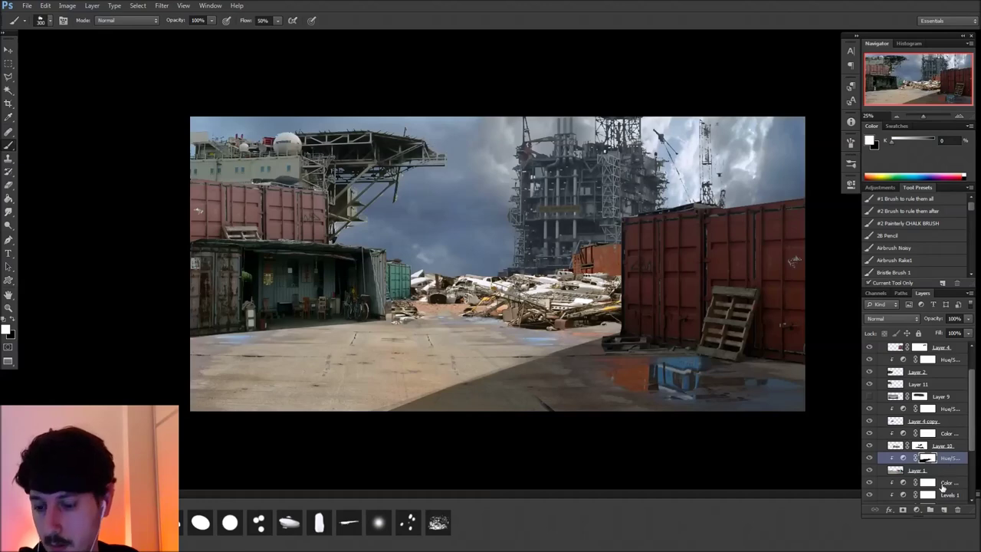
# Add a clipped layer named "s" above the ground shadow adjustment, set to Multiply at 60% opacity
pyautogui.click(943, 509)
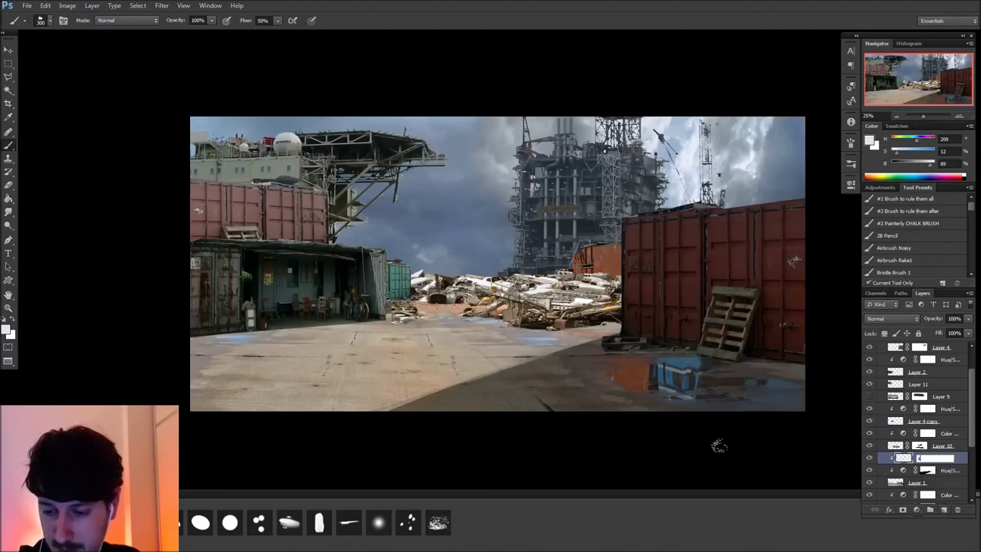
pyautogui.click(891, 318)
pyautogui.click(887, 91)
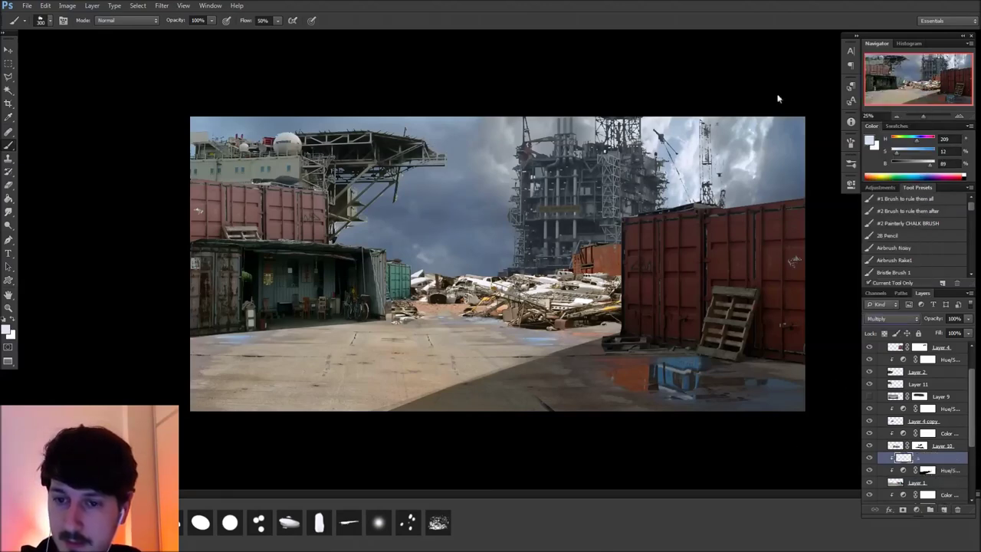
pyautogui.press('v')
pyautogui.press('6')
pyautogui.press('b')
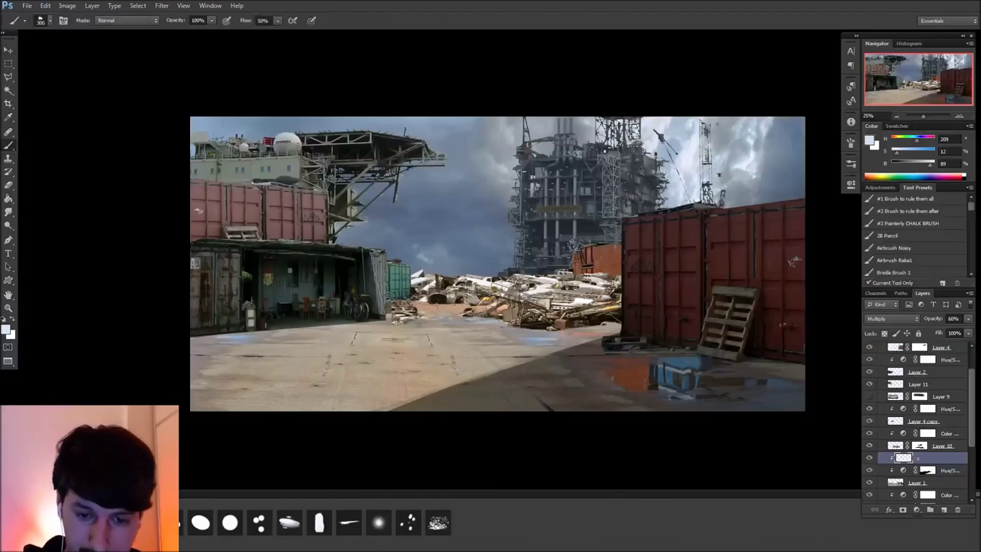
# Shade the small orange container behind the wreckage with a dark red sampled from the image
pyautogui.keyDown('alt'); pyautogui.click(611, 254); pyautogui.keyUp('alt')
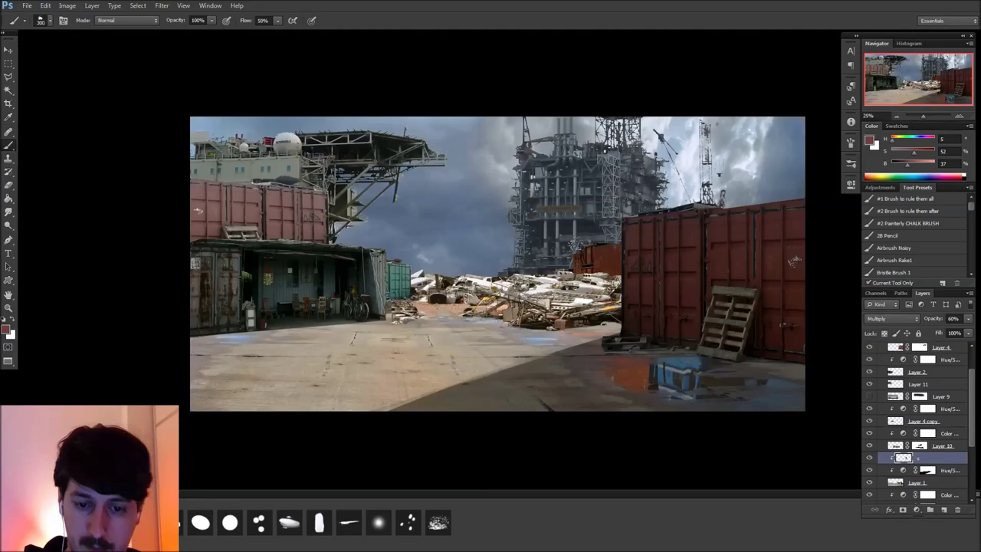
pyautogui.press('e')
pyautogui.press('b')
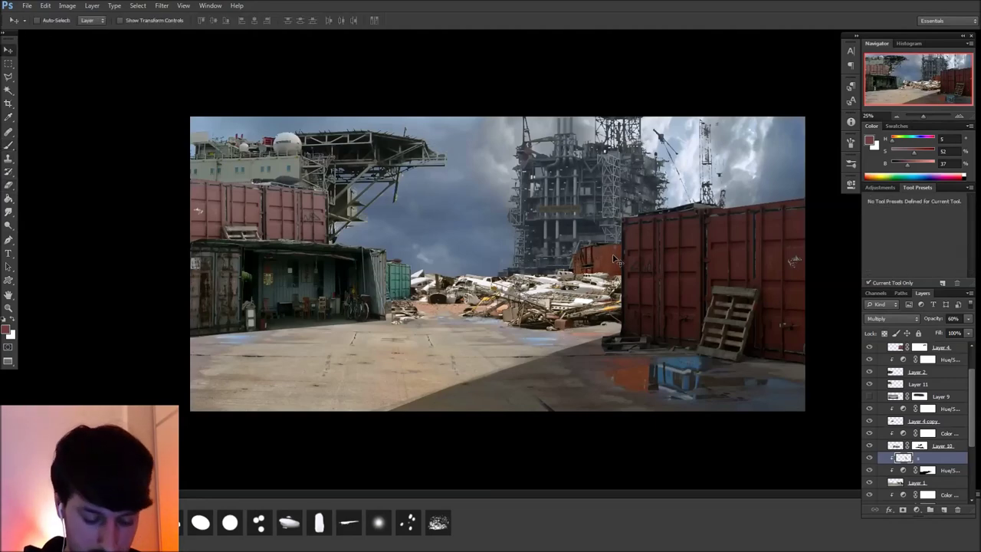
# Add a Hue/Saturation adjustment clipped to the pale platform structure behind the stacked containers (Layer 13) with lightness -38
pyautogui.moveTo(517, 361); pyautogui.dragTo(552, 365)
pyautogui.press('v')
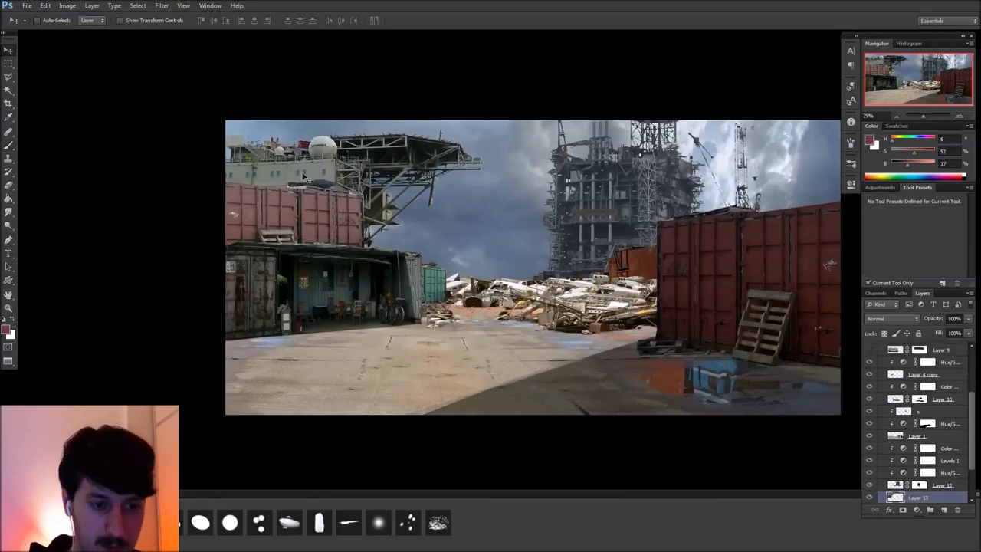
pyautogui.click(917, 510)
pyautogui.click(918, 385)
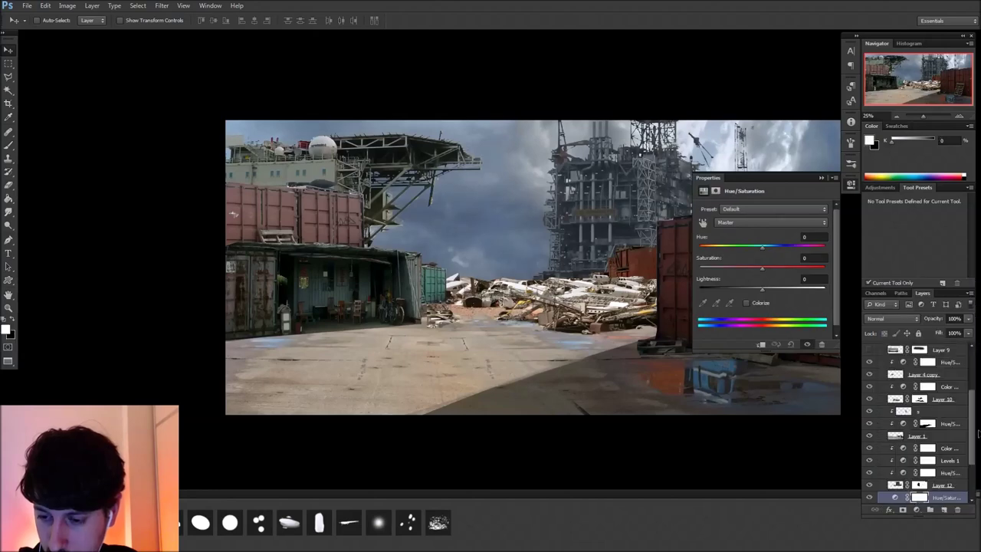
pyautogui.click(739, 288)
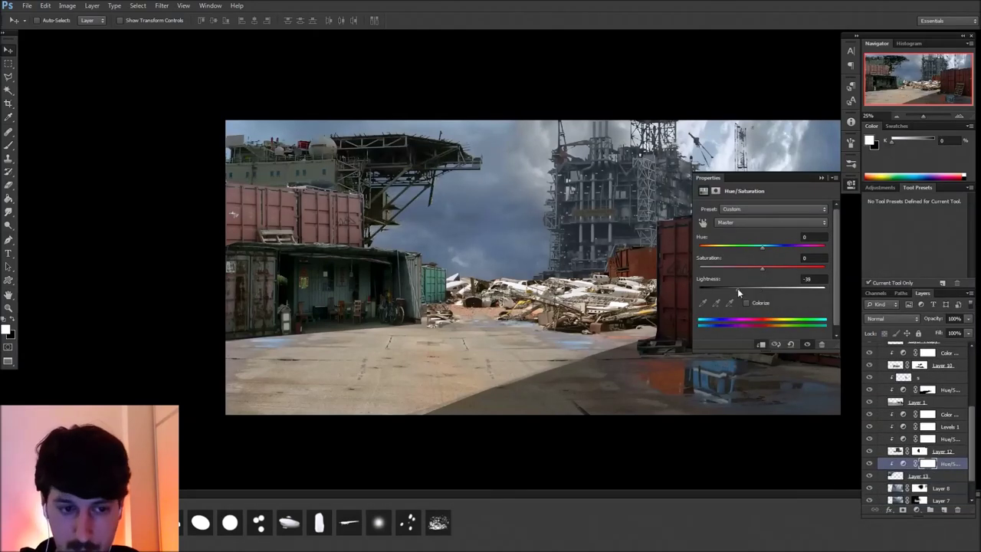
pyautogui.click(849, 186)
# Add a Hue/Saturation adjustment clipped to the stacked red containers above the shelter (Layer 11) with lightness -43
pyautogui.keyDown('ctrl'); pyautogui.click(308, 227); pyautogui.keyUp('ctrl')
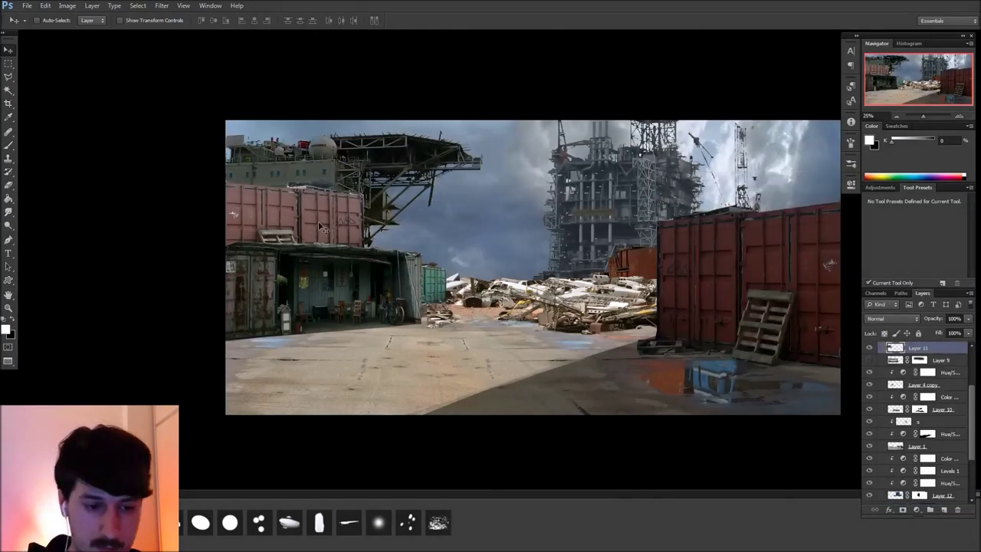
pyautogui.click(916, 510)
pyautogui.click(931, 383)
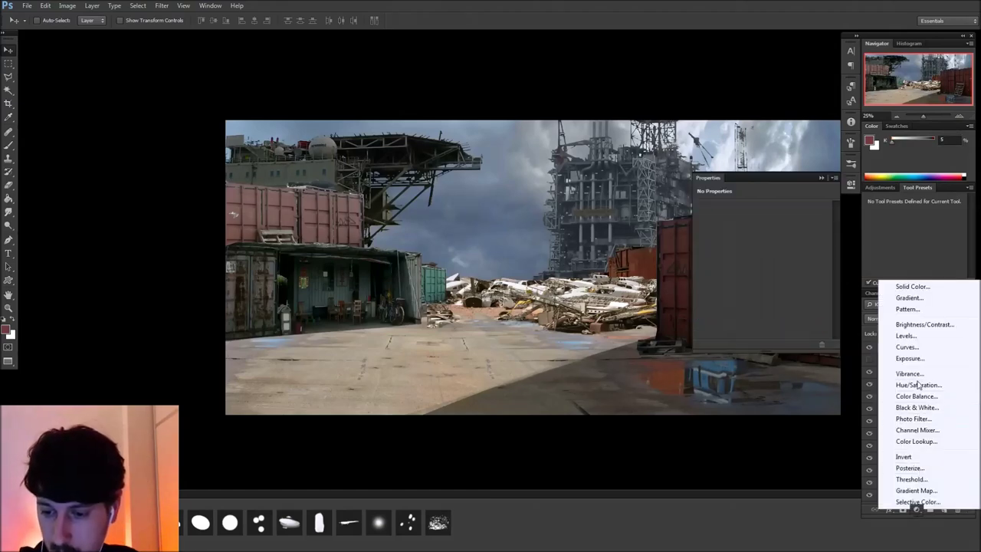
pyautogui.moveTo(740, 288); pyautogui.dragTo(733, 289)
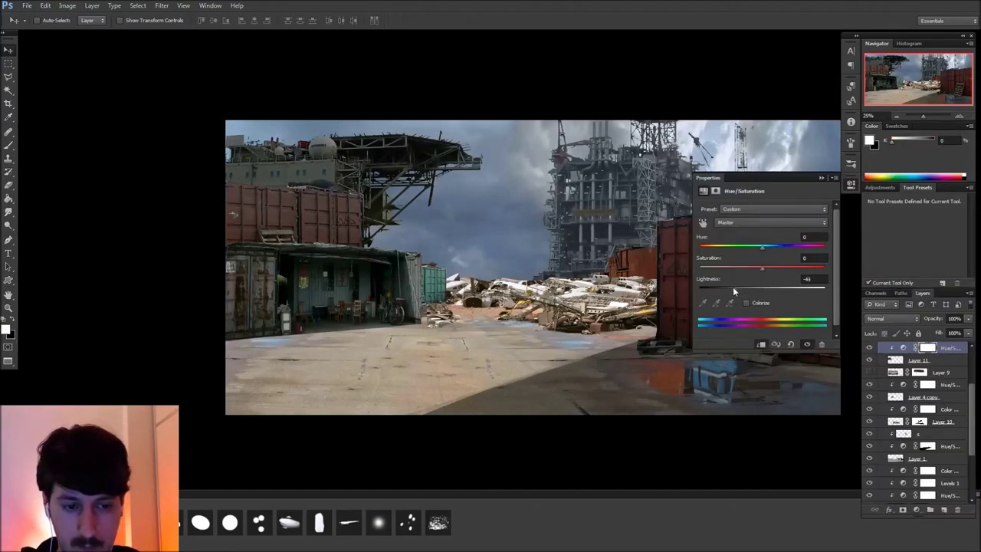
pyautogui.click(849, 185)
# Paint diagonal black strokes on the stacked containers' adjustment mask to bring light back onto their right-hand end
pyautogui.press('b')
pyautogui.press('x')
pyautogui.moveTo(328, 249); pyautogui.dragTo(422, 177)
pyautogui.moveTo(310, 236); pyautogui.dragTo(375, 182)
pyautogui.moveTo(306, 233)
pyautogui.mouseDown()
pyautogui.moveTo(351, 182)
pyautogui.moveTo(321, 193)
pyautogui.moveTo(288, 256)
pyautogui.mouseUp()
pyautogui.moveTo(322, 186); pyautogui.dragTo(267, 251)
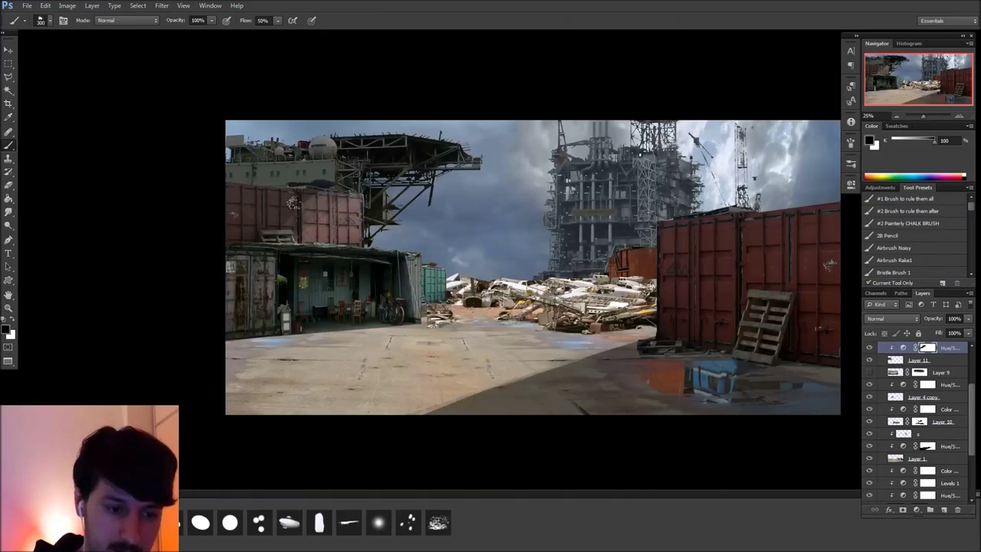
pyautogui.press('r')
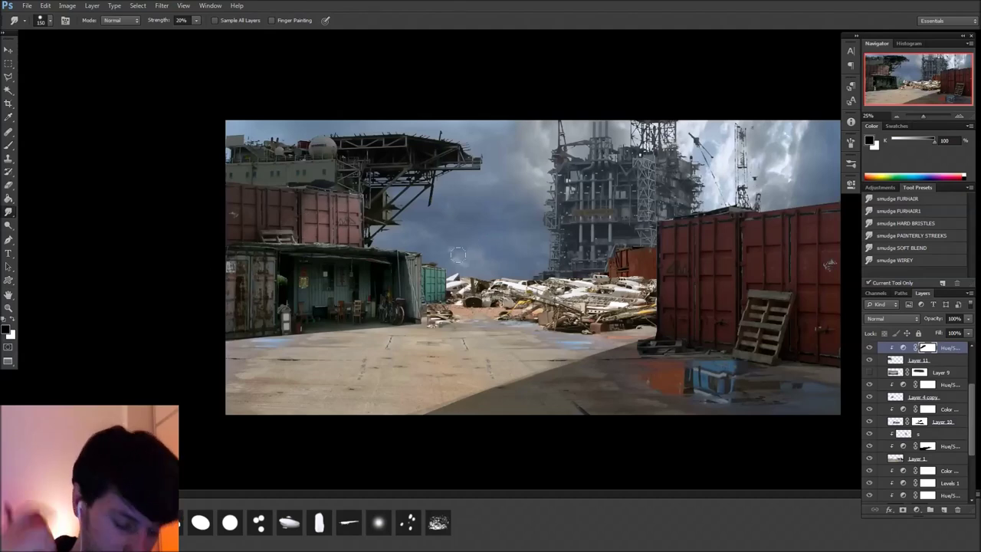
# Add a new layer named "s" clipped to the shelter (Layer 2) and set its blend mode to Multiply
pyautogui.press('v')
pyautogui.keyDown('ctrl'); pyautogui.click(436, 289); pyautogui.keyUp('ctrl')
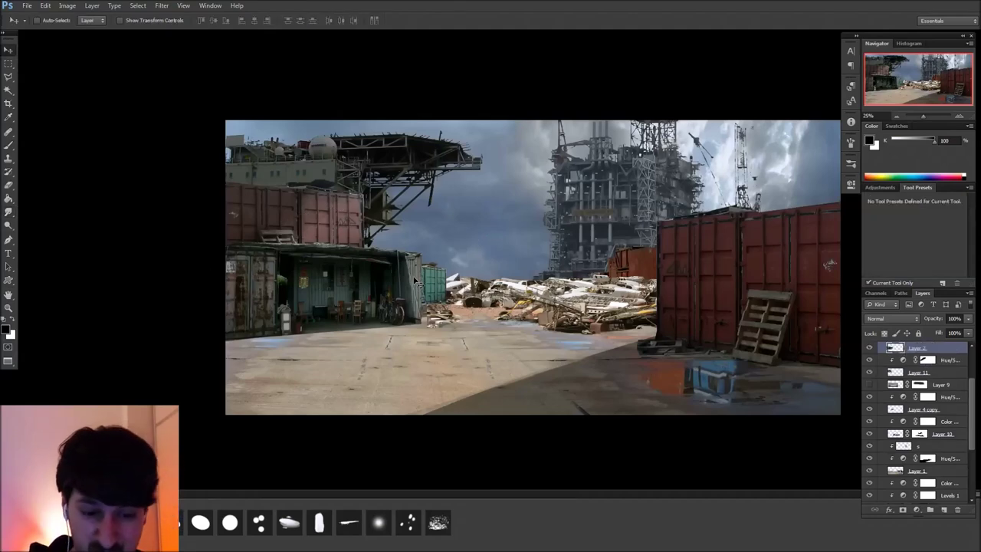
pyautogui.scroll(2, 962, 412)
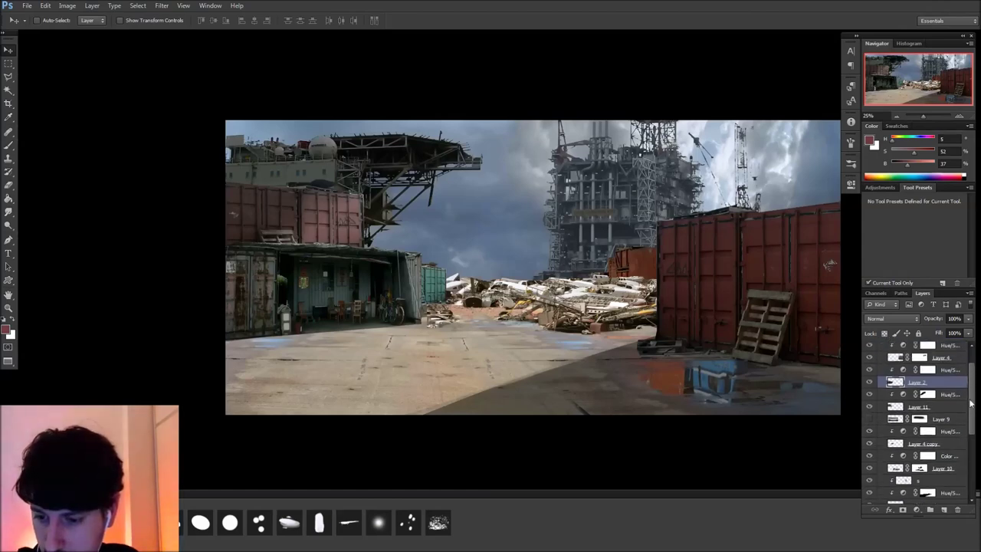
pyautogui.click(943, 509)
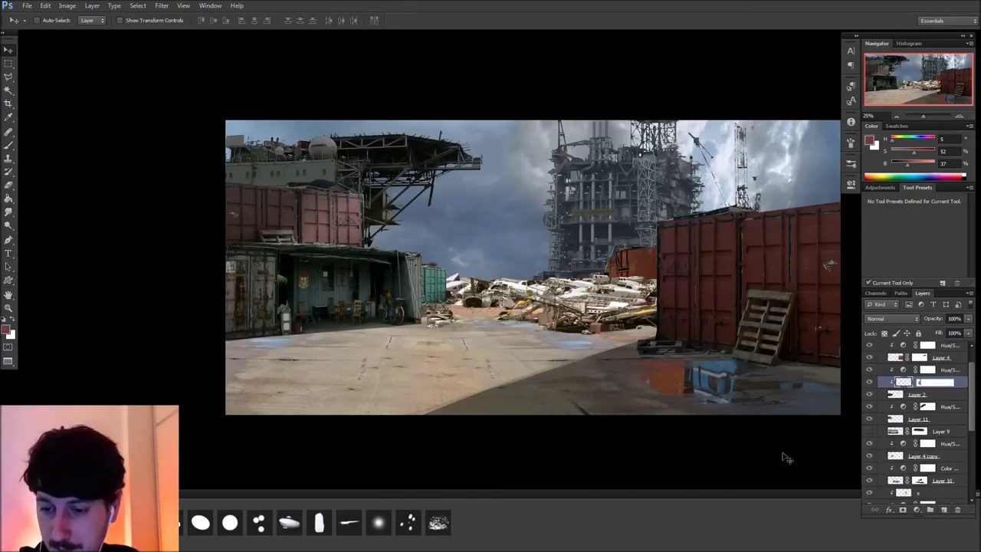
pyautogui.click(891, 318)
pyautogui.click(873, 87)
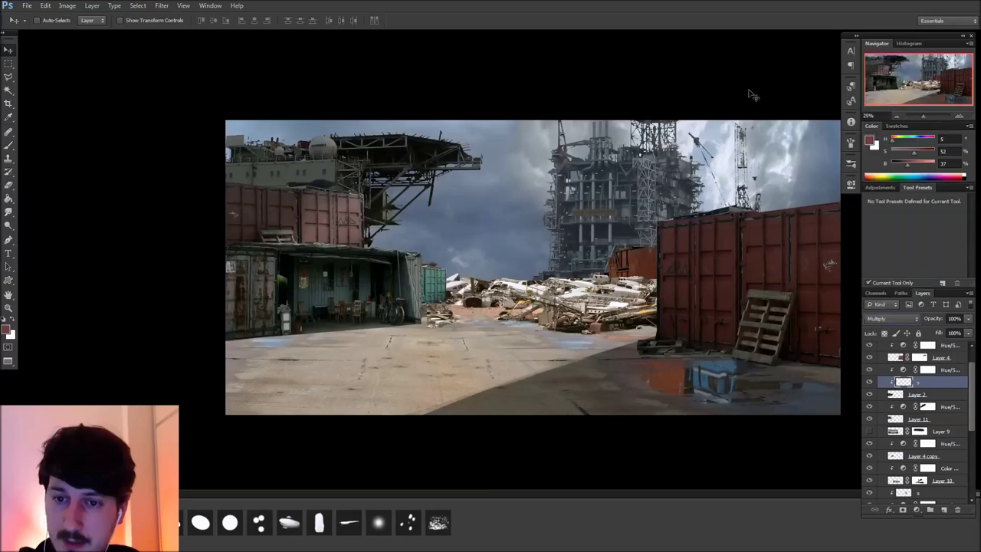
# Shade the shelter's interior and end wall on the Multiply layer at 60% opacity, using a near-black sampled from the shelter
pyautogui.moveTo(542, 257); pyautogui.dragTo(592, 269)
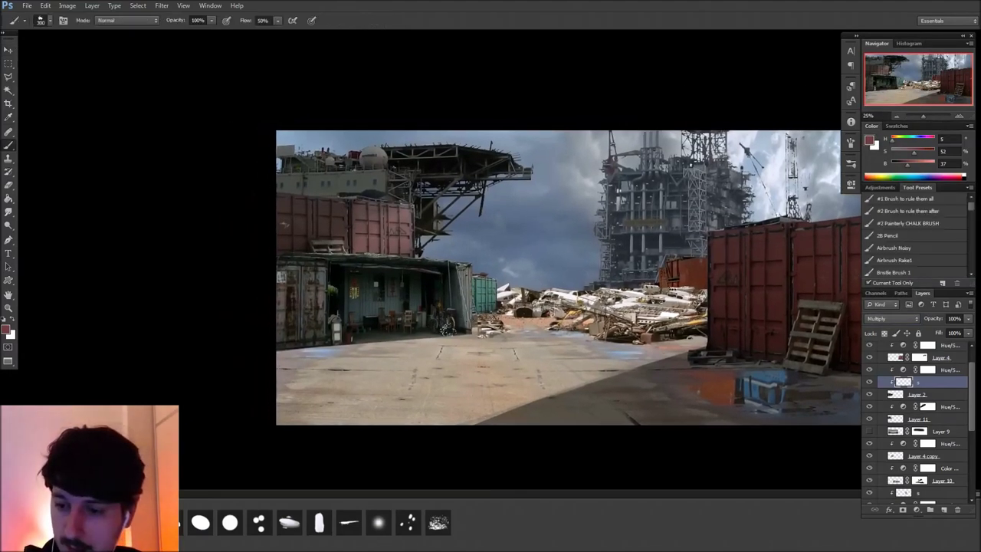
pyautogui.press('6')
pyautogui.press('b')
pyautogui.keyDown('alt'); pyautogui.click(444, 295); pyautogui.keyUp('alt')
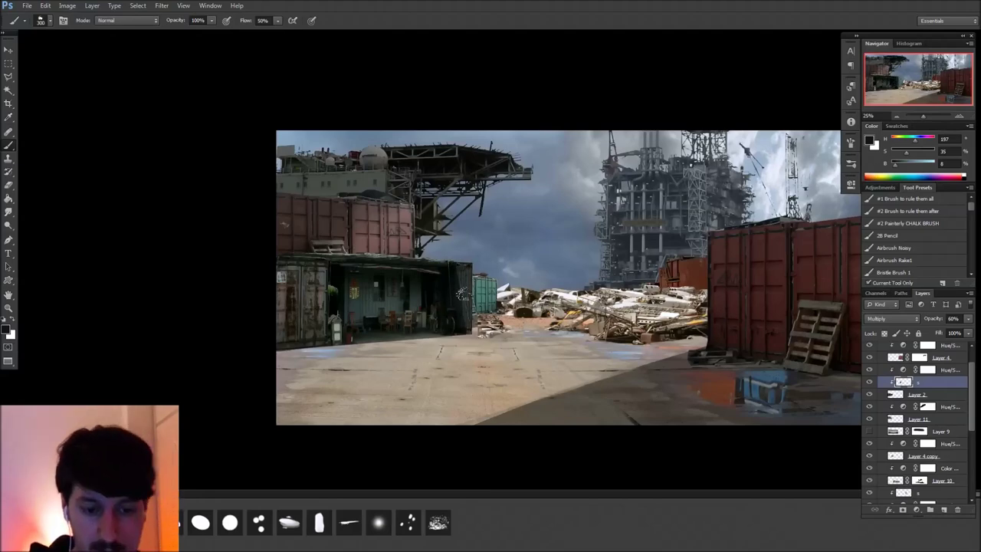
pyautogui.hscroll(-2, 607, 339)
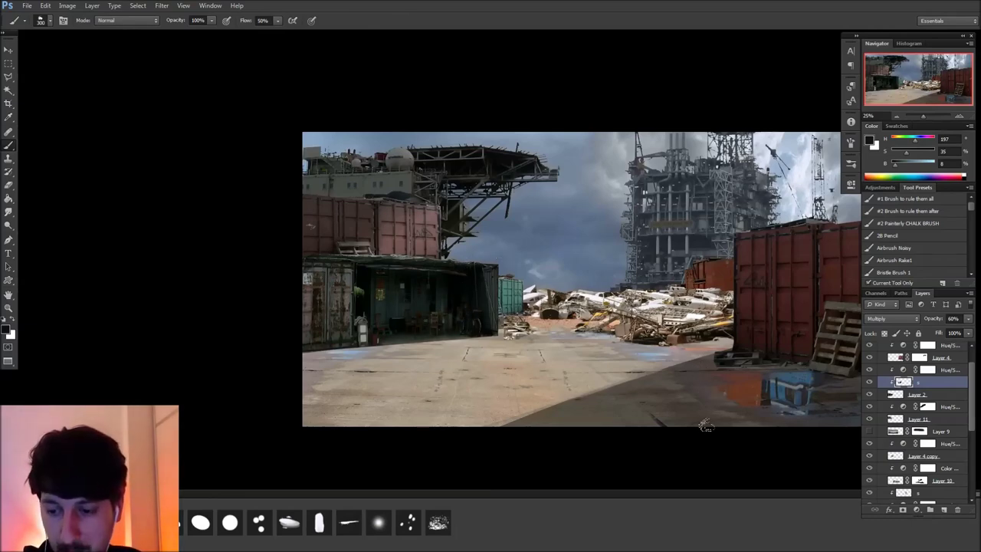
# Add a Levels adjustment clipped to the shelter above its Hue/Saturation and raise the output black level to 19
pyautogui.click(953, 371)
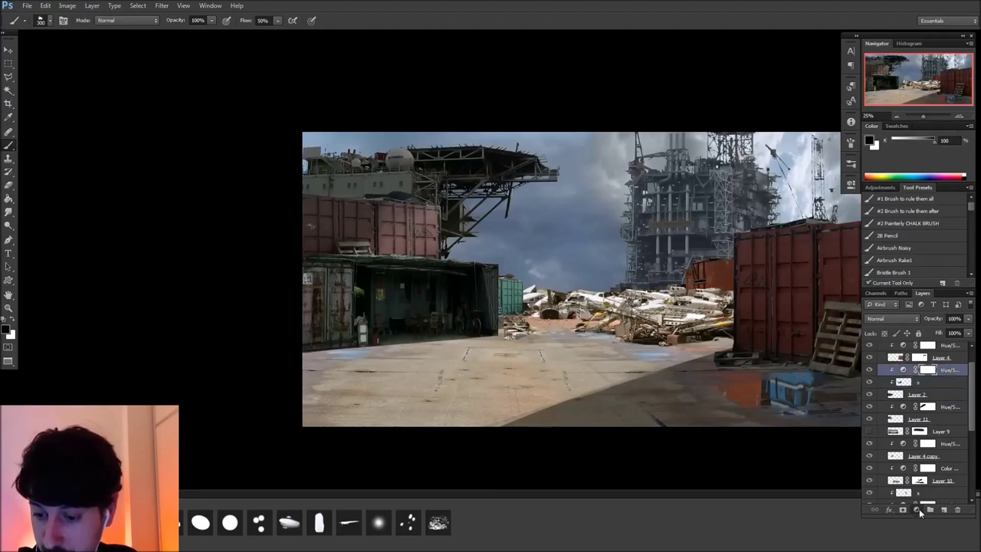
pyautogui.click(918, 509)
pyautogui.click(905, 336)
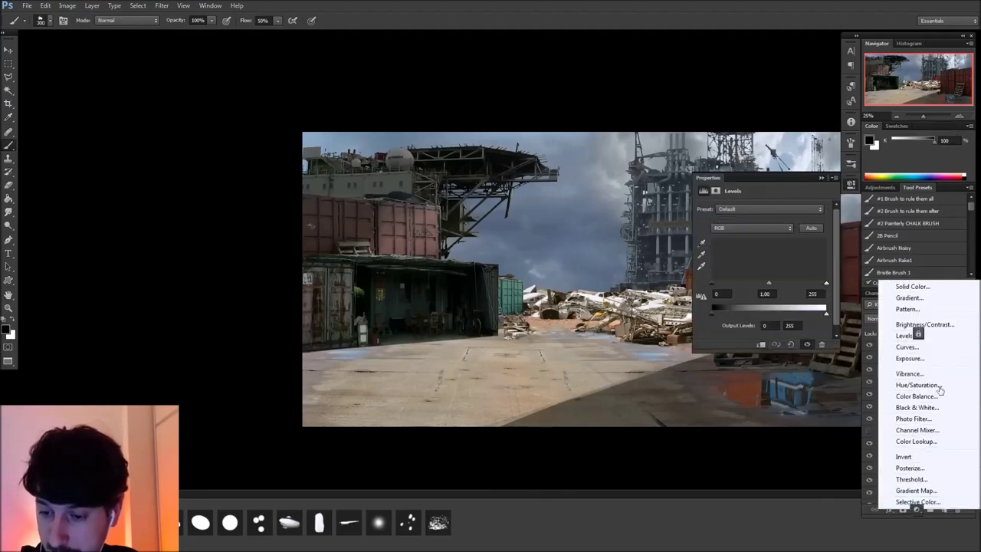
pyautogui.moveTo(720, 311); pyautogui.dragTo(718, 314)
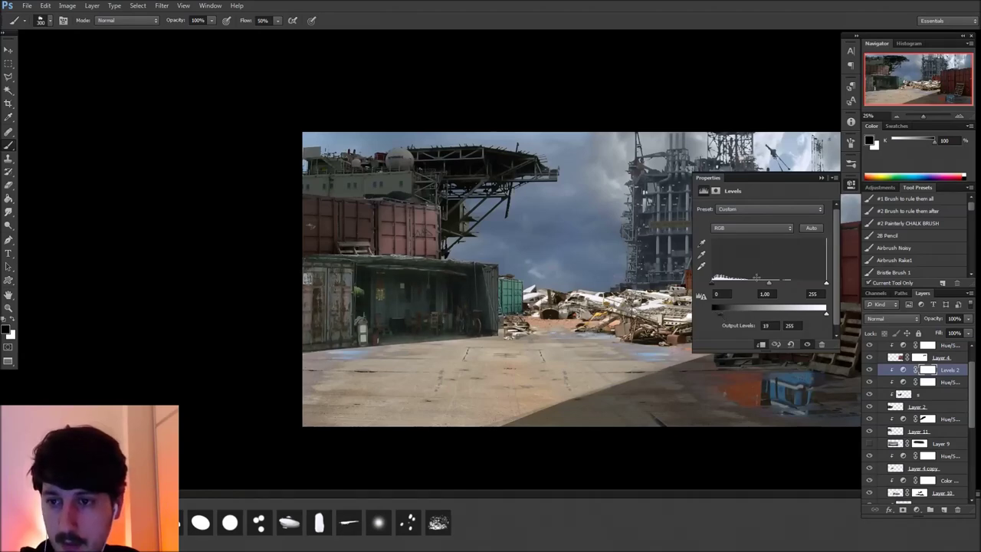
pyautogui.click(851, 186)
# Look through the photos in the Ref group for heavy machinery suited to the open yard
pyautogui.moveTo(689, 348); pyautogui.dragTo(581, 370)
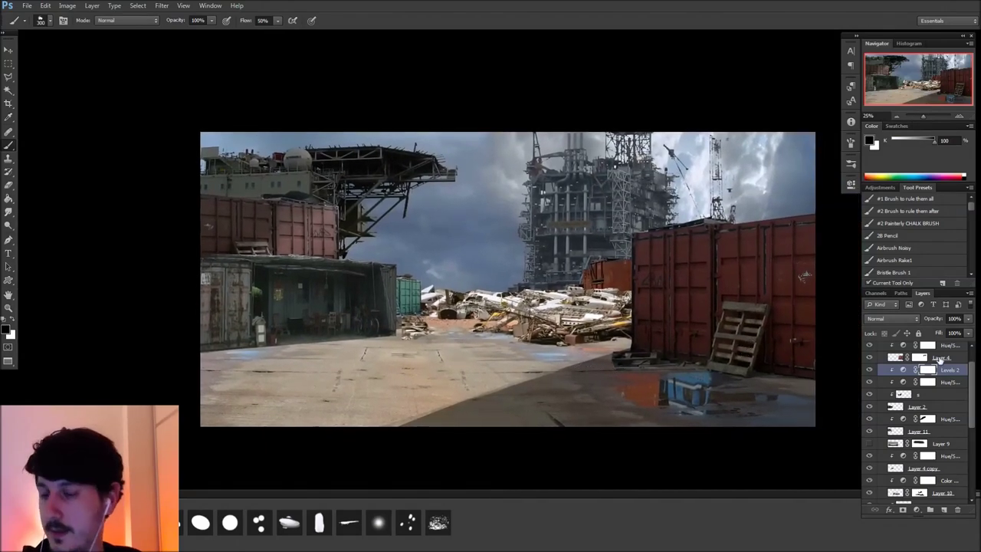
pyautogui.moveTo(970, 385); pyautogui.dragTo(959, 352)
pyautogui.click(868, 347)
pyautogui.click(881, 347)
pyautogui.click(869, 407)
pyautogui.click(868, 396)
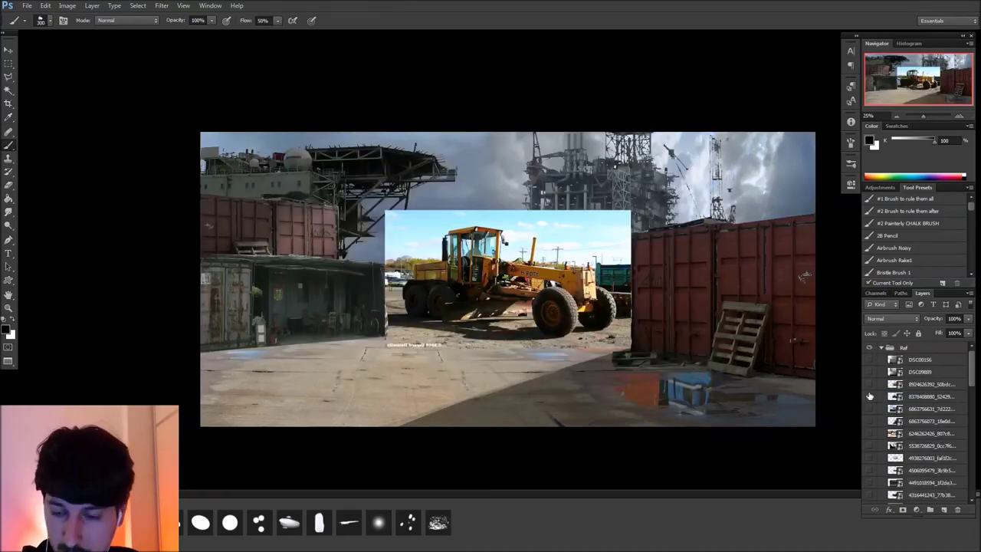
pyautogui.click(868, 396)
pyautogui.click(869, 384)
pyautogui.click(869, 384)
pyautogui.click(869, 372)
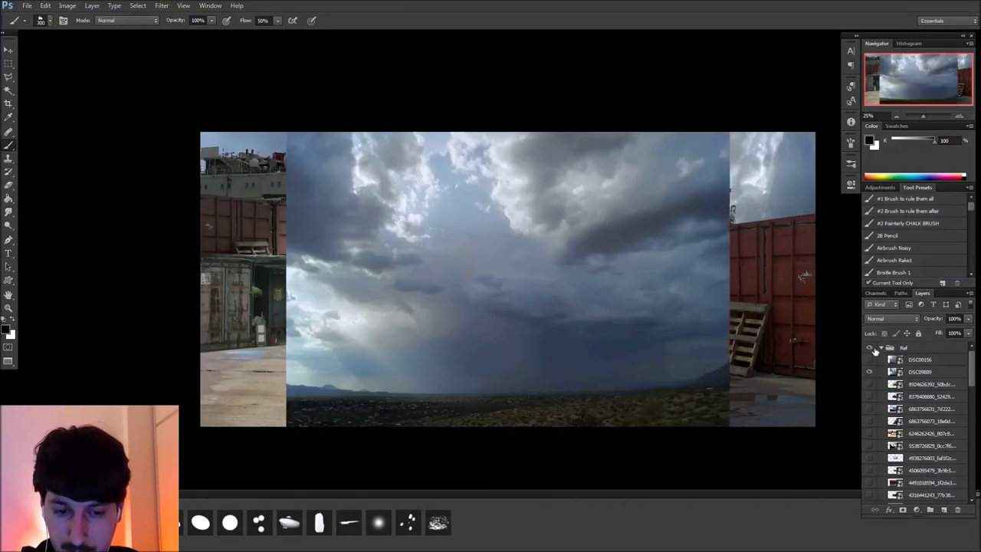
pyautogui.click(868, 373)
pyautogui.click(869, 384)
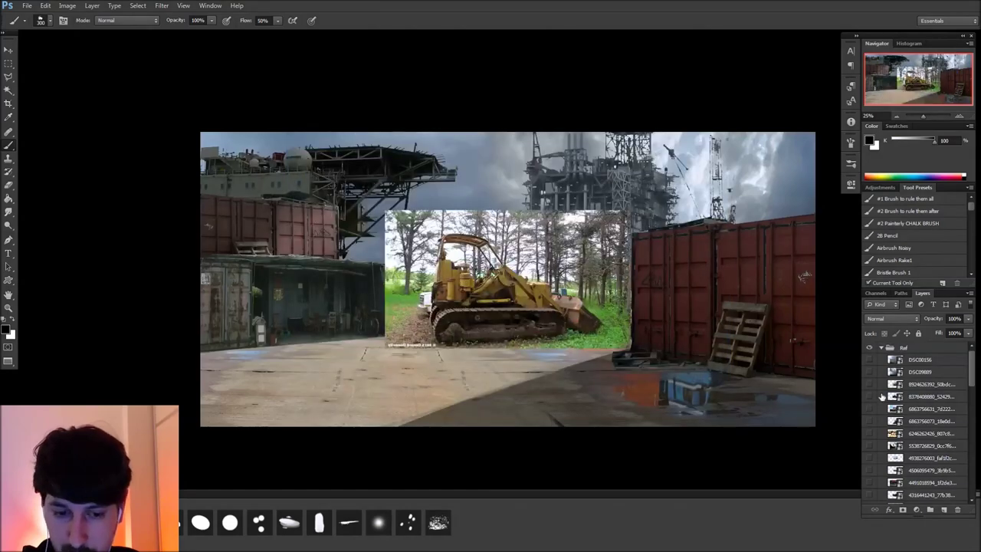
pyautogui.click(869, 383)
pyautogui.moveTo(970, 382); pyautogui.dragTo(967, 400)
pyautogui.click(869, 368)
pyautogui.click(869, 368)
pyautogui.click(868, 381)
pyautogui.click(869, 381)
pyautogui.click(869, 393)
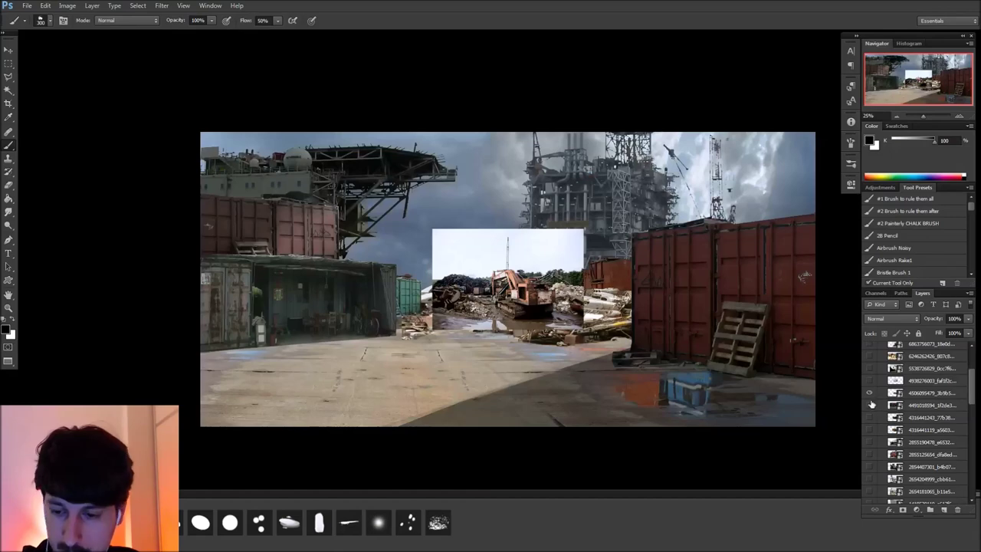
pyautogui.click(869, 405)
pyautogui.click(869, 393)
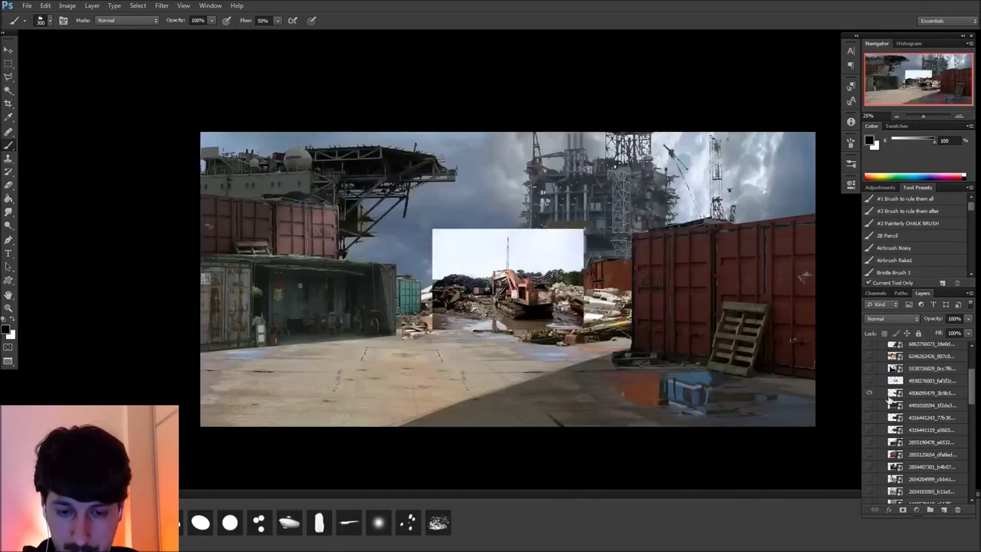
# Try the scrapyard excavator photo flipped horizontally and enlarged over most of the canvas, then hide it
pyautogui.click(923, 393)
pyautogui.hotkey('ctrl', 'shift', 'h')
pyautogui.hotkey('ctrl', 't')
pyautogui.moveTo(584, 229); pyautogui.dragTo(825, 67)
pyautogui.moveTo(796, 163); pyautogui.dragTo(594, 283)
pyautogui.moveTo(623, 187); pyautogui.dragTo(703, 134)
pyautogui.moveTo(639, 366); pyautogui.dragTo(646, 342)
pyautogui.press('Return')
pyautogui.press('v')
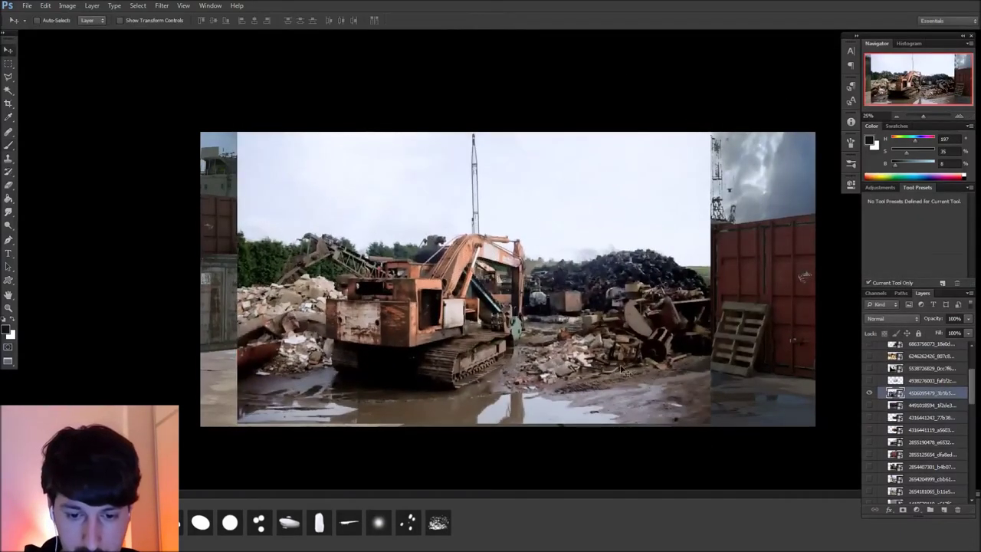
pyautogui.click(869, 392)
# Show the orange four-track vehicle reference photo, flip it horizontally and enlarge it over the scene
pyautogui.click(869, 405)
pyautogui.click(868, 405)
pyautogui.click(869, 417)
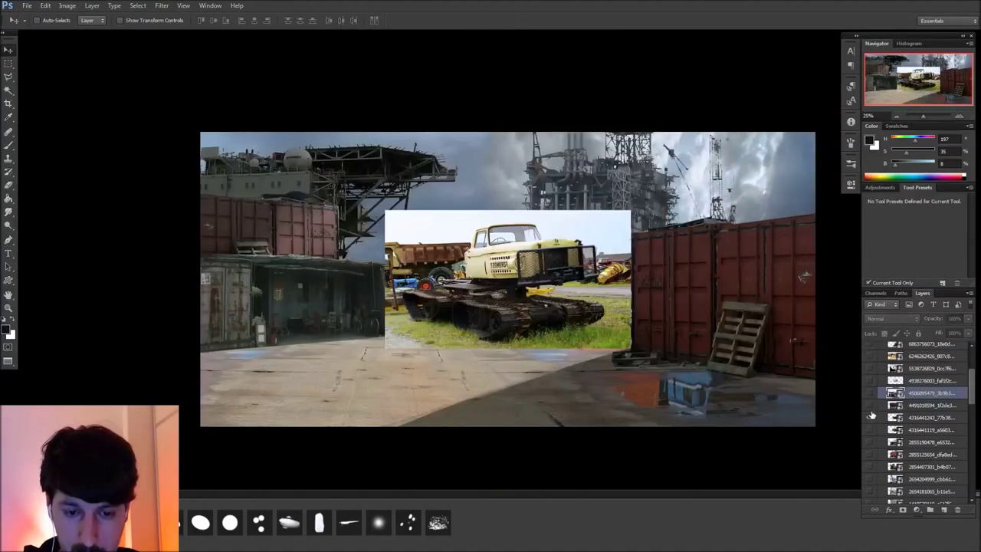
pyautogui.click(869, 420)
pyautogui.click(869, 431)
pyautogui.click(893, 430)
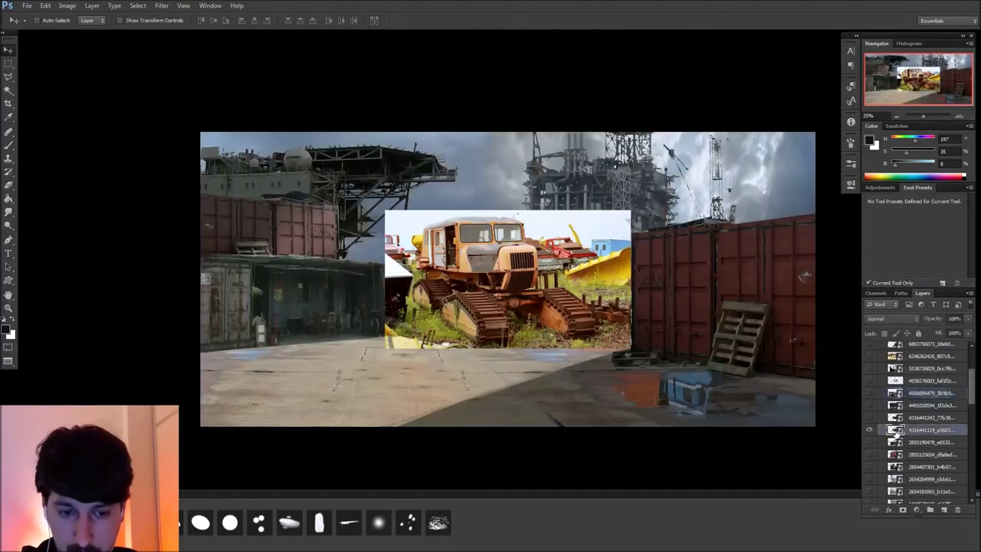
pyautogui.hotkey('ctrl', 'shift', 'h')
pyautogui.hotkey('ctrl', 't')
pyautogui.moveTo(631, 209); pyautogui.dragTo(781, 126)
pyautogui.moveTo(760, 268)
pyautogui.mouseDown()
pyautogui.moveTo(714, 291)
pyautogui.moveTo(571, 318)
pyautogui.mouseUp()
pyautogui.press('Return')
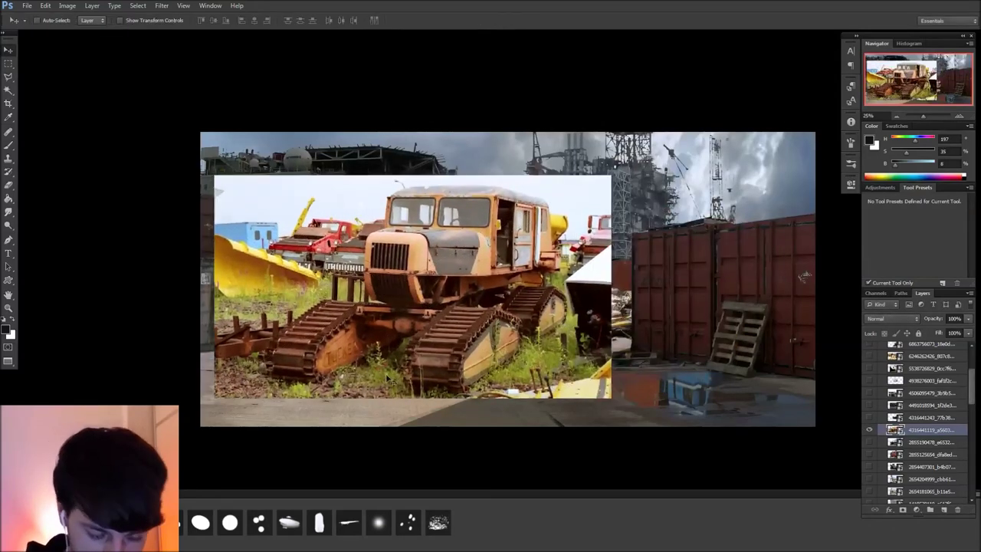
# Outline the orange vehicle, including its cab and tracks, with the Polygonal Lasso
pyautogui.press('l')
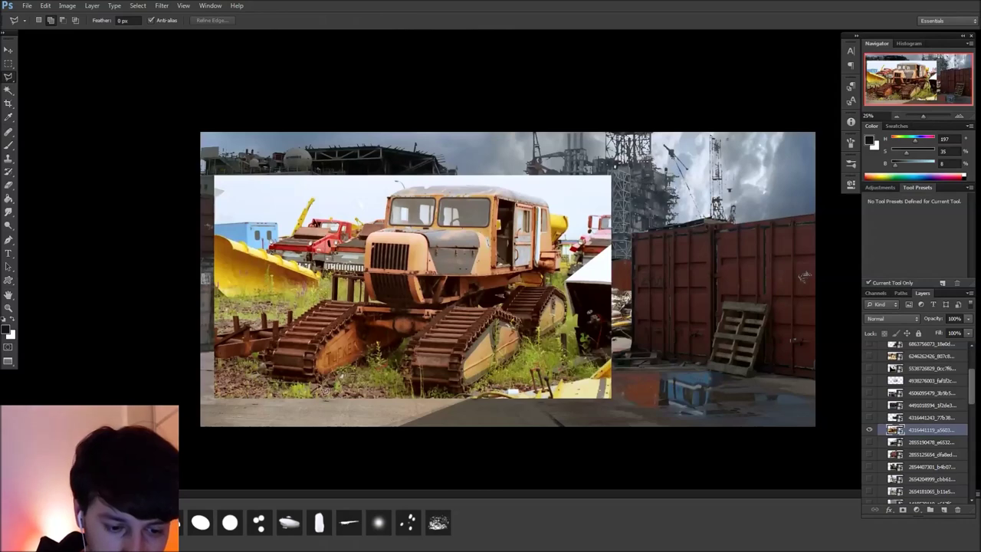
pyautogui.click(412, 350)
pyautogui.click(404, 366)
pyautogui.click(405, 384)
pyautogui.click(461, 397)
pyautogui.moveTo(513, 372)
pyautogui.mouseDown()
pyautogui.moveTo(550, 345)
pyautogui.moveTo(573, 305)
pyautogui.moveTo(549, 286)
pyautogui.mouseUp()
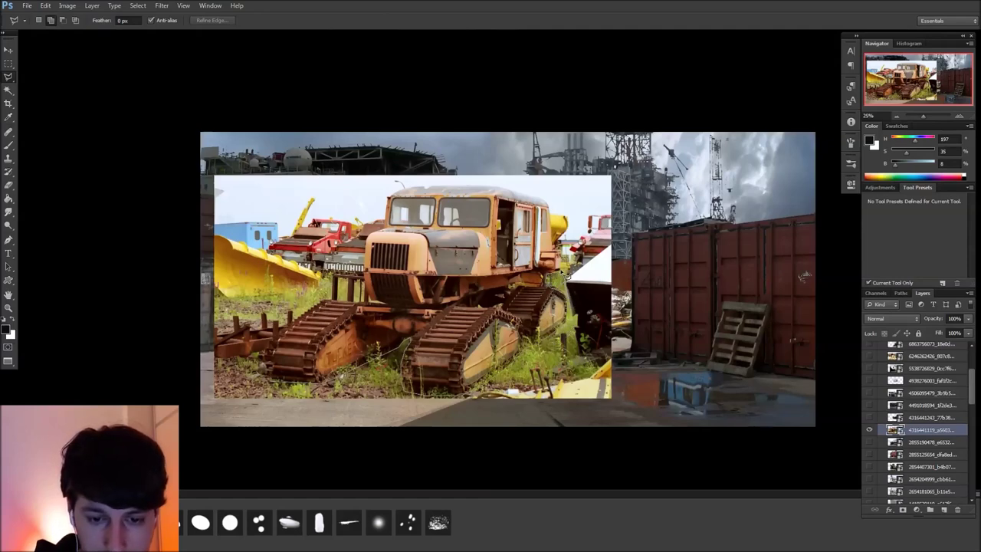
pyautogui.moveTo(571, 226)
pyautogui.mouseDown()
pyautogui.moveTo(554, 184)
pyautogui.moveTo(397, 173)
pyautogui.moveTo(382, 239)
pyautogui.mouseUp()
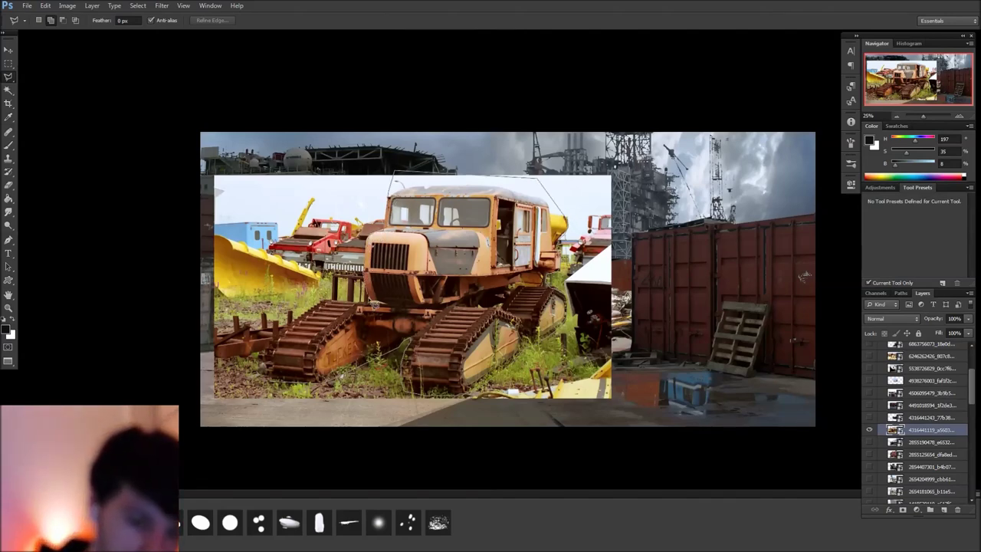
pyautogui.moveTo(394, 311); pyautogui.dragTo(368, 308)
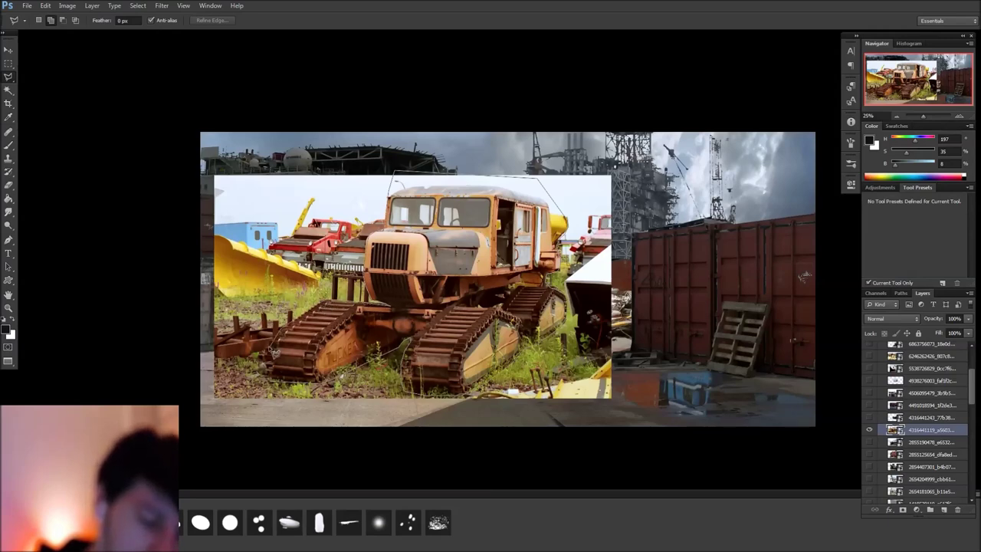
pyautogui.moveTo(275, 387); pyautogui.dragTo(277, 384)
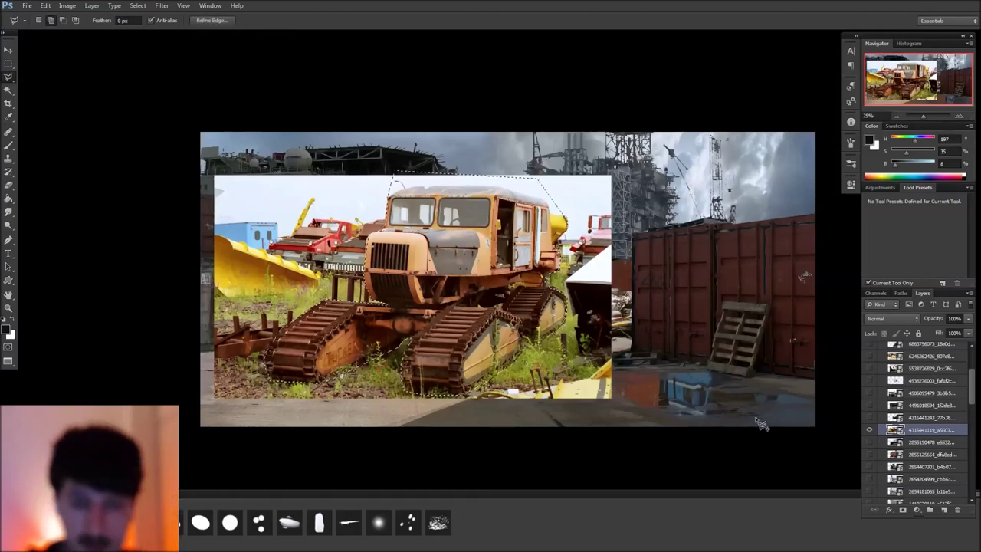
# Hide the Ref group and paste the outlined vehicle as a new layer at the top of the Base group
pyautogui.moveTo(973, 379); pyautogui.dragTo(972, 354)
pyautogui.click(881, 348)
pyautogui.click(868, 348)
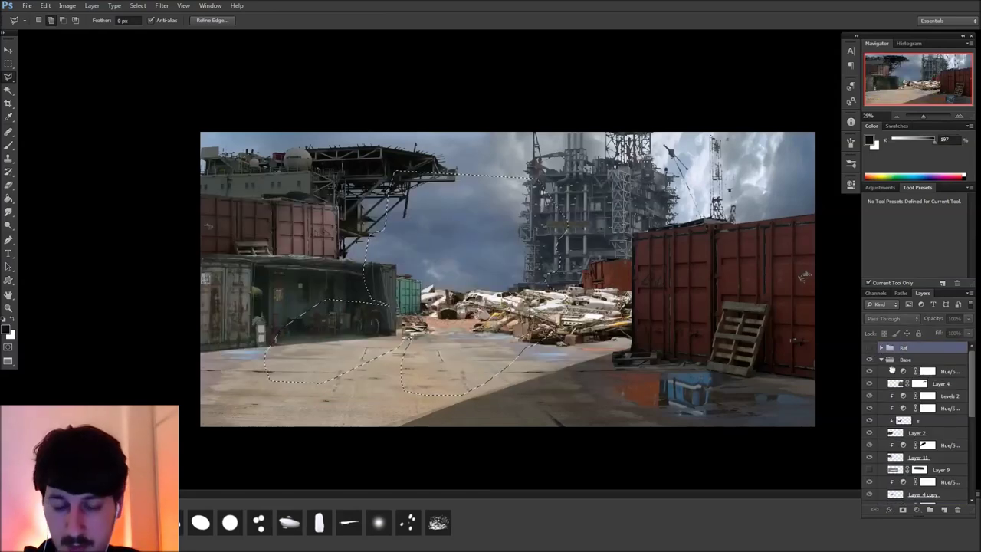
pyautogui.click(907, 371)
pyautogui.hotkey('ctrl', 'v')
# Remove the white sky around the pasted vehicle's cab roof with the Magic Wand and clear the selection
pyautogui.press('w')
pyautogui.click(622, 200)
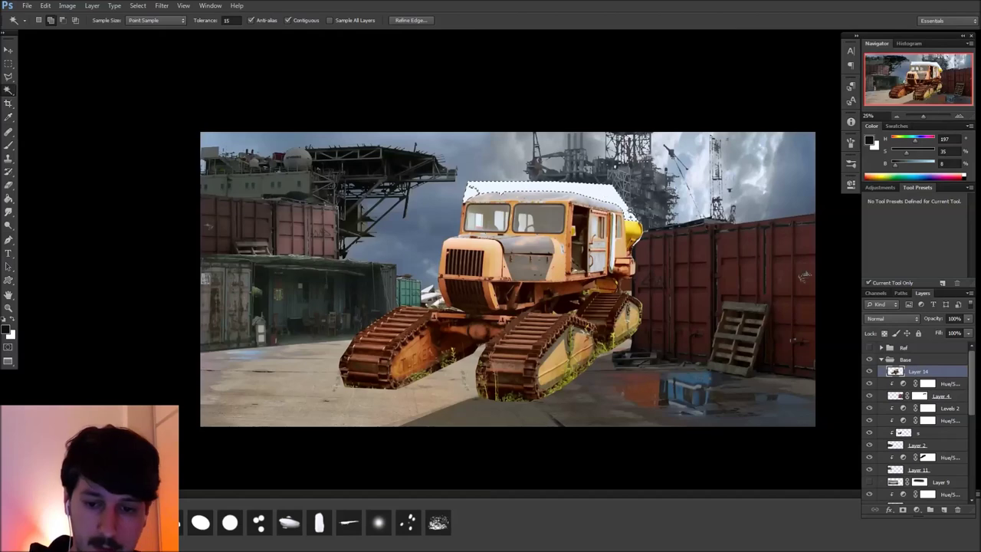
pyautogui.hotkey('ctrl', 'shift', 'i')
pyautogui.hotkey('ctrl', 'shift', 'i')
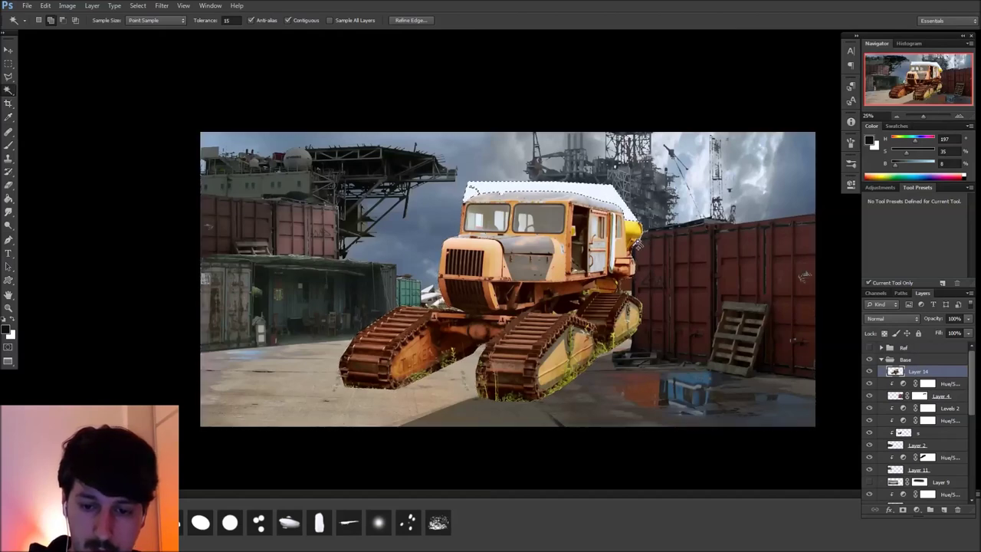
pyautogui.hotkey('ctrl', 'd')
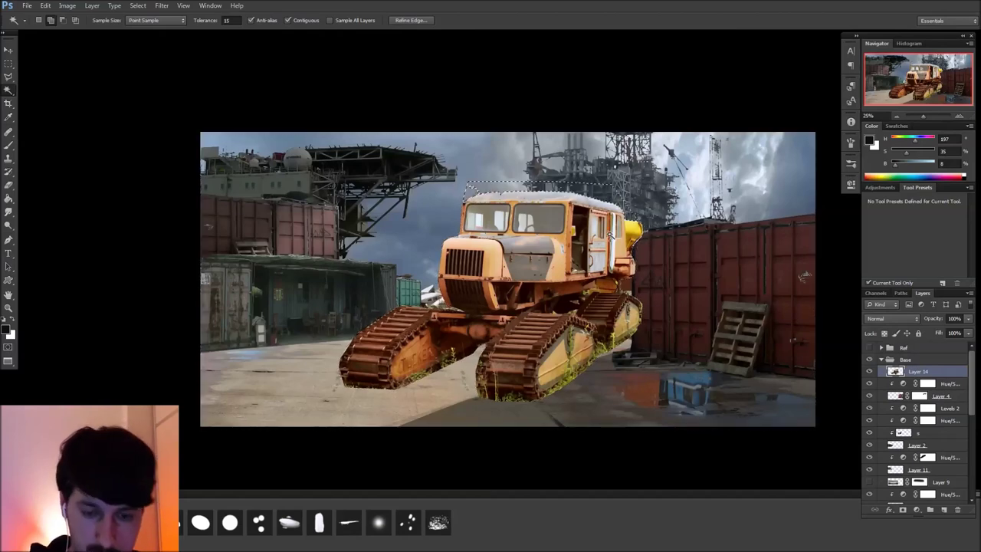
# Shrink the orange vehicle to about 78% height and place it in the yard beside the large red containers
pyautogui.press('v')
pyautogui.moveTo(611, 236); pyautogui.dragTo(504, 255)
pyautogui.hotkey('ctrl', 't')
pyautogui.moveTo(539, 205); pyautogui.dragTo(598, 242)
pyautogui.moveTo(580, 297); pyautogui.dragTo(591, 301)
pyautogui.moveTo(627, 232)
pyautogui.mouseDown()
pyautogui.moveTo(599, 251)
pyautogui.moveTo(615, 239)
pyautogui.mouseUp()
pyautogui.moveTo(379, 324); pyautogui.dragTo(437, 323)
pyautogui.moveTo(573, 327); pyautogui.dragTo(638, 323)
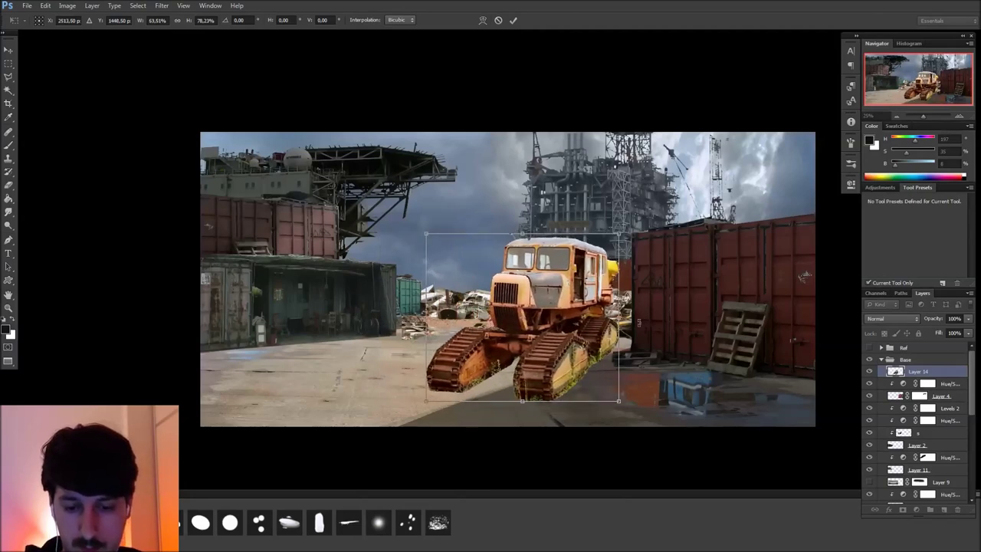
pyautogui.moveTo(426, 319); pyautogui.dragTo(412, 318)
pyautogui.press('Return')
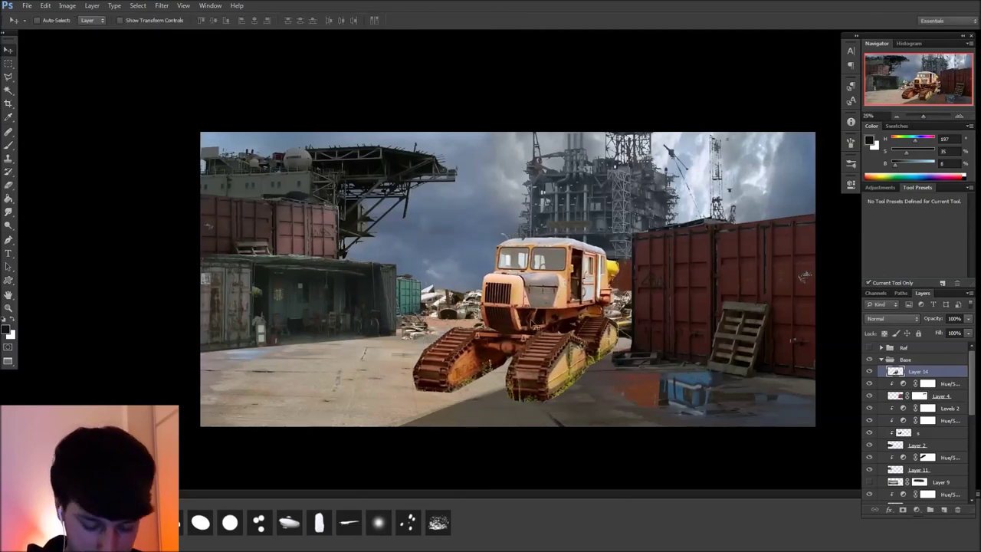
# Lasso the vehicle's upper cab and delete it, keeping the hood, chassis and tracks
pyautogui.press('l')
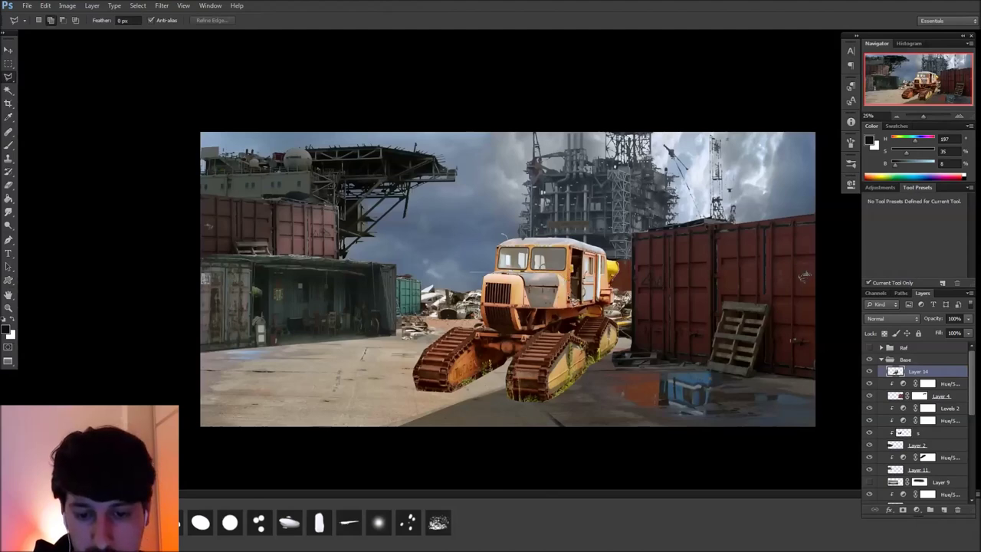
pyautogui.moveTo(635, 289)
pyautogui.mouseDown()
pyautogui.moveTo(475, 224)
pyautogui.moveTo(462, 259)
pyautogui.moveTo(505, 312)
pyautogui.moveTo(461, 271)
pyautogui.mouseUp()
pyautogui.press('Delete')
pyautogui.hotkey('ctrl', 'd')
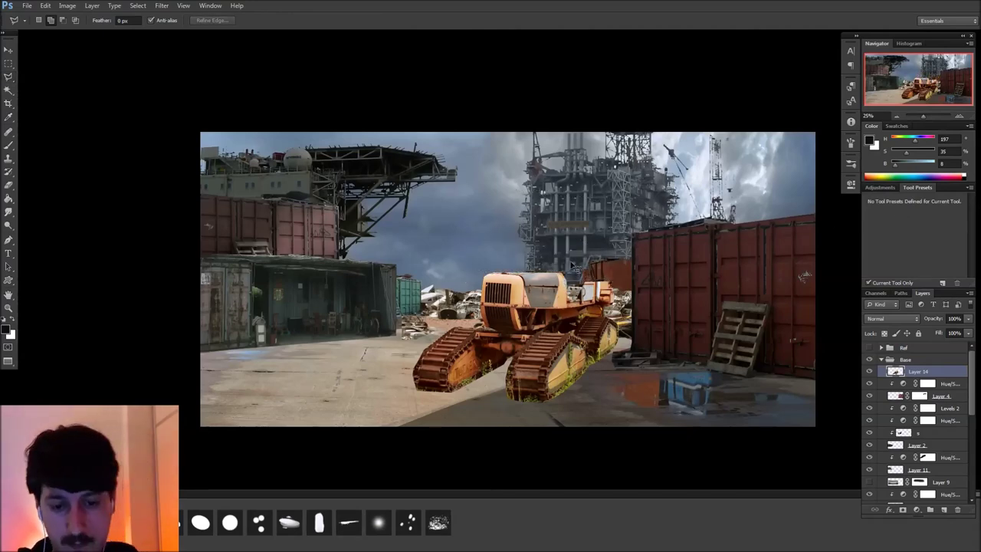
# Scale the cabless vehicle to about 115% width and 80% height, and flip it horizontally
pyautogui.hotkey('ctrl', 't')
pyautogui.moveTo(520, 269); pyautogui.dragTo(520, 295)
pyautogui.moveTo(623, 382); pyautogui.dragTo(657, 383)
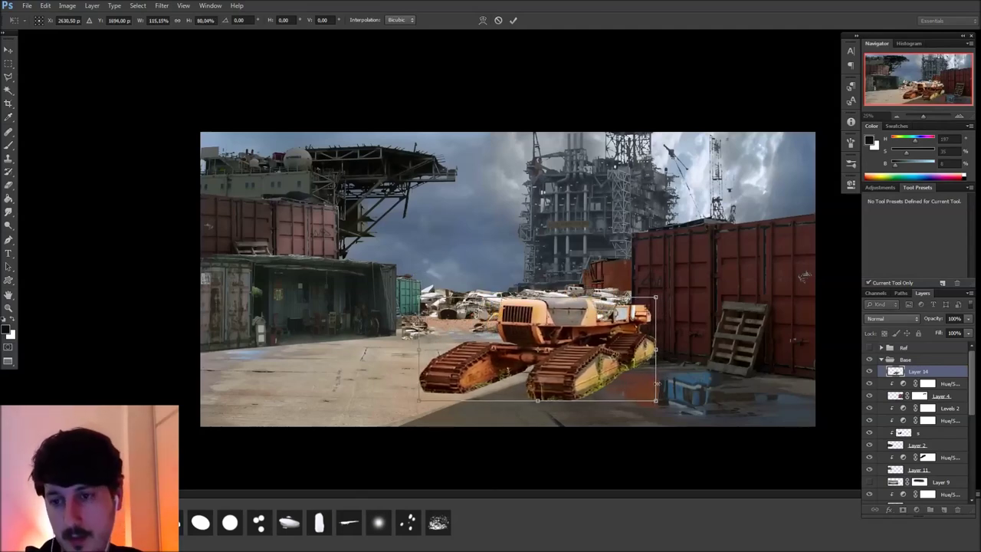
pyautogui.press('Return')
pyautogui.press('v')
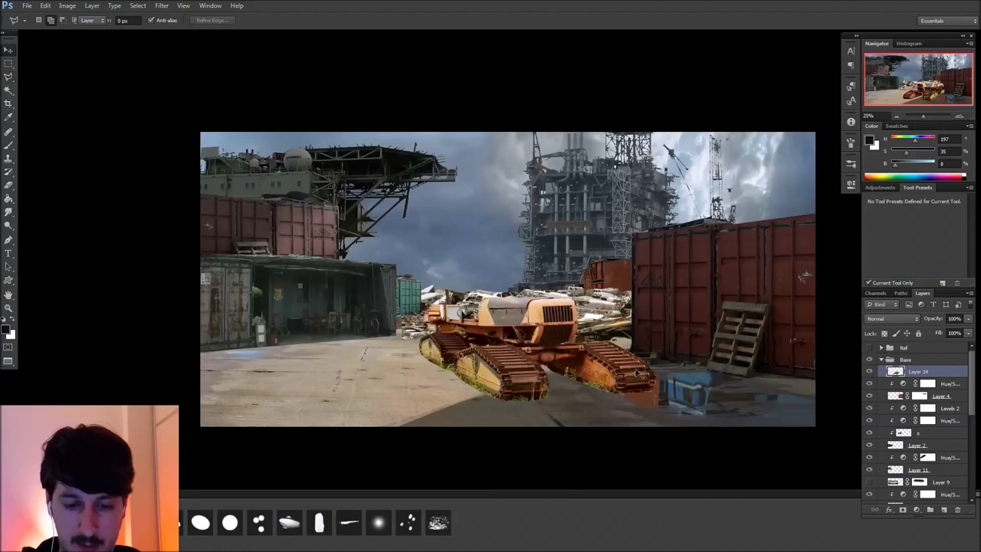
# Move the cabless tracked vehicle to the foreground in front of the green-roofed shelter, partly beyond the canvas edge
pyautogui.moveTo(636, 381)
pyautogui.mouseDown()
pyautogui.moveTo(416, 402)
pyautogui.moveTo(380, 392)
pyautogui.moveTo(407, 388)
pyautogui.mouseUp()
pyautogui.hotkey('ctrl', 't')
pyautogui.moveTo(419, 352); pyautogui.dragTo(377, 353)
pyautogui.press('Return')
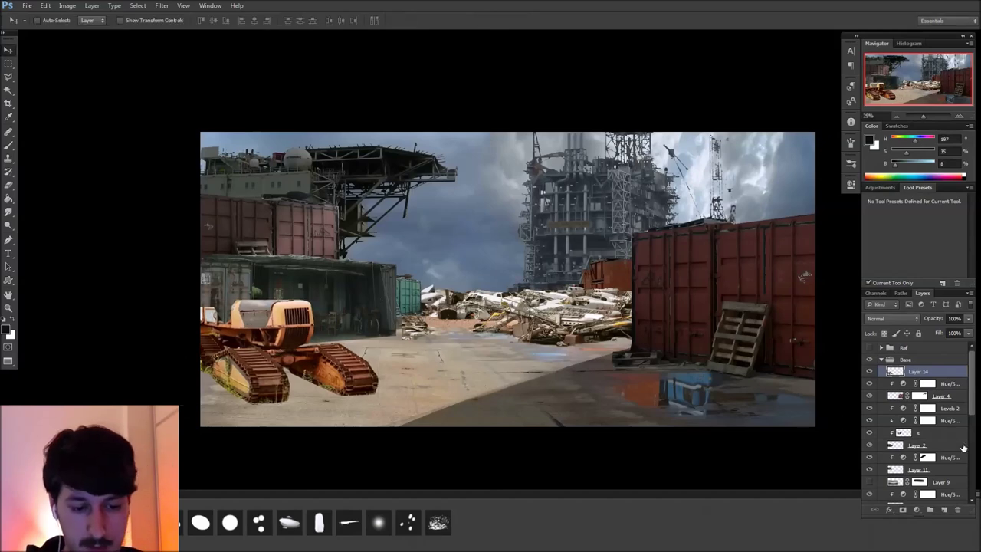
pyautogui.click(916, 509)
pyautogui.click(917, 503)
pyautogui.hotkey('ctrl', 'z')
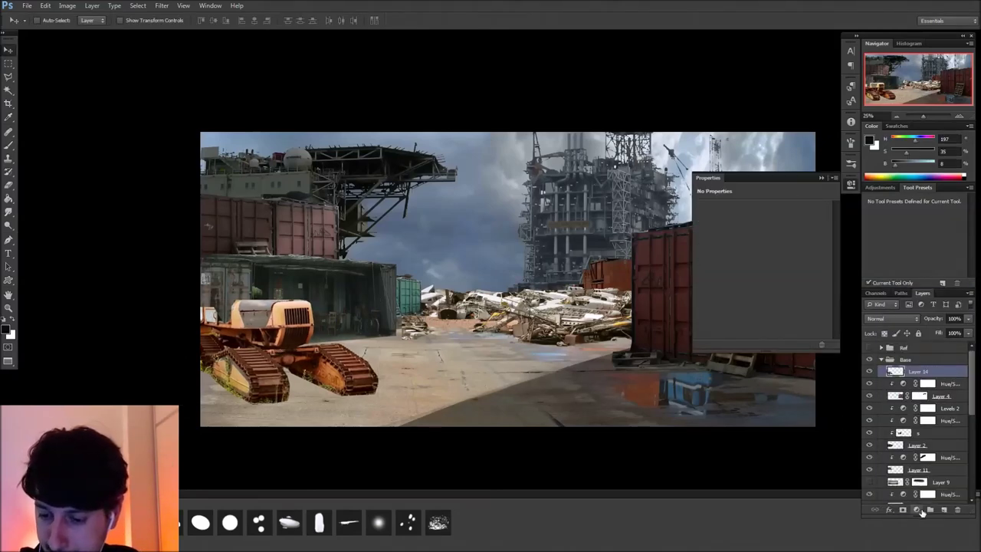
# Add a Hue/Saturation adjustment clipped to the vehicle layer and use it to darken and mute the orange paint
pyautogui.click(916, 510)
pyautogui.click(917, 385)
pyautogui.moveTo(762, 268); pyautogui.dragTo(725, 290)
pyautogui.click(850, 187)
# Mask the vehicle's darkening with black on a size 300 Airbrush Noisy brush over the hood front and the track nearest the yard's centre
pyautogui.press('b')
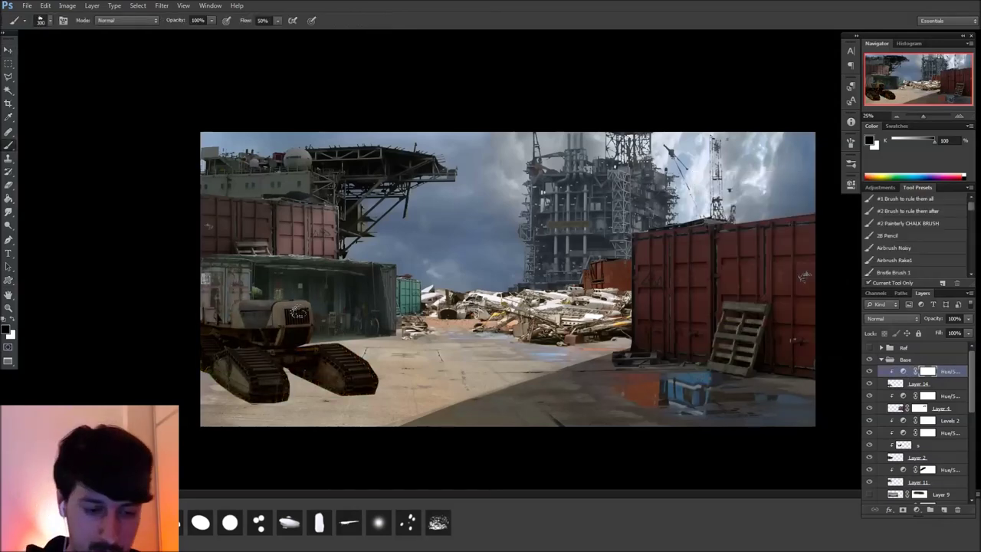
pyautogui.click(889, 247)
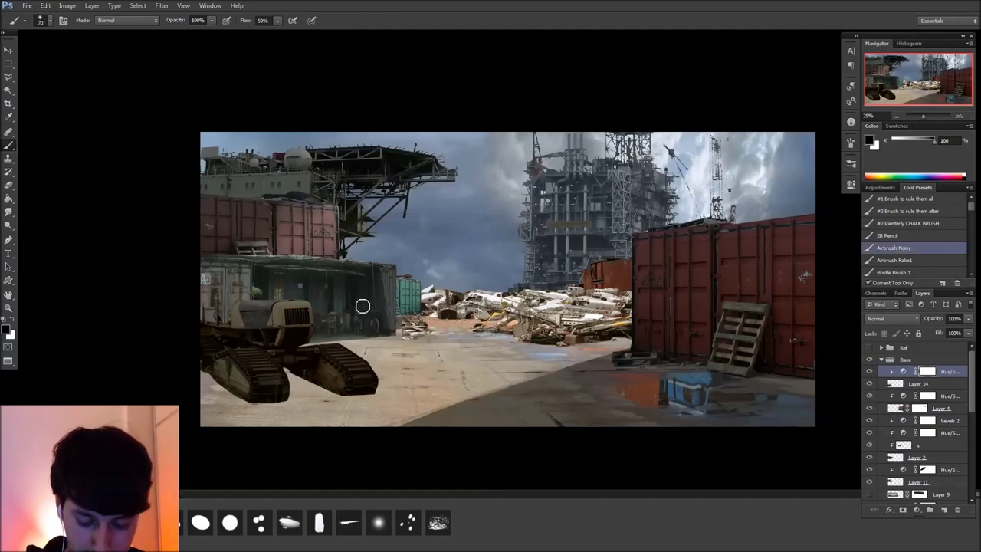
pyautogui.press(']')
pyautogui.press(']')
pyautogui.press(']')
pyautogui.press(']')
pyautogui.press(']')
pyautogui.press(']')
pyautogui.press(']')
pyautogui.press(']')
pyautogui.press(']')
pyautogui.moveTo(299, 309)
pyautogui.mouseDown()
pyautogui.moveTo(274, 305)
pyautogui.moveTo(346, 354)
pyautogui.mouseUp()
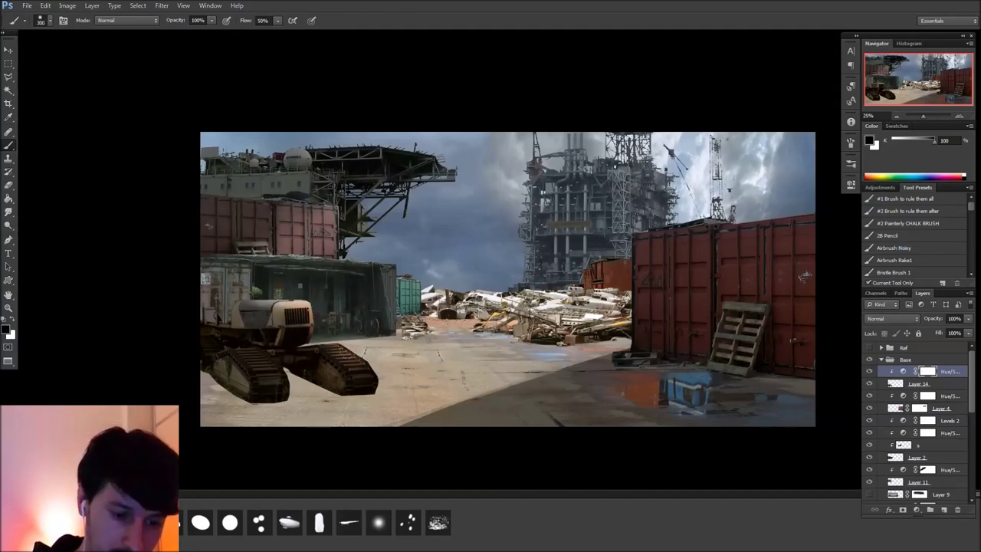
pyautogui.moveTo(239, 306)
pyautogui.mouseDown()
pyautogui.moveTo(265, 303)
pyautogui.moveTo(273, 314)
pyautogui.mouseUp()
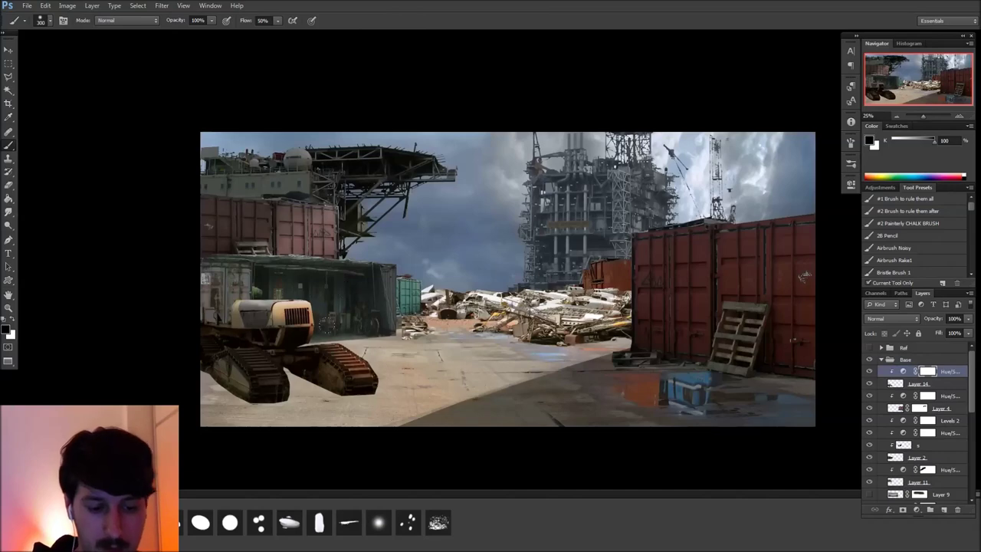
pyautogui.press('x')
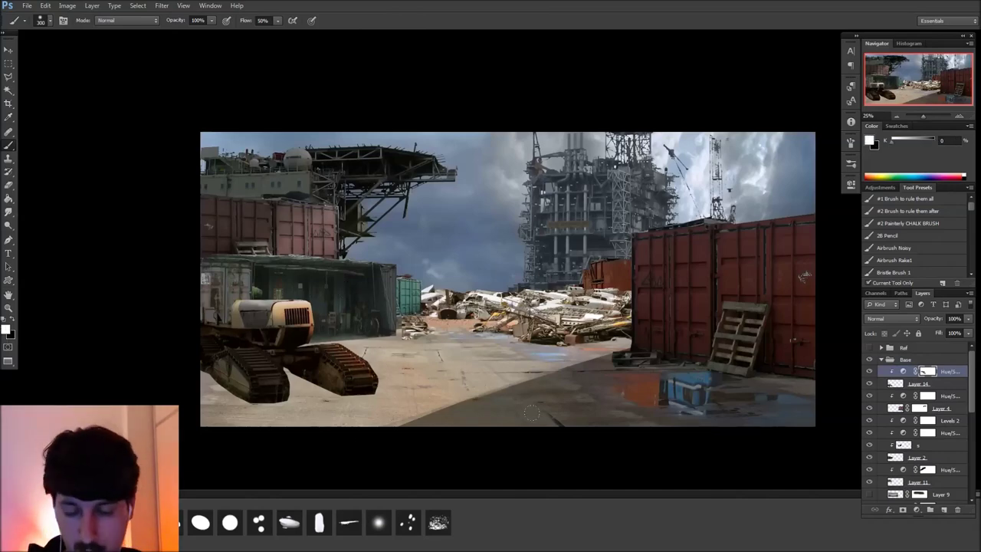
# Ready a textured brush with black on the mask of the Hue/Saturation adjustment directly above Layer 1
pyautogui.scroll(-5, 974, 406)
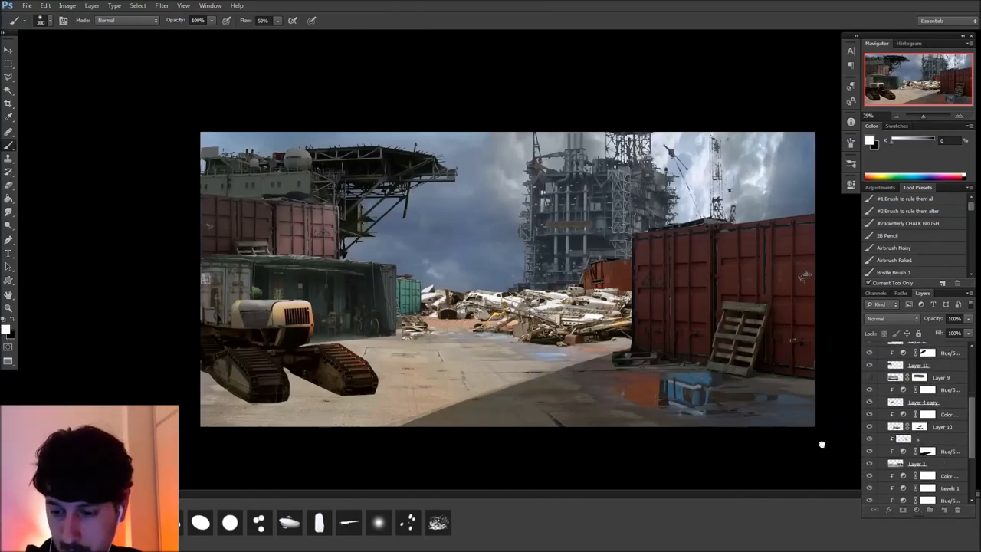
pyautogui.click(946, 451)
pyautogui.click(170, 523)
pyautogui.press('x')
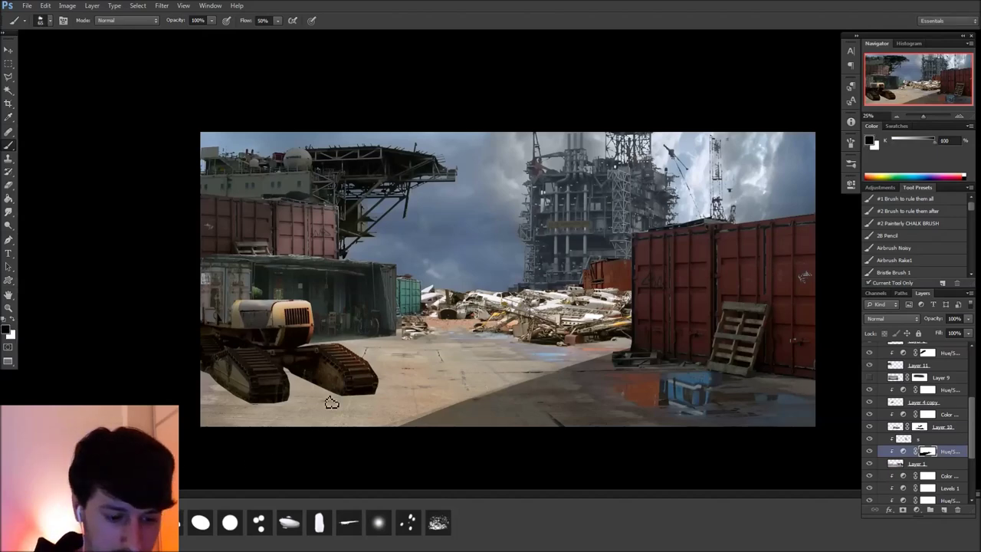
# Refine the ground Hue/Saturation layer mask with the brush enlarged to 300, shaping the shadow around and beneath the excavator's tracks
pyautogui.press('x')
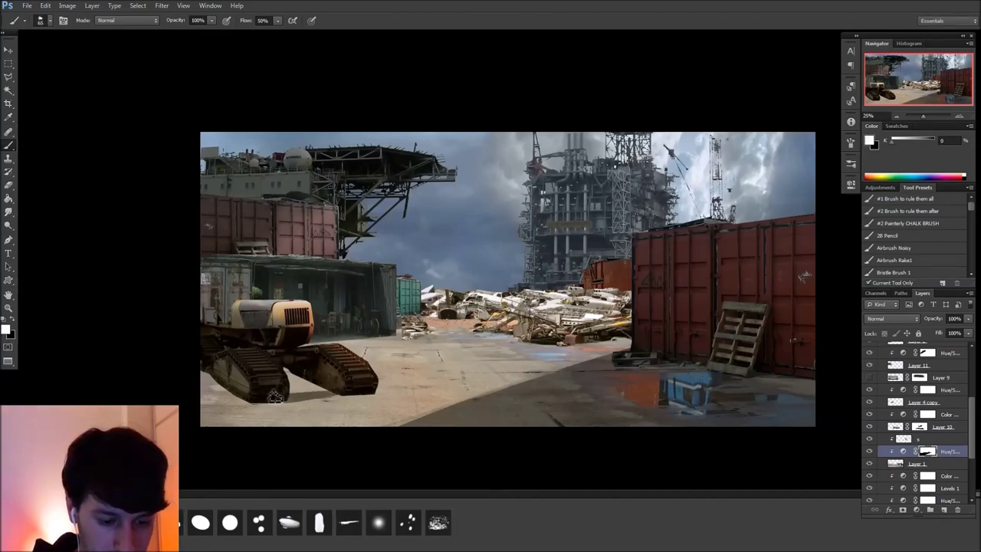
pyautogui.press(']')
pyautogui.press(']')
pyautogui.press(']')
pyautogui.press(']')
pyautogui.press(']')
pyautogui.press(']')
pyautogui.press(']')
pyautogui.press(']')
pyautogui.press(']')
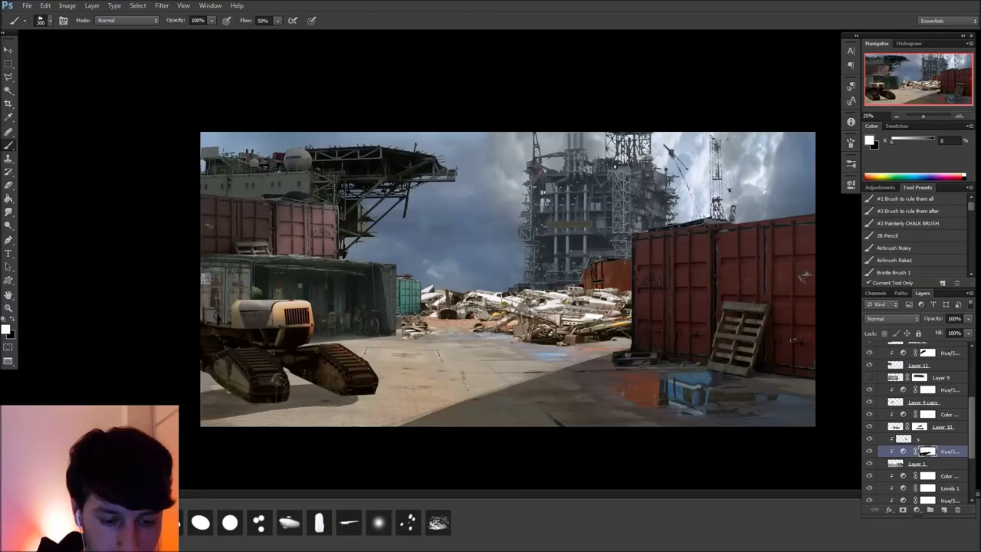
pyautogui.press('x')
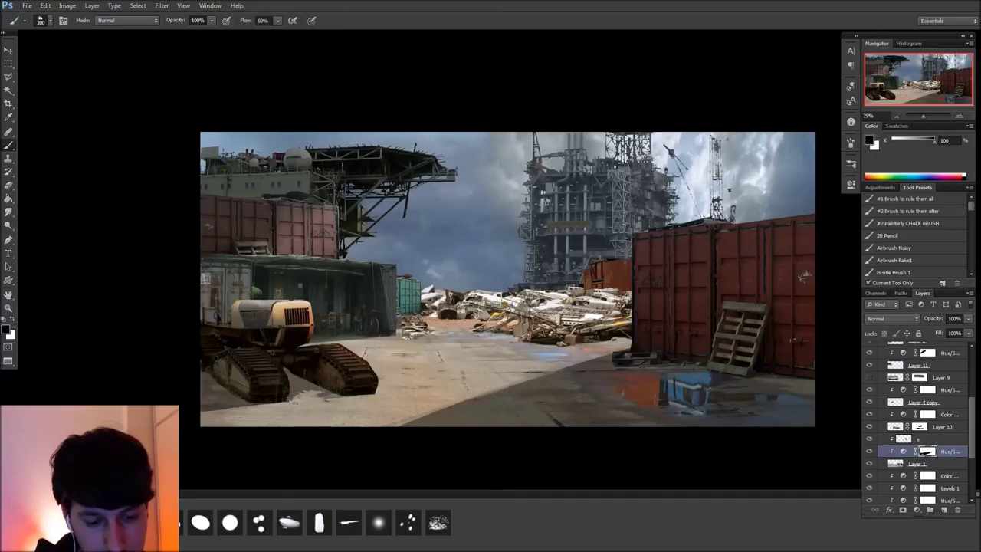
pyautogui.press('x')
pyautogui.moveTo(336, 395)
pyautogui.mouseDown()
pyautogui.moveTo(307, 390)
pyautogui.moveTo(304, 407)
pyautogui.mouseUp()
pyautogui.press('x')
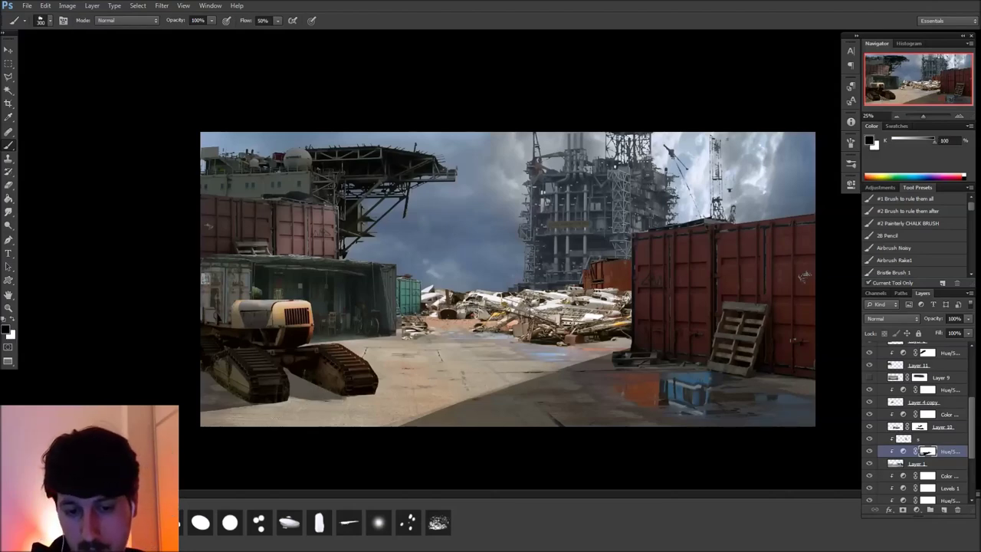
# Add a clipped Hue/Saturation adjustment to the rubble pile's layer and lower its lightness to darken the debris
pyautogui.press('v')
pyautogui.keyDown('ctrl'); pyautogui.click(620, 342); pyautogui.keyUp('ctrl')
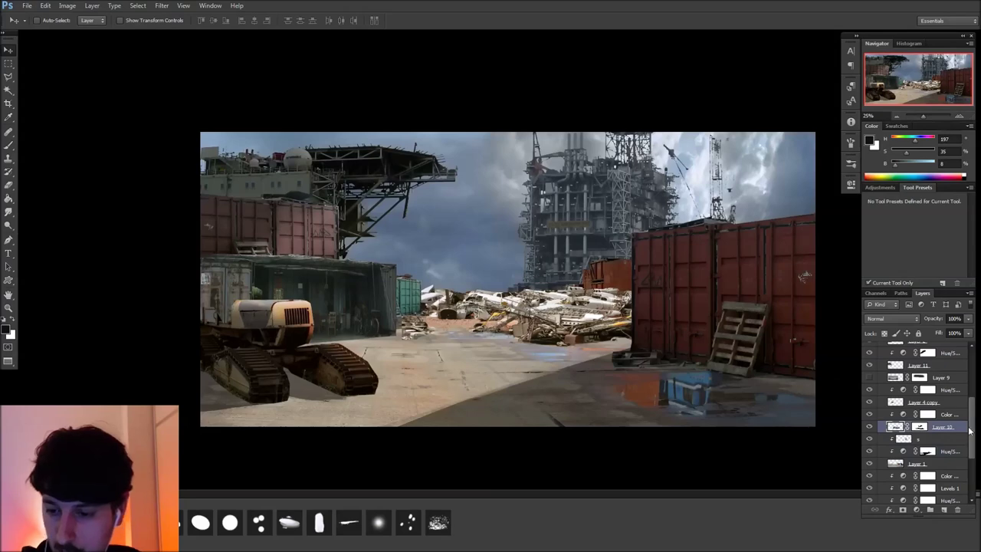
pyautogui.click(917, 509)
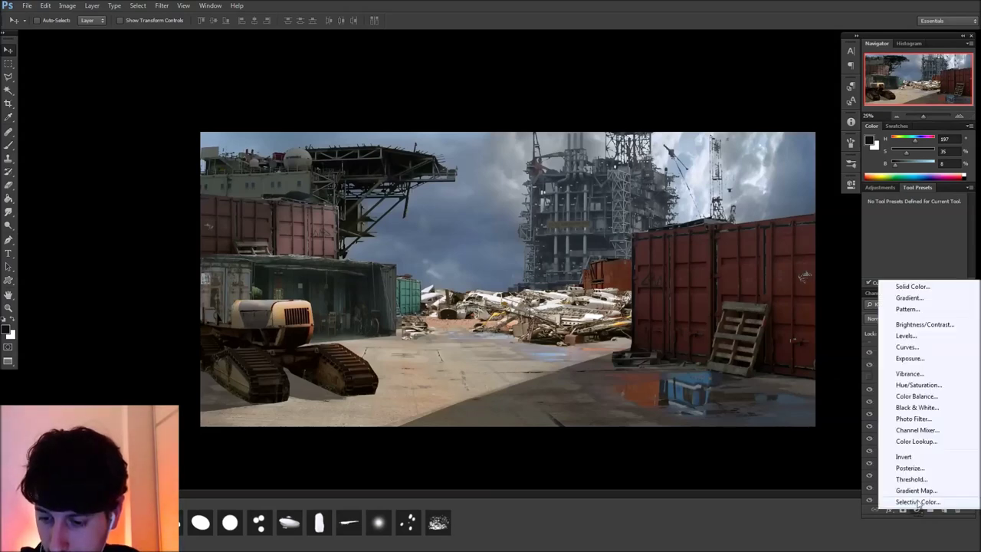
pyautogui.click(917, 385)
pyautogui.moveTo(746, 288); pyautogui.dragTo(728, 288)
# Fill the rubble adjustment's mask with black and paint white at brush size 200 to darken only parts of the pile
pyautogui.press('g')
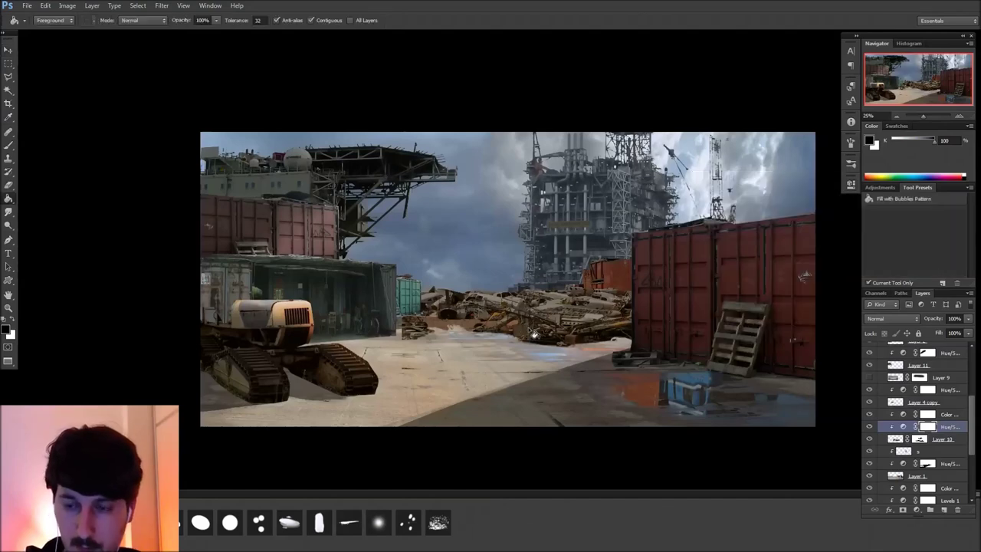
pyautogui.click(544, 325)
pyautogui.press('b')
pyautogui.press('x')
pyautogui.moveTo(437, 308)
pyautogui.mouseDown()
pyautogui.moveTo(555, 310)
pyautogui.moveTo(588, 322)
pyautogui.moveTo(588, 333)
pyautogui.moveTo(618, 323)
pyautogui.moveTo(549, 296)
pyautogui.mouseUp()
pyautogui.press('[')
pyautogui.moveTo(623, 299); pyautogui.dragTo(632, 310)
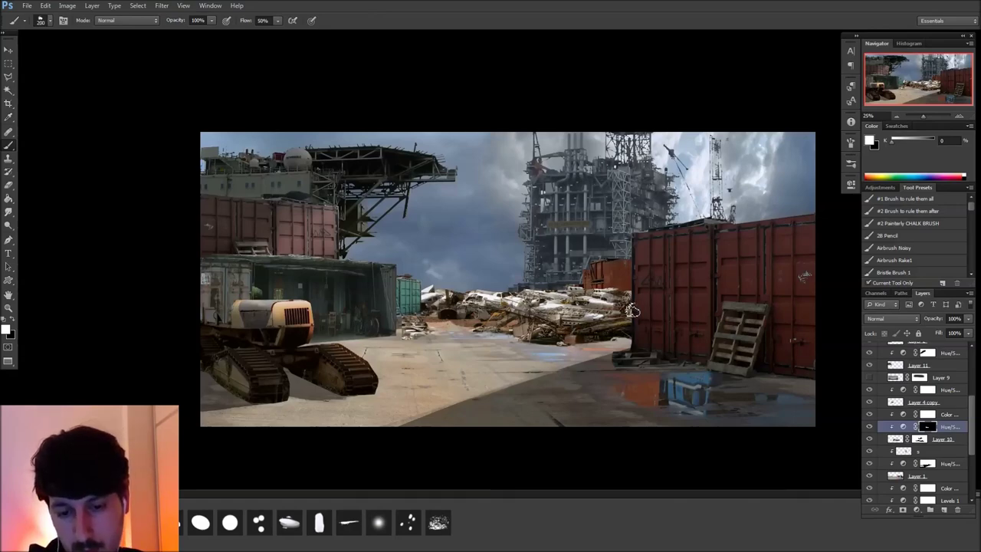
pyautogui.moveTo(511, 305)
pyautogui.mouseDown()
pyautogui.moveTo(427, 312)
pyautogui.moveTo(483, 325)
pyautogui.moveTo(582, 321)
pyautogui.moveTo(441, 331)
pyautogui.moveTo(490, 325)
pyautogui.moveTo(475, 322)
pyautogui.moveTo(585, 346)
pyautogui.mouseUp()
pyautogui.press('x')
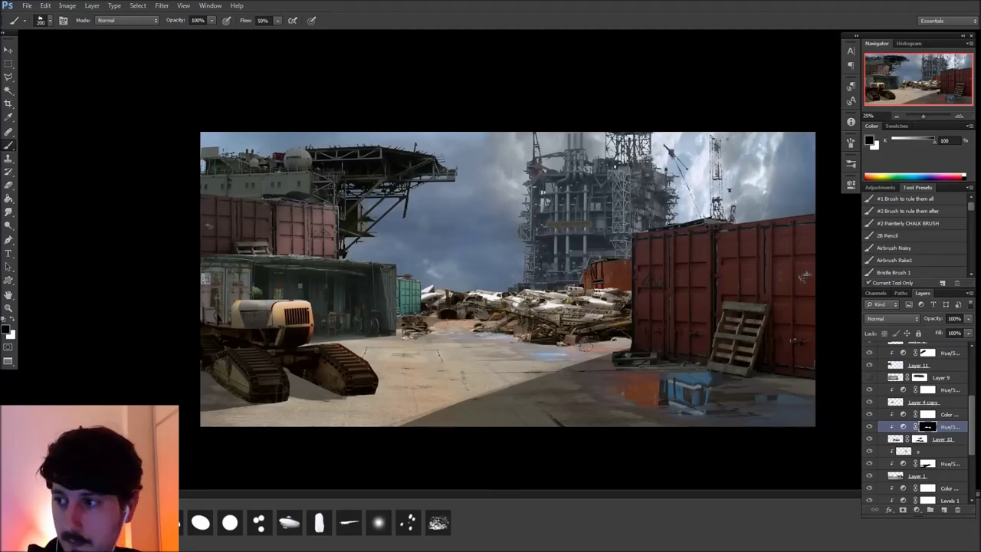
pyautogui.press('x')
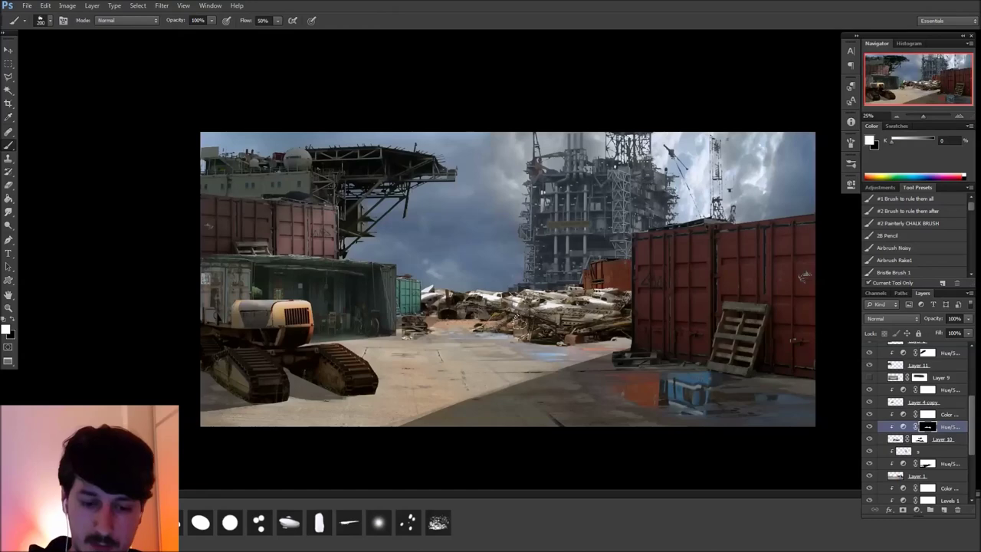
pyautogui.moveTo(494, 329)
pyautogui.mouseDown()
pyautogui.moveTo(409, 321)
pyautogui.moveTo(443, 316)
pyautogui.moveTo(447, 325)
pyautogui.mouseUp()
pyautogui.press('x')
pyautogui.press('x')
# Paste the oil rig image as a new layer above the background rig's adjustment layers, flip it horizontally and move it beside the main rig
pyautogui.moveTo(553, 263); pyautogui.dragTo(527, 272)
pyautogui.press('v')
pyautogui.keyDown('ctrl'); pyautogui.click(523, 265); pyautogui.keyUp('ctrl')
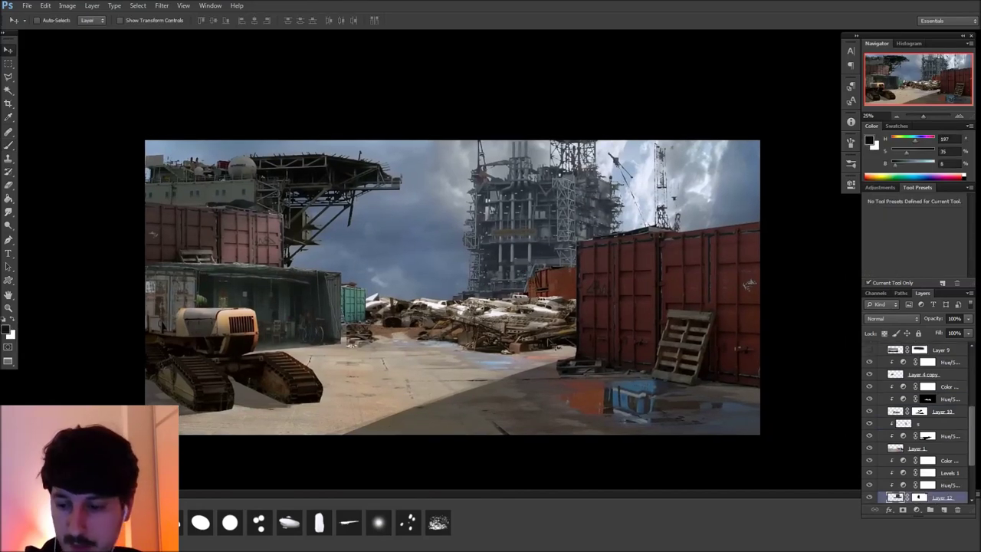
pyautogui.scroll(-2, 969, 455)
pyautogui.keyDown('shift'); pyautogui.click(952, 444); pyautogui.keyUp('shift')
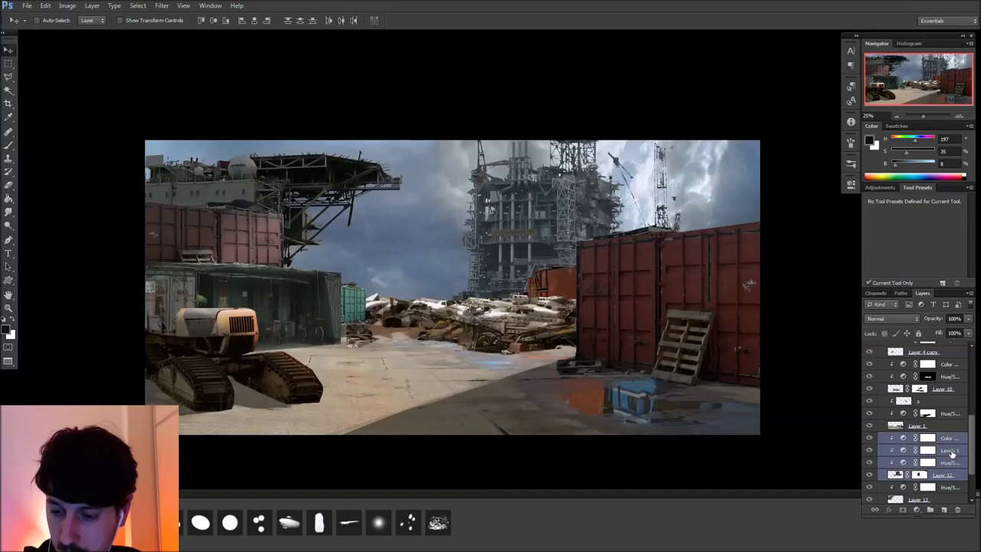
pyautogui.hotkey('ctrl', 'v')
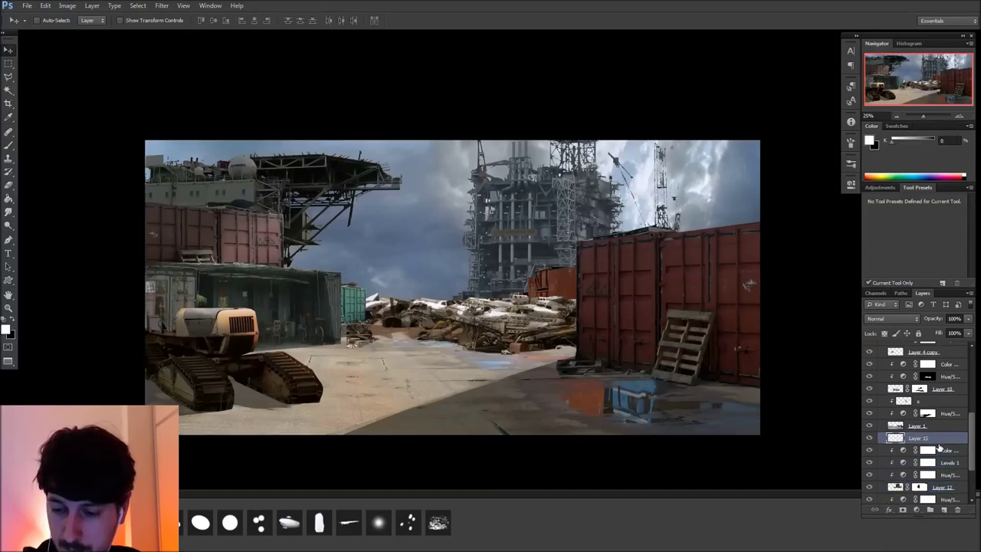
pyautogui.hotkey('ctrl', 'shift', 'h')
pyautogui.moveTo(501, 298); pyautogui.dragTo(426, 263)
# Scale the pasted rig to about 90% width and 62% height and place it behind the rubble between the platform and the main rig
pyautogui.hotkey('ctrl', 't')
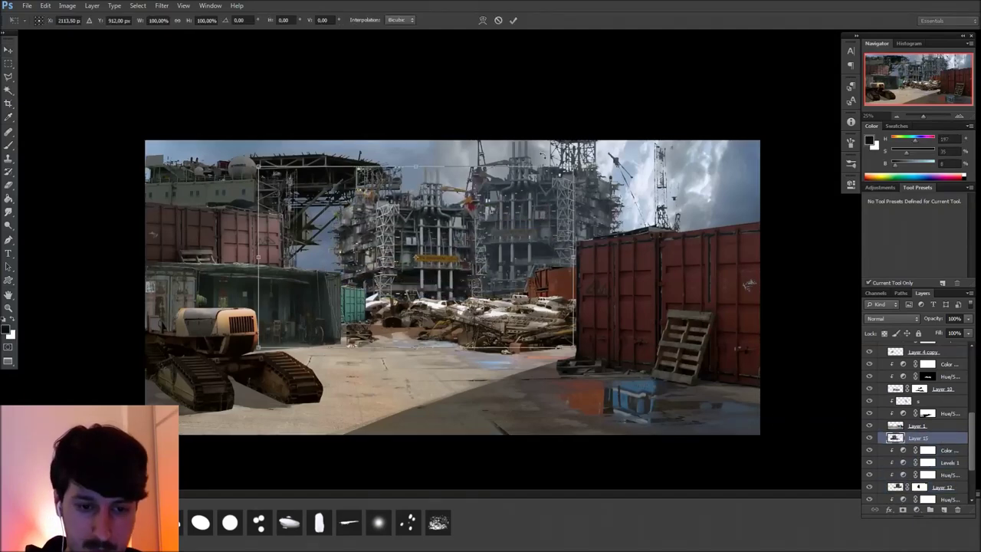
pyautogui.moveTo(575, 166); pyautogui.dragTo(415, 223)
pyautogui.moveTo(383, 287); pyautogui.dragTo(527, 276)
pyautogui.moveTo(427, 240); pyautogui.dragTo(405, 260)
pyautogui.moveTo(372, 232); pyautogui.dragTo(401, 263)
pyautogui.moveTo(515, 291); pyautogui.dragTo(529, 292)
pyautogui.press('Return')
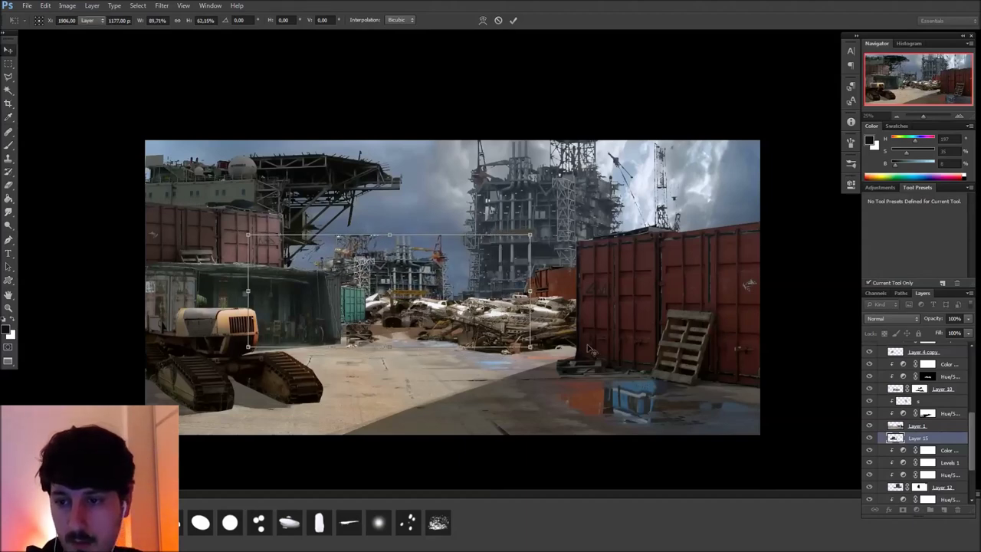
# Select the area around the small rig's yellow sign with the Polygonal Lasso and paint it as a flat block in a sampled dark blue-grey
pyautogui.press('l')
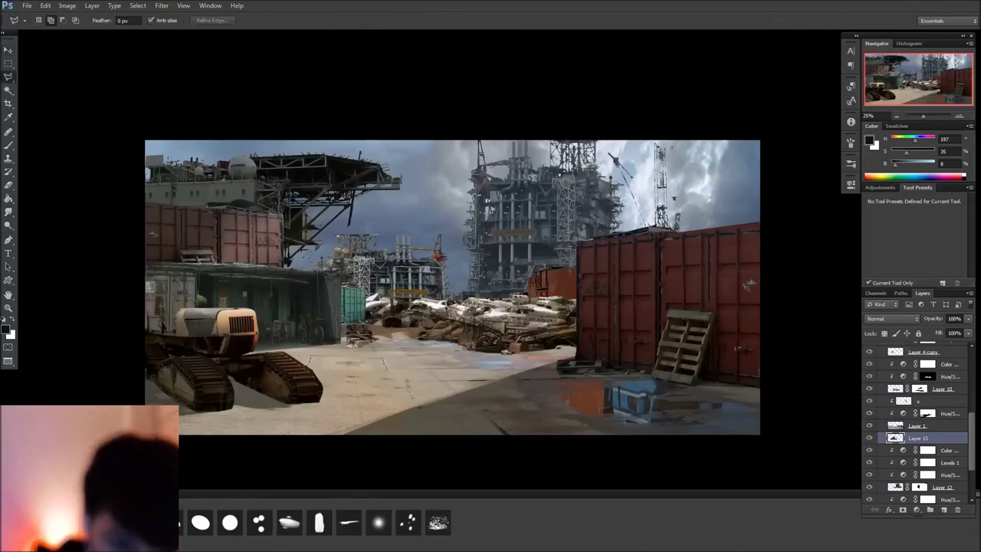
pyautogui.click(393, 268)
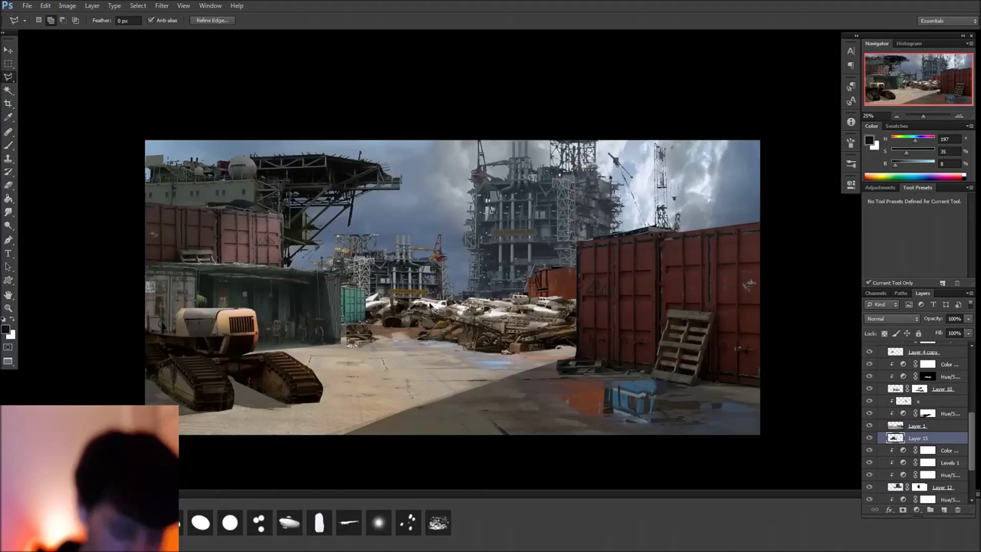
pyautogui.press('b')
pyautogui.keyDown('alt'); pyautogui.click(429, 282); pyautogui.keyUp('alt')
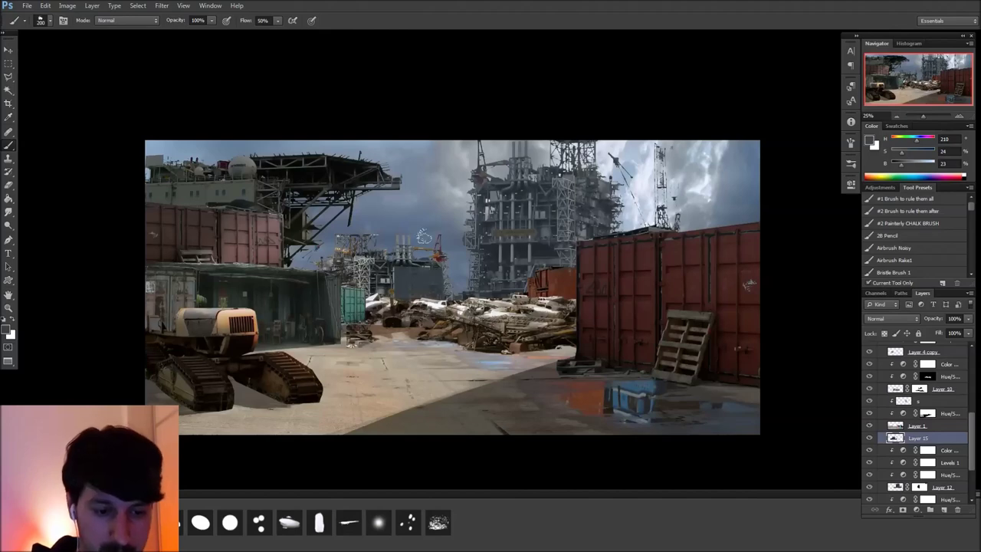
# Select the small rig's lattice tower and paint it over as a simple solid shape using light and dark colors sampled from the rig
pyautogui.press('l')
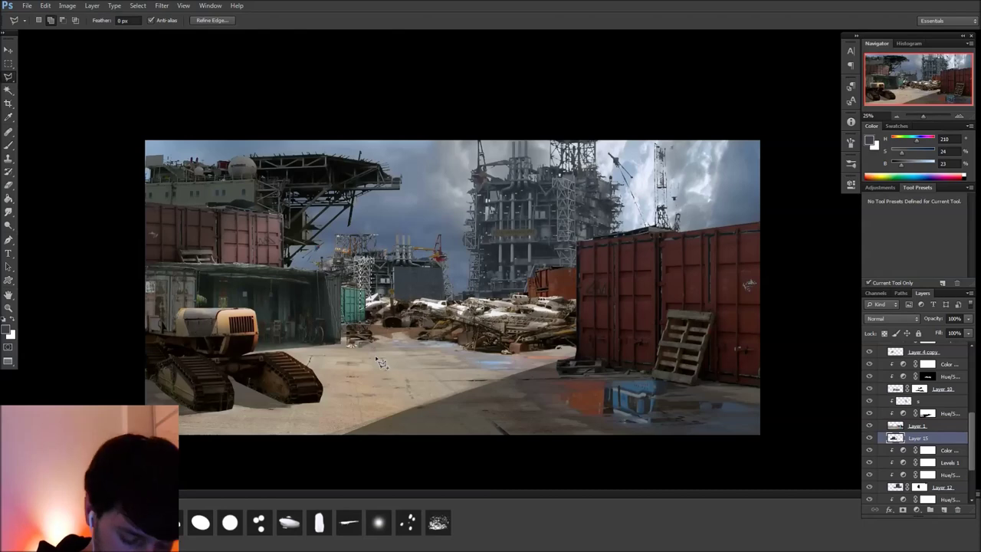
pyautogui.press('b')
pyautogui.keyDown('alt'); pyautogui.click(373, 266); pyautogui.keyUp('alt')
pyautogui.keyDown('alt'); pyautogui.click(373, 265); pyautogui.keyUp('alt')
pyautogui.keyDown('alt'); pyautogui.click(372, 264); pyautogui.keyUp('alt')
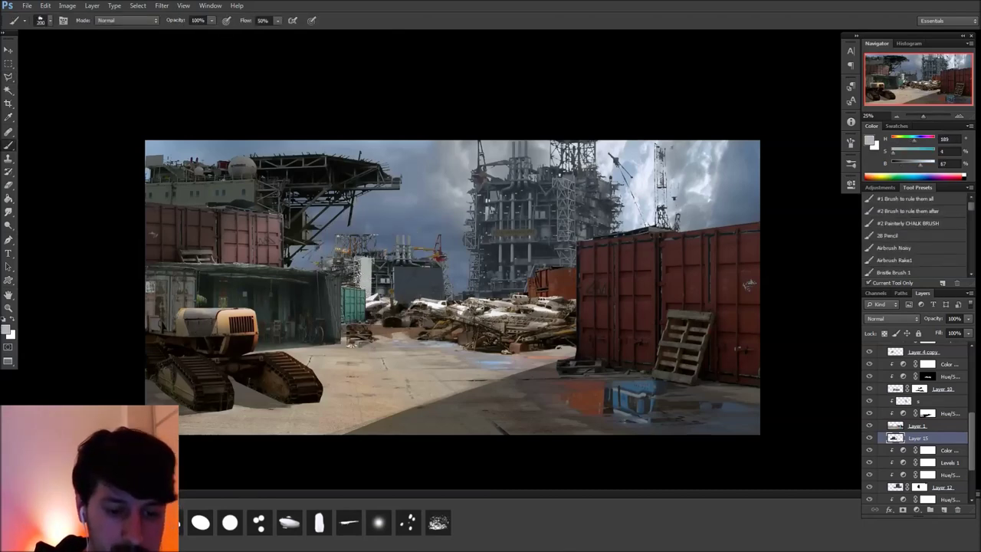
pyautogui.keyDown('alt'); pyautogui.click(400, 274); pyautogui.keyUp('alt')
pyautogui.moveTo(366, 262); pyautogui.dragTo(367, 291)
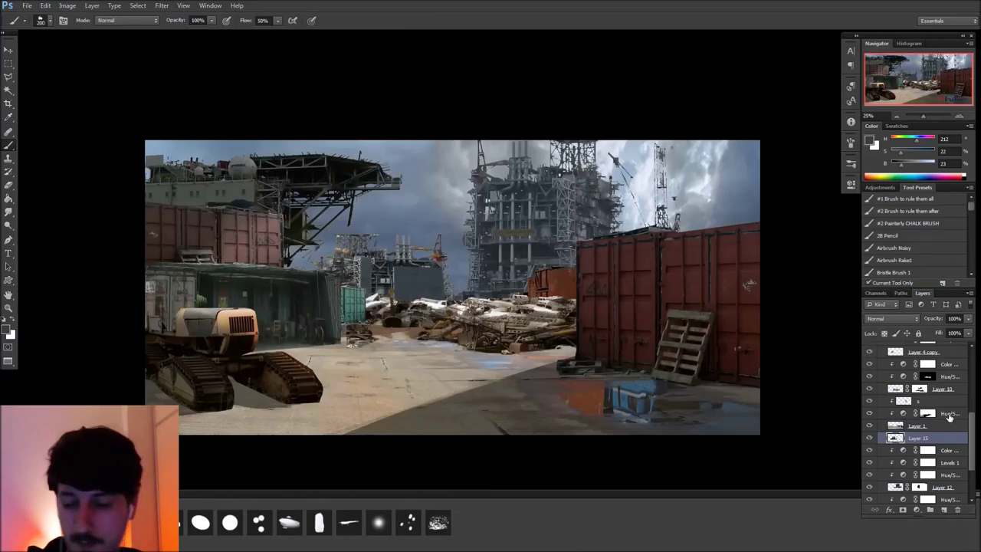
pyautogui.click(918, 512)
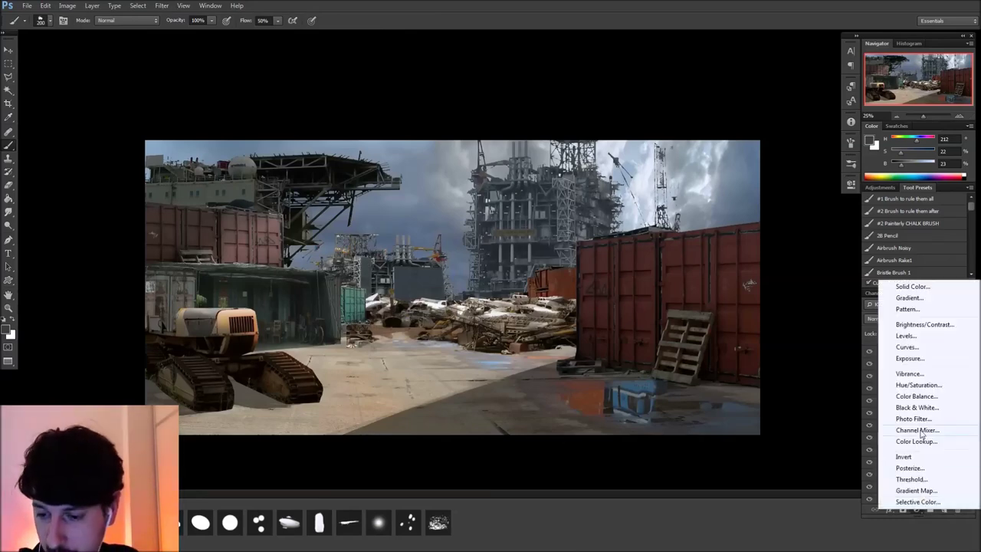
pyautogui.click(921, 348)
pyautogui.hotkey('ctrl', 'z')
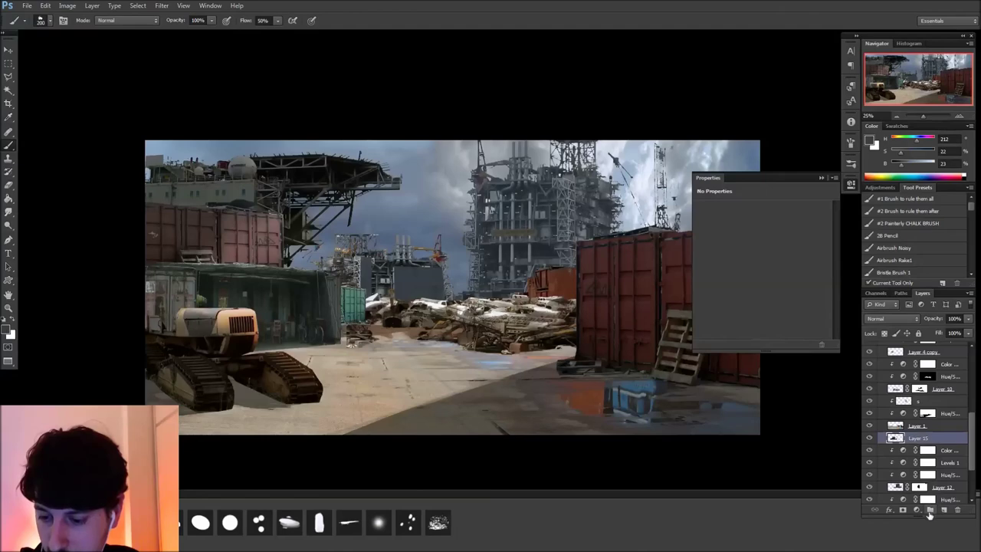
# Add a clipped Levels adjustment to the small distant rig and set its output levels to 48 and 233
pyautogui.click(923, 511)
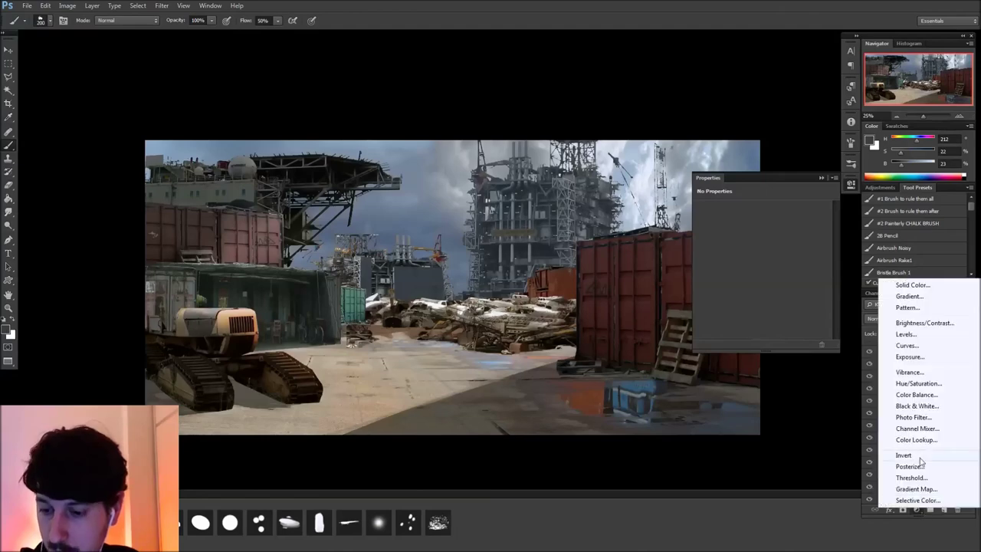
pyautogui.click(918, 334)
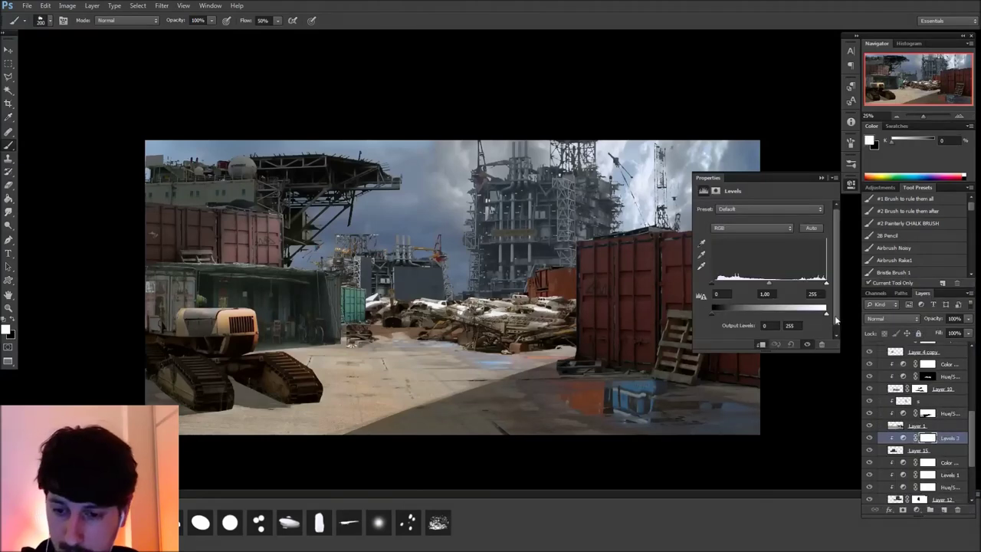
pyautogui.moveTo(713, 315); pyautogui.dragTo(720, 314)
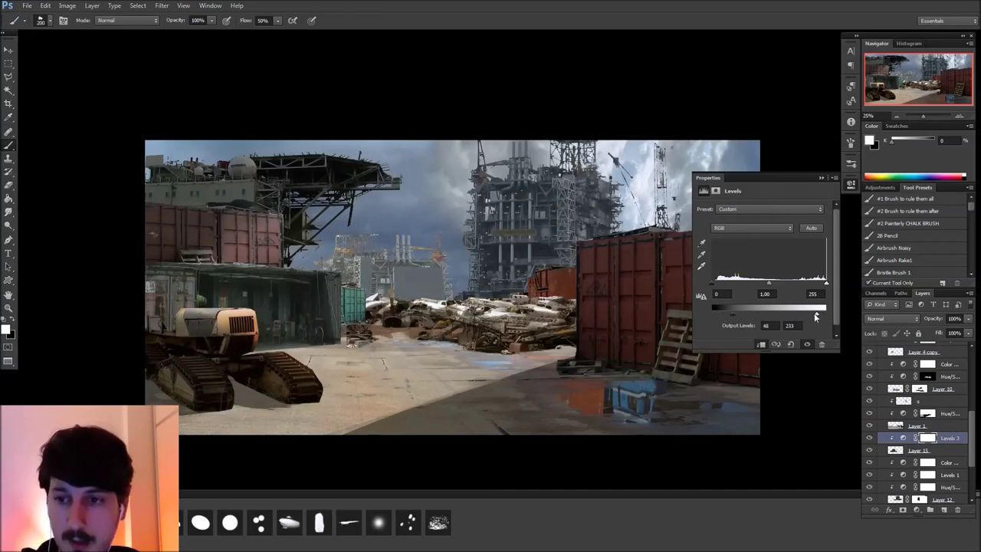
# Add a clipped Color Balance adjustment directly above the small rig's layer with midtones at Cyan/Red -15 and Yellow/Blue +27
pyautogui.click(939, 451)
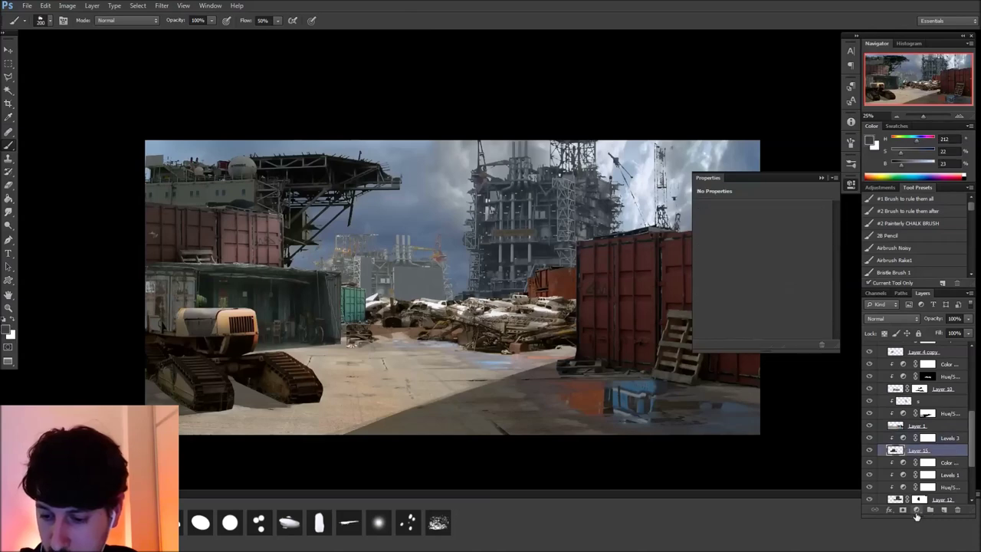
pyautogui.click(916, 510)
pyautogui.click(908, 394)
pyautogui.moveTo(745, 268); pyautogui.dragTo(756, 271)
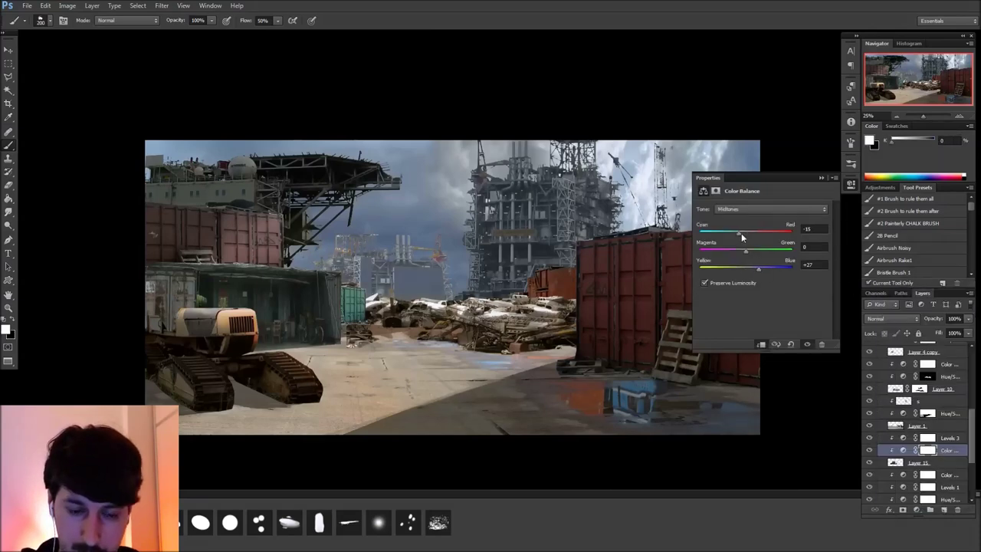
pyautogui.click(851, 185)
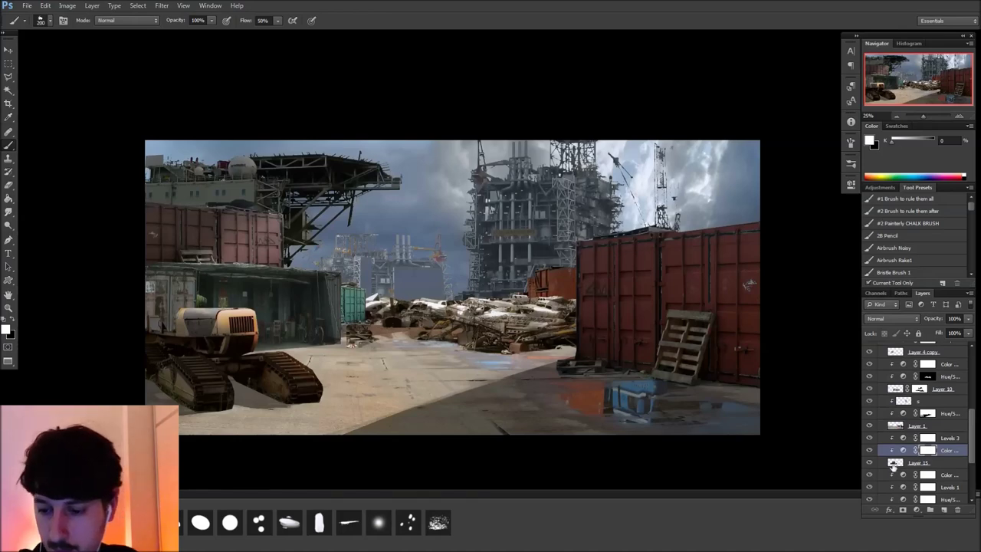
# Squeeze the small distant rig horizontally and shift it slightly within the gap between the platform and the main rig
pyautogui.click(894, 463)
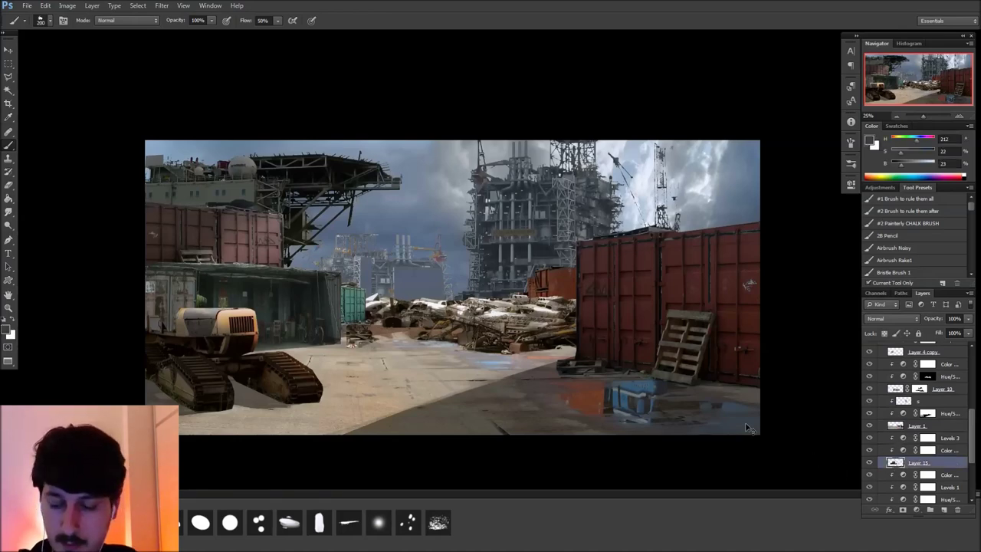
pyautogui.hotkey('ctrl', 't')
pyautogui.moveTo(530, 291); pyautogui.dragTo(465, 291)
pyautogui.moveTo(421, 291); pyautogui.dragTo(451, 291)
pyautogui.press('Return')
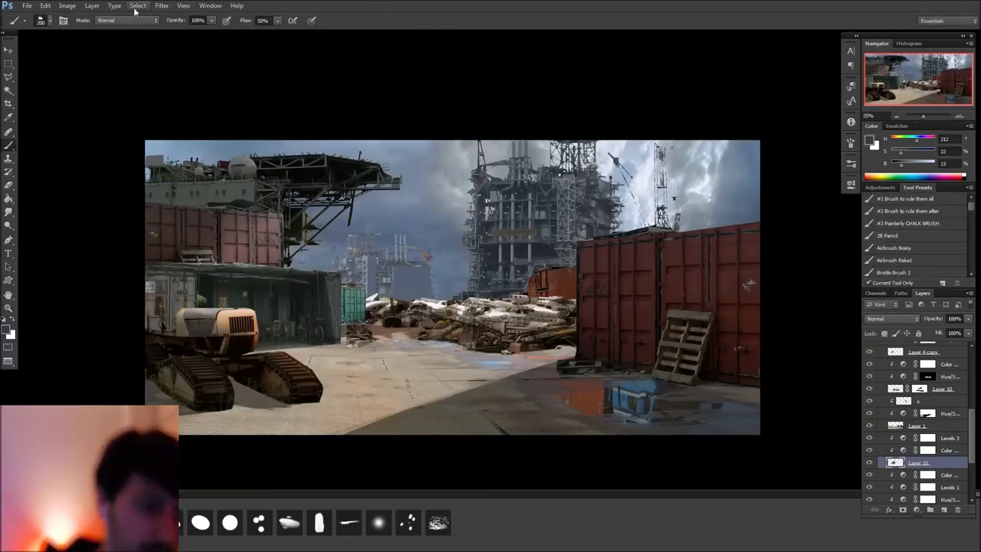
# Apply a Surface Blur with a radius of 48 pixels to the small distant rig's layer
pyautogui.click(162, 5)
pyautogui.moveTo(217, 111)
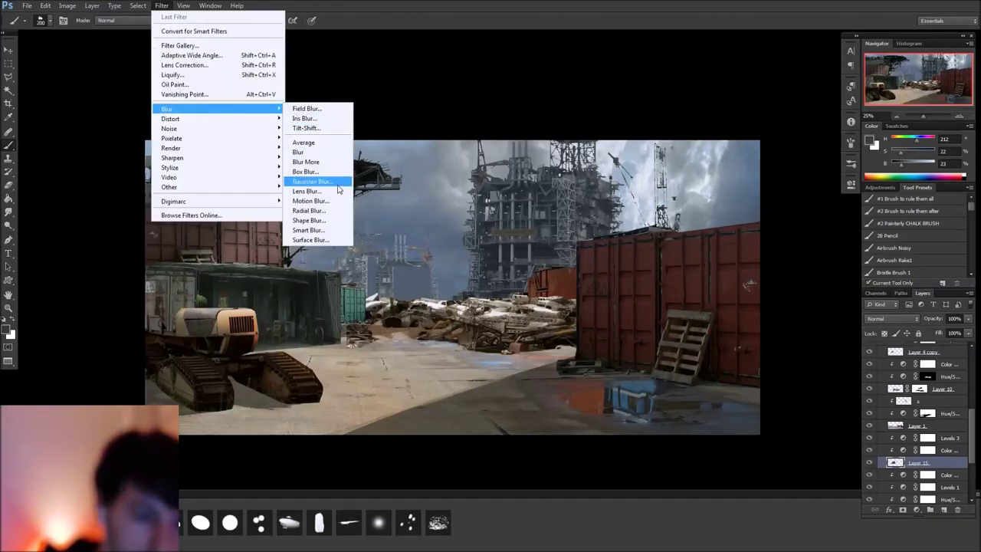
pyautogui.click(323, 244)
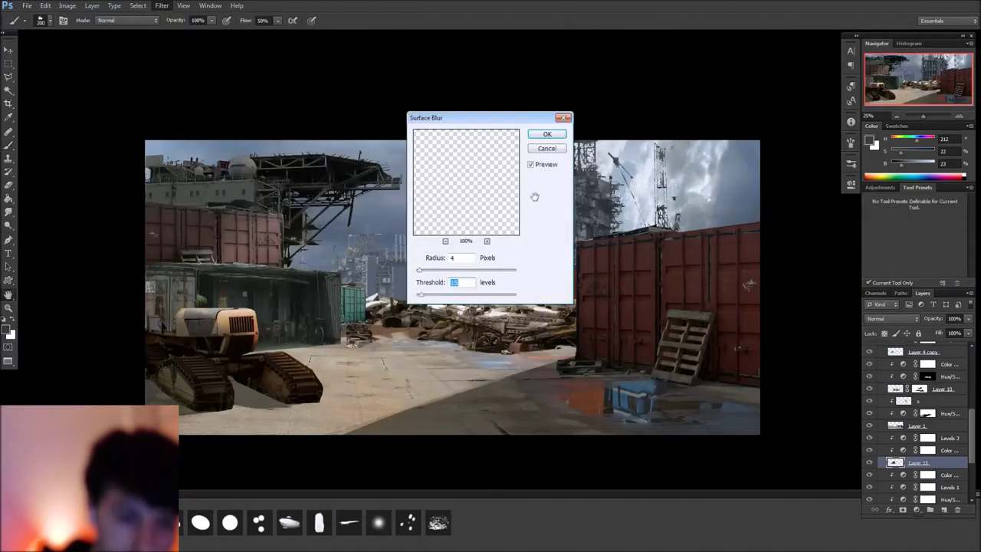
pyautogui.moveTo(445, 119); pyautogui.dragTo(576, 119)
pyautogui.moveTo(558, 272); pyautogui.dragTo(582, 275)
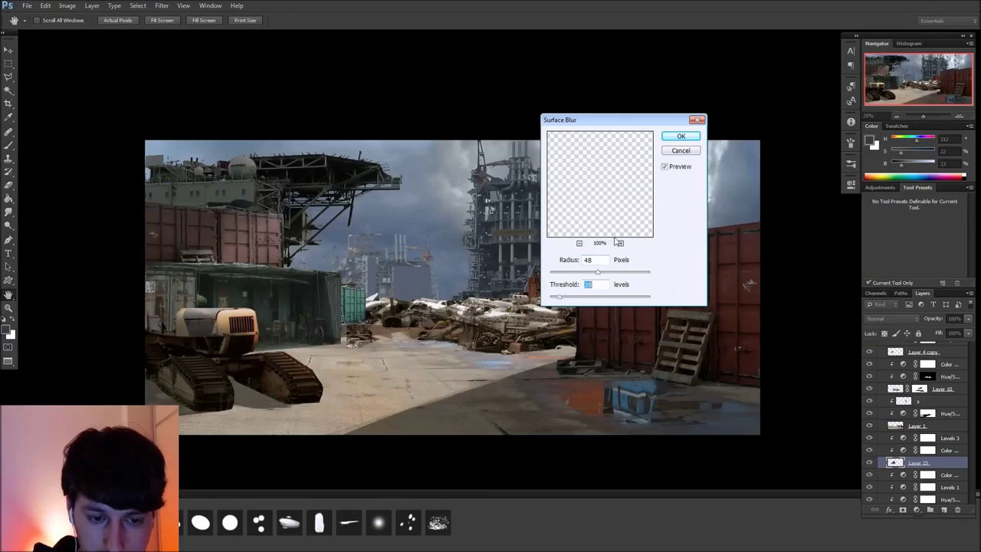
pyautogui.click(685, 138)
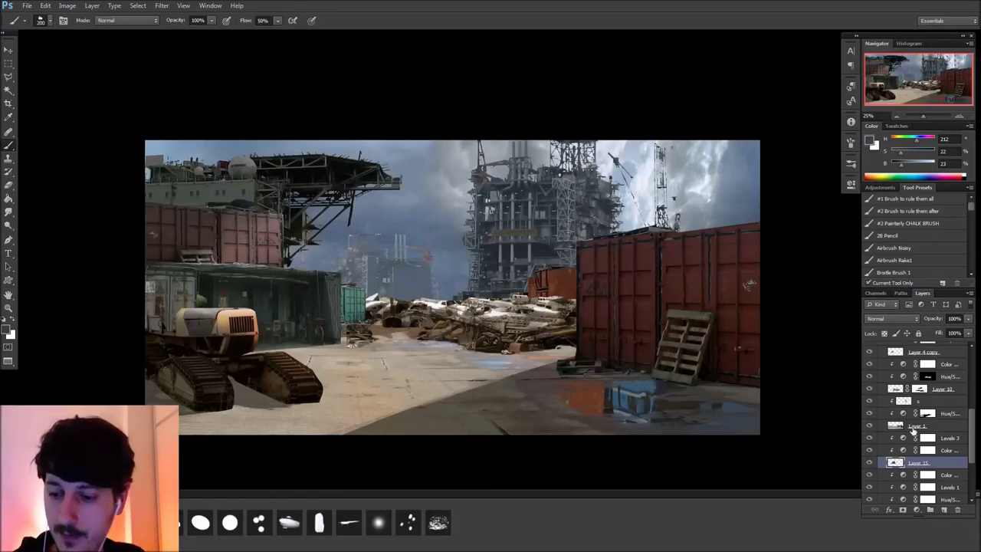
# Add a new layer named p at the top of the Base group
pyautogui.scroll(6, 952, 426)
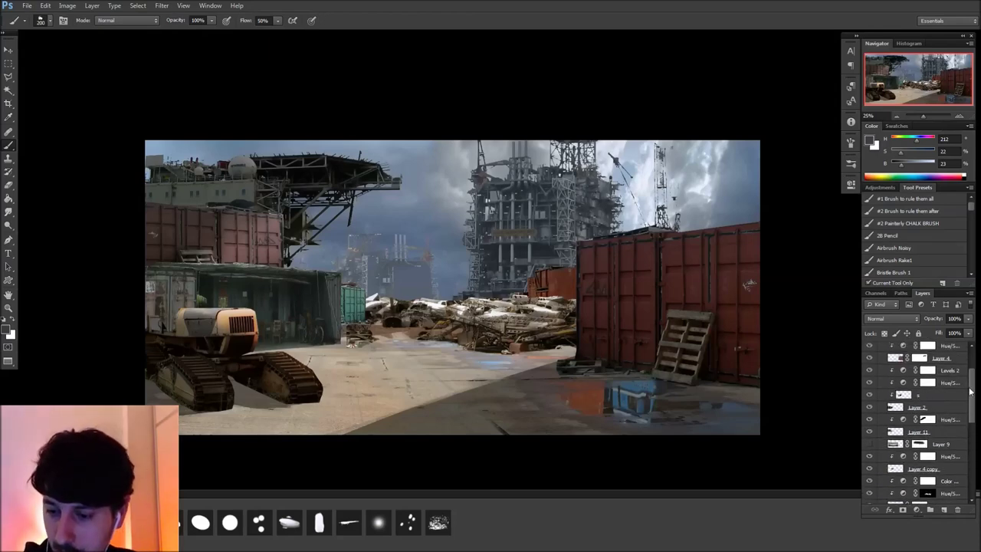
pyautogui.scroll(2, 964, 372)
pyautogui.click(925, 373)
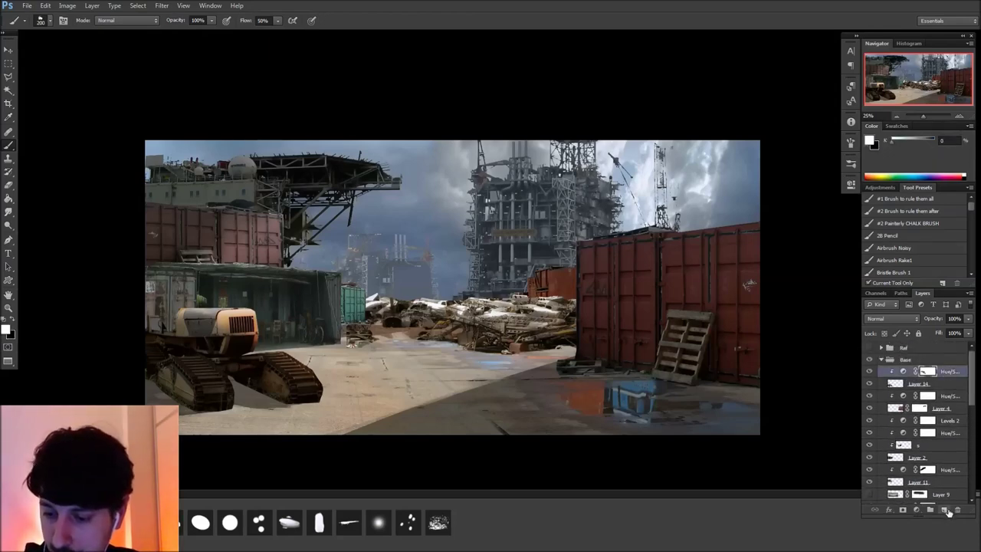
pyautogui.doubleClick(918, 371)
pyautogui.write('p')
pyautogui.press('Return')
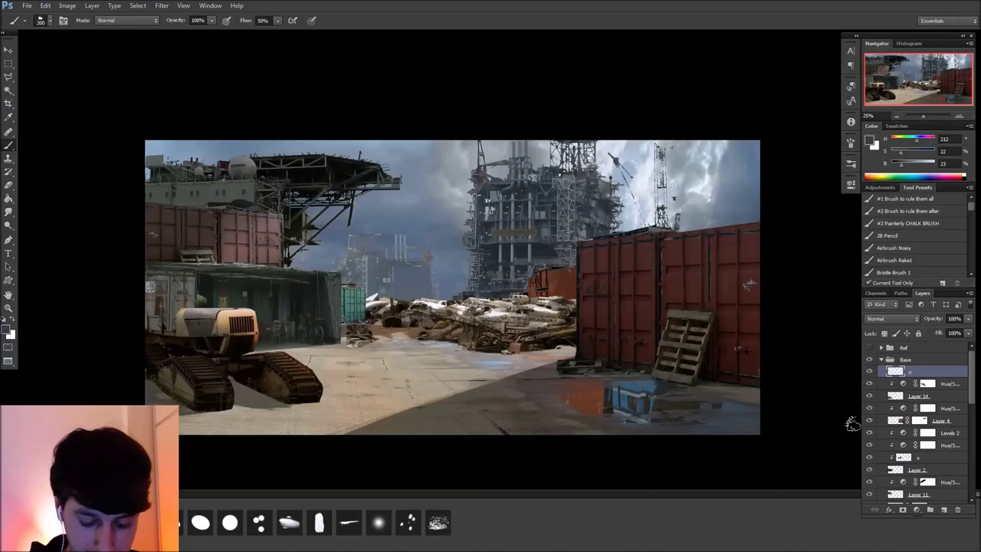
# Select the patch of sky above the right-hand red containers with the Polygonal Lasso, extending past the canvas corner
pyautogui.press('l')
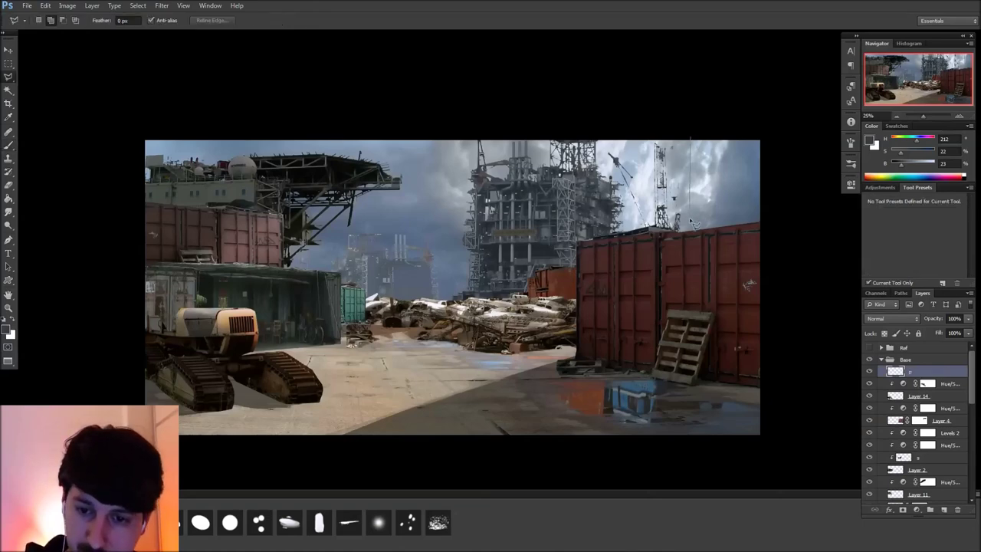
pyautogui.click(690, 223)
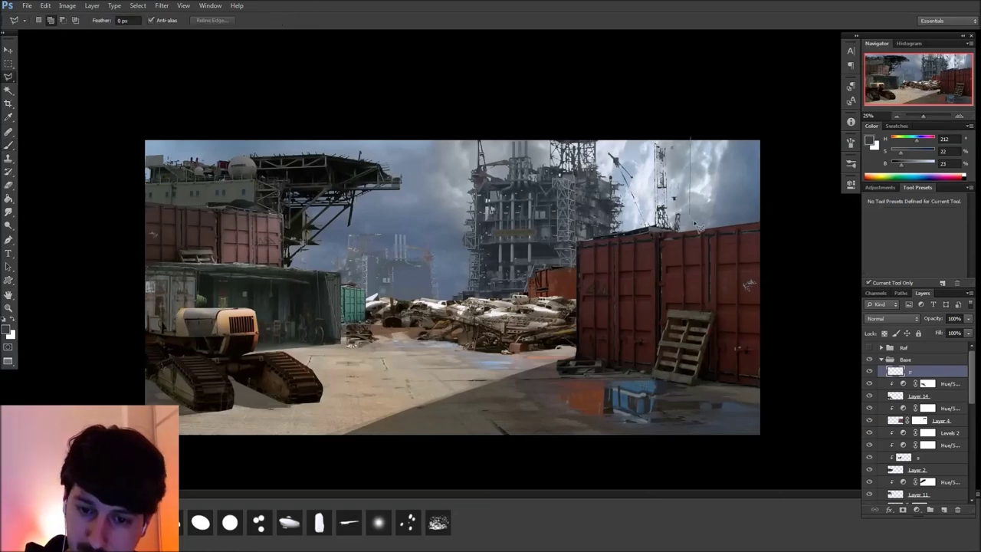
pyautogui.click(781, 211)
pyautogui.doubleClick(778, 120)
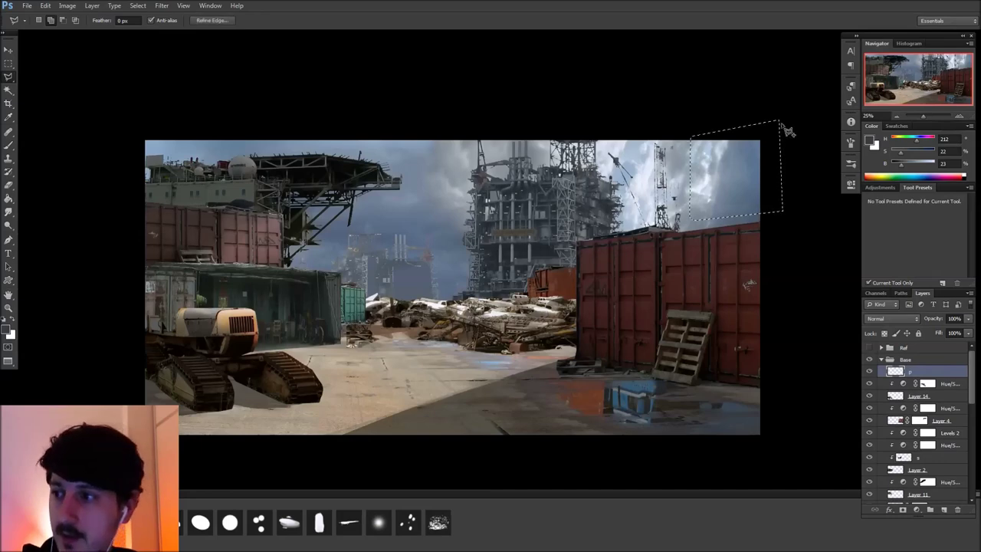
# Hide the selection outline and paint the selected sky patch with a dark tone sampled from the open green container's interior
pyautogui.hotkey('ctrl', 'h')
pyautogui.press('b')
pyautogui.keyDown('alt'); pyautogui.click(307, 300); pyautogui.keyUp('alt')
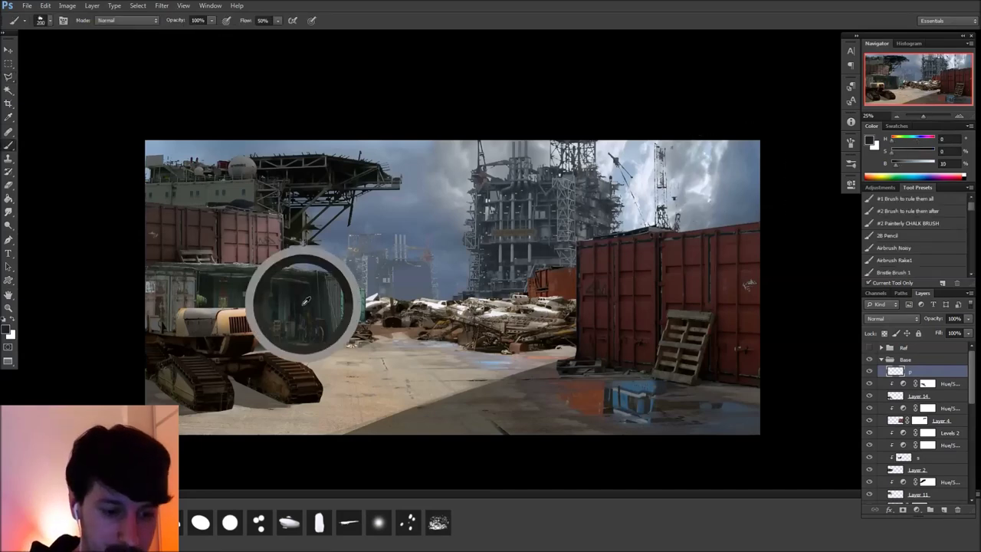
pyautogui.moveTo(687, 203)
pyautogui.mouseDown()
pyautogui.moveTo(711, 153)
pyautogui.moveTo(766, 131)
pyautogui.moveTo(749, 148)
pyautogui.mouseUp()
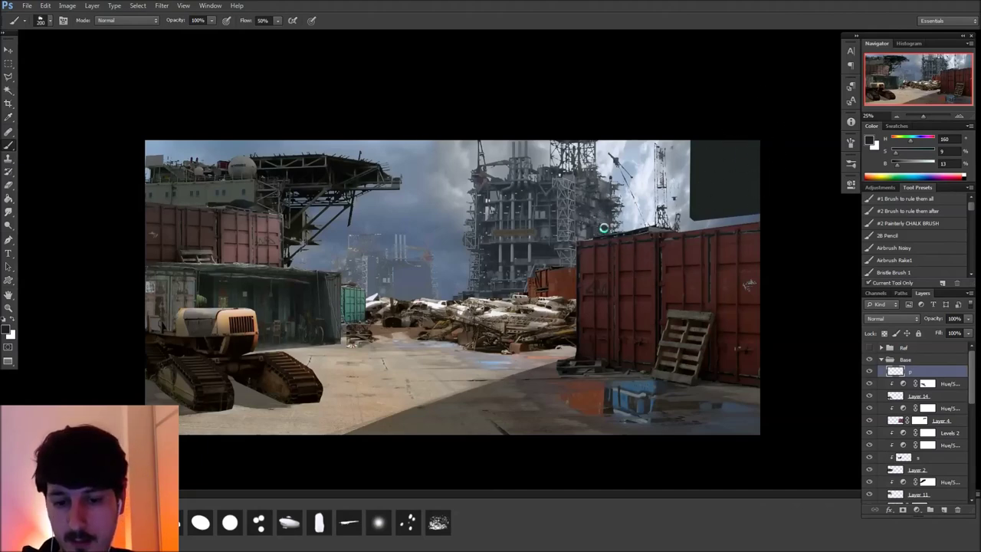
# Paint black on the mask of the main rig's clipped Hue/Saturation adjustment over the rig's right side
pyautogui.press('v')
pyautogui.keyDown('ctrl'); pyautogui.click(613, 244); pyautogui.keyUp('ctrl')
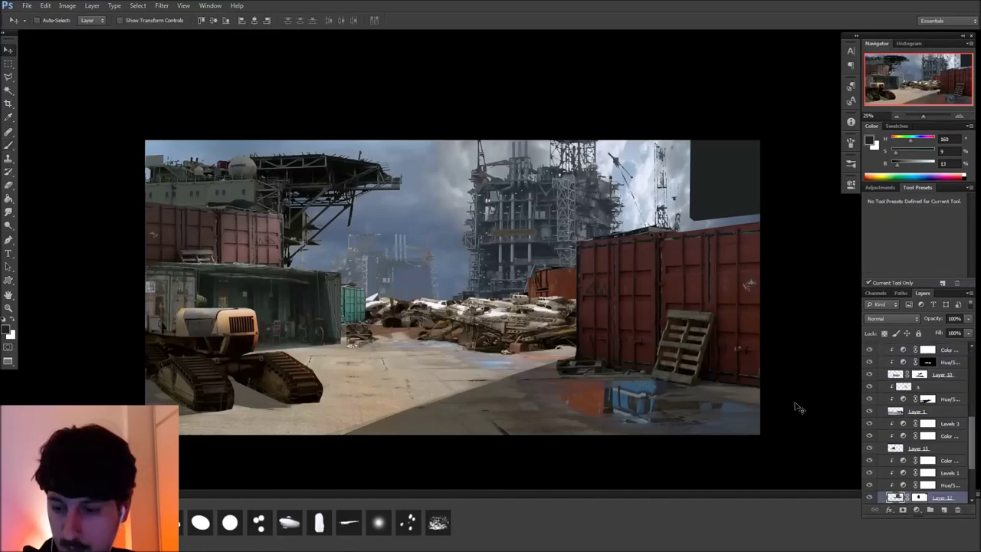
pyautogui.click(869, 486)
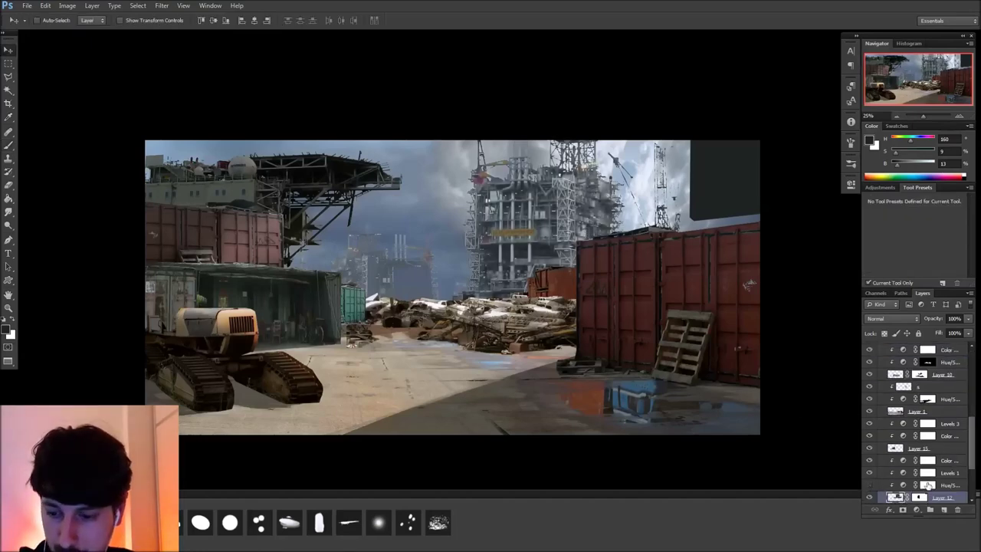
pyautogui.click(870, 486)
pyautogui.click(927, 485)
pyautogui.press('x')
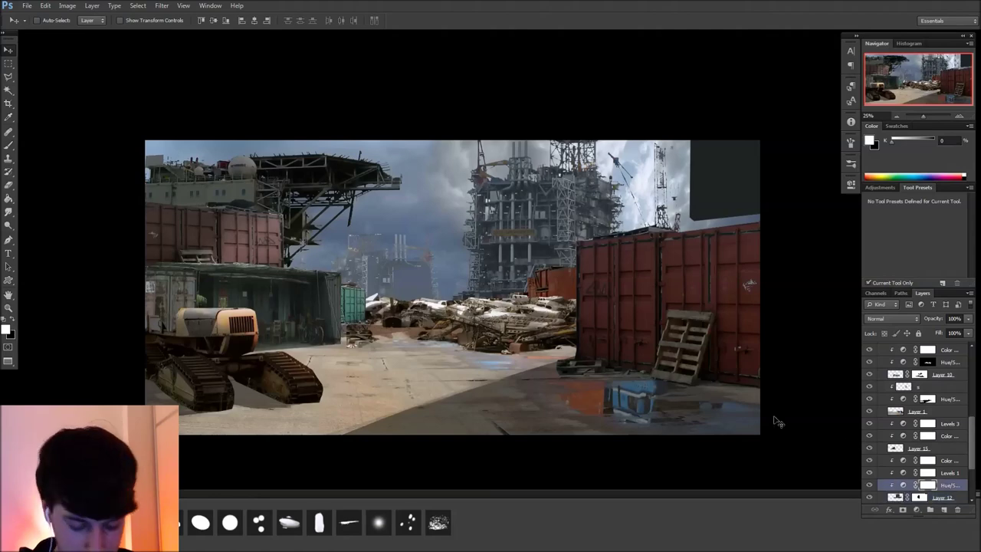
pyautogui.press('b')
pyautogui.press('x')
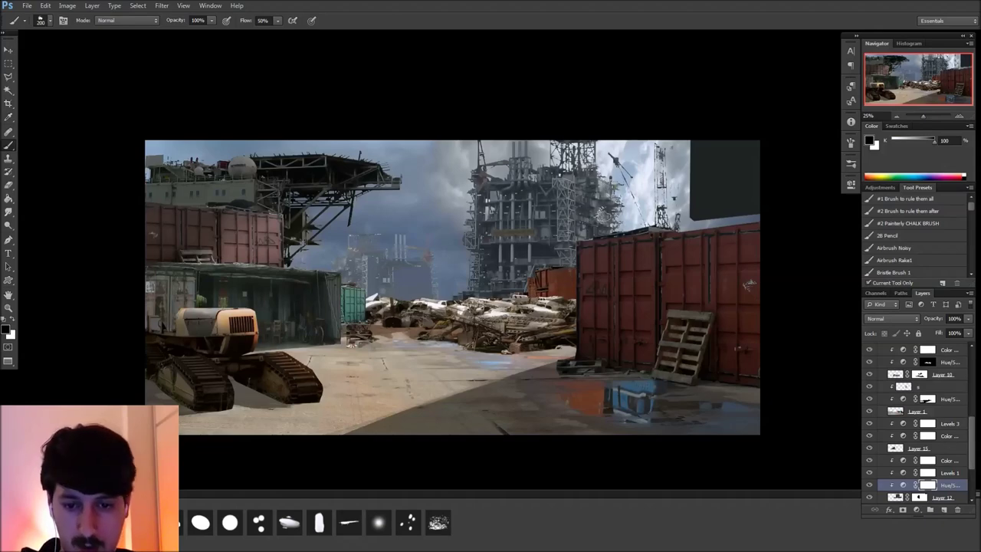
pyautogui.moveTo(600, 211)
pyautogui.mouseDown()
pyautogui.moveTo(573, 199)
pyautogui.moveTo(578, 253)
pyautogui.moveTo(586, 185)
pyautogui.moveTo(579, 259)
pyautogui.moveTo(609, 228)
pyautogui.mouseUp()
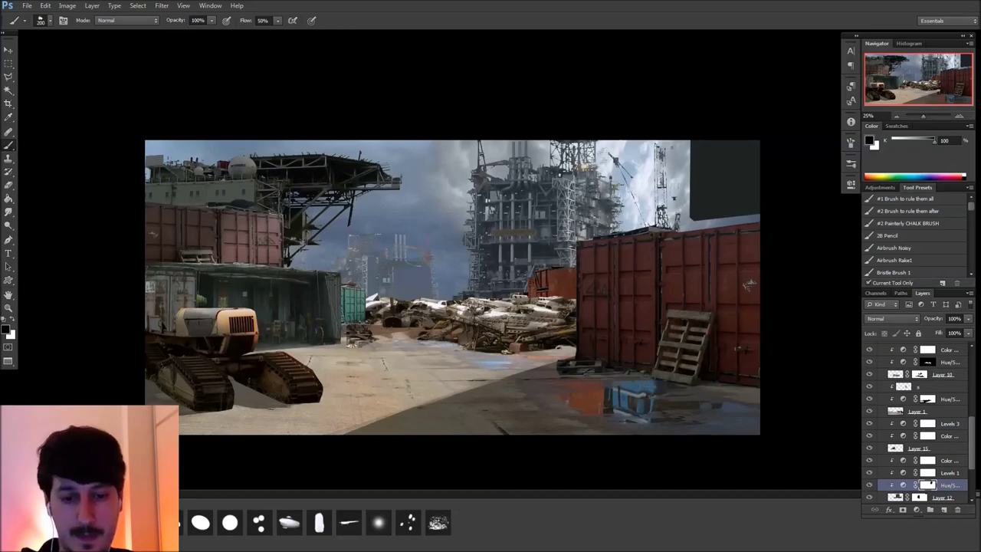
# Add a clipped Hue/Saturation adjustment above the ground's Multiply shadow layer and set its saturation to -70
pyautogui.press('v')
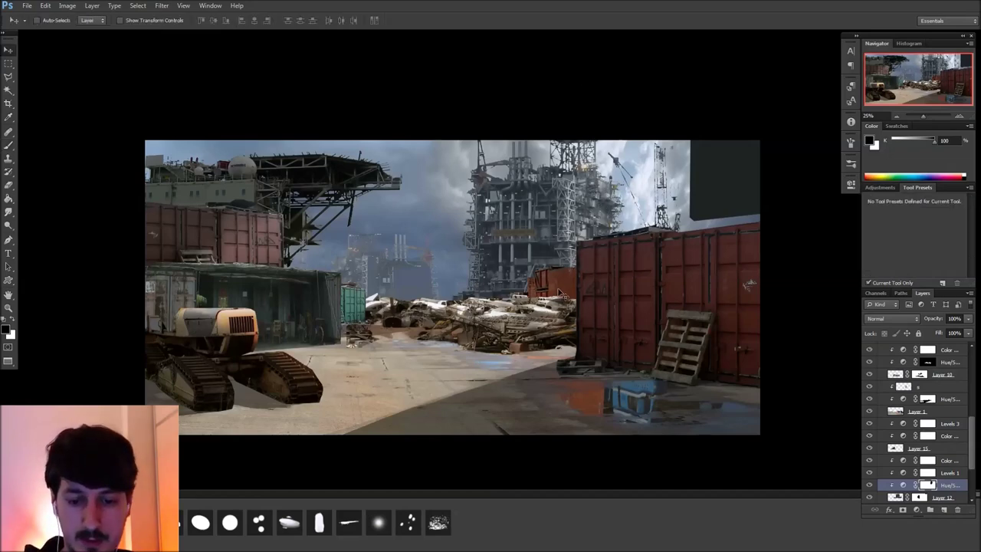
pyautogui.keyDown('ctrl'); pyautogui.click(562, 294); pyautogui.keyUp('ctrl')
pyautogui.moveTo(970, 426); pyautogui.dragTo(970, 425)
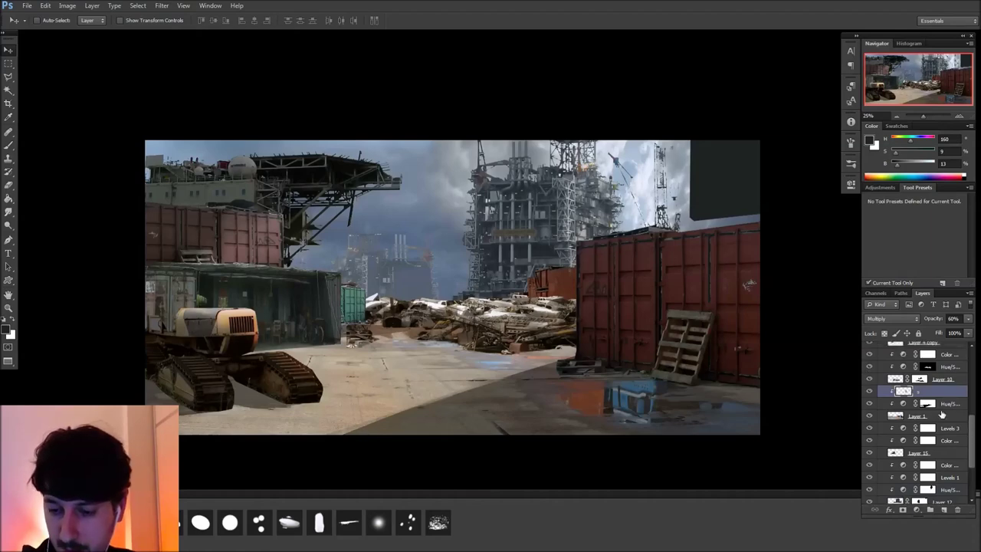
pyautogui.click(917, 510)
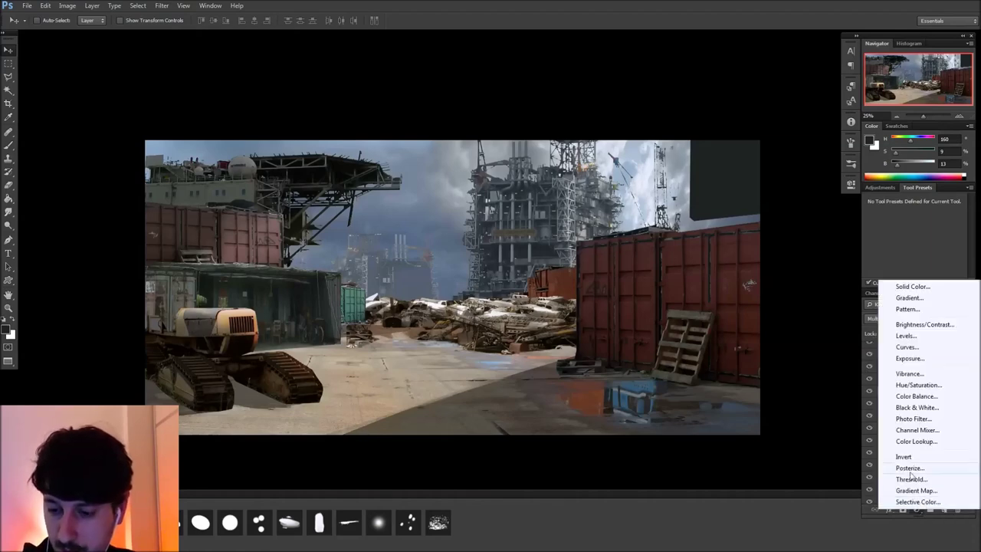
pyautogui.click(917, 385)
pyautogui.keyDown('alt'); pyautogui.click(941, 396); pyautogui.keyUp('alt')
pyautogui.moveTo(749, 273); pyautogui.dragTo(723, 273)
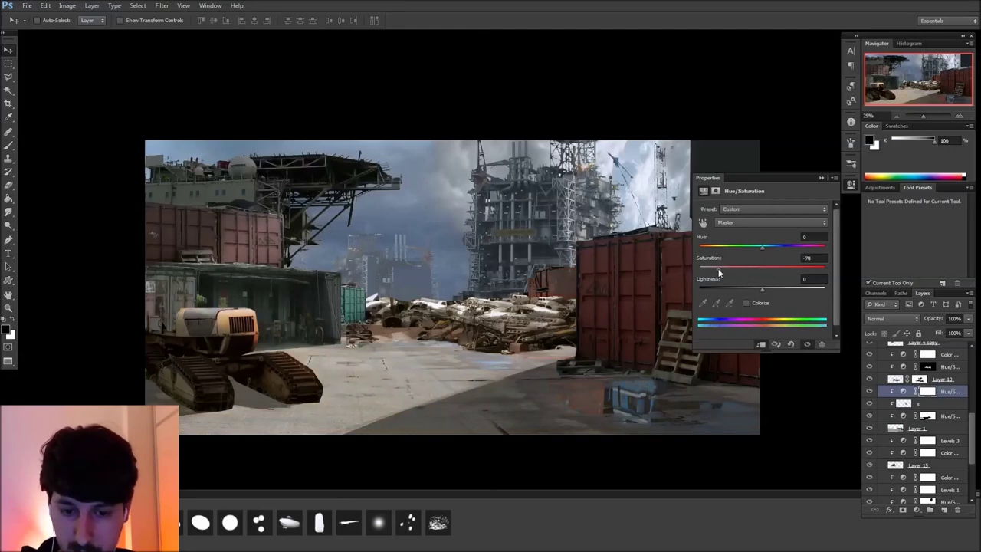
pyautogui.click(850, 187)
# Fill the new adjustment's mask with black and paint white over the orange container behind the rubble and its puddle reflection
pyautogui.press('g')
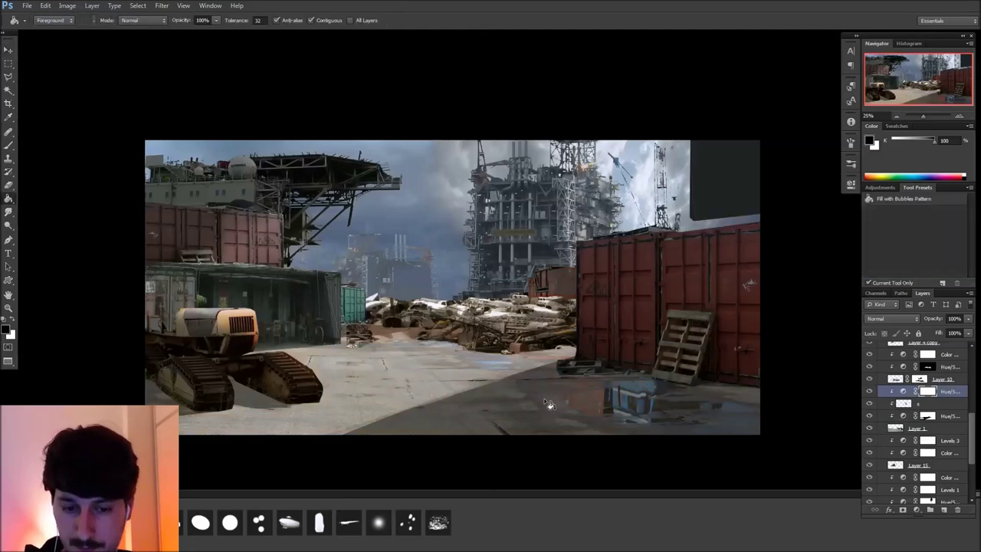
pyautogui.click(552, 396)
pyautogui.press('b')
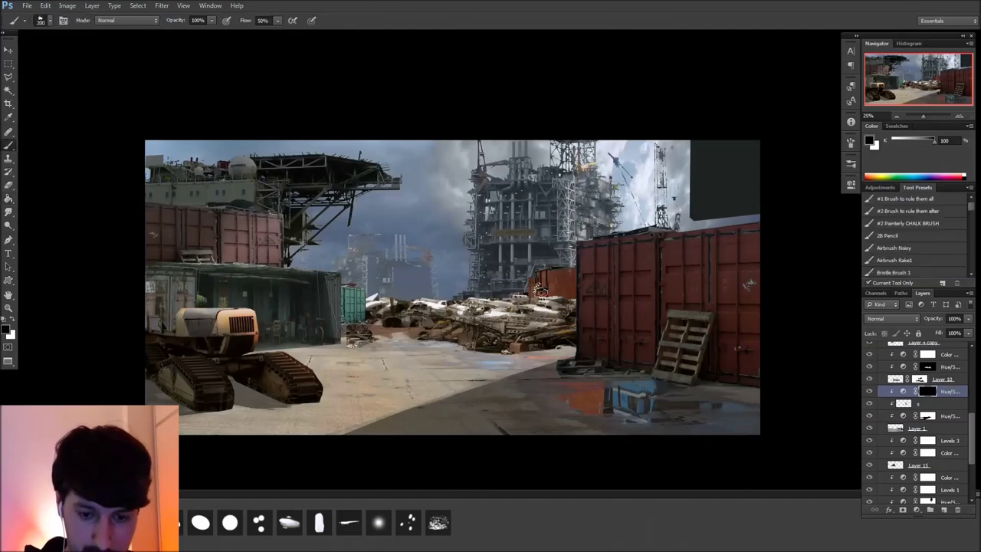
pyautogui.press('x')
pyautogui.moveTo(561, 369)
pyautogui.mouseDown()
pyautogui.moveTo(563, 419)
pyautogui.moveTo(585, 390)
pyautogui.moveTo(626, 387)
pyautogui.moveTo(579, 416)
pyautogui.moveTo(717, 423)
pyautogui.moveTo(539, 403)
pyautogui.mouseUp()
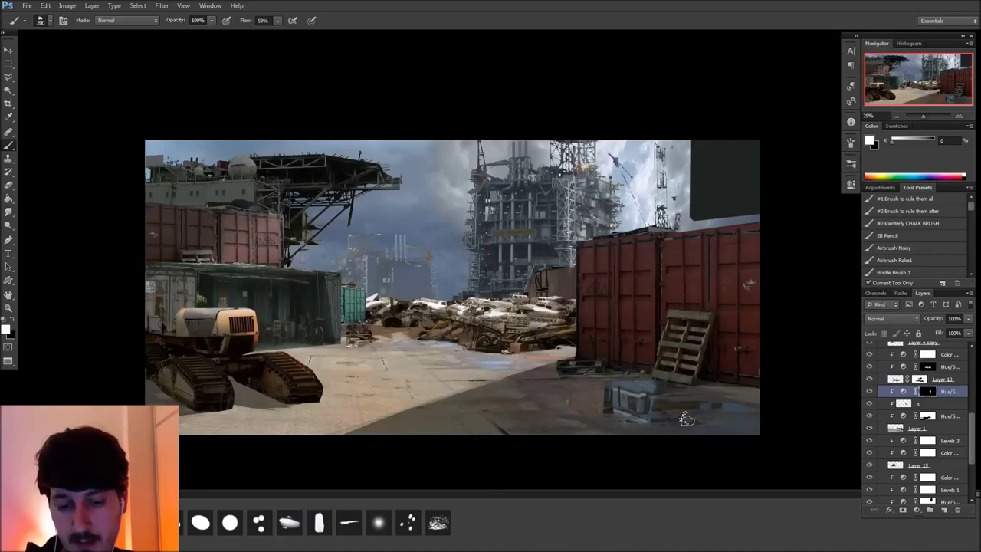
pyautogui.press('x')
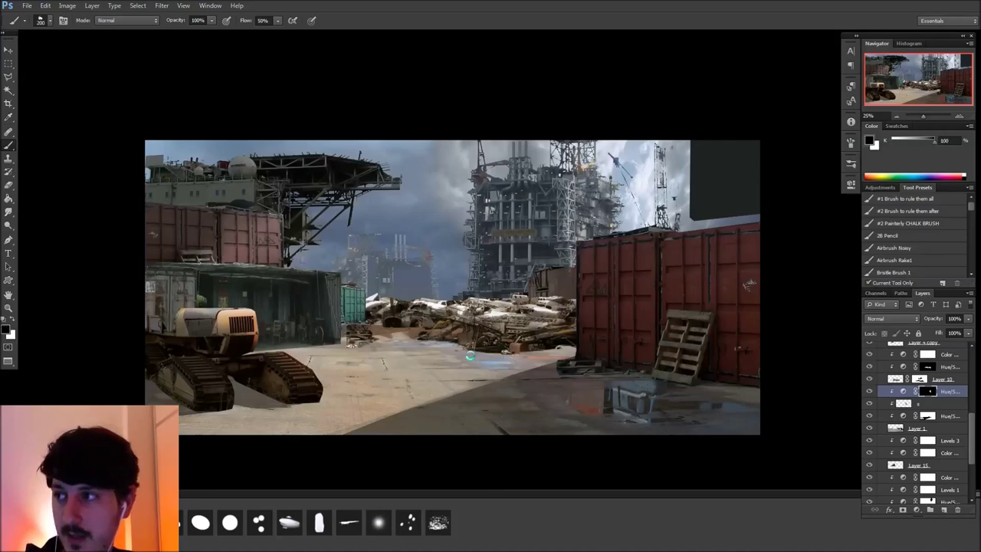
# Paint black on the mask of the left platform's Hue/Saturation adjustment over its truss structure, deck equipment and white dome
pyautogui.scroll(4, 969, 427)
pyautogui.press('v')
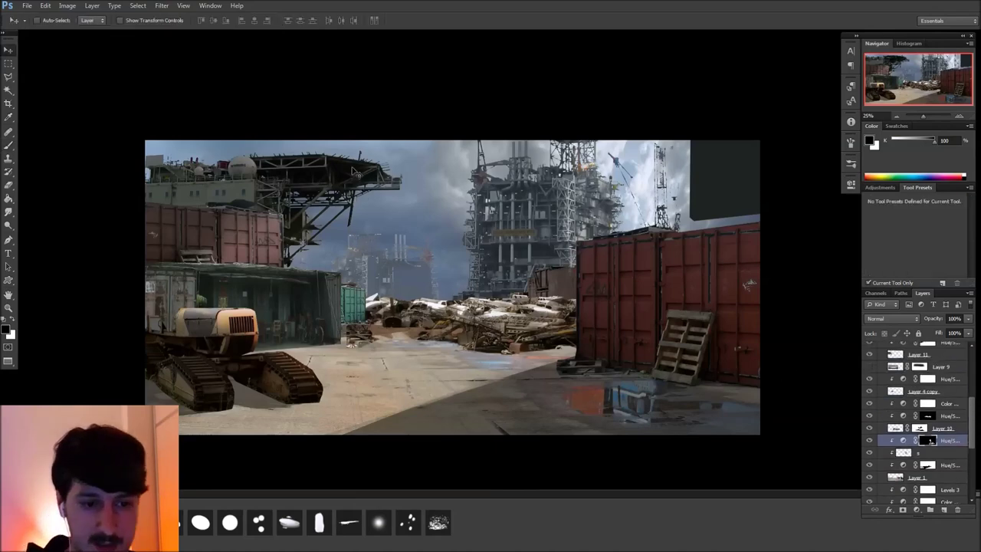
pyautogui.keyDown('ctrl'); pyautogui.click(461, 268); pyautogui.keyUp('ctrl')
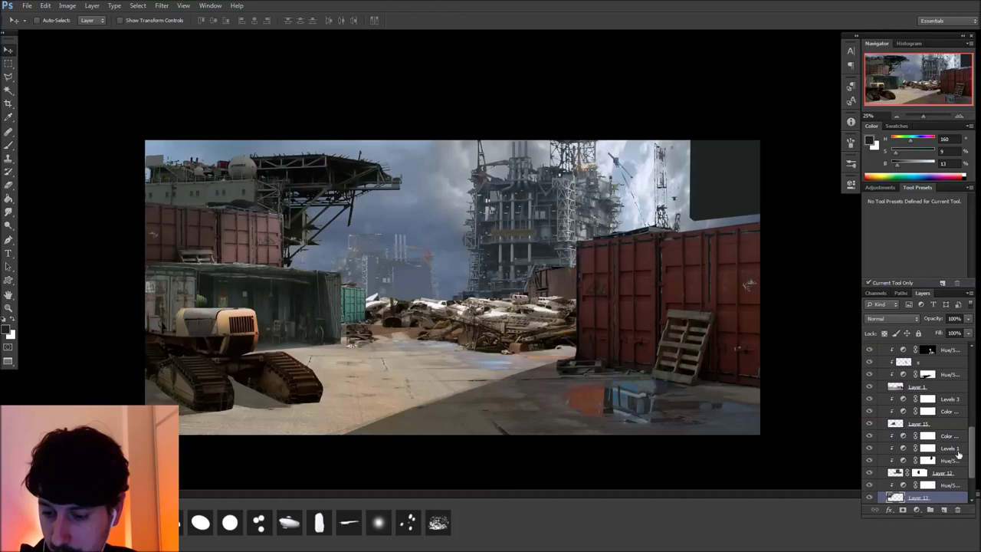
pyautogui.click(949, 485)
pyautogui.press('b')
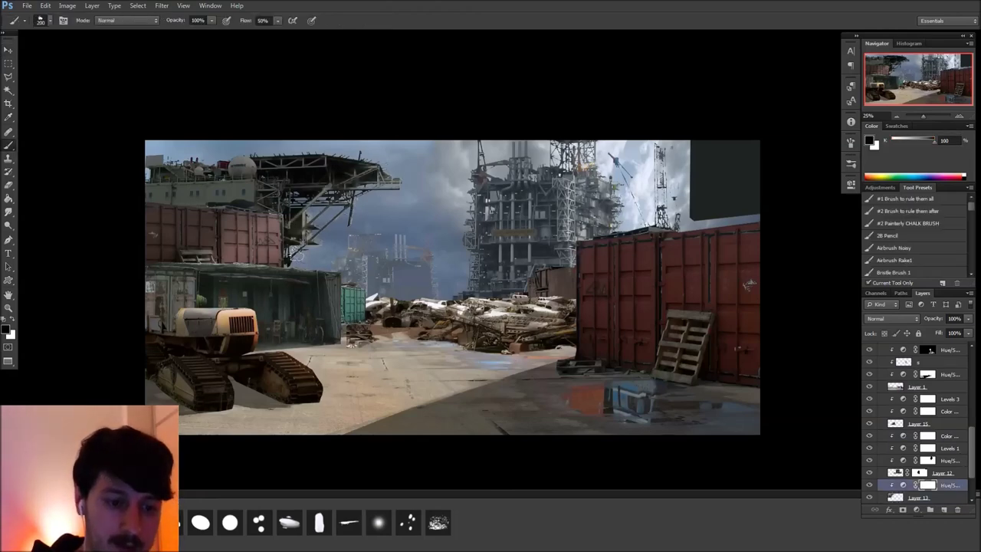
pyautogui.moveTo(264, 199)
pyautogui.mouseDown()
pyautogui.moveTo(270, 188)
pyautogui.moveTo(289, 242)
pyautogui.mouseUp()
pyautogui.moveTo(311, 192); pyautogui.dragTo(331, 196)
pyautogui.press('x')
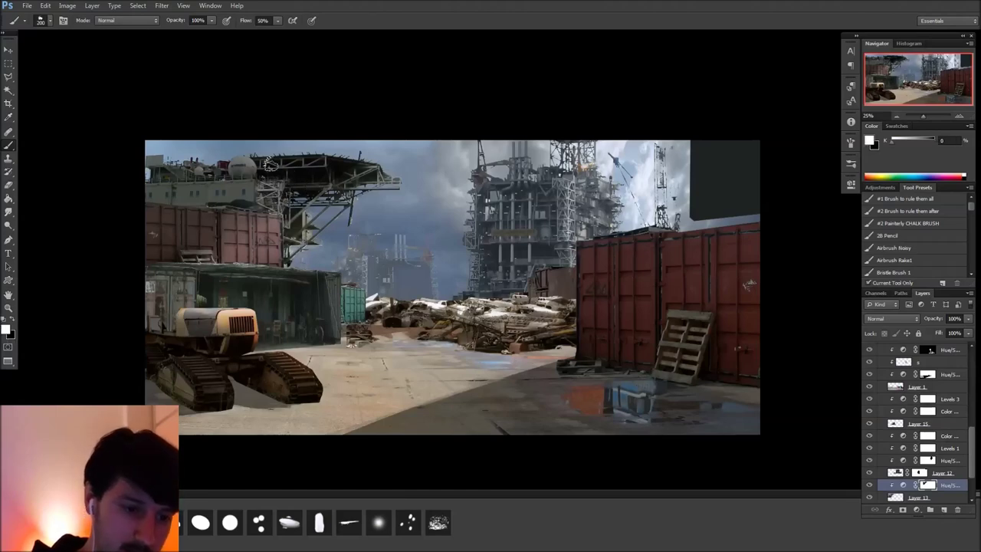
pyautogui.press('x')
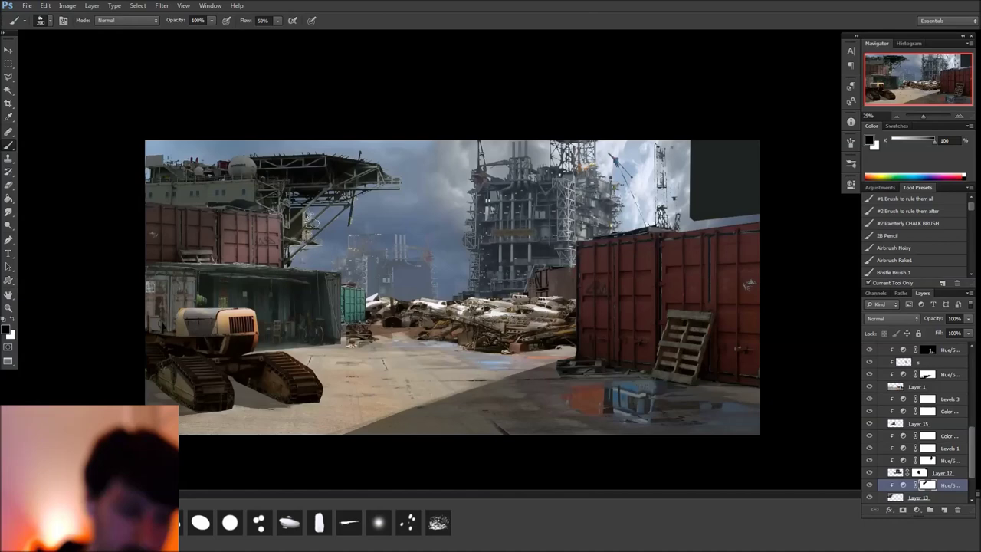
pyautogui.press('x')
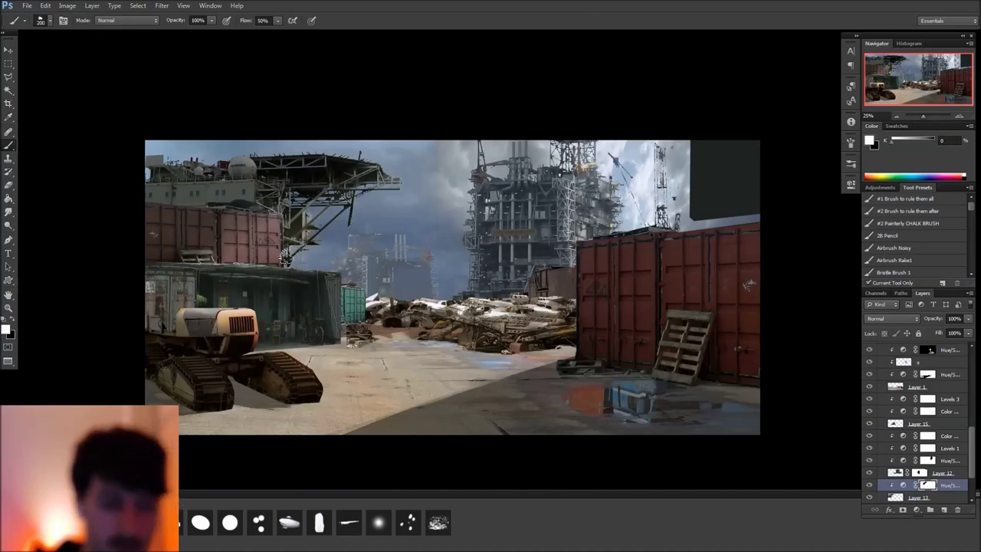
pyautogui.press('x')
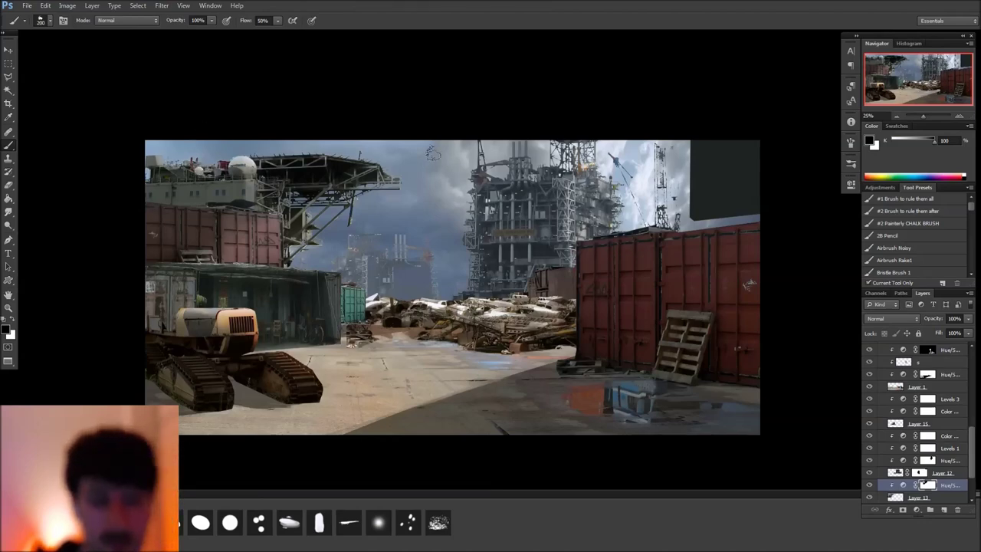
# Paint black on the mask of the open green container's Hue/Saturation adjustment over its edges and front wall
pyautogui.press('c')
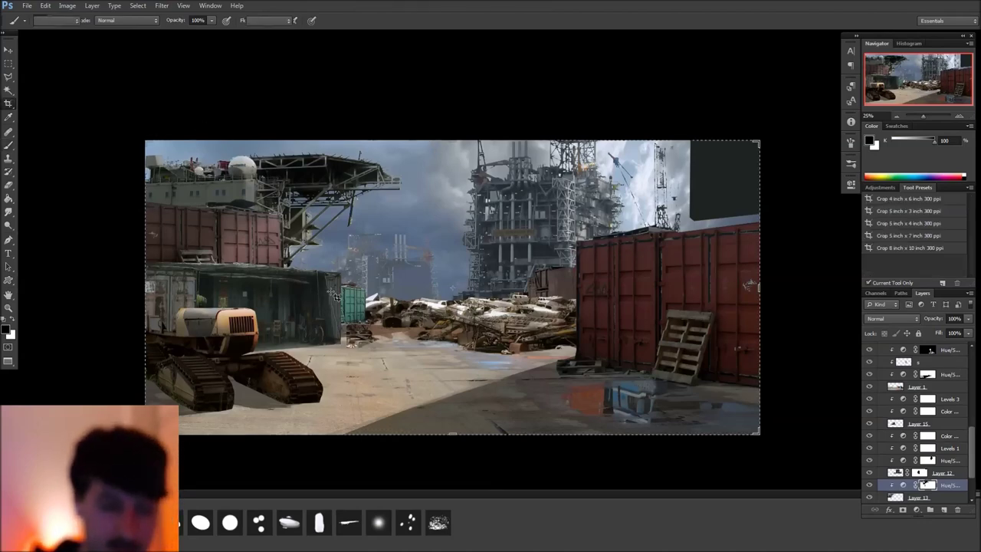
pyautogui.press('v')
pyautogui.keyDown('ctrl'); pyautogui.click(343, 303); pyautogui.keyUp('ctrl')
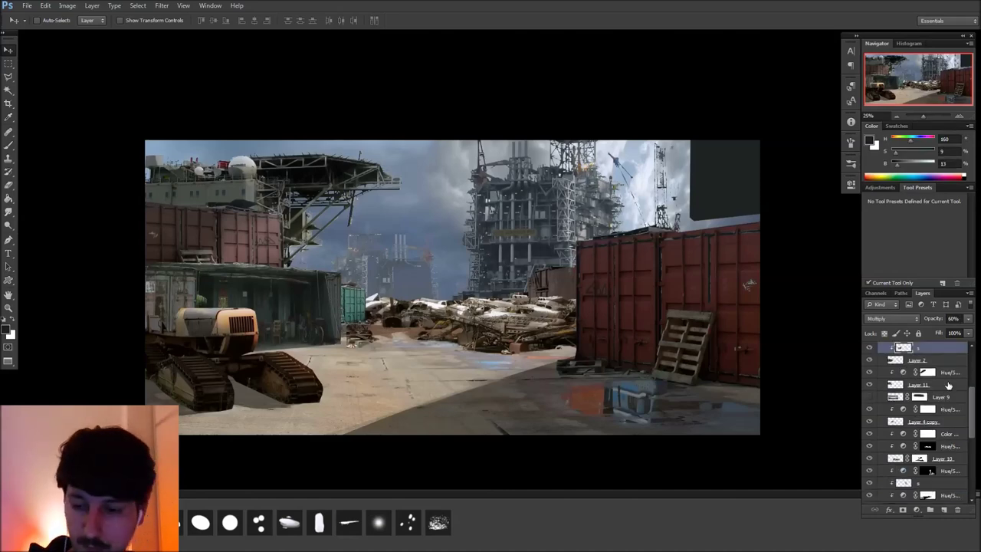
pyautogui.scroll(3, 949, 386)
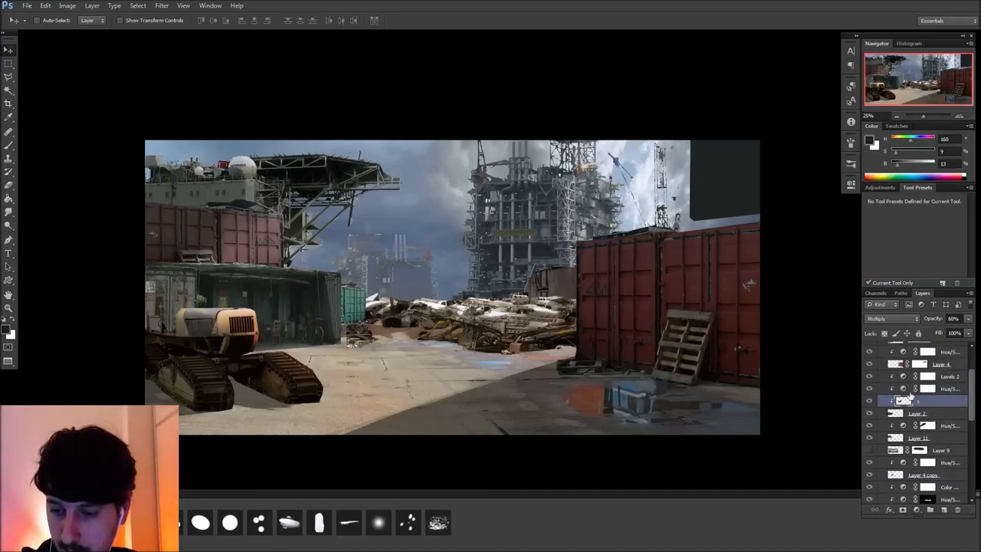
pyautogui.click(870, 389)
pyautogui.click(869, 389)
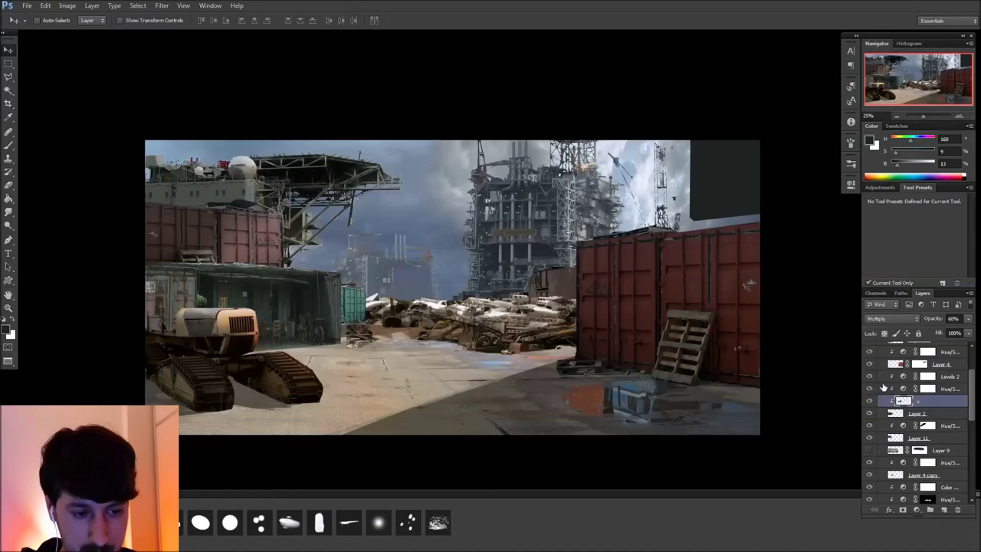
pyautogui.click(927, 388)
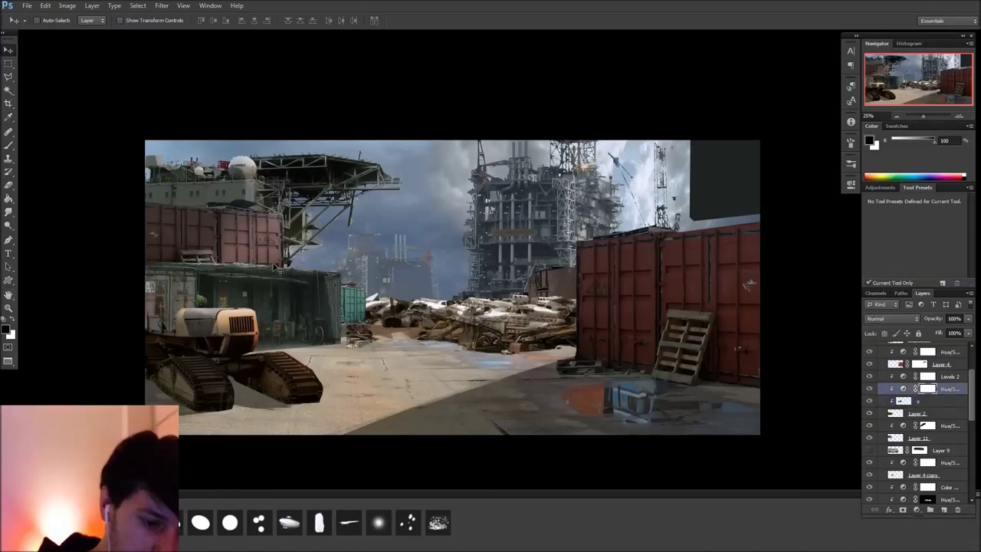
pyautogui.press('b')
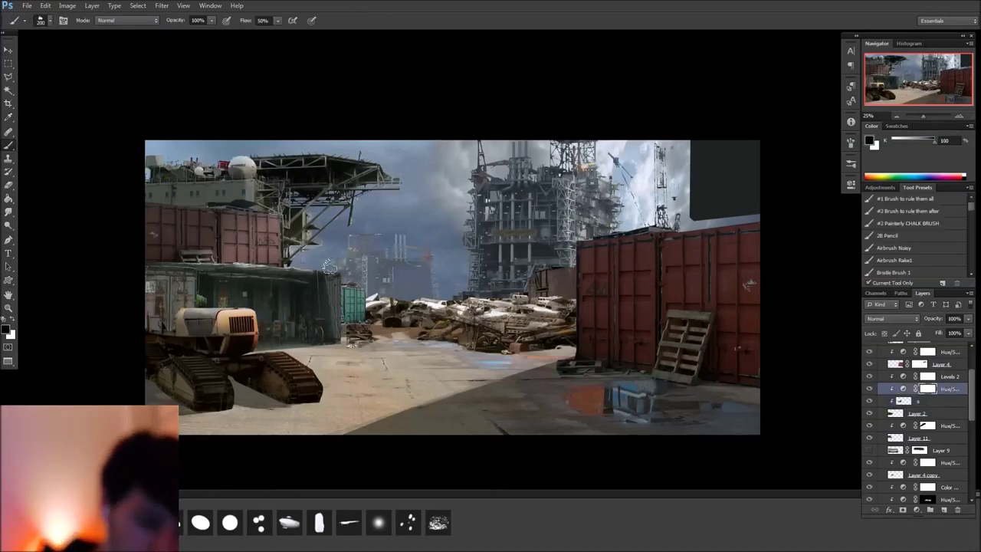
pyautogui.moveTo(178, 299)
pyautogui.mouseDown()
pyautogui.moveTo(163, 320)
pyautogui.moveTo(156, 285)
pyautogui.mouseUp()
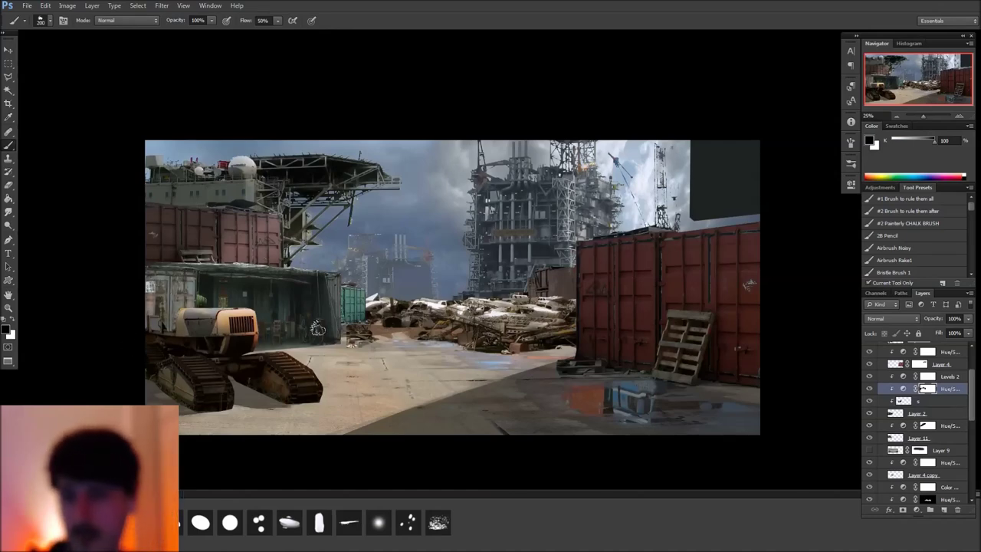
# Paint on Layer 10's mask with black and white around the rubble, revealing brick debris across the ground in front of it
pyautogui.moveTo(699, 399); pyautogui.dragTo(727, 396)
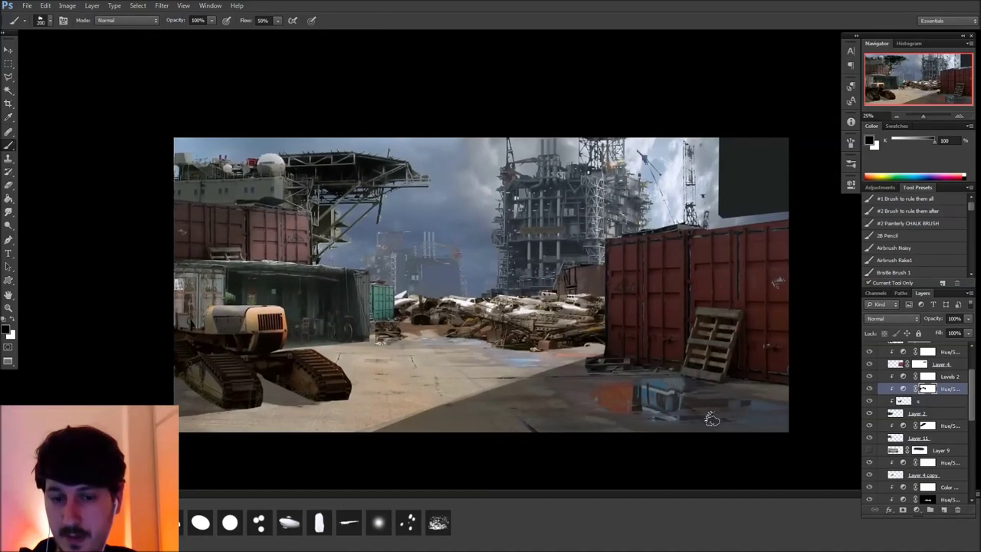
pyautogui.press('v')
pyautogui.click(512, 357)
pyautogui.click(919, 498)
pyautogui.press('b')
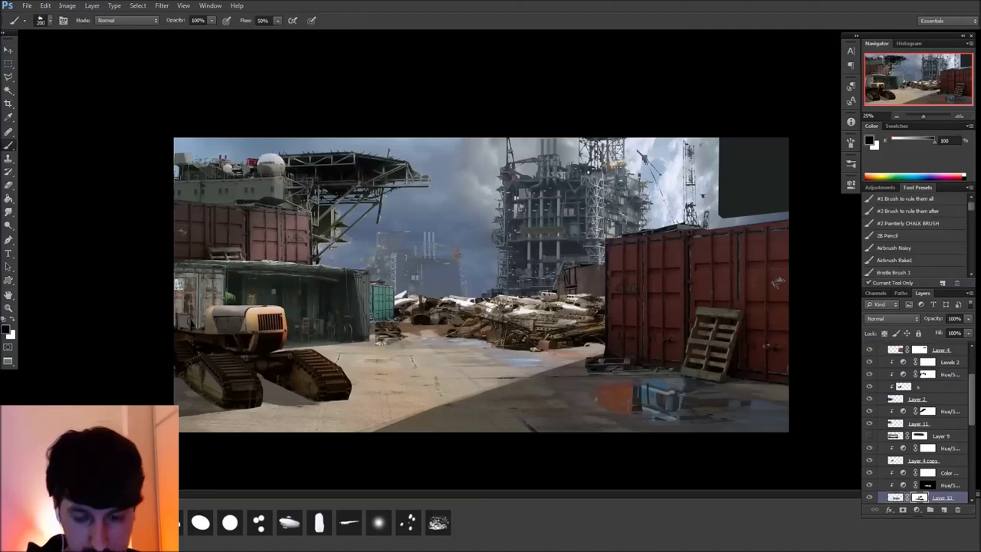
pyautogui.moveTo(504, 359)
pyautogui.mouseDown()
pyautogui.moveTo(575, 350)
pyautogui.moveTo(473, 354)
pyautogui.moveTo(627, 343)
pyautogui.moveTo(447, 352)
pyautogui.moveTo(387, 334)
pyautogui.moveTo(429, 326)
pyautogui.moveTo(574, 335)
pyautogui.mouseUp()
pyautogui.press('x')
pyautogui.press('x')
pyautogui.moveTo(451, 347)
pyautogui.mouseDown()
pyautogui.moveTo(605, 337)
pyautogui.moveTo(444, 345)
pyautogui.moveTo(552, 346)
pyautogui.moveTo(444, 343)
pyautogui.moveTo(479, 341)
pyautogui.mouseUp()
pyautogui.press('x')
pyautogui.moveTo(614, 350)
pyautogui.mouseDown()
pyautogui.moveTo(508, 358)
pyautogui.moveTo(497, 380)
pyautogui.moveTo(465, 370)
pyautogui.moveTo(556, 367)
pyautogui.moveTo(378, 385)
pyautogui.moveTo(479, 357)
pyautogui.moveTo(340, 375)
pyautogui.mouseUp()
pyautogui.press('x')
pyautogui.press('x')
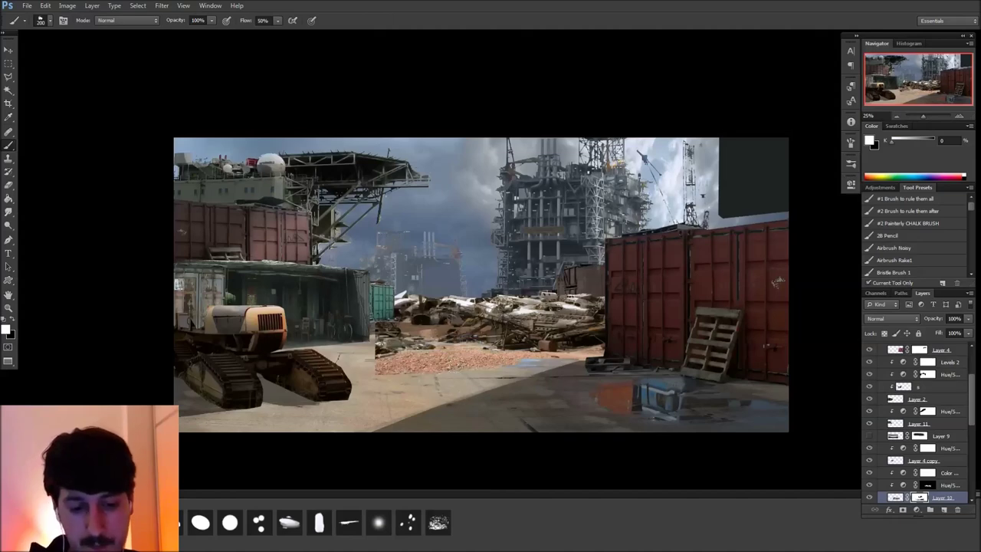
# Paint black on Layer 10's mask to trim the brick debris to a central strip and refine the rubble's edges
pyautogui.press('x')
pyautogui.moveTo(404, 377)
pyautogui.mouseDown()
pyautogui.moveTo(436, 366)
pyautogui.moveTo(383, 352)
pyautogui.moveTo(626, 362)
pyautogui.moveTo(572, 354)
pyautogui.mouseUp()
pyautogui.press('x')
pyautogui.moveTo(473, 289)
pyautogui.mouseDown()
pyautogui.moveTo(448, 271)
pyautogui.moveTo(462, 285)
pyautogui.moveTo(434, 298)
pyautogui.mouseUp()
pyautogui.press('x')
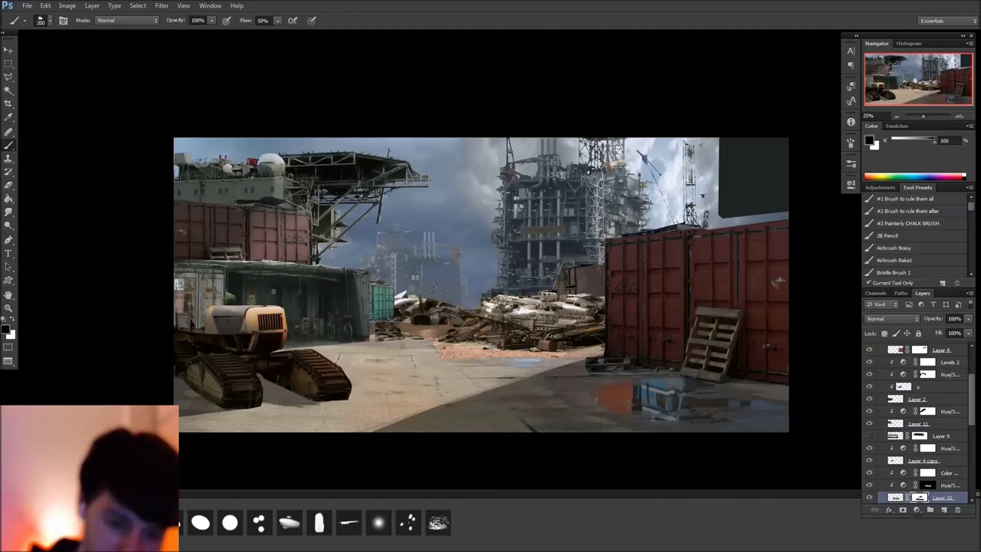
pyautogui.press('x')
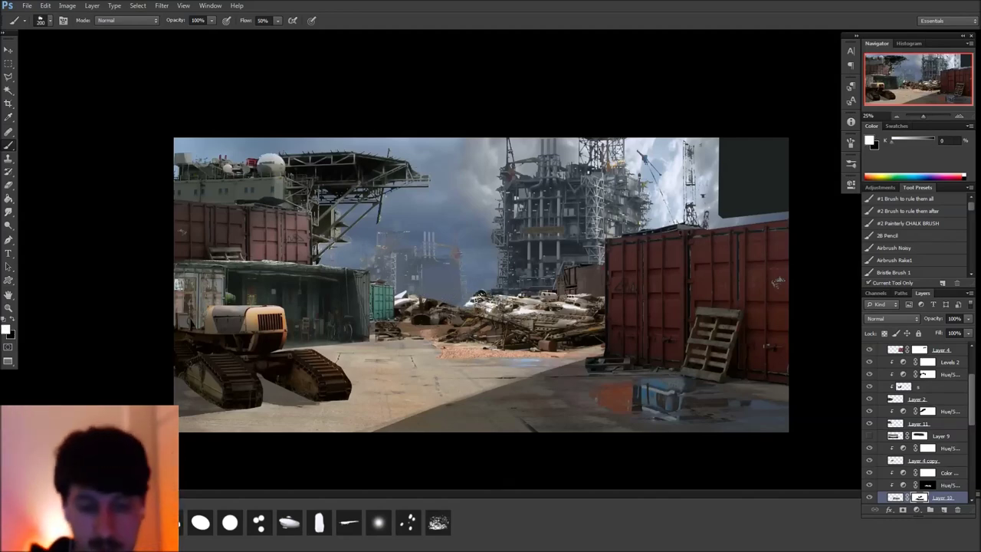
pyautogui.press('x')
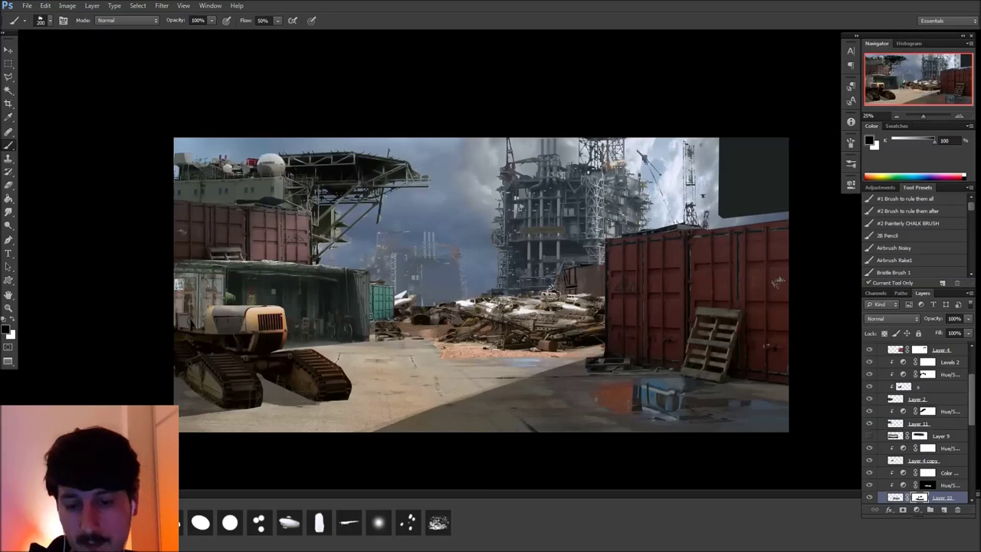
# Show the Ref group and preview its reference photos one by one for usable machinery
pyautogui.moveTo(804, 394); pyautogui.dragTo(770, 396)
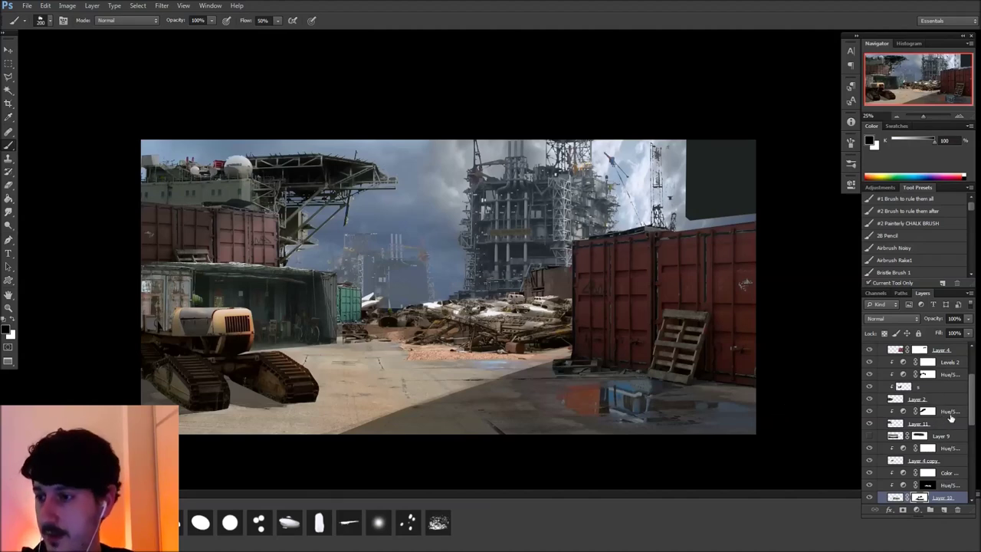
pyautogui.moveTo(969, 404); pyautogui.dragTo(969, 379)
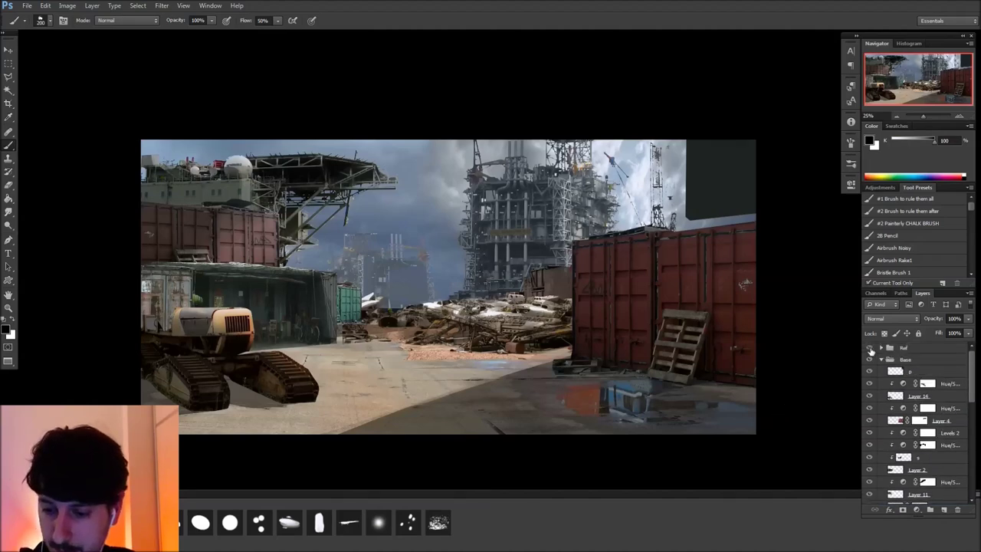
pyautogui.click(868, 347)
pyautogui.click(880, 347)
pyautogui.moveTo(969, 375); pyautogui.dragTo(969, 398)
pyautogui.click(868, 397)
pyautogui.click(869, 385)
pyautogui.click(870, 385)
pyautogui.click(871, 385)
pyautogui.click(870, 373)
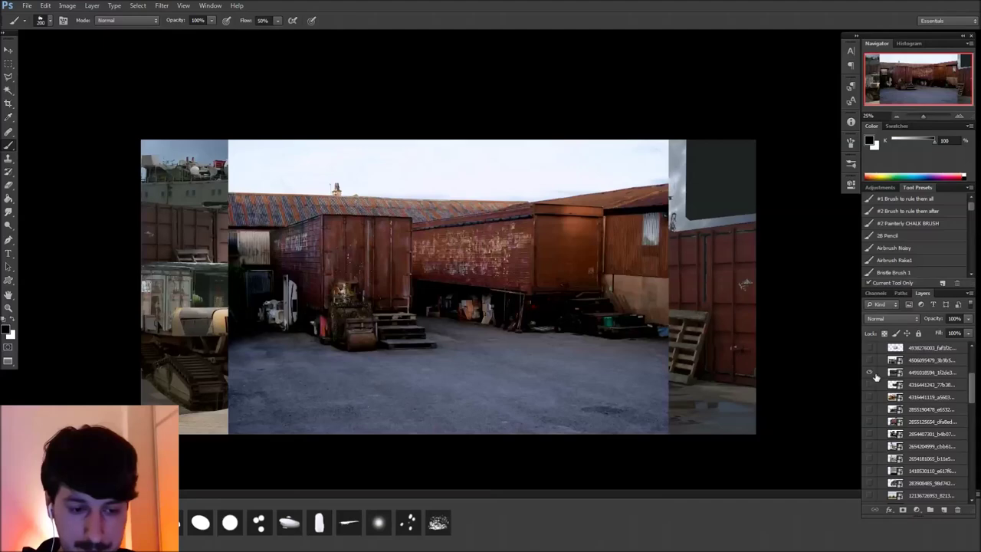
pyautogui.click(870, 373)
pyautogui.click(871, 373)
pyautogui.click(870, 360)
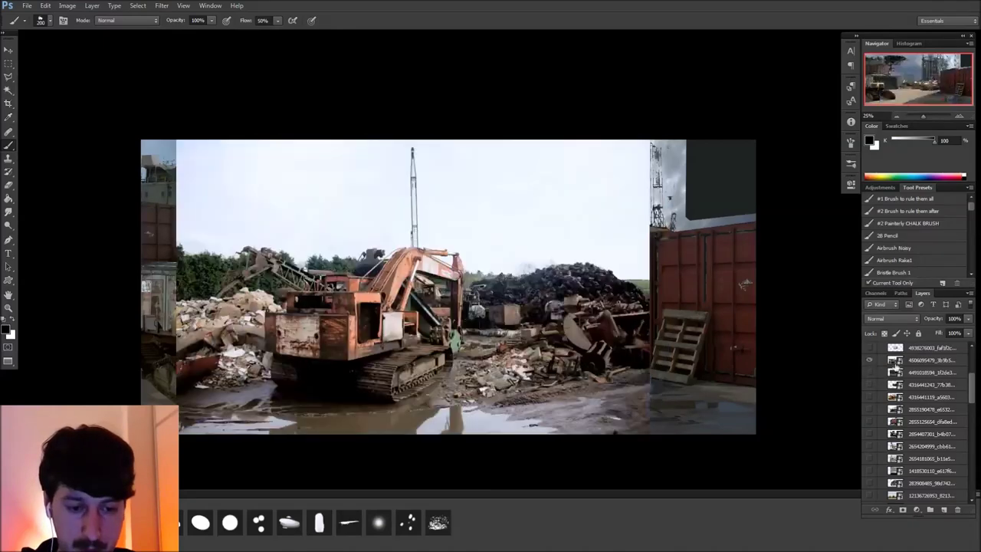
pyautogui.scroll(3, 969, 400)
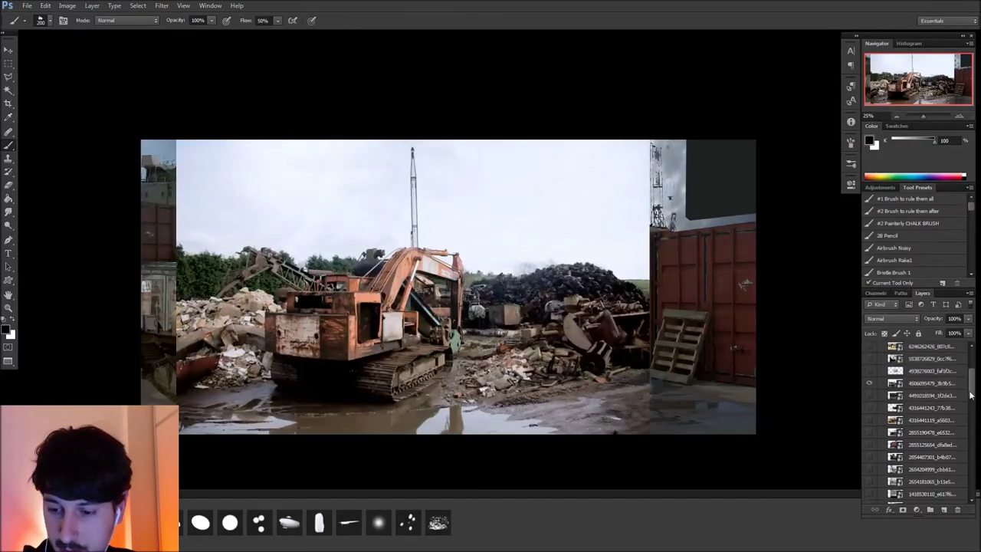
# Show the blue material handler reference photo and select its boom arm with the Polygonal Lasso for copying
pyautogui.click(871, 381)
pyautogui.click(871, 370)
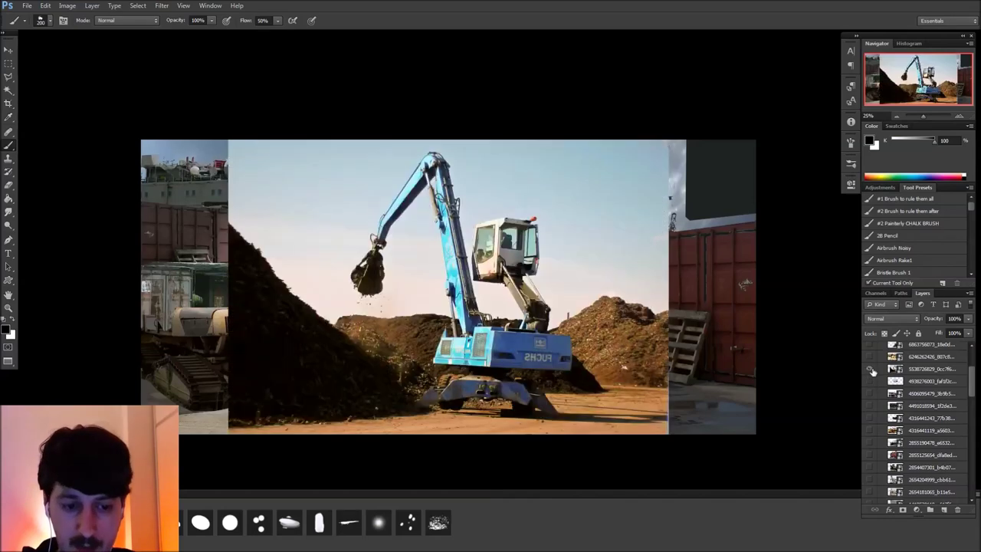
pyautogui.click(894, 371)
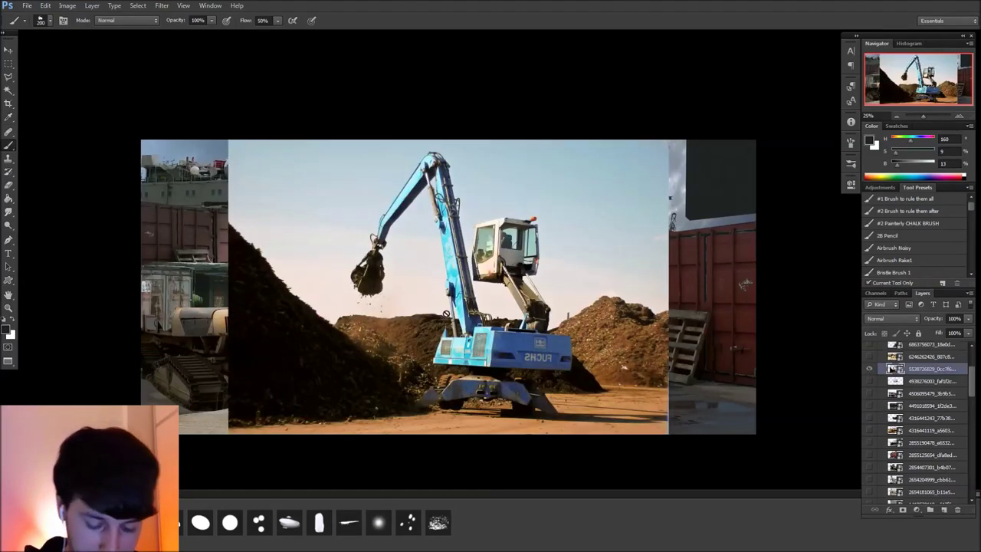
pyautogui.press('l')
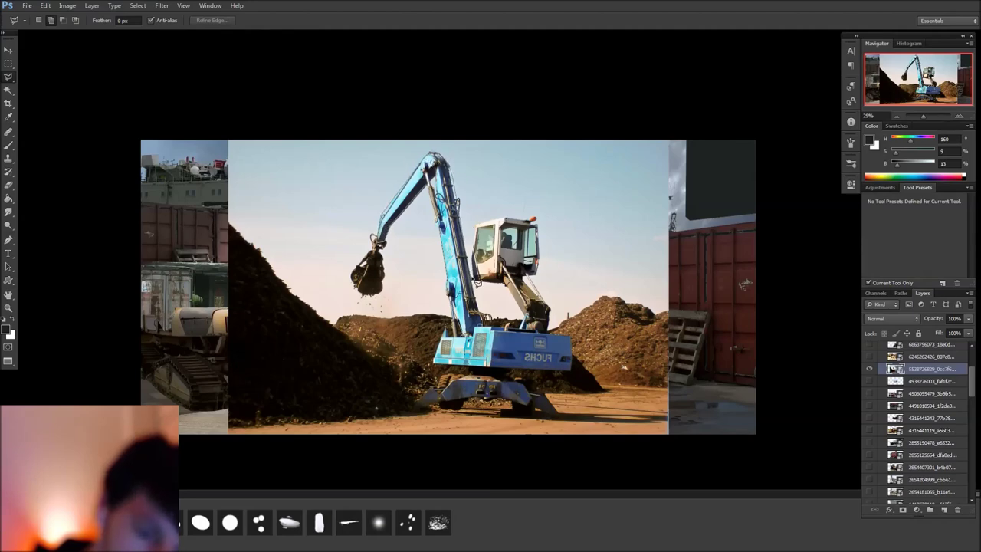
pyautogui.click(461, 339)
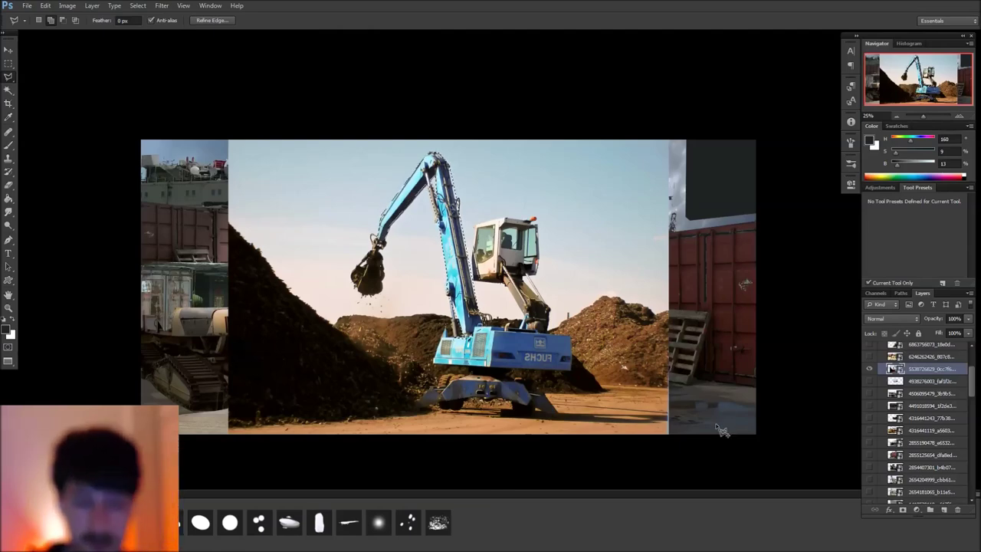
# Hide the Ref group and paste the copied boom above Layer 14's Hue/Saturation adjustment, moving it in front of the distant rig
pyautogui.moveTo(971, 380); pyautogui.dragTo(972, 359)
pyautogui.click(881, 347)
pyautogui.click(869, 347)
pyautogui.click(940, 375)
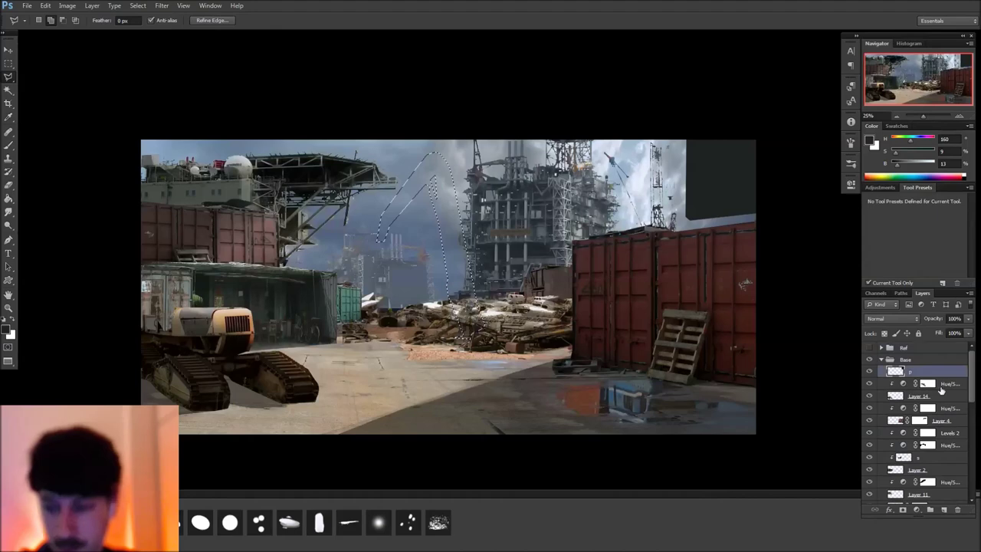
pyautogui.click(936, 386)
pyautogui.hotkey('ctrl', 'v')
pyautogui.press('v')
pyautogui.moveTo(498, 291); pyautogui.dragTo(535, 270)
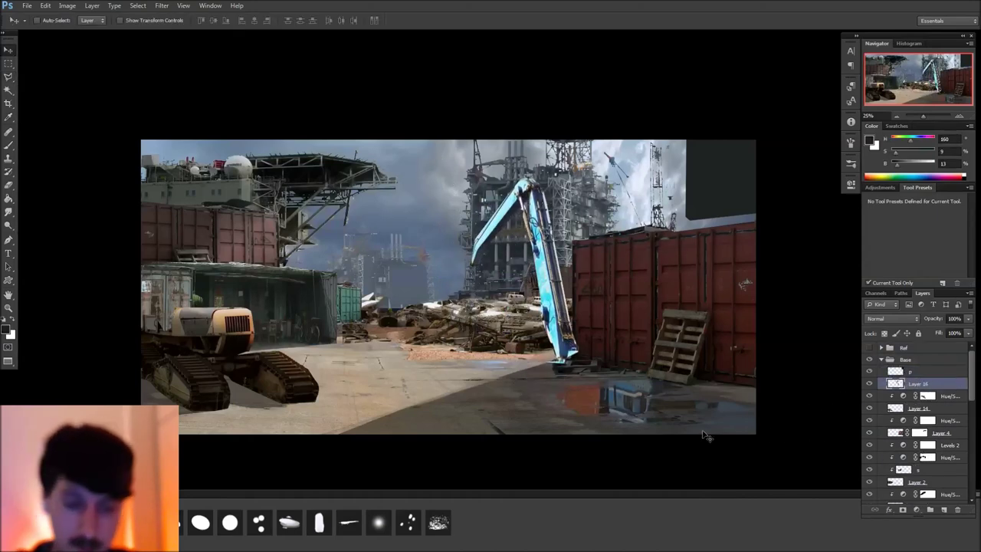
# Flip the pasted boom horizontally and position its base beside the open green container
pyautogui.hotkey('ctrl', 'shift', 'h')
pyautogui.moveTo(504, 332); pyautogui.dragTo(342, 304)
pyautogui.moveTo(363, 263); pyautogui.dragTo(392, 247)
pyautogui.moveTo(360, 292)
pyautogui.mouseDown()
pyautogui.moveTo(341, 308)
pyautogui.moveTo(350, 302)
pyautogui.mouseUp()
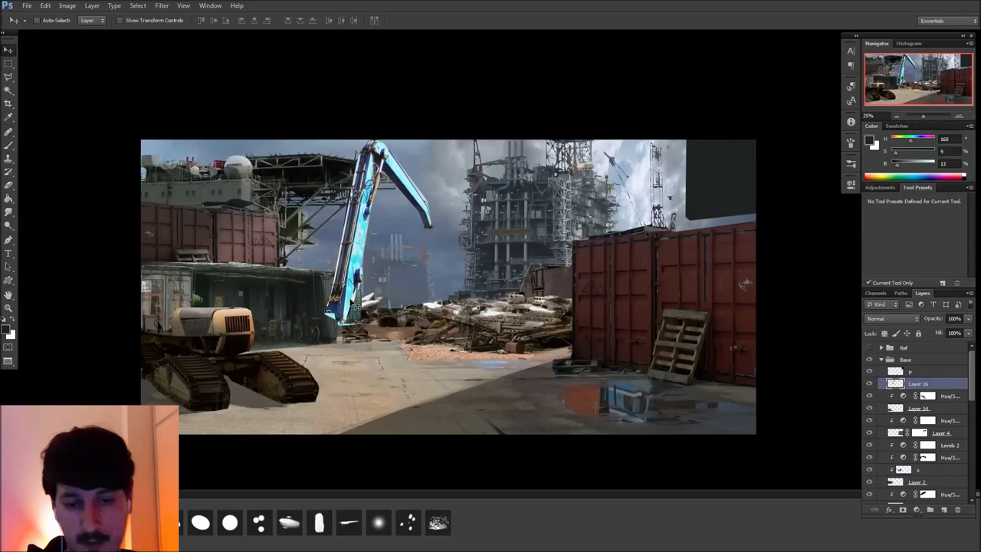
# Rotate the boom clockwise by about 21° so it leans toward the distant rig, keeping its base beside the green container
pyautogui.hotkey('ctrl', 't')
pyautogui.moveTo(481, 177); pyautogui.dragTo(449, 236)
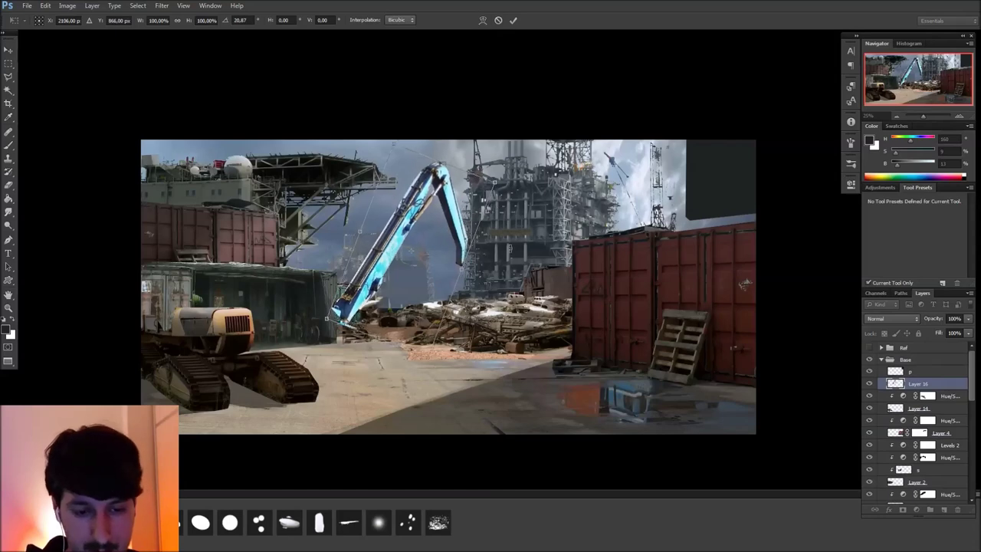
pyautogui.press('Return')
# Select the boom's outer arm segment and distort it so it swings outward from the elbow joint
pyautogui.press('l')
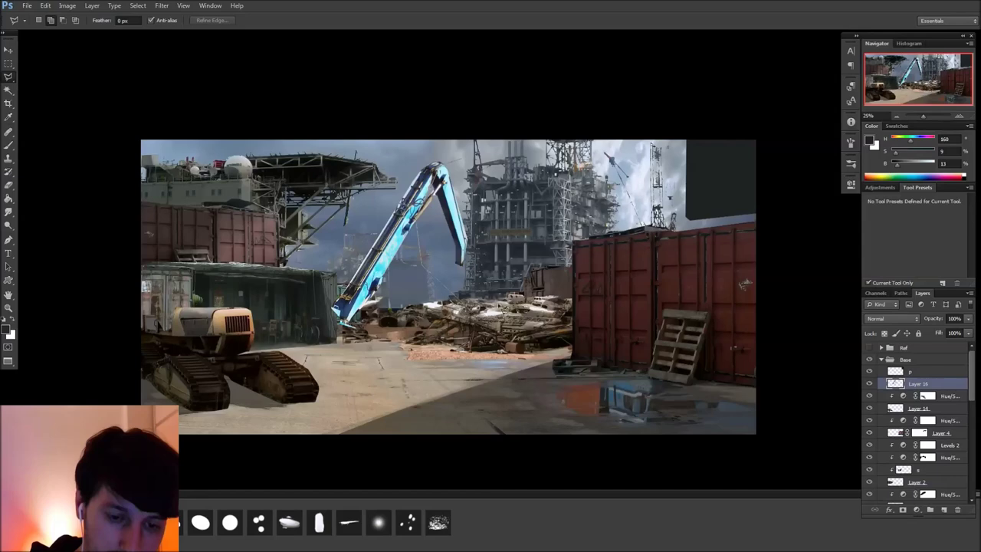
pyautogui.click(517, 275)
pyautogui.doubleClick(502, 160)
pyautogui.hotkey('ctrl', 't')
pyautogui.rightClick(461, 248)
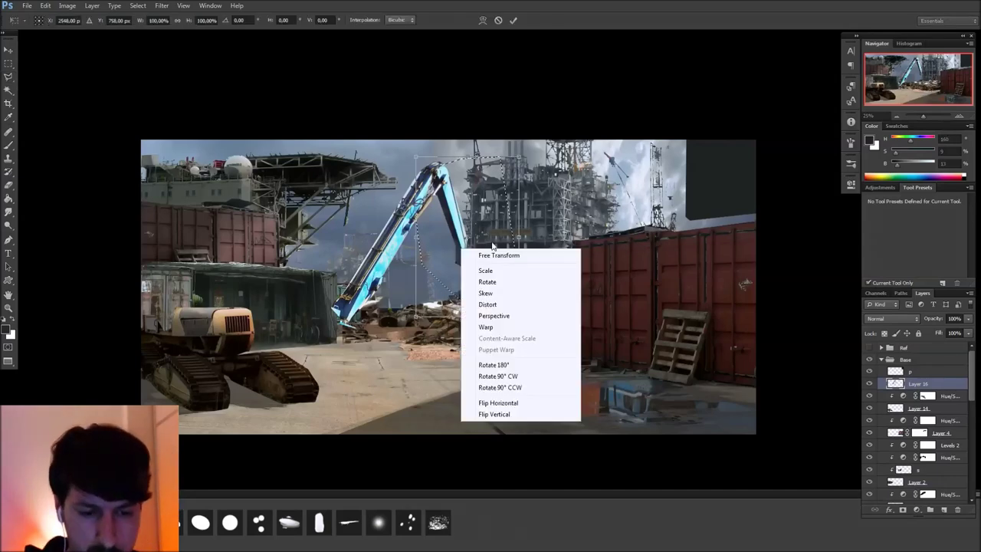
pyautogui.click(499, 304)
pyautogui.moveTo(468, 317); pyautogui.dragTo(514, 263)
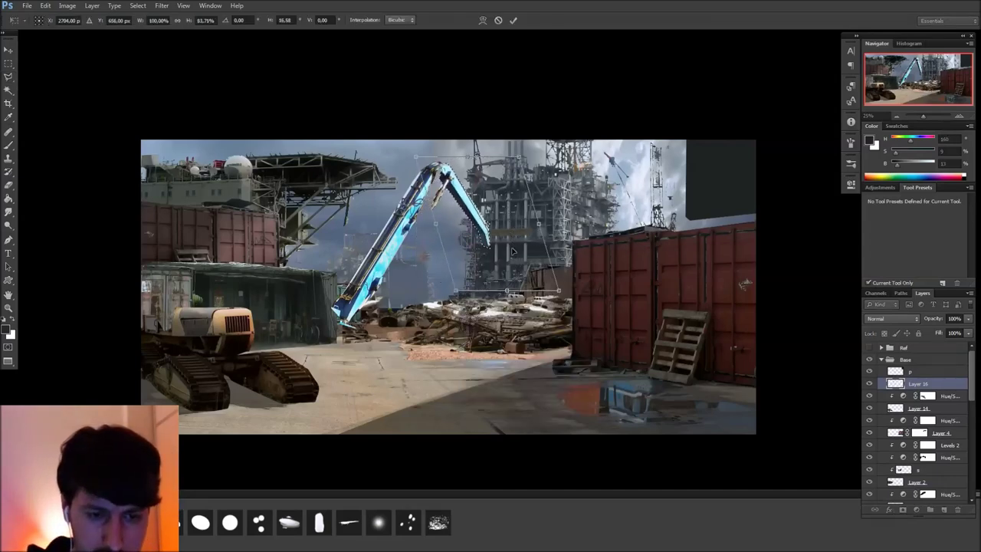
# Shorten and raise the outer arm segment toward the distant rig, realign it with the elbow joint, and apply the transform
pyautogui.moveTo(441, 229); pyautogui.dragTo(433, 229)
pyautogui.moveTo(500, 299); pyautogui.dragTo(488, 262)
pyautogui.moveTo(441, 220); pyautogui.dragTo(434, 222)
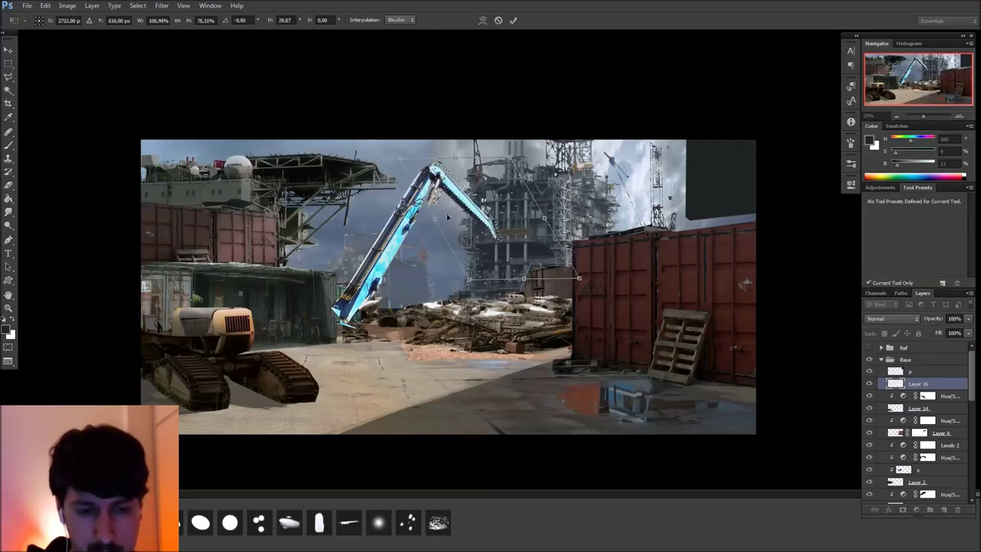
pyautogui.moveTo(455, 158); pyautogui.dragTo(463, 155)
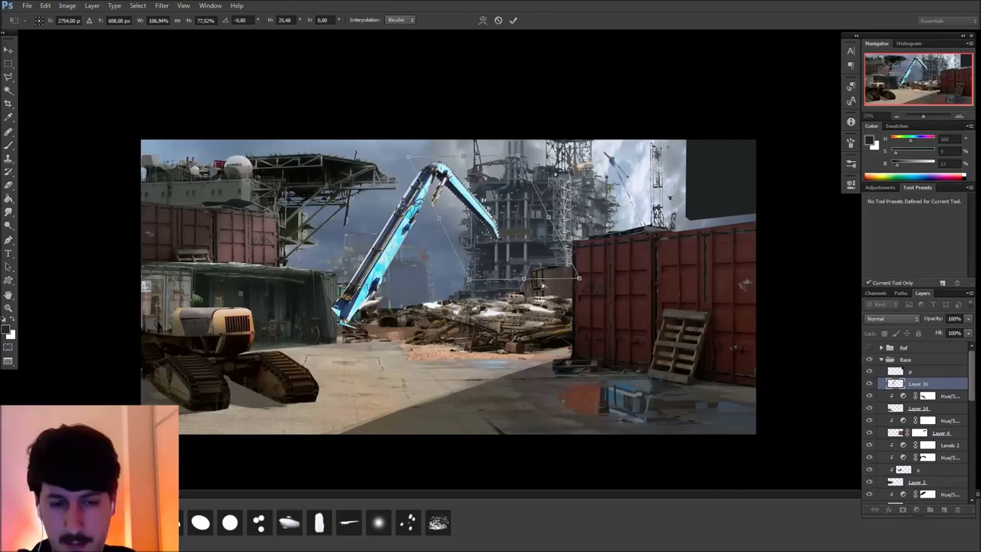
pyautogui.moveTo(531, 284); pyautogui.dragTo(550, 222)
pyautogui.moveTo(531, 183); pyautogui.dragTo(530, 171)
pyautogui.moveTo(408, 157); pyautogui.dragTo(415, 169)
pyautogui.moveTo(463, 244); pyautogui.dragTo(517, 189)
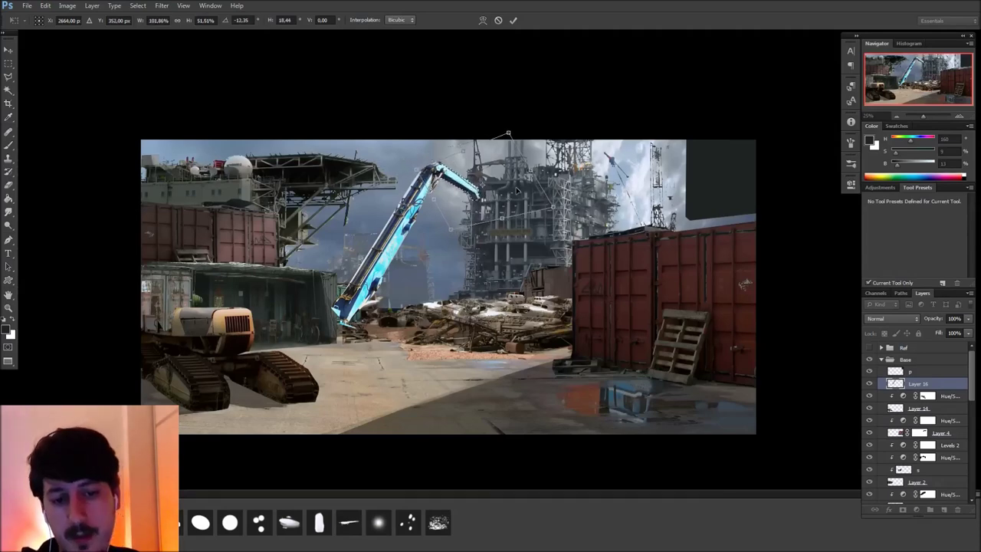
pyautogui.press('Return')
pyautogui.click(916, 510)
pyautogui.click(918, 504)
pyautogui.hotkey('ctrl', 'z')
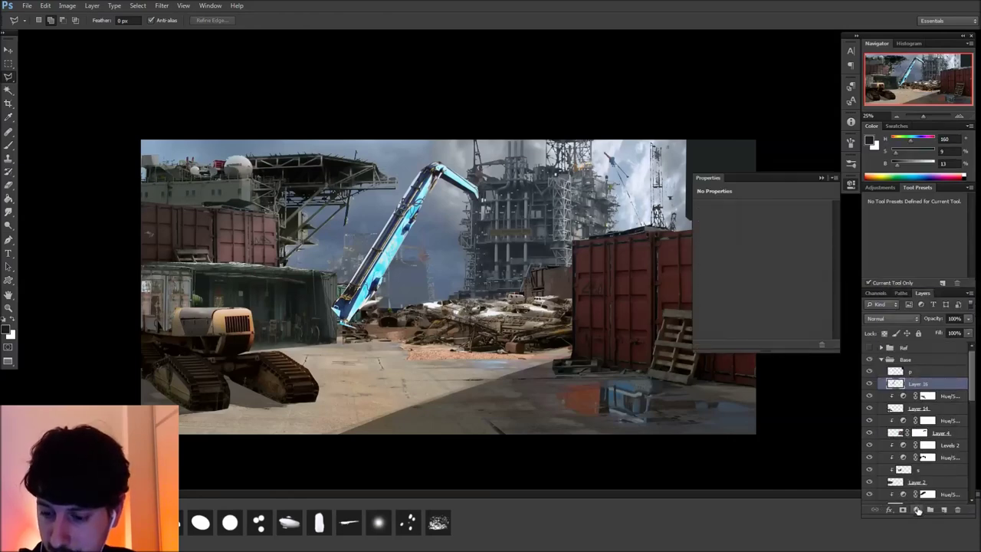
# Add a clipped Hue/Saturation adjustment above the boom with hue about -18, saturation -76 and lightness -76
pyautogui.click(916, 510)
pyautogui.click(917, 388)
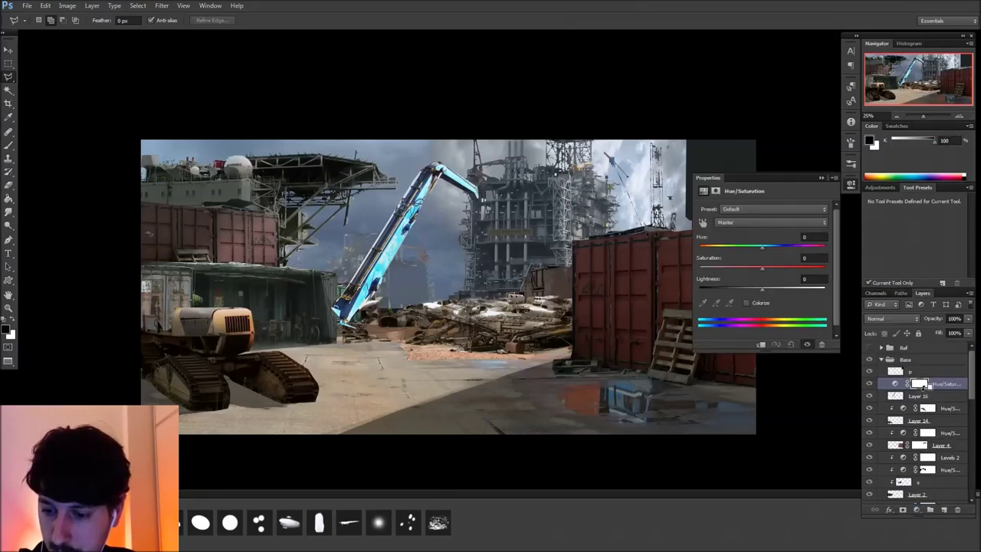
pyautogui.moveTo(762, 246); pyautogui.dragTo(719, 269)
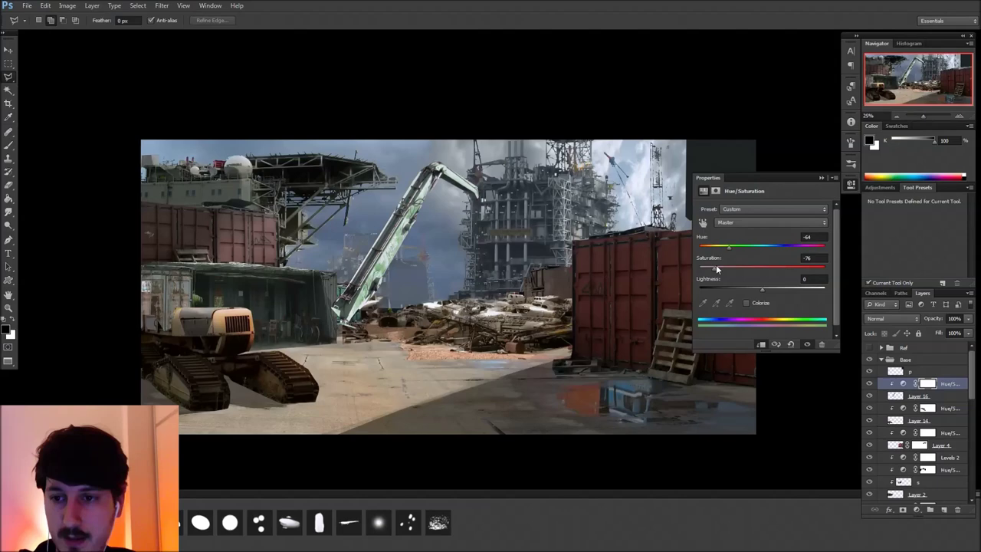
pyautogui.moveTo(762, 289); pyautogui.dragTo(722, 288)
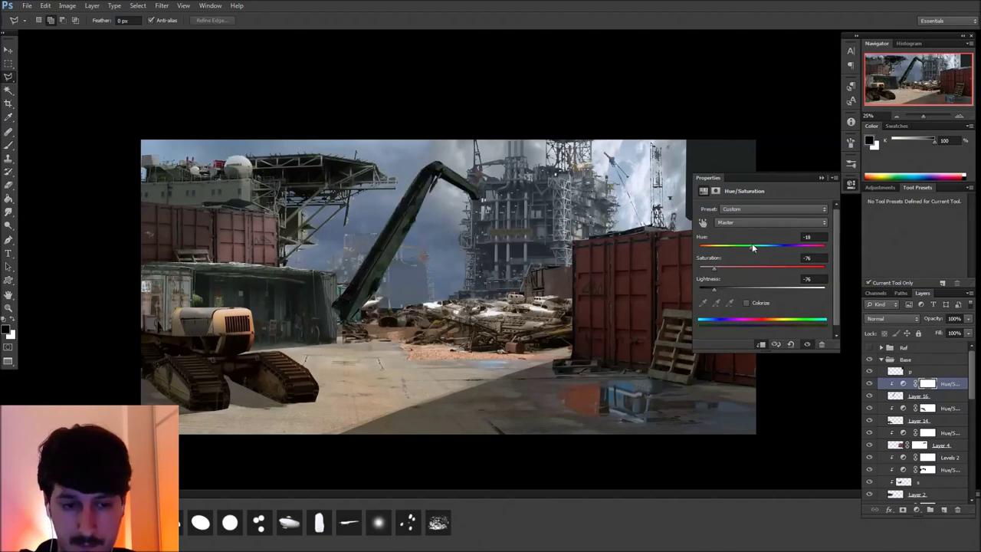
pyautogui.click(851, 184)
# Paint black on the new adjustment's mask along the boom's sunlit faces and outer arm to restore their blue
pyautogui.press('b')
pyautogui.moveTo(372, 285)
pyautogui.mouseDown()
pyautogui.moveTo(395, 239)
pyautogui.moveTo(459, 178)
pyautogui.moveTo(477, 191)
pyautogui.moveTo(408, 242)
pyautogui.moveTo(420, 195)
pyautogui.moveTo(361, 306)
pyautogui.moveTo(389, 272)
pyautogui.moveTo(374, 290)
pyautogui.mouseUp()
pyautogui.moveTo(415, 206)
pyautogui.mouseDown()
pyautogui.moveTo(441, 165)
pyautogui.moveTo(358, 281)
pyautogui.mouseUp()
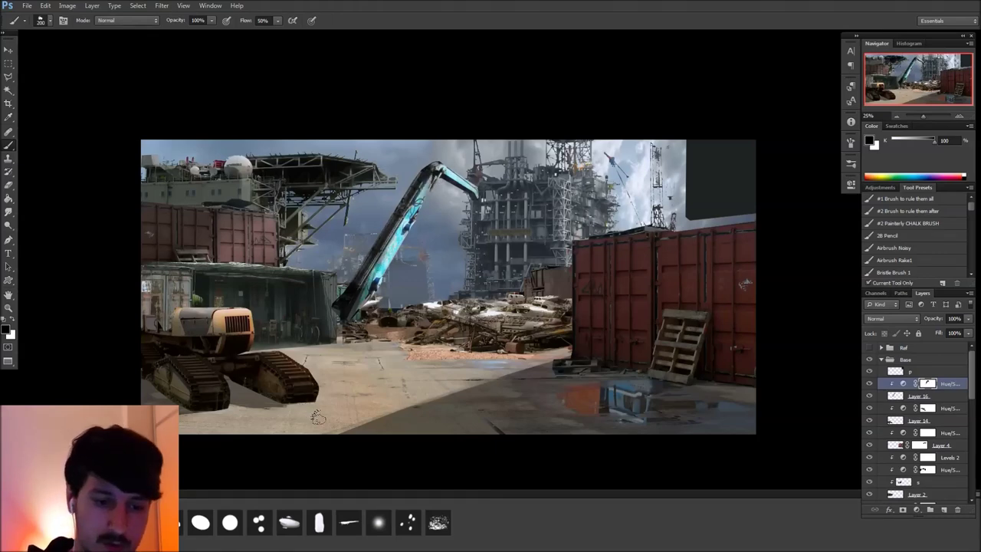
# Set the lightness of the boom's Hue/Saturation adjustment to -62
pyautogui.doubleClick(904, 385)
pyautogui.moveTo(713, 288); pyautogui.dragTo(723, 287)
pyautogui.click(849, 184)
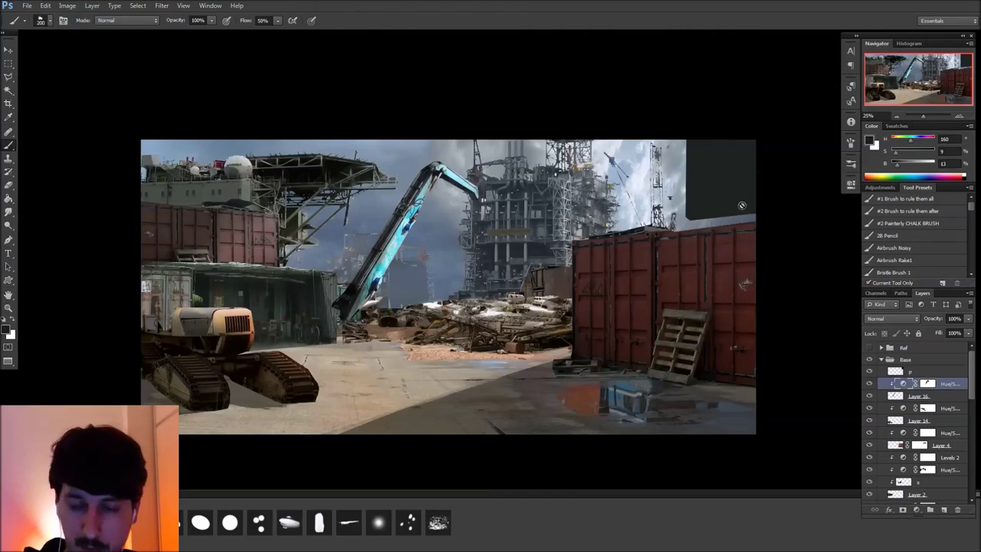
# Paint white with the Airbrush Noisy preset on the boom adjustment's mask along the main arm to soften its shading
pyautogui.click(909, 249)
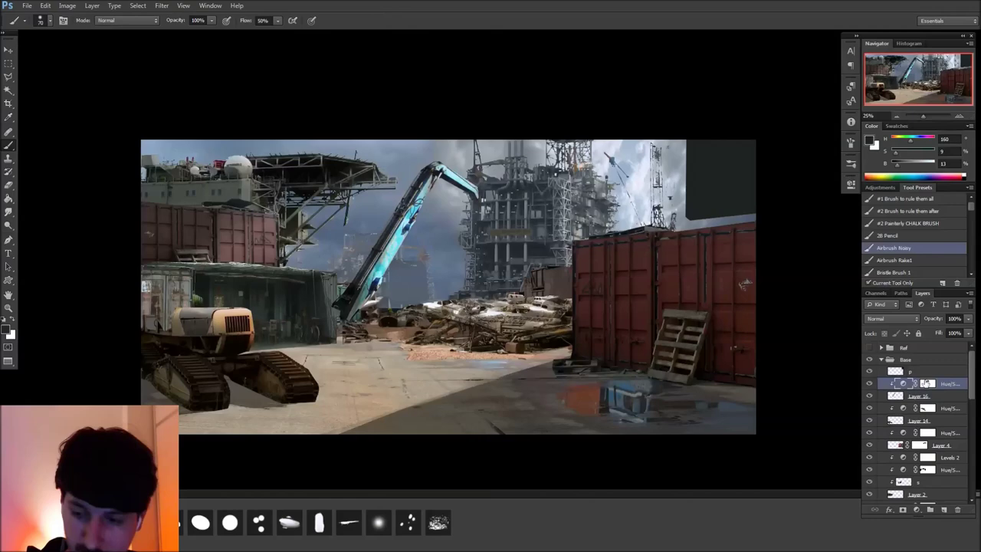
pyautogui.click(926, 383)
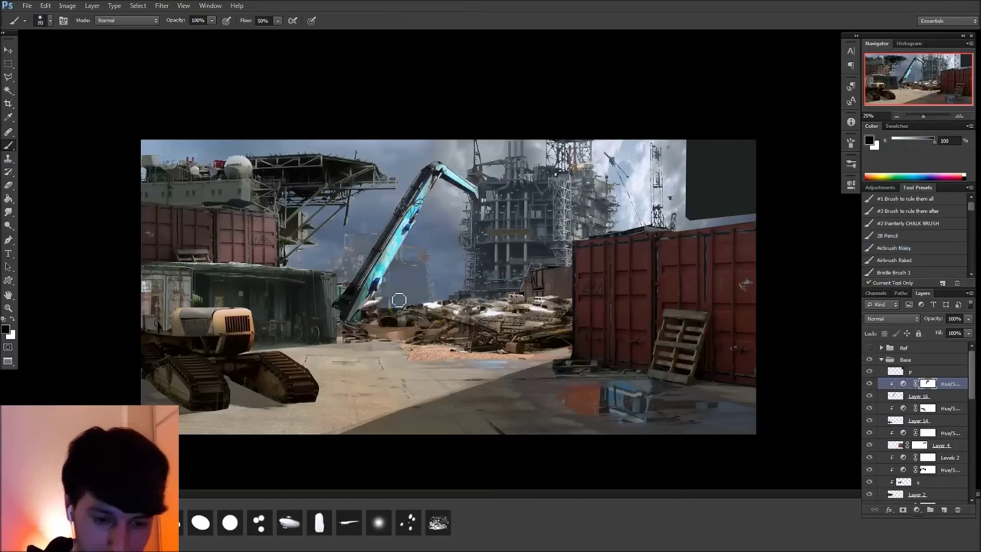
pyautogui.press('x')
pyautogui.moveTo(408, 214)
pyautogui.mouseDown()
pyautogui.moveTo(376, 274)
pyautogui.moveTo(380, 266)
pyautogui.mouseUp()
pyautogui.press('x')
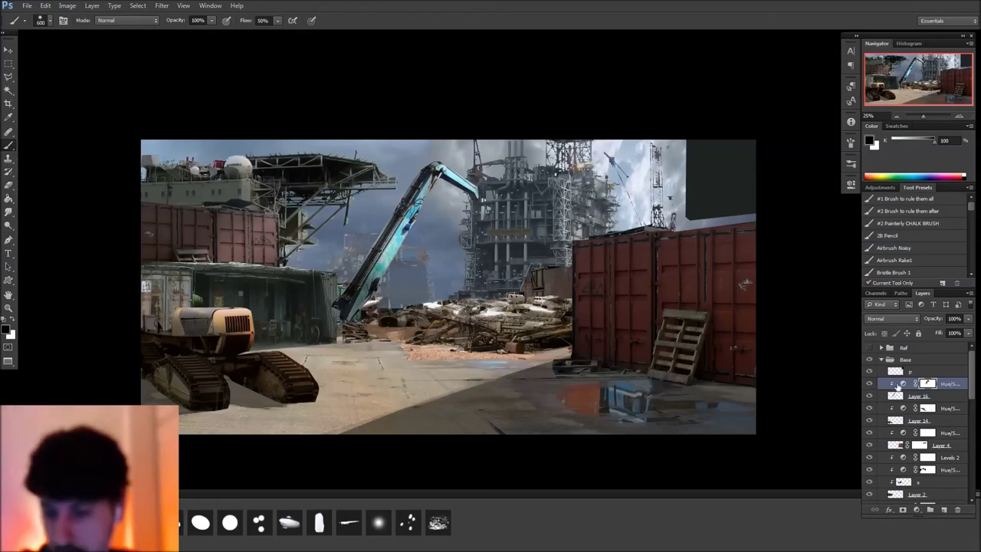
# Set the boom adjustment's hue to -41 and add a second clipped Hue/Saturation directly above the boom with hue -66, saturation about -70
pyautogui.doubleClick(902, 383)
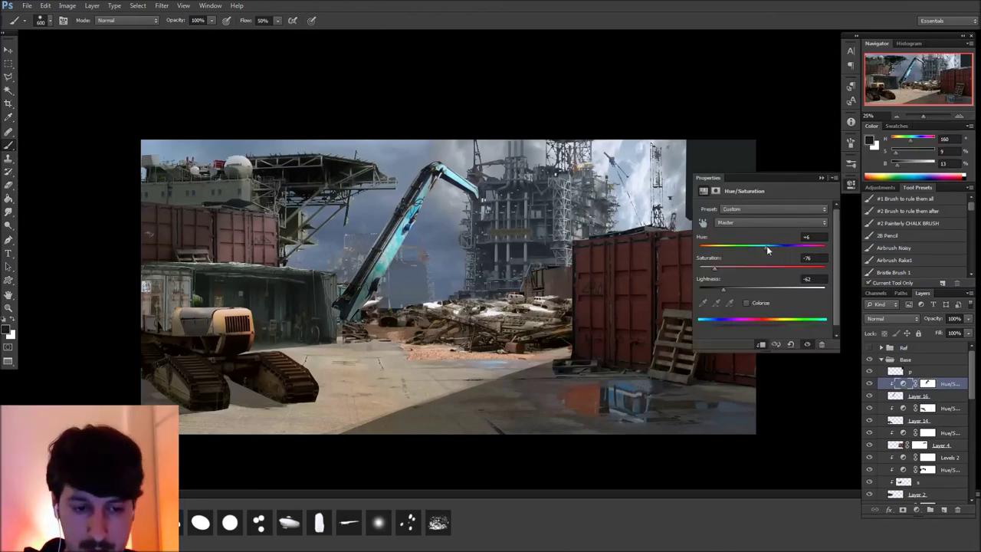
pyautogui.moveTo(767, 246); pyautogui.dragTo(736, 258)
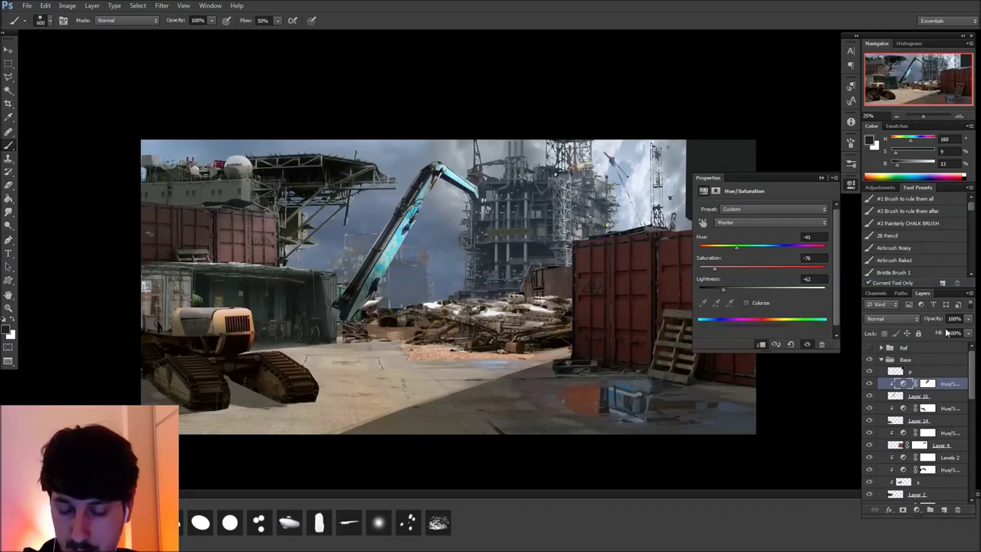
pyautogui.click(936, 397)
pyautogui.click(917, 511)
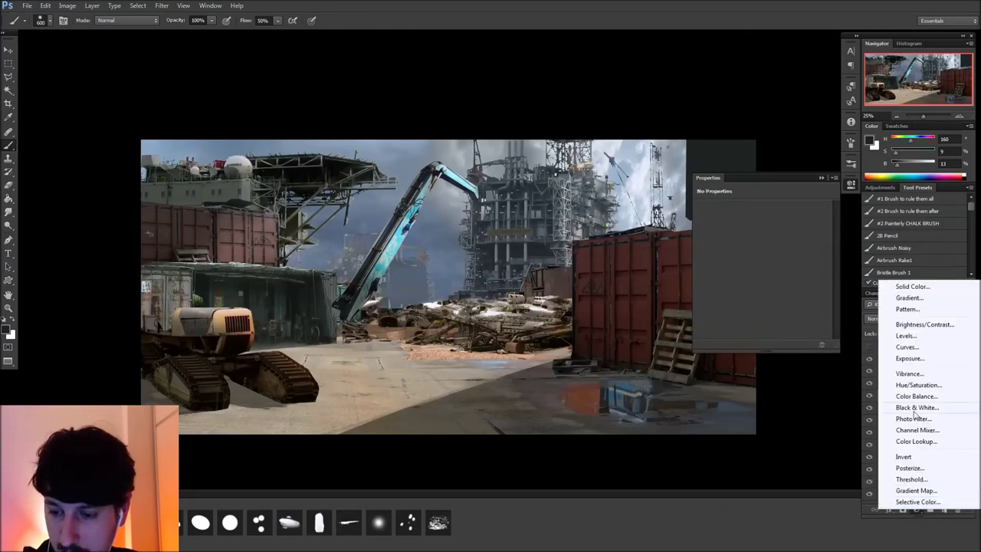
pyautogui.click(915, 385)
pyautogui.moveTo(747, 249); pyautogui.dragTo(710, 269)
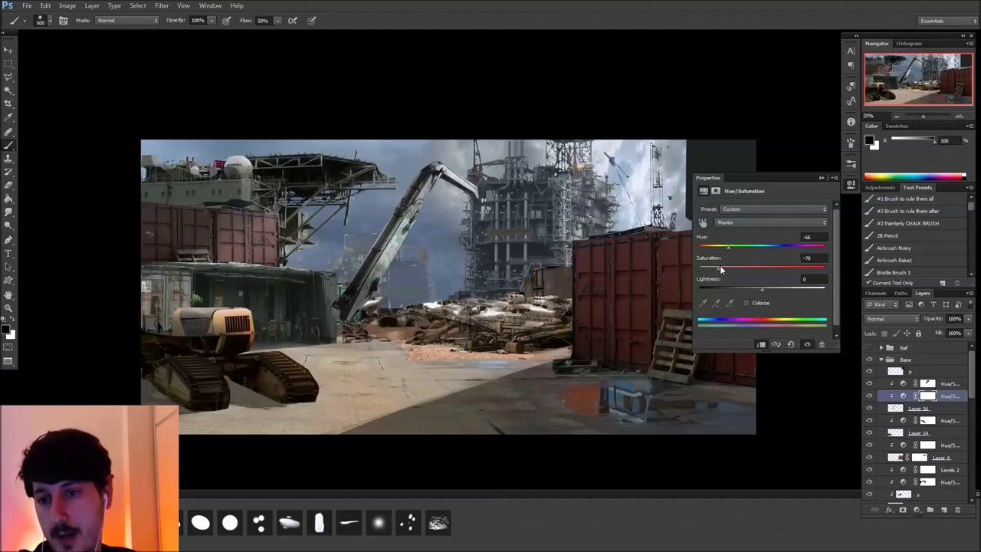
pyautogui.click(851, 185)
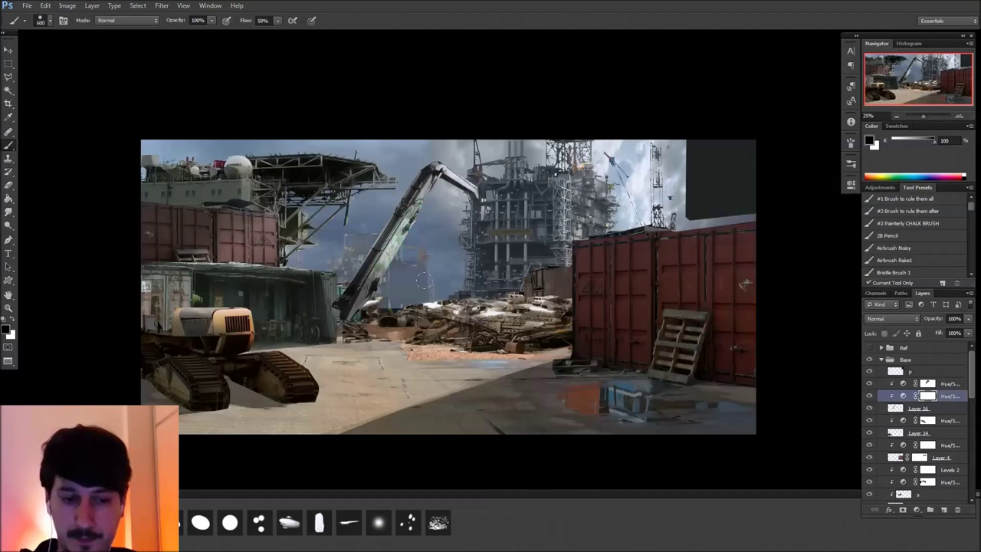
# Select the boom layer with both its Hue/Saturation adjustments and move it down and left toward the green container building
pyautogui.press('v')
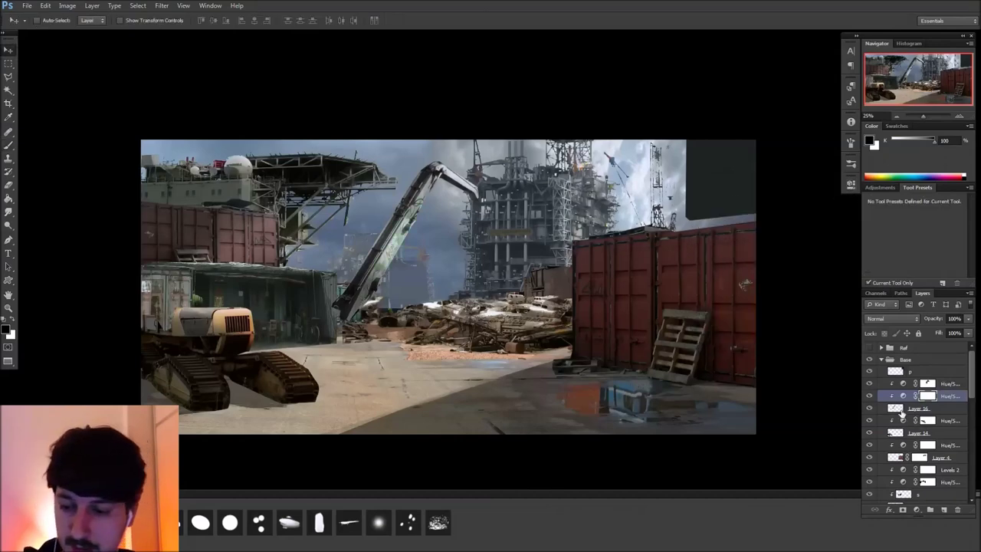
pyautogui.click(902, 411)
pyautogui.keyDown('shift'); pyautogui.click(946, 385); pyautogui.keyUp('shift')
pyautogui.moveTo(374, 298); pyautogui.dragTo(365, 278)
pyautogui.hotkey('ctrl', 'shift', 'h')
pyautogui.moveTo(526, 292); pyautogui.dragTo(317, 361)
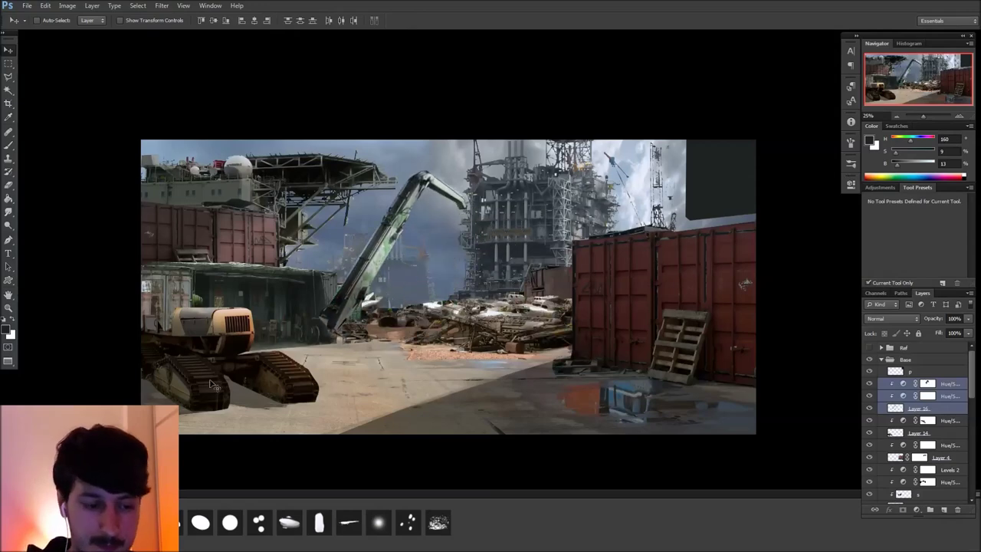
# Hide the tracked excavator layer and reposition the boom with its adjustments so its foot stands on the ground
pyautogui.keyDown('ctrl'); pyautogui.click(211, 385); pyautogui.keyUp('ctrl')
pyautogui.click(870, 433)
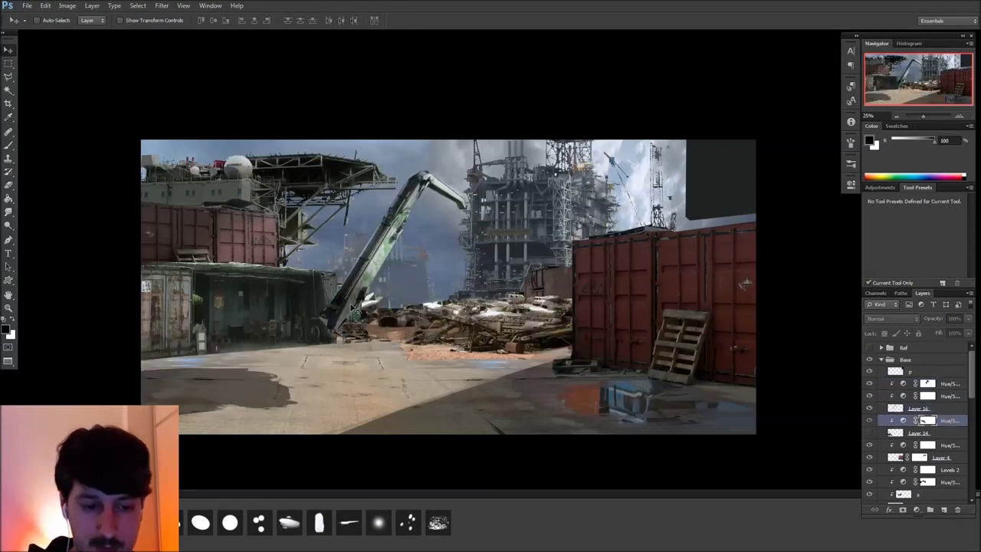
pyautogui.hotkey('alt', ']')
pyautogui.hotkey('alt', ']')
pyautogui.hotkey('alt', ']')
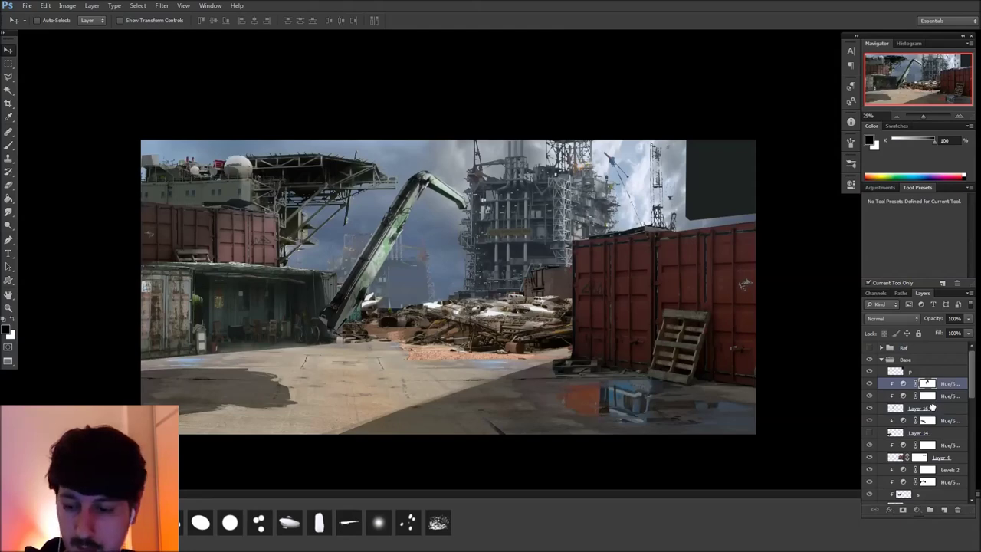
pyautogui.keyDown('shift'); pyautogui.click(932, 408); pyautogui.keyUp('shift')
pyautogui.moveTo(367, 310); pyautogui.dragTo(388, 302)
pyautogui.moveTo(319, 331); pyautogui.dragTo(328, 319)
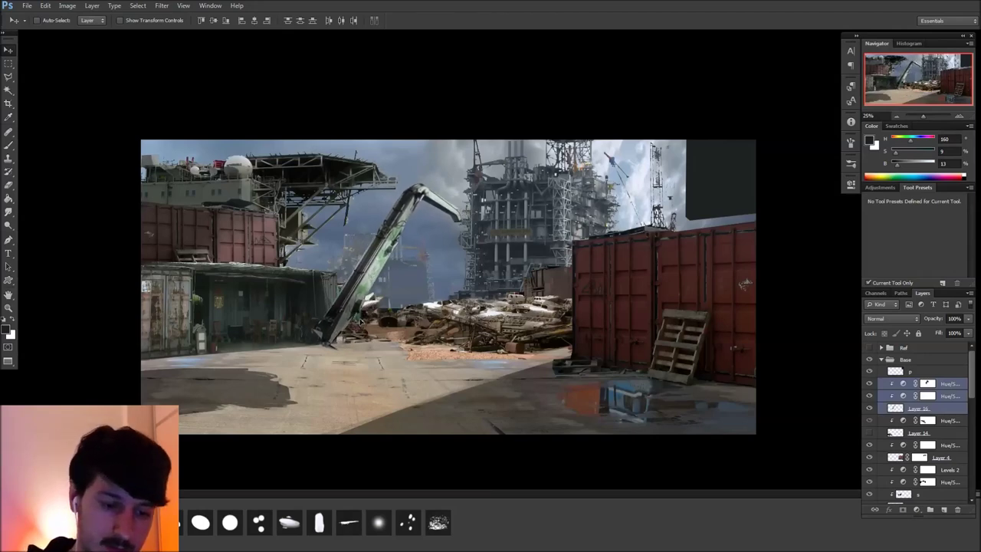
# Add a new layer beneath the boom and make a polygonal selection across the lower rubble, from the boom's foot to the red container
pyautogui.click(912, 372)
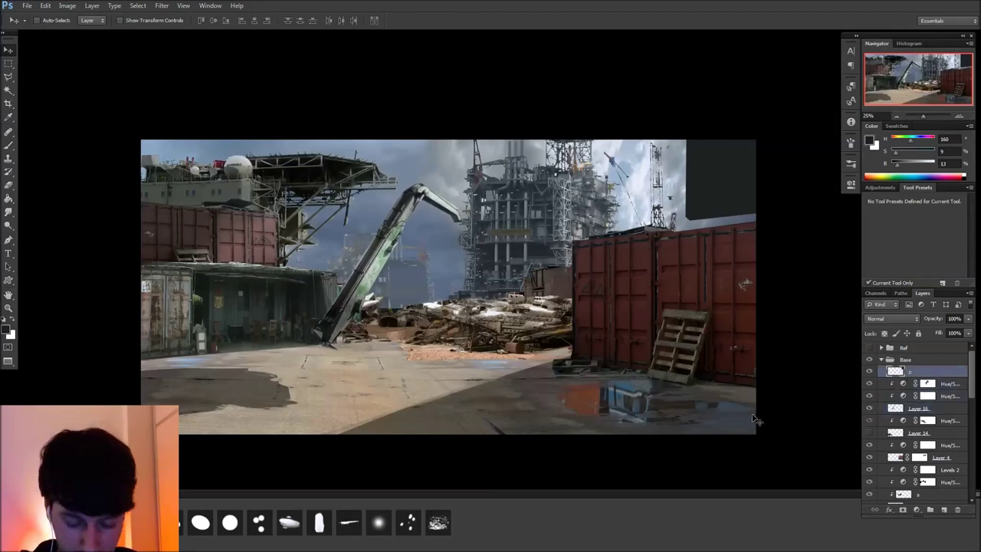
pyautogui.press('l')
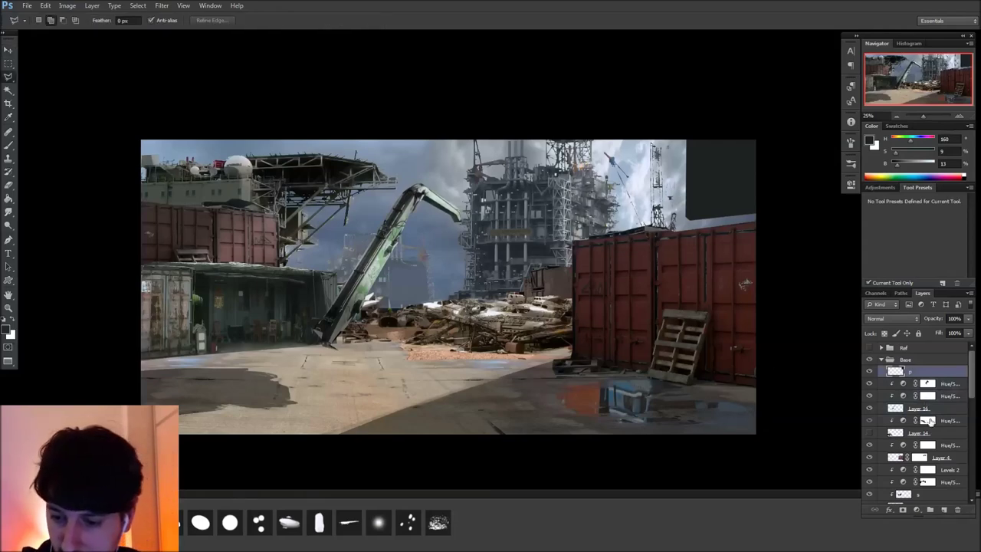
pyautogui.click(925, 421)
pyautogui.click(943, 510)
pyautogui.click(343, 314)
pyautogui.click(573, 316)
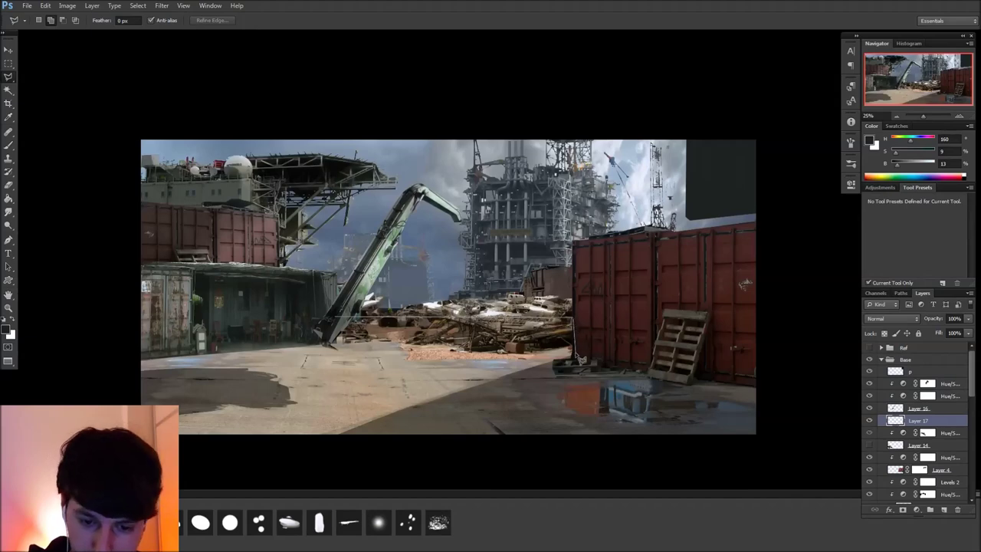
pyautogui.click(575, 357)
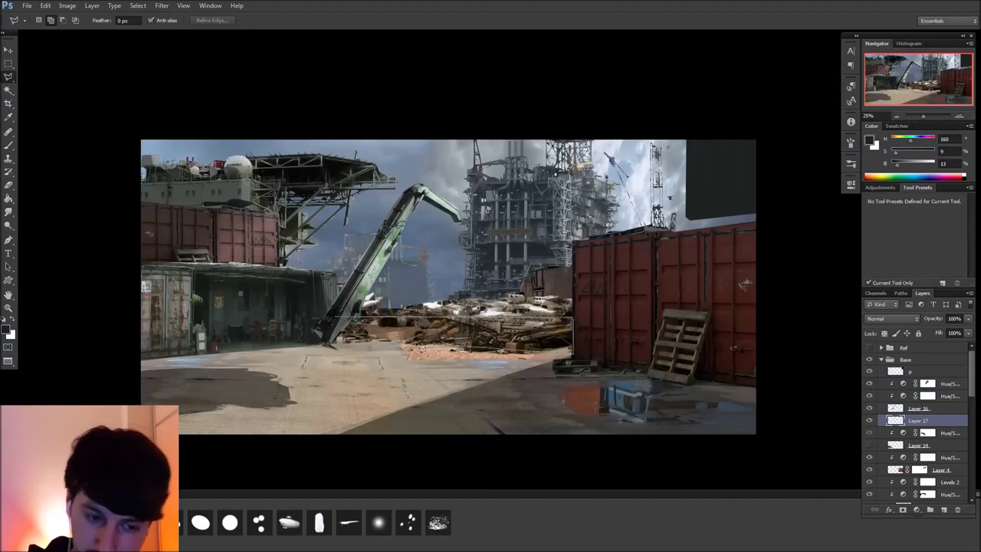
pyautogui.click(335, 344)
pyautogui.click(338, 325)
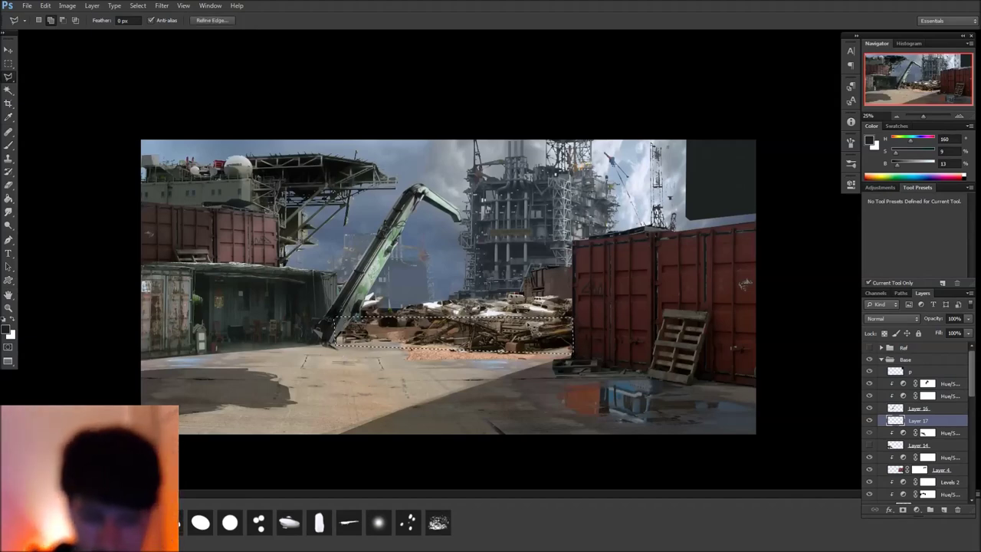
# Fill the selected strip with a dark grey sampled near the boom's foot, forming a low wall in front of the rubble
pyautogui.press('b')
pyautogui.keyDown('alt'); pyautogui.click(319, 302); pyautogui.keyUp('alt')
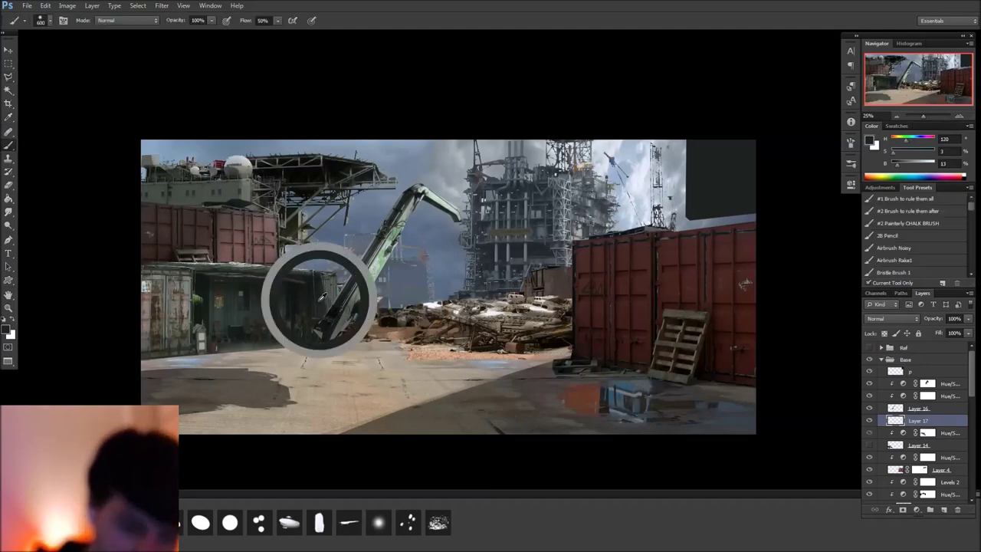
pyautogui.moveTo(338, 290)
pyautogui.mouseDown()
pyautogui.moveTo(359, 366)
pyautogui.moveTo(370, 314)
pyautogui.moveTo(392, 355)
pyautogui.moveTo(412, 351)
pyautogui.moveTo(453, 371)
pyautogui.moveTo(465, 326)
pyautogui.moveTo(491, 375)
pyautogui.moveTo(506, 317)
pyautogui.moveTo(528, 368)
pyautogui.moveTo(561, 363)
pyautogui.moveTo(564, 325)
pyautogui.mouseUp()
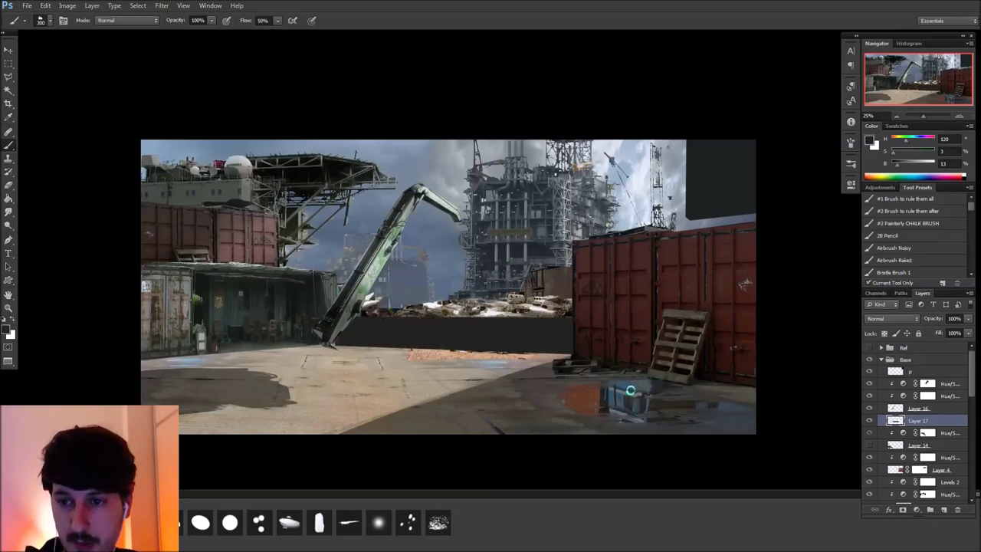
# Paint black on Layer 10's mask to hide the leftover reddish gravel below the dark wall
pyautogui.moveTo(606, 409); pyautogui.dragTo(640, 407)
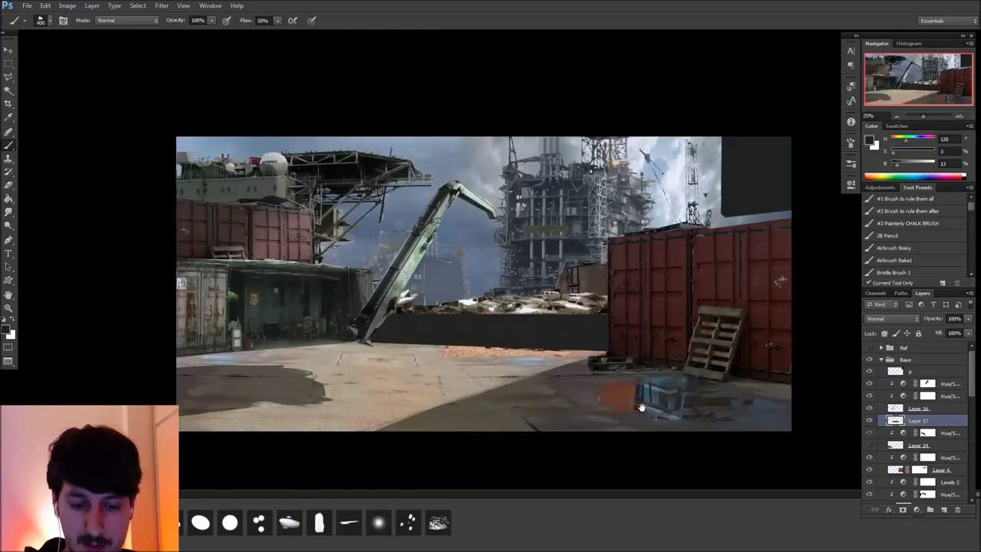
pyautogui.press('v')
pyautogui.keyDown('ctrl'); pyautogui.click(471, 357); pyautogui.keyUp('ctrl')
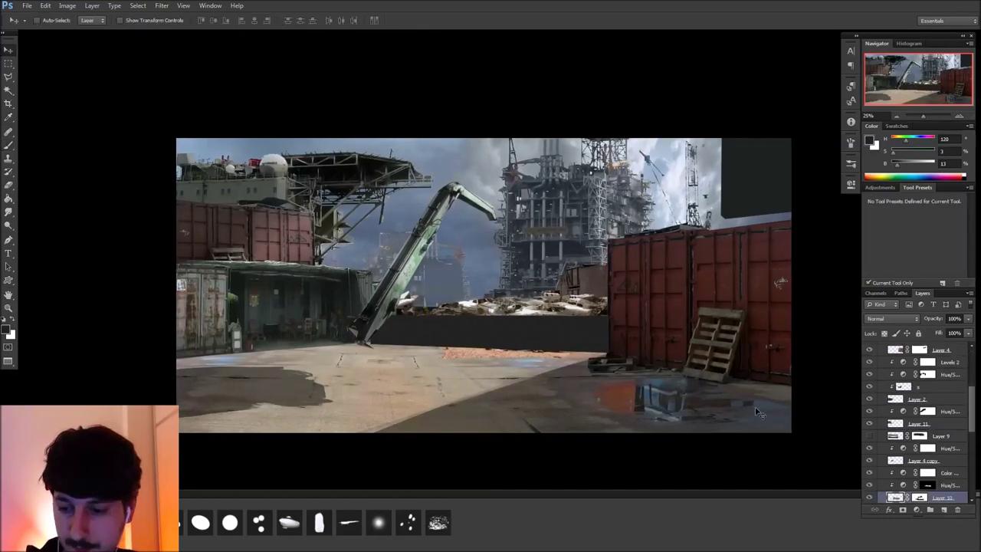
pyautogui.click(919, 498)
pyautogui.press('b')
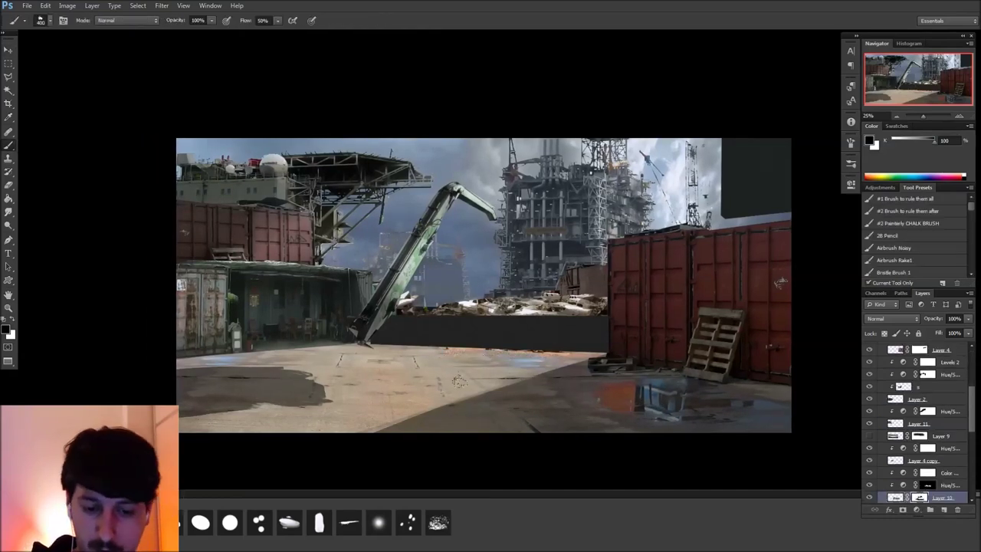
# Paint black on the ground's Hue/Saturation mask to erase the excavator's old shadow
pyautogui.press('v')
pyautogui.keyDown('ctrl'); pyautogui.click(600, 417); pyautogui.keyUp('ctrl')
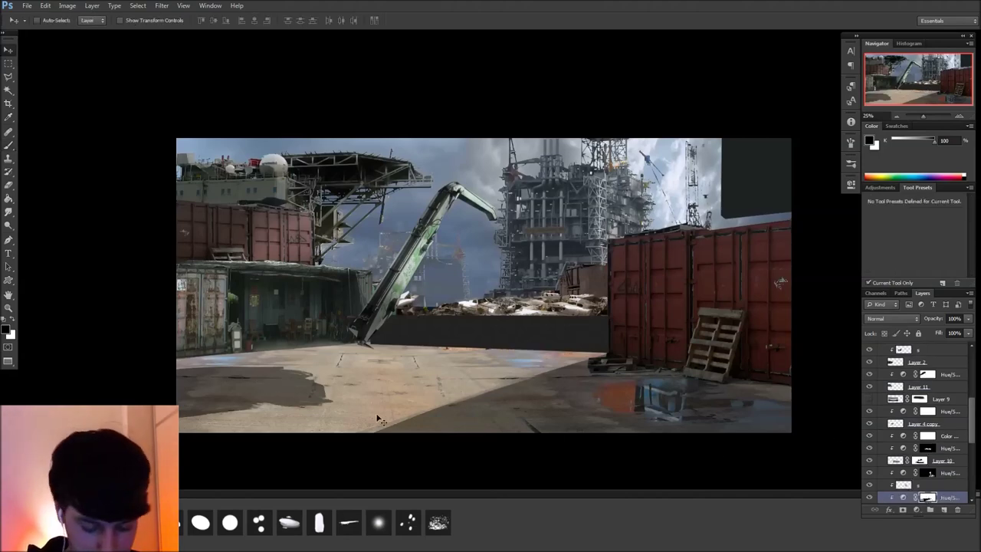
pyautogui.press('b')
pyautogui.moveTo(329, 390); pyautogui.dragTo(280, 383)
pyautogui.hotkey('ctrl', 'z')
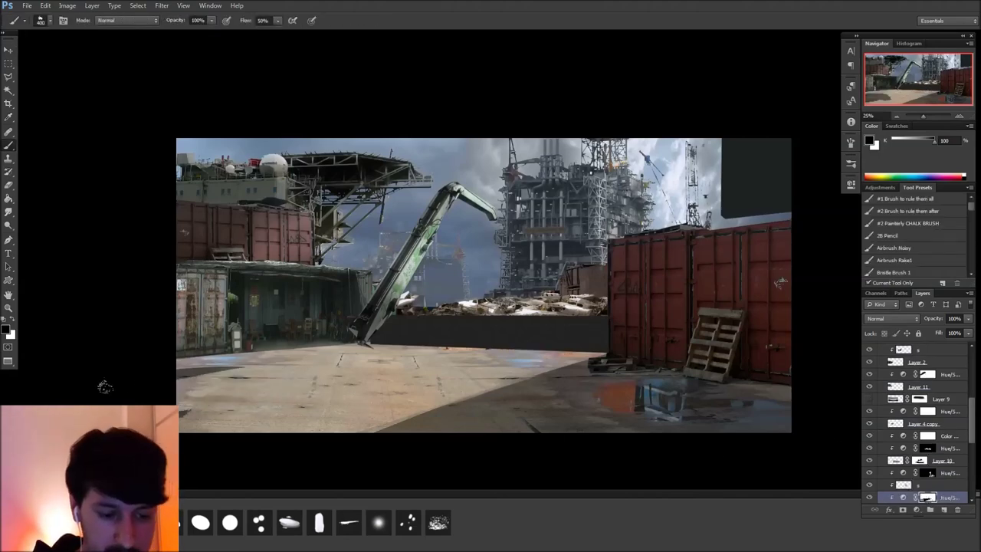
# Paint white on the ground adjustment's mask to lay a shadow beneath the boom's foot and along the dark wall's base, trimming its edge with black
pyautogui.moveTo(537, 382)
pyautogui.mouseDown()
pyautogui.moveTo(641, 373)
pyautogui.moveTo(359, 415)
pyautogui.mouseUp()
pyautogui.press('x')
pyautogui.moveTo(450, 345)
pyautogui.mouseDown()
pyautogui.moveTo(627, 344)
pyautogui.moveTo(426, 347)
pyautogui.moveTo(705, 362)
pyautogui.mouseUp()
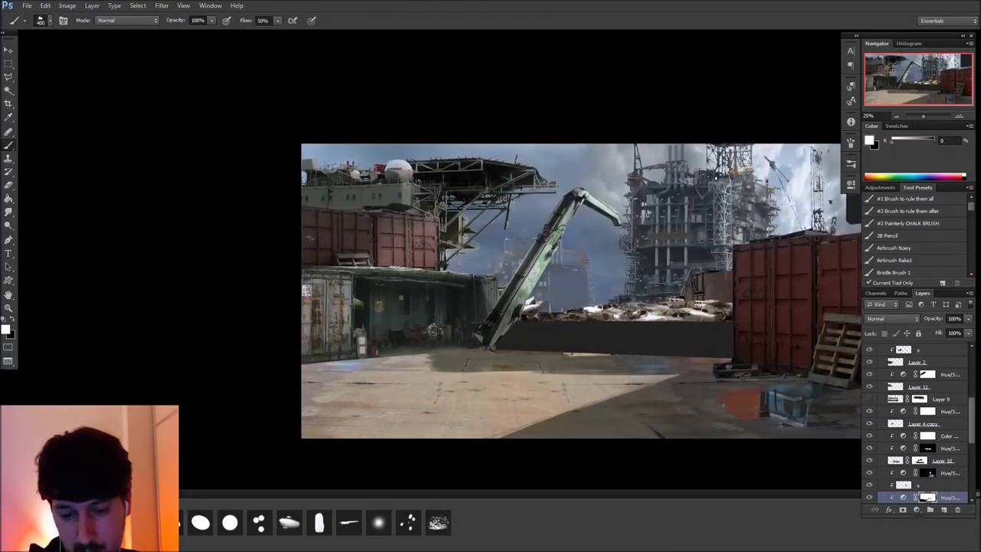
pyautogui.press('x')
pyautogui.moveTo(471, 342)
pyautogui.mouseDown()
pyautogui.moveTo(406, 367)
pyautogui.moveTo(458, 334)
pyautogui.moveTo(455, 356)
pyautogui.moveTo(435, 343)
pyautogui.moveTo(515, 345)
pyautogui.mouseUp()
# Try to paint a long diagonal boom shadow across the ground on the same mask with a smaller brush
pyautogui.press('x')
pyautogui.press('x')
pyautogui.press('[')
pyautogui.press('[')
pyautogui.press('[')
pyautogui.press('[')
pyautogui.press('[')
pyautogui.press('[')
pyautogui.moveTo(463, 376)
pyautogui.mouseDown()
pyautogui.moveTo(457, 370)
pyautogui.moveTo(615, 383)
pyautogui.moveTo(605, 379)
pyautogui.mouseUp()
pyautogui.press('x')
pyautogui.moveTo(471, 367)
pyautogui.mouseDown()
pyautogui.moveTo(488, 397)
pyautogui.moveTo(494, 380)
pyautogui.moveTo(505, 402)
pyautogui.mouseUp()
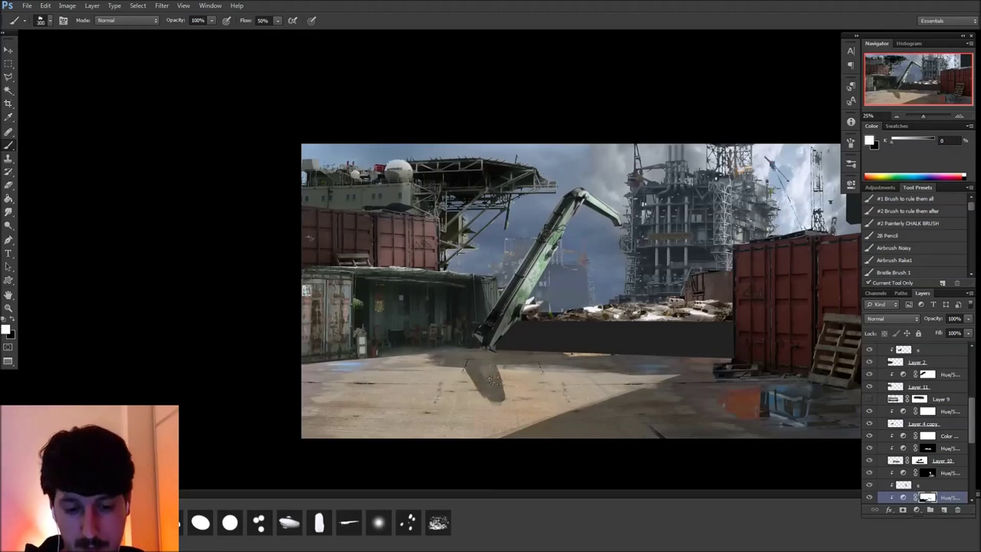
pyautogui.moveTo(478, 350)
pyautogui.mouseDown()
pyautogui.moveTo(429, 402)
pyautogui.moveTo(459, 354)
pyautogui.moveTo(402, 397)
pyautogui.mouseUp()
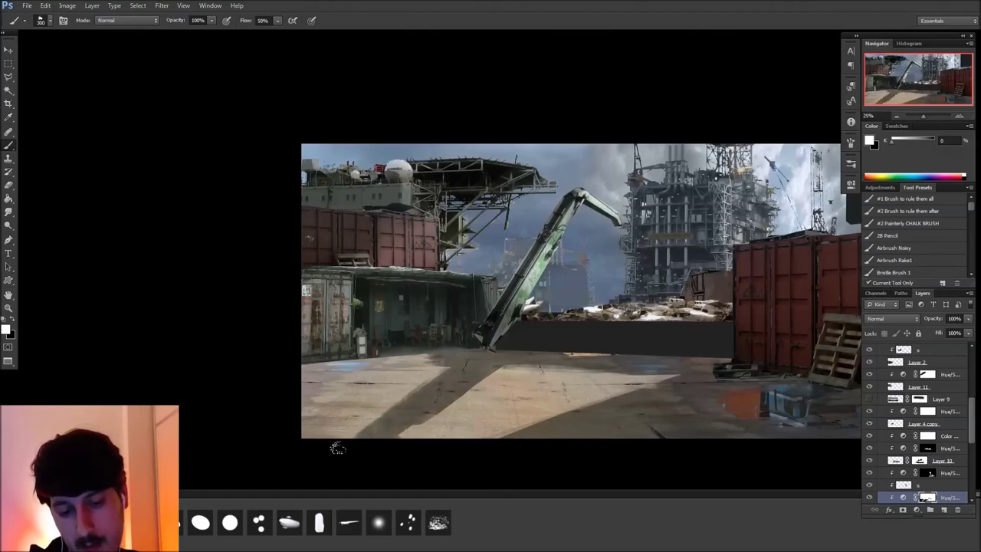
# Try to widen and trim the diagonal boom shadow's edges with alternating white and black strokes on the mask
pyautogui.press('x')
pyautogui.moveTo(487, 372)
pyautogui.mouseDown()
pyautogui.moveTo(410, 428)
pyautogui.moveTo(501, 366)
pyautogui.mouseUp()
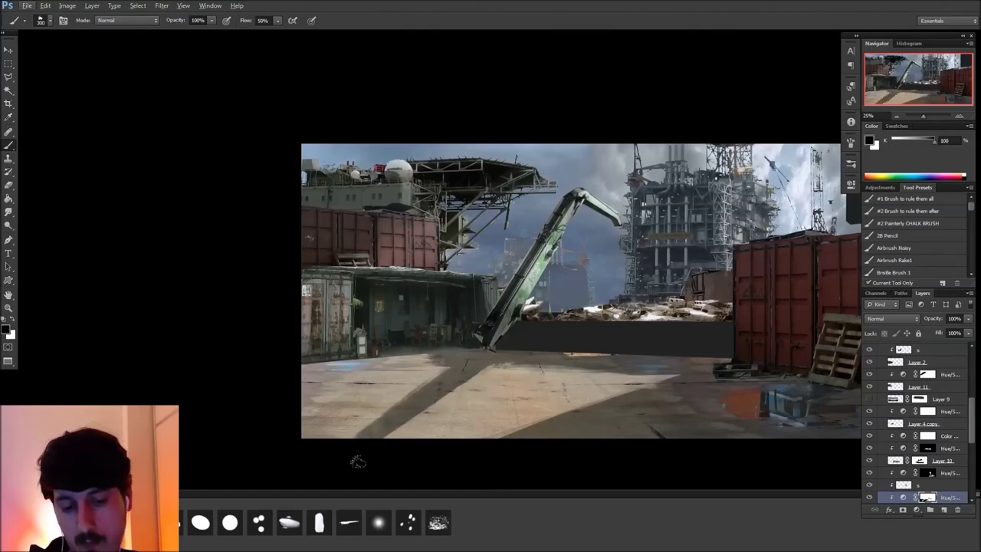
pyautogui.press('x')
pyautogui.moveTo(371, 428)
pyautogui.mouseDown()
pyautogui.moveTo(411, 390)
pyautogui.moveTo(395, 406)
pyautogui.mouseUp()
pyautogui.press('x')
pyautogui.press('x')
pyautogui.moveTo(437, 348); pyautogui.dragTo(313, 451)
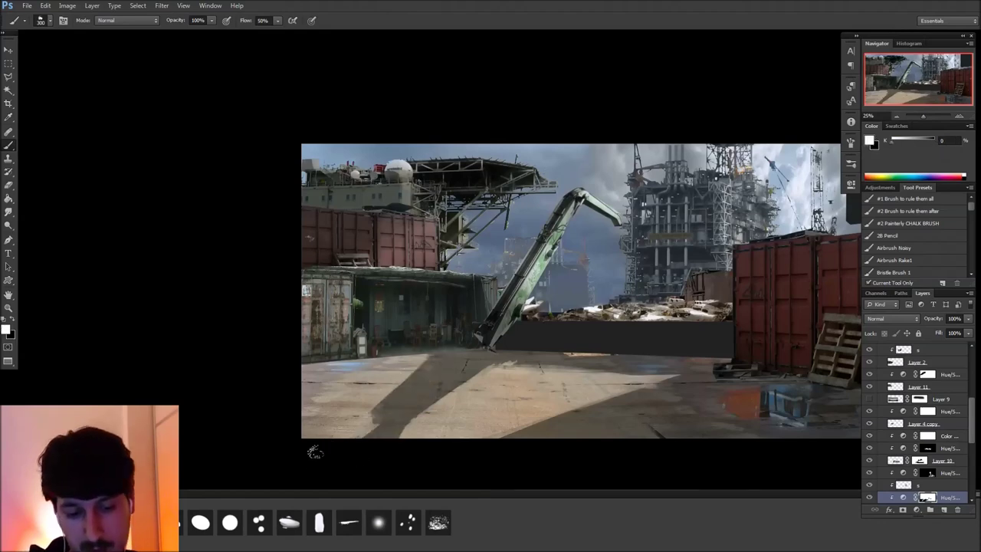
pyautogui.press('x')
pyautogui.moveTo(440, 355); pyautogui.dragTo(280, 452)
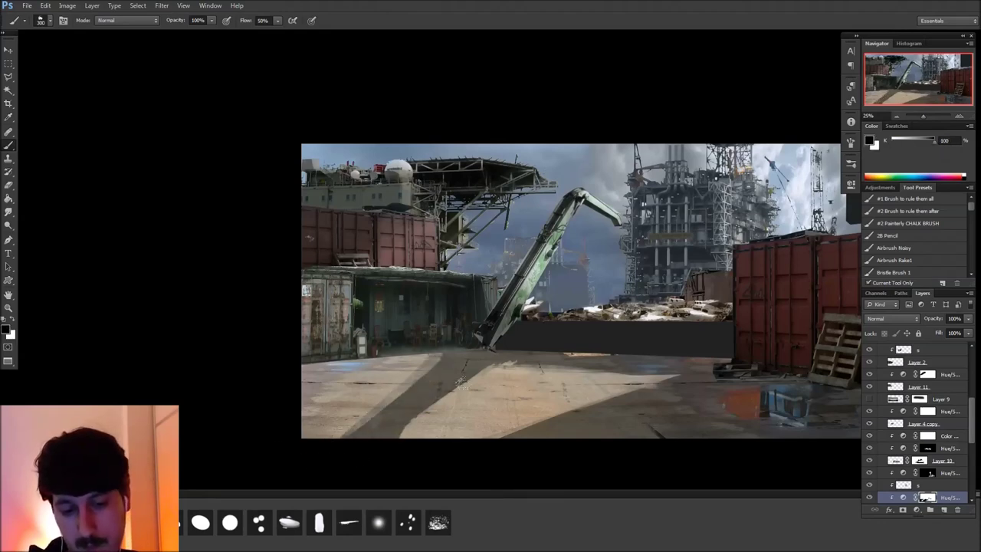
# Smudge the edges of the diagonal boom shadow on the mask to soften them
pyautogui.press('r')
pyautogui.moveTo(507, 362); pyautogui.dragTo(584, 370)
pyautogui.moveTo(438, 393); pyautogui.dragTo(347, 463)
pyautogui.moveTo(432, 367); pyautogui.dragTo(315, 475)
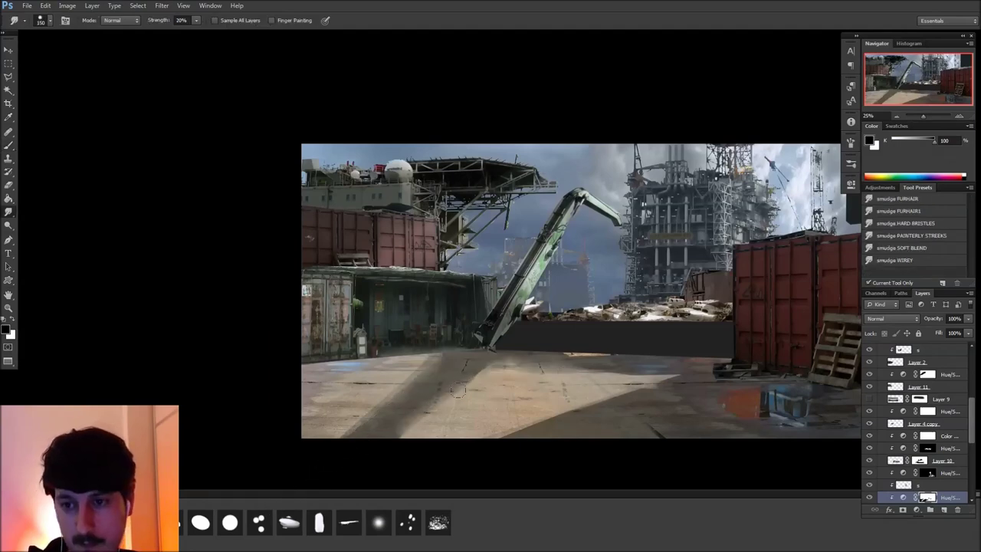
# With the Airbrush Noisy preset, clear the diagonal shadow from the ground mask and paint a soft shadow along the dark wall's base
pyautogui.press('b')
pyautogui.press('x')
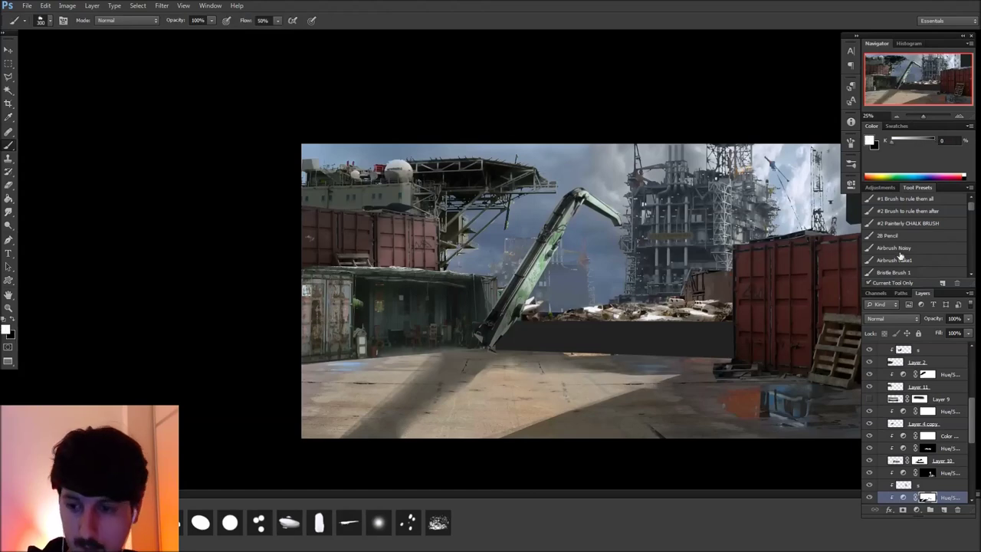
pyautogui.click(897, 248)
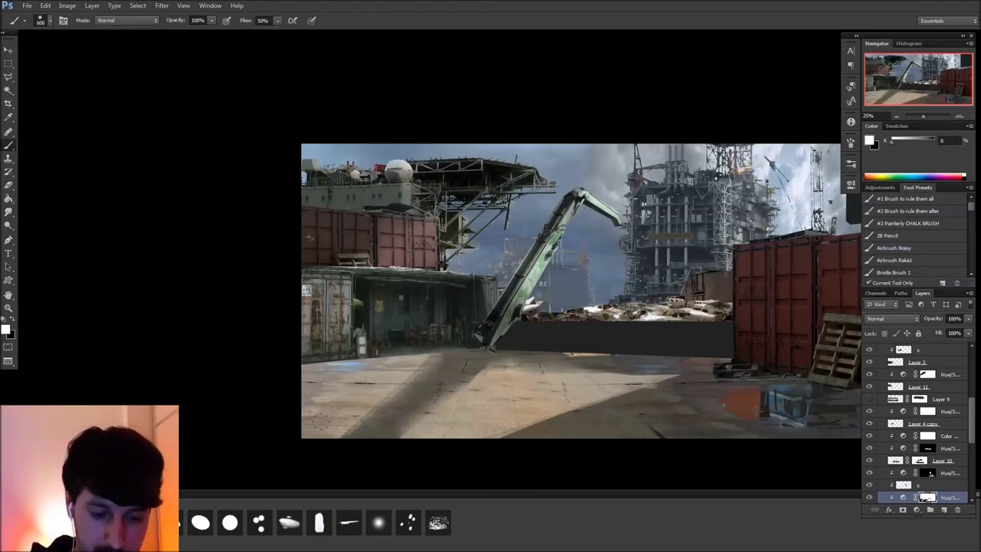
pyautogui.moveTo(337, 421)
pyautogui.mouseDown()
pyautogui.moveTo(433, 420)
pyautogui.moveTo(440, 369)
pyautogui.mouseUp()
pyautogui.press('x')
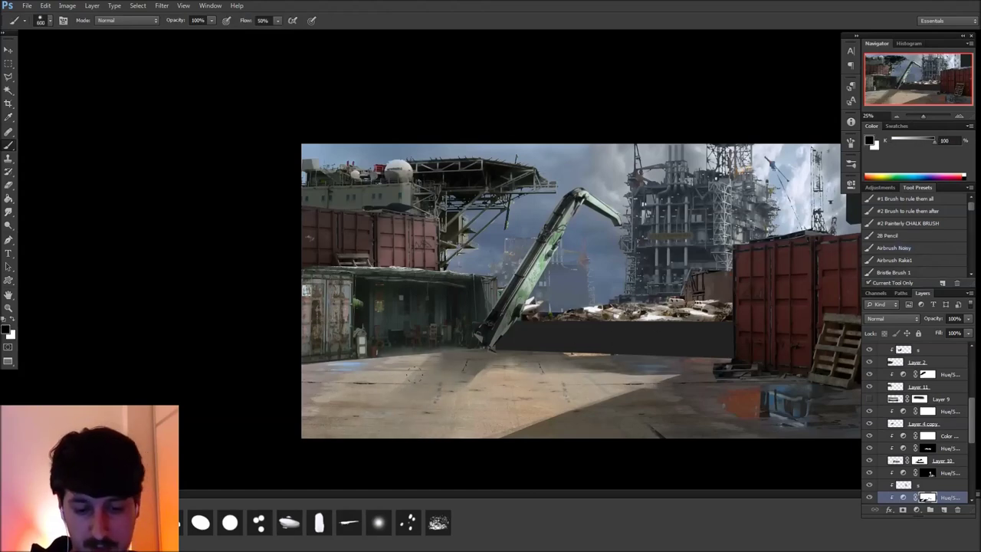
pyautogui.press('x')
pyautogui.press('[')
pyautogui.press('[')
pyautogui.press('[')
pyautogui.moveTo(498, 363); pyautogui.dragTo(654, 350)
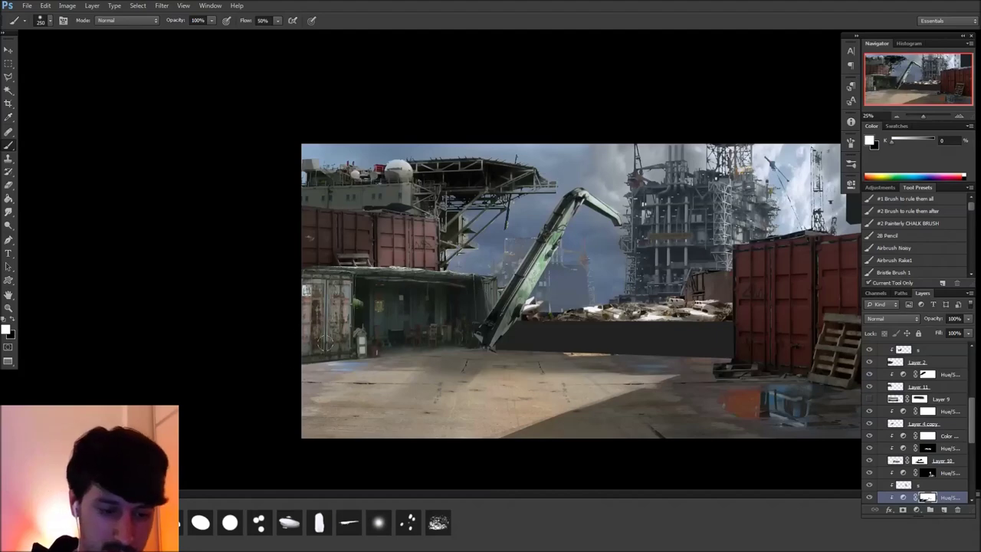
pyautogui.press('v')
pyautogui.keyDown('ctrl'); pyautogui.click(543, 350); pyautogui.keyUp('ctrl')
pyautogui.press('x')
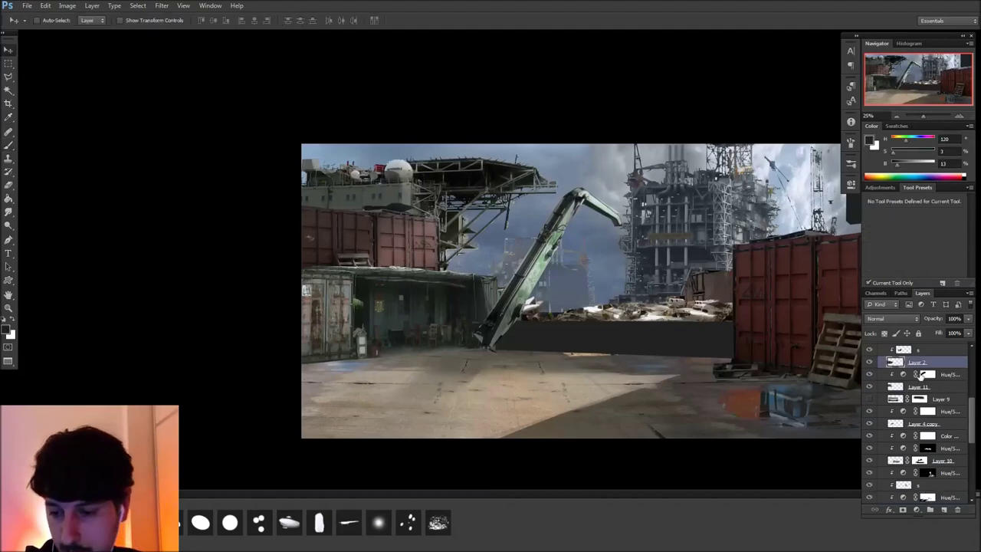
pyautogui.click(912, 349)
pyautogui.press('b')
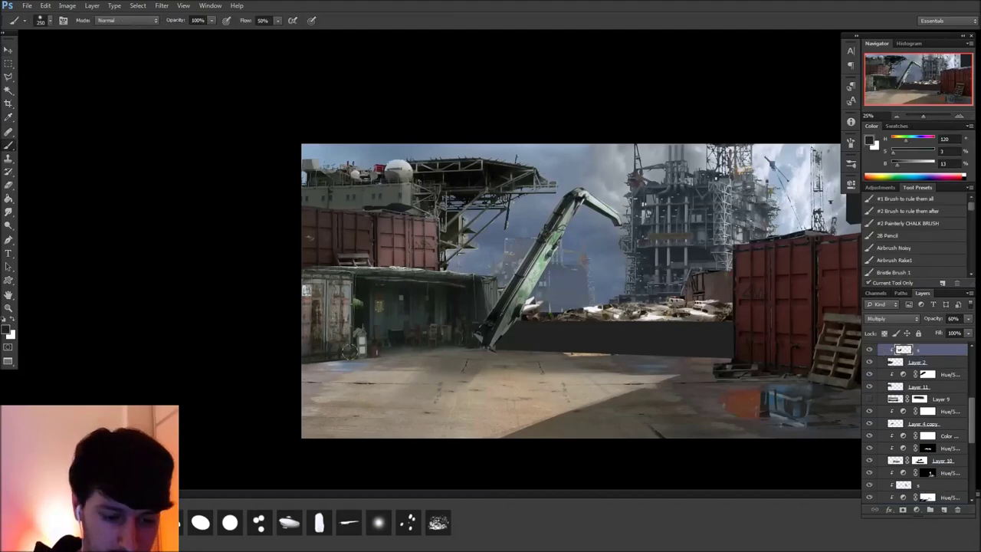
# Brush black over the ground in front of the green container on its Hue/Saturation mask to soften the shading there
pyautogui.press('v')
pyautogui.keyDown('ctrl'); pyautogui.click(520, 418); pyautogui.keyUp('ctrl')
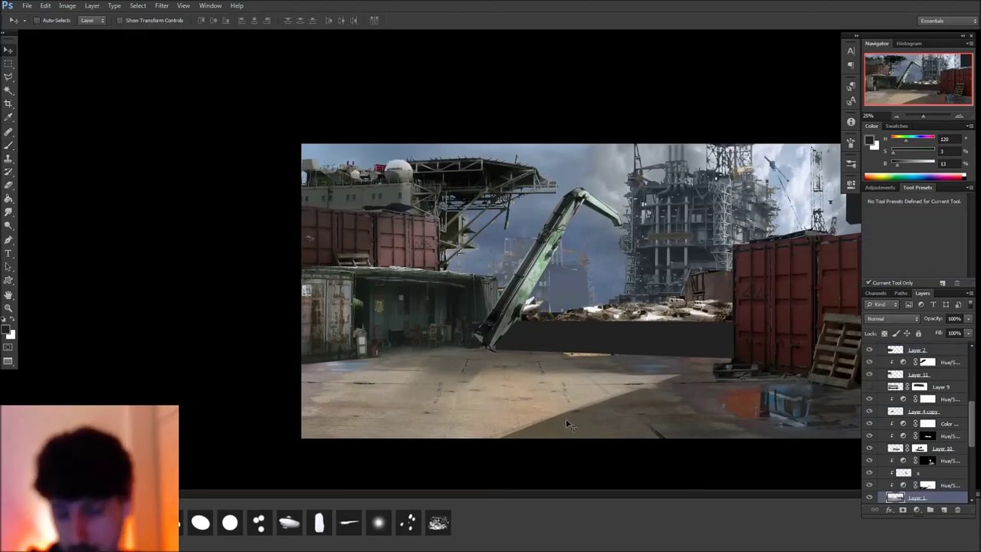
pyautogui.click(927, 460)
pyautogui.press('b')
pyautogui.press('x')
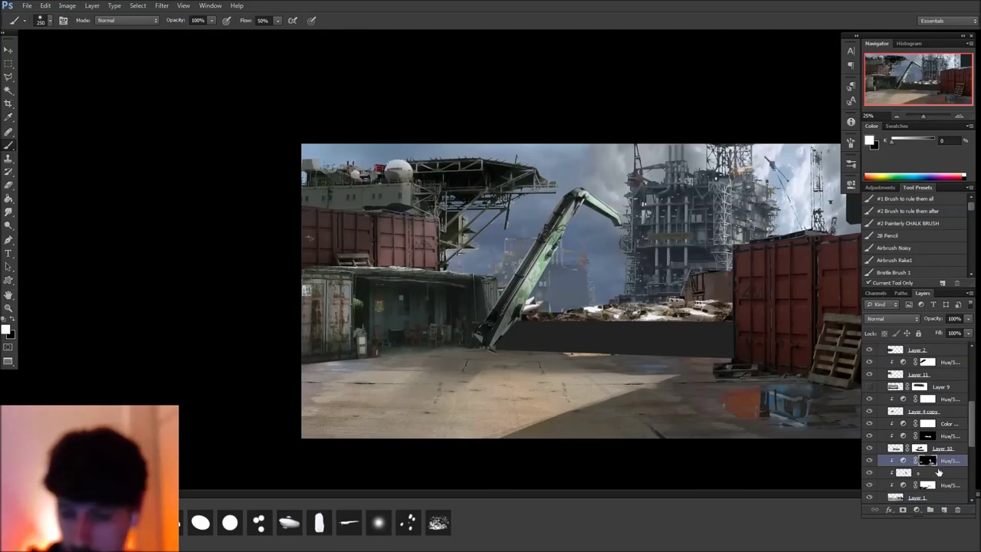
pyautogui.click(927, 485)
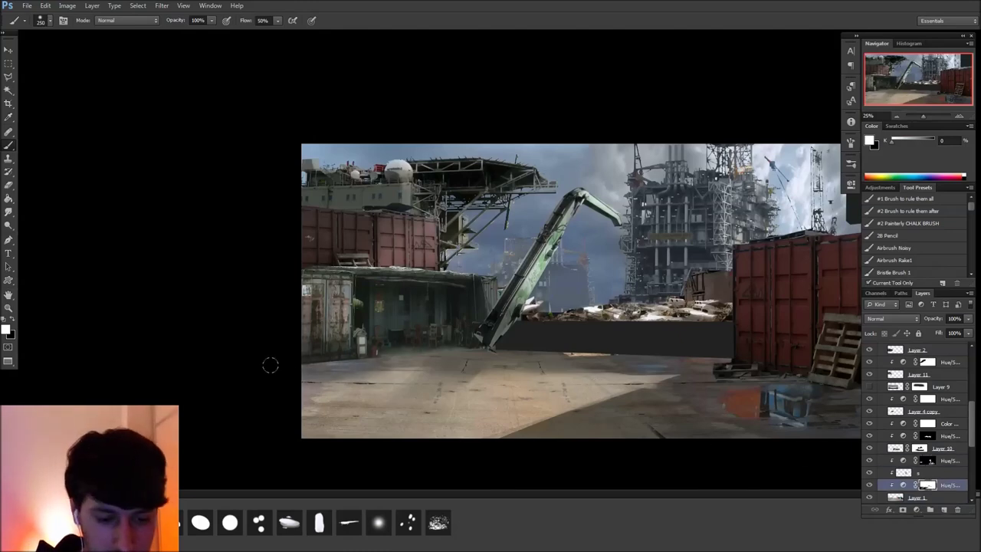
pyautogui.press('x')
pyautogui.moveTo(416, 377); pyautogui.dragTo(308, 374)
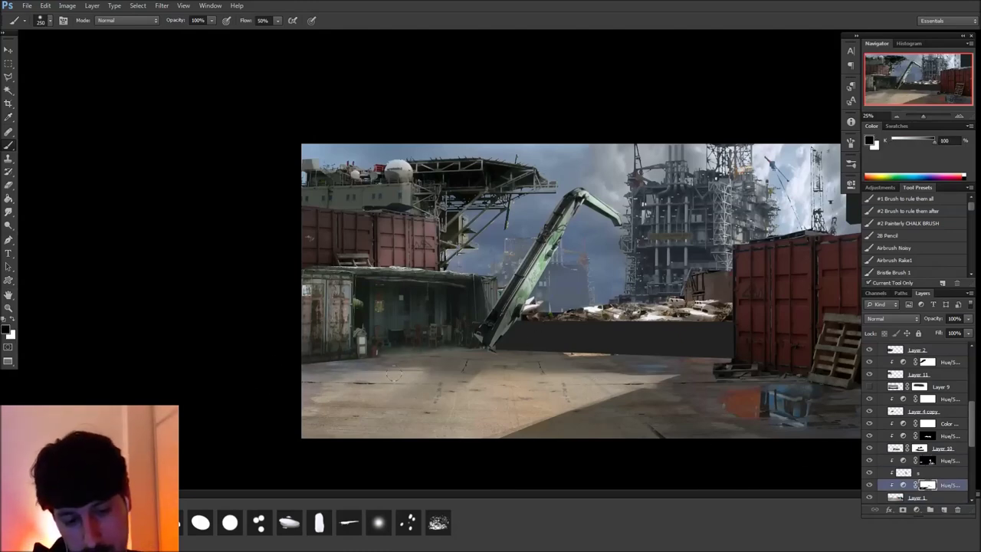
pyautogui.moveTo(466, 370); pyautogui.dragTo(274, 385)
# Paint black on the rubble layer's mask with a textured brush to clean up remnants below the dark wall
pyautogui.press('v')
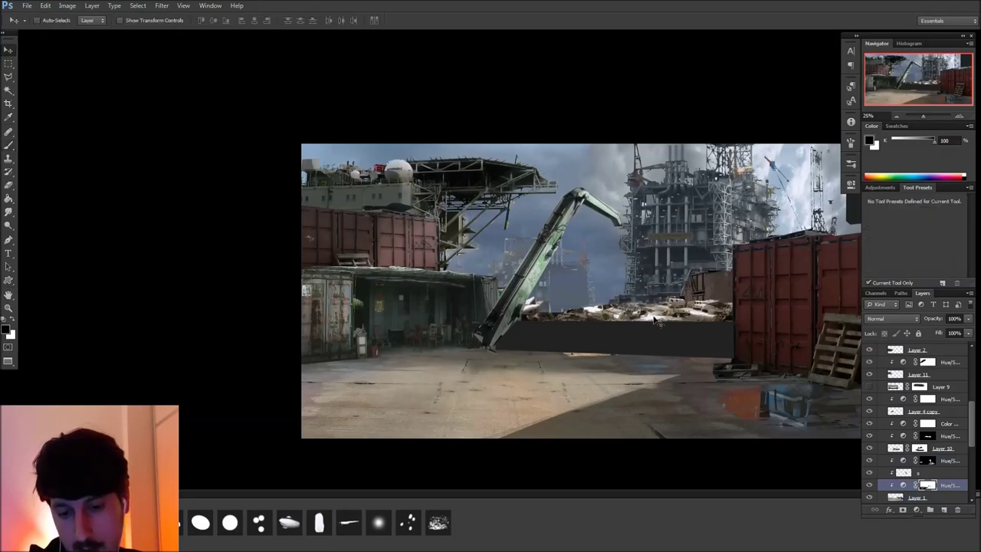
pyautogui.keyDown('ctrl'); pyautogui.click(653, 314); pyautogui.keyUp('ctrl')
pyautogui.click(915, 449)
pyautogui.press('b')
pyautogui.rightClick(573, 367)
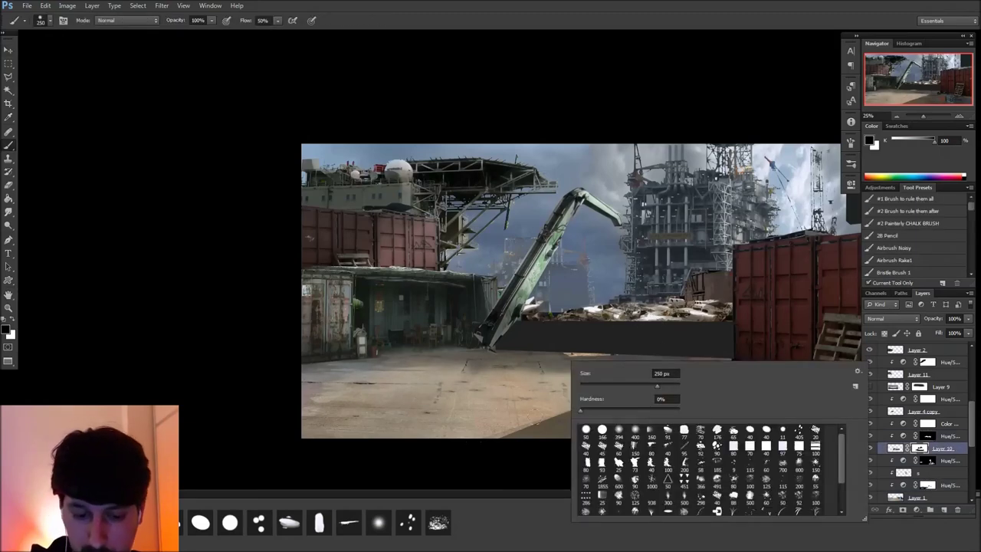
pyautogui.press('Escape')
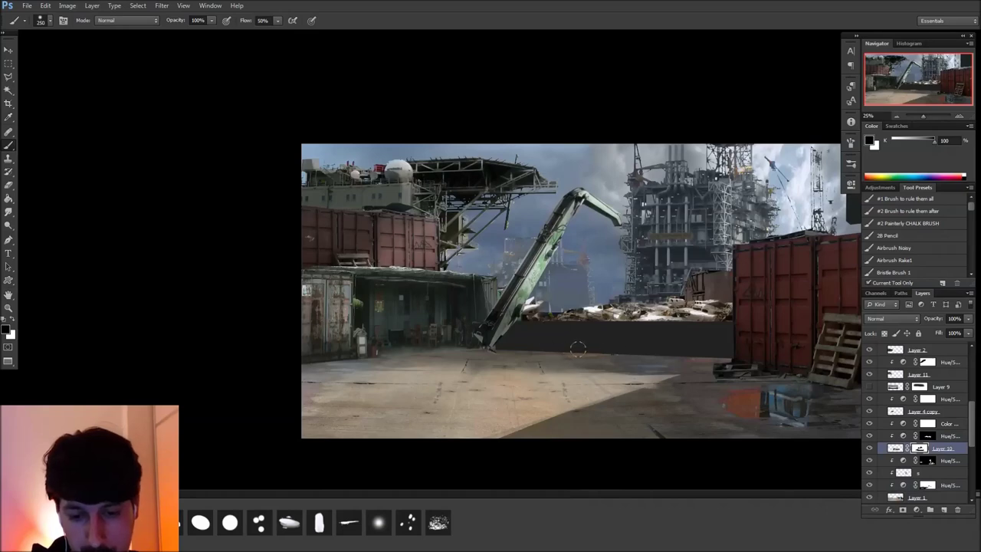
pyautogui.click(187, 520)
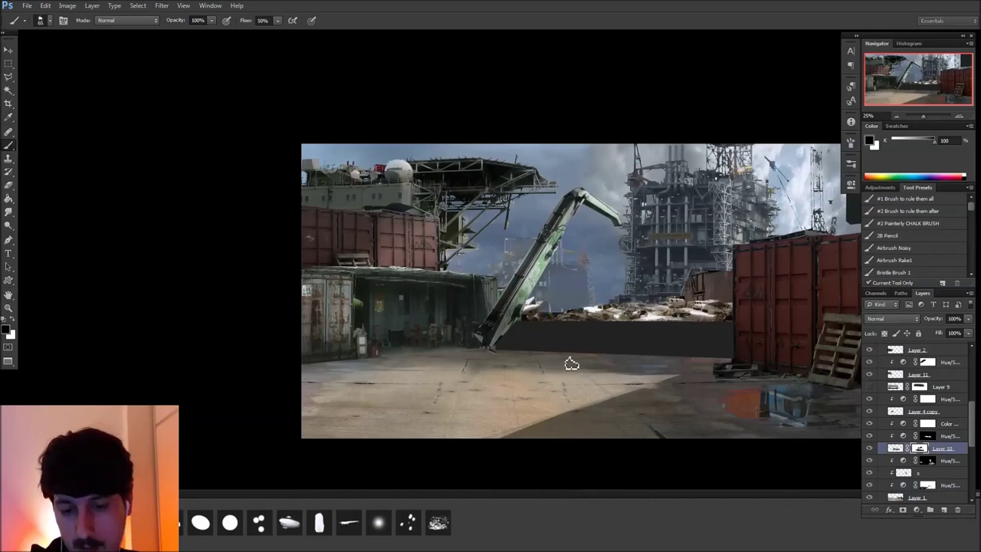
pyautogui.moveTo(702, 376)
pyautogui.mouseDown()
pyautogui.moveTo(556, 401)
pyautogui.moveTo(622, 386)
pyautogui.mouseUp()
# Scale the crane boom and its adjustment layers down to about 90.5% width and 82.7% height
pyautogui.press('v')
pyautogui.keyDown('ctrl'); pyautogui.click(391, 307); pyautogui.keyUp('ctrl')
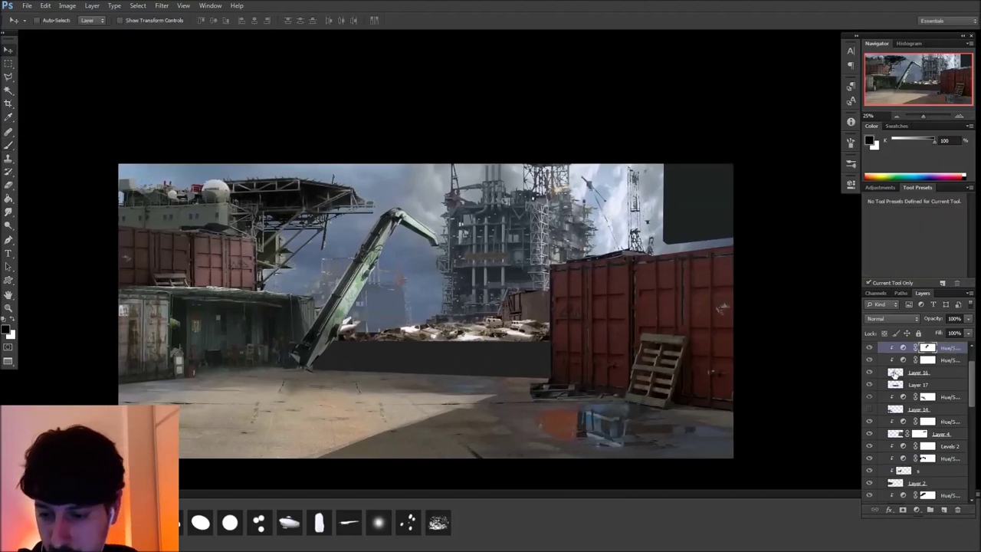
pyautogui.keyDown('shift'); pyautogui.click(891, 373); pyautogui.keyUp('shift')
pyautogui.hotkey('ctrl', 't')
pyautogui.moveTo(383, 184); pyautogui.dragTo(388, 230)
pyautogui.moveTo(499, 322); pyautogui.dragTo(477, 324)
pyautogui.moveTo(382, 349); pyautogui.dragTo(388, 344)
pyautogui.moveTo(495, 263); pyautogui.dragTo(493, 257)
pyautogui.hotkey('ctrl', 'z')
pyautogui.moveTo(380, 229); pyautogui.dragTo(381, 220)
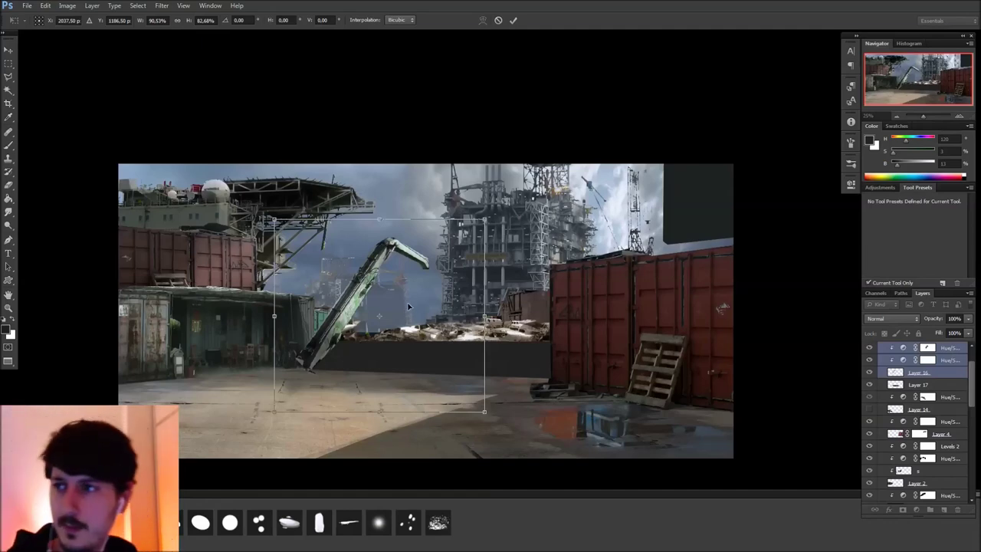
# Taper the crane boom's outer side, narrow it to about 85% width, raise its top edge and apply the transform
pyautogui.rightClick(379, 300)
pyautogui.click(429, 356)
pyautogui.moveTo(485, 220); pyautogui.dragTo(476, 227)
pyautogui.moveTo(482, 320)
pyautogui.mouseDown()
pyautogui.moveTo(465, 321)
pyautogui.moveTo(474, 323)
pyautogui.mouseUp()
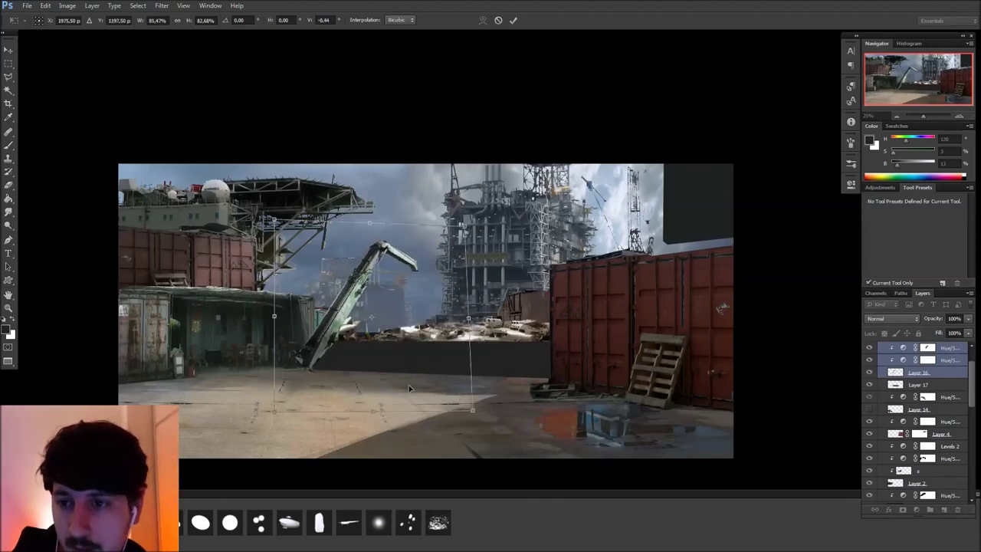
pyautogui.moveTo(369, 224); pyautogui.dragTo(369, 210)
pyautogui.press('Return')
# Show the Ref group and preview its upper reference photos one at a time for usable wall parts
pyautogui.moveTo(529, 365); pyautogui.dragTo(570, 395)
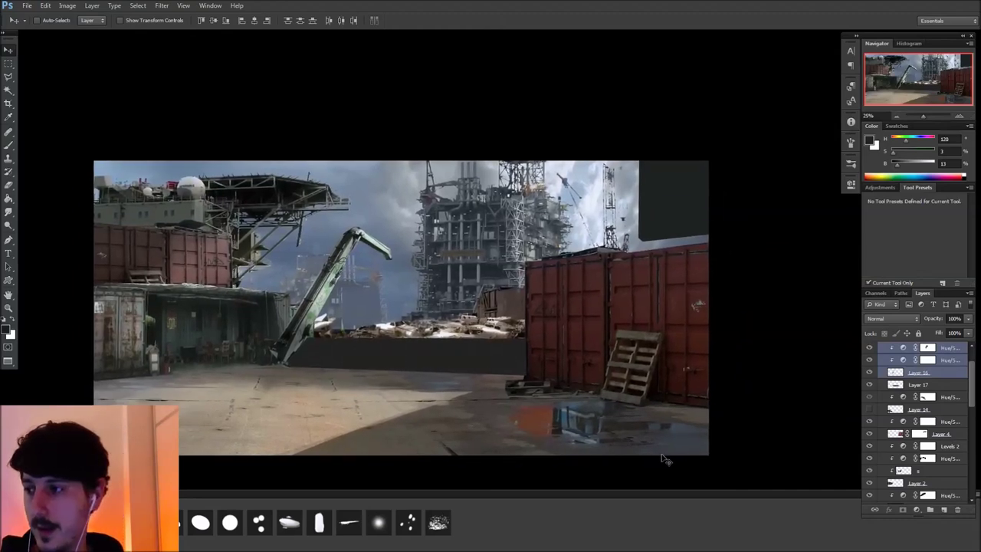
pyautogui.scroll(5, 975, 404)
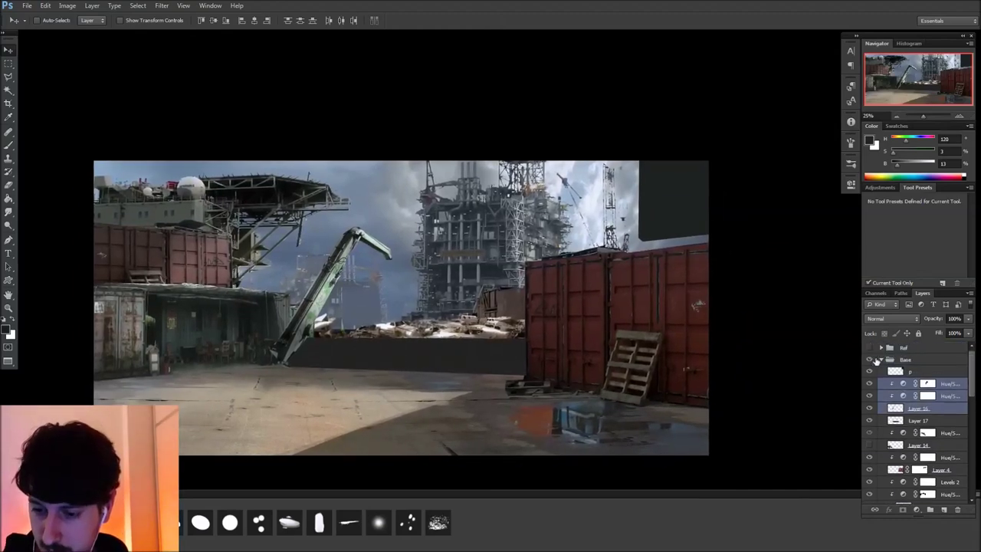
pyautogui.click(869, 347)
pyautogui.click(870, 445)
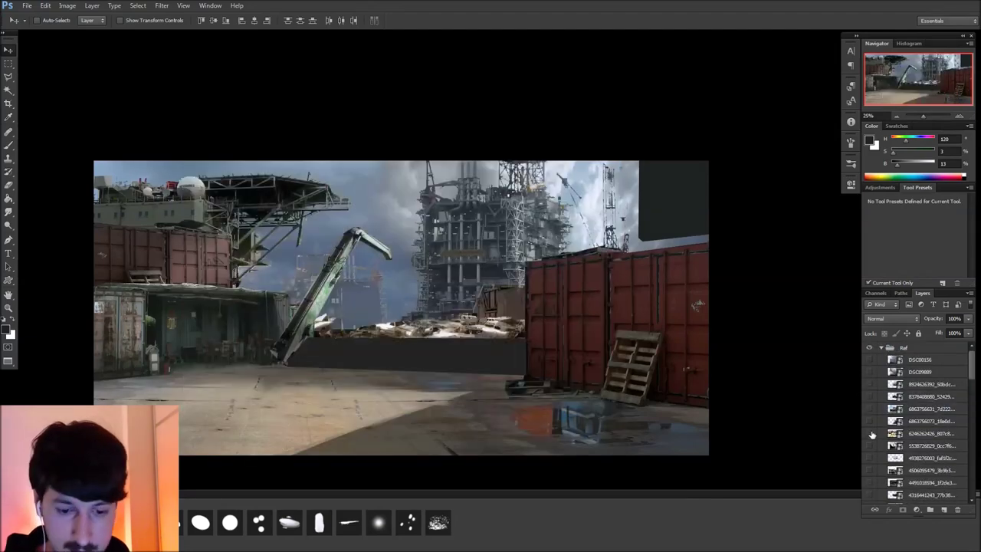
pyautogui.click(870, 433)
pyautogui.click(870, 433)
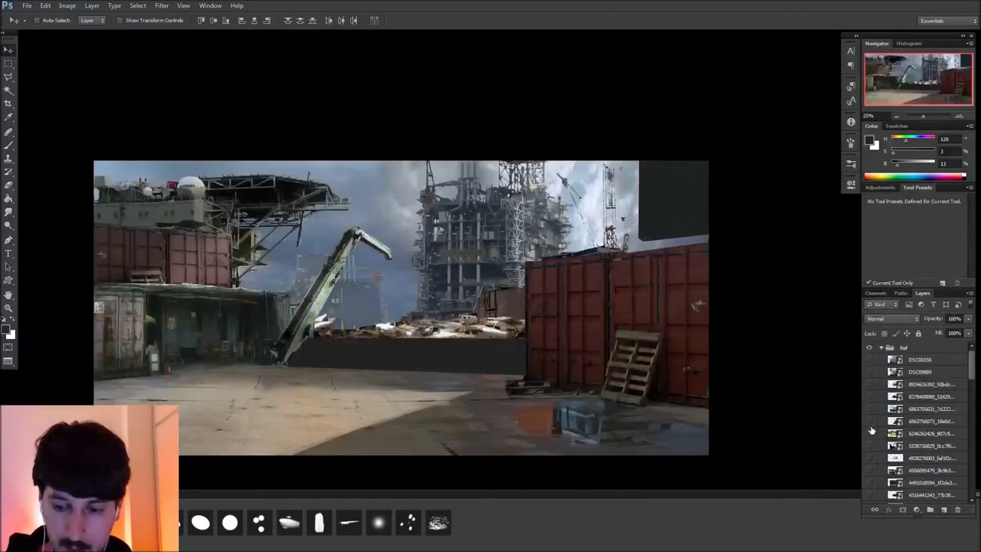
pyautogui.click(871, 420)
pyautogui.click(870, 421)
pyautogui.click(869, 408)
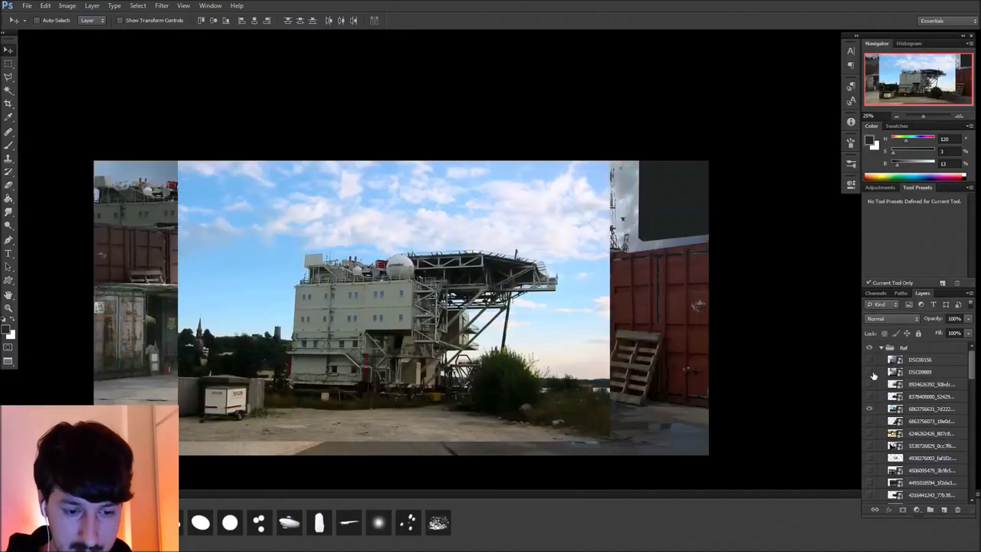
pyautogui.click(870, 410)
pyautogui.click(867, 398)
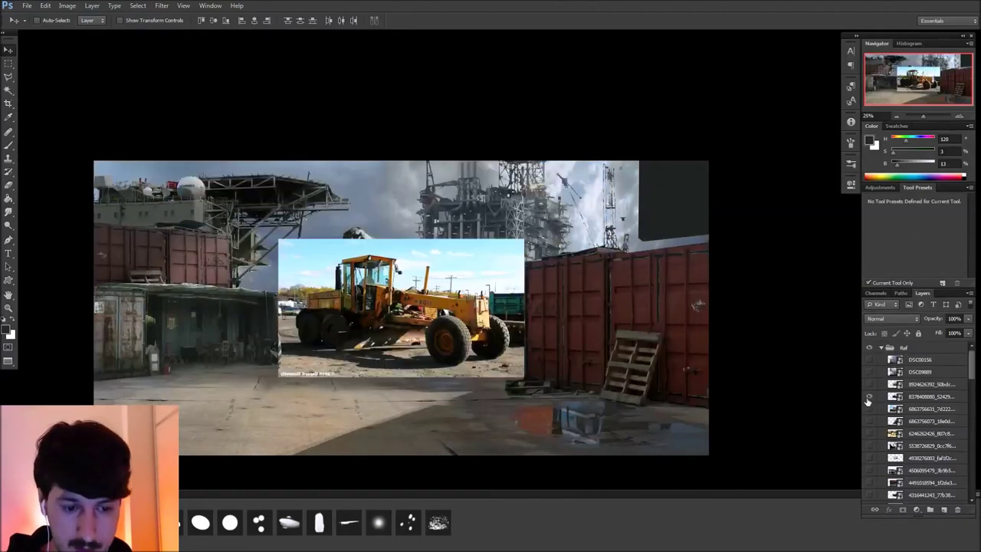
pyautogui.click(866, 399)
pyautogui.click(866, 399)
pyautogui.click(867, 398)
pyautogui.click(868, 385)
pyautogui.click(869, 385)
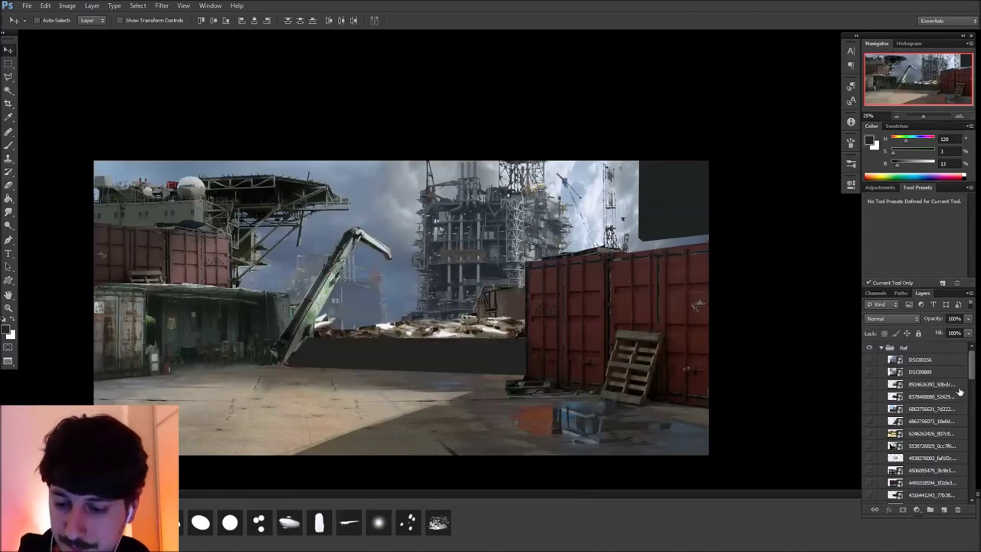
# Preview the robot arm, chimney and harbour photos at the end of the Ref group
pyautogui.scroll(-6, 971, 379)
pyautogui.click(868, 422)
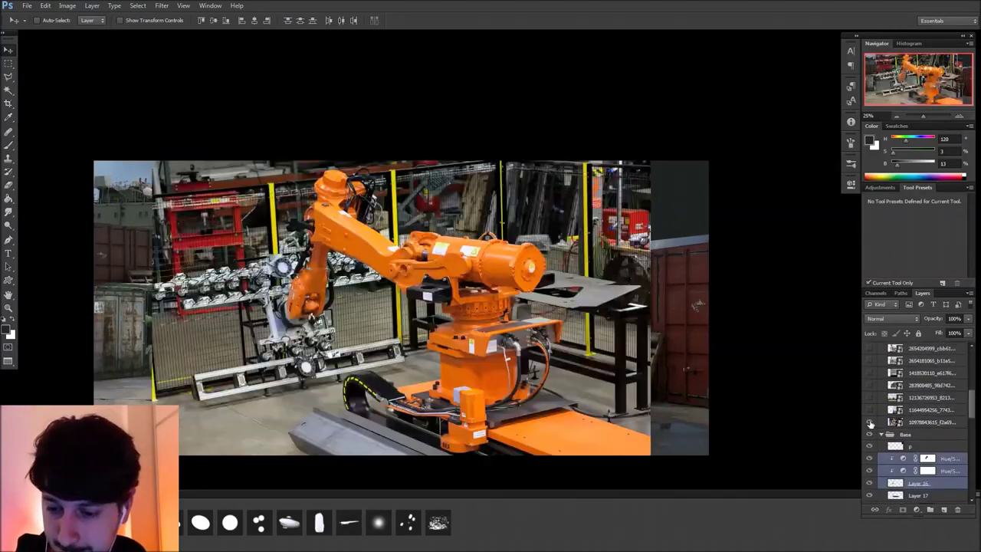
pyautogui.click(869, 422)
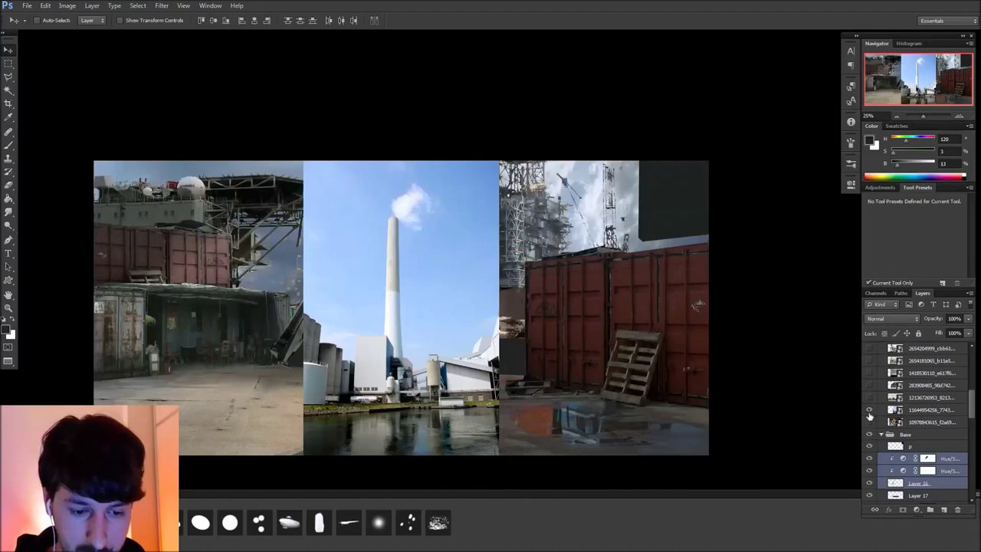
pyautogui.click(892, 411)
pyautogui.click(869, 409)
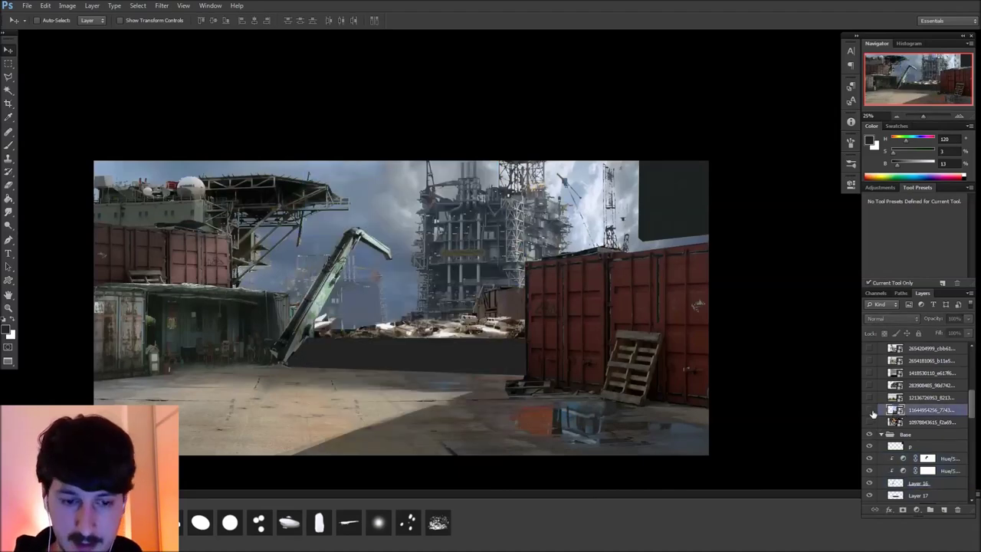
pyautogui.click(870, 410)
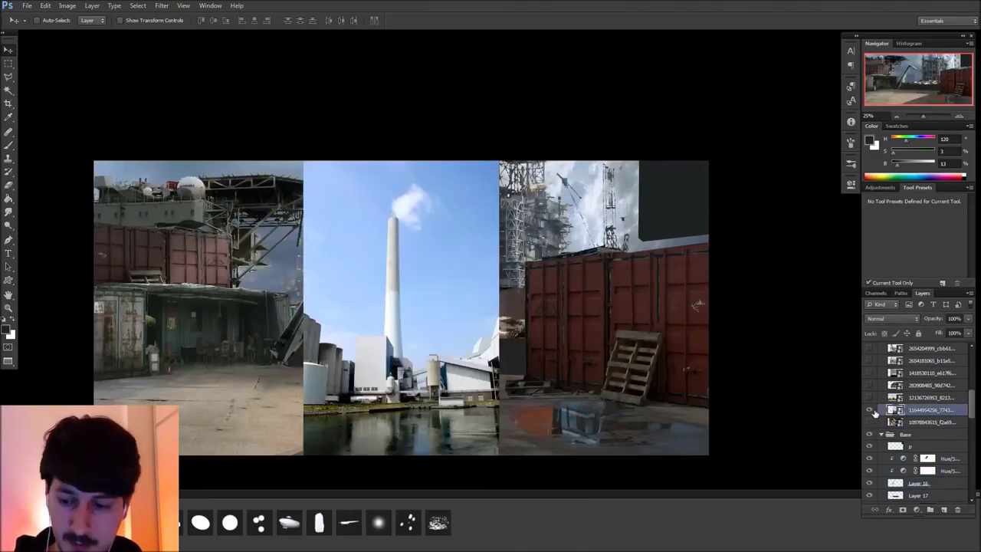
pyautogui.click(869, 410)
pyautogui.click(869, 398)
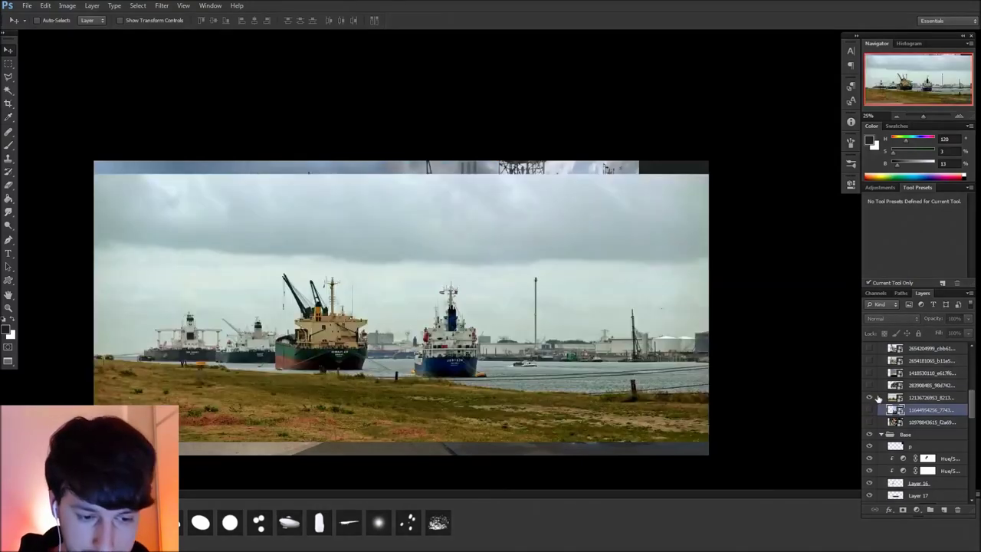
pyautogui.click(868, 398)
# Show the scaffolded plant photo and outline its vertical strip of louvred panels with the Polygonal Lasso for copying
pyautogui.click(869, 386)
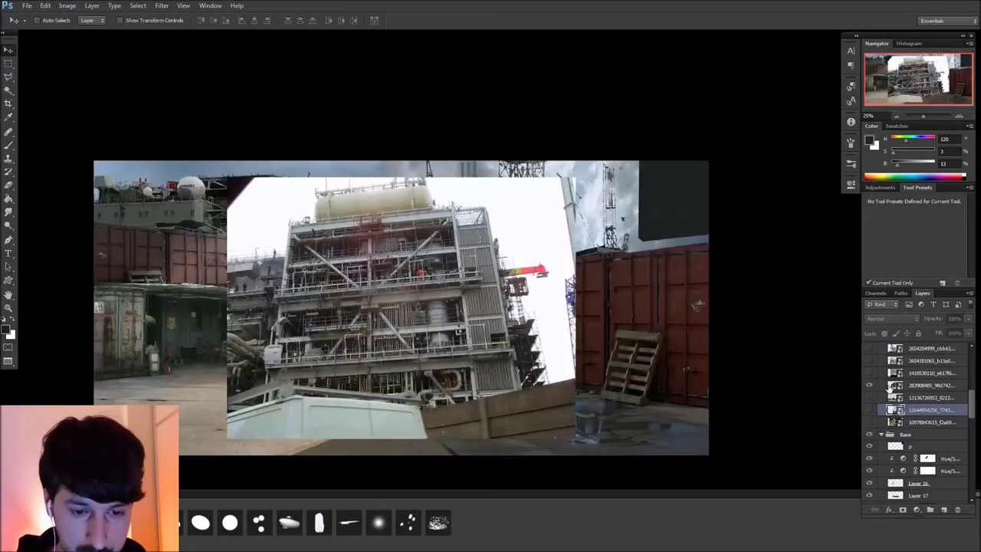
pyautogui.click(892, 386)
pyautogui.press('l')
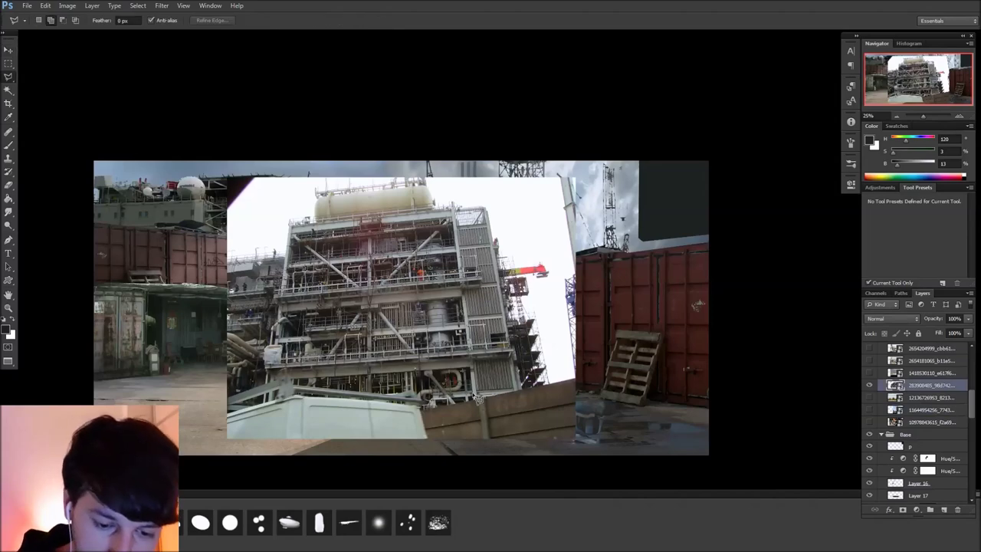
pyautogui.moveTo(497, 224)
pyautogui.mouseDown()
pyautogui.moveTo(524, 387)
pyautogui.moveTo(472, 400)
pyautogui.moveTo(580, 486)
pyautogui.moveTo(751, 489)
pyautogui.mouseUp()
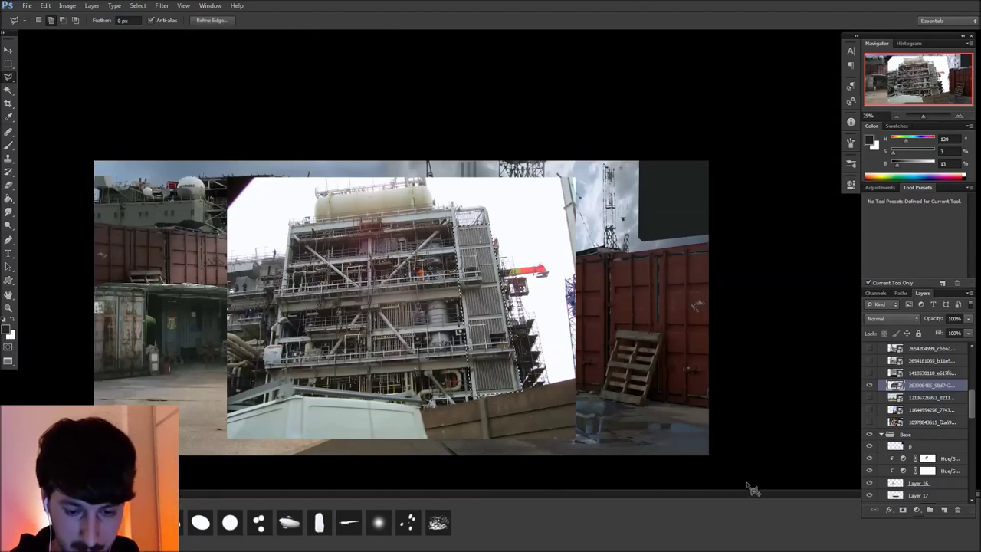
# Collapse and hide the Ref group, and paste the copied panel strip directly above the dark wall layer
pyautogui.scroll(6, 881, 376)
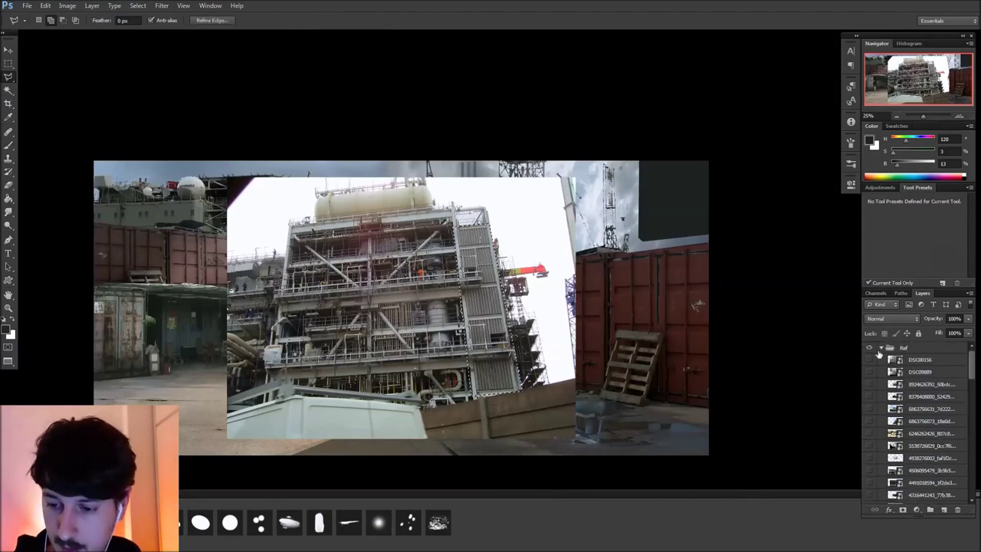
pyautogui.click(879, 347)
pyautogui.click(869, 347)
pyautogui.click(877, 371)
pyautogui.hotkey('ctrl', 'd')
pyautogui.press('v')
pyautogui.keyDown('ctrl'); pyautogui.click(523, 393); pyautogui.keyUp('ctrl')
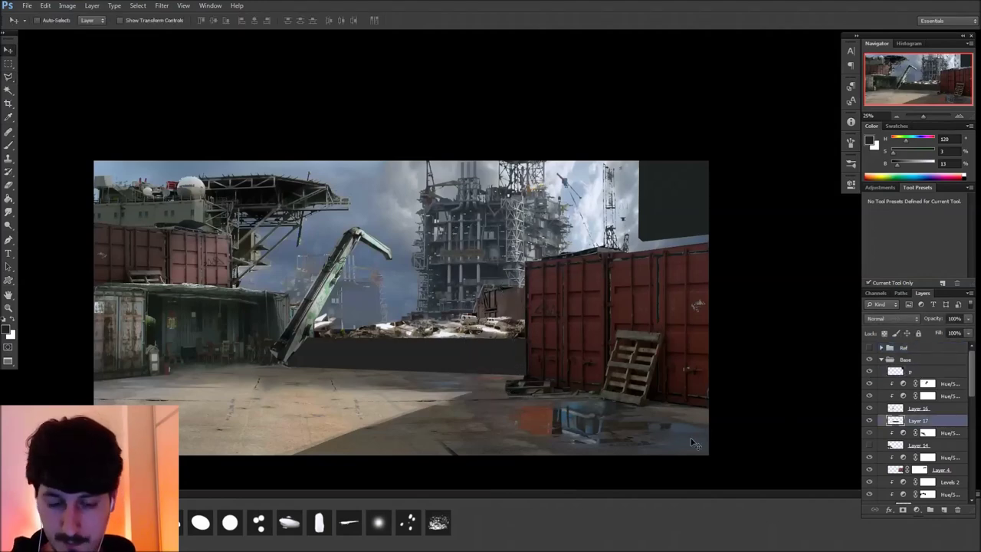
pyautogui.hotkey('ctrl', 'v')
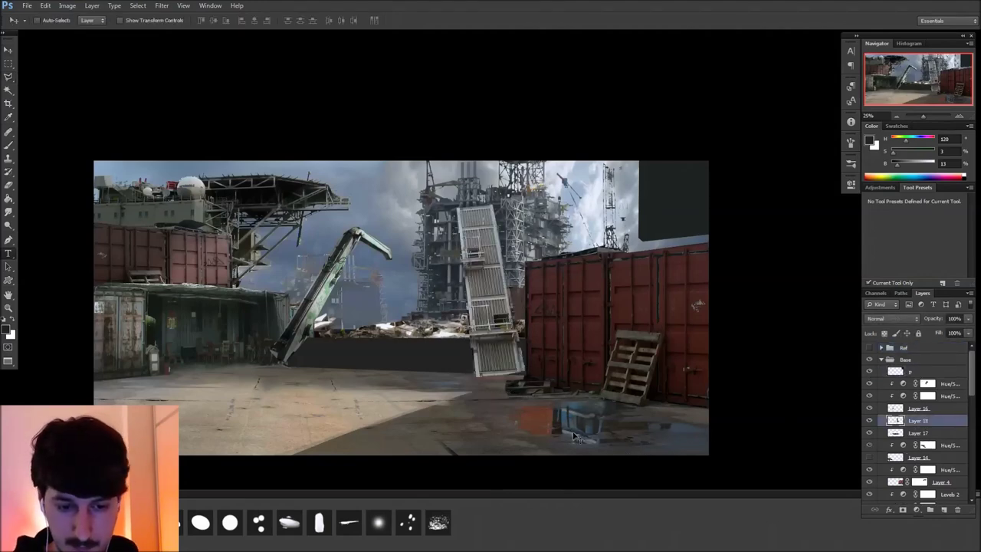
# Rotate the pasted panel strip 90° so it lies lengthwise across the scene
pyautogui.hotkey('ctrl', 't')
pyautogui.moveTo(518, 400); pyautogui.dragTo(349, 358)
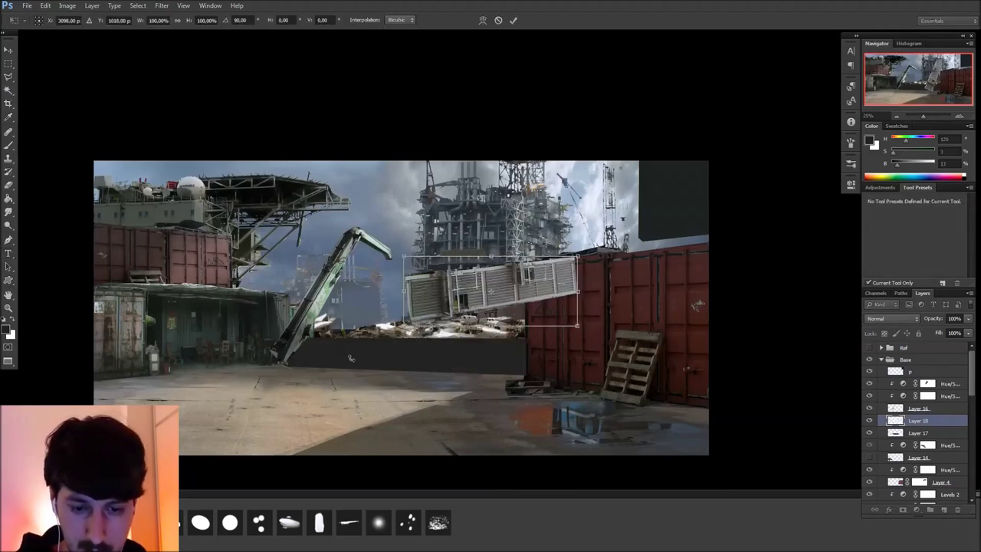
pyautogui.press('t')
pyautogui.press('Return')
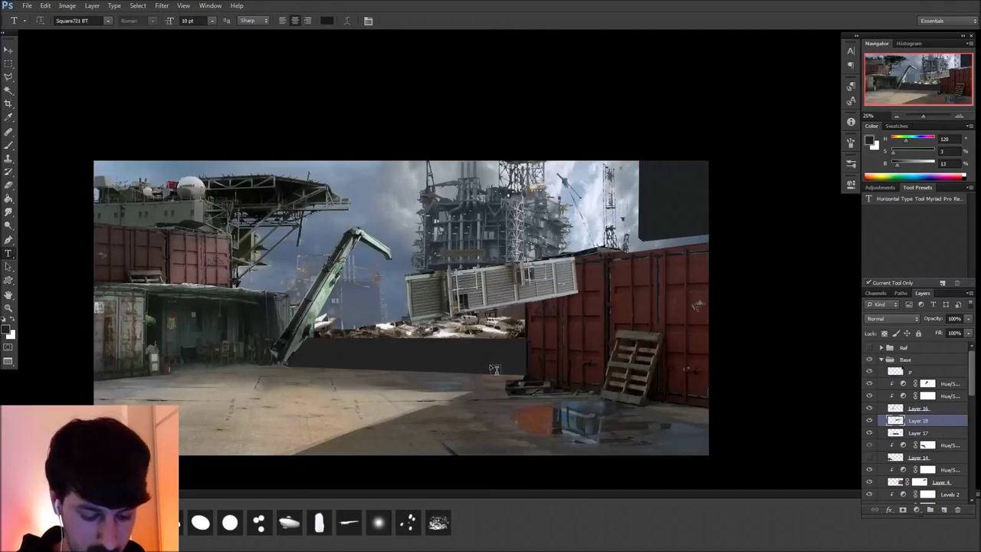
# Mirror the panel strip horizontally and move it towards the dark wall
pyautogui.press('v')
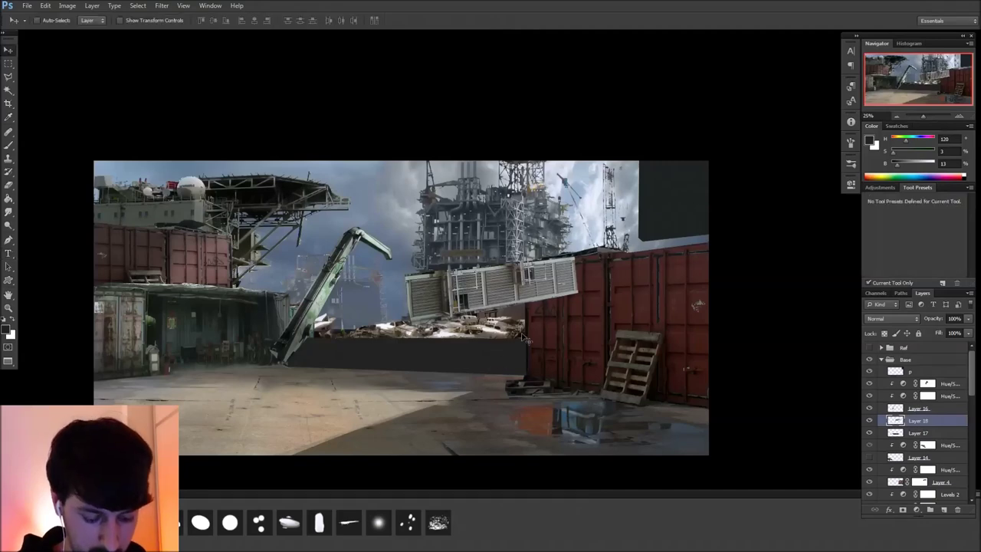
pyautogui.hotkey('ctrl', 'z')
pyautogui.moveTo(549, 293); pyautogui.dragTo(525, 307)
# Distort the pasted panel strip by its corners so it widens and follows the perspective of the dark low wall
pyautogui.hotkey('ctrl', 't')
pyautogui.rightClick(441, 312)
pyautogui.click(465, 356)
pyautogui.moveTo(381, 303); pyautogui.dragTo(279, 339)
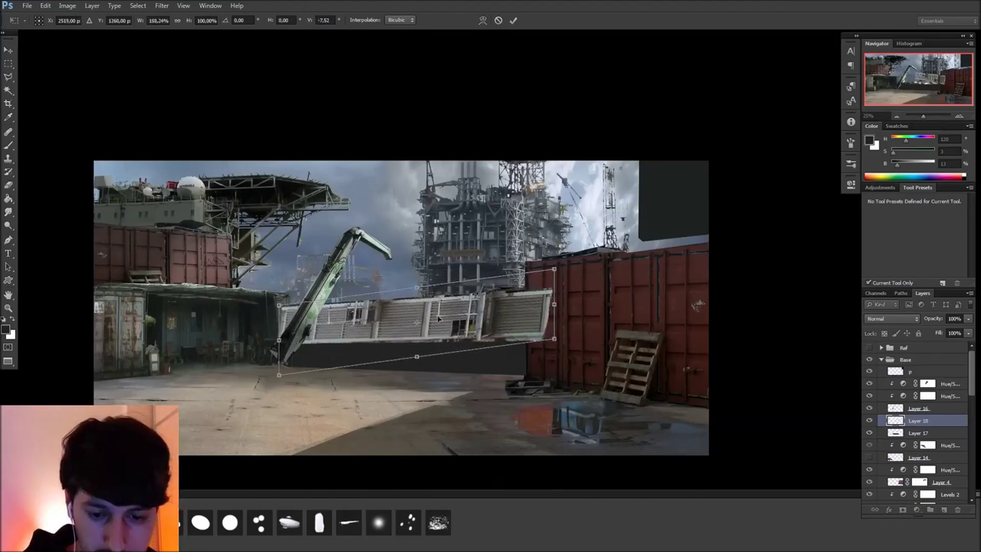
pyautogui.moveTo(554, 338); pyautogui.dragTo(566, 343)
pyautogui.moveTo(554, 269); pyautogui.dragTo(558, 269)
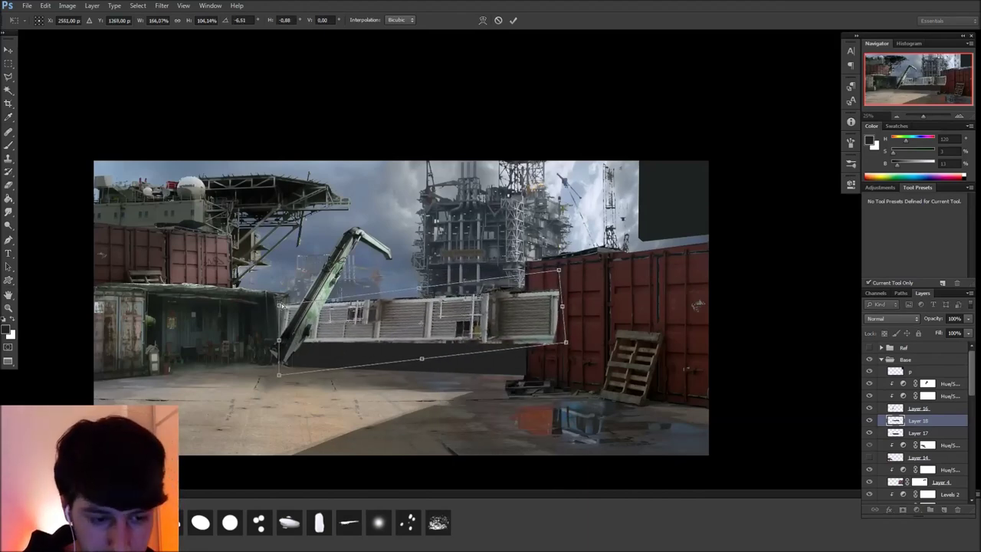
pyautogui.moveTo(282, 306); pyautogui.dragTo(277, 299)
pyautogui.moveTo(558, 271); pyautogui.dragTo(558, 267)
pyautogui.moveTo(567, 342); pyautogui.dragTo(566, 347)
# Place the panel strip over the dark wall and clip it to the wall layer
pyautogui.moveTo(564, 310); pyautogui.dragTo(515, 362)
pyautogui.press('Return')
pyautogui.keyDown('alt'); pyautogui.click(934, 426); pyautogui.keyUp('alt')
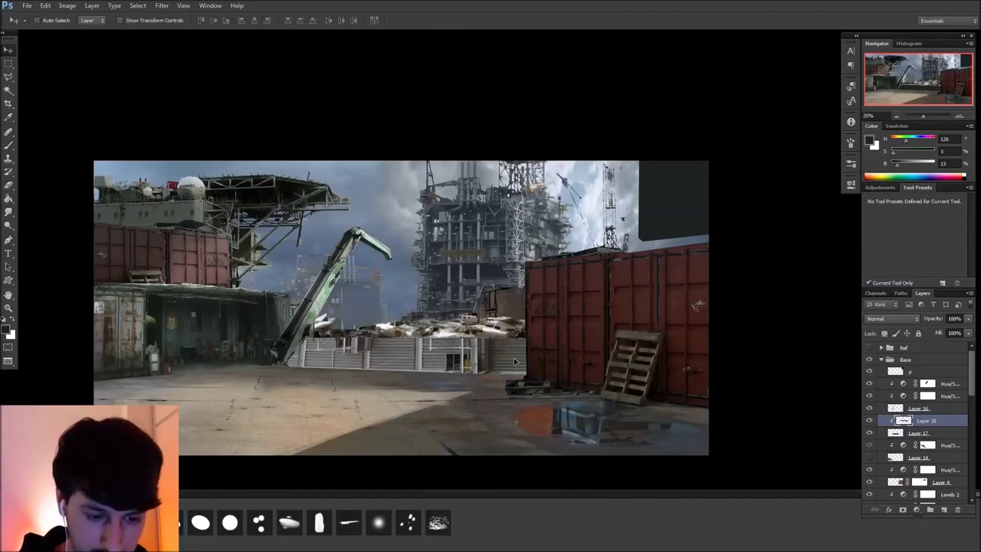
# Distort the clipped panel strip slightly so its panels line up with the wall's top and base
pyautogui.hotkey('ctrl', 't')
pyautogui.rightClick(442, 349)
pyautogui.click(466, 412)
pyautogui.moveTo(264, 323); pyautogui.dragTo(261, 318)
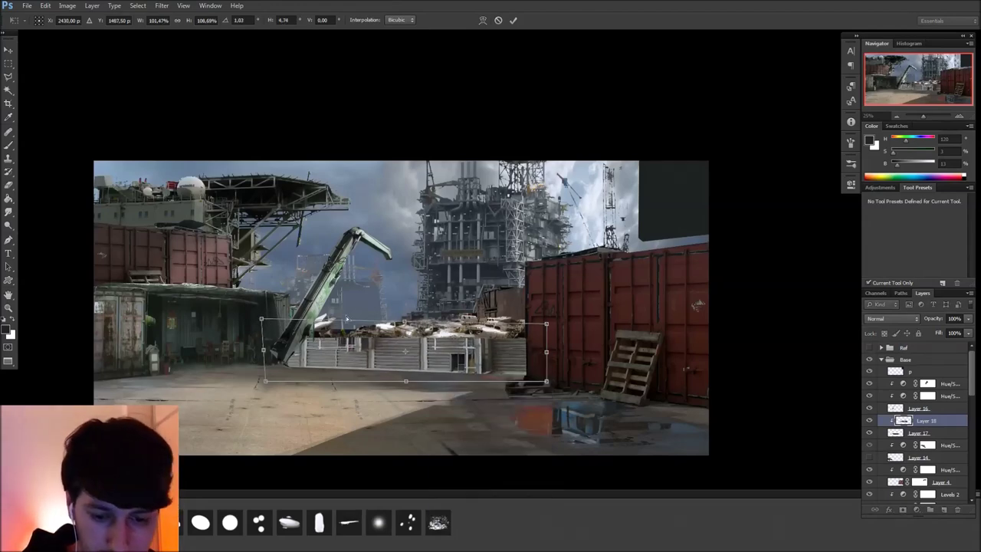
pyautogui.moveTo(548, 355); pyautogui.dragTo(548, 357)
pyautogui.moveTo(263, 350); pyautogui.dragTo(265, 349)
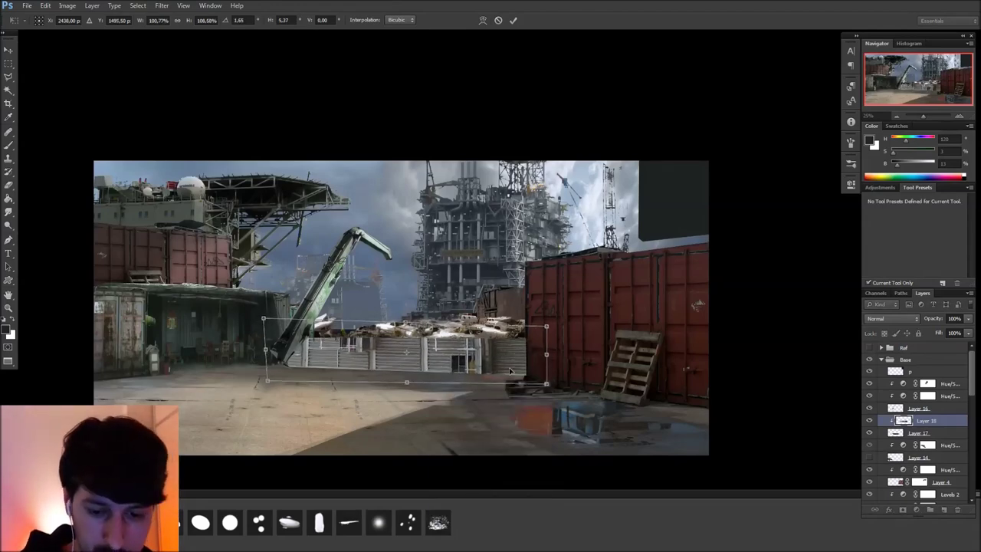
# Set the clipped panel strip's blend mode to Soft Light
pyautogui.click(889, 318)
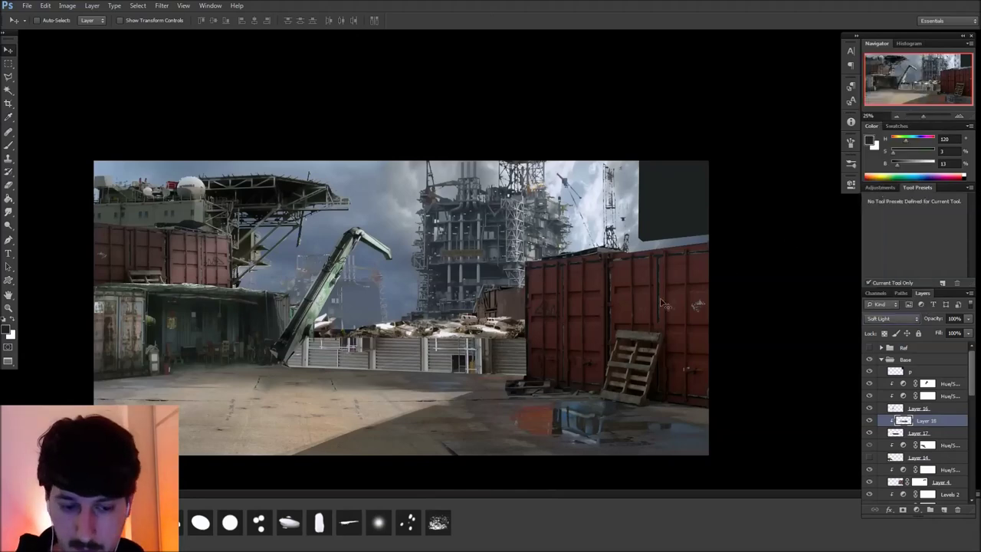
pyautogui.click(889, 188)
pyautogui.moveTo(579, 386); pyautogui.dragTo(615, 409)
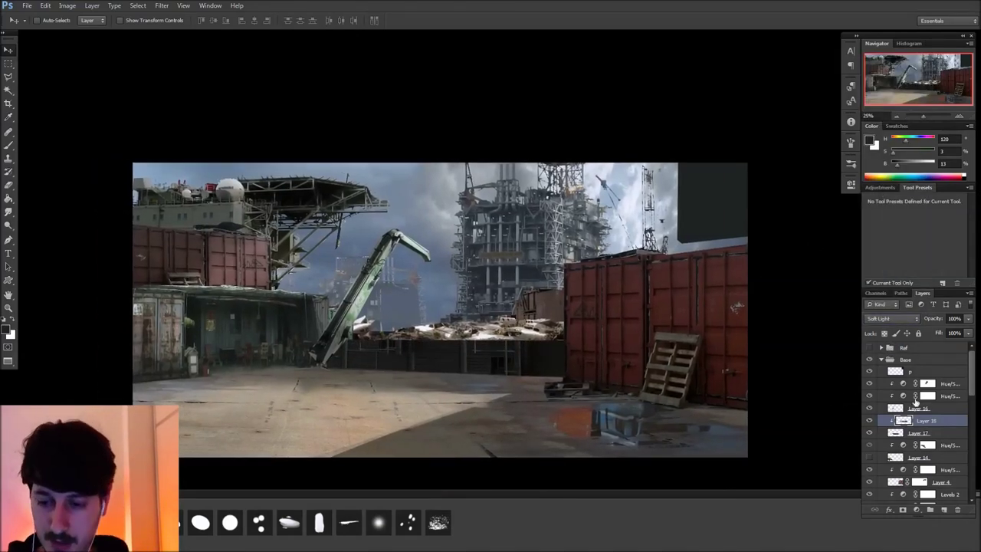
# Scale the panel strip to about 91% width and 71% height so it fits the wall between the boom and the red container
pyautogui.hotkey('ctrl', 't')
pyautogui.moveTo(445, 388); pyautogui.dragTo(445, 378)
pyautogui.moveTo(445, 326); pyautogui.dragTo(446, 338)
pyautogui.moveTo(305, 358); pyautogui.dragTo(314, 359)
pyautogui.moveTo(589, 358)
pyautogui.mouseDown()
pyautogui.moveTo(561, 358)
pyautogui.moveTo(571, 358)
pyautogui.mouseUp()
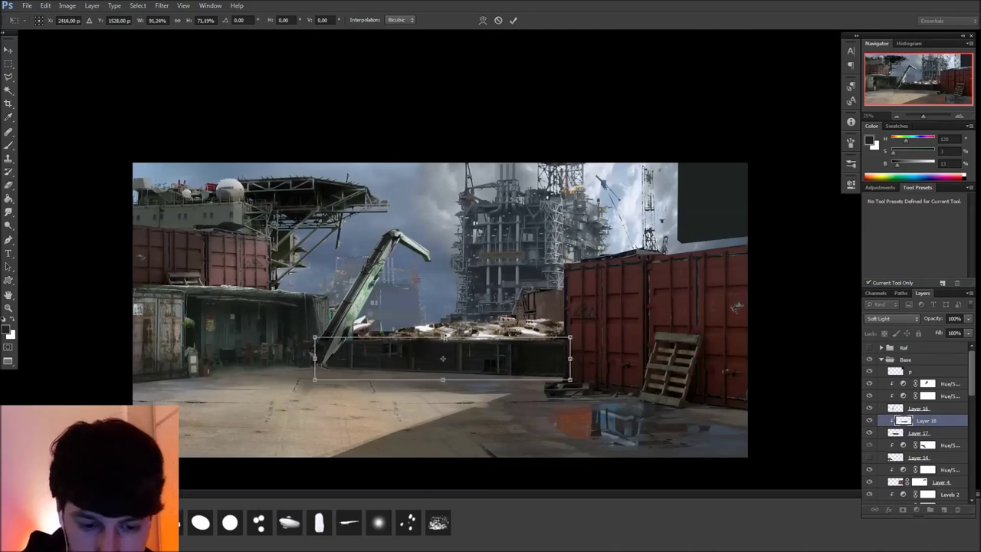
pyautogui.moveTo(442, 337); pyautogui.dragTo(442, 321)
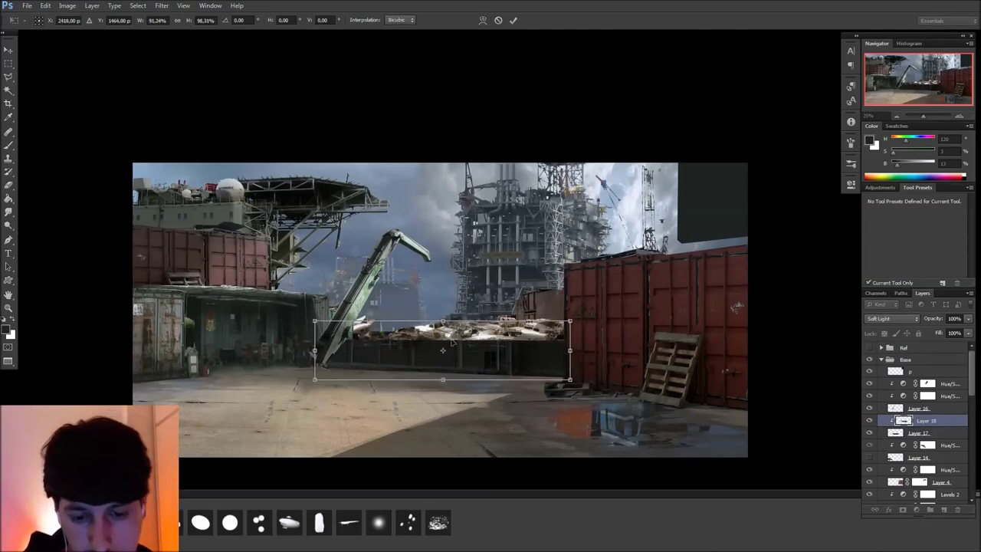
pyautogui.hotkey('ctrl', 'z')
pyautogui.press('Return')
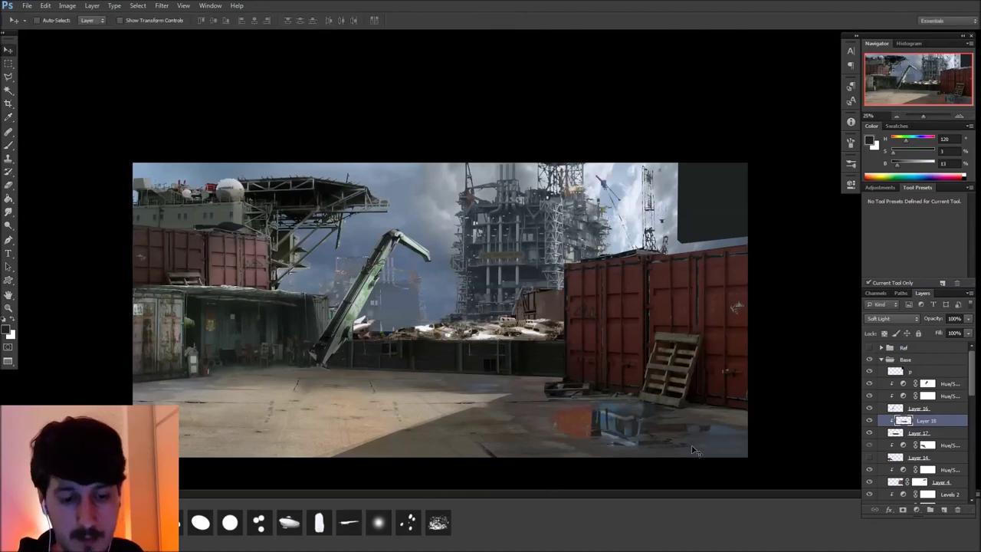
# Scale the stacked red containers above the green shed to about 88% width and 188% height
pyautogui.moveTo(657, 355); pyautogui.dragTo(701, 347)
pyautogui.moveTo(715, 414); pyautogui.dragTo(730, 420)
pyautogui.keyDown('ctrl'); pyautogui.click(339, 299); pyautogui.keyUp('ctrl')
pyautogui.hotkey('ctrl', 't')
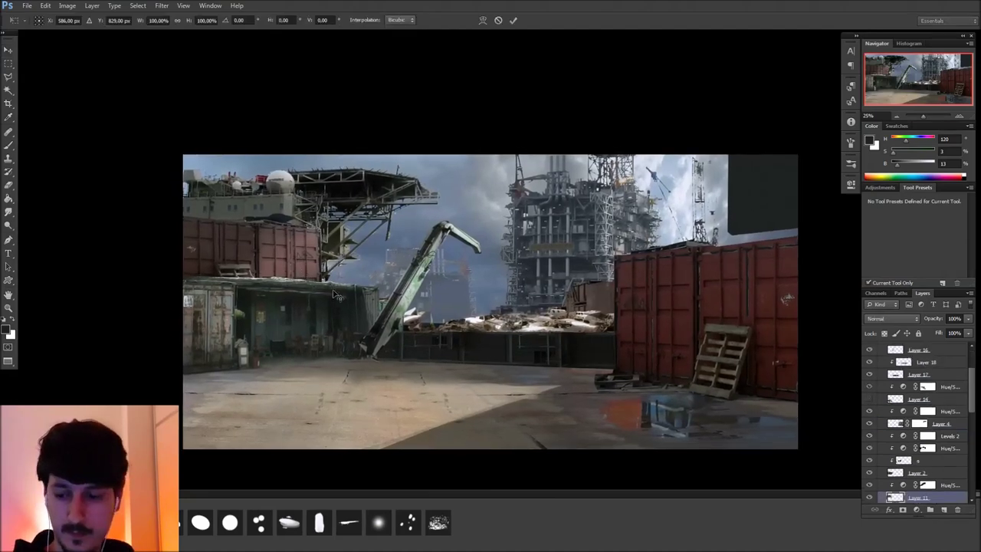
pyautogui.moveTo(325, 262); pyautogui.dragTo(319, 259)
pyautogui.hotkey('ctrl', 'z')
pyautogui.moveTo(249, 305); pyautogui.dragTo(251, 361)
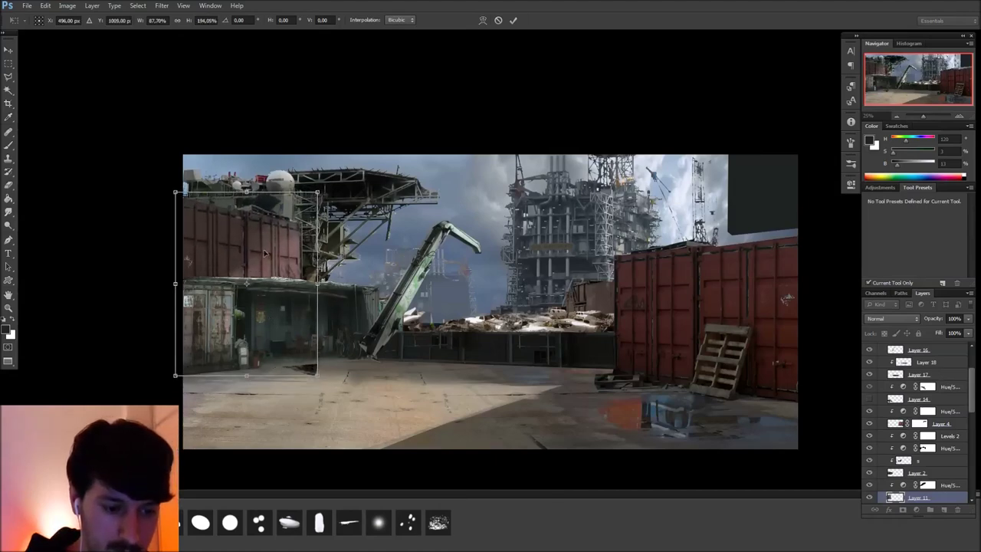
pyautogui.moveTo(246, 192); pyautogui.dragTo(247, 80)
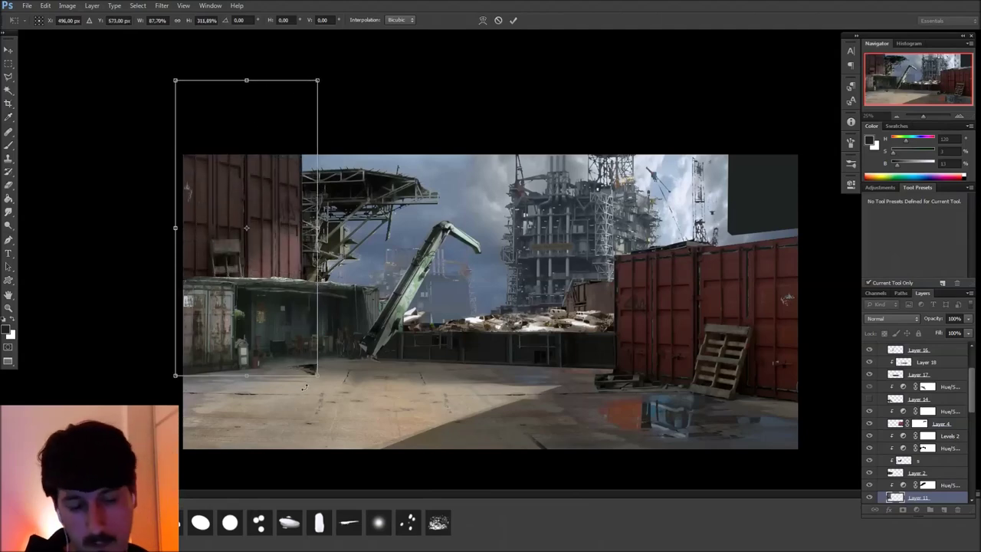
pyautogui.moveTo(246, 81); pyautogui.dragTo(246, 199)
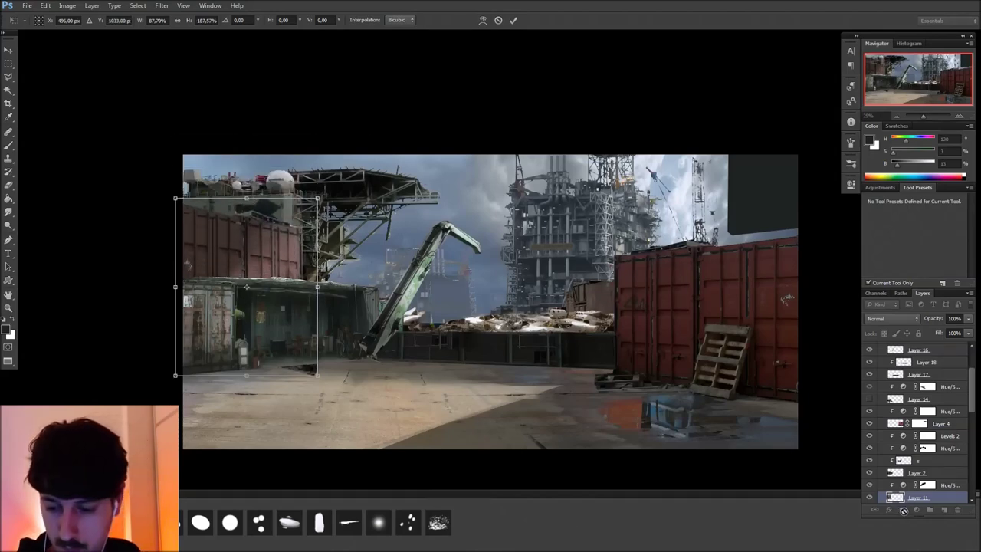
pyautogui.press('Return')
# Add a layer mask to the stacked red container layer, Layer 11
pyautogui.click(903, 510)
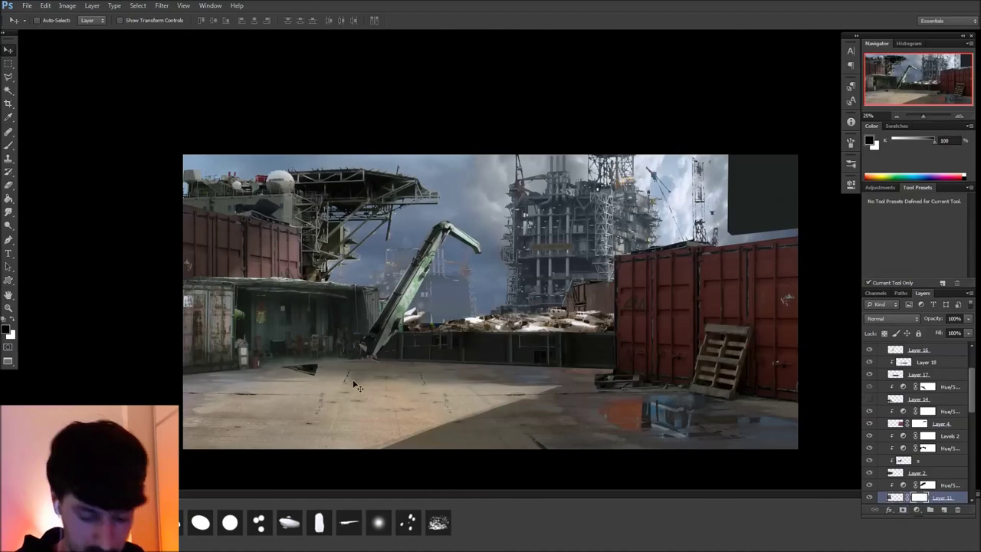
pyautogui.click(199, 523)
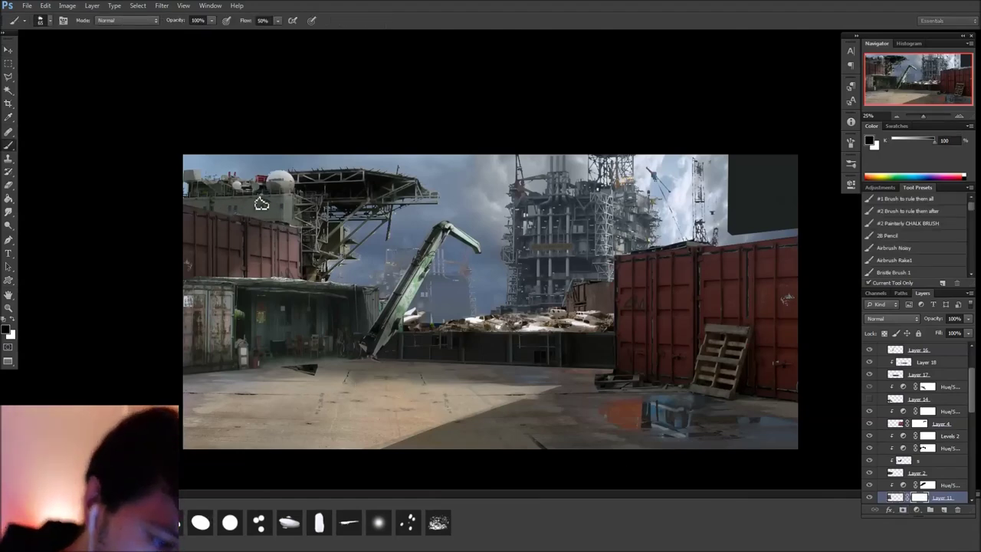
pyautogui.press('v')
# Select the offshore platform layer together with its Hue/Saturation adjustment and move the platform towards the scene's centre, behind the crane boom
pyautogui.keyDown('ctrl'); pyautogui.click(316, 239); pyautogui.keyUp('ctrl')
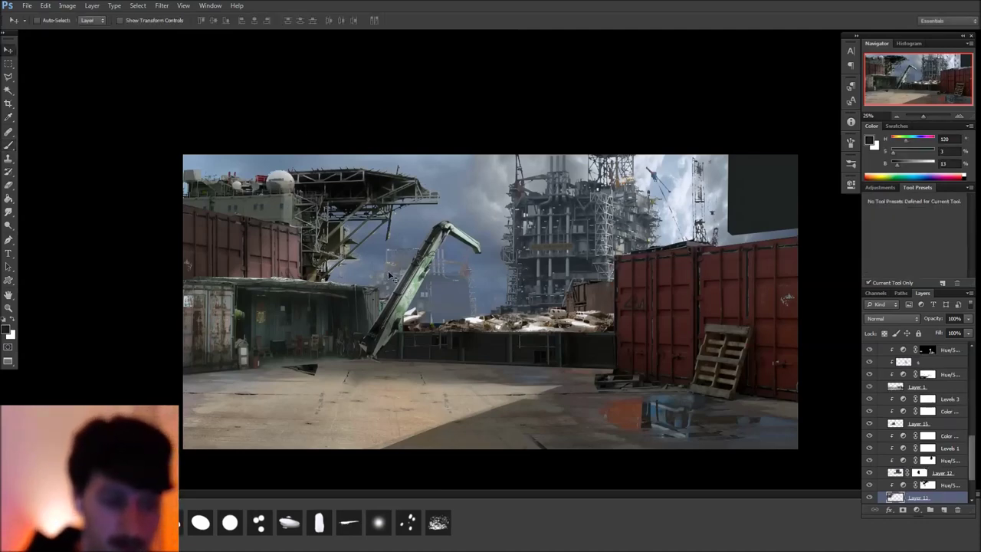
pyautogui.keyDown('shift'); pyautogui.click(929, 485); pyautogui.keyUp('shift')
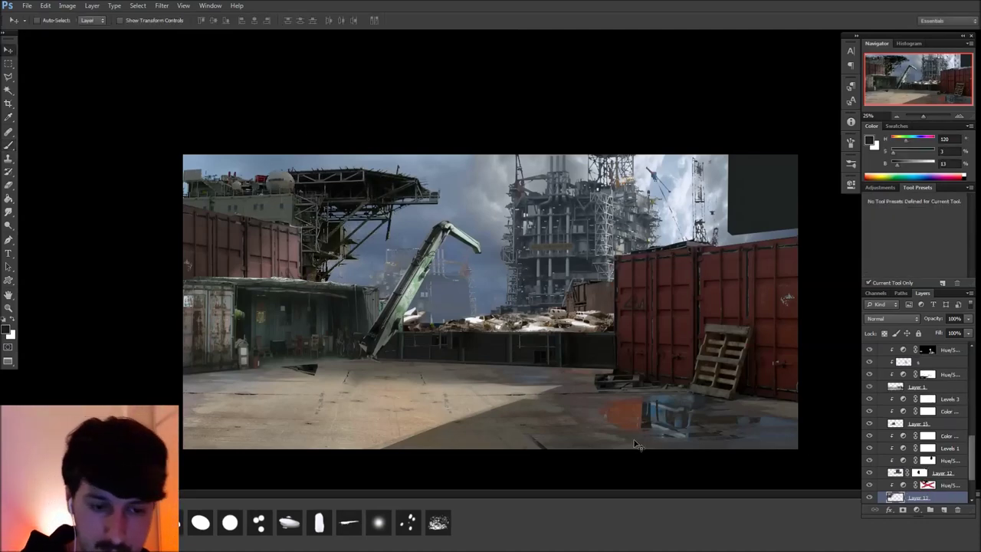
pyautogui.keyDown('shift'); pyautogui.click(928, 486); pyautogui.keyUp('shift')
pyautogui.click(932, 488)
pyautogui.moveTo(391, 272); pyautogui.dragTo(333, 278)
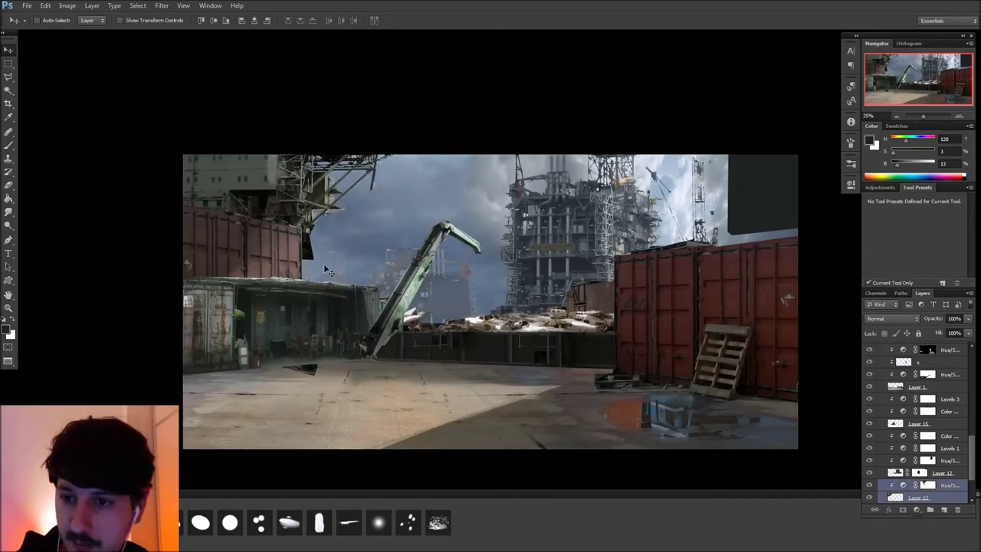
pyautogui.moveTo(325, 265); pyautogui.dragTo(420, 301)
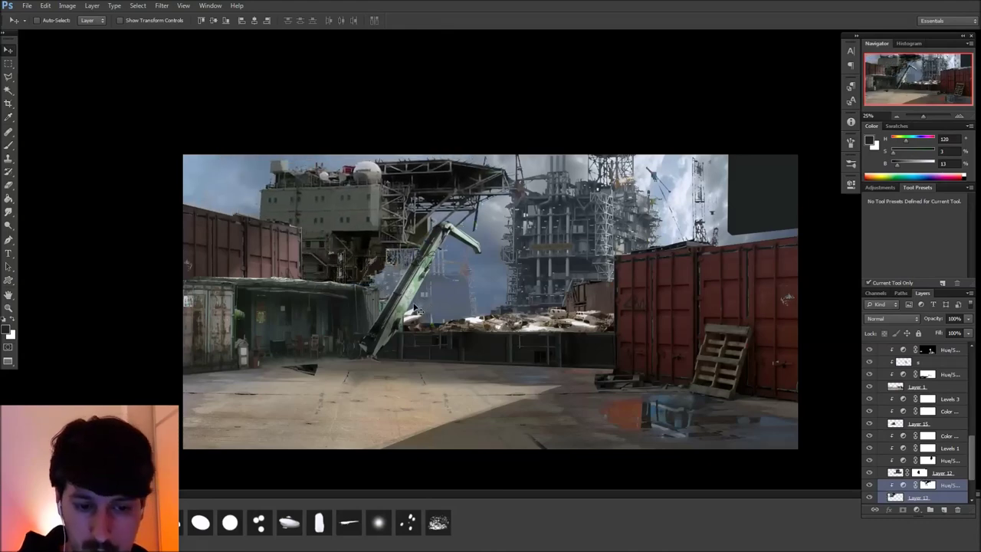
pyautogui.moveTo(395, 286); pyautogui.dragTo(431, 292)
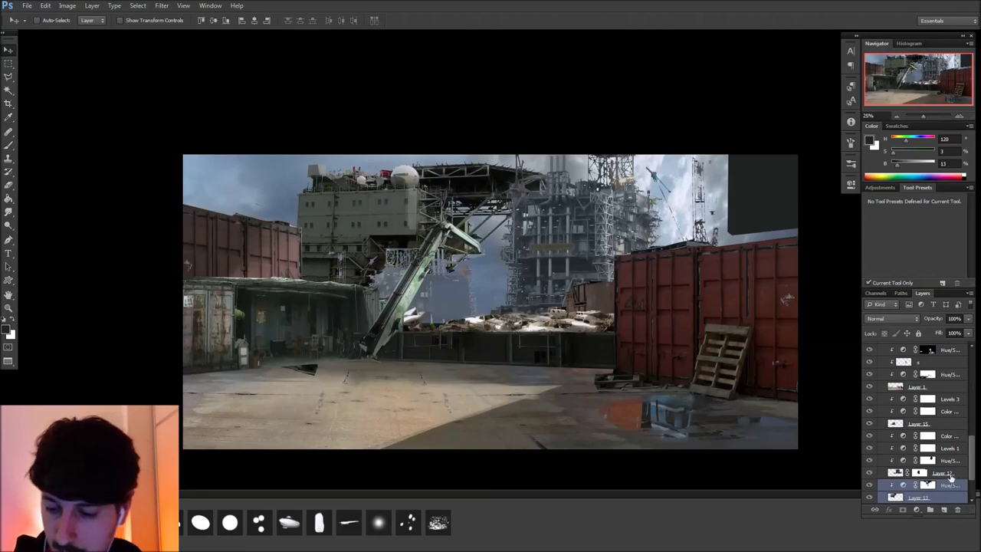
# Raise the platform and its adjustment to directly below Layer 1 and position the platform behind the red containers and green shed
pyautogui.moveTo(945, 489); pyautogui.dragTo(934, 394)
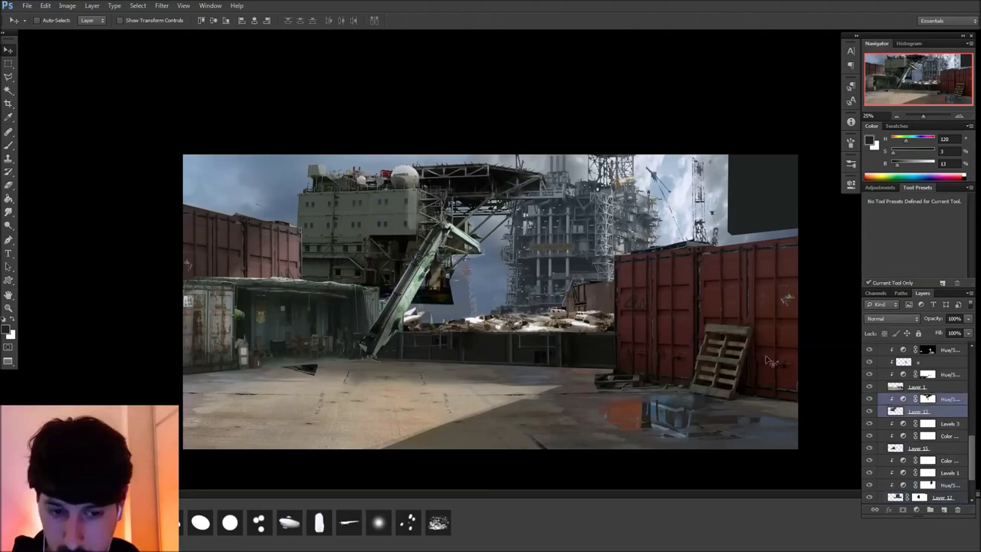
pyautogui.moveTo(434, 298)
pyautogui.mouseDown()
pyautogui.moveTo(419, 297)
pyautogui.moveTo(438, 296)
pyautogui.mouseUp()
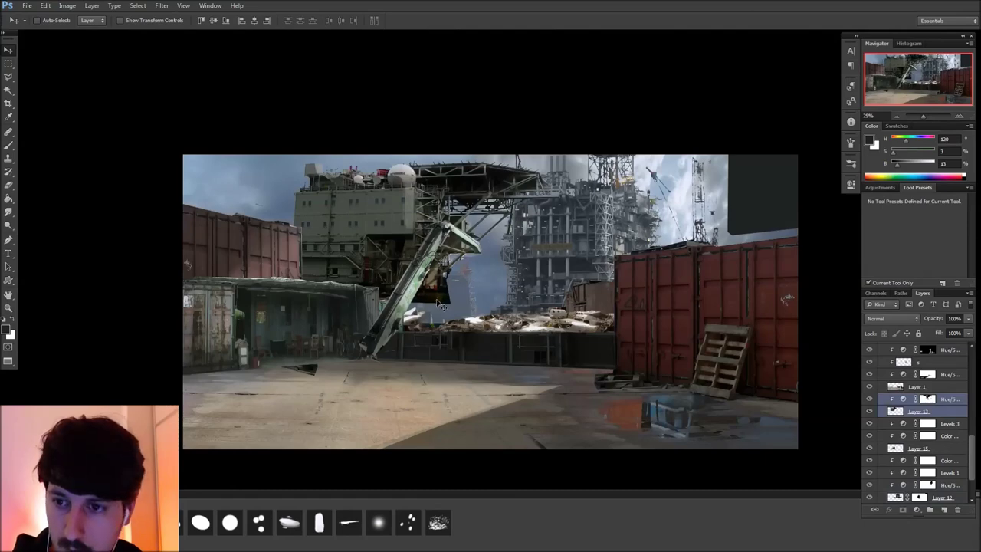
pyautogui.moveTo(442, 303); pyautogui.dragTo(268, 282)
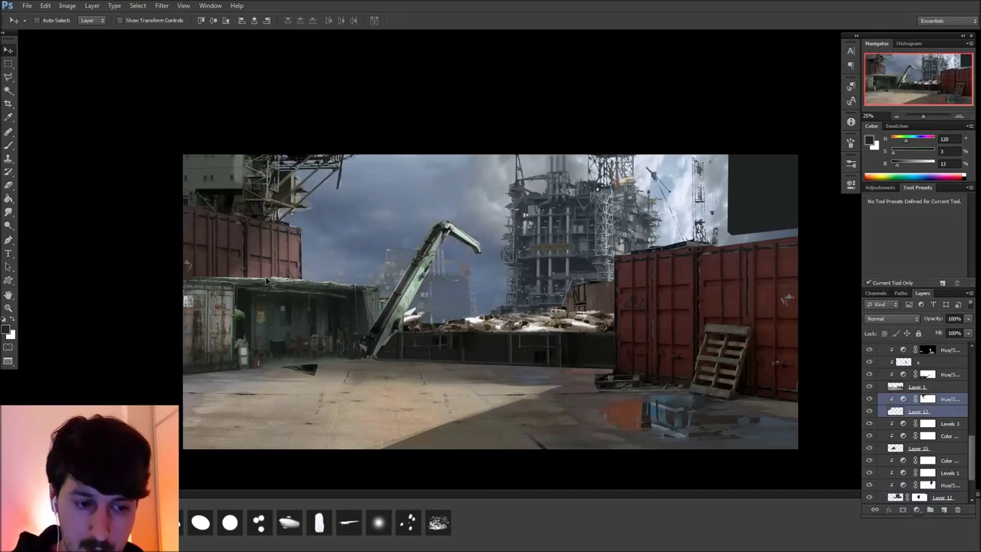
pyautogui.moveTo(280, 268); pyautogui.dragTo(422, 276)
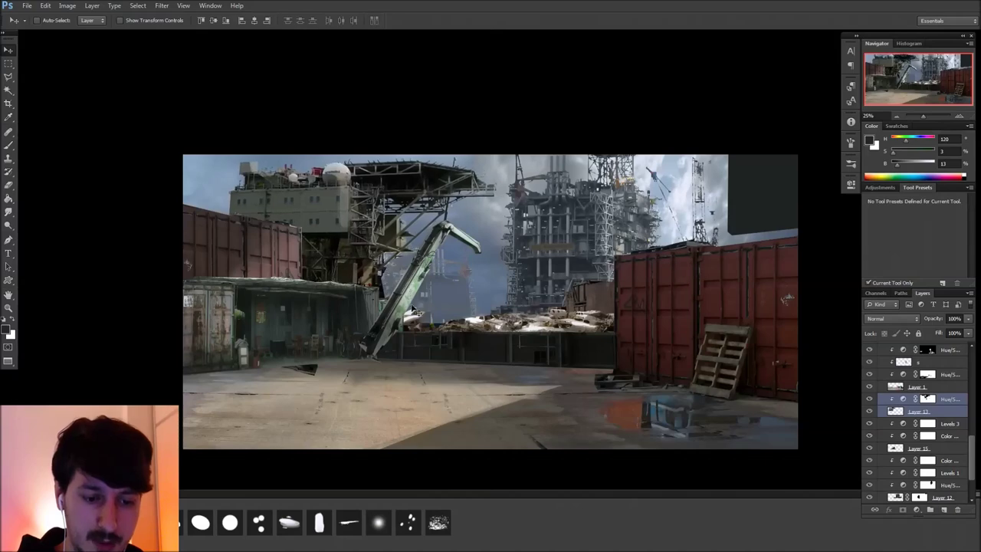
# Select the crane boom with its Hue/Saturation adjustments and rotate it clockwise about 6° around its foot
pyautogui.keyDown('ctrl'); pyautogui.click(412, 304); pyautogui.keyUp('ctrl')
pyautogui.keyDown('shift'); pyautogui.click(918, 373); pyautogui.keyUp('shift')
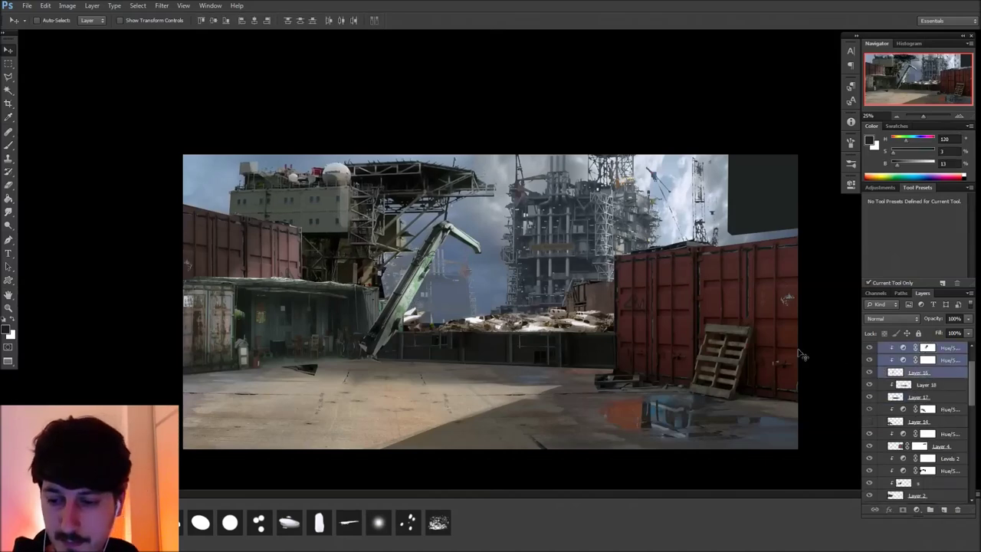
pyautogui.hotkey('ctrl', 't')
pyautogui.moveTo(434, 302); pyautogui.dragTo(373, 344)
pyautogui.moveTo(560, 233); pyautogui.dragTo(588, 289)
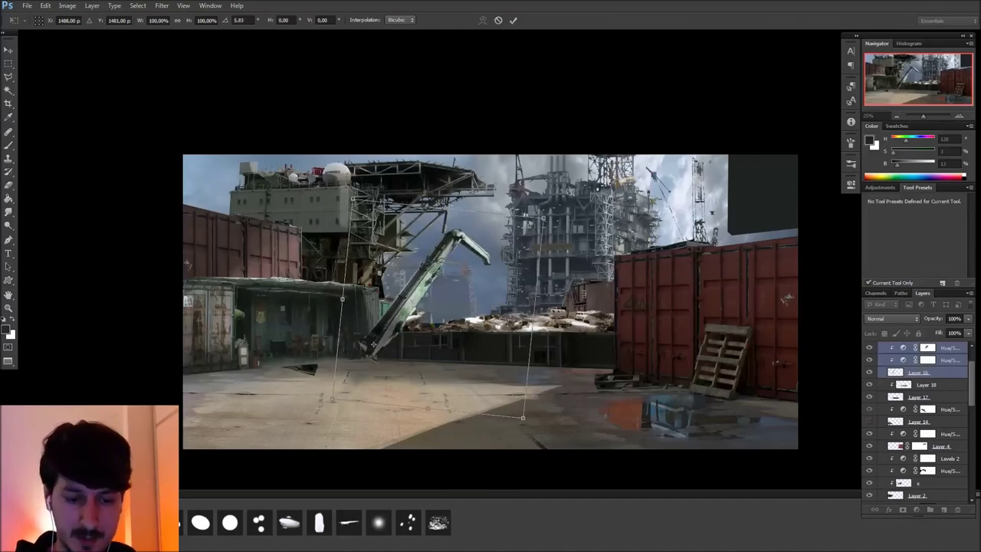
pyautogui.press('Return')
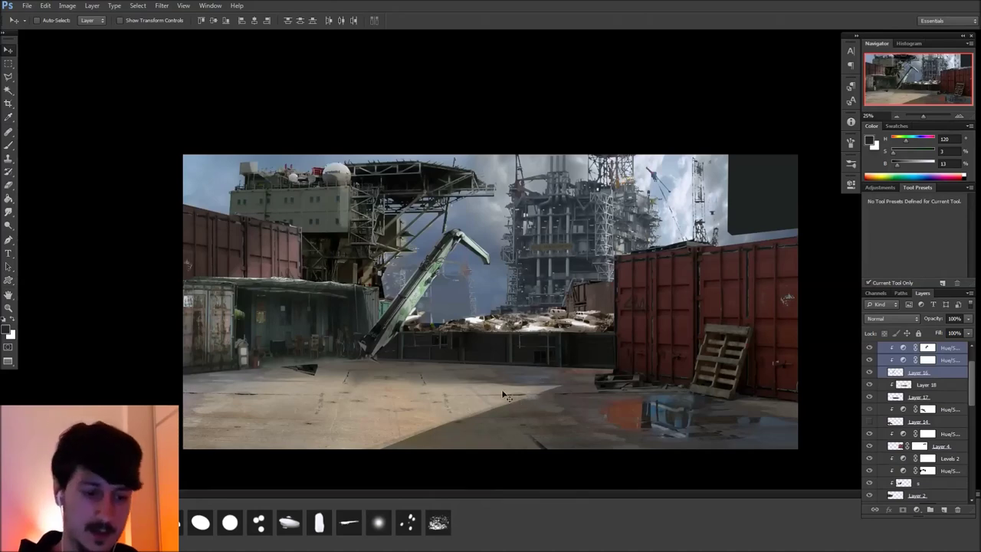
# Hide the platform's Hue/Saturation adjustment and make its image layer, Layer 13, active
pyautogui.keyDown('ctrl'); pyautogui.click(330, 222); pyautogui.keyUp('ctrl')
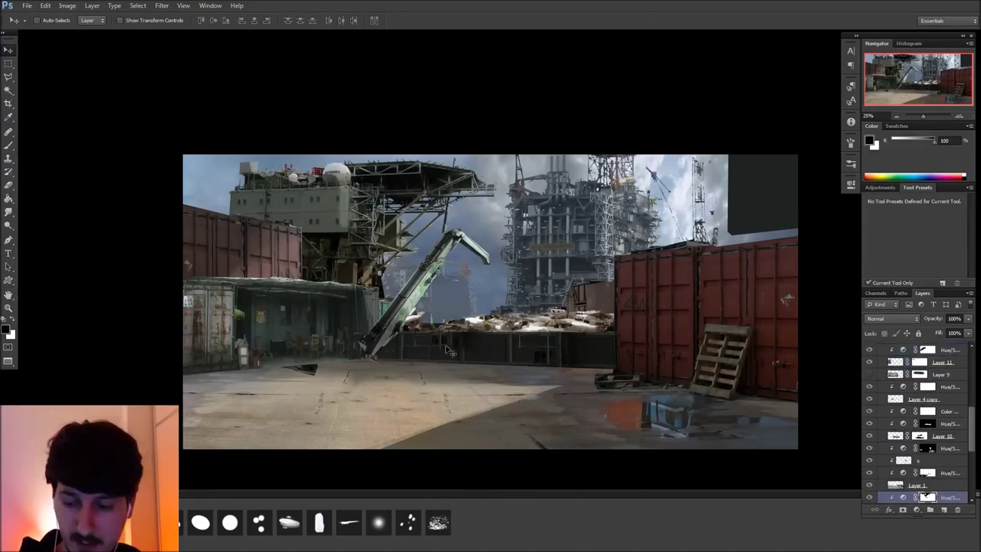
pyautogui.scroll(-2, 973, 451)
pyautogui.click(877, 476)
pyautogui.moveTo(247, 216); pyautogui.dragTo(335, 273)
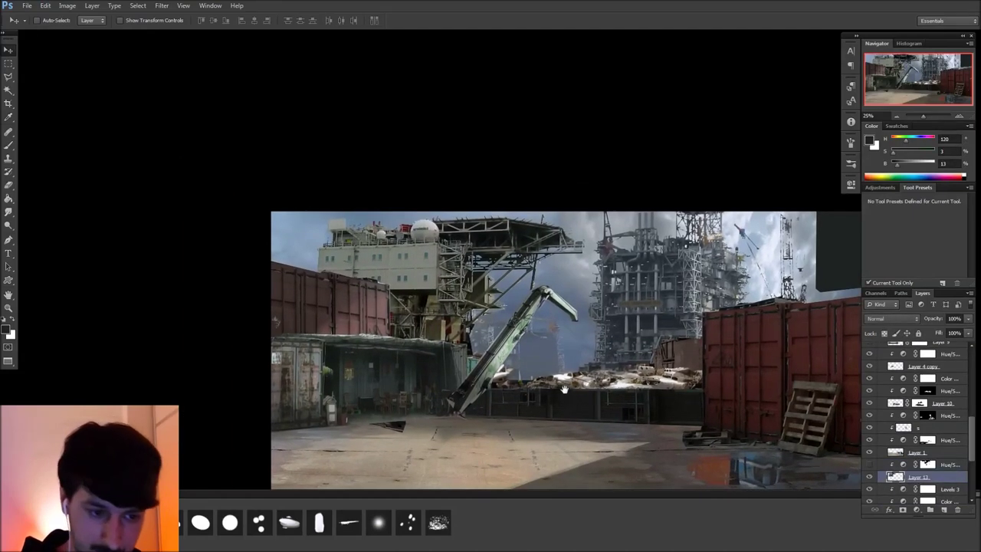
# Outline the upper facade of the platform building with the Polygonal Lasso and copy it to a new layer
pyautogui.press('l')
pyautogui.click(320, 296)
pyautogui.click(318, 246)
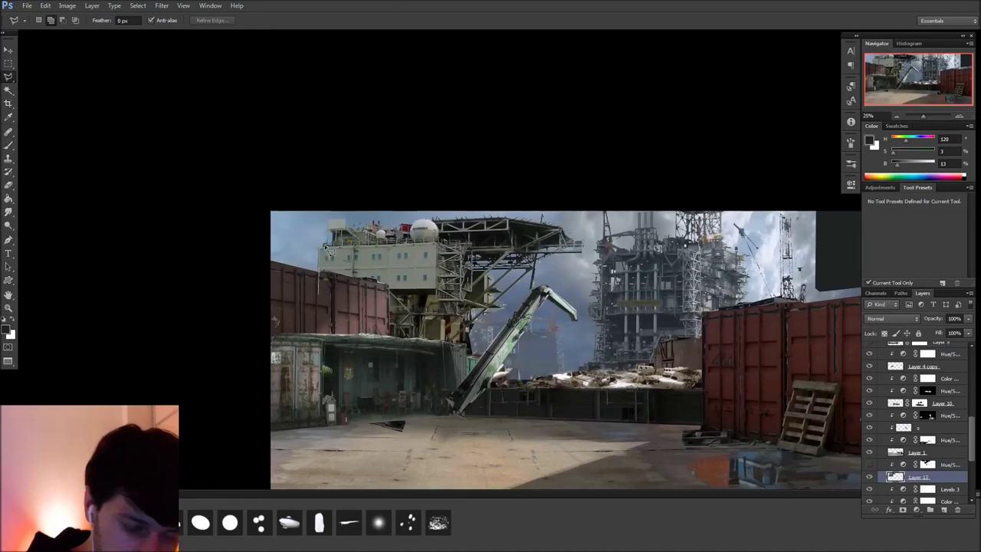
pyautogui.click(437, 243)
pyautogui.moveTo(443, 296); pyautogui.dragTo(325, 304)
pyautogui.hotkey('ctrl', 'j')
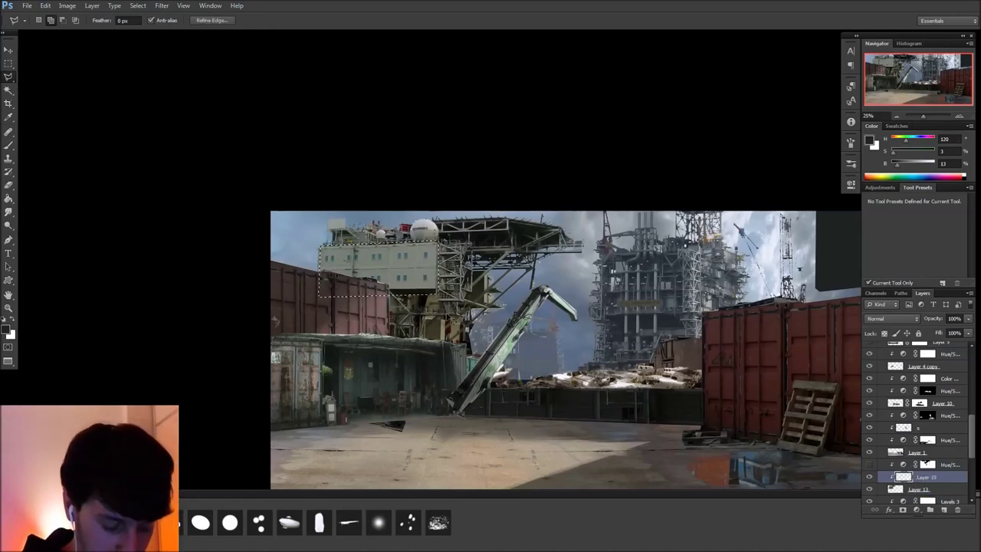
# Release the facade copy from its clipping mask and shift it sideways to extend the building to the canvas edge, with the Eraser ready
pyautogui.press('v')
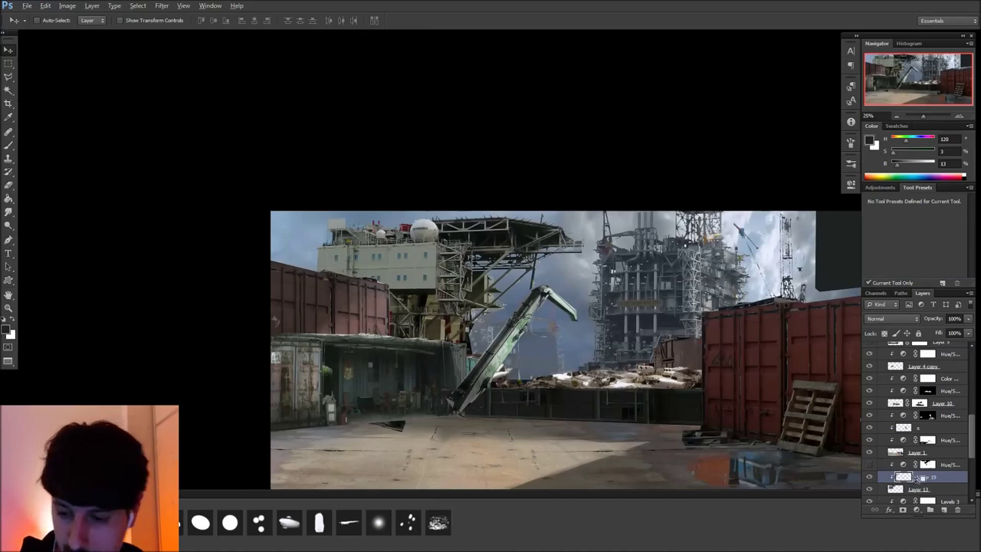
pyautogui.keyDown('alt'); pyautogui.click(917, 481); pyautogui.keyUp('alt')
pyautogui.moveTo(368, 278); pyautogui.dragTo(361, 276)
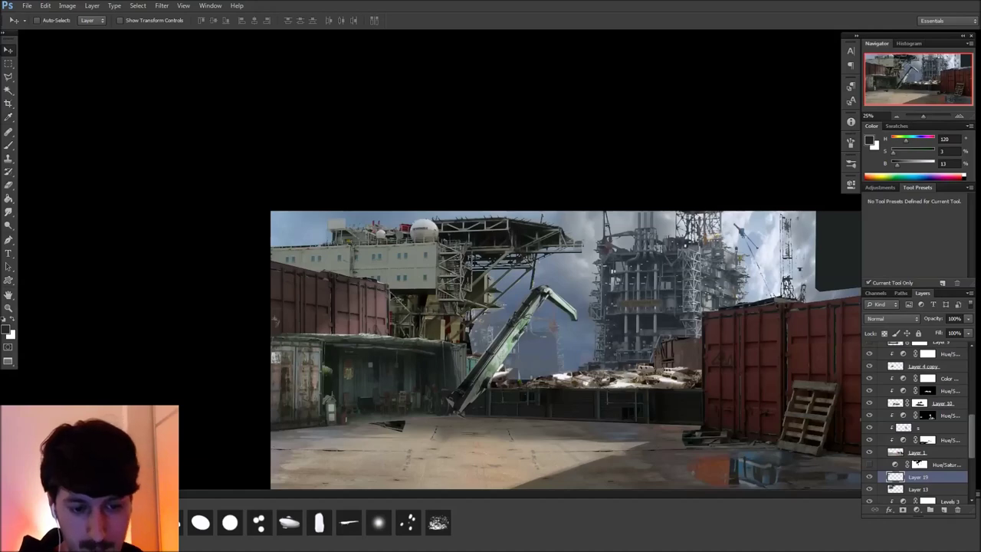
pyautogui.press('e')
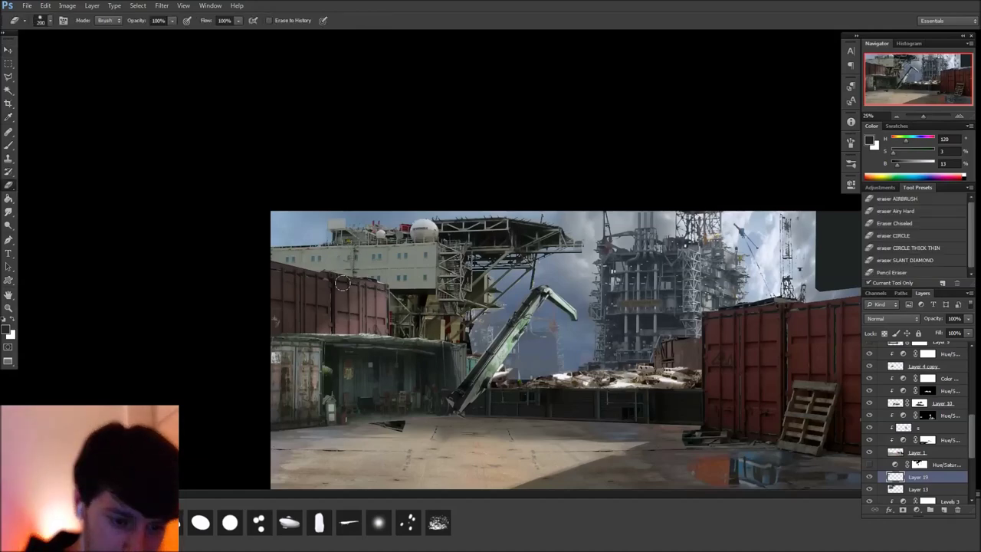
# Merge the facade extension into Layer 13, clip the platform's Hue/Saturation adjustment to it again and turn the adjustment back on
pyautogui.hotkey('ctrl', 'e')
pyautogui.keyDown('alt'); pyautogui.click(932, 469); pyautogui.keyUp('alt')
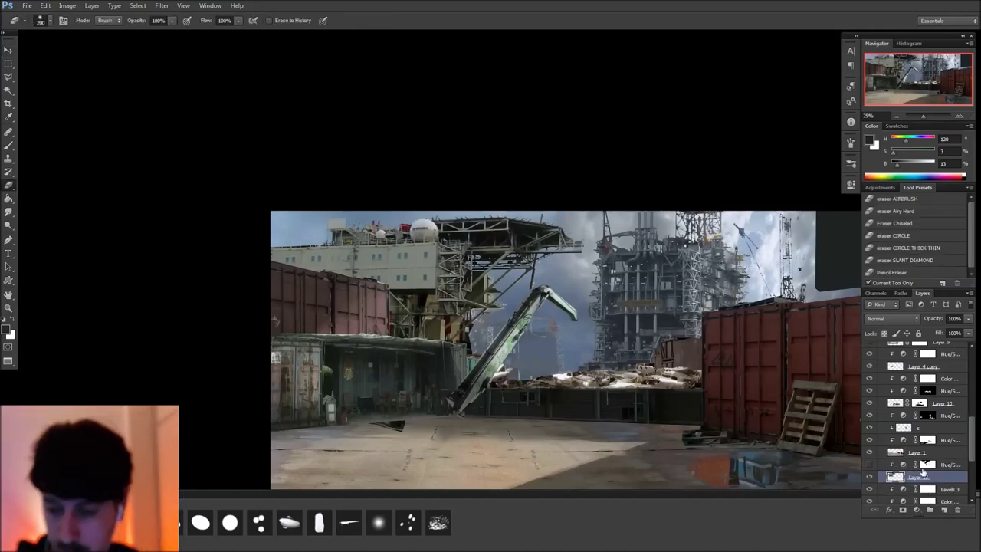
pyautogui.moveTo(695, 434); pyautogui.dragTo(647, 427)
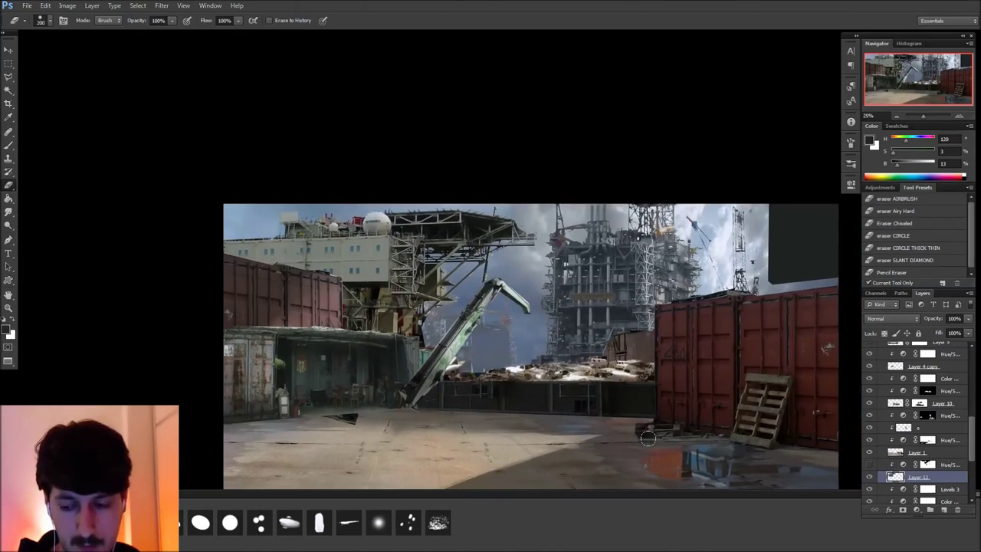
pyautogui.click(868, 464)
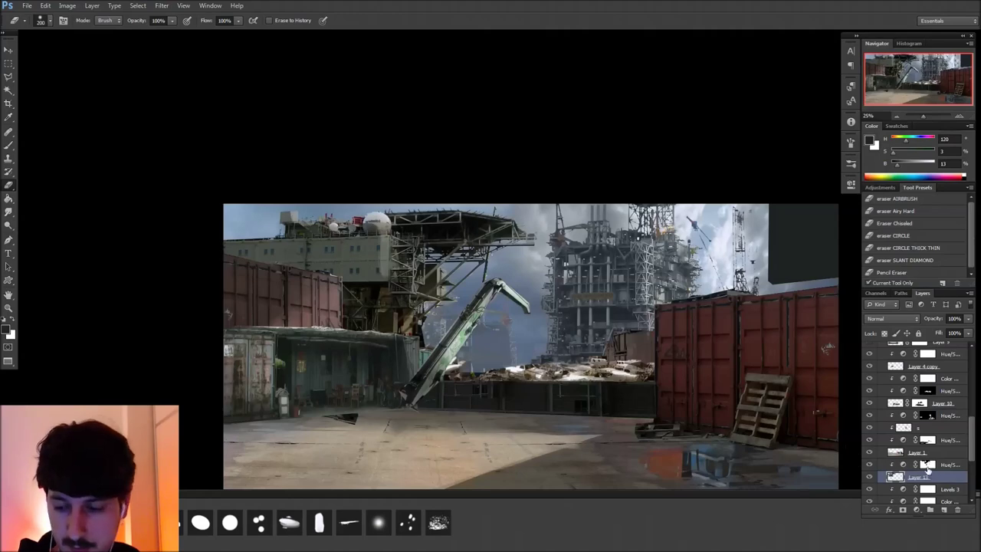
pyautogui.click(926, 464)
pyautogui.press('b')
pyautogui.press('x')
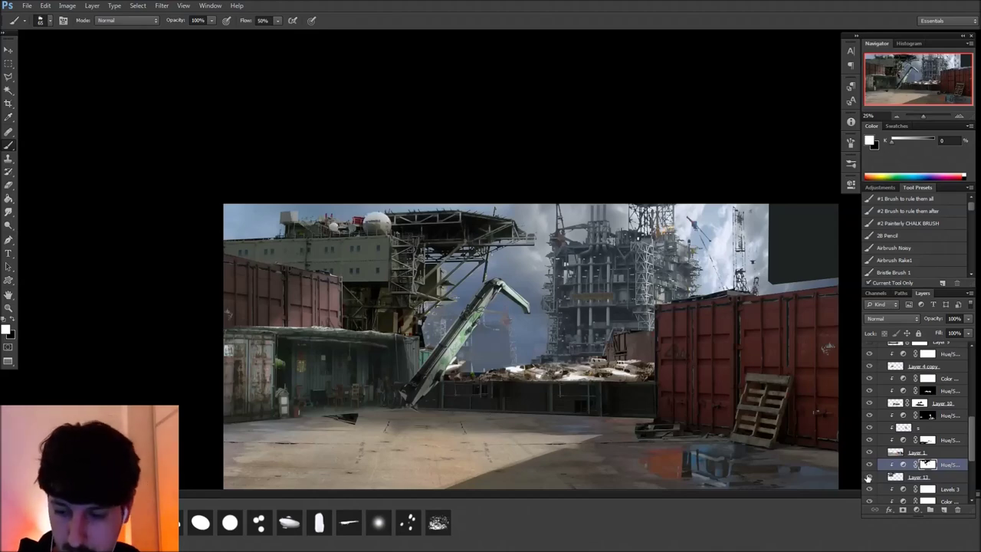
pyautogui.click(868, 477)
pyautogui.click(869, 477)
# Paint black on Layer 11's mask to hide the dark triangular leftover on the ground near the shed
pyautogui.press('v')
pyautogui.keyDown('ctrl'); pyautogui.click(355, 427); pyautogui.keyUp('ctrl')
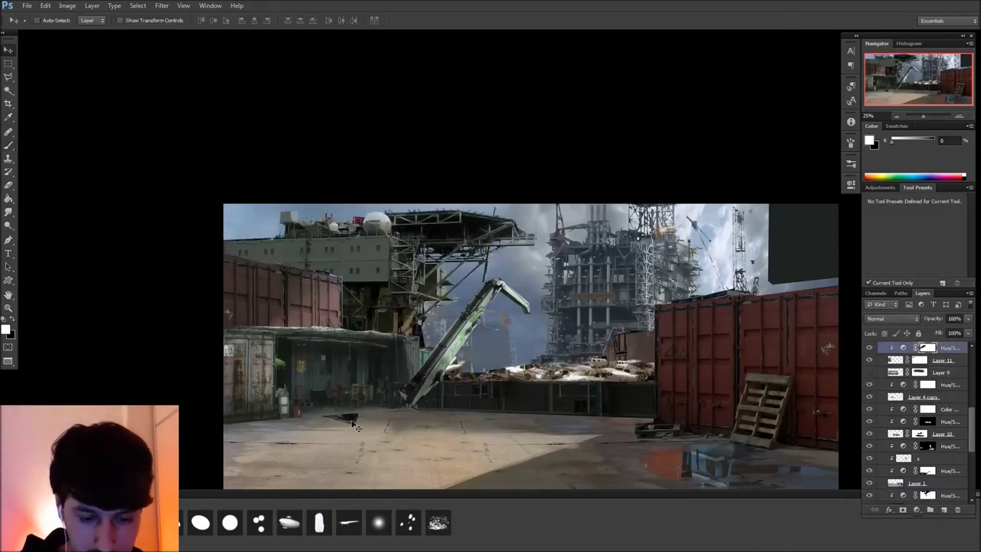
pyautogui.click(869, 360)
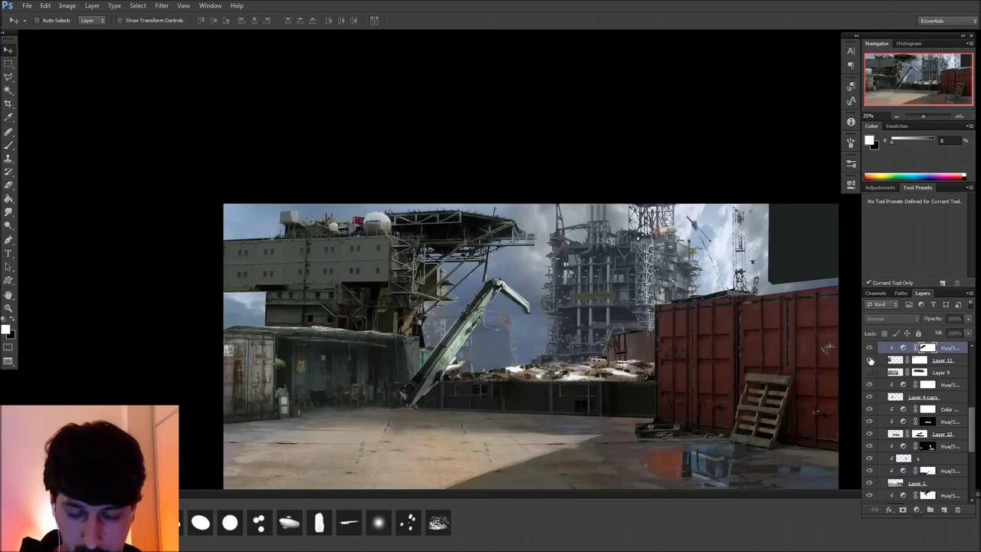
pyautogui.click(869, 360)
pyautogui.click(919, 360)
pyautogui.press('b')
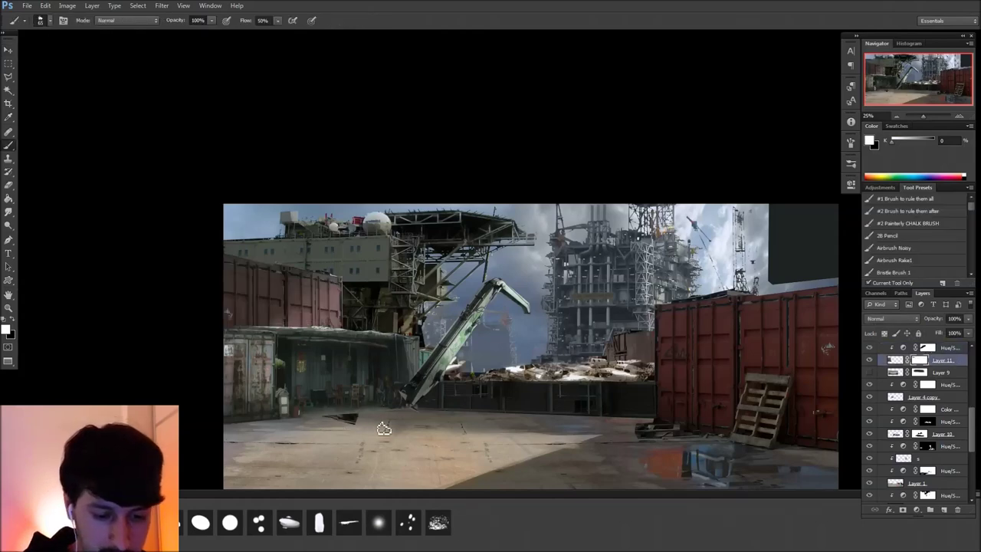
pyautogui.press('x')
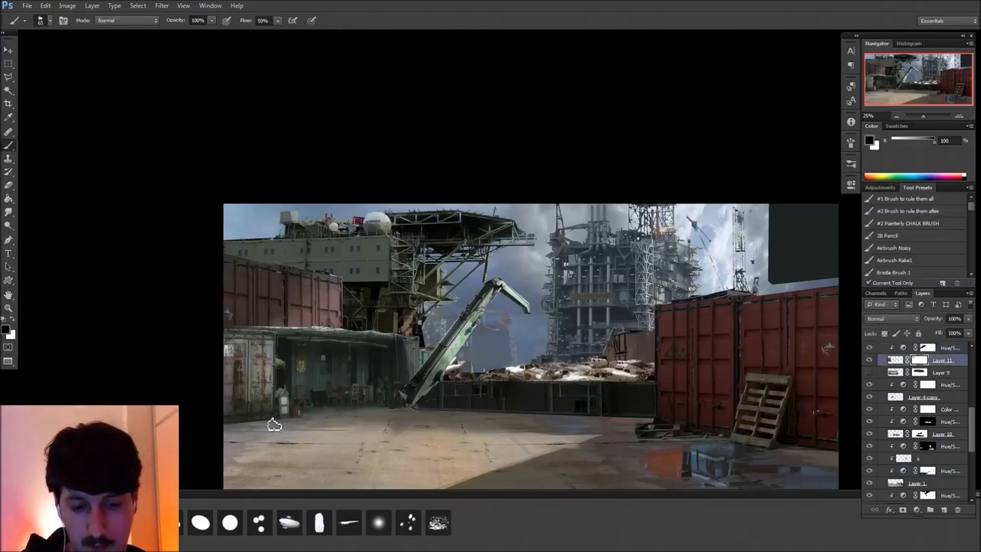
# Create a group named CC above layer p inside the Base group
pyautogui.moveTo(653, 373); pyautogui.dragTo(621, 343)
pyautogui.moveTo(971, 428); pyautogui.dragTo(966, 354)
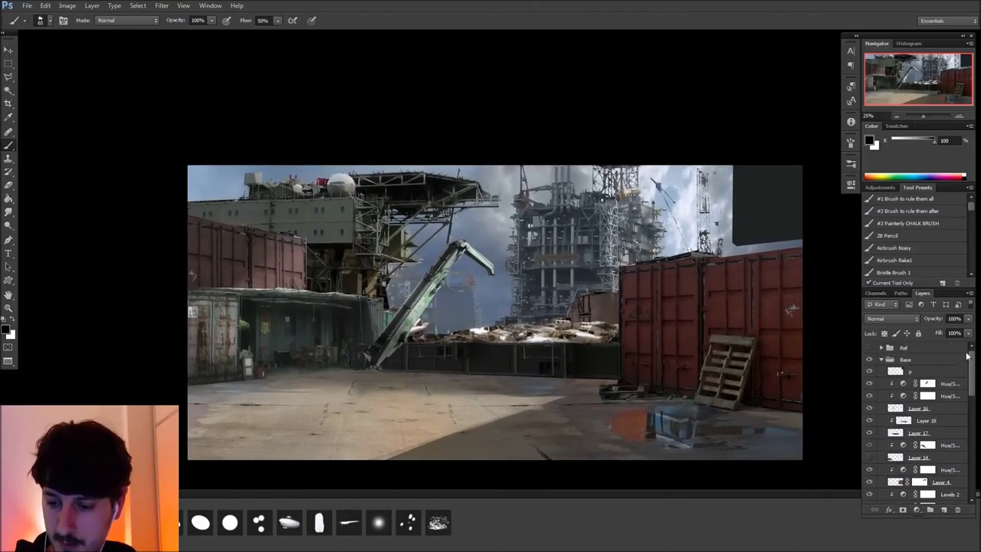
pyautogui.click(931, 372)
pyautogui.click(930, 509)
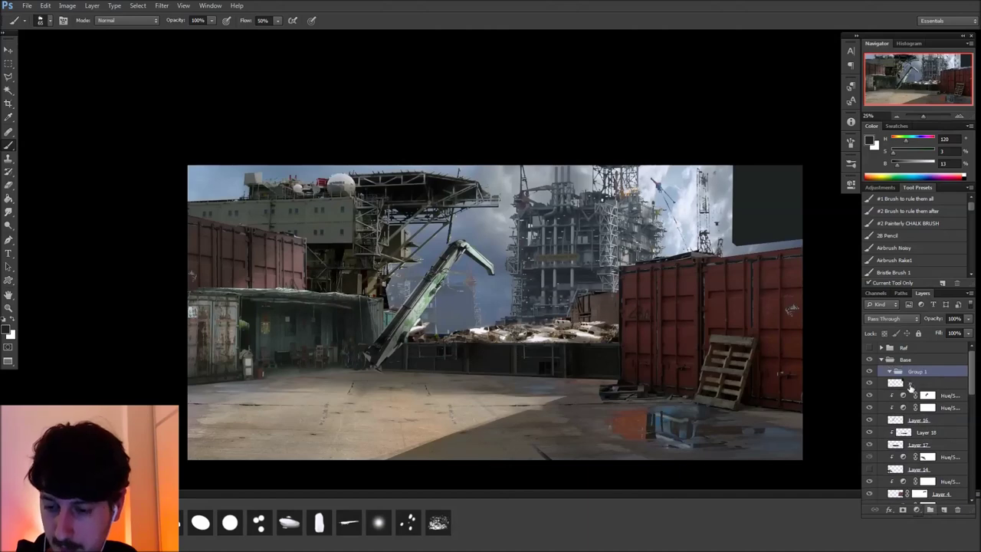
pyautogui.doubleClick(917, 371)
pyautogui.write('CC')
pyautogui.click(841, 426)
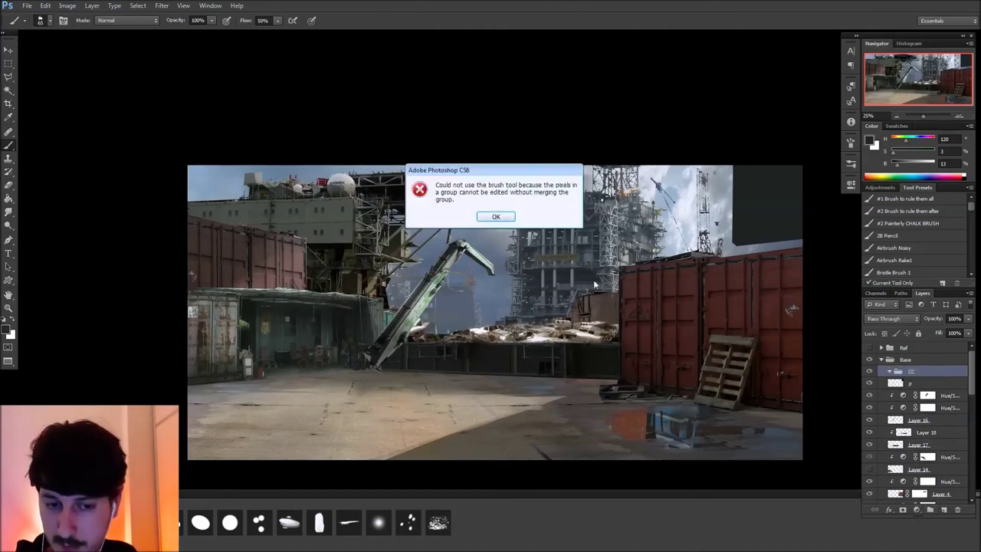
pyautogui.click(496, 216)
pyautogui.click(916, 510)
pyautogui.click(904, 511)
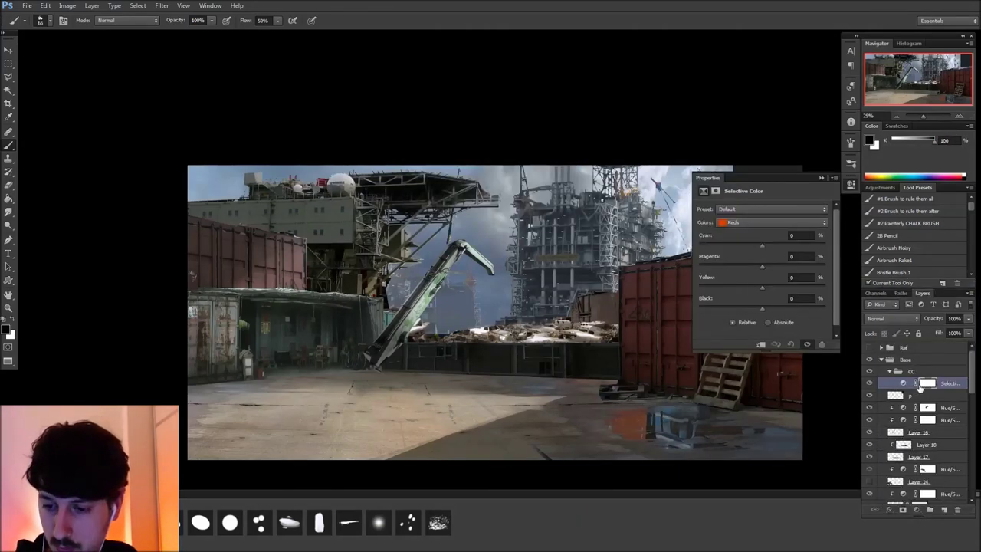
pyautogui.moveTo(950, 384); pyautogui.dragTo(957, 510)
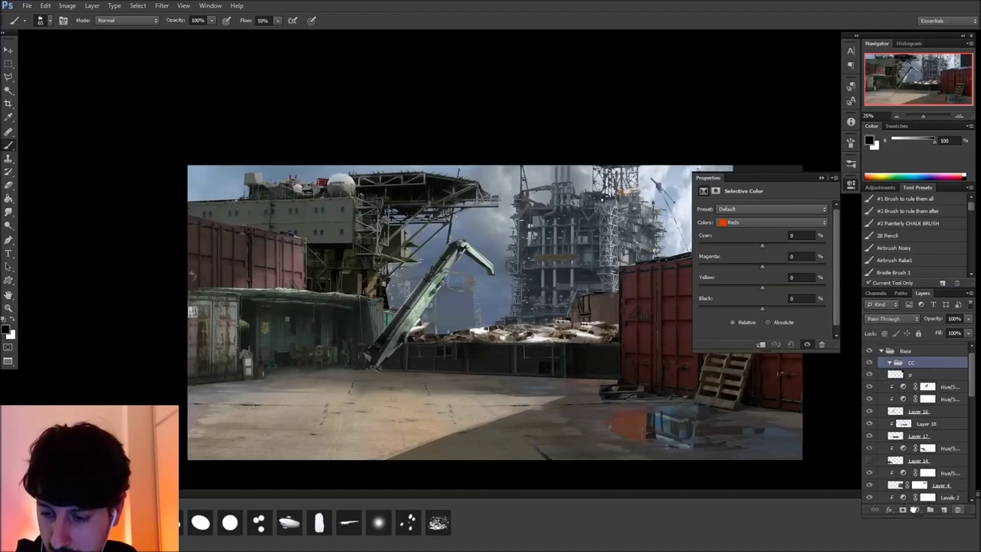
# Add a Hue/Saturation adjustment above the CC group and pull its saturation down to view the scene in greyscale
pyautogui.click(914, 510)
pyautogui.click(944, 378)
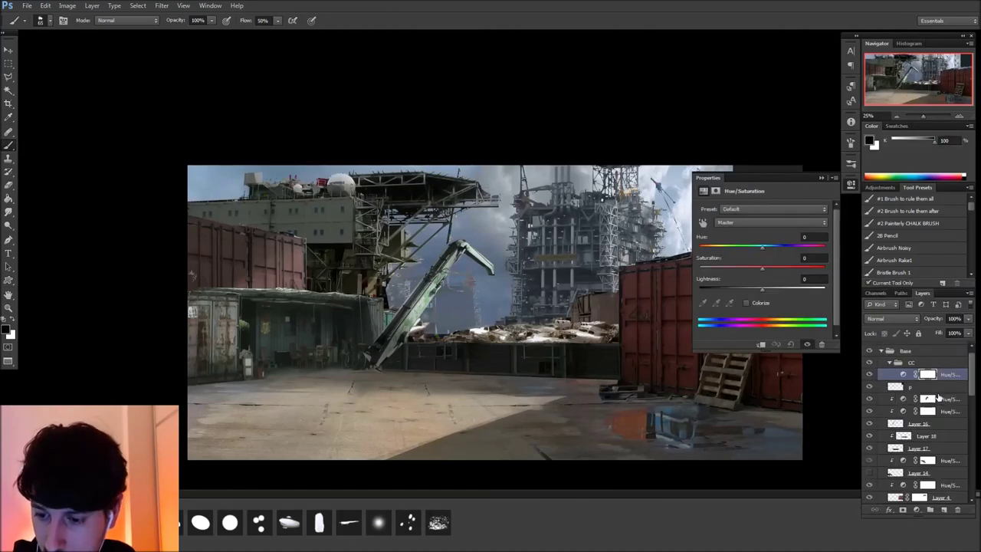
pyautogui.moveTo(946, 377); pyautogui.dragTo(915, 355)
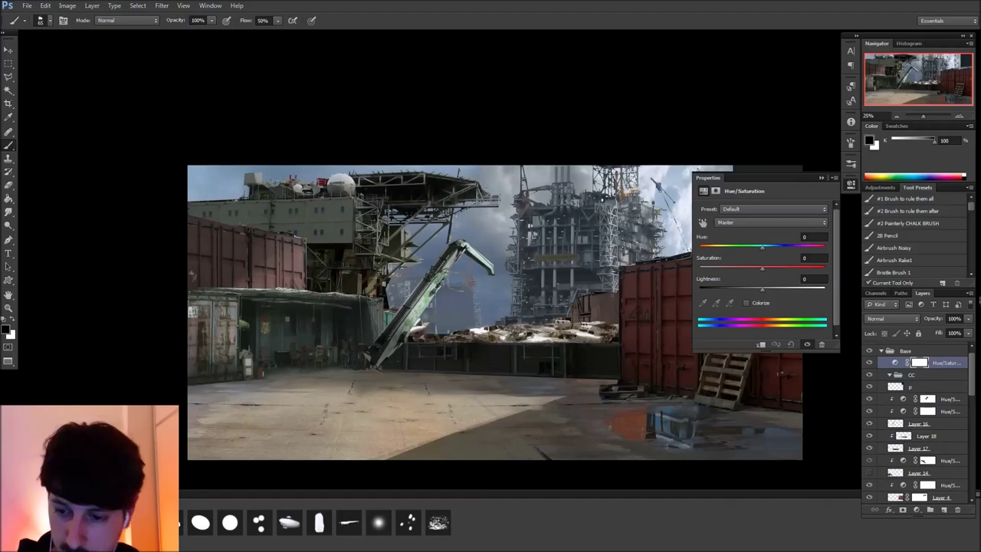
pyautogui.moveTo(762, 268); pyautogui.dragTo(703, 268)
pyautogui.click(852, 181)
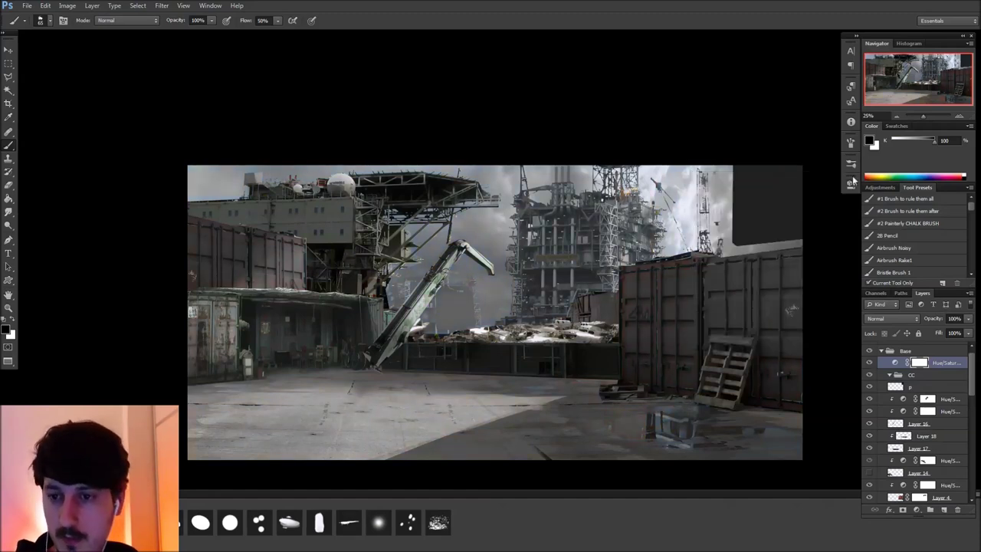
pyautogui.click(925, 376)
pyautogui.click(916, 510)
pyautogui.click(919, 499)
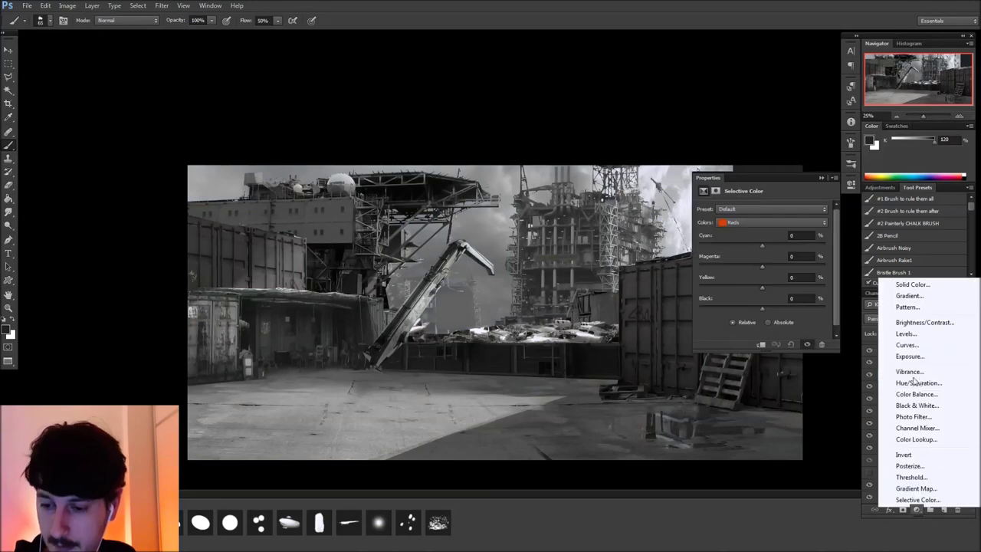
pyautogui.press('Delete')
# Add a Hue/Saturation adjustment inside the CC group and lower its lightness to darken the whole scene
pyautogui.click(916, 510)
pyautogui.click(898, 389)
pyautogui.moveTo(755, 285); pyautogui.dragTo(730, 290)
pyautogui.click(851, 185)
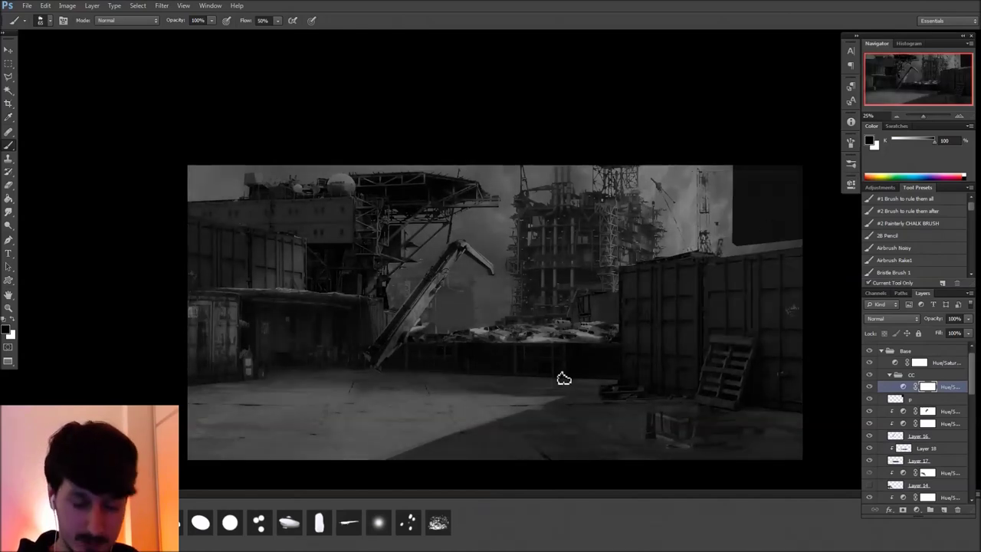
# Paint black on the darkening adjustment's mask with a brush of size 800 to bring back the bright sky behind the thin mast
pyautogui.press('x')
pyautogui.press(']')
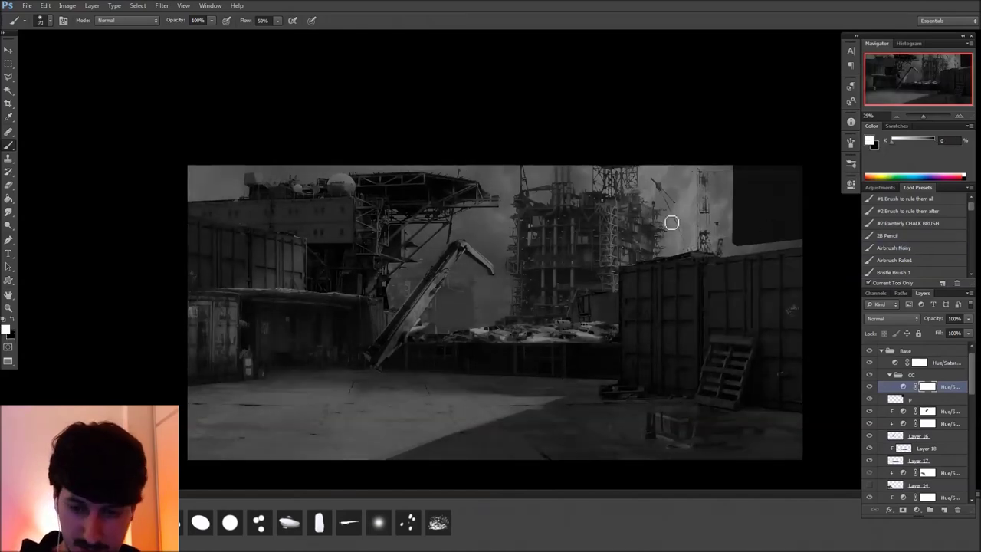
pyautogui.press(']')
pyautogui.press(']')
pyautogui.press(']')
pyautogui.press(']')
pyautogui.press(']')
pyautogui.press(']')
pyautogui.press(']')
pyautogui.press(']')
pyautogui.press(']')
pyautogui.press(']')
pyautogui.press(']')
pyautogui.press(']')
pyautogui.press(']')
pyautogui.press(']')
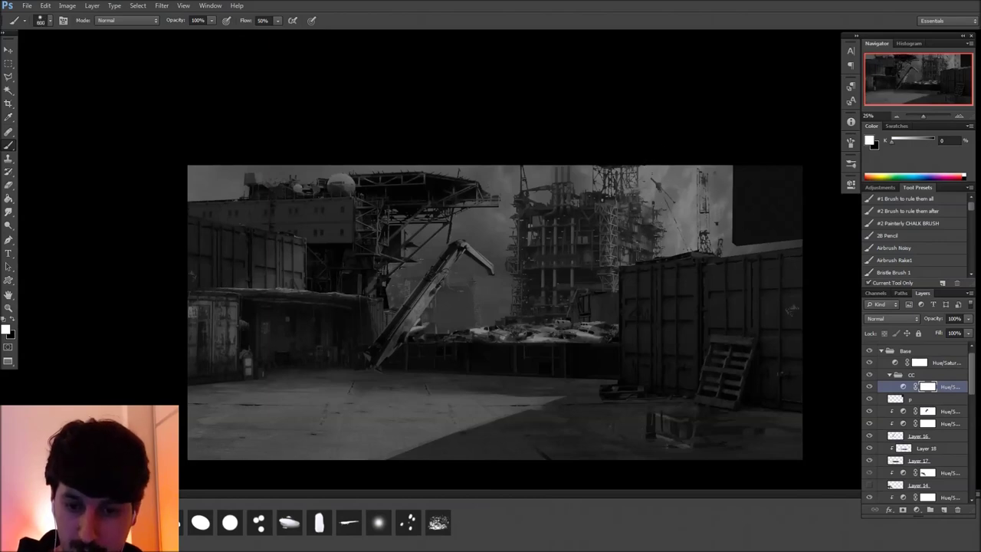
pyautogui.press('x')
pyautogui.moveTo(635, 158)
pyautogui.mouseDown()
pyautogui.moveTo(643, 162)
pyautogui.moveTo(645, 138)
pyautogui.moveTo(686, 154)
pyautogui.mouseUp()
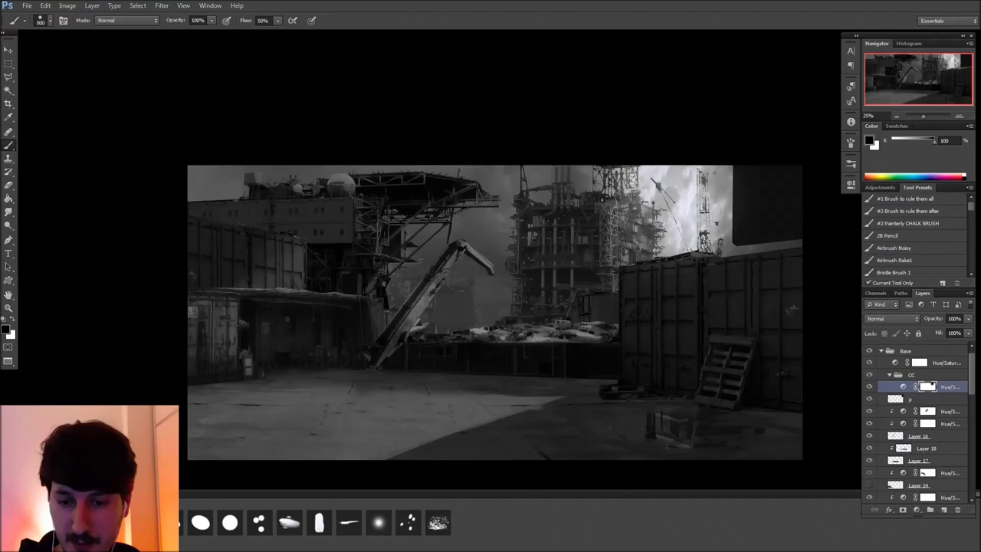
# Mask the darkening off the strip of sky just above the large containers with a brush of size 250
pyautogui.press('[')
pyautogui.press('[')
pyautogui.press('[')
pyautogui.press('[')
pyautogui.press('[')
pyautogui.moveTo(720, 251); pyautogui.dragTo(781, 245)
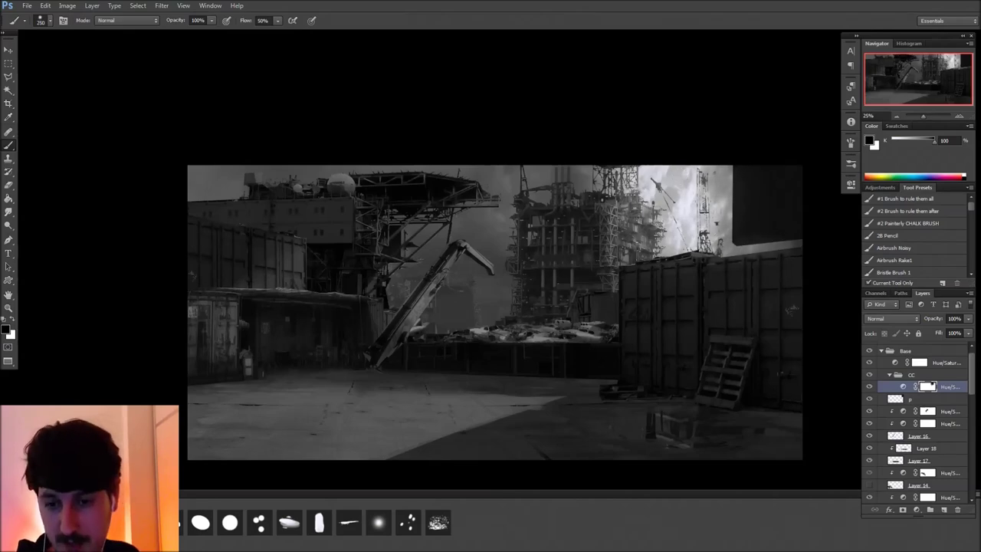
# Mask the darkening off the rubble pile and the sunlit ground, using a brush of size 700 for the ground
pyautogui.moveTo(567, 321); pyautogui.dragTo(576, 327)
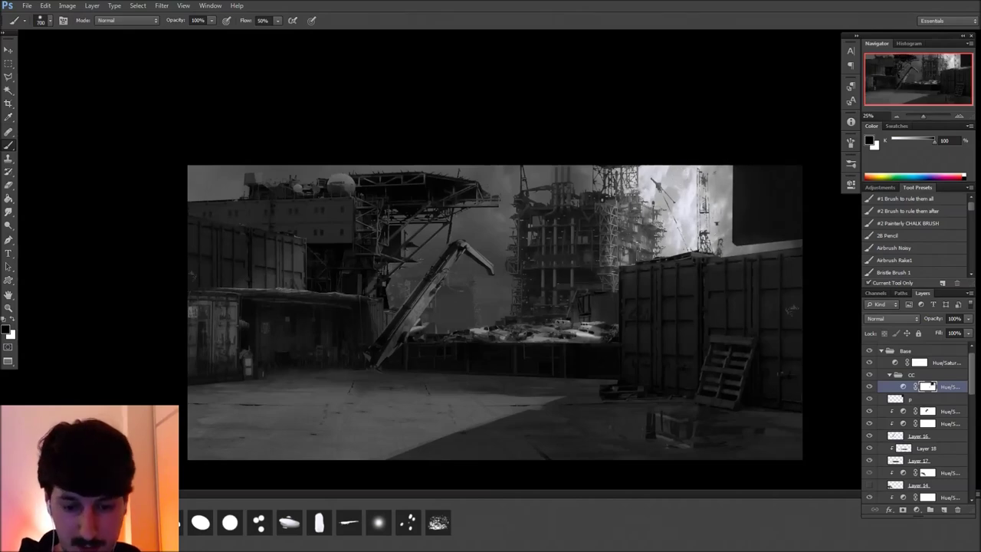
pyautogui.press(']')
pyautogui.press(']')
pyautogui.press(']')
pyautogui.press(']')
pyautogui.moveTo(460, 411); pyautogui.dragTo(395, 419)
pyautogui.moveTo(295, 409); pyautogui.dragTo(249, 443)
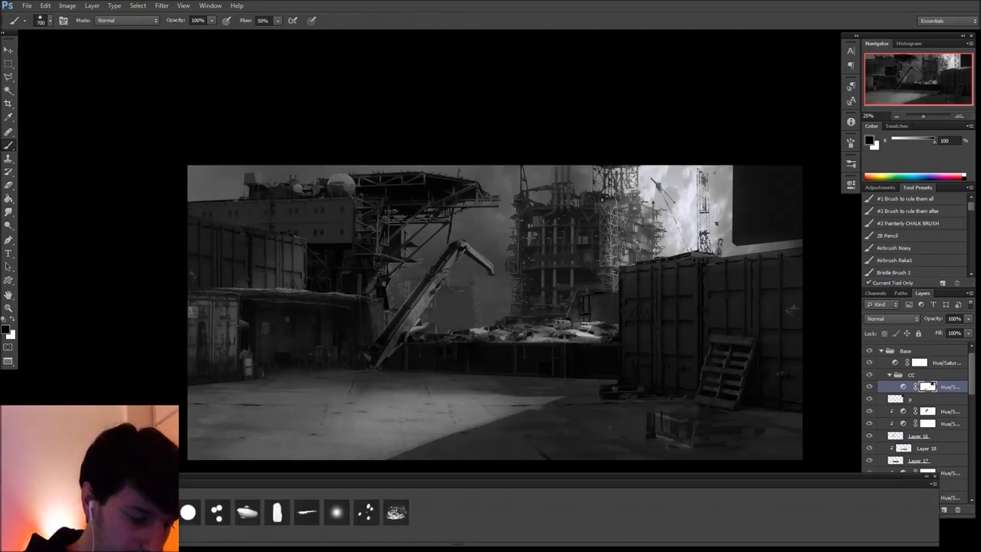
pyautogui.press('F5')
pyautogui.press('F5')
pyautogui.moveTo(460, 364)
pyautogui.mouseDown()
pyautogui.moveTo(311, 418)
pyautogui.moveTo(458, 379)
pyautogui.moveTo(262, 397)
pyautogui.mouseUp()
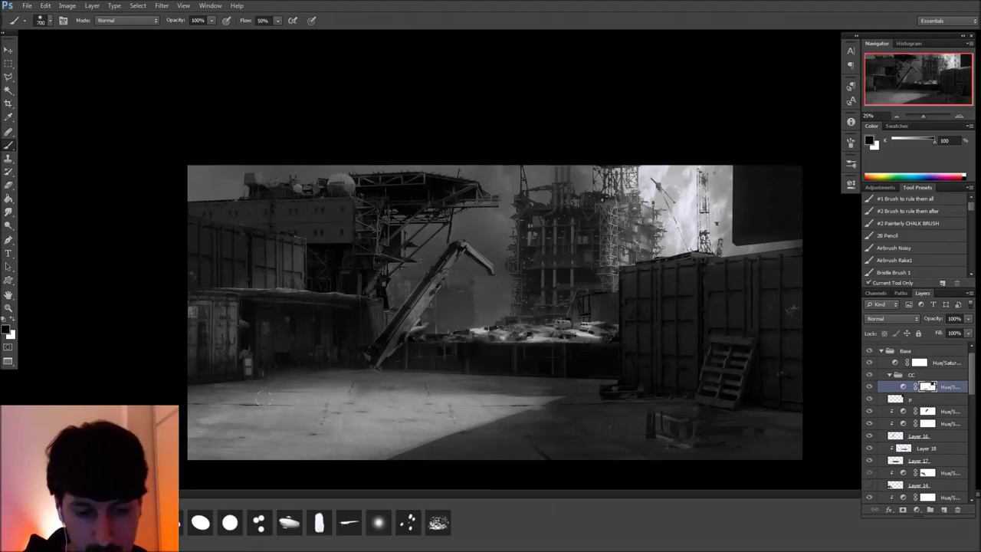
# Brighten the crane boom, the haze behind it and the far tower's edge by masking the darkening, enlarging the brush to 900
pyautogui.moveTo(451, 277); pyautogui.dragTo(387, 337)
pyautogui.press(']')
pyautogui.press(']')
pyautogui.press(']')
pyautogui.moveTo(452, 301); pyautogui.dragTo(466, 289)
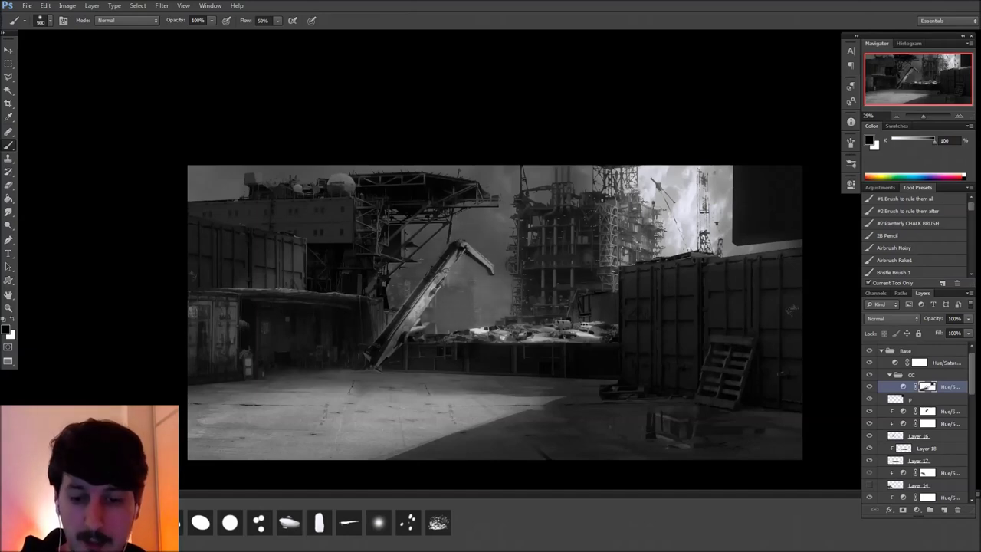
pyautogui.moveTo(609, 249)
pyautogui.mouseDown()
pyautogui.moveTo(682, 127)
pyautogui.moveTo(720, 175)
pyautogui.moveTo(641, 159)
pyautogui.mouseUp()
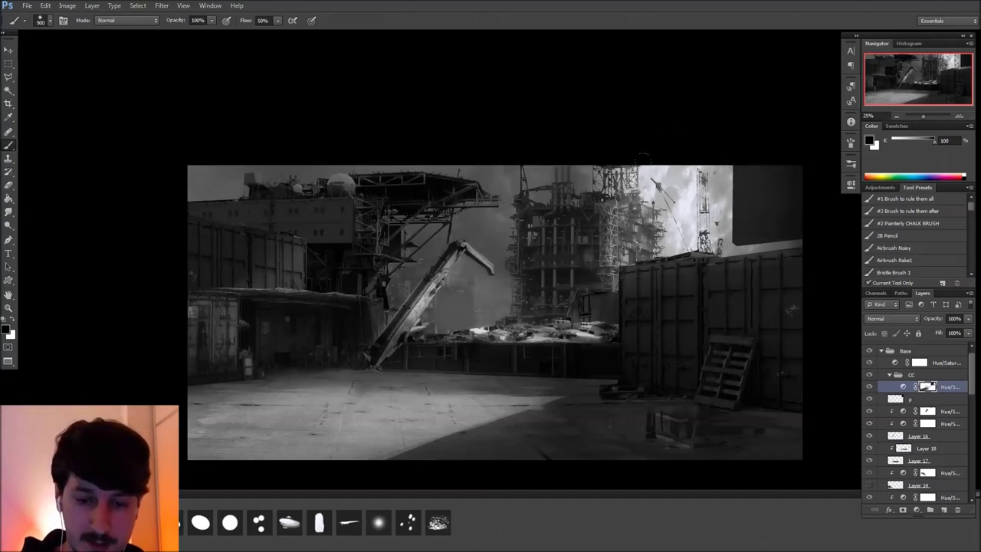
# Mask the darkening softly off the platform's steel framework and the central sky across to the far tower
pyautogui.moveTo(378, 240); pyautogui.dragTo(371, 261)
pyautogui.moveTo(382, 218)
pyautogui.mouseDown()
pyautogui.moveTo(401, 240)
pyautogui.moveTo(490, 233)
pyautogui.moveTo(486, 158)
pyautogui.moveTo(510, 120)
pyautogui.moveTo(633, 135)
pyautogui.mouseUp()
pyautogui.press(']')
pyautogui.press(']')
pyautogui.press(']')
pyautogui.press(']')
pyautogui.press(']')
pyautogui.press(']')
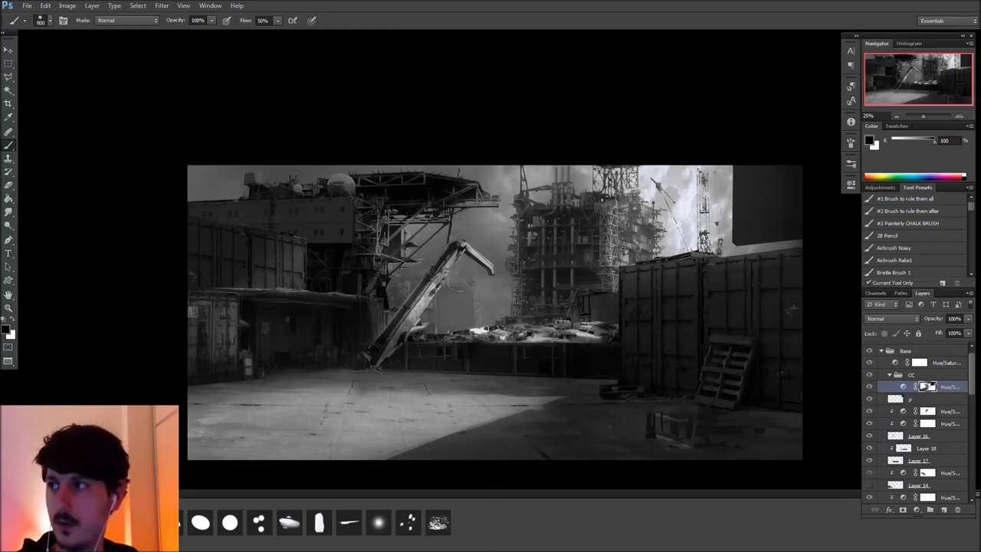
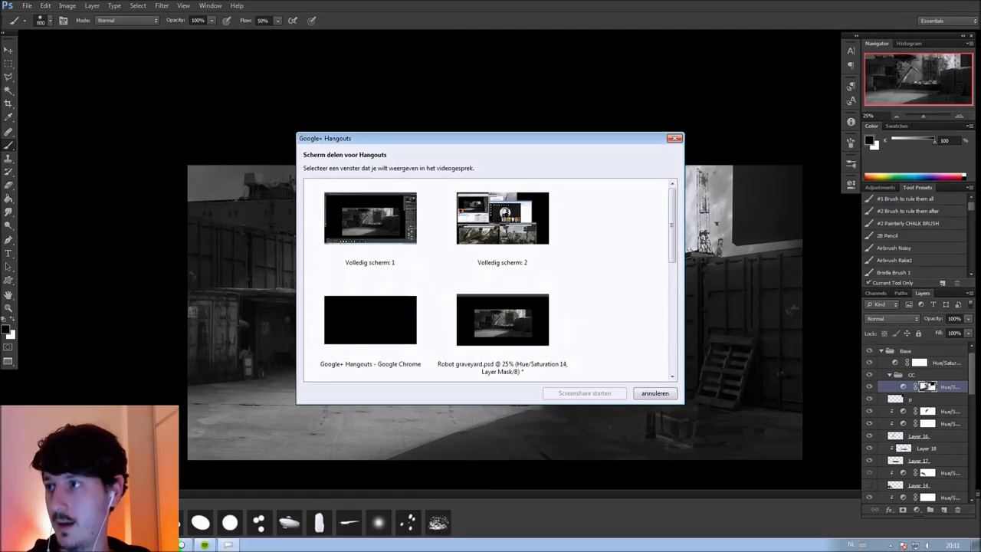
# Choose full screen 1 as the shared view in the Google+ Hangouts screen-sharing window
pyautogui.doubleClick(343, 228)
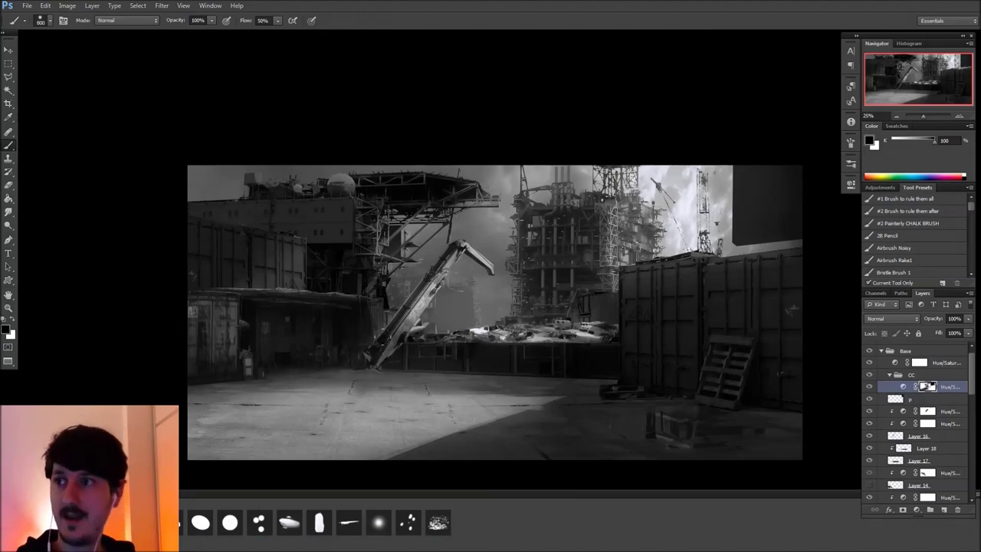
# Paint white on the adjustment mask to bring some darkening back over the ground below the crane's foot
pyautogui.press('x')
pyautogui.moveTo(360, 406)
pyautogui.mouseDown()
pyautogui.moveTo(369, 406)
pyautogui.moveTo(326, 408)
pyautogui.moveTo(383, 409)
pyautogui.mouseUp()
pyautogui.press('x')
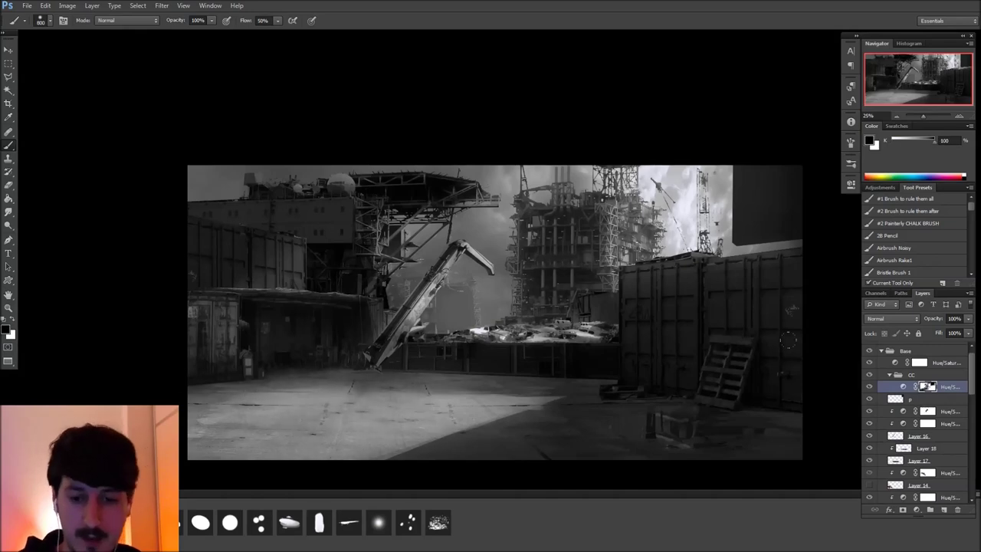
# Share full screen 1 once more from the reopened Google+ Hangouts selection window
pyautogui.moveTo(115, 548)
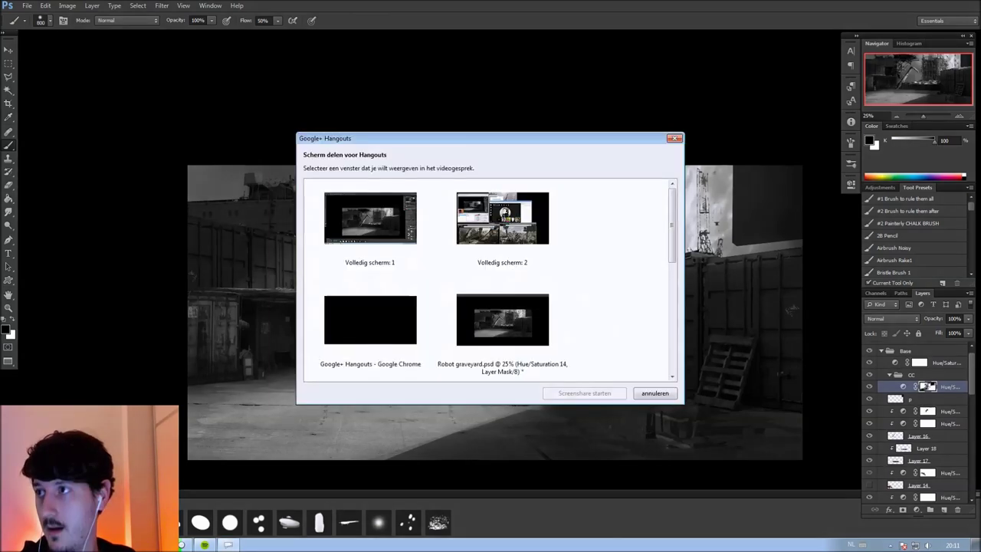
pyautogui.doubleClick(391, 226)
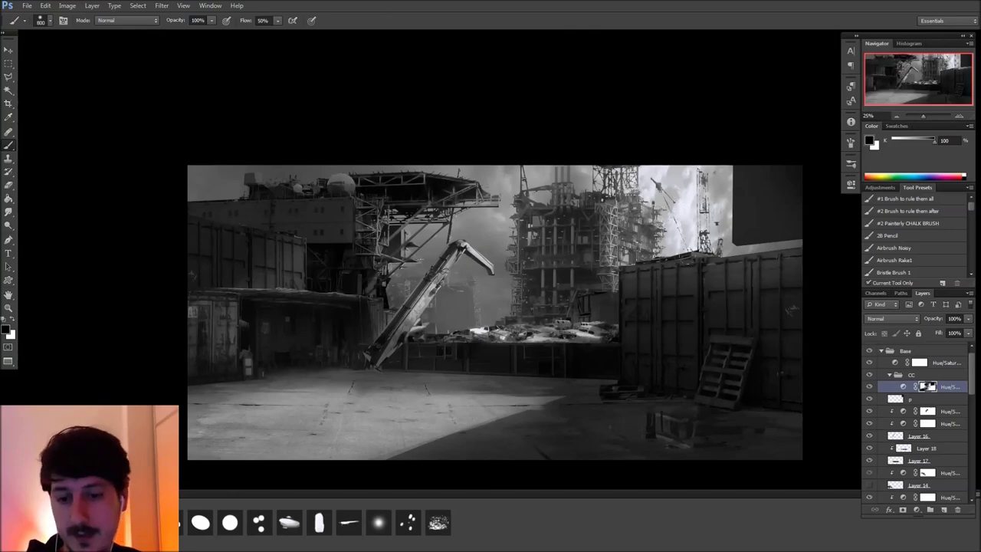
pyautogui.press('x')
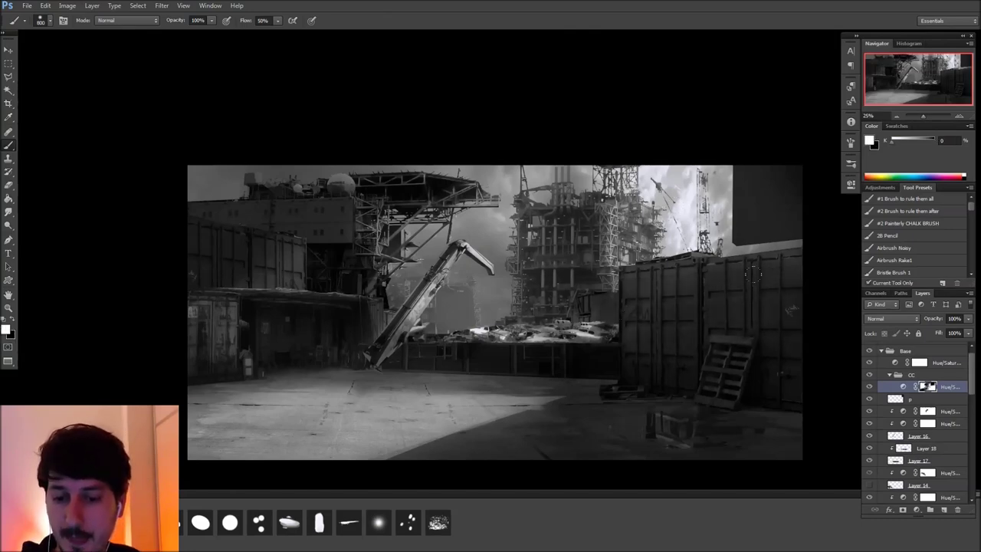
pyautogui.press('x')
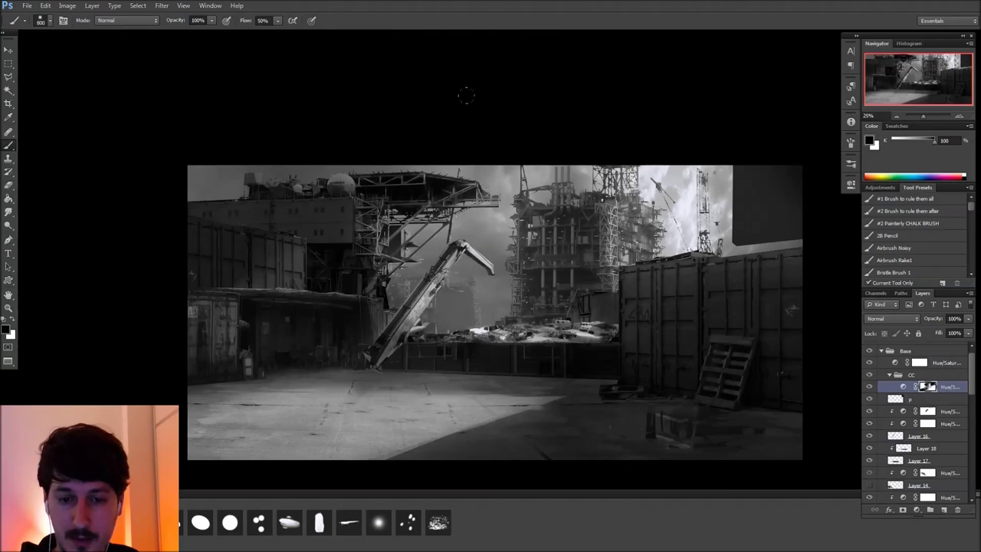
# Refine the darkening mask with alternating white and black strokes over the distant rubble and the far tower
pyautogui.press('x')
pyautogui.moveTo(473, 325)
pyautogui.mouseDown()
pyautogui.moveTo(523, 329)
pyautogui.moveTo(490, 309)
pyautogui.moveTo(540, 316)
pyautogui.mouseUp()
pyautogui.press('x')
pyautogui.press('x')
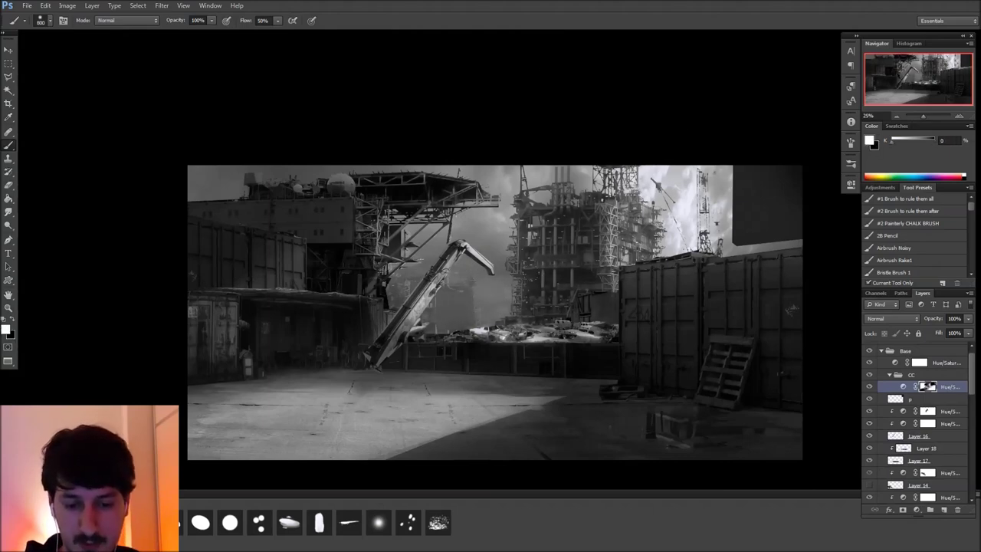
pyautogui.moveTo(609, 237); pyautogui.dragTo(606, 258)
pyautogui.press('x')
pyautogui.moveTo(563, 219); pyautogui.dragTo(587, 259)
pyautogui.press('x')
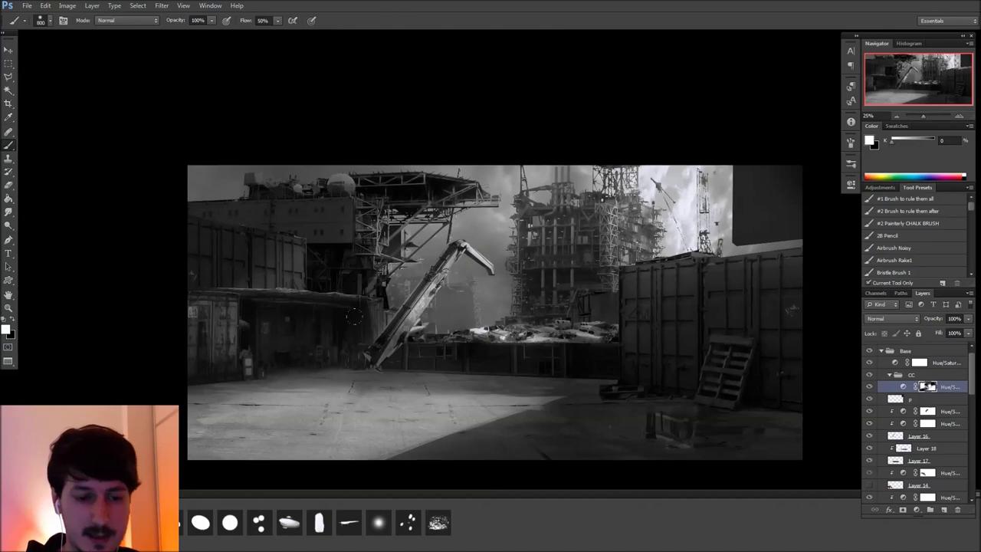
# Paint the darkening back over the sunlit foreground ground, and mask it softly off the middle of that light patch
pyautogui.moveTo(264, 440); pyautogui.dragTo(334, 435)
pyautogui.moveTo(271, 410)
pyautogui.mouseDown()
pyautogui.moveTo(383, 401)
pyautogui.moveTo(169, 361)
pyautogui.mouseUp()
pyautogui.moveTo(463, 390)
pyautogui.mouseDown()
pyautogui.moveTo(383, 421)
pyautogui.moveTo(483, 406)
pyautogui.mouseUp()
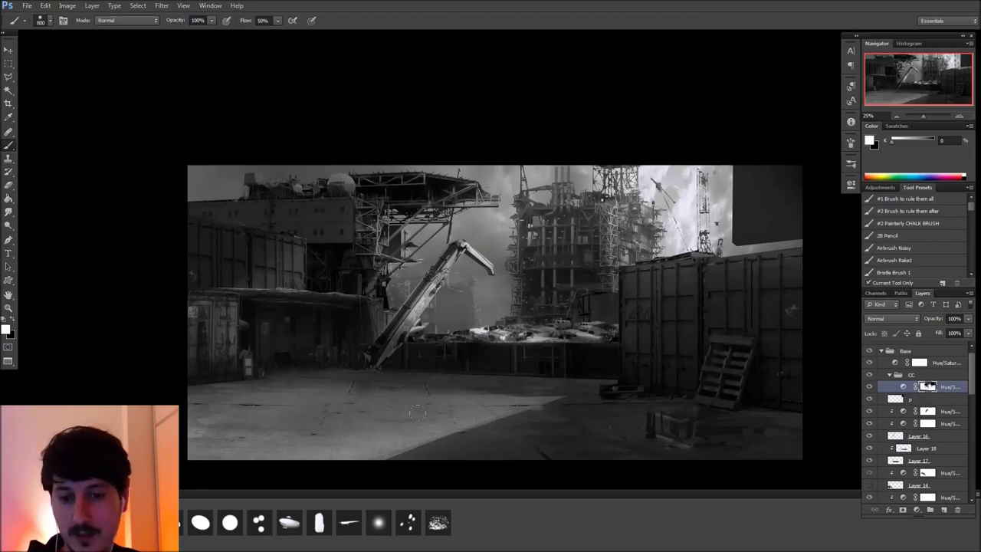
pyautogui.press('x')
pyautogui.moveTo(376, 444)
pyautogui.mouseDown()
pyautogui.moveTo(264, 442)
pyautogui.moveTo(469, 408)
pyautogui.moveTo(418, 402)
pyautogui.mouseUp()
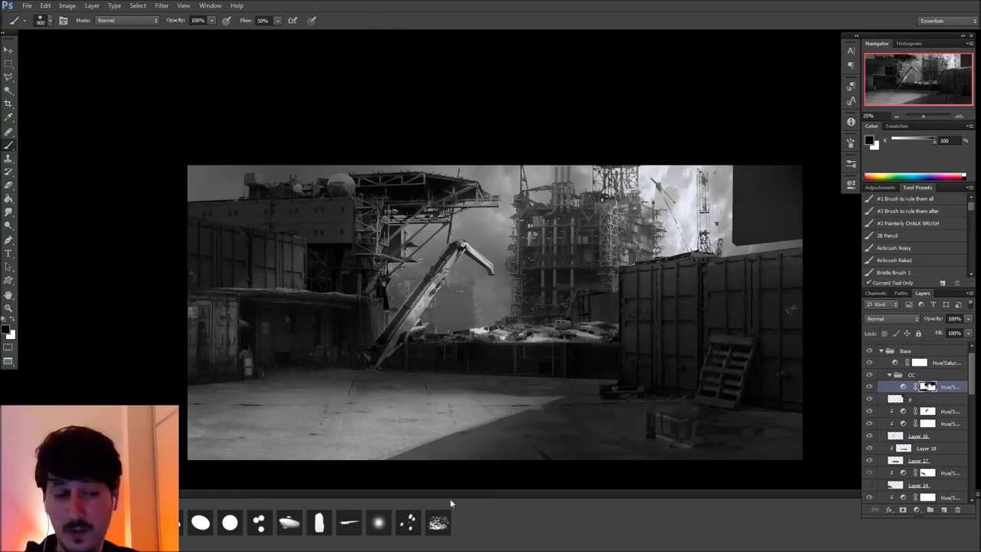
# Lighten the stacked containers beside the platform and the container below them by masking the darkening off with a resized brush
pyautogui.press('[')
pyautogui.press('[')
pyautogui.press('[')
pyautogui.moveTo(300, 266); pyautogui.dragTo(249, 281)
pyautogui.moveTo(298, 249); pyautogui.dragTo(281, 262)
pyautogui.press(']')
pyautogui.press(']')
pyautogui.moveTo(234, 314)
pyautogui.mouseDown()
pyautogui.moveTo(220, 348)
pyautogui.moveTo(200, 337)
pyautogui.mouseUp()
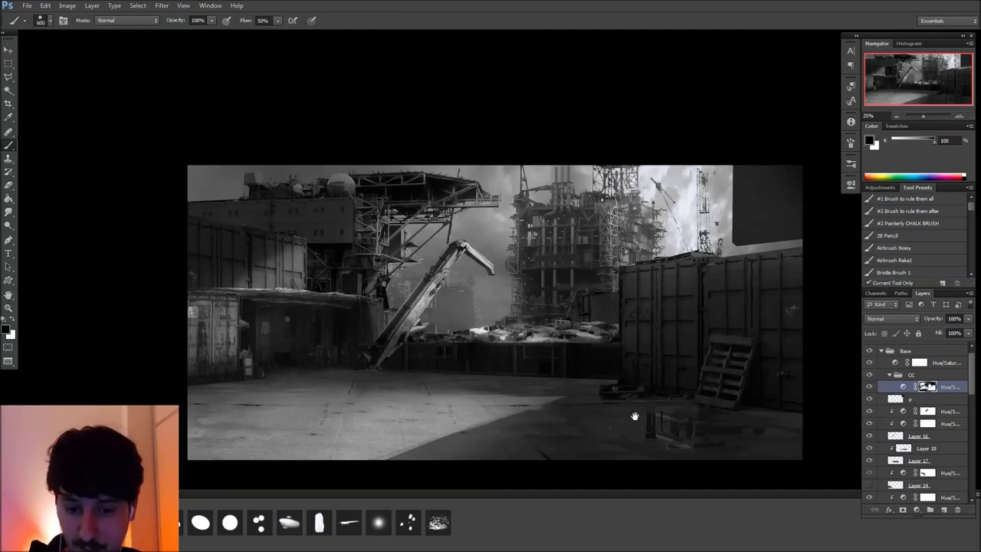
# Flip the whole canvas horizontally to check the composition mirrored
pyautogui.hscroll(1, 639, 406)
pyautogui.hscroll(-3, 549, 361)
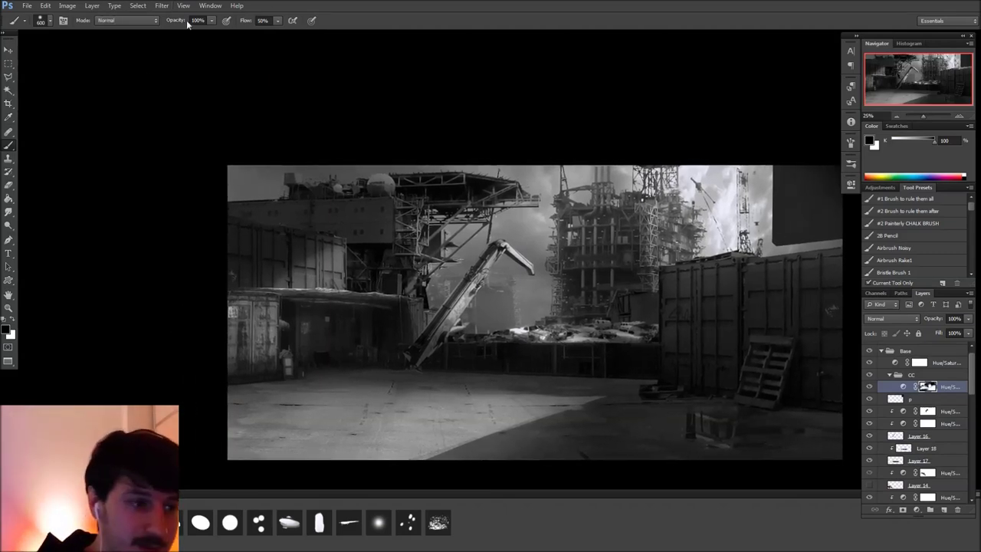
pyautogui.click(67, 5)
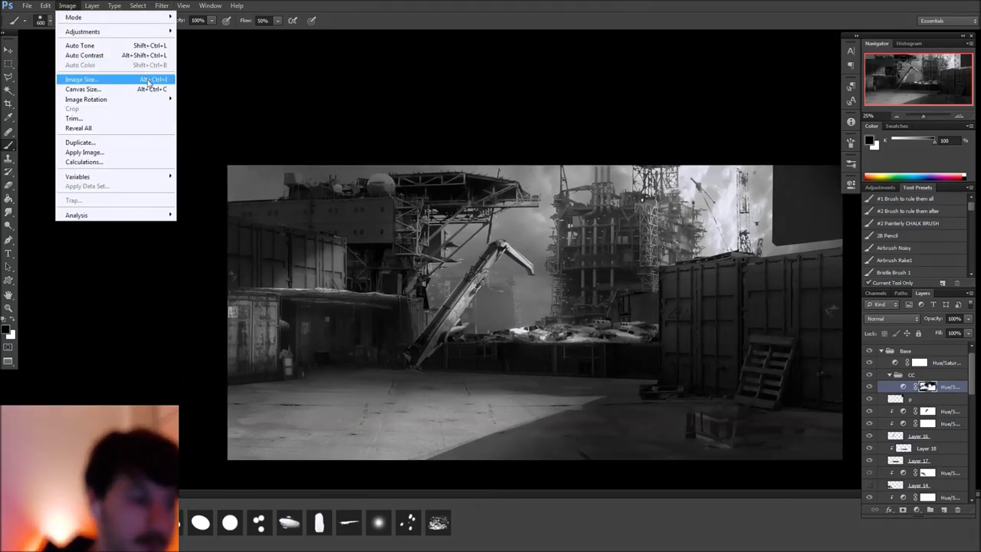
pyautogui.moveTo(159, 105)
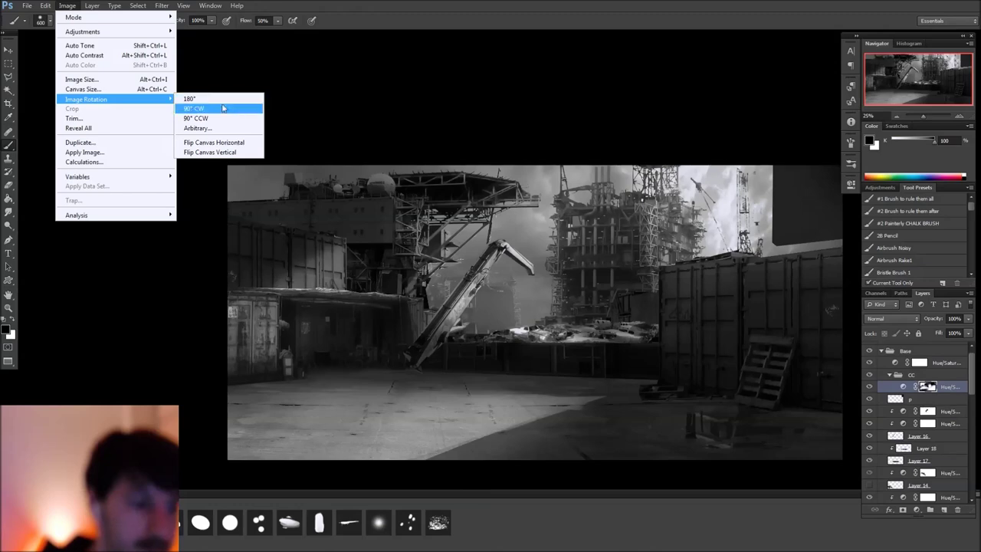
pyautogui.click(242, 144)
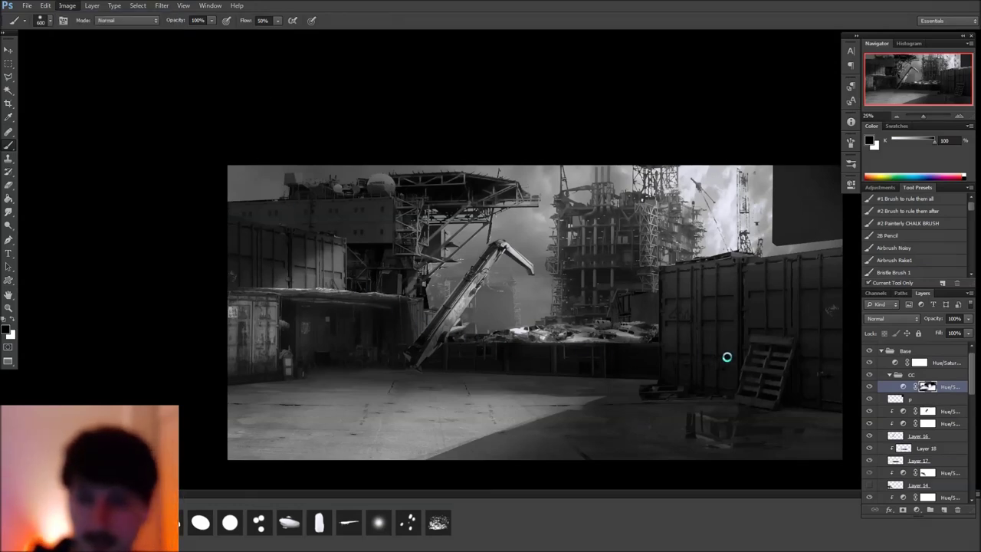
pyautogui.moveTo(697, 419); pyautogui.dragTo(674, 422)
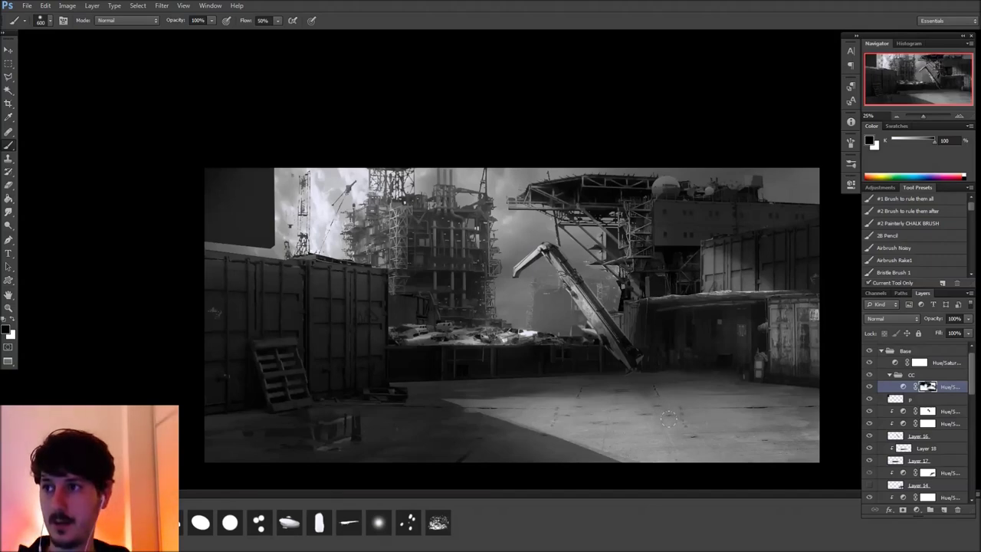
pyautogui.moveTo(668, 421); pyautogui.dragTo(624, 409)
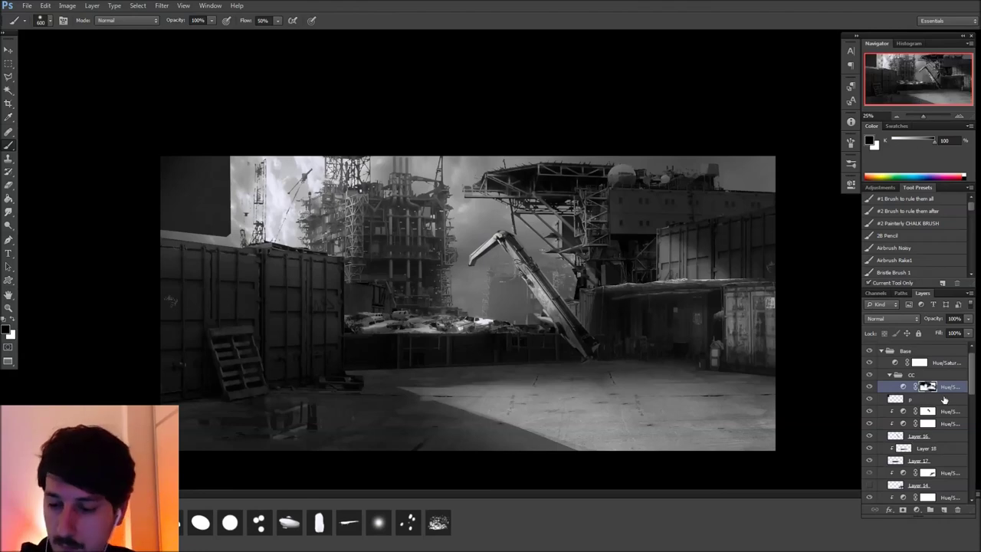
# Add a Levels adjustment above the darkening layer, raising the output black past 30 and lowering the output white to 248
pyautogui.click(917, 510)
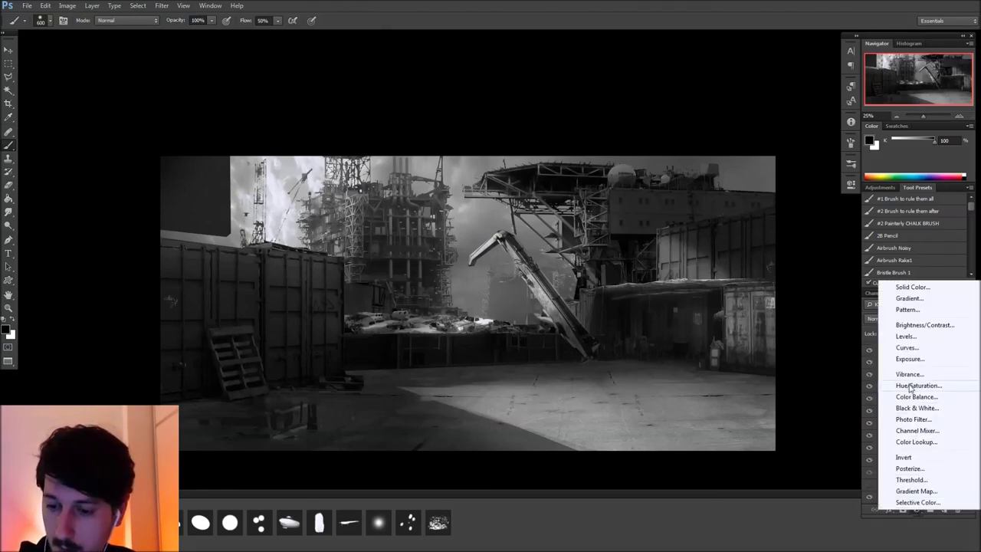
pyautogui.click(905, 335)
pyautogui.moveTo(713, 313); pyautogui.dragTo(727, 312)
pyautogui.moveTo(825, 313); pyautogui.dragTo(823, 316)
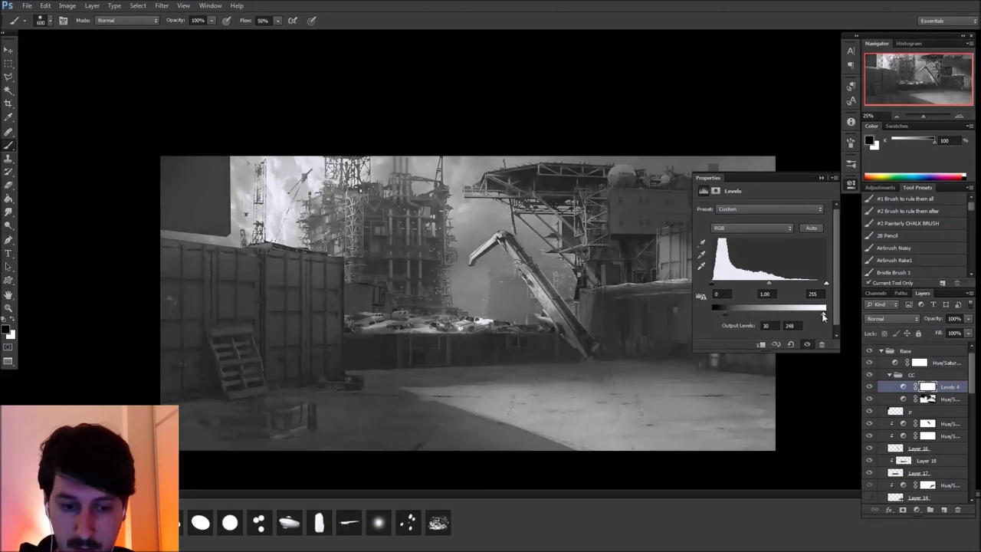
pyautogui.moveTo(725, 314); pyautogui.dragTo(728, 314)
pyautogui.click(849, 184)
# Fill the Levels mask with black and paint white haze over the far tower, the distant rubble and the platform's top
pyautogui.press('g')
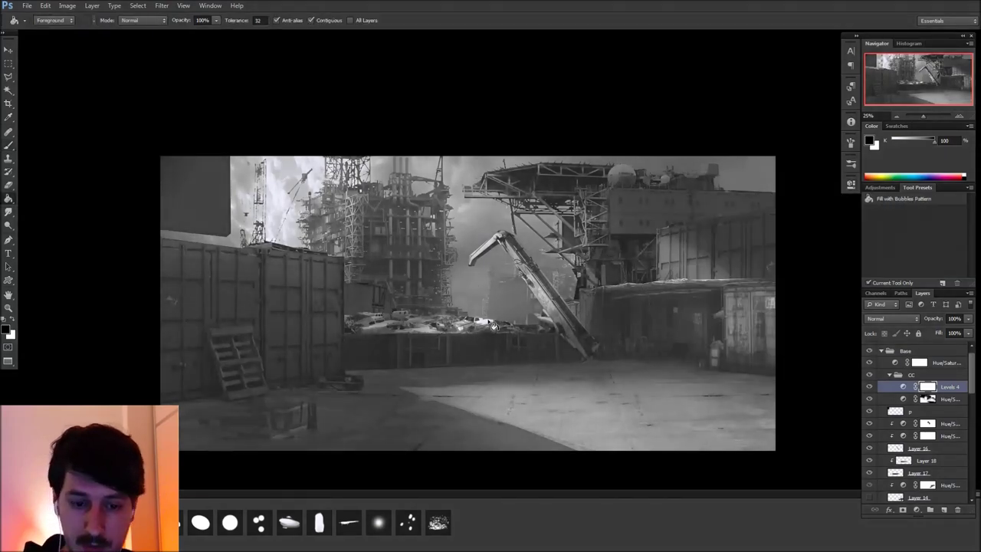
pyautogui.click(494, 328)
pyautogui.press('b')
pyautogui.press('x')
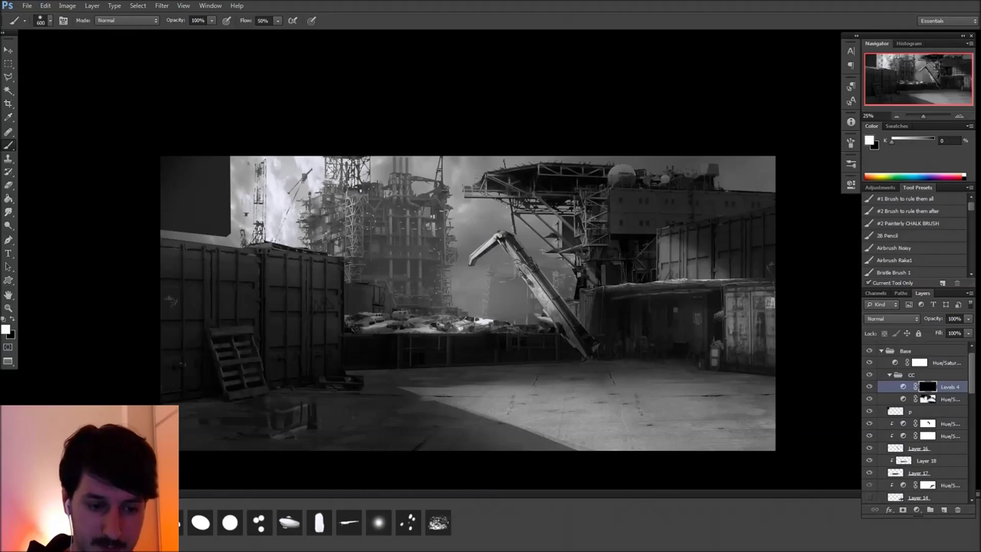
pyautogui.moveTo(398, 230); pyautogui.dragTo(475, 264)
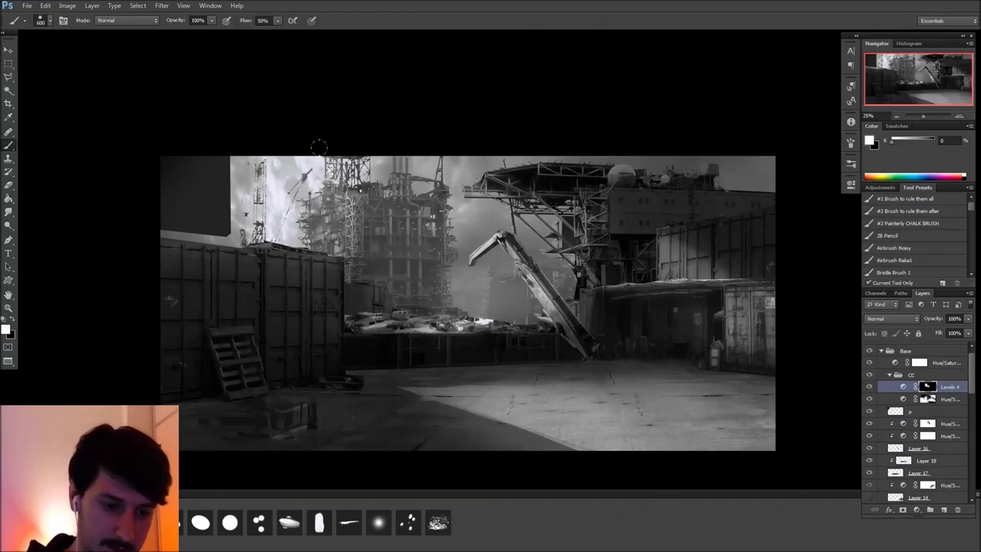
pyautogui.moveTo(401, 246)
pyautogui.mouseDown()
pyautogui.moveTo(413, 295)
pyautogui.moveTo(368, 291)
pyautogui.mouseUp()
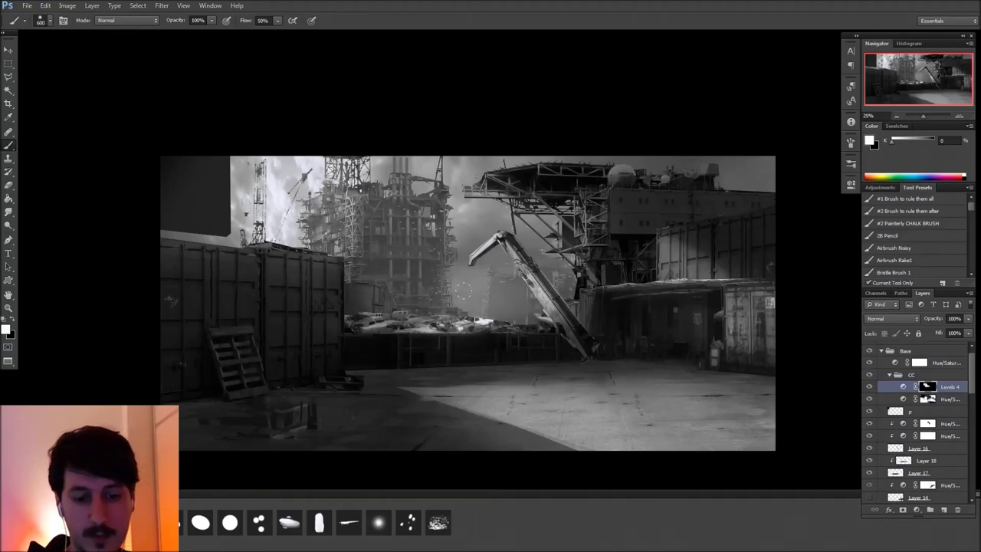
pyautogui.moveTo(491, 314); pyautogui.dragTo(520, 330)
pyautogui.moveTo(617, 161)
pyautogui.mouseDown()
pyautogui.moveTo(495, 148)
pyautogui.moveTo(647, 143)
pyautogui.moveTo(775, 153)
pyautogui.mouseUp()
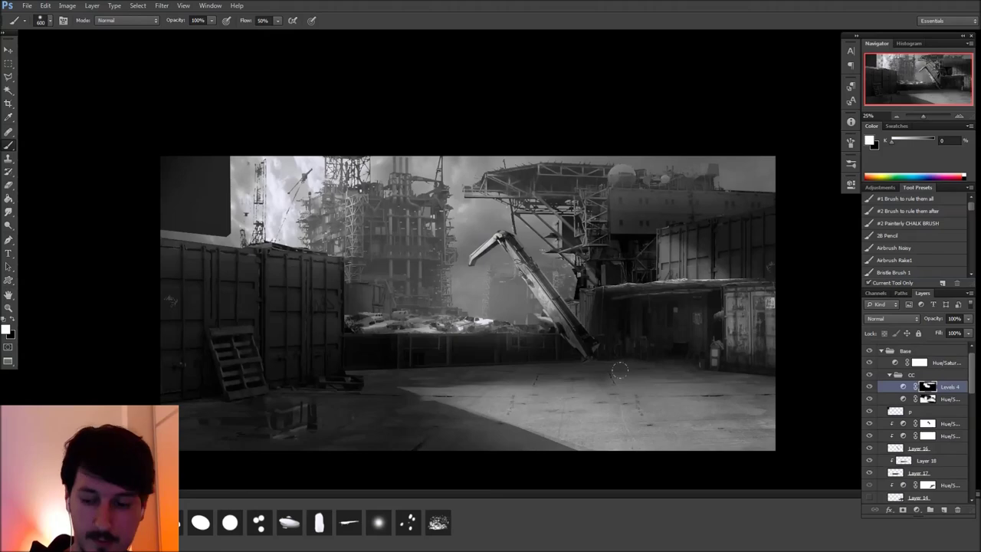
# Add a Hue/Saturation adjustment above the Levels layer and lower its lightness to darken the scene
pyautogui.click(916, 509)
pyautogui.click(916, 387)
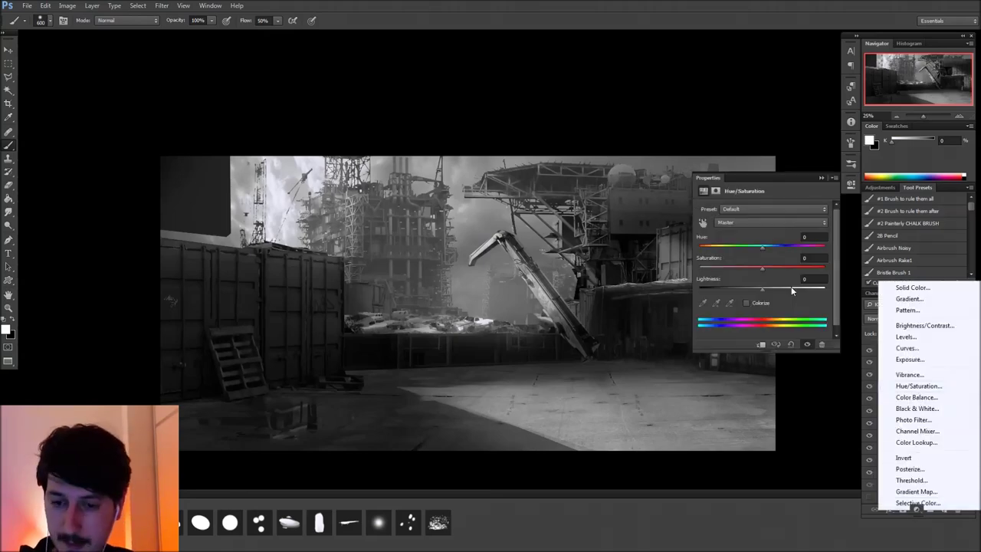
pyautogui.moveTo(744, 295); pyautogui.dragTo(734, 288)
pyautogui.click(847, 185)
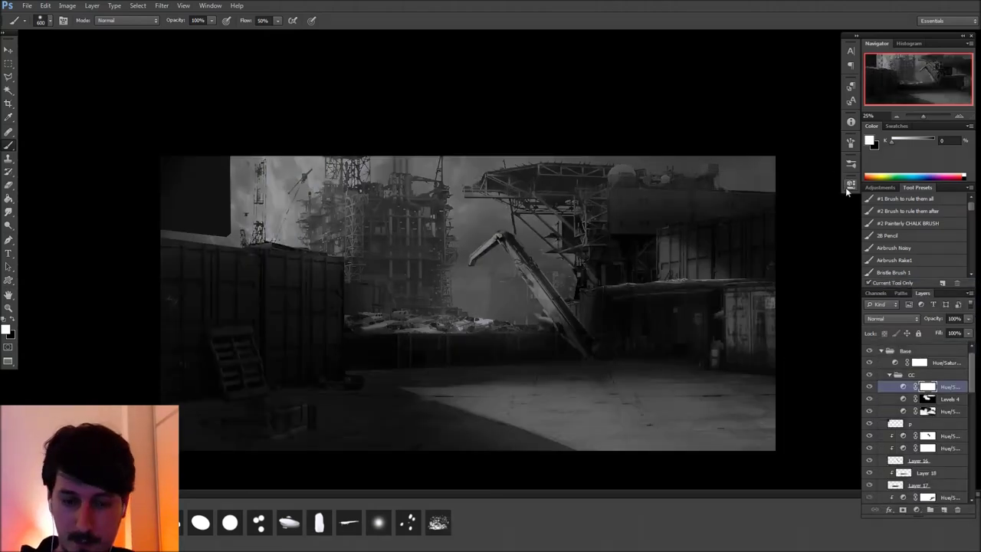
# Restrict the new darkening to the foreground ground with a vertical gradient on its mask, redrawing it until the fade is soft
pyautogui.press('g')
pyautogui.moveTo(491, 284); pyautogui.dragTo(483, 402)
pyautogui.press('x')
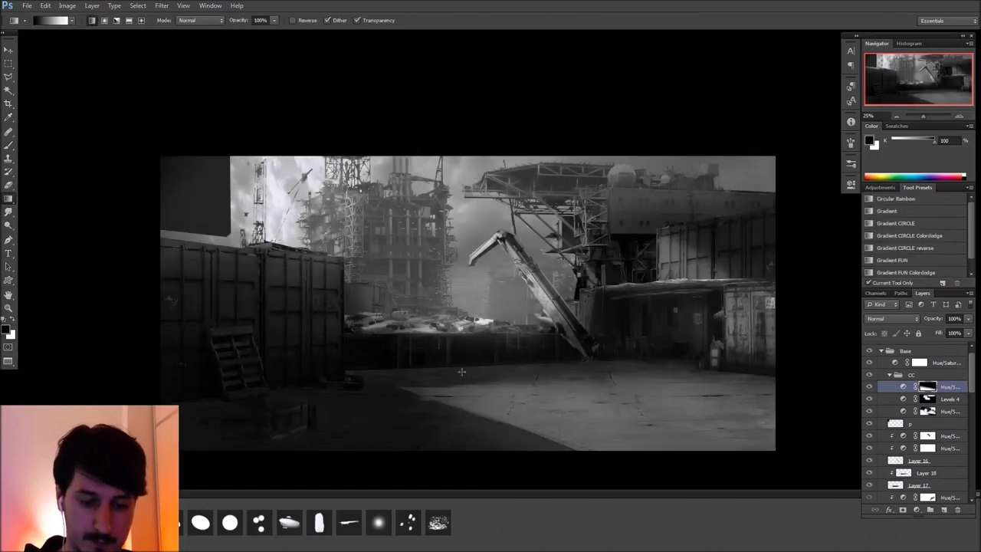
pyautogui.moveTo(450, 331); pyautogui.dragTo(415, 476)
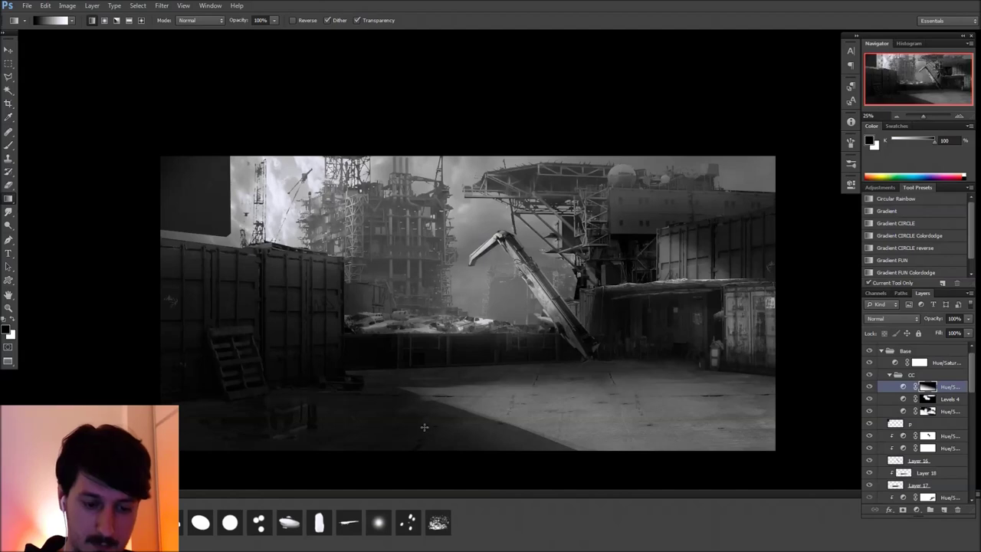
pyautogui.moveTo(426, 380); pyautogui.dragTo(419, 449)
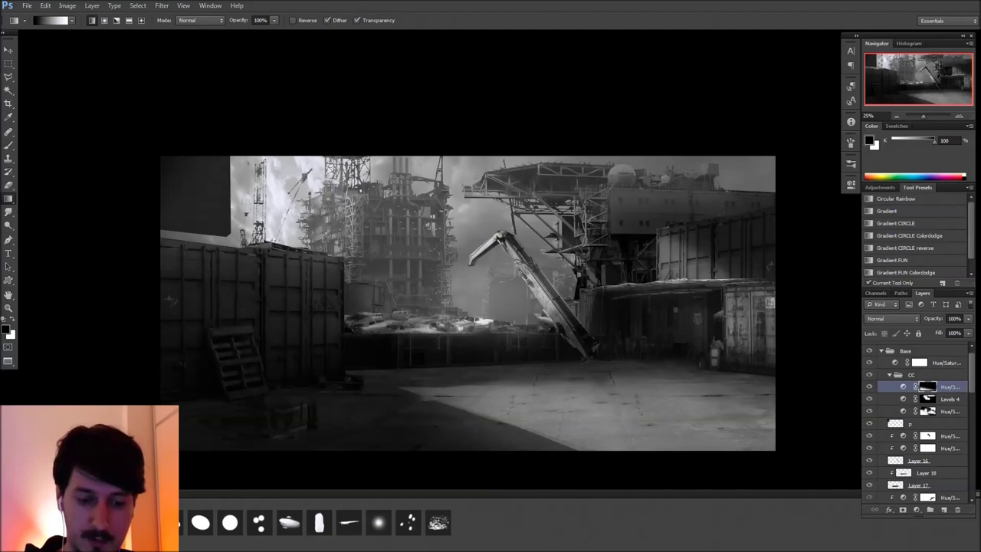
pyautogui.moveTo(434, 337); pyautogui.dragTo(419, 438)
pyautogui.moveTo(421, 331); pyautogui.dragTo(392, 480)
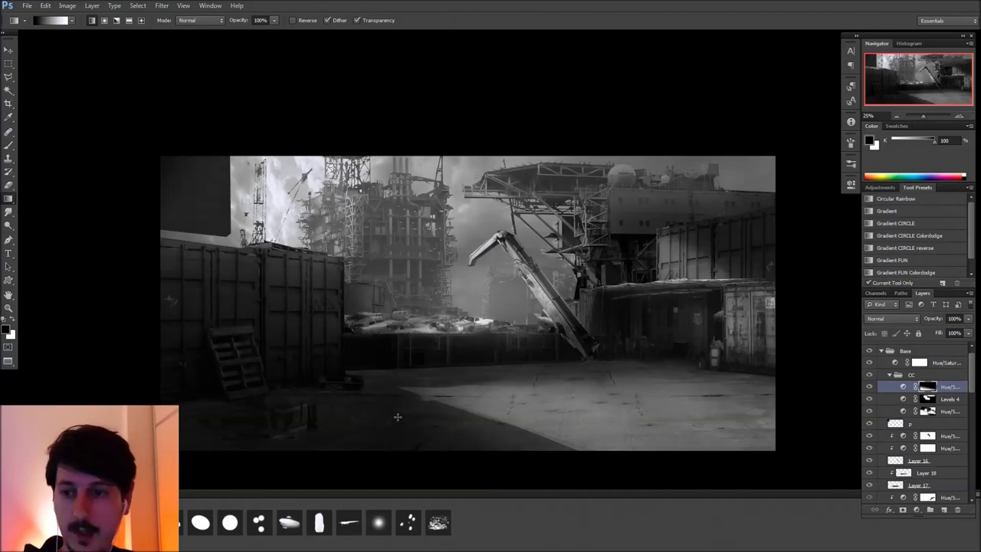
pyautogui.moveTo(386, 337); pyautogui.dragTo(375, 461)
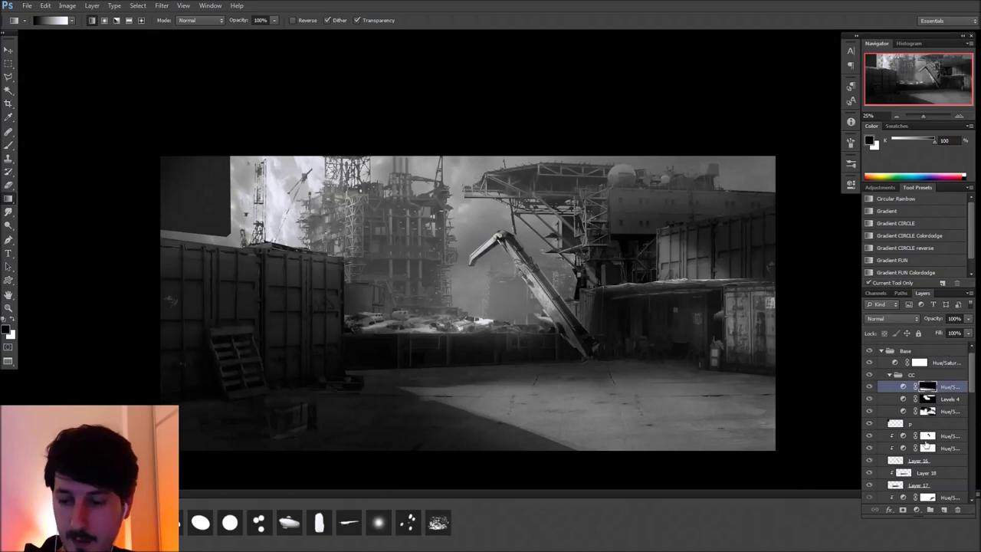
# Add another Hue/Saturation adjustment and lower its lightness beyond -37 for darkening the sky area
pyautogui.click(916, 510)
pyautogui.click(917, 387)
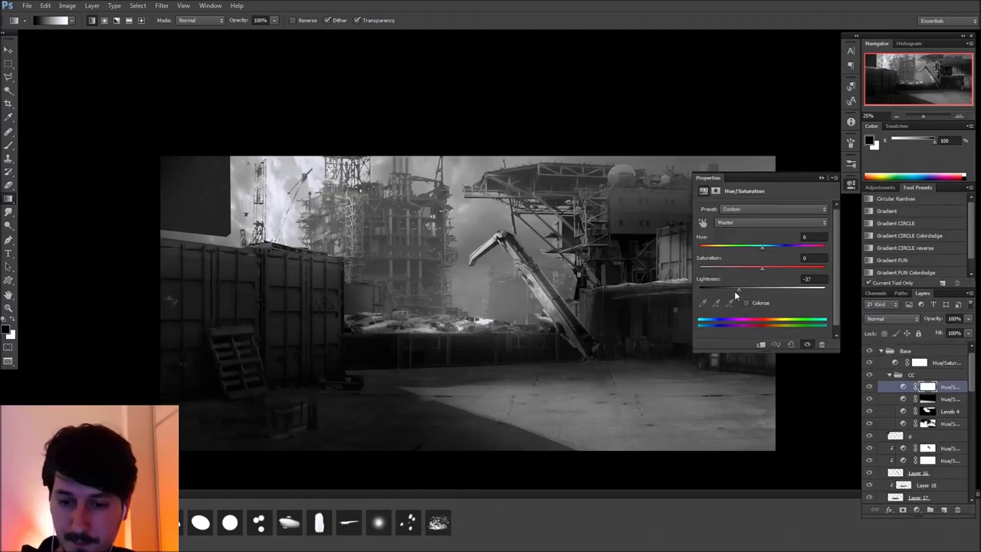
pyautogui.click(732, 288)
pyautogui.click(851, 184)
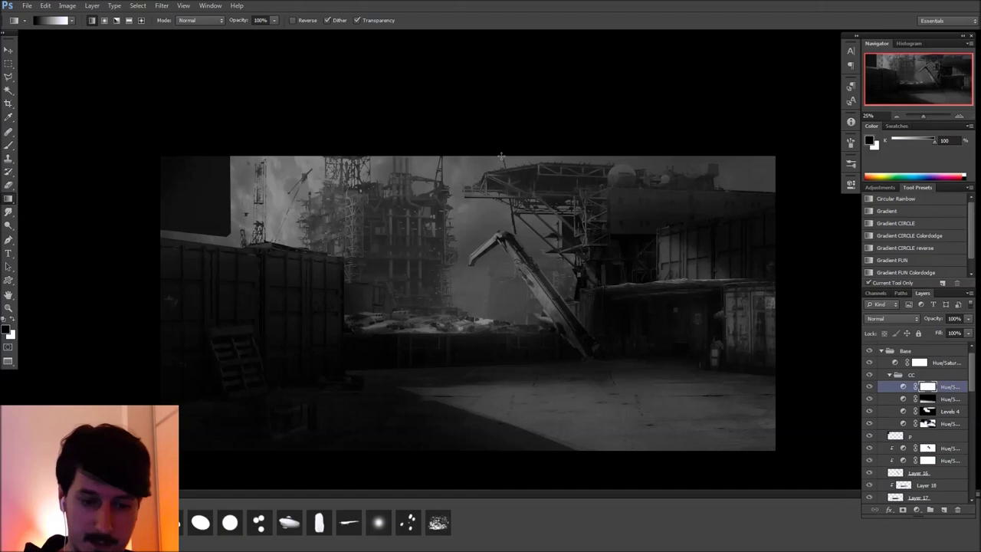
# Invert the second darkening's mask and draw upward gradients so that only the image's upper edge is darkened
pyautogui.hotkey('ctrl', 'i')
pyautogui.moveTo(499, 165); pyautogui.dragTo(499, 162)
pyautogui.moveTo(490, 268); pyautogui.dragTo(505, 138)
pyautogui.moveTo(504, 241); pyautogui.dragTo(523, 146)
pyautogui.moveTo(491, 272); pyautogui.dragTo(514, 144)
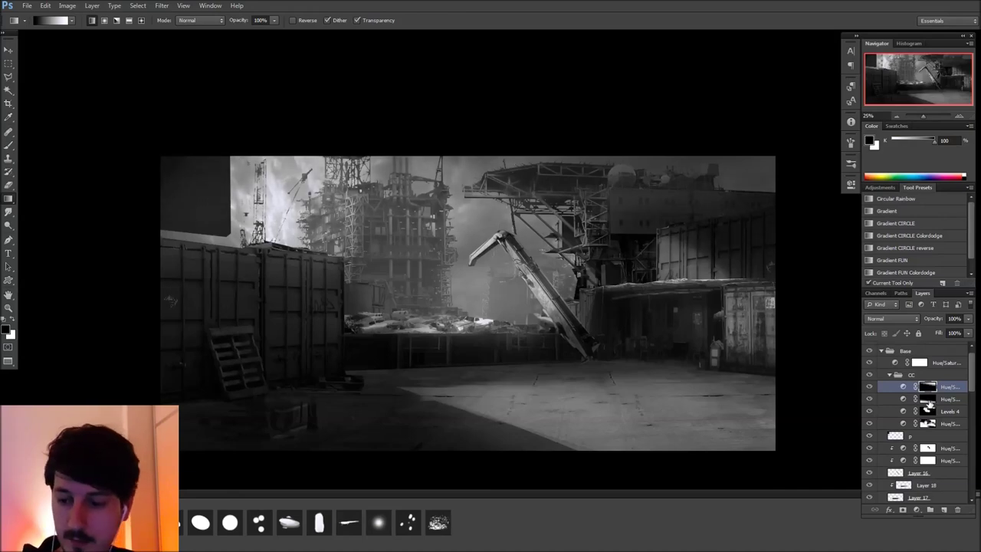
# Rework the Levels haze mask over the platform's framework and building with alternating white and black brush strokes
pyautogui.press('b')
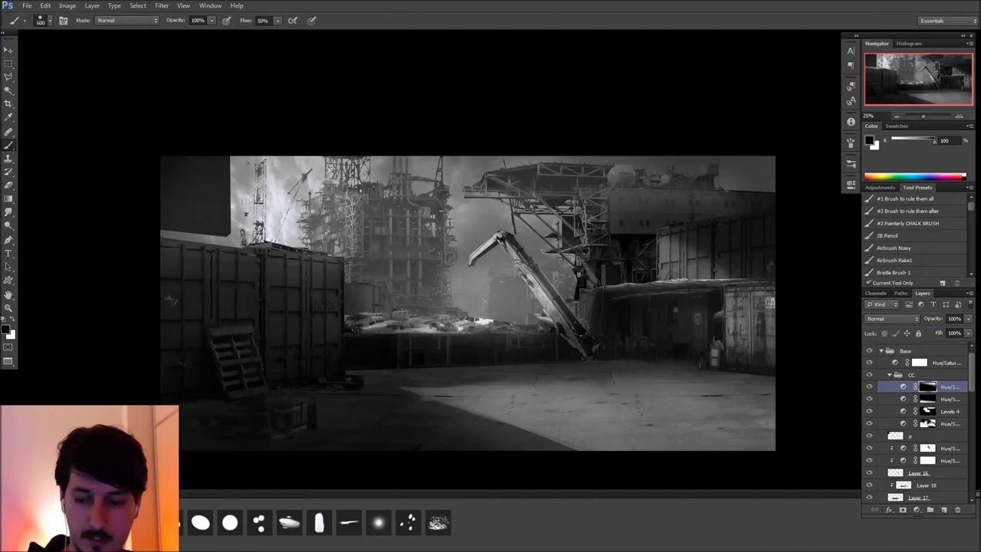
pyautogui.click(927, 411)
pyautogui.press('x')
pyautogui.moveTo(631, 258)
pyautogui.mouseDown()
pyautogui.moveTo(595, 238)
pyautogui.moveTo(625, 218)
pyautogui.moveTo(565, 244)
pyautogui.moveTo(586, 299)
pyautogui.moveTo(551, 235)
pyautogui.moveTo(532, 228)
pyautogui.mouseUp()
pyautogui.press('x')
pyautogui.moveTo(553, 194); pyautogui.dragTo(642, 247)
pyautogui.moveTo(613, 192); pyautogui.dragTo(651, 196)
pyautogui.moveTo(552, 186); pyautogui.dragTo(588, 178)
pyautogui.press('x')
pyautogui.moveTo(541, 218)
pyautogui.mouseDown()
pyautogui.moveTo(586, 180)
pyautogui.moveTo(636, 205)
pyautogui.moveTo(642, 253)
pyautogui.mouseUp()
pyautogui.press('x')
pyautogui.press('x')
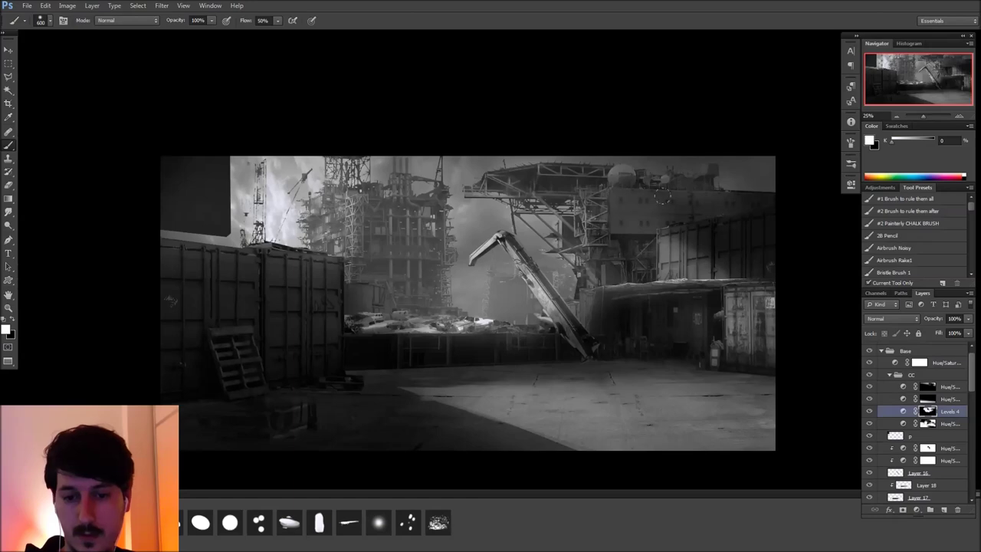
pyautogui.press('x')
pyautogui.press('x')
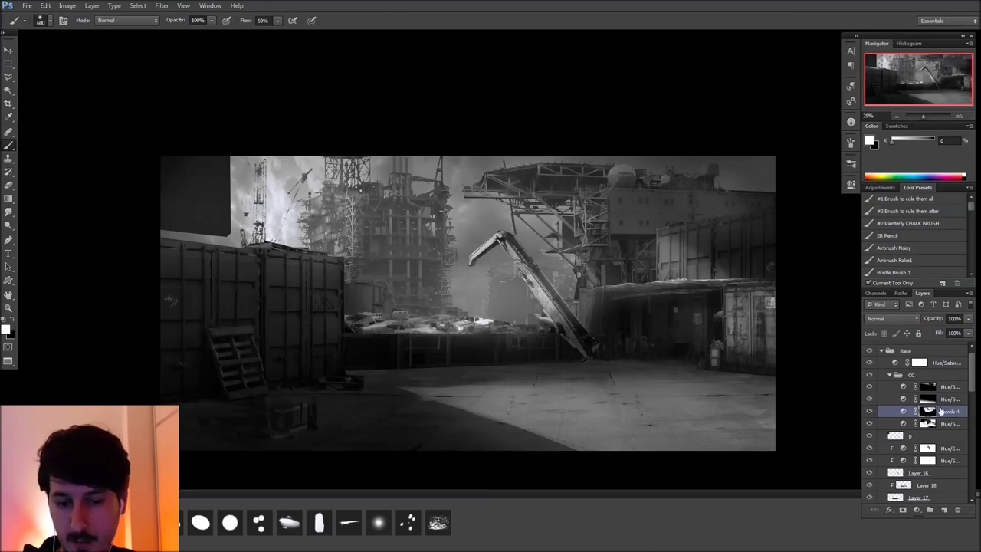
# Hide the greyscale adjustment to bring back colour, and add a Hue/Saturation layer with saturation about -68 atop the CC group
pyautogui.click(868, 362)
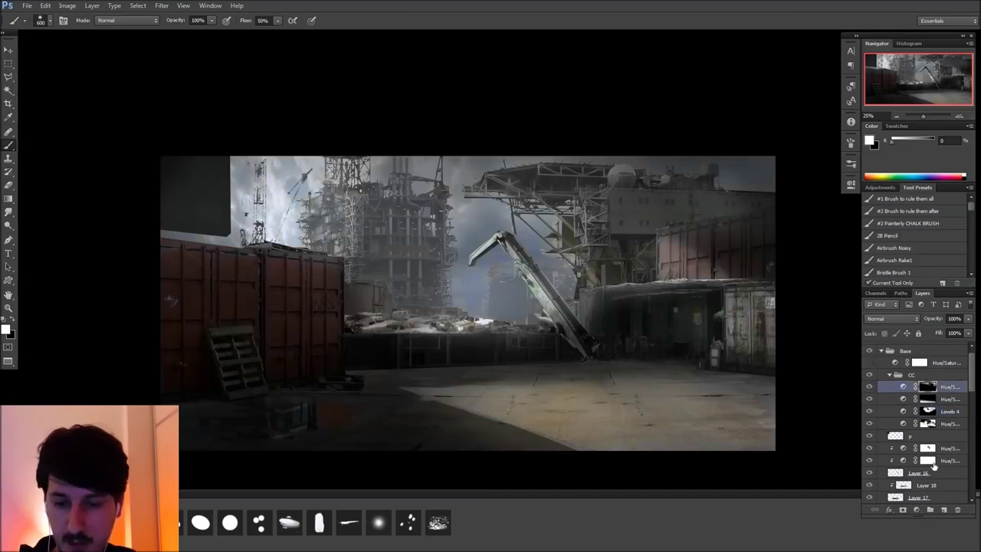
pyautogui.click(917, 509)
pyautogui.click(908, 389)
pyautogui.moveTo(752, 266); pyautogui.dragTo(724, 270)
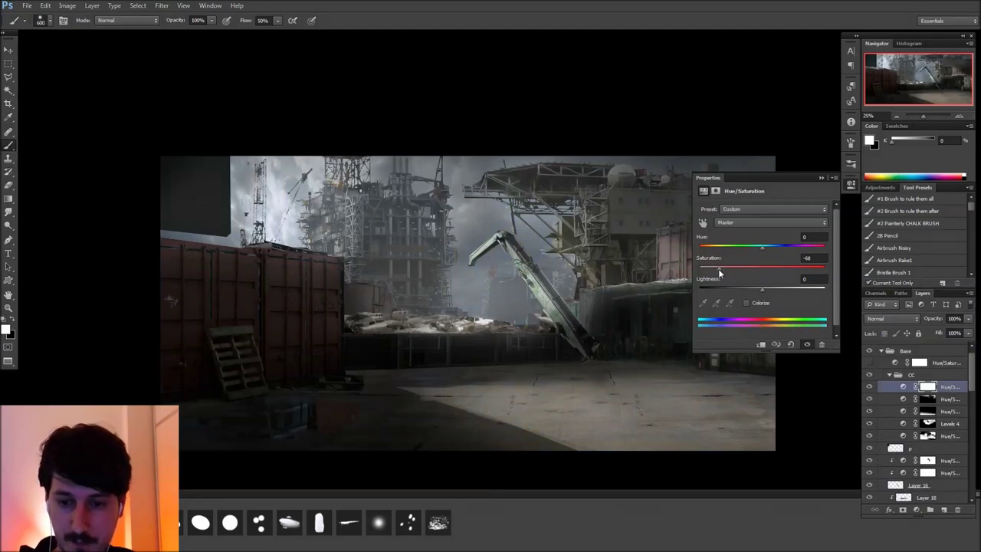
pyautogui.click(850, 183)
# Paint black on the desaturation mask to restore some colour over the lit ground and the containers beside the platform
pyautogui.press('x')
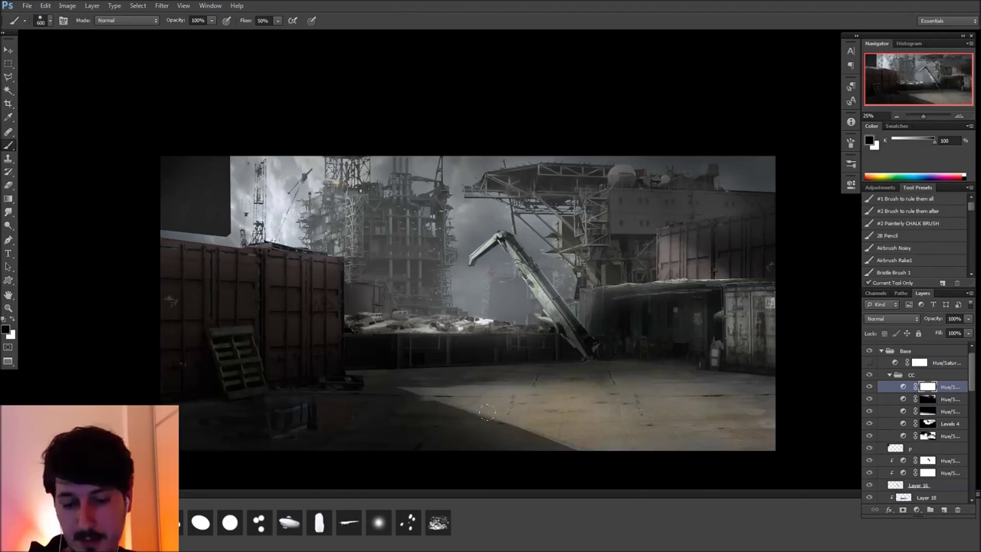
pyautogui.press('x')
pyautogui.press('x')
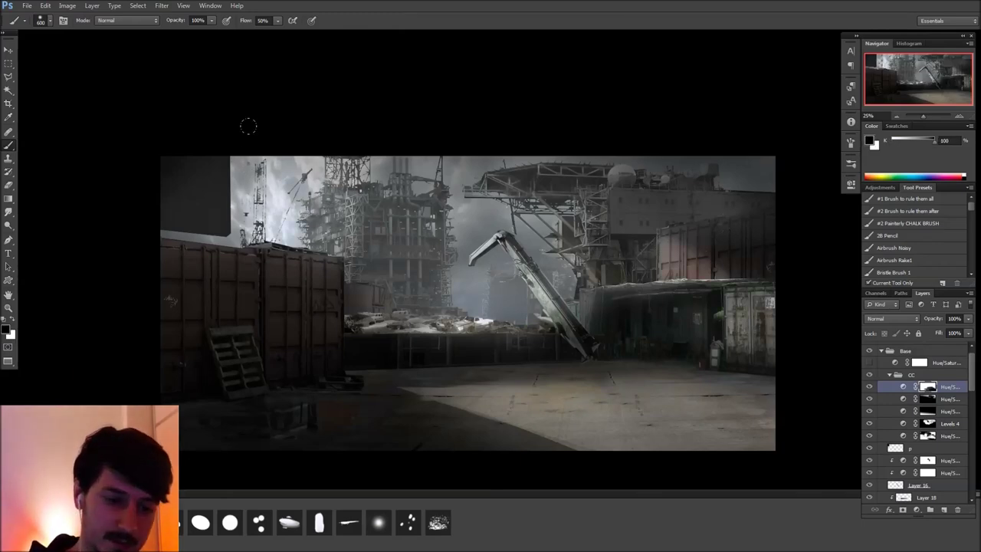
# Undo the last desaturation mask stroke, restore some colour over the crane arm and green shed, and compare with the CC group hidden
pyautogui.hotkey('ctrl', 'z')
pyautogui.press('x')
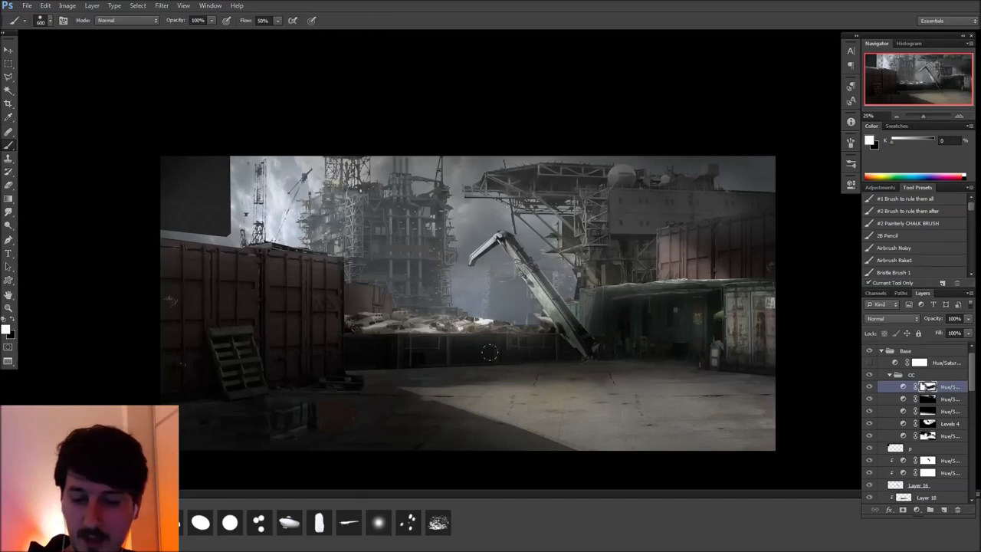
pyautogui.click(869, 374)
pyautogui.click(869, 375)
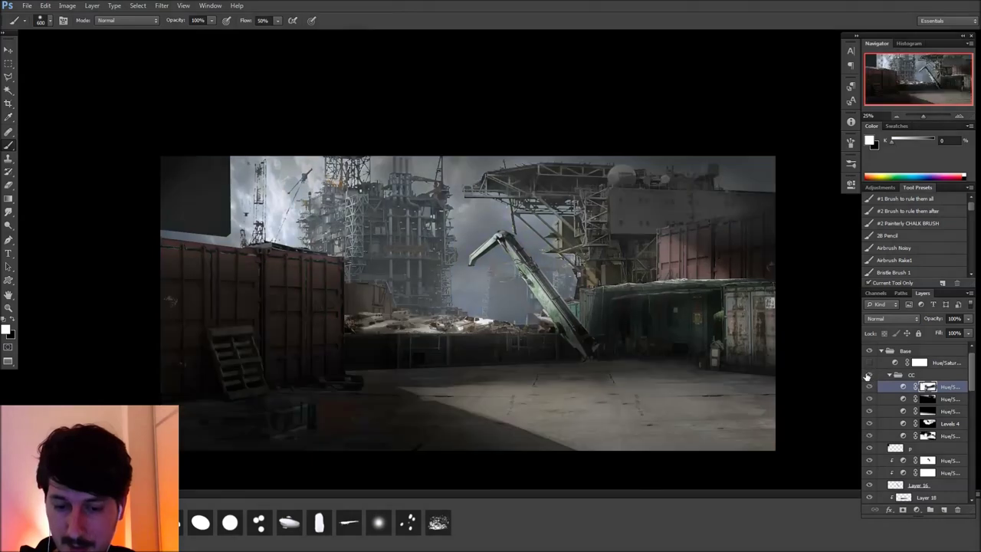
# Brush white haze over the green shed on the Levels 4 mask, and paint it back out with black
pyautogui.click(942, 424)
pyautogui.click(869, 424)
pyautogui.click(868, 424)
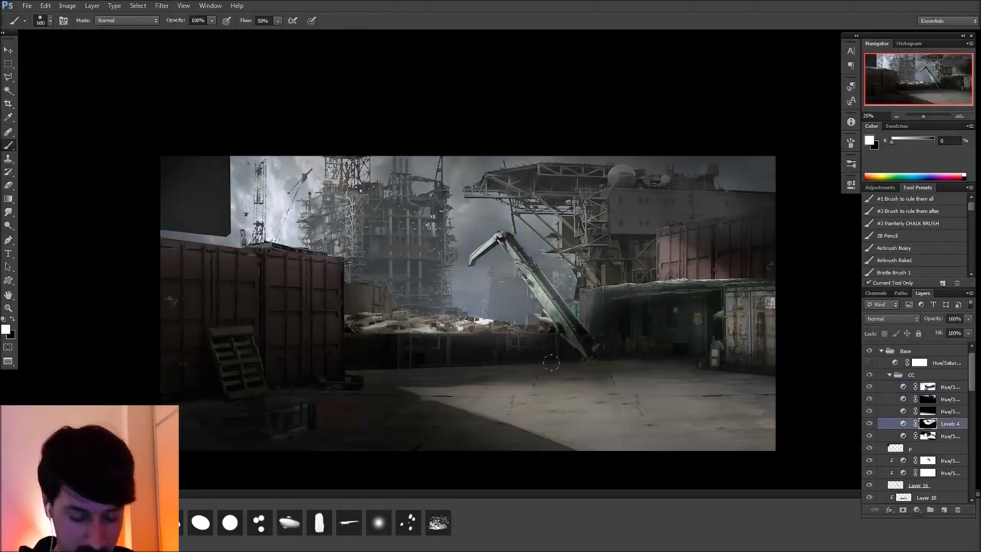
pyautogui.moveTo(576, 258)
pyautogui.mouseDown()
pyautogui.moveTo(594, 306)
pyautogui.moveTo(617, 291)
pyautogui.moveTo(651, 322)
pyautogui.moveTo(689, 301)
pyautogui.mouseUp()
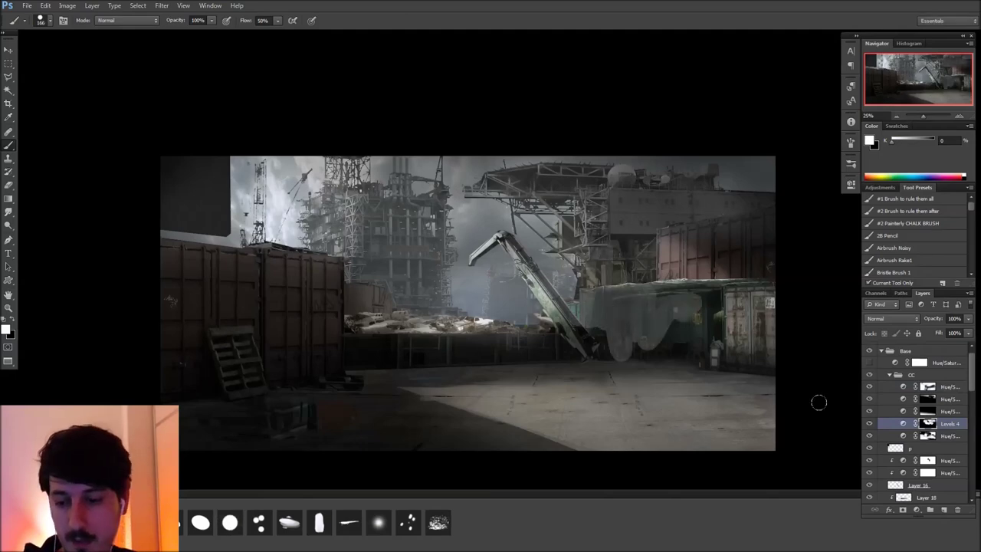
pyautogui.press('x')
pyautogui.moveTo(647, 356)
pyautogui.mouseDown()
pyautogui.moveTo(592, 342)
pyautogui.moveTo(678, 344)
pyautogui.moveTo(670, 333)
pyautogui.moveTo(695, 318)
pyautogui.moveTo(590, 296)
pyautogui.moveTo(670, 297)
pyautogui.moveTo(595, 306)
pyautogui.moveTo(594, 326)
pyautogui.moveTo(656, 290)
pyautogui.moveTo(588, 299)
pyautogui.mouseUp()
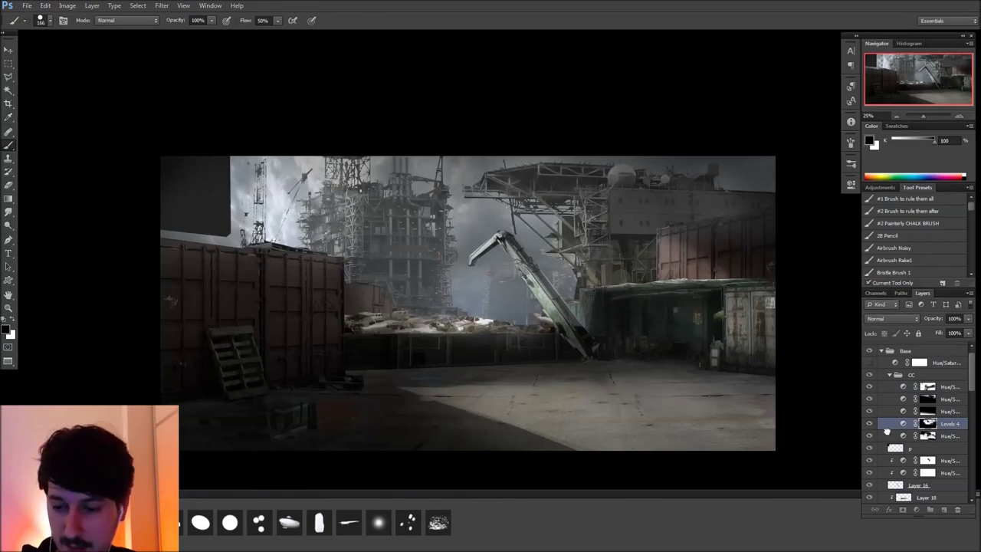
# Paint black on the lowest CC Hue/Saturation mask to lighten the ground before the shed and the shed's interior
pyautogui.click(926, 436)
pyautogui.click(868, 435)
pyautogui.click(868, 435)
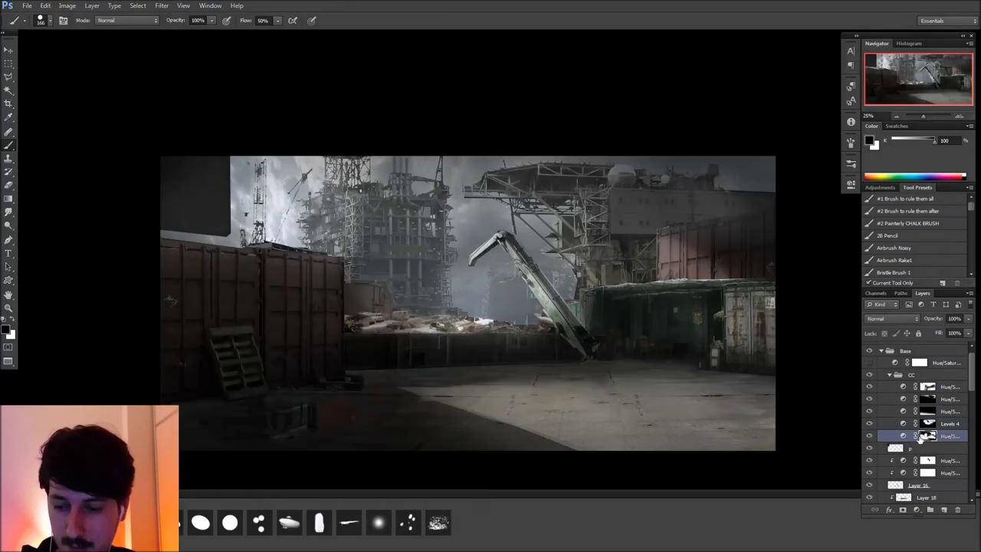
pyautogui.press('x')
pyautogui.moveTo(550, 375); pyautogui.dragTo(700, 380)
pyautogui.press('x')
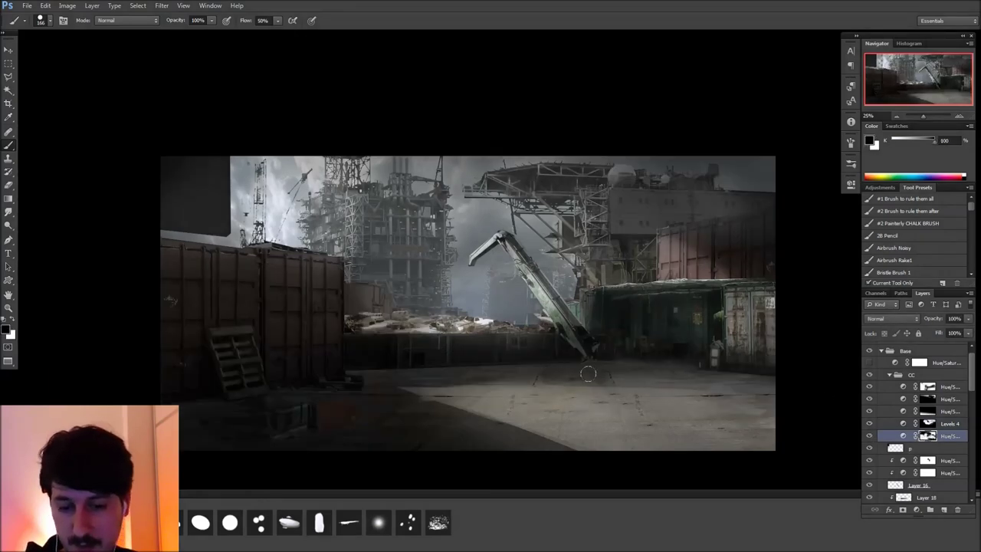
pyautogui.moveTo(537, 376); pyautogui.dragTo(753, 376)
pyautogui.moveTo(550, 360)
pyautogui.mouseDown()
pyautogui.moveTo(565, 374)
pyautogui.moveTo(614, 363)
pyautogui.moveTo(617, 339)
pyautogui.moveTo(695, 324)
pyautogui.moveTo(718, 335)
pyautogui.mouseUp()
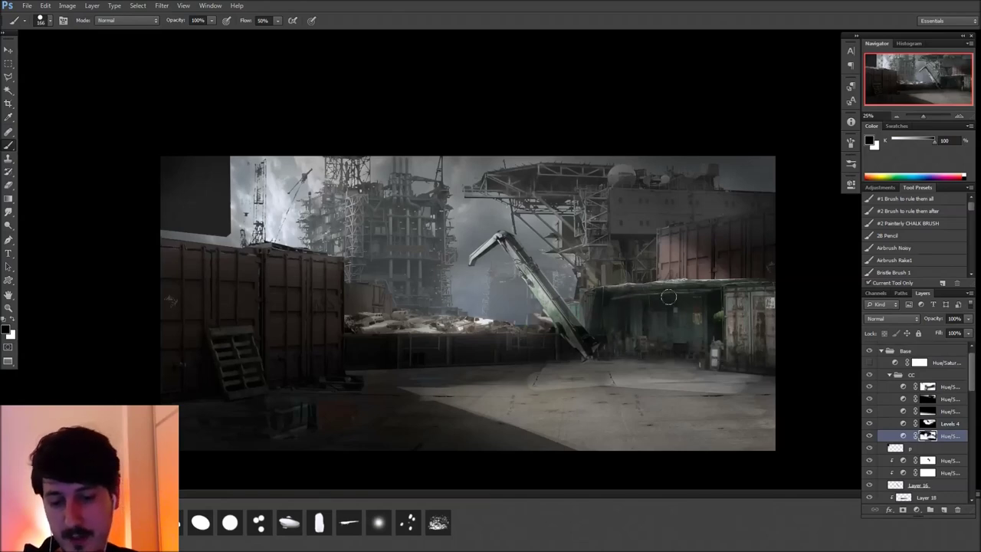
# Extend the lightening across the shed's front and adjoining ground with broad black strokes, and tone it down with white
pyautogui.moveTo(601, 343); pyautogui.dragTo(600, 304)
pyautogui.moveTo(547, 391); pyautogui.dragTo(766, 378)
pyautogui.moveTo(494, 380); pyautogui.dragTo(720, 376)
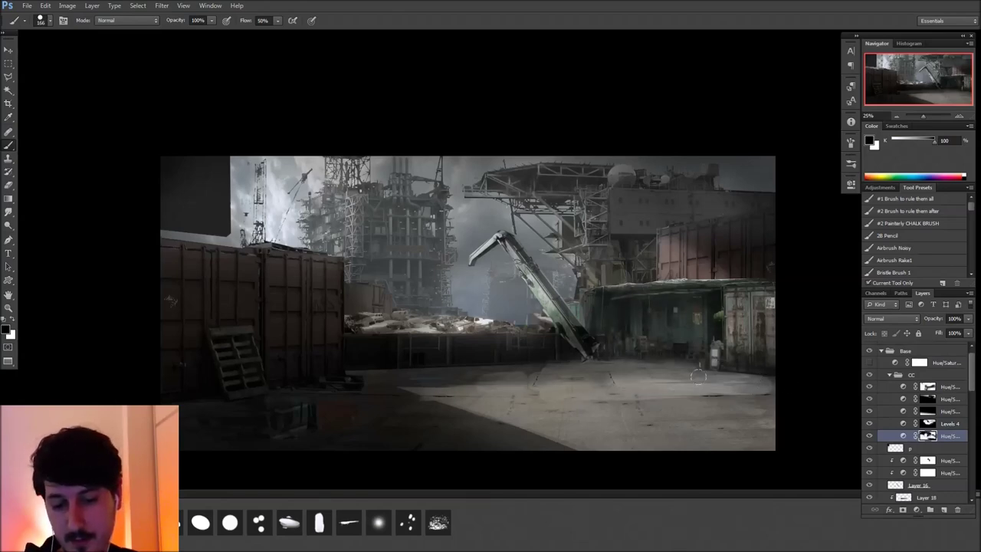
pyautogui.moveTo(455, 381); pyautogui.dragTo(816, 387)
pyautogui.moveTo(515, 365); pyautogui.dragTo(766, 390)
pyautogui.press('x')
pyautogui.moveTo(455, 378)
pyautogui.mouseDown()
pyautogui.moveTo(696, 359)
pyautogui.moveTo(480, 381)
pyautogui.moveTo(684, 369)
pyautogui.mouseUp()
# Soften the darkening mask's transition on the ground before the shed, alternating between the Smudge tool and white brush
pyautogui.press('r')
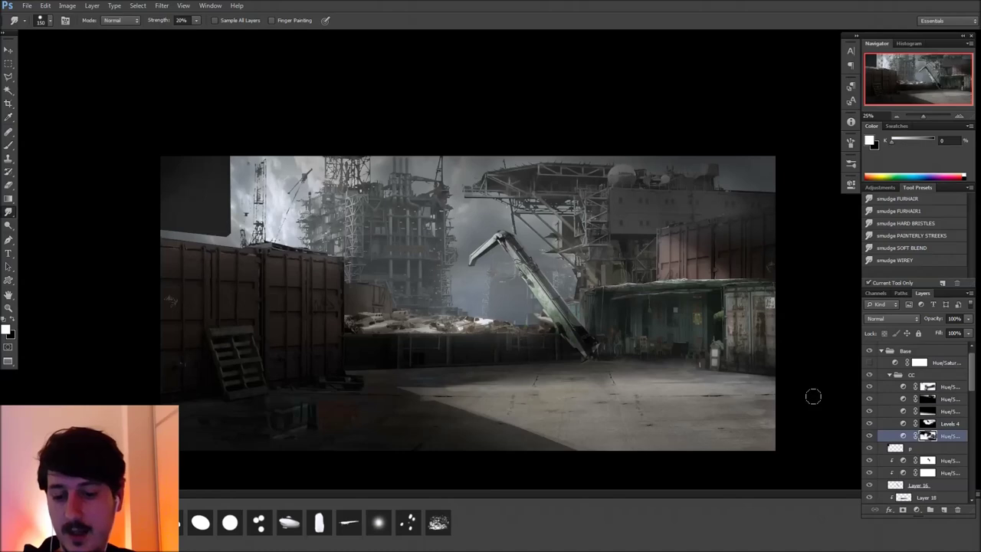
pyautogui.press('b')
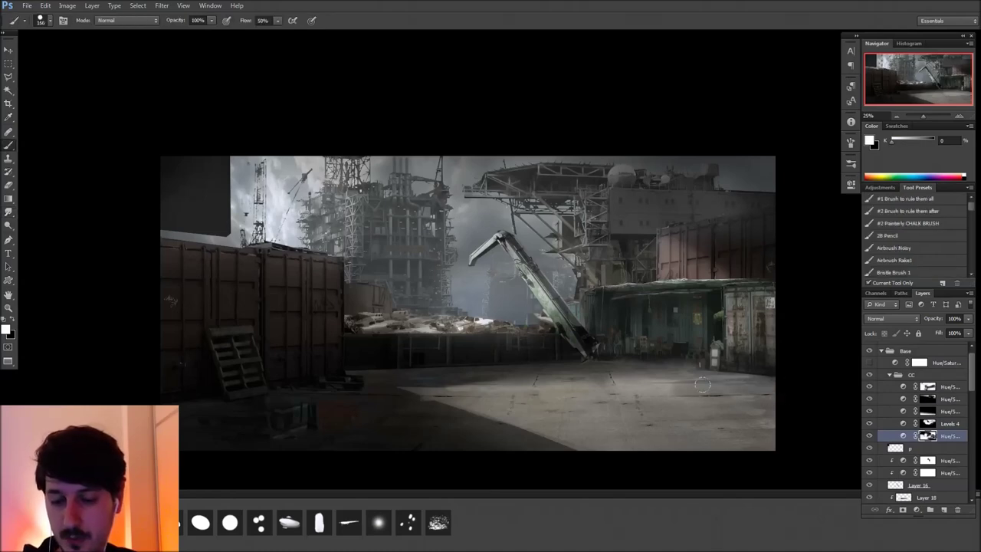
pyautogui.press('r')
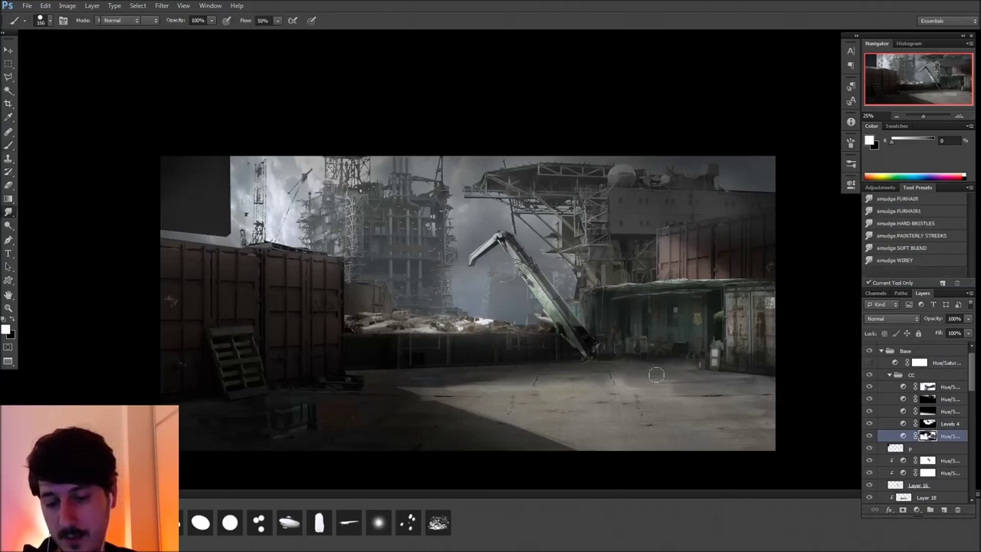
pyautogui.press('r')
pyautogui.press('b')
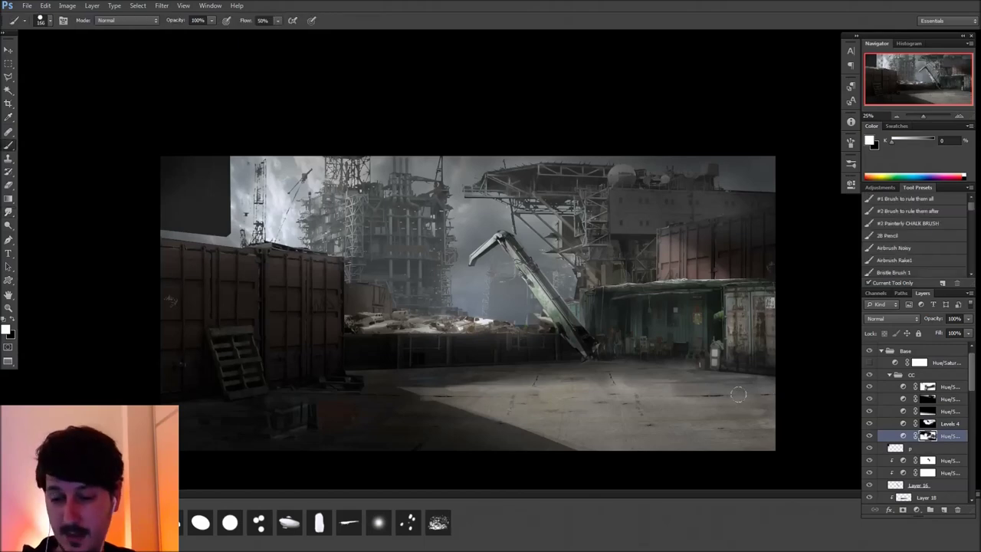
pyautogui.moveTo(604, 401); pyautogui.dragTo(595, 411)
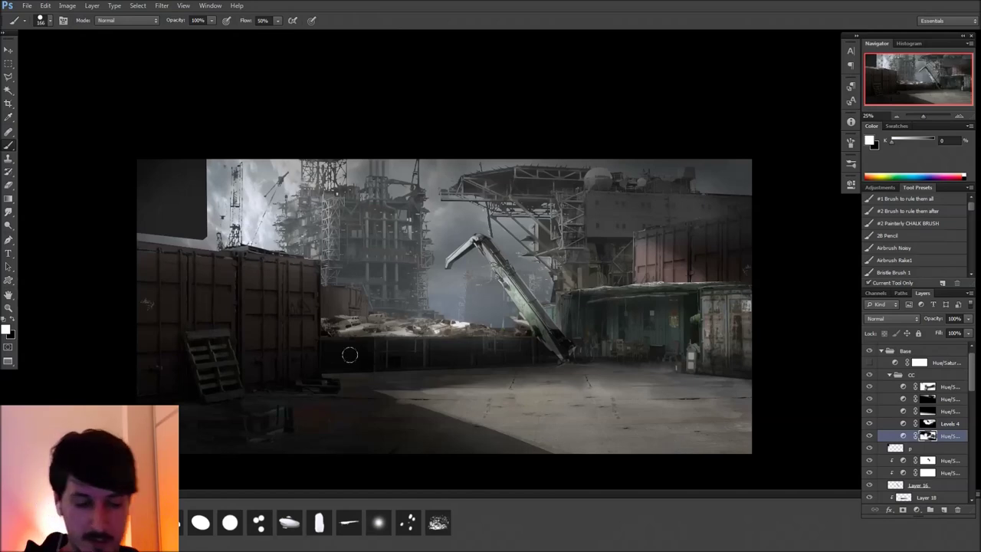
# Alternate black and white on the darkening mask to lighten the low wall beneath the debris pile and the shadowed foreground
pyautogui.press('x')
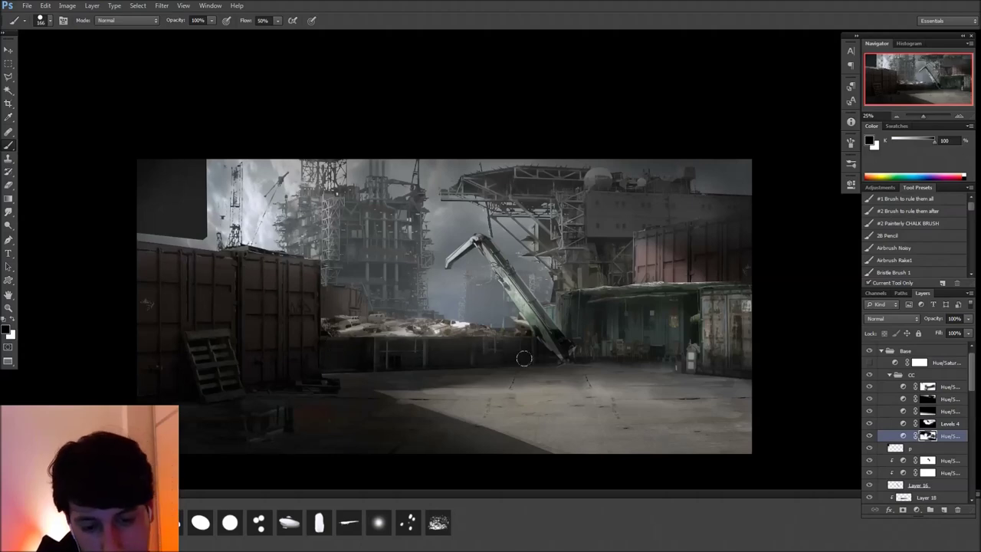
pyautogui.press('x')
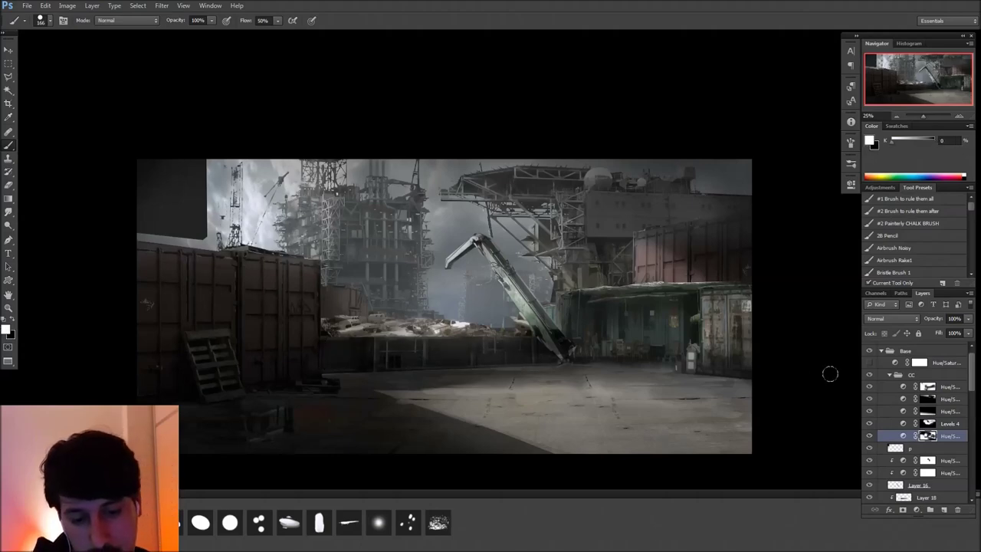
pyautogui.press('x')
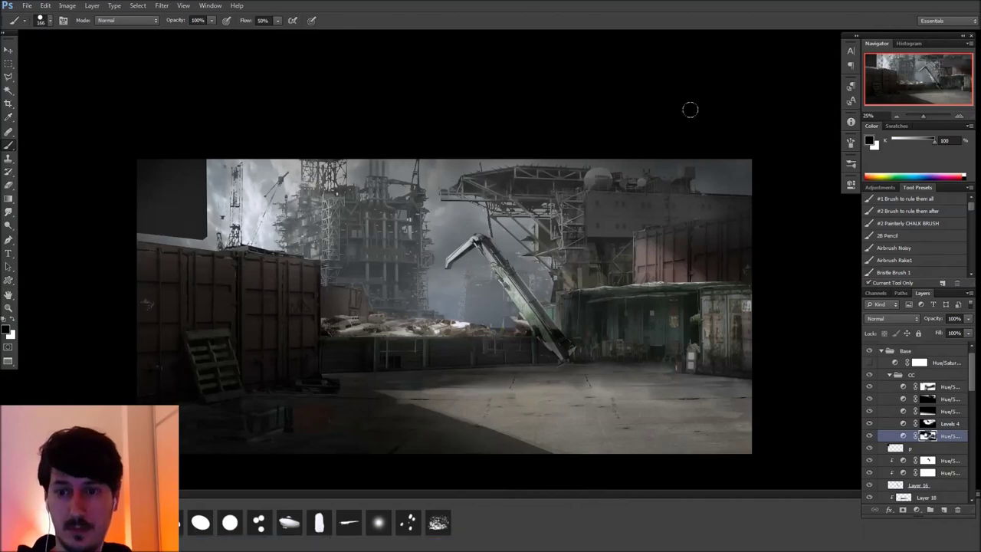
pyautogui.click(950, 387)
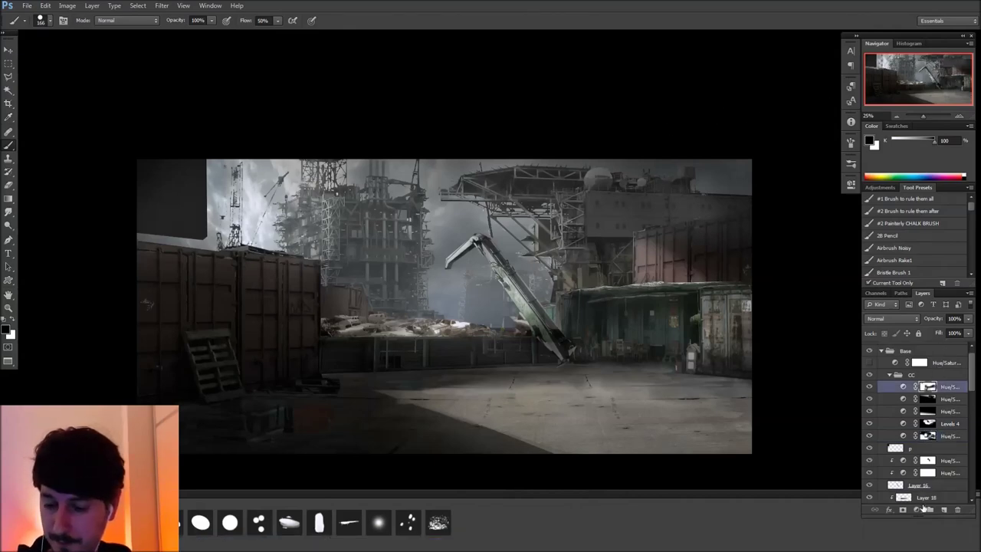
pyautogui.click(917, 509)
pyautogui.click(917, 498)
pyautogui.click(939, 398)
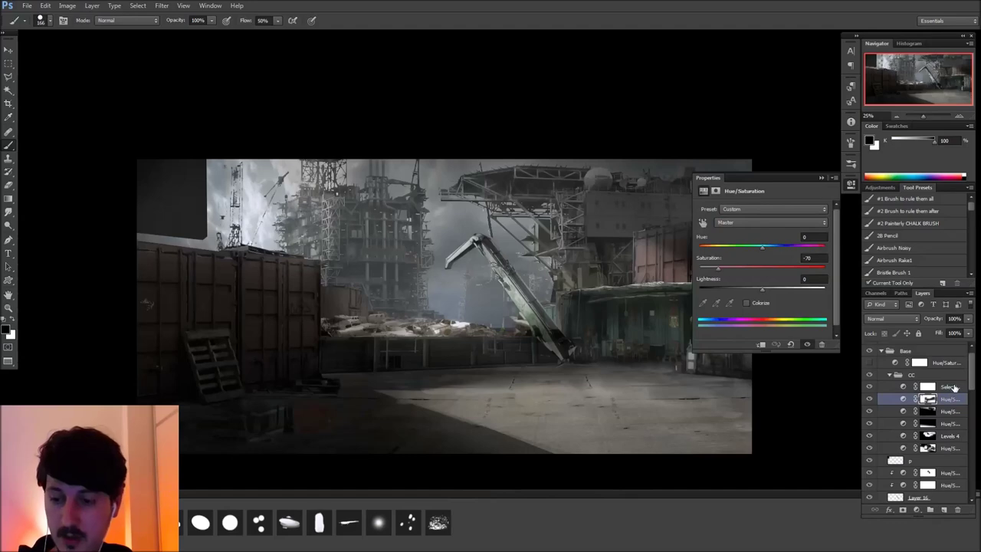
pyautogui.click(953, 388)
pyautogui.moveTo(953, 389); pyautogui.dragTo(958, 510)
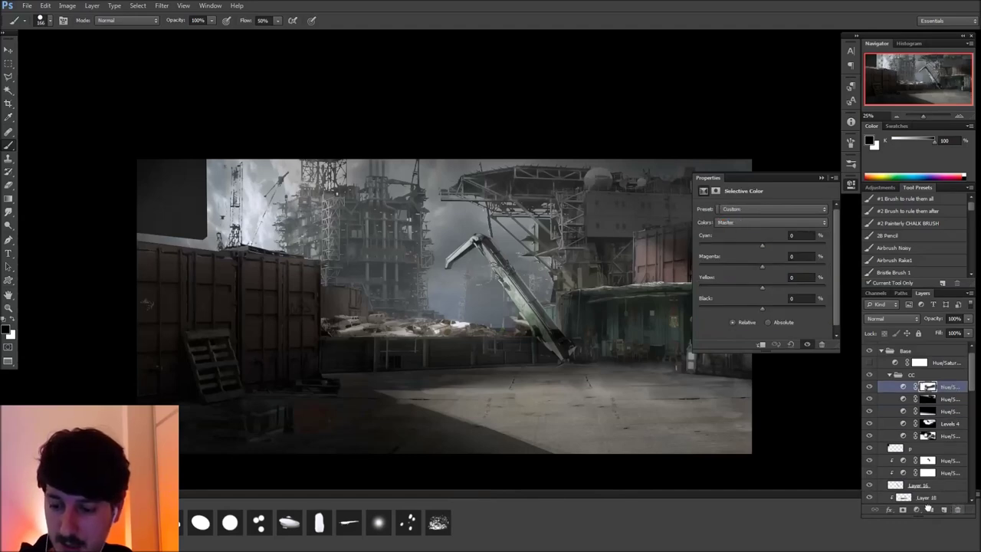
# Add a Color Balance layer atop the CC group with midtones Cyan/Red +15 and Yellow/Blue -13
pyautogui.click(916, 510)
pyautogui.click(911, 399)
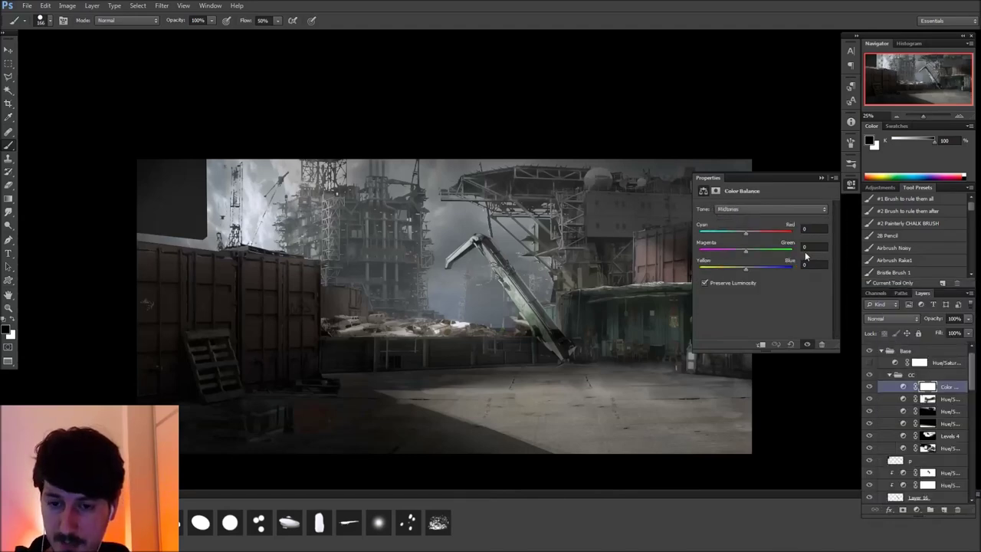
pyautogui.click(752, 231)
pyautogui.click(739, 268)
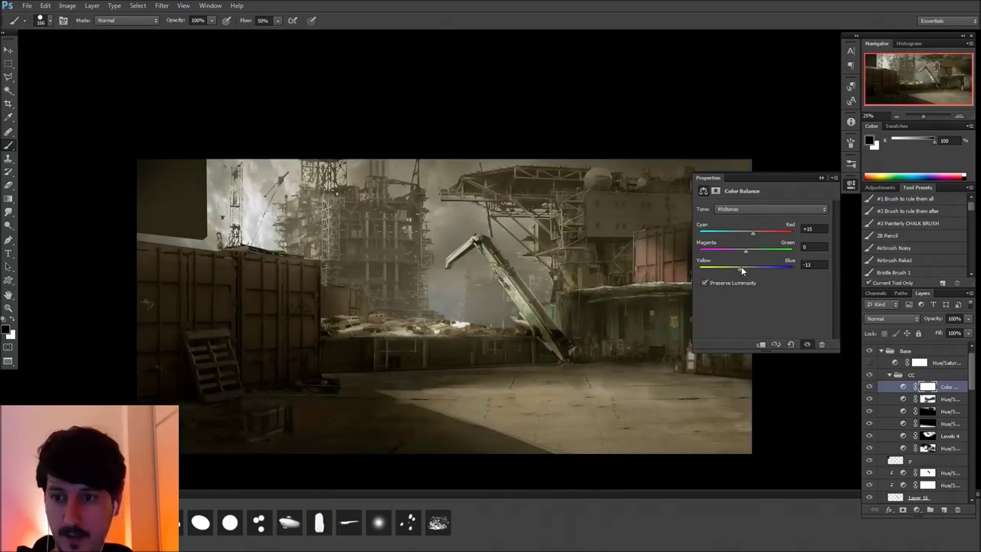
pyautogui.click(849, 186)
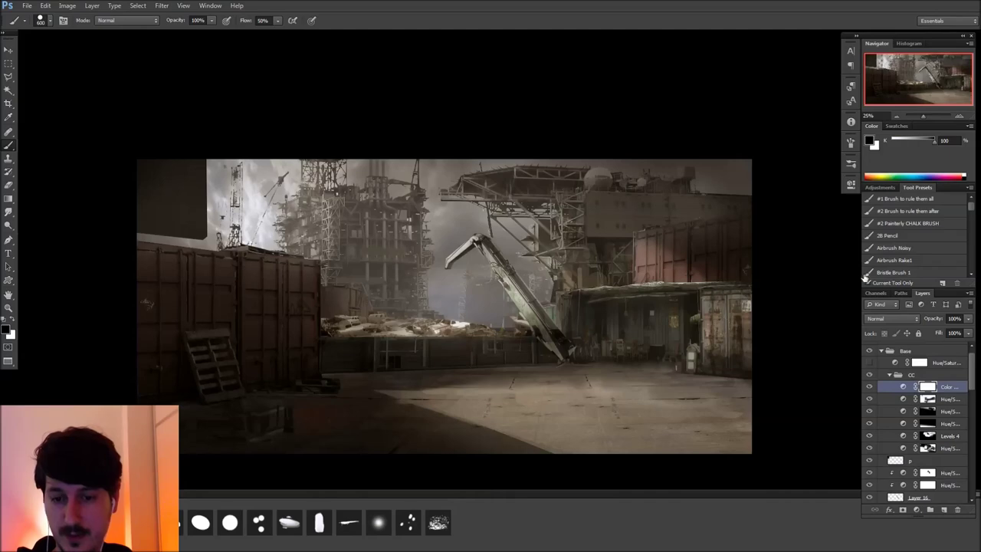
# Paint black on the Color Balance mask with the Airbrush Noisy brush enlarged to 700, removing warmth from the sky and steel structures
pyautogui.click(893, 247)
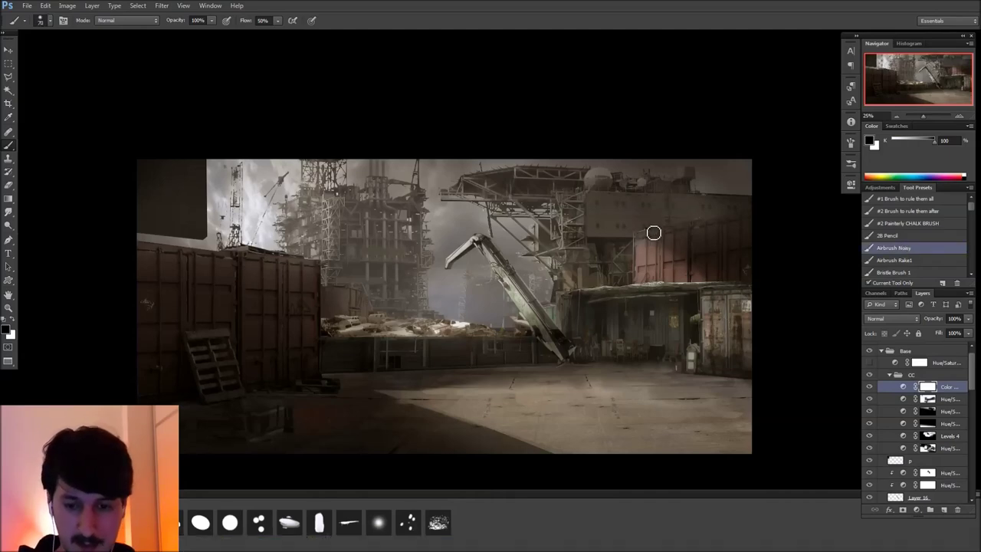
pyautogui.press(']')
pyautogui.press(']')
pyautogui.press(']')
pyautogui.press(']')
pyautogui.press(']')
pyautogui.press(']')
pyautogui.press(']')
pyautogui.press(']')
pyautogui.press(']')
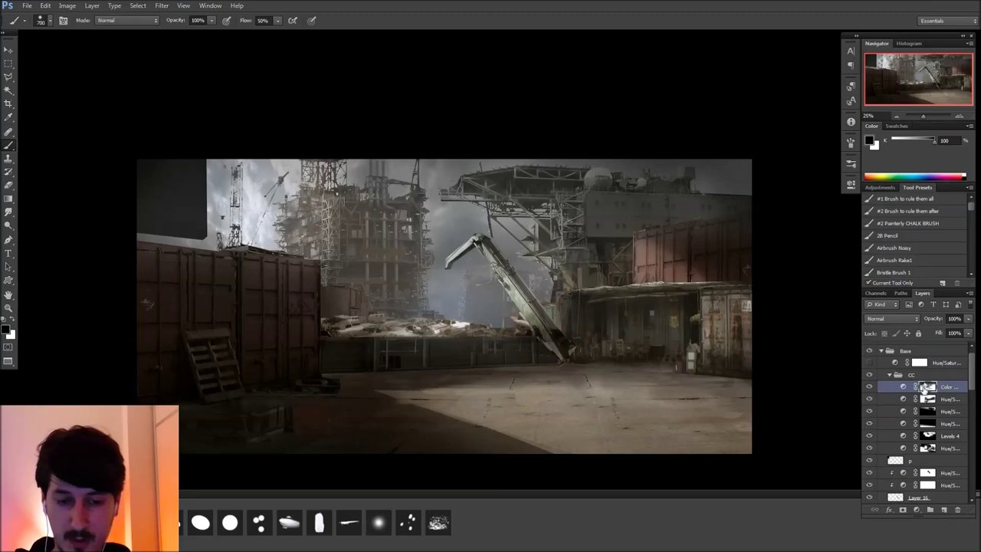
# Disable the Color Balance layer's mask and set its midtones Cyan/Red value to +8
pyautogui.keyDown('shift'); pyautogui.click(925, 388); pyautogui.keyUp('shift')
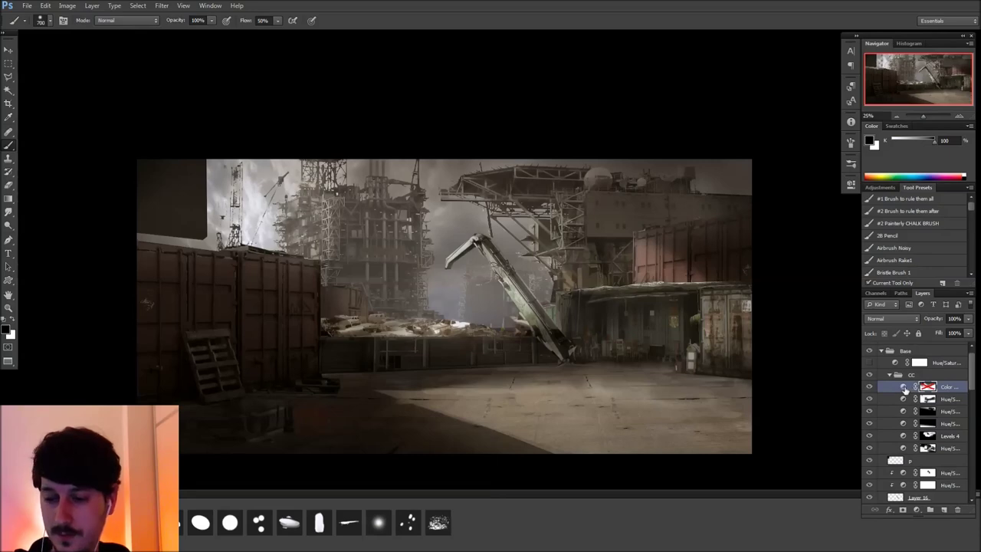
pyautogui.doubleClick(903, 388)
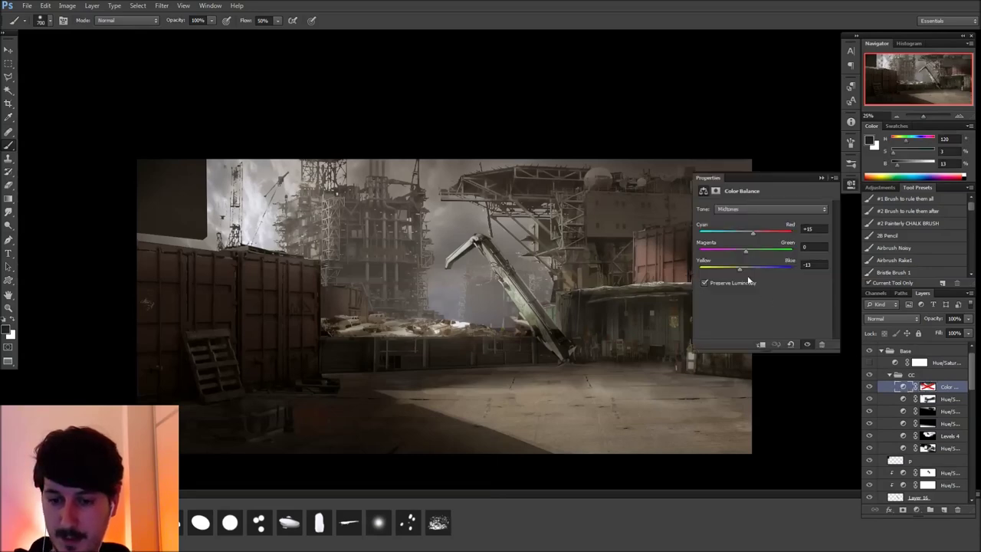
pyautogui.click(750, 233)
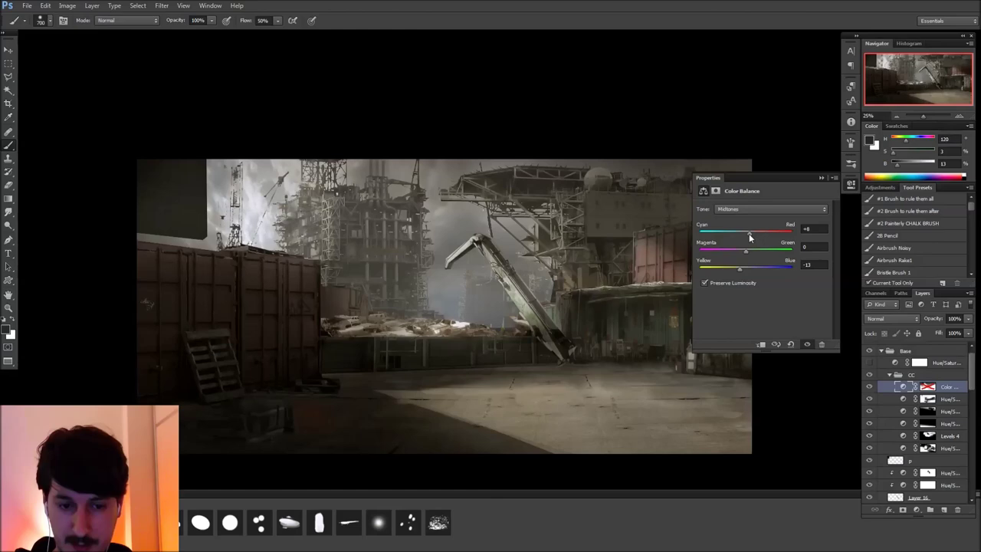
pyautogui.click(850, 186)
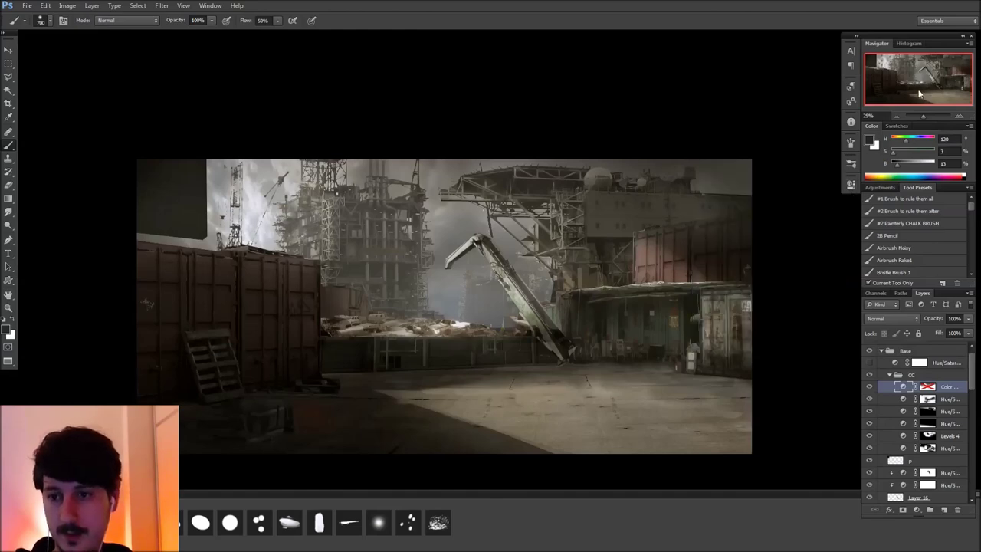
pyautogui.moveTo(701, 313); pyautogui.dragTo(713, 346)
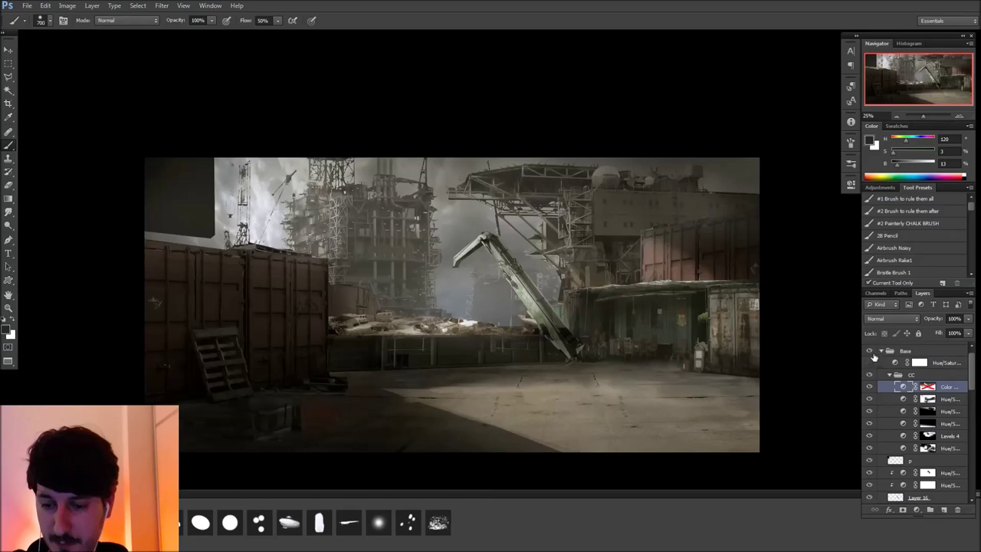
# Collapse and hide the CC group, select layer p, and show and expand the Ref group of reference photos
pyautogui.click(890, 375)
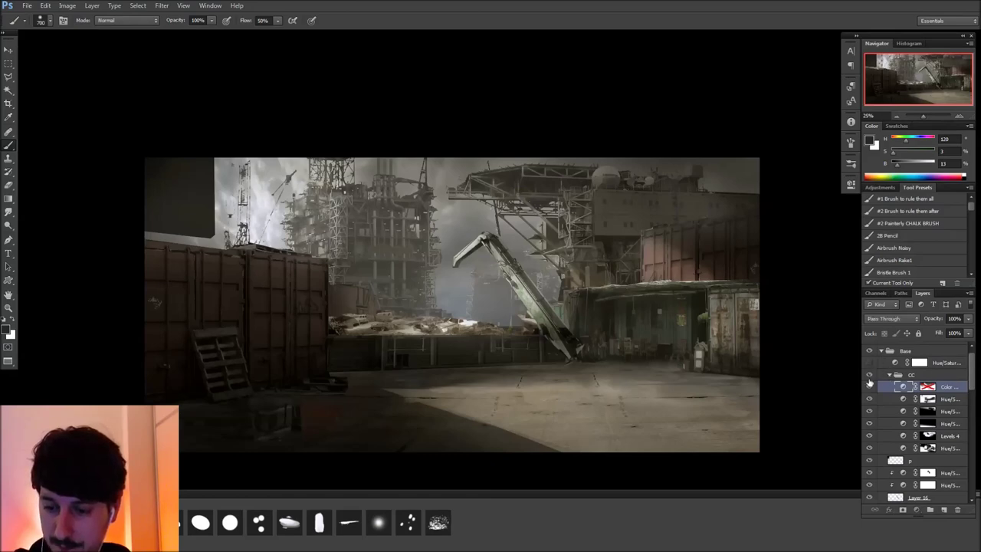
pyautogui.click(869, 375)
pyautogui.click(913, 388)
pyautogui.moveTo(971, 369); pyautogui.dragTo(974, 366)
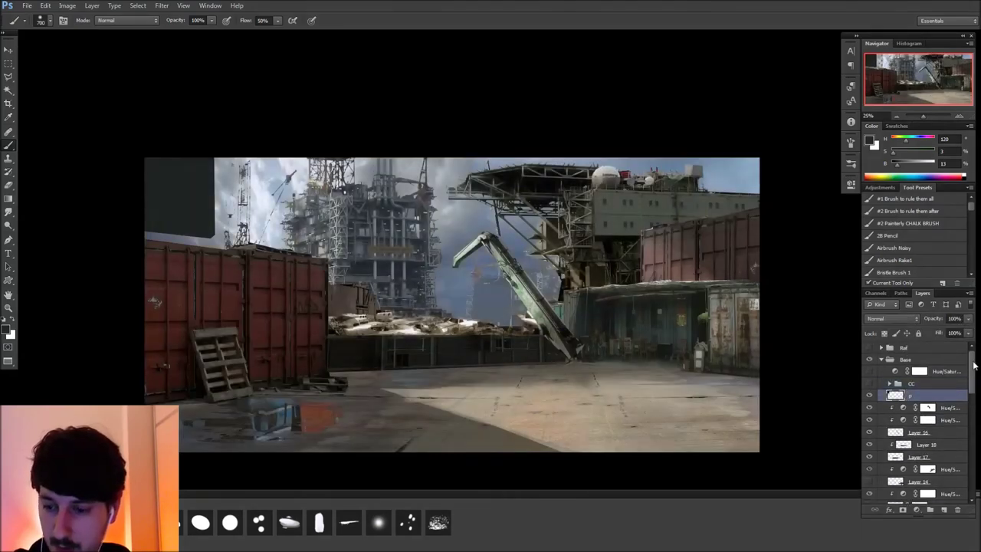
pyautogui.click(869, 348)
pyautogui.click(880, 348)
pyautogui.scroll(-10, 964, 374)
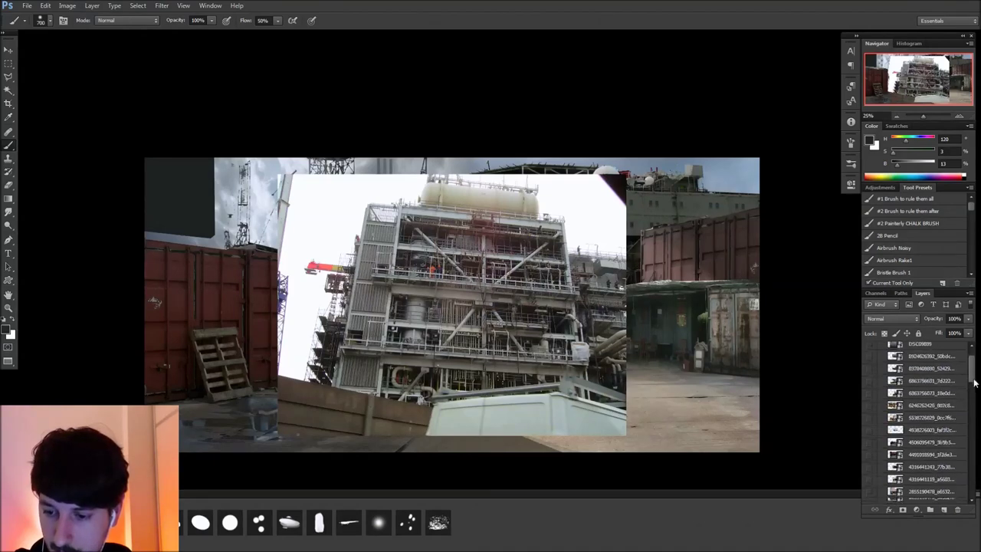
# Browse the reference photos one by one, show the aircraft scrapyard photo, and ready the Polygonal Lasso on its layer
pyautogui.click(869, 440)
pyautogui.click(869, 440)
pyautogui.click(869, 441)
pyautogui.click(870, 452)
pyautogui.click(869, 452)
pyautogui.click(869, 464)
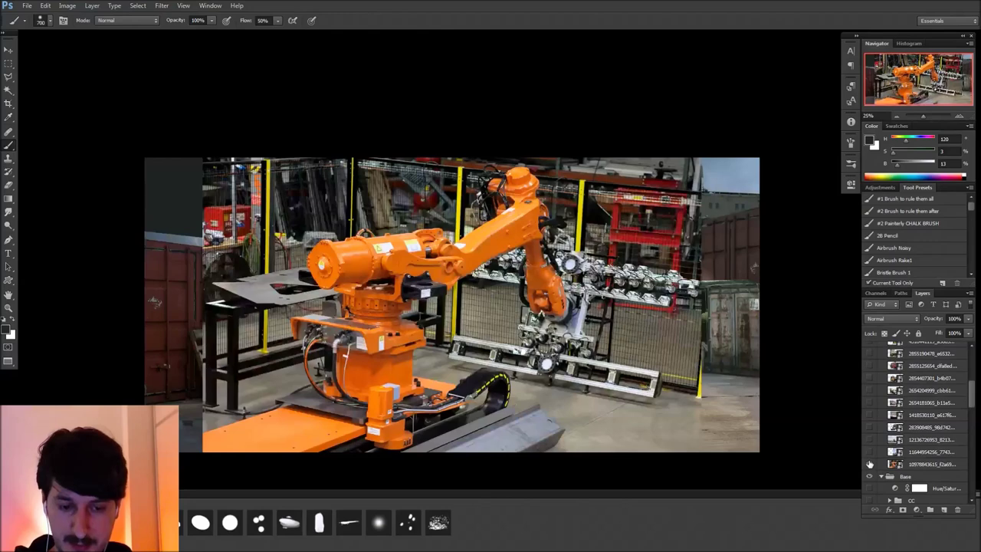
pyautogui.click(869, 464)
pyautogui.click(871, 403)
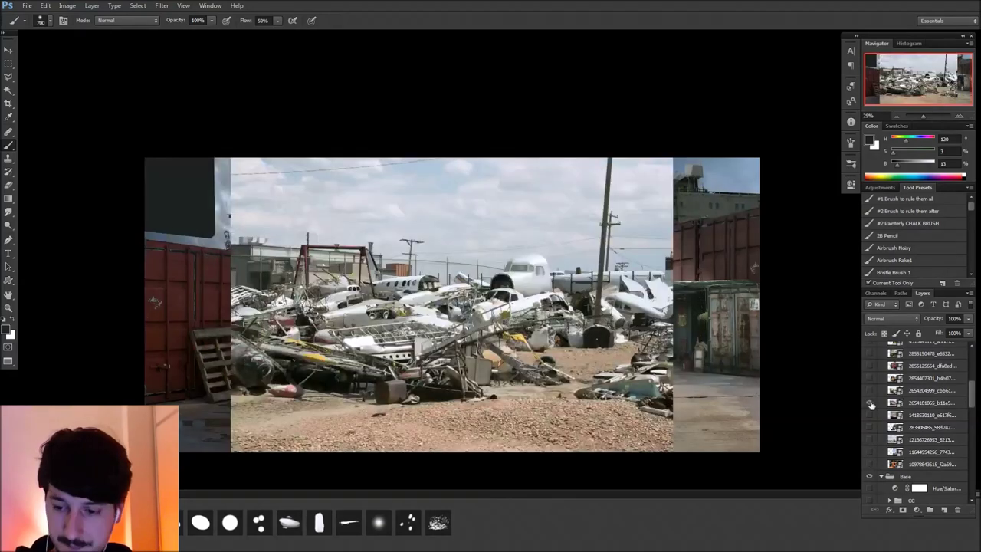
pyautogui.click(910, 403)
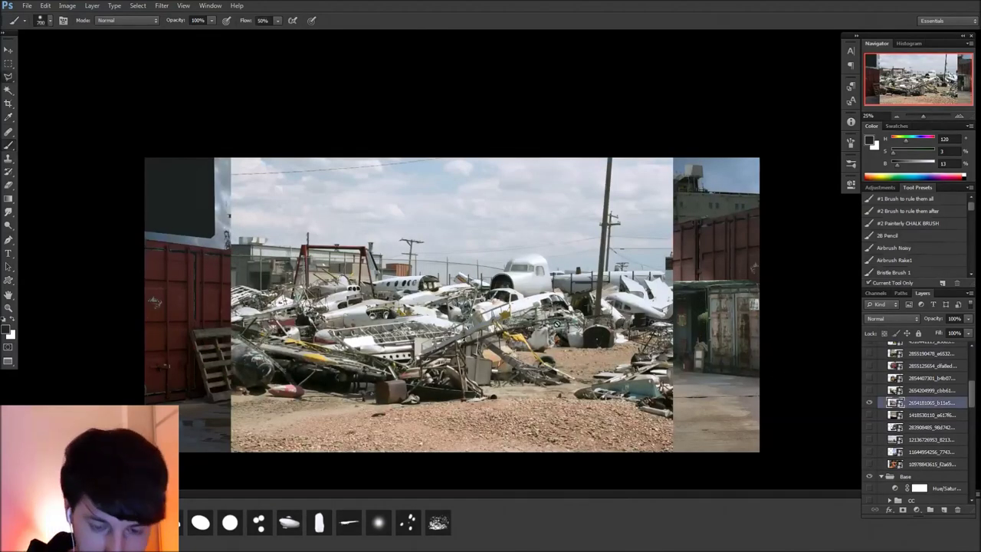
pyautogui.press('l')
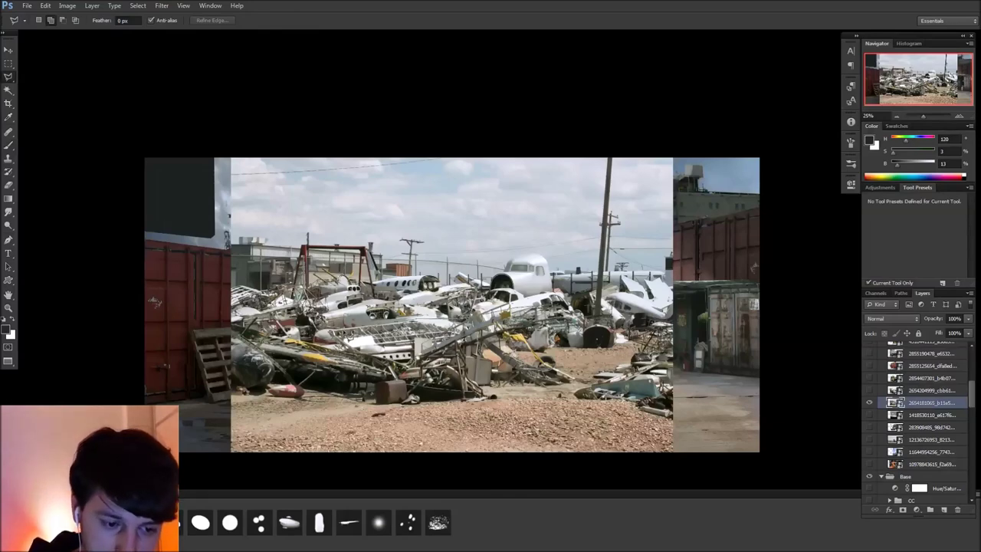
# Copy the aircraft wreckage from the reference photo and paste it below the "p" layer in the Base group, with the Ref group hidden
pyautogui.moveTo(201, 331)
pyautogui.mouseDown()
pyautogui.moveTo(214, 411)
pyautogui.moveTo(366, 412)
pyautogui.moveTo(475, 386)
pyautogui.moveTo(472, 354)
pyautogui.moveTo(522, 338)
pyautogui.moveTo(529, 326)
pyautogui.mouseUp()
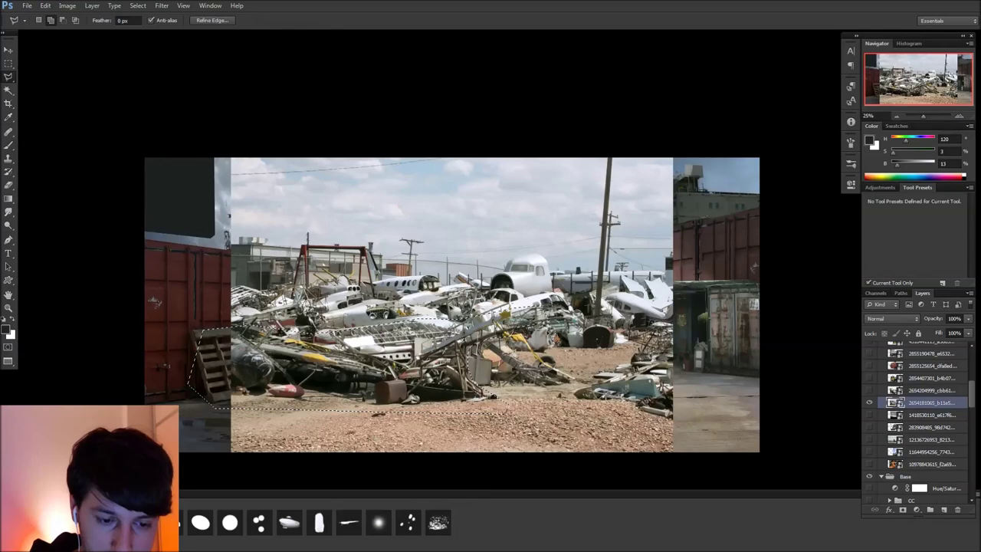
pyautogui.moveTo(971, 395); pyautogui.dragTo(972, 362)
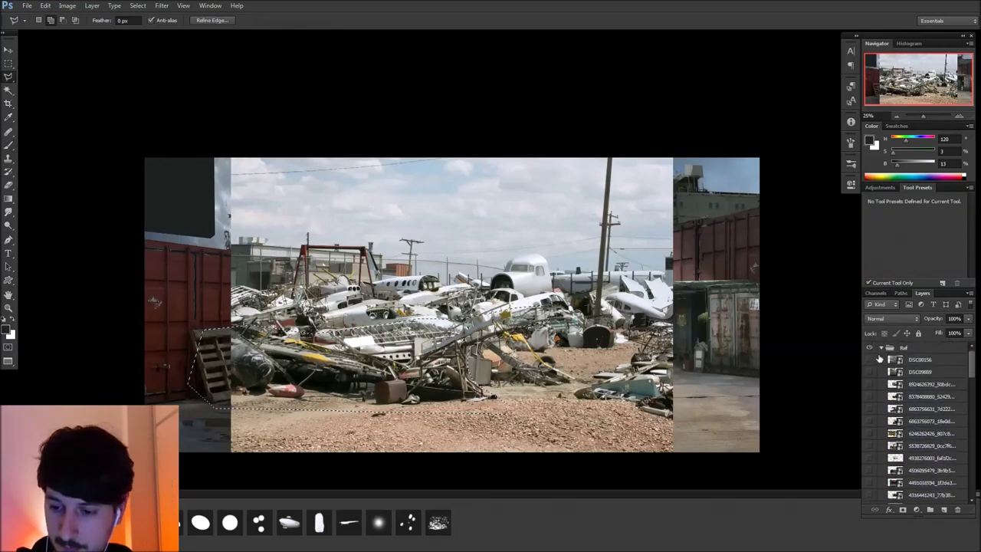
pyautogui.click(881, 348)
pyautogui.click(869, 348)
pyautogui.click(926, 398)
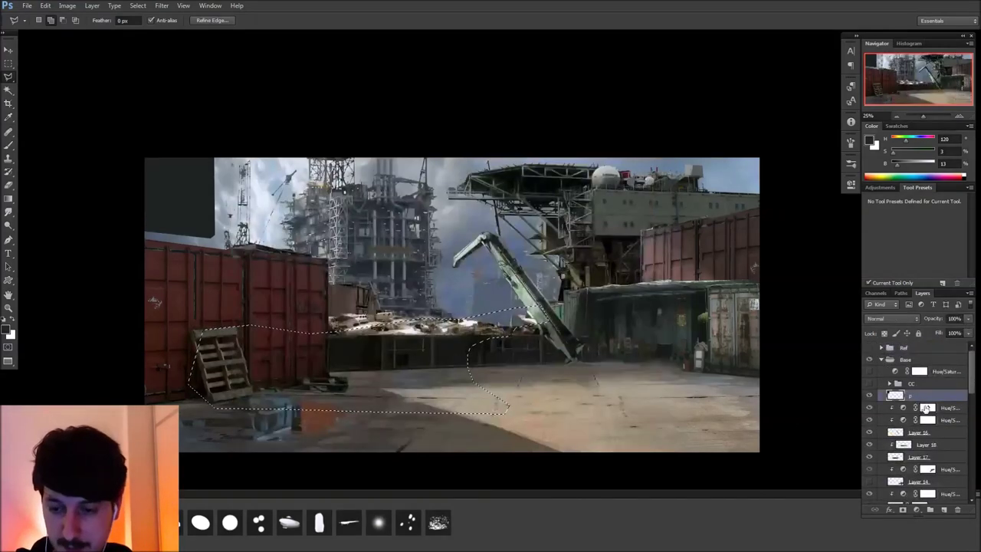
pyautogui.click(943, 409)
pyautogui.hotkey('ctrl', 'd')
pyautogui.hotkey('ctrl', 'v')
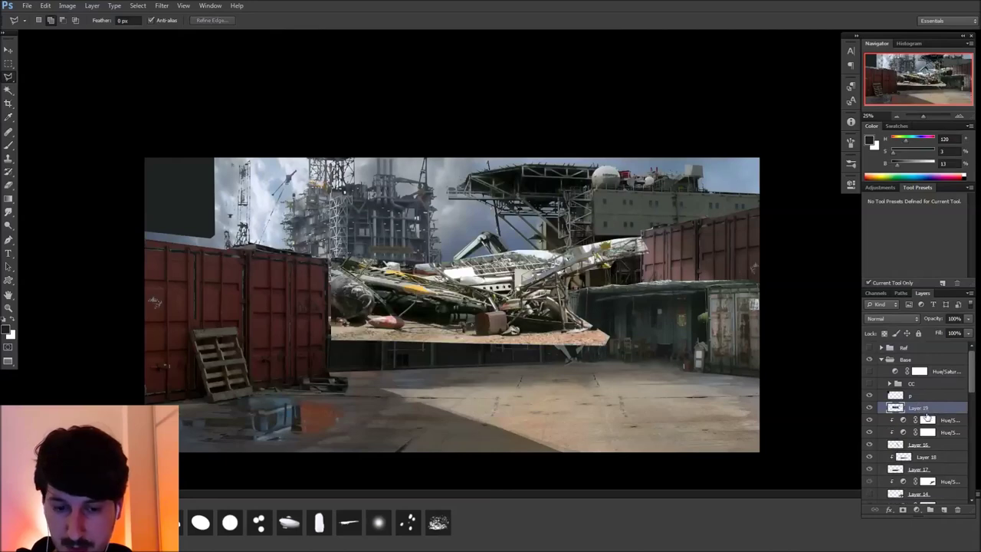
# Flip the pasted wreckage horizontally, move it to the lower-right foreground and scale it to about 141%
pyautogui.hotkey('ctrl', 'shift', 'h')
pyautogui.press('v')
pyautogui.moveTo(571, 322); pyautogui.dragTo(644, 430)
pyautogui.hotkey('ctrl', 't')
pyautogui.moveTo(724, 349); pyautogui.dragTo(853, 301)
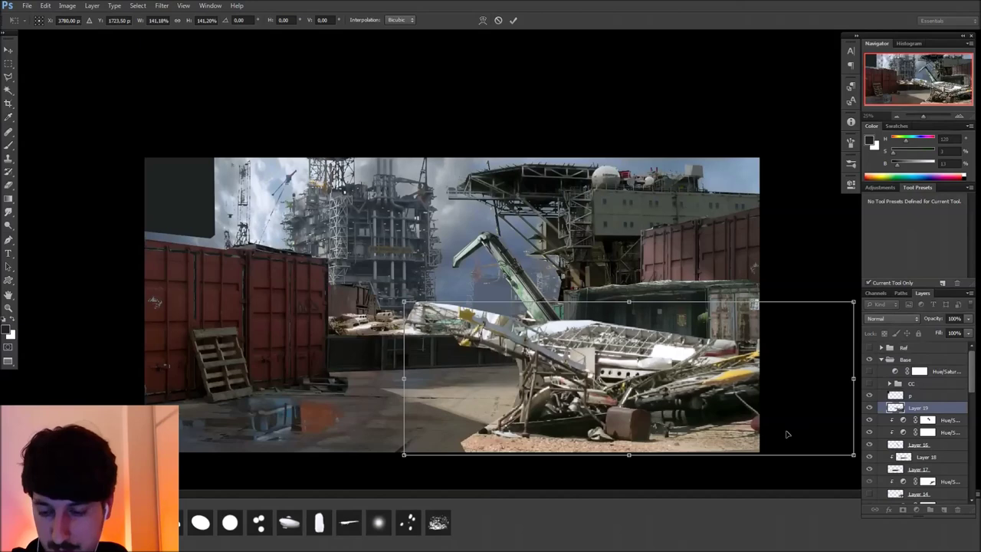
pyautogui.press('Return')
# Add a layer mask to the wreckage and paint out its upper wing parts and the gravel edge with a textured brush
pyautogui.click(902, 509)
pyautogui.press('b')
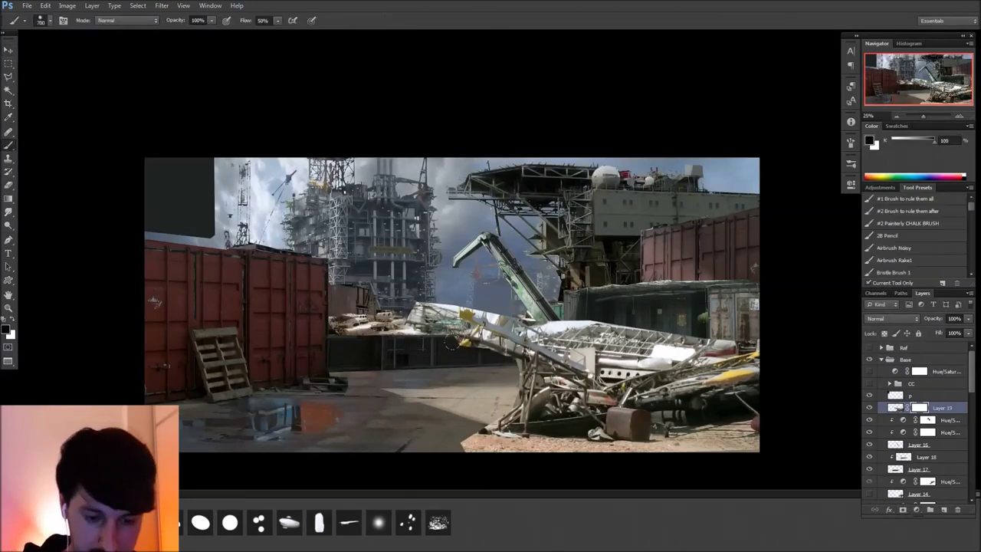
pyautogui.click(170, 522)
pyautogui.moveTo(460, 313)
pyautogui.mouseDown()
pyautogui.moveTo(418, 314)
pyautogui.moveTo(520, 322)
pyautogui.mouseUp()
pyautogui.moveTo(458, 342); pyautogui.dragTo(536, 328)
pyautogui.moveTo(593, 319); pyautogui.dragTo(490, 350)
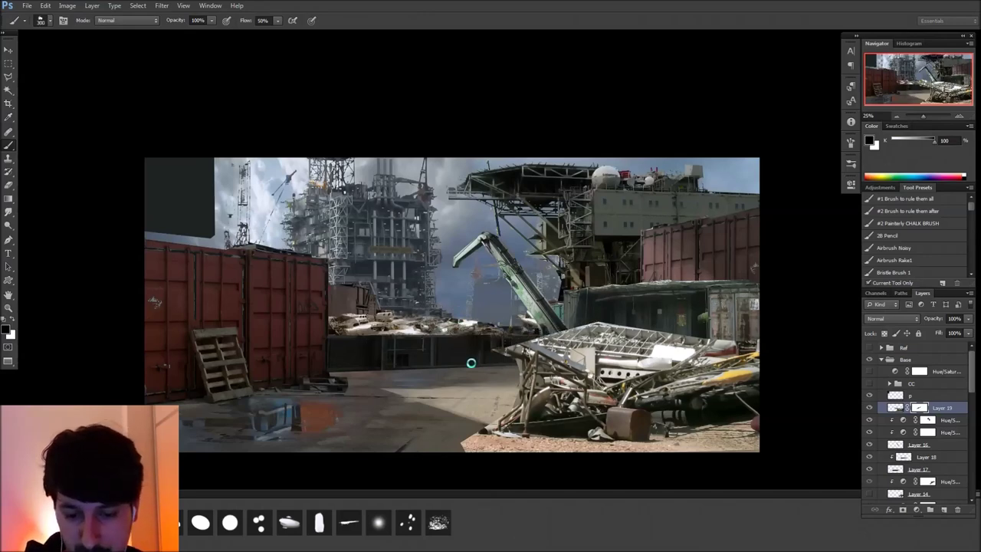
pyautogui.moveTo(550, 346)
pyautogui.mouseDown()
pyautogui.moveTo(731, 317)
pyautogui.moveTo(549, 347)
pyautogui.moveTo(598, 339)
pyautogui.moveTo(605, 357)
pyautogui.moveTo(612, 350)
pyautogui.moveTo(586, 361)
pyautogui.moveTo(621, 360)
pyautogui.moveTo(682, 335)
pyautogui.moveTo(747, 332)
pyautogui.moveTo(600, 375)
pyautogui.moveTo(700, 345)
pyautogui.moveTo(611, 380)
pyautogui.moveTo(771, 338)
pyautogui.mouseUp()
pyautogui.press('[')
pyautogui.moveTo(477, 464)
pyautogui.mouseDown()
pyautogui.moveTo(452, 446)
pyautogui.moveTo(550, 450)
pyautogui.moveTo(517, 462)
pyautogui.moveTo(771, 446)
pyautogui.moveTo(695, 449)
pyautogui.moveTo(711, 436)
pyautogui.moveTo(743, 440)
pyautogui.moveTo(731, 452)
pyautogui.moveTo(519, 471)
pyautogui.moveTo(540, 467)
pyautogui.moveTo(482, 463)
pyautogui.moveTo(545, 460)
pyautogui.moveTo(489, 448)
pyautogui.moveTo(515, 443)
pyautogui.moveTo(460, 440)
pyautogui.mouseUp()
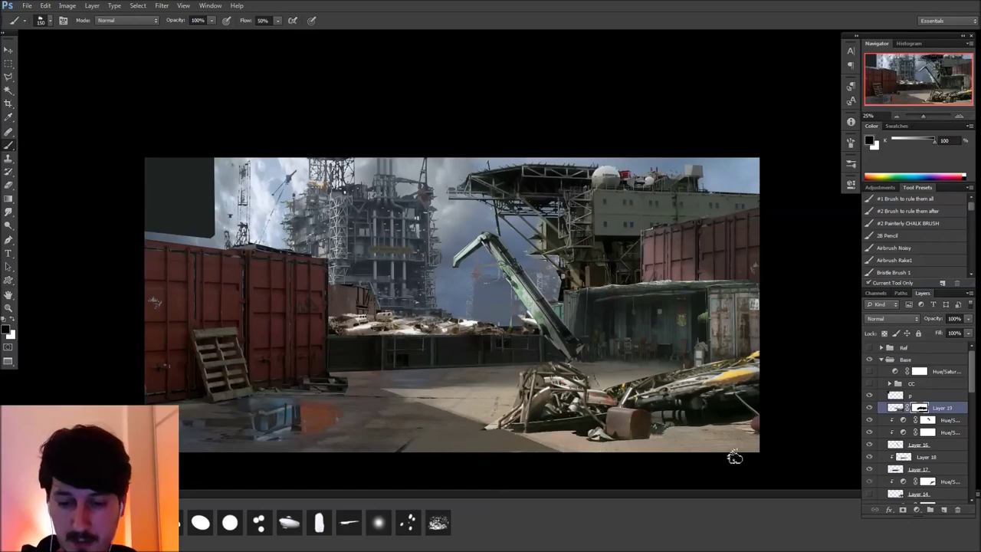
# Shift the masked wreckage down and toward the left in the foreground and paint its left pile lower on the mask
pyautogui.press('v')
pyautogui.moveTo(742, 397)
pyautogui.mouseDown()
pyautogui.moveTo(741, 430)
pyautogui.moveTo(686, 419)
pyautogui.mouseUp()
pyautogui.moveTo(781, 434)
pyautogui.mouseDown()
pyautogui.moveTo(730, 428)
pyautogui.moveTo(764, 436)
pyautogui.mouseUp()
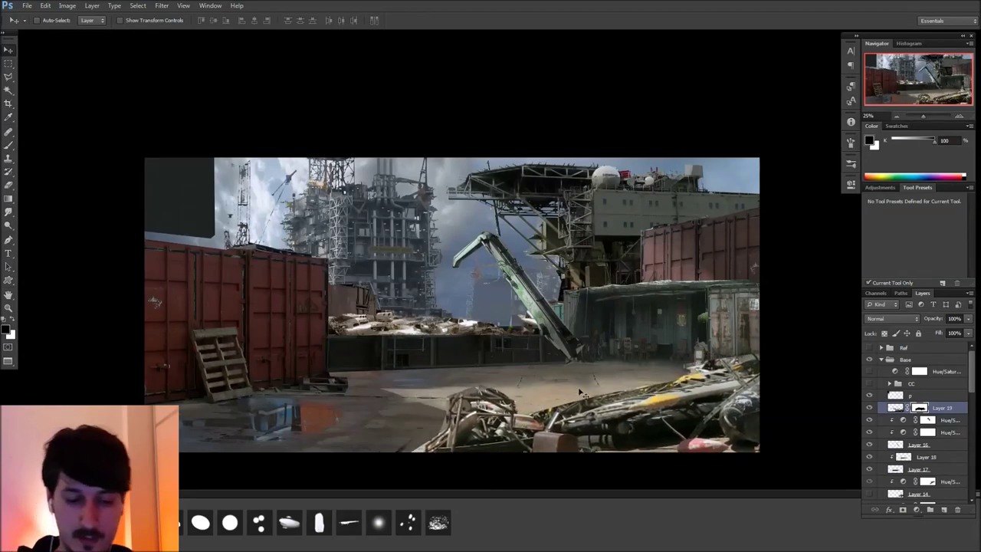
pyautogui.press('b')
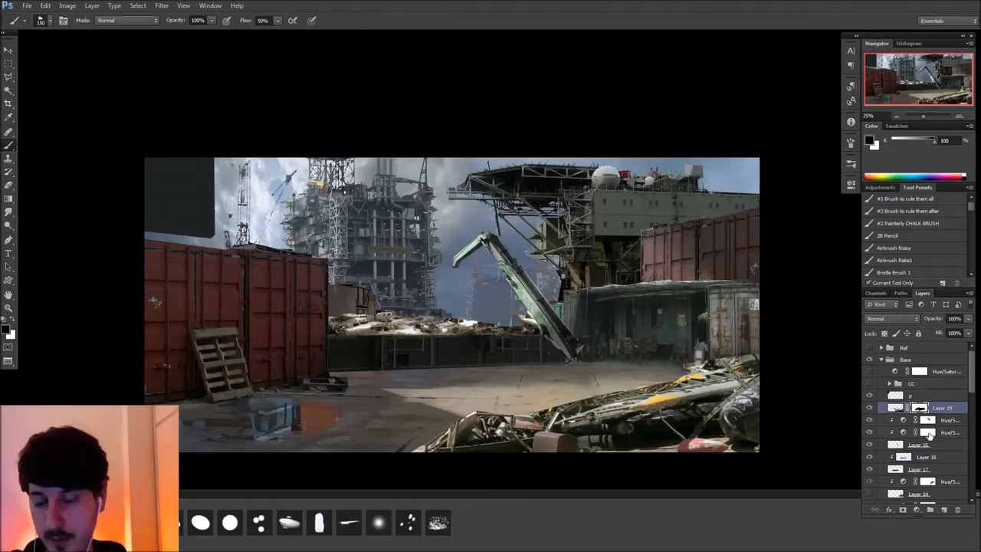
# Darken the wreckage with a clipped Hue/Saturation adjustment layer at Lightness -41
pyautogui.click(916, 510)
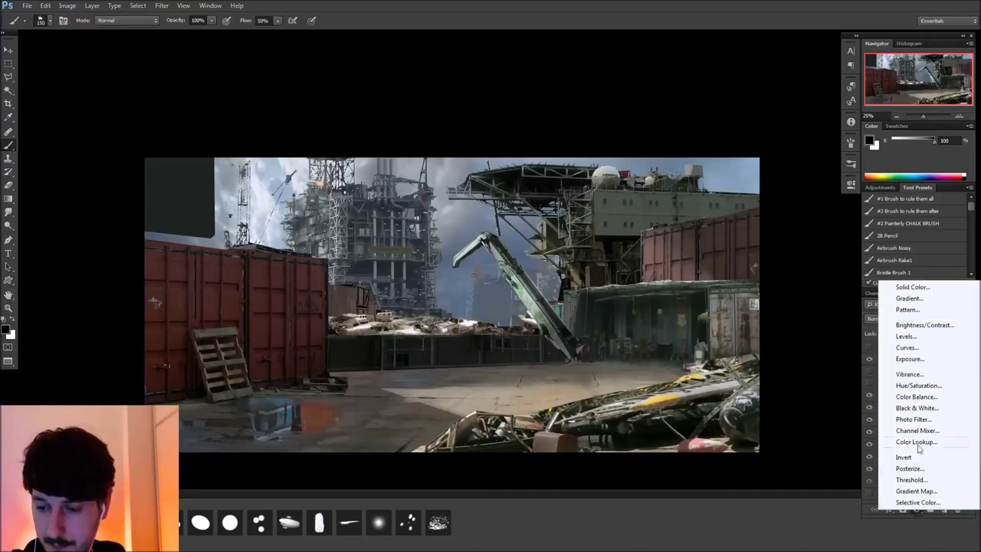
pyautogui.click(918, 385)
pyautogui.hotkey('ctrl', 'alt', 'g')
pyautogui.moveTo(736, 292)
pyautogui.mouseDown()
pyautogui.moveTo(726, 292)
pyautogui.moveTo(740, 296)
pyautogui.mouseUp()
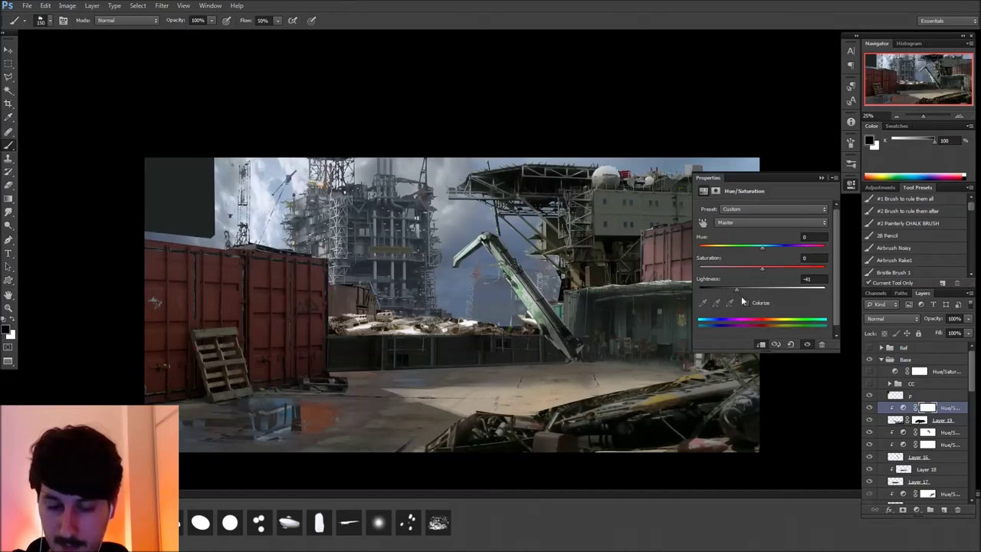
pyautogui.click(850, 185)
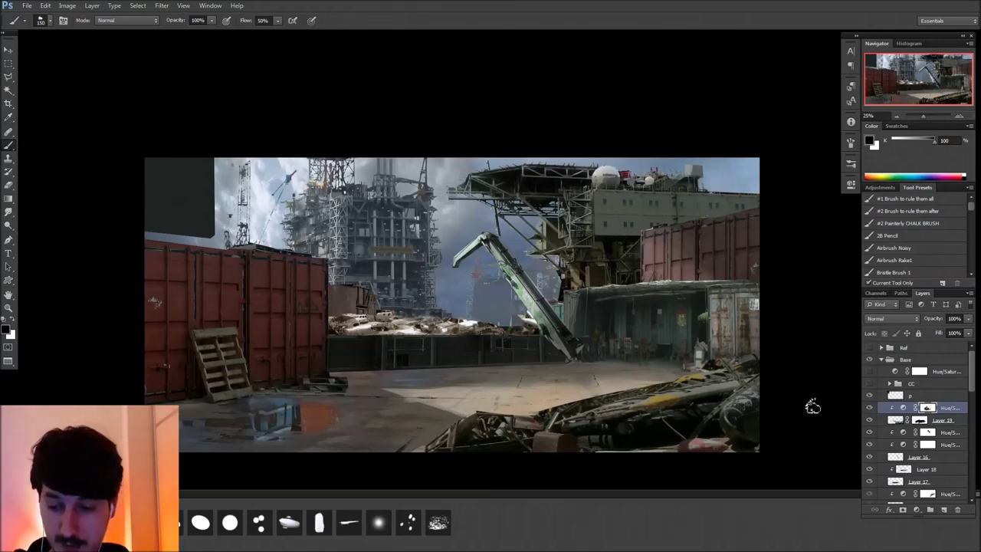
# Select the second red container from the left with the Polygonal Lasso and duplicate it to a new layer
pyautogui.press('v')
pyautogui.keyDown('ctrl'); pyautogui.click(355, 351); pyautogui.keyUp('ctrl')
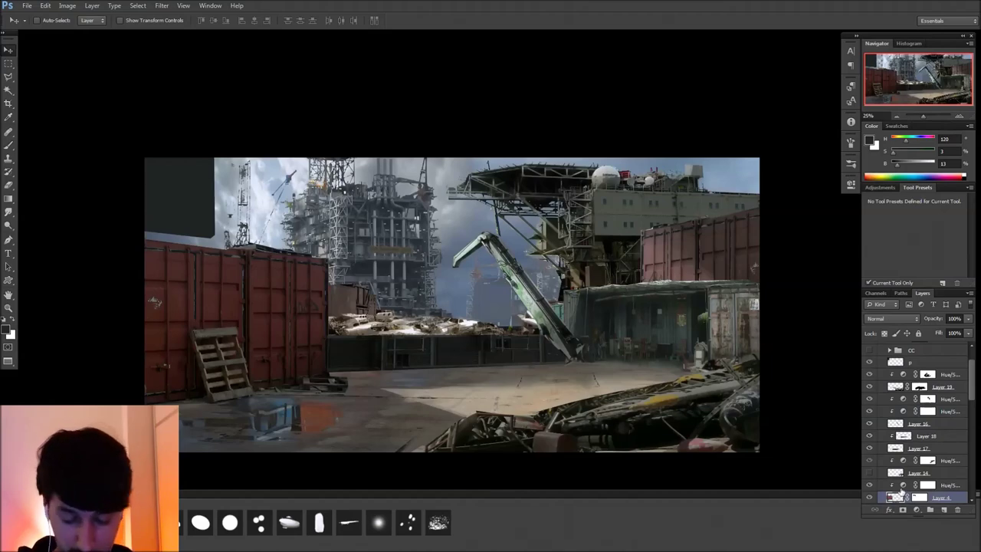
pyautogui.press('l')
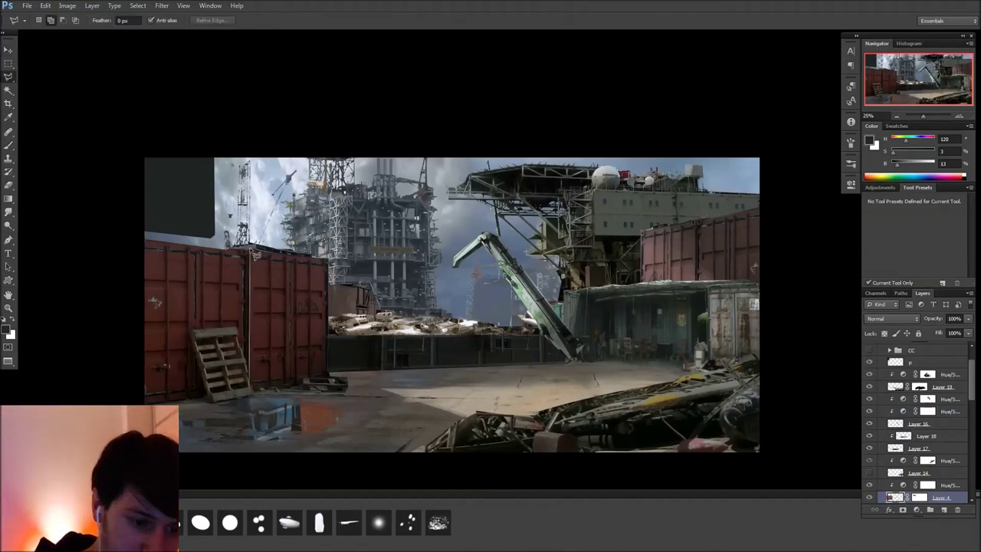
pyautogui.click(330, 258)
pyautogui.click(330, 377)
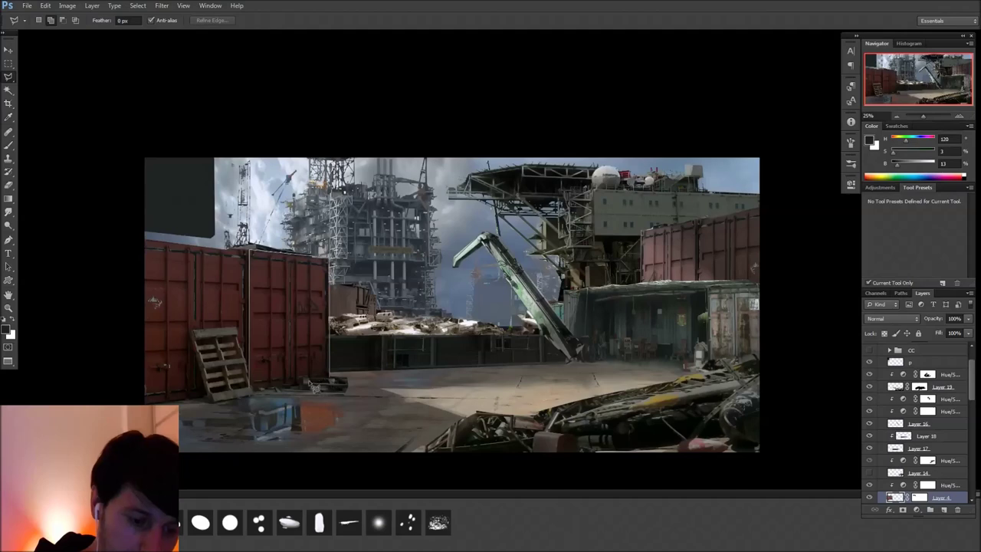
pyautogui.doubleClick(259, 396)
pyautogui.hotkey('ctrl', 'j')
# Move the duplicated container over the leftmost one and scale it to about 145% width and 121% height
pyautogui.press('v')
pyautogui.moveTo(297, 372); pyautogui.dragTo(185, 382)
pyautogui.hotkey('ctrl', 't')
pyautogui.moveTo(226, 334); pyautogui.dragTo(263, 334)
pyautogui.moveTo(196, 271); pyautogui.dragTo(205, 251)
pyautogui.moveTo(196, 413); pyautogui.dragTo(197, 422)
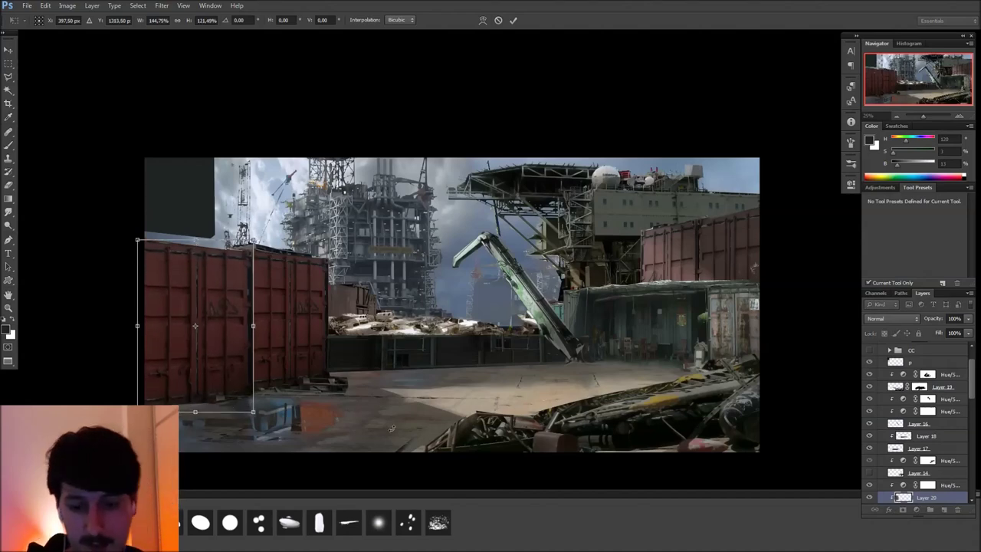
pyautogui.press('Return')
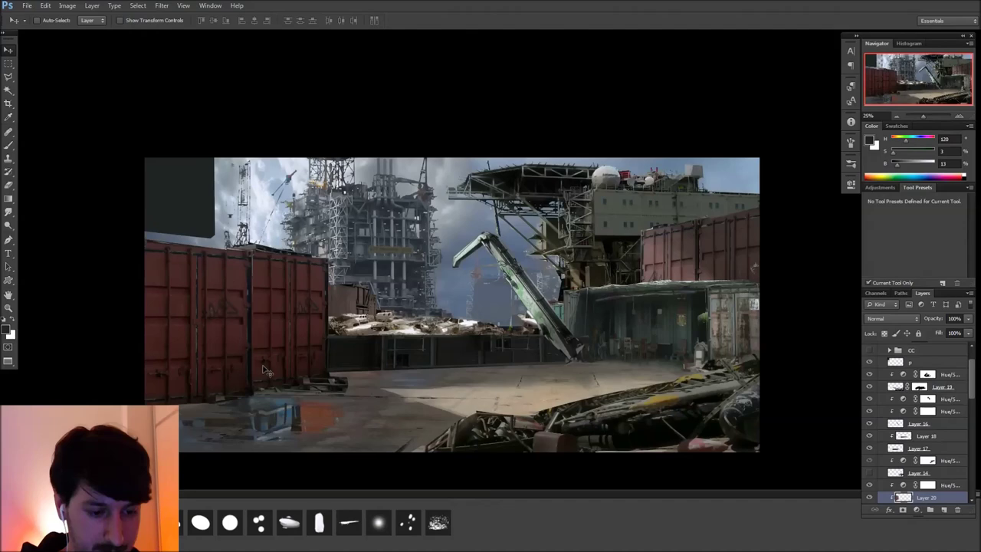
# Distort the duplicated container's corners to fit the perspective of the container row
pyautogui.hotkey('ctrl', 't')
pyautogui.rightClick(236, 344)
pyautogui.click(271, 401)
pyautogui.moveTo(255, 411); pyautogui.dragTo(252, 407)
pyautogui.moveTo(137, 240); pyautogui.dragTo(137, 234)
pyautogui.press('Return')
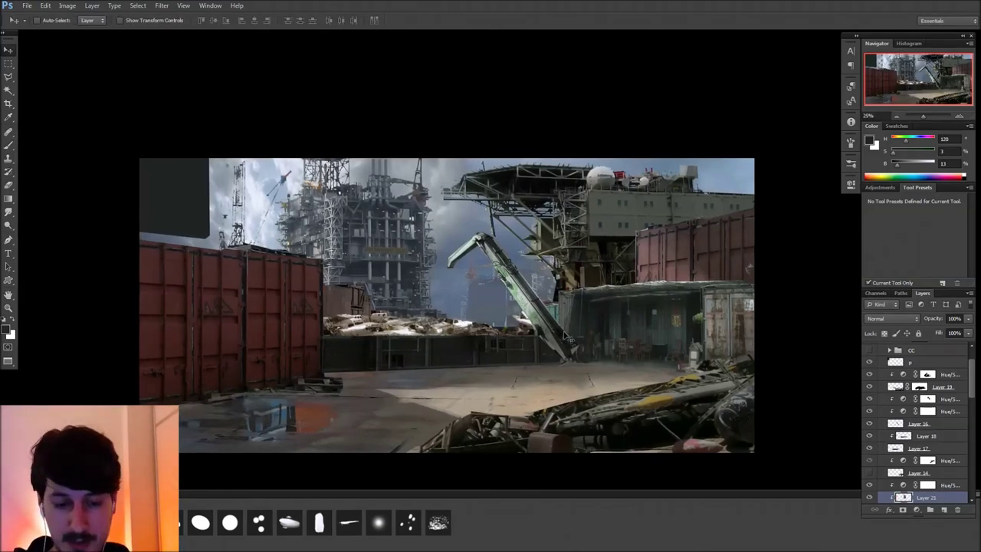
# Paste a copy of the red container, raise its layer above "p" and place it over the ground in mid-scene
pyautogui.click(940, 484)
pyautogui.hotkey('ctrl', 'v')
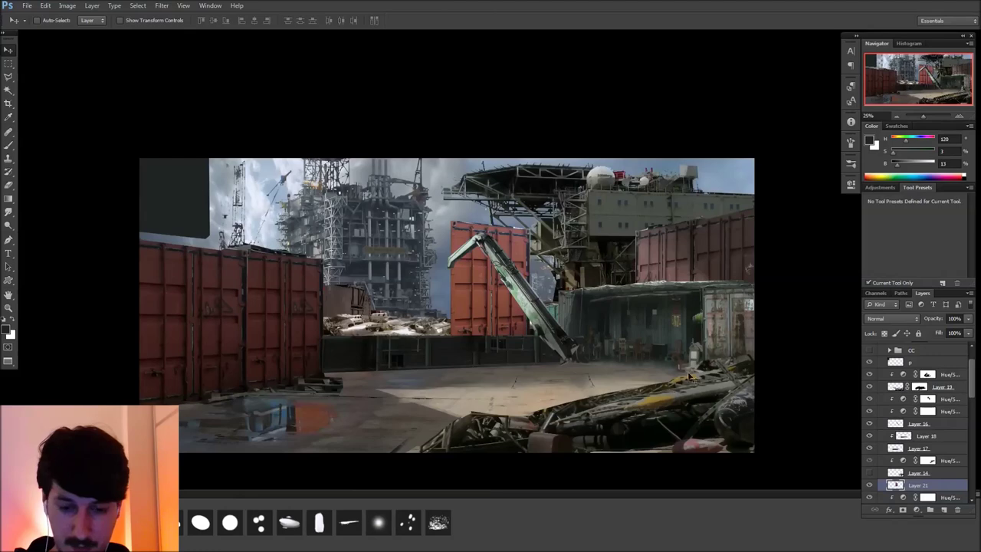
pyautogui.moveTo(514, 312); pyautogui.dragTo(501, 347)
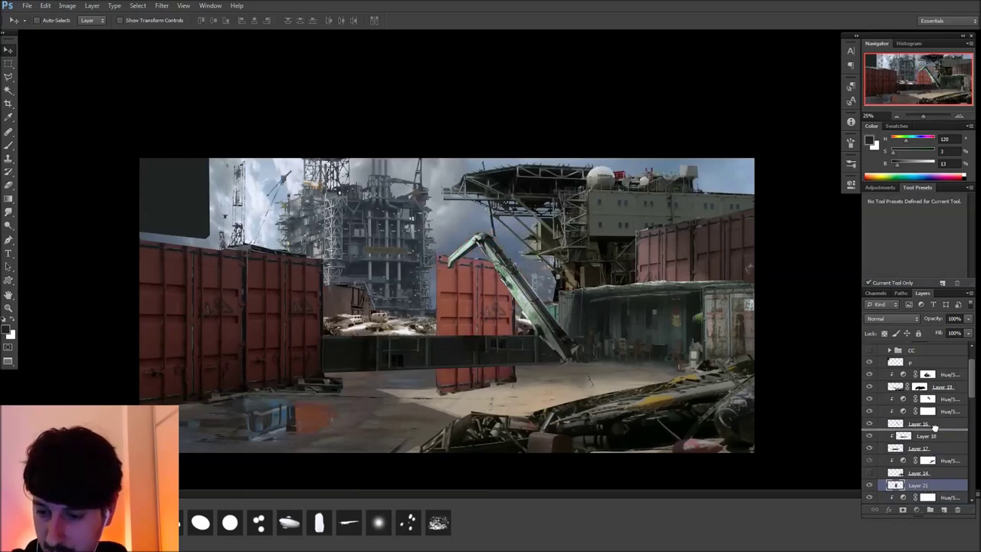
pyautogui.moveTo(921, 351); pyautogui.dragTo(919, 356)
pyautogui.moveTo(482, 283); pyautogui.dragTo(418, 347)
# Distort the pasted container into a flat metal plate on the ground and position it in front of the crane arm
pyautogui.hotkey('ctrl', 't')
pyautogui.rightClick(425, 323)
pyautogui.click(467, 362)
pyautogui.moveTo(420, 419); pyautogui.dragTo(473, 416)
pyautogui.moveTo(485, 381); pyautogui.dragTo(472, 382)
pyautogui.moveTo(380, 354); pyautogui.dragTo(387, 354)
pyautogui.moveTo(409, 413); pyautogui.dragTo(393, 411)
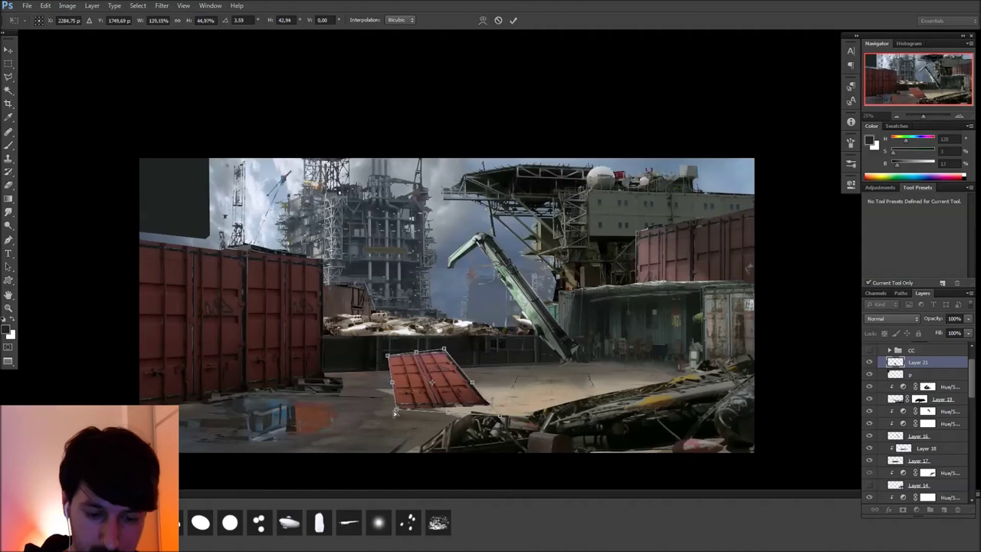
pyautogui.moveTo(446, 350); pyautogui.dragTo(445, 357)
pyautogui.moveTo(446, 413); pyautogui.dragTo(518, 410)
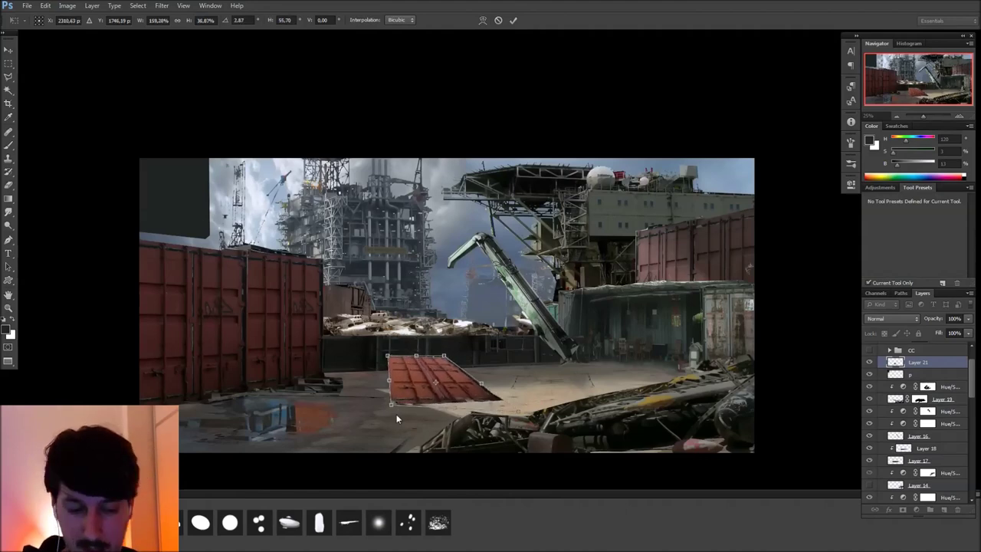
pyautogui.moveTo(442, 391); pyautogui.dragTo(498, 393)
pyautogui.press('Return')
# Strongly desaturate the metal ground plate with Hue/Saturation and nudge it slightly down and left
pyautogui.hotkey('ctrl', 'u')
pyautogui.moveTo(773, 241); pyautogui.dragTo(738, 250)
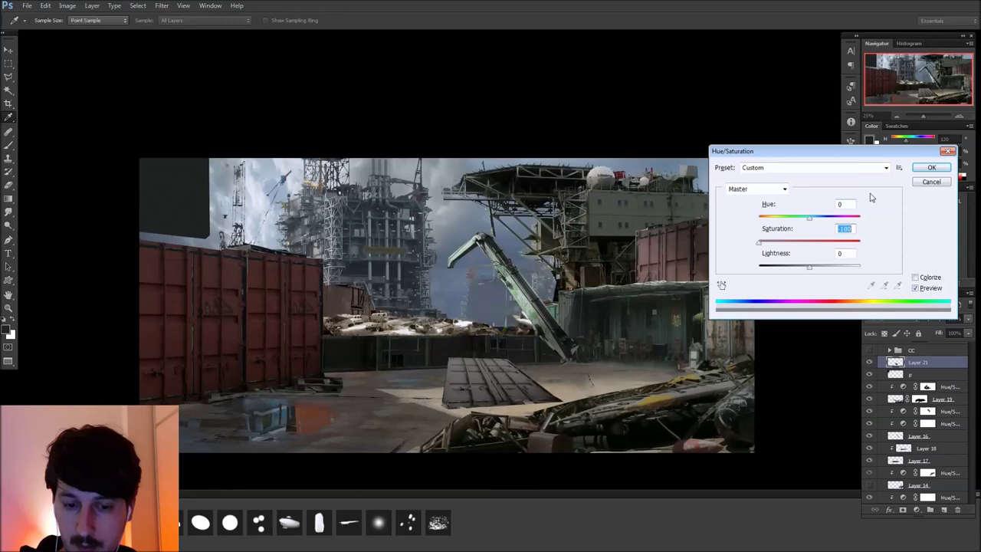
pyautogui.moveTo(758, 242); pyautogui.dragTo(772, 243)
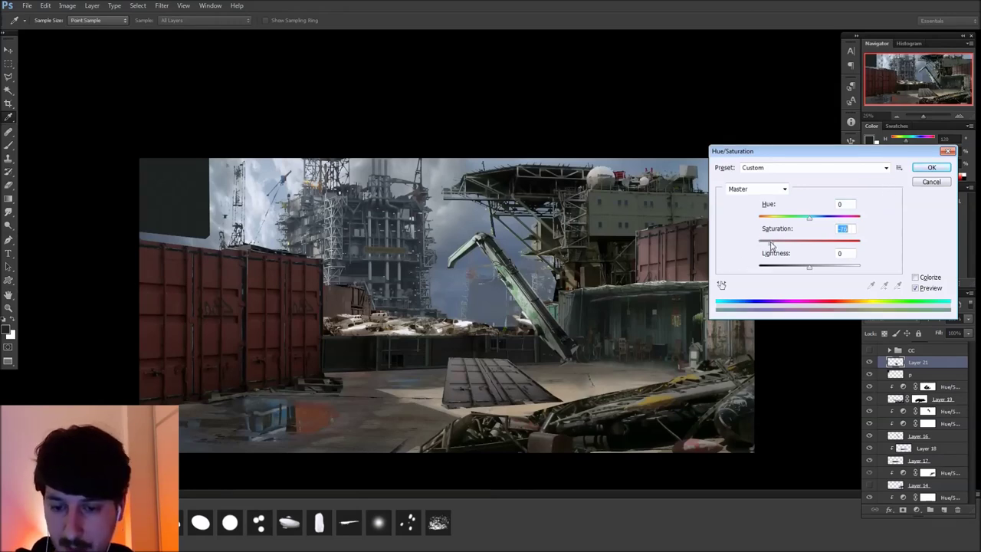
pyautogui.press('Return')
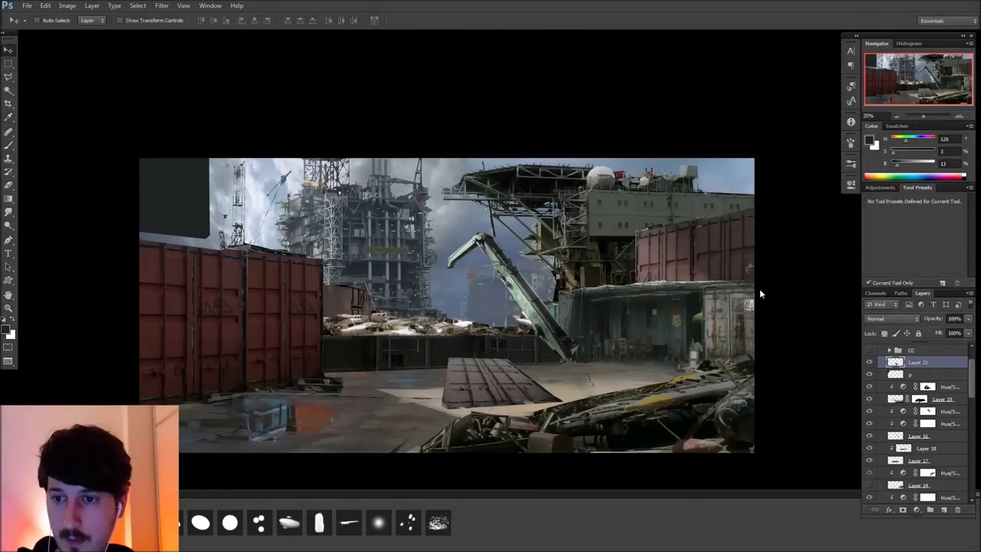
pyautogui.moveTo(533, 382); pyautogui.dragTo(529, 384)
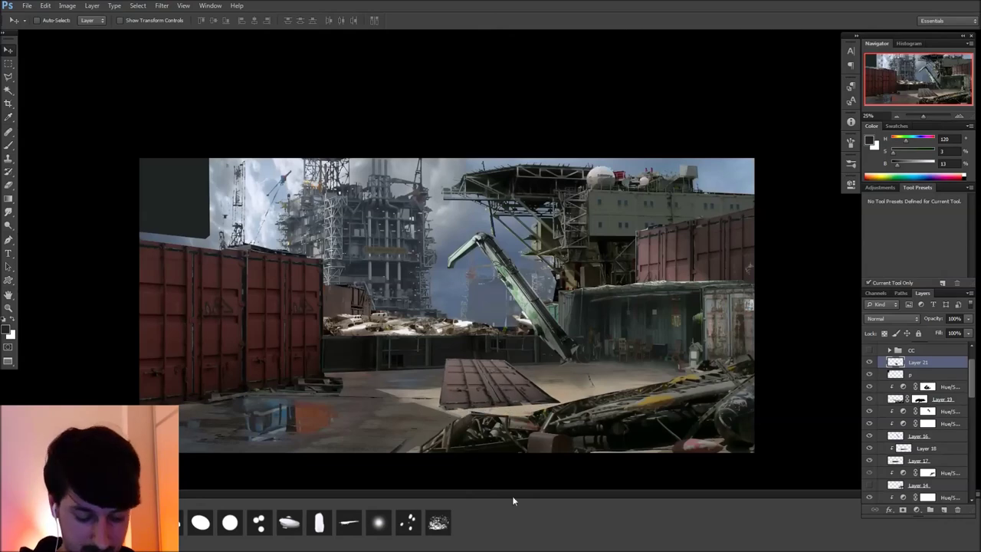
# Paste another copy of the red container, move it to the lower-left foreground and flip it horizontally
pyautogui.hotkey('ctrl', 'v')
pyautogui.moveTo(492, 291); pyautogui.dragTo(309, 400)
pyautogui.hotkey('ctrl', 't')
pyautogui.hotkey('ctrl', 'shift', 'h')
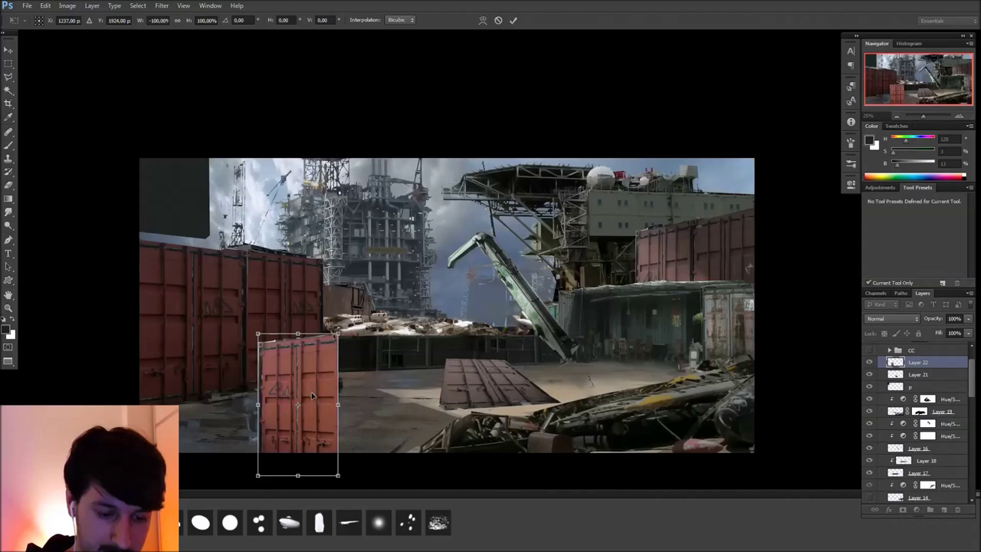
# Distort the flipped container into a wide flat plate across the foreground ground, extending past the canvas's lower edge
pyautogui.rightClick(298, 209)
pyautogui.click(341, 263)
pyautogui.moveTo(294, 335); pyautogui.dragTo(474, 397)
pyautogui.moveTo(335, 477); pyautogui.dragTo(437, 476)
pyautogui.moveTo(476, 435); pyautogui.dragTo(529, 444)
pyautogui.moveTo(569, 407); pyautogui.dragTo(562, 407)
pyautogui.moveTo(459, 446); pyautogui.dragTo(594, 381)
pyautogui.moveTo(506, 419); pyautogui.dragTo(353, 442)
pyautogui.moveTo(238, 440); pyautogui.dragTo(136, 414)
pyautogui.moveTo(477, 444); pyautogui.dragTo(480, 445)
pyautogui.moveTo(696, 339); pyautogui.dragTo(698, 331)
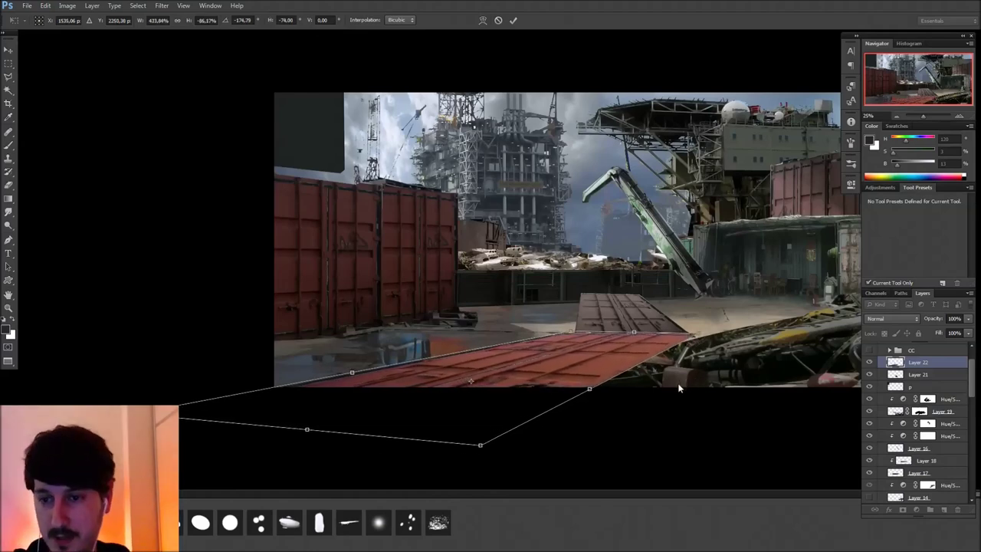
# Fine-tune the foreground plate's far edge and corners so it joins the near edge of the rear plate
pyautogui.moveTo(633, 331); pyautogui.dragTo(631, 323)
pyautogui.moveTo(567, 320); pyautogui.dragTo(578, 319)
pyautogui.moveTo(694, 322); pyautogui.dragTo(675, 320)
pyautogui.moveTo(617, 348); pyautogui.dragTo(618, 364)
pyautogui.moveTo(680, 337); pyautogui.dragTo(690, 338)
pyautogui.moveTo(578, 336); pyautogui.dragTo(571, 331)
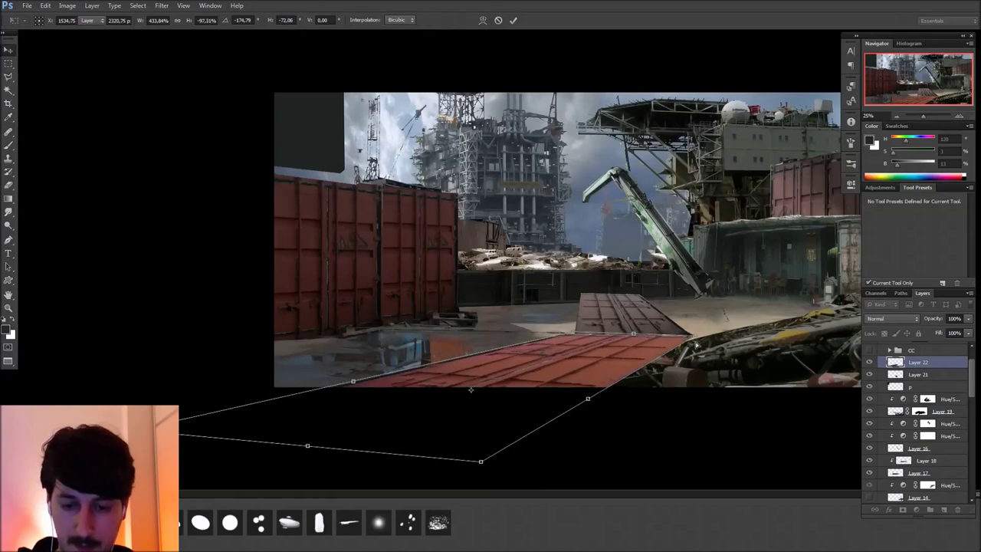
pyautogui.press('Return')
# Desaturate and darken the red foreground plate with Hue/Saturation
pyautogui.hotkey('ctrl', 'u')
pyautogui.moveTo(809, 242); pyautogui.dragTo(787, 270)
pyautogui.click(770, 242)
pyautogui.click(929, 168)
# Distort the rear ground plate by lowering its far edge to flatten its perspective
pyautogui.keyDown('ctrl'); pyautogui.click(626, 316); pyautogui.keyUp('ctrl')
pyautogui.hotkey('ctrl', 't')
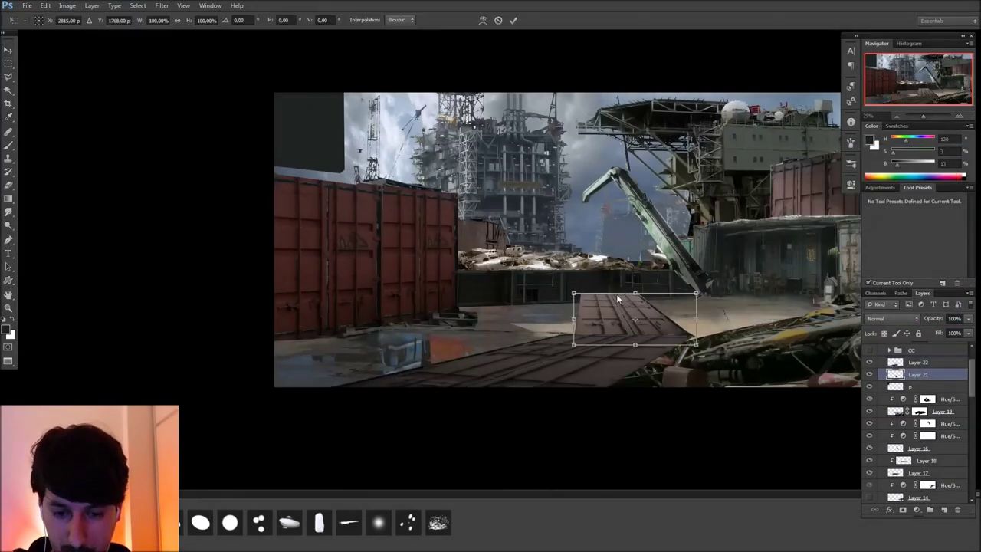
pyautogui.rightClick(613, 303)
pyautogui.click(646, 360)
pyautogui.moveTo(634, 294); pyautogui.dragTo(632, 300)
pyautogui.press('Return')
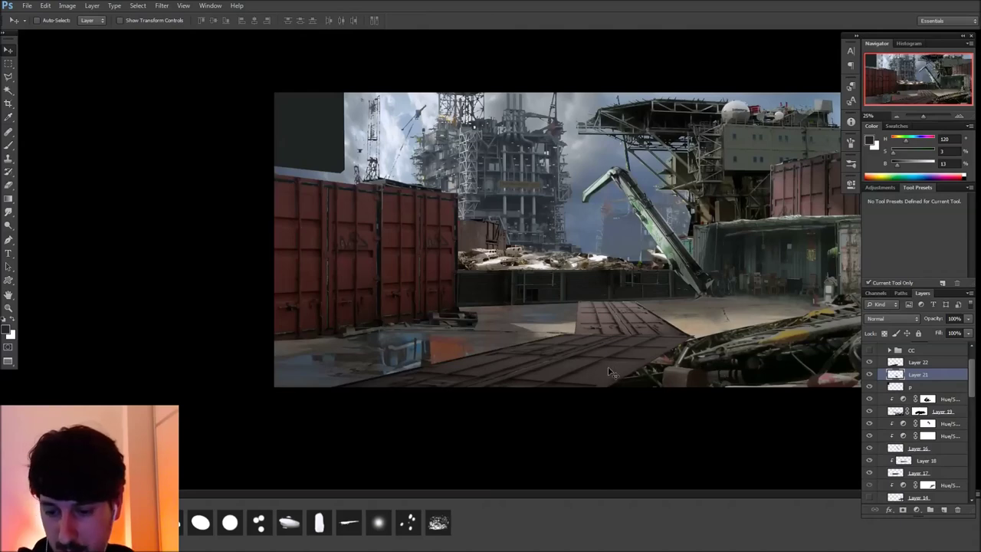
# Mask the foreground plate to uncover the wreckage beside it, and merge it with the rear plate's layer
pyautogui.keyDown('ctrl'); pyautogui.click(611, 371); pyautogui.keyUp('ctrl')
pyautogui.click(901, 510)
pyautogui.press('b')
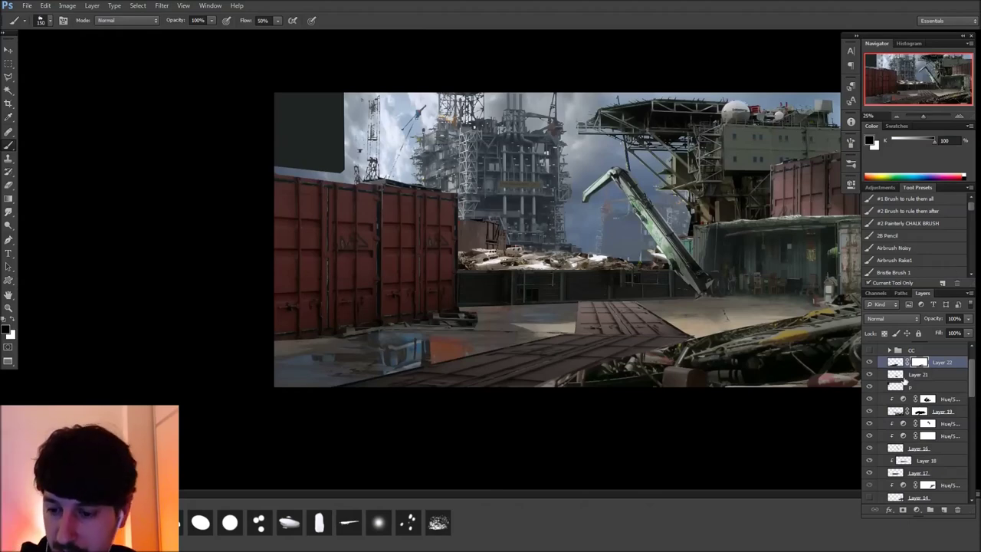
pyautogui.hotkey('ctrl', 'e')
pyautogui.moveTo(738, 411); pyautogui.dragTo(730, 416)
pyautogui.click(927, 510)
pyautogui.click(919, 506)
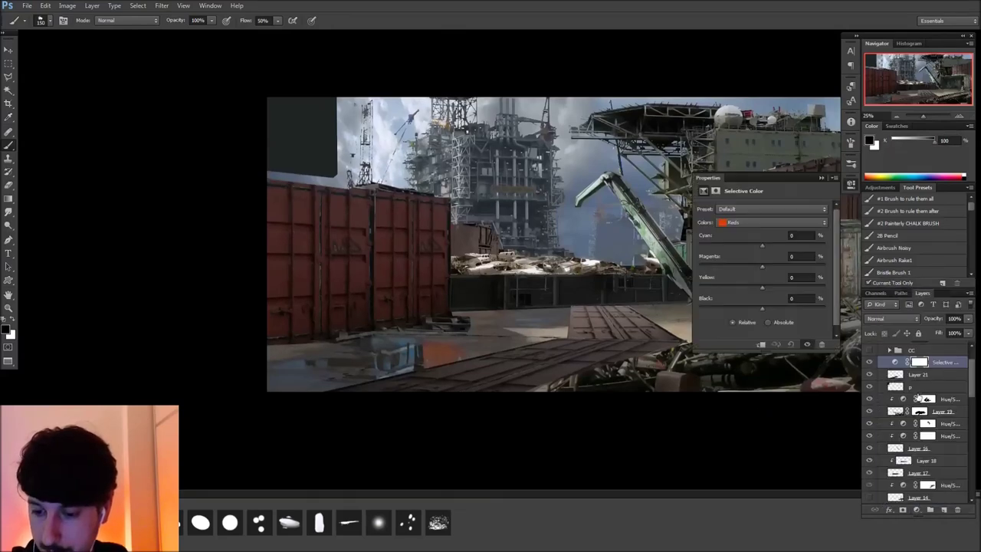
pyautogui.hotkey('ctrl', 'z')
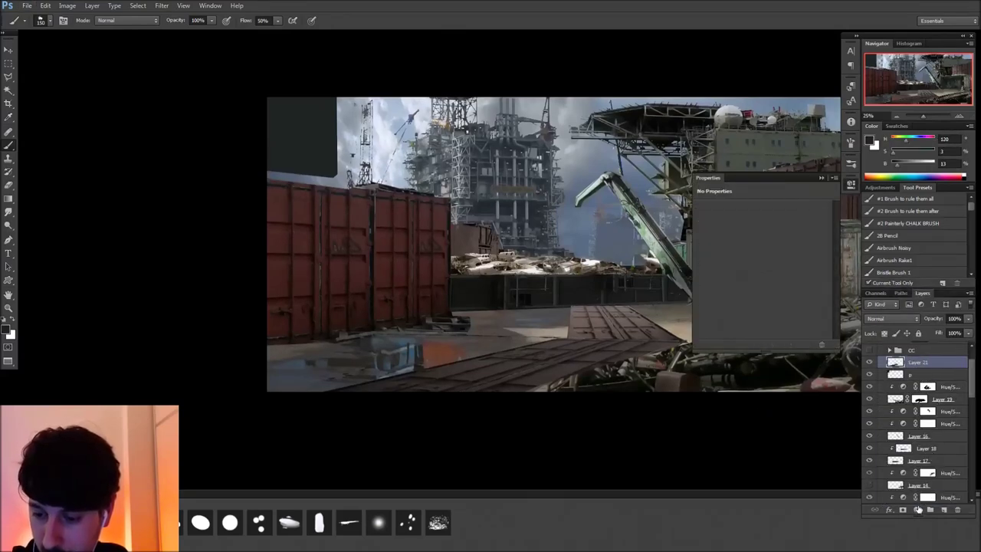
# Darken the ground plates with a clipped Hue/Saturation adjustment, limit it to their far end with a gradient mask, and reselect the plates' layer
pyautogui.click(917, 509)
pyautogui.click(917, 384)
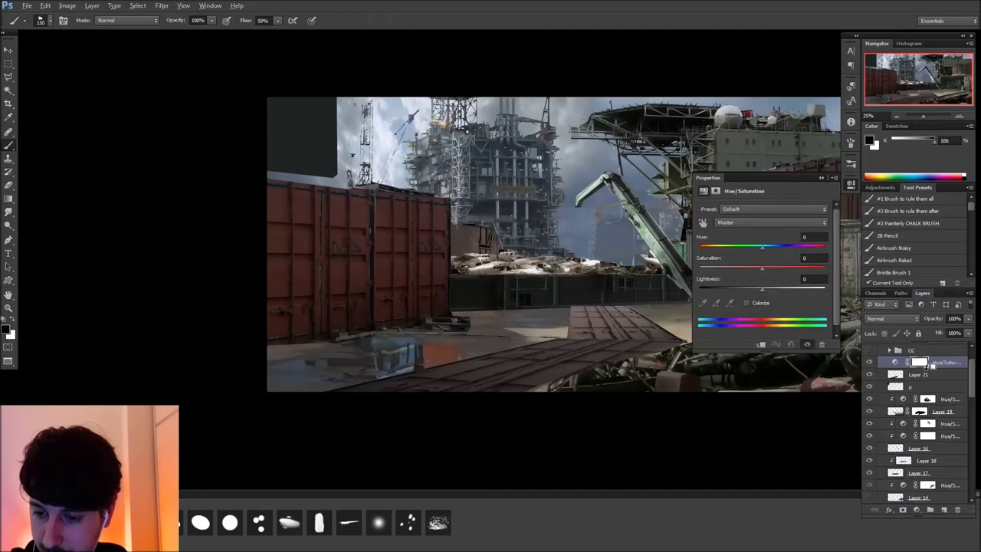
pyautogui.moveTo(743, 295); pyautogui.dragTo(738, 289)
pyautogui.click(849, 190)
pyautogui.press('g')
pyautogui.moveTo(610, 339); pyautogui.dragTo(612, 313)
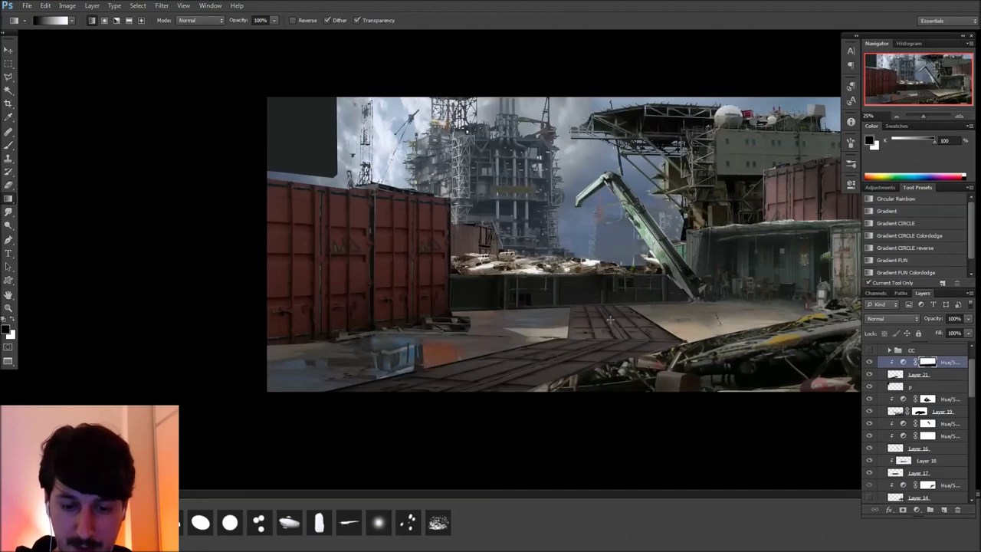
pyautogui.click(941, 375)
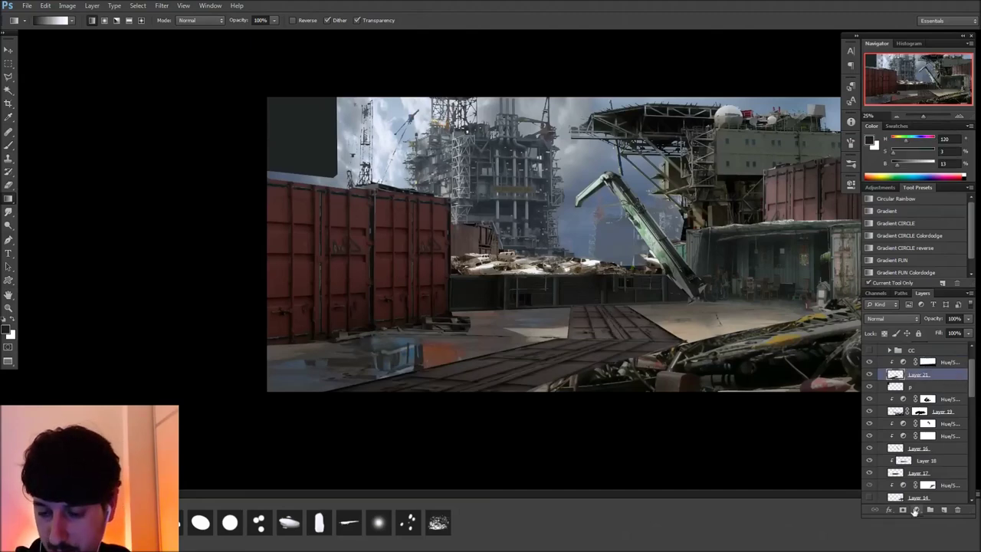
pyautogui.click(916, 509)
pyautogui.click(916, 396)
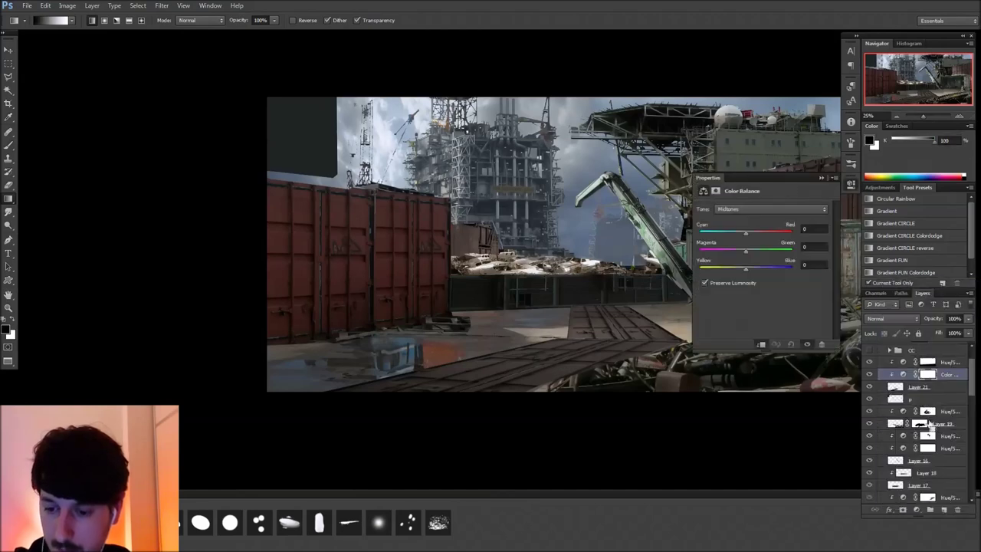
pyautogui.hotkey('ctrl', 'z')
pyautogui.click(916, 509)
pyautogui.click(917, 501)
pyautogui.hotkey('ctrl', 'z')
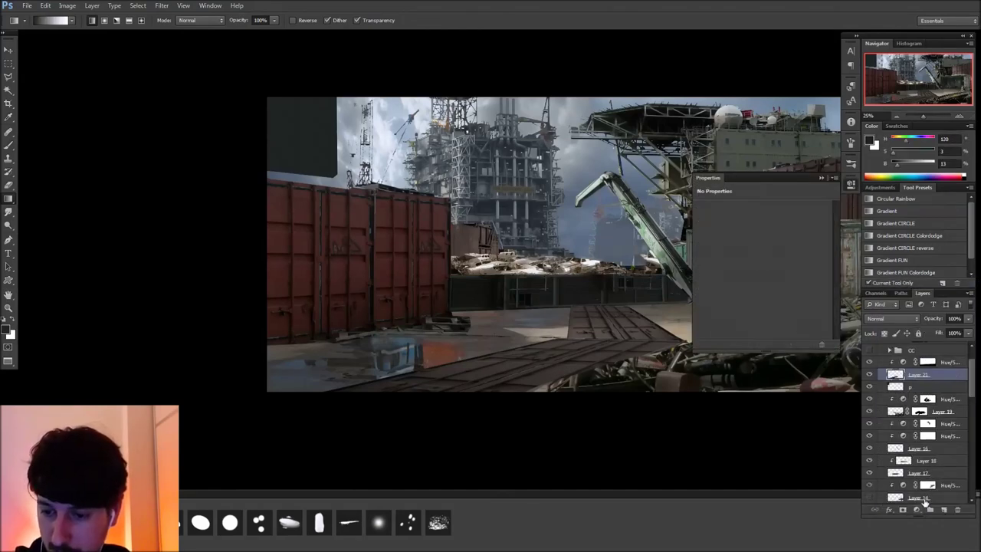
# Add a clipped Brightness/Contrast adjustment to the ground plates, raising the brightness and lowering the contrast
pyautogui.click(916, 509)
pyautogui.click(925, 327)
pyautogui.moveTo(789, 233)
pyautogui.mouseDown()
pyautogui.moveTo(820, 229)
pyautogui.moveTo(804, 230)
pyautogui.mouseUp()
pyautogui.moveTo(763, 256); pyautogui.dragTo(742, 258)
pyautogui.click(851, 184)
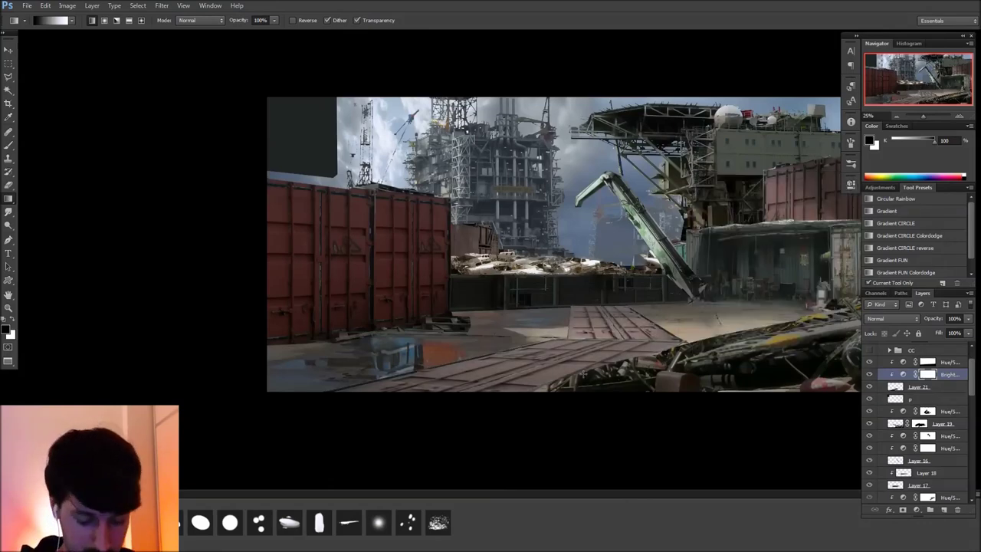
# Invert the Brightness/Contrast mask and paint the lightening back onto the middle of the plates with soft strokes
pyautogui.press('b')
pyautogui.hotkey('ctrl', 'i')
pyautogui.press('x')
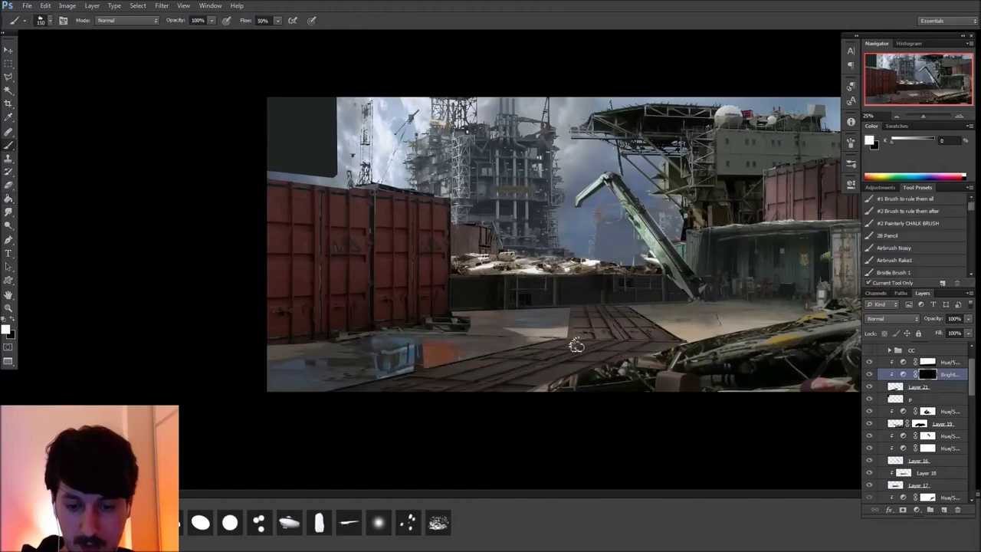
pyautogui.moveTo(609, 340)
pyautogui.mouseDown()
pyautogui.moveTo(570, 335)
pyautogui.moveTo(702, 356)
pyautogui.moveTo(560, 346)
pyautogui.moveTo(703, 367)
pyautogui.moveTo(543, 342)
pyautogui.moveTo(588, 367)
pyautogui.moveTo(646, 377)
pyautogui.moveTo(592, 338)
pyautogui.moveTo(723, 339)
pyautogui.moveTo(566, 328)
pyautogui.mouseUp()
pyautogui.press('r')
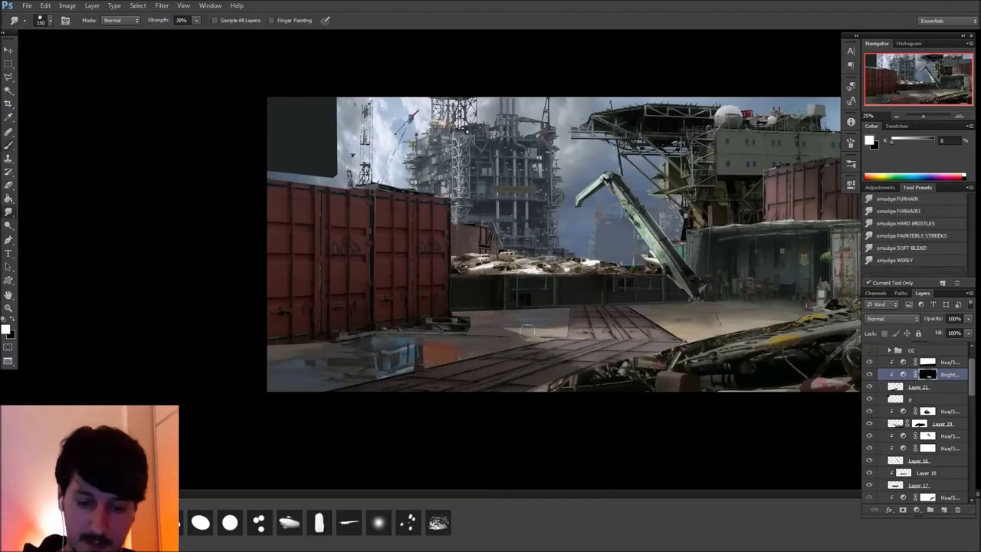
pyautogui.moveTo(720, 425); pyautogui.dragTo(703, 417)
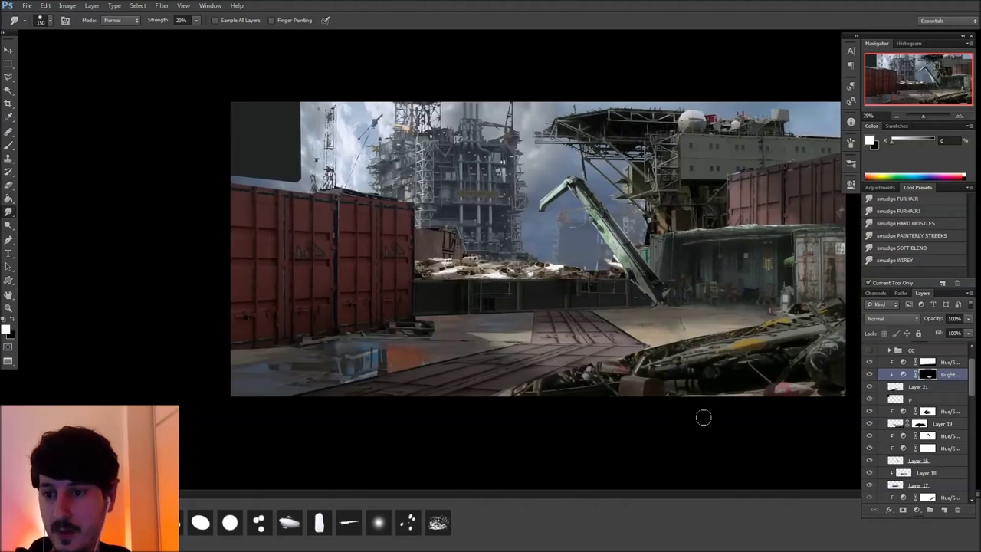
# Show and expand the CC colour-correction group, and lower the opacity of its uppermost Color Balance layer to 64%
pyautogui.click(869, 350)
pyautogui.moveTo(713, 416); pyautogui.dragTo(705, 435)
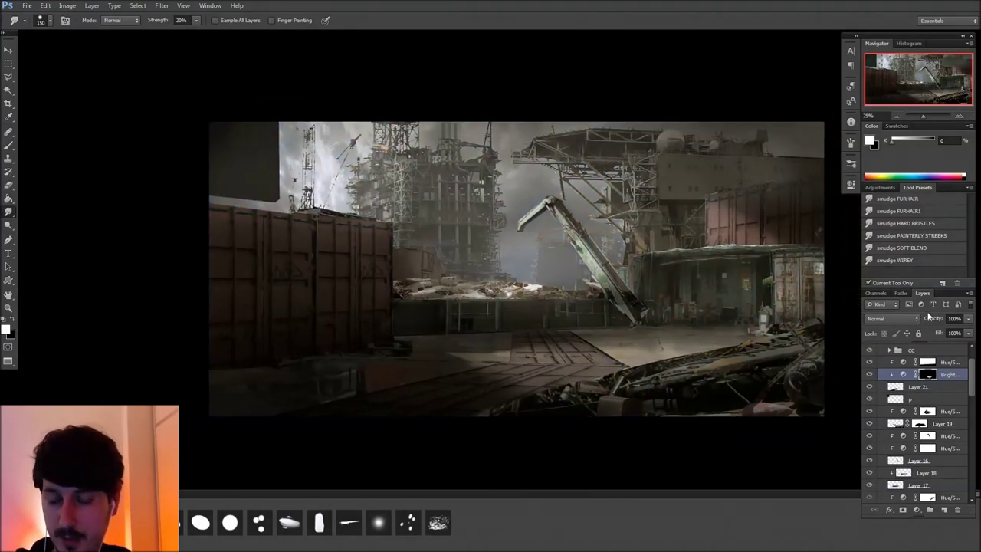
pyautogui.click(889, 350)
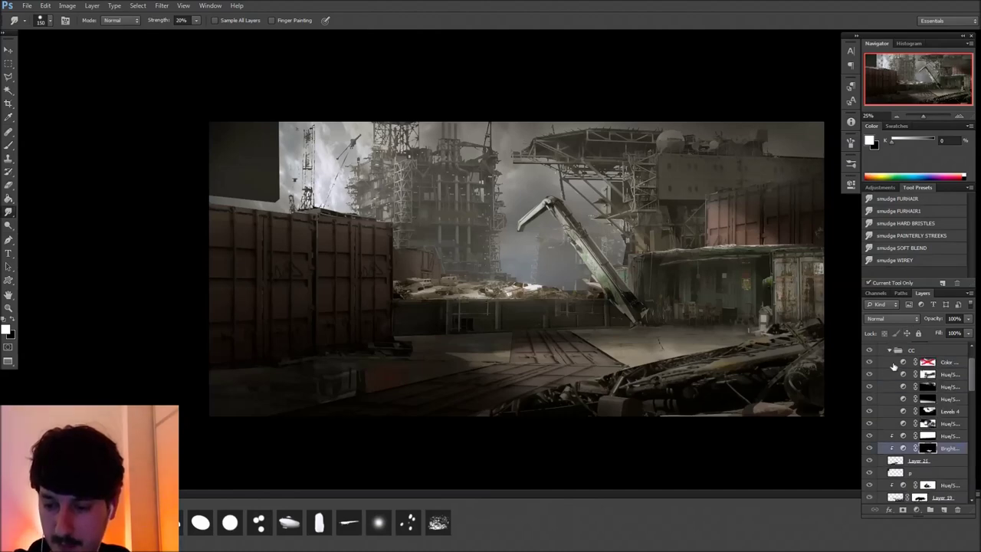
pyautogui.click(953, 361)
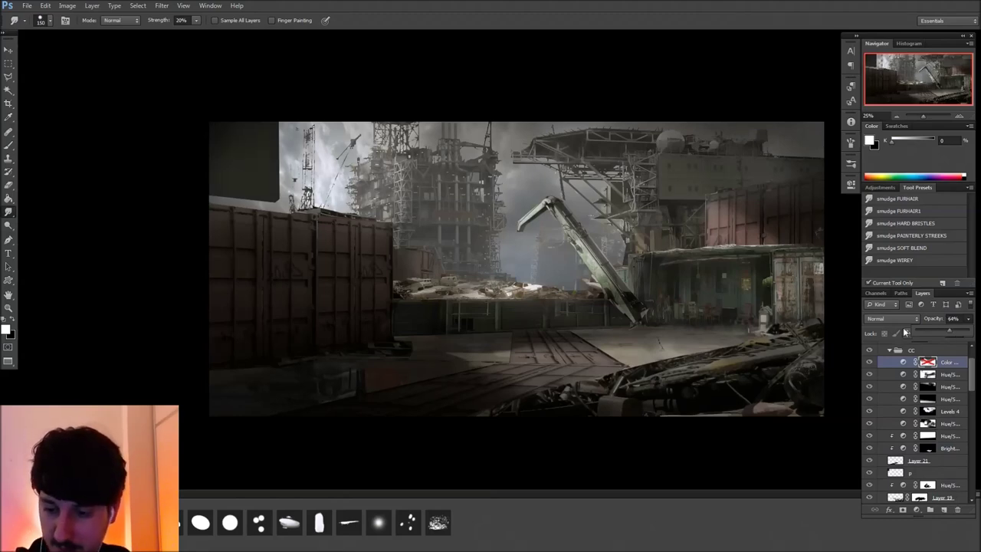
# Compare the image with and without the Levels 4 adjustment, and retouch its mask along the fence below the rubble
pyautogui.click(928, 411)
pyautogui.click(869, 412)
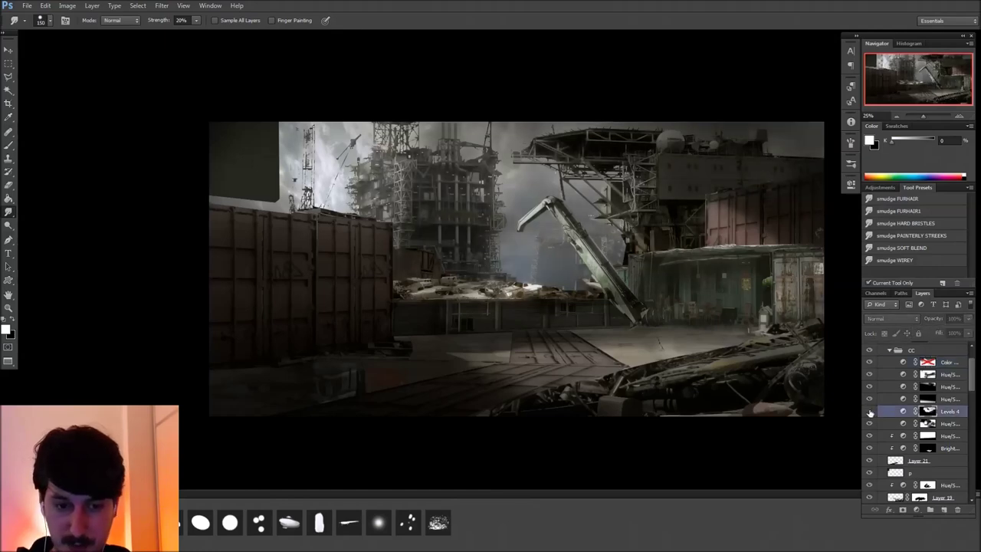
pyautogui.click(869, 411)
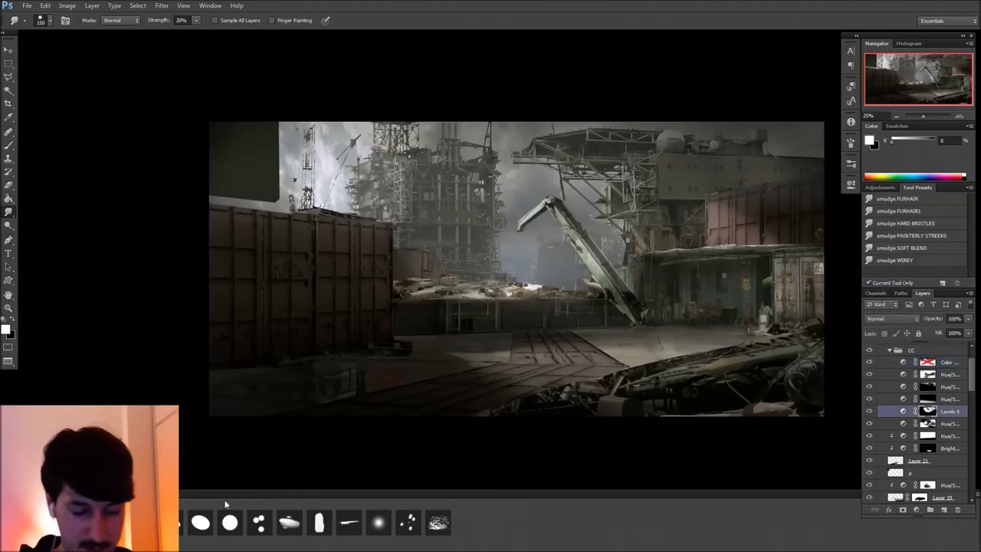
pyautogui.press('b')
pyautogui.moveTo(477, 329)
pyautogui.mouseDown()
pyautogui.moveTo(562, 317)
pyautogui.moveTo(473, 318)
pyautogui.moveTo(527, 313)
pyautogui.mouseUp()
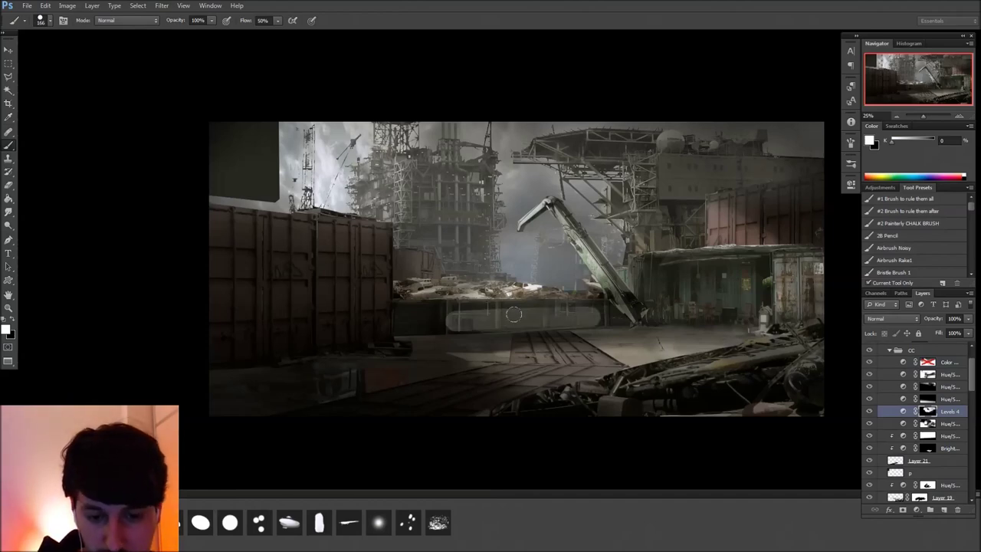
pyautogui.press('x')
pyautogui.moveTo(459, 323)
pyautogui.mouseDown()
pyautogui.moveTo(600, 321)
pyautogui.moveTo(601, 306)
pyautogui.mouseUp()
pyautogui.moveTo(533, 304)
pyautogui.mouseDown()
pyautogui.moveTo(488, 306)
pyautogui.moveTo(596, 306)
pyautogui.mouseUp()
pyautogui.press('x')
pyautogui.moveTo(424, 304); pyautogui.dragTo(635, 301)
pyautogui.press('x')
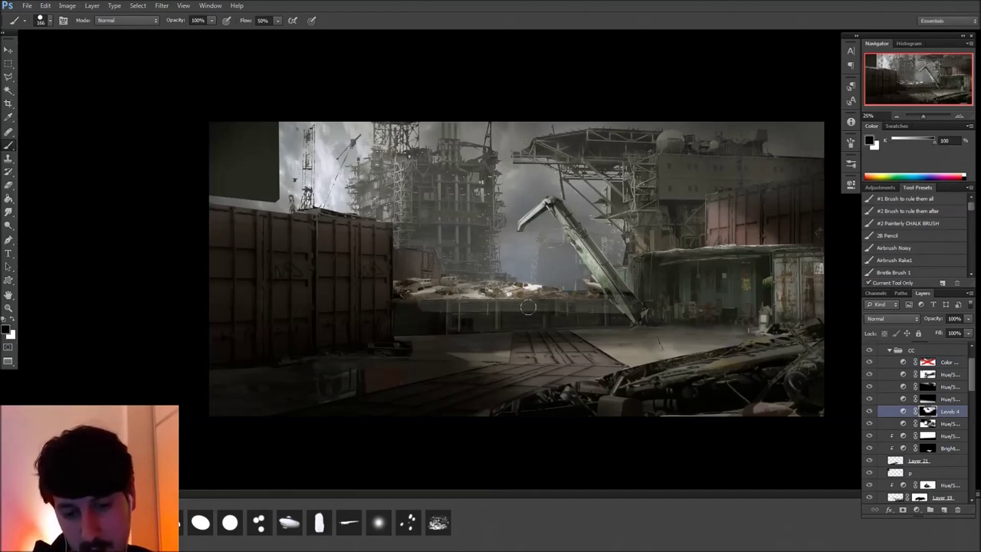
pyautogui.moveTo(473, 307); pyautogui.dragTo(629, 297)
# Retouch the Levels 4 mask over the platform building and the stacked red containers, alternating white and black
pyautogui.press('x')
pyautogui.moveTo(665, 201)
pyautogui.mouseDown()
pyautogui.moveTo(666, 164)
pyautogui.moveTo(682, 215)
pyautogui.moveTo(700, 170)
pyautogui.moveTo(806, 155)
pyautogui.mouseUp()
pyautogui.press('x')
pyautogui.moveTo(710, 203)
pyautogui.mouseDown()
pyautogui.moveTo(834, 180)
pyautogui.moveTo(732, 187)
pyautogui.moveTo(806, 177)
pyautogui.moveTo(710, 215)
pyautogui.moveTo(742, 213)
pyautogui.moveTo(732, 187)
pyautogui.moveTo(750, 220)
pyautogui.moveTo(732, 228)
pyautogui.moveTo(727, 201)
pyautogui.moveTo(747, 233)
pyautogui.moveTo(734, 202)
pyautogui.moveTo(717, 230)
pyautogui.moveTo(735, 197)
pyautogui.moveTo(754, 233)
pyautogui.moveTo(789, 224)
pyautogui.mouseUp()
pyautogui.press('x')
pyautogui.press('x')
pyautogui.press('x')
pyautogui.press('x')
pyautogui.moveTo(720, 182)
pyautogui.mouseDown()
pyautogui.moveTo(822, 167)
pyautogui.moveTo(791, 181)
pyautogui.moveTo(731, 176)
pyautogui.moveTo(805, 169)
pyautogui.mouseUp()
pyautogui.press('x')
pyautogui.press('x')
# Rework the Levels 4 mask around the base of the distant tower and along the rubble heap
pyautogui.moveTo(449, 238)
pyautogui.mouseDown()
pyautogui.moveTo(478, 255)
pyautogui.moveTo(460, 223)
pyautogui.moveTo(465, 260)
pyautogui.moveTo(480, 246)
pyautogui.moveTo(484, 269)
pyautogui.moveTo(517, 238)
pyautogui.moveTo(507, 264)
pyautogui.moveTo(512, 236)
pyautogui.moveTo(547, 256)
pyautogui.moveTo(556, 275)
pyautogui.moveTo(561, 261)
pyautogui.moveTo(539, 239)
pyautogui.moveTo(557, 275)
pyautogui.moveTo(570, 250)
pyautogui.moveTo(574, 283)
pyautogui.moveTo(546, 251)
pyautogui.moveTo(571, 261)
pyautogui.mouseUp()
pyautogui.press('x')
pyautogui.press('x')
pyautogui.press('x')
pyautogui.press('x')
pyautogui.press('x')
pyautogui.moveTo(515, 299); pyautogui.dragTo(607, 300)
pyautogui.press('x')
# Refine the Levels 4 mask over the green shed, the foreground wreckage and the platform's steelwork
pyautogui.moveTo(677, 295); pyautogui.dragTo(743, 318)
pyautogui.press('x')
pyautogui.moveTo(680, 359); pyautogui.dragTo(565, 376)
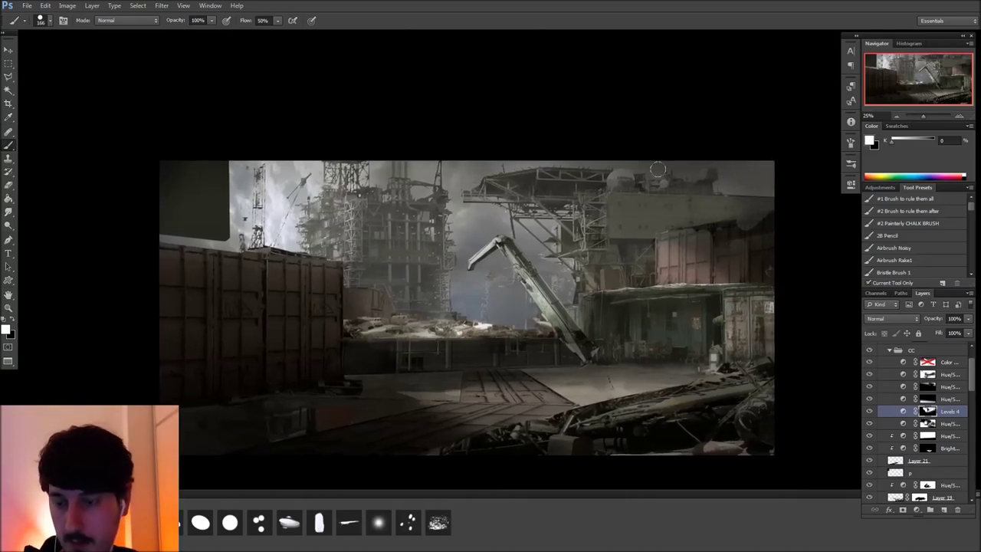
pyautogui.press('x')
pyautogui.moveTo(575, 204); pyautogui.dragTo(580, 242)
pyautogui.press('x')
pyautogui.moveTo(574, 188)
pyautogui.mouseDown()
pyautogui.moveTo(577, 241)
pyautogui.moveTo(585, 201)
pyautogui.mouseUp()
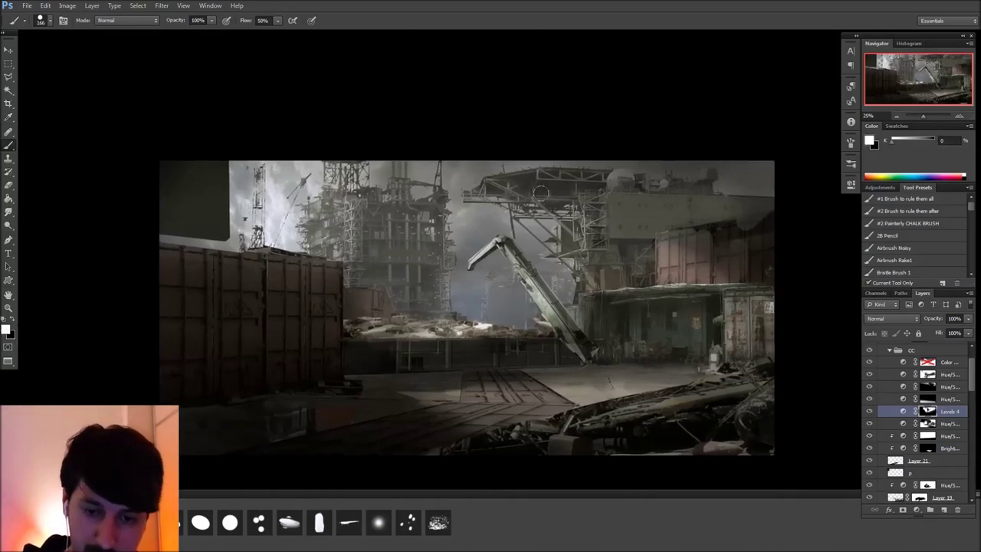
# Add a brightening, lower-contrast Brightness/Contrast adjustment above the Color Balance layer and fill its mask with black
pyautogui.click(948, 361)
pyautogui.click(918, 509)
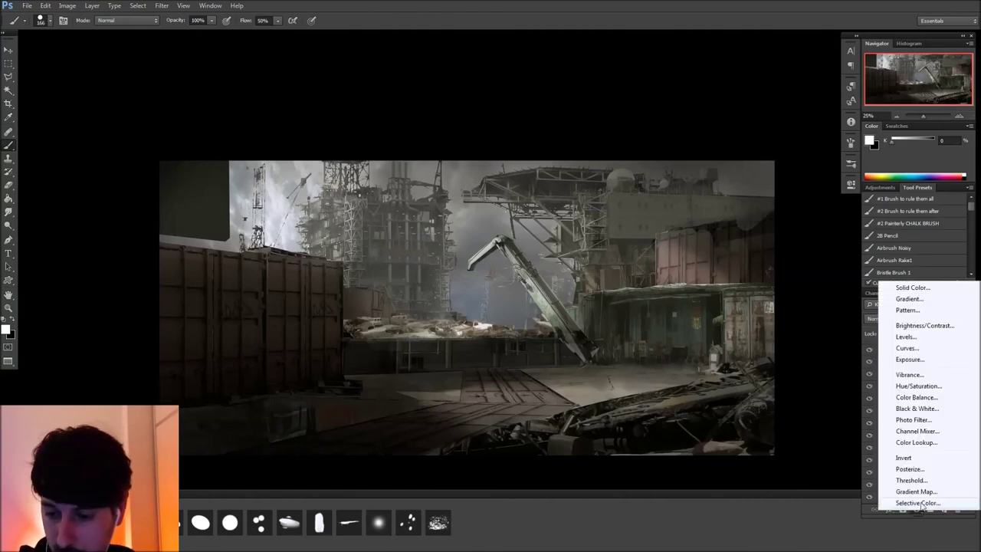
pyautogui.click(921, 326)
pyautogui.moveTo(821, 235); pyautogui.dragTo(805, 234)
pyautogui.moveTo(762, 256); pyautogui.dragTo(729, 256)
pyautogui.click(851, 183)
pyautogui.press('g')
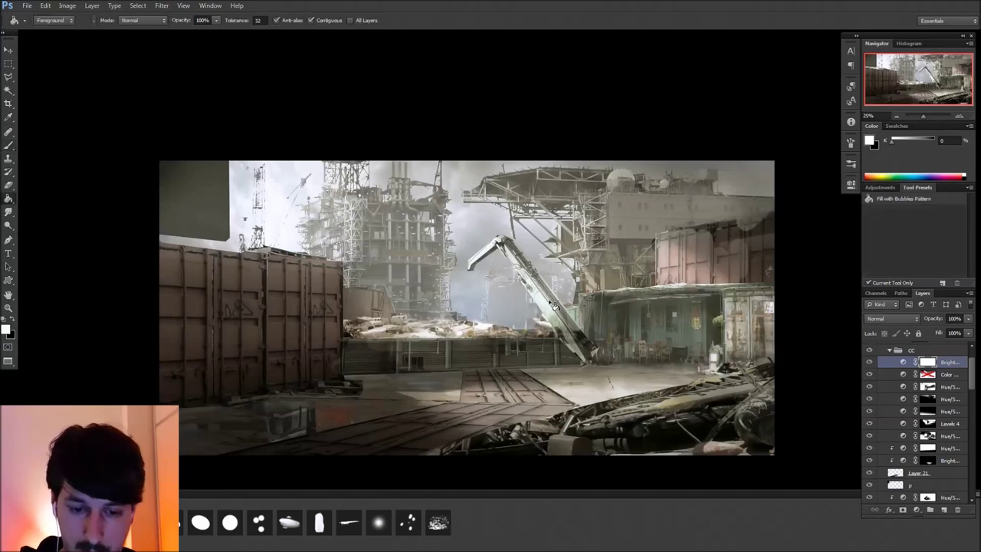
pyautogui.press('x')
pyautogui.click(563, 314)
# Paint white highlights on the new Brightness/Contrast mask along the platform's girders with a small brush of about 10 to 20 px
pyautogui.press('b')
pyautogui.press('x')
pyautogui.press('[')
pyautogui.press('[')
pyautogui.press('[')
pyautogui.press('[')
pyautogui.press('[')
pyautogui.press('[')
pyautogui.press('[')
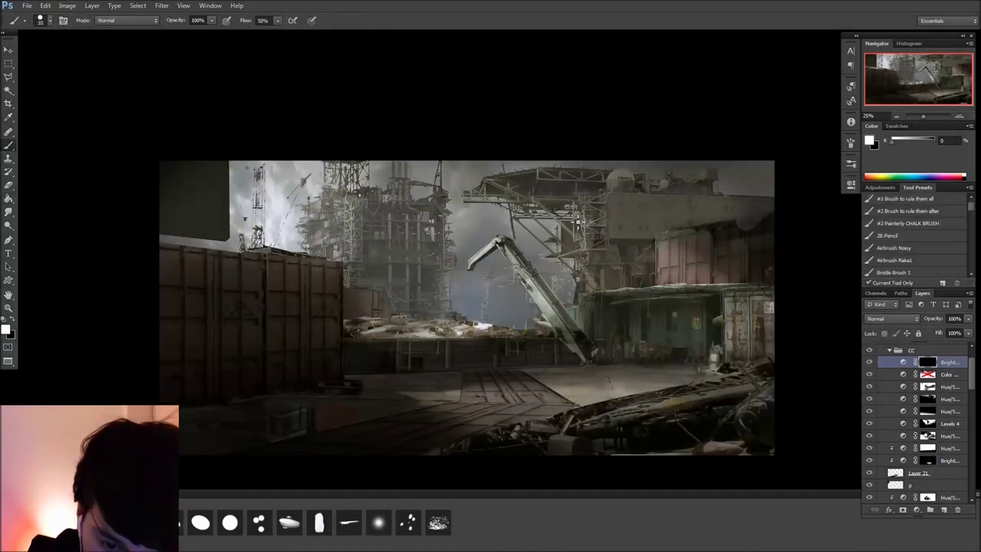
pyautogui.press(']')
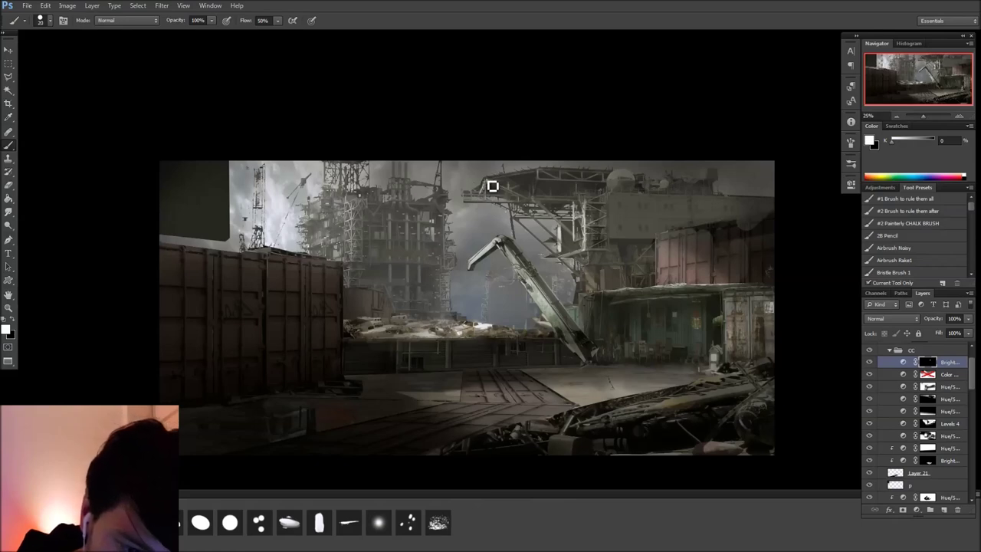
pyautogui.press('[')
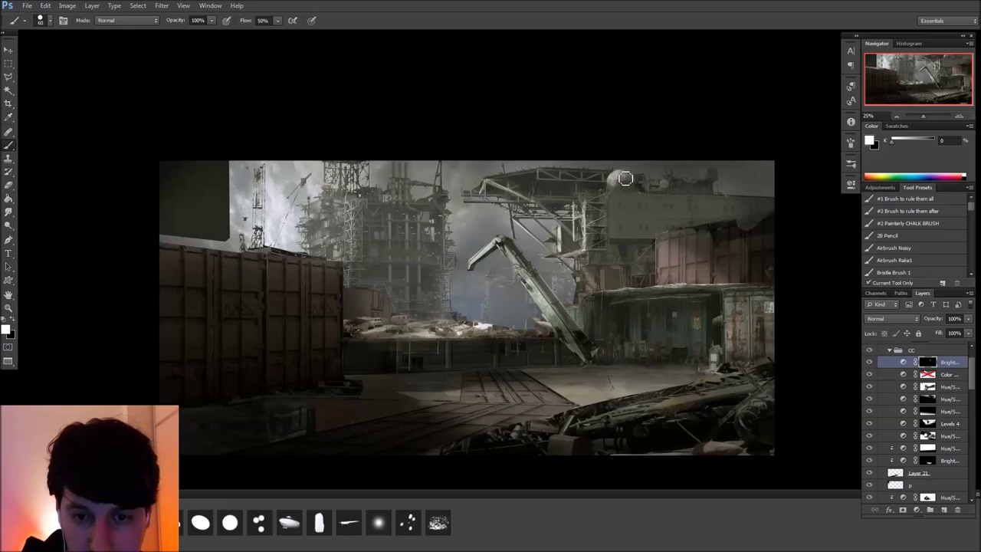
# Brighten the white dome, platform girders and support tower on the Brightness/Contrast mask with a 60 px brush, correcting strokes in black
pyautogui.press('r')
pyautogui.press('r')
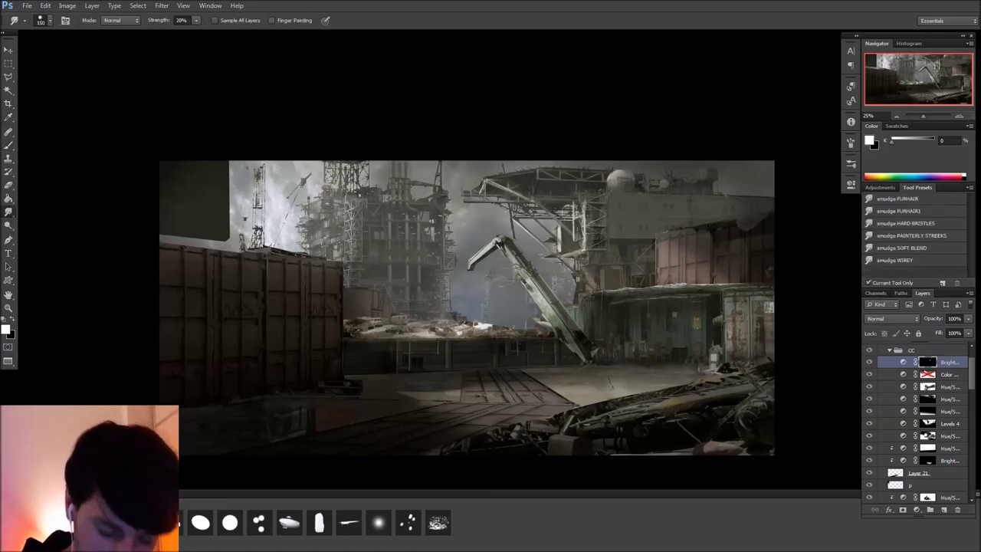
pyautogui.press('b')
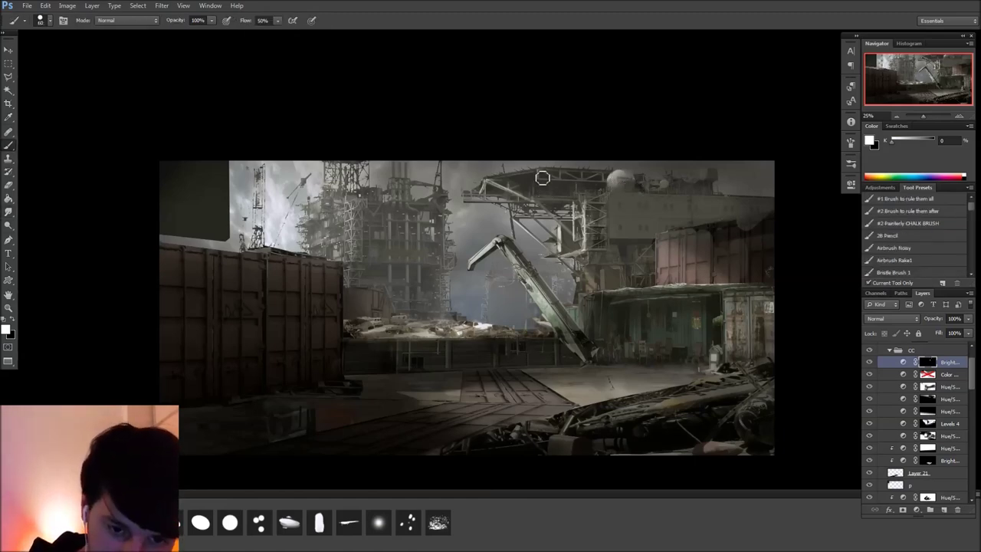
pyautogui.moveTo(559, 181)
pyautogui.mouseDown()
pyautogui.moveTo(593, 180)
pyautogui.moveTo(589, 229)
pyautogui.moveTo(602, 201)
pyautogui.moveTo(612, 244)
pyautogui.moveTo(602, 256)
pyautogui.mouseUp()
pyautogui.press('x')
pyautogui.press('x')
pyautogui.press('x')
pyautogui.moveTo(597, 205)
pyautogui.mouseDown()
pyautogui.moveTo(599, 268)
pyautogui.moveTo(602, 252)
pyautogui.moveTo(592, 261)
pyautogui.moveTo(602, 252)
pyautogui.moveTo(606, 292)
pyautogui.moveTo(595, 285)
pyautogui.mouseUp()
pyautogui.press('x')
pyautogui.press('x')
pyautogui.press('x')
pyautogui.press('x')
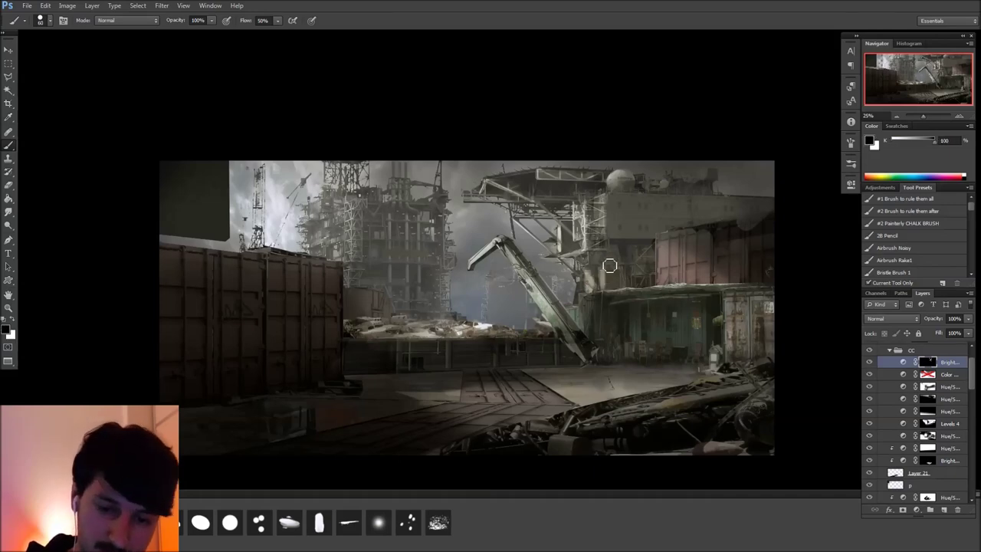
# Paint light onto the near side of the distant tower and the upper edge of the large containers on the mask
pyautogui.press('x')
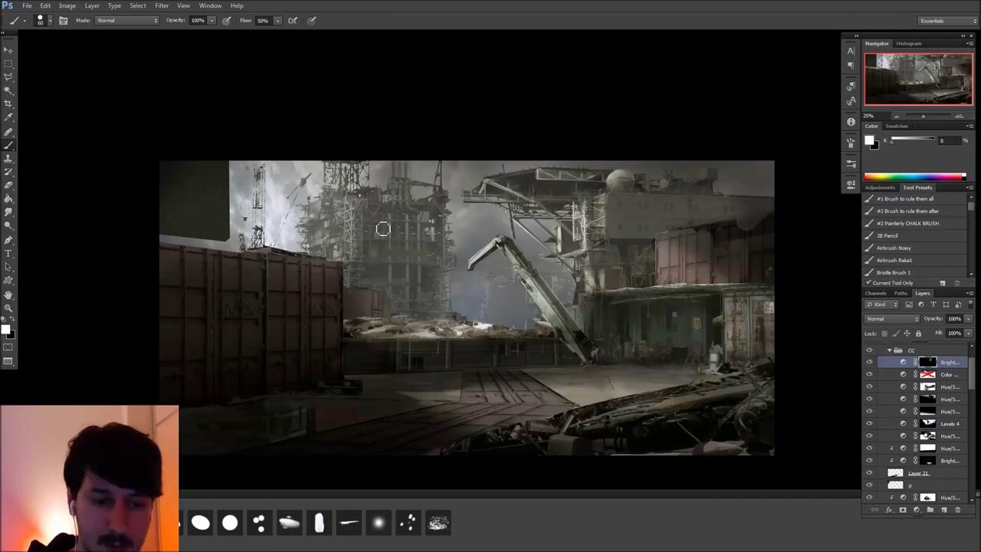
pyautogui.press('x')
pyautogui.press('x')
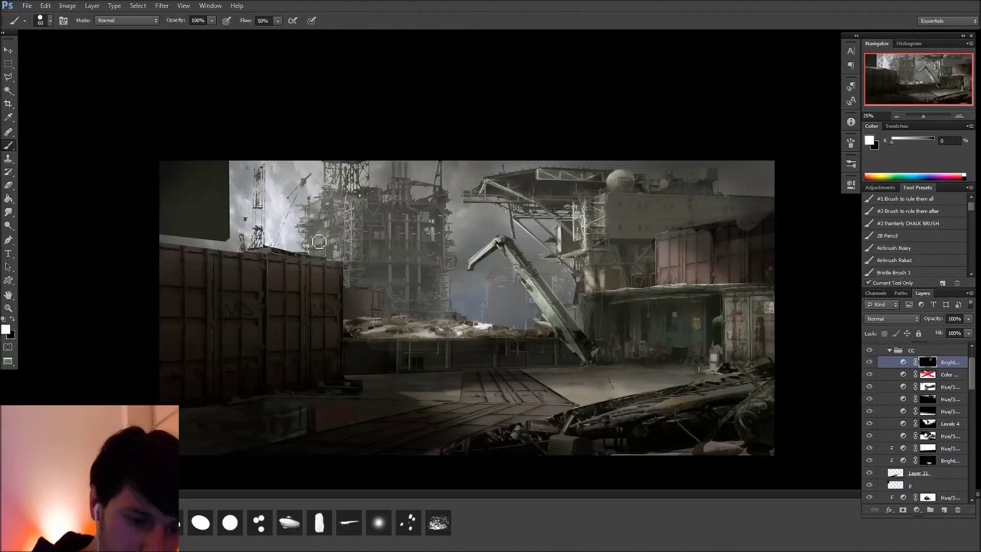
pyautogui.moveTo(342, 206)
pyautogui.mouseDown()
pyautogui.moveTo(319, 223)
pyautogui.moveTo(351, 195)
pyautogui.mouseUp()
pyautogui.press('x')
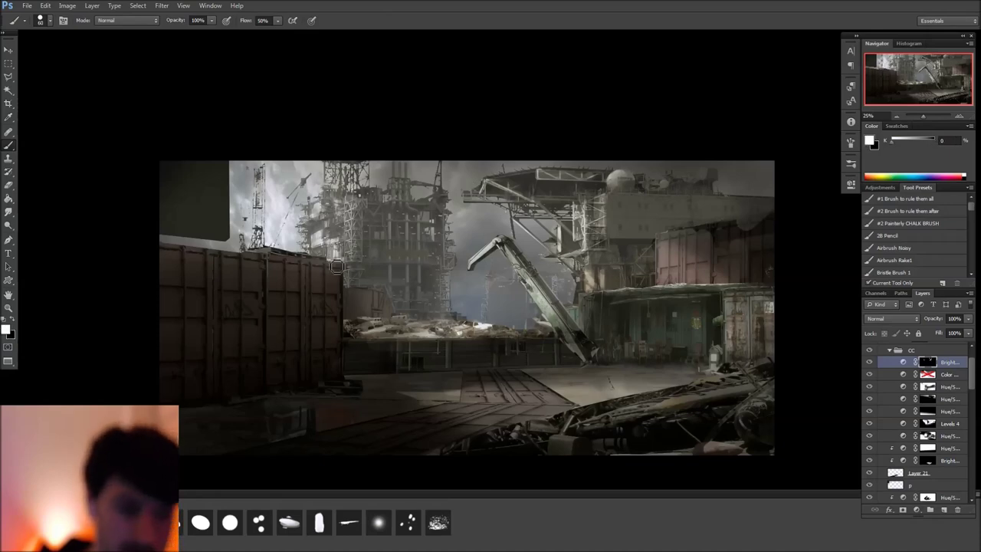
pyautogui.moveTo(334, 271); pyautogui.dragTo(339, 267)
pyautogui.press('x')
pyautogui.moveTo(353, 201); pyautogui.dragTo(354, 274)
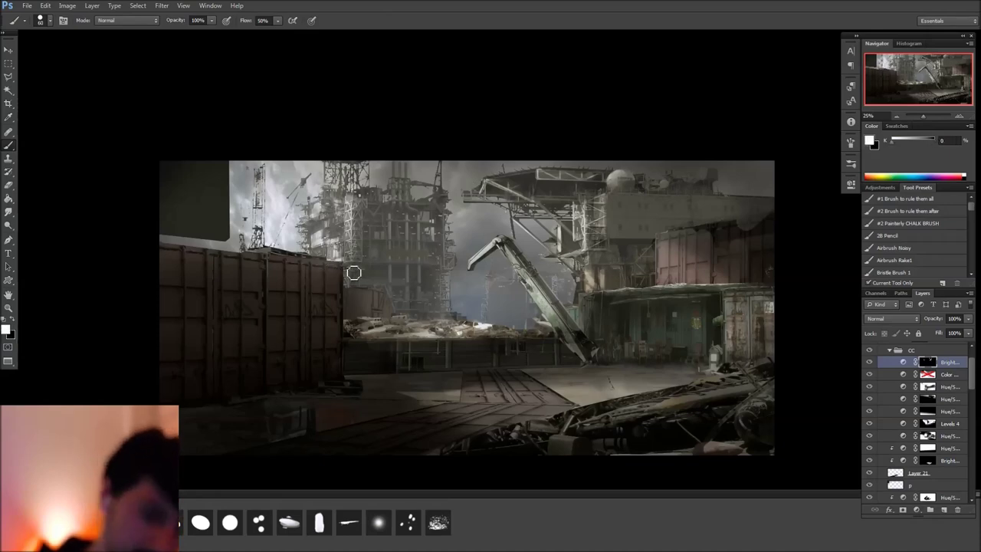
pyautogui.press('x')
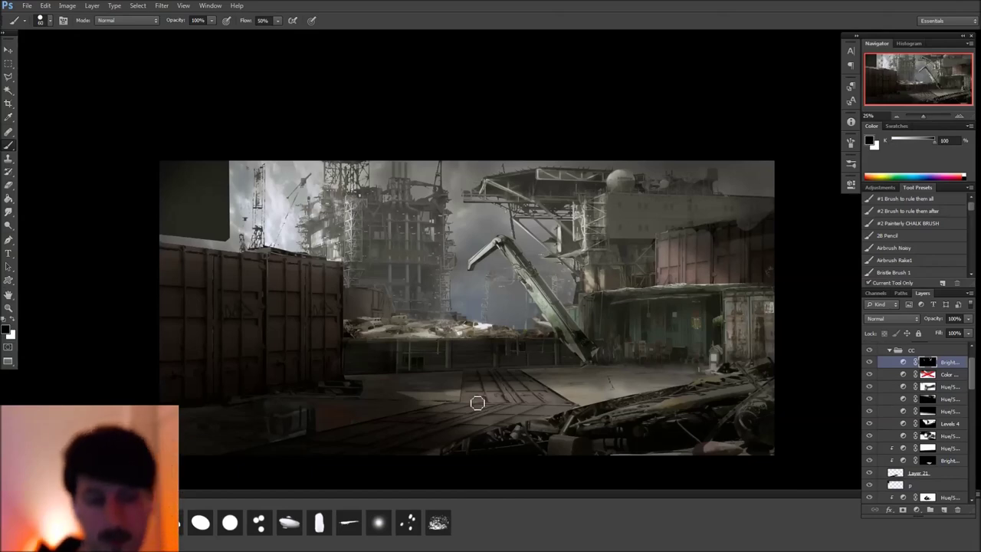
# Paint a bright patch of light across the ground plates, the open ground and the foreground wreckage on the mask
pyautogui.press('x')
pyautogui.moveTo(537, 402)
pyautogui.mouseDown()
pyautogui.moveTo(638, 396)
pyautogui.moveTo(419, 403)
pyautogui.mouseUp()
pyautogui.moveTo(657, 391)
pyautogui.mouseDown()
pyautogui.moveTo(764, 388)
pyautogui.moveTo(705, 391)
pyautogui.moveTo(594, 426)
pyautogui.moveTo(671, 398)
pyautogui.moveTo(779, 383)
pyautogui.mouseUp()
pyautogui.moveTo(732, 345)
pyautogui.mouseDown()
pyautogui.moveTo(736, 316)
pyautogui.moveTo(737, 360)
pyautogui.moveTo(754, 347)
pyautogui.moveTo(754, 314)
pyautogui.moveTo(781, 302)
pyautogui.moveTo(762, 354)
pyautogui.mouseUp()
pyautogui.moveTo(488, 398)
pyautogui.mouseDown()
pyautogui.moveTo(604, 392)
pyautogui.moveTo(432, 400)
pyautogui.moveTo(652, 390)
pyautogui.mouseUp()
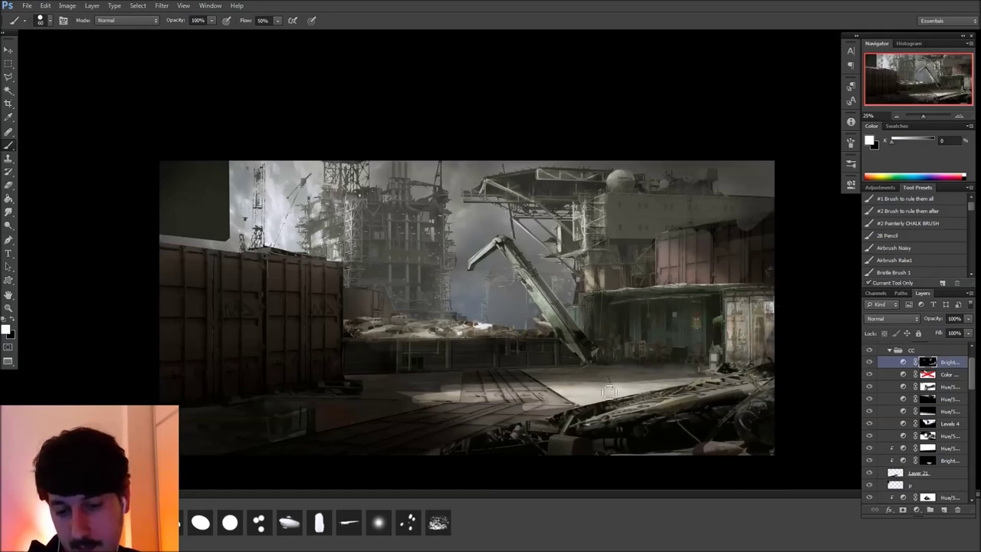
pyautogui.moveTo(503, 395)
pyautogui.mouseDown()
pyautogui.moveTo(709, 380)
pyautogui.moveTo(569, 404)
pyautogui.moveTo(652, 396)
pyautogui.mouseUp()
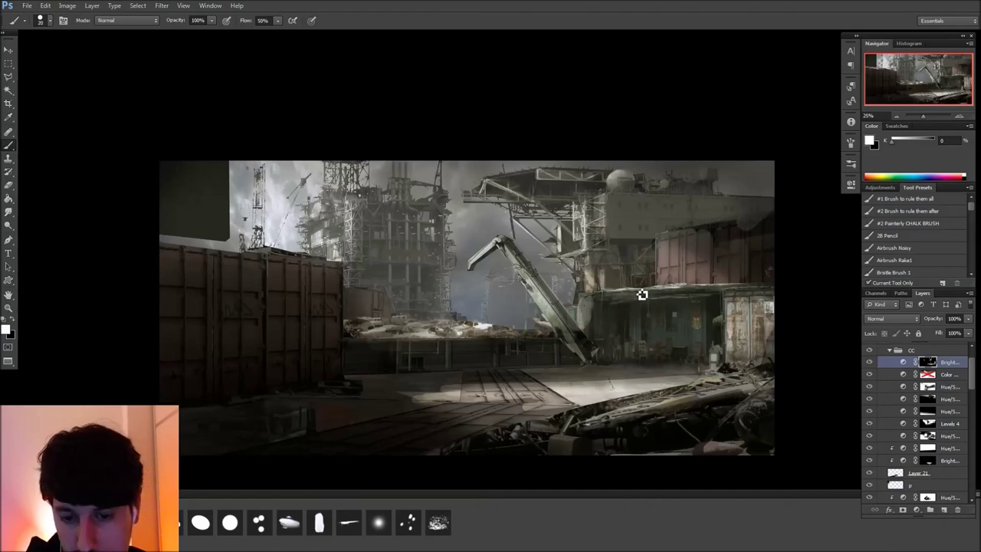
# Pick out the shed's roof edge, the objects in front of it and the containers' upper rim with a fine brush of about 15 px
pyautogui.press('[')
pyautogui.press('[')
pyautogui.press('[')
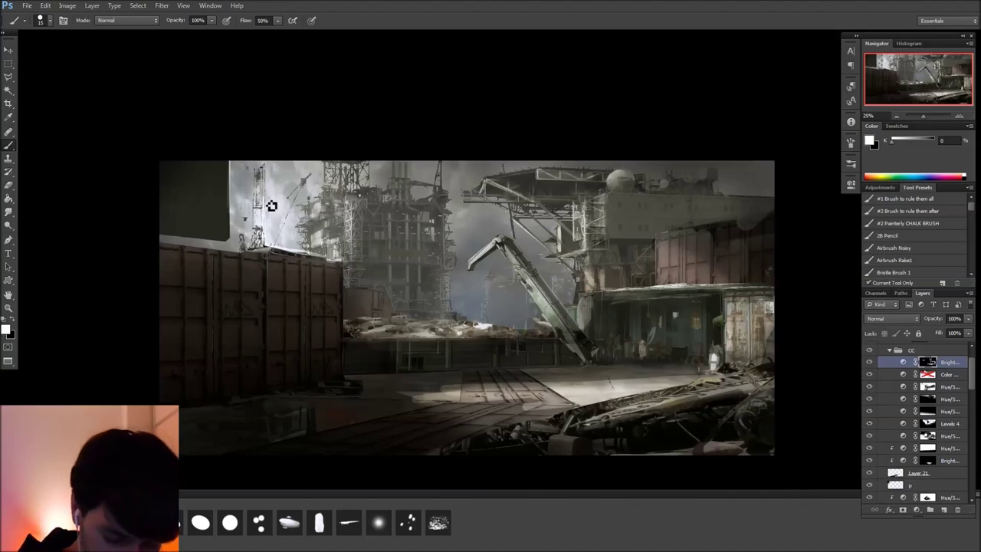
# Enlarge the brush to 100 px and brighten the sky between the hanging panel and the distant tower
pyautogui.press(']')
pyautogui.press(']')
pyautogui.press(']')
pyautogui.press(']')
pyautogui.press(']')
pyautogui.press(']')
pyautogui.press(']')
pyautogui.press(']')
pyautogui.moveTo(271, 211)
pyautogui.mouseDown()
pyautogui.moveTo(275, 243)
pyautogui.moveTo(286, 207)
pyautogui.moveTo(270, 168)
pyautogui.moveTo(269, 201)
pyautogui.moveTo(285, 222)
pyautogui.moveTo(289, 197)
pyautogui.moveTo(300, 245)
pyautogui.moveTo(295, 192)
pyautogui.moveTo(309, 198)
pyautogui.moveTo(277, 181)
pyautogui.moveTo(294, 156)
pyautogui.moveTo(305, 203)
pyautogui.moveTo(315, 171)
pyautogui.moveTo(314, 182)
pyautogui.moveTo(295, 169)
pyautogui.moveTo(317, 156)
pyautogui.moveTo(325, 238)
pyautogui.moveTo(287, 222)
pyautogui.moveTo(246, 150)
pyautogui.moveTo(241, 234)
pyautogui.mouseUp()
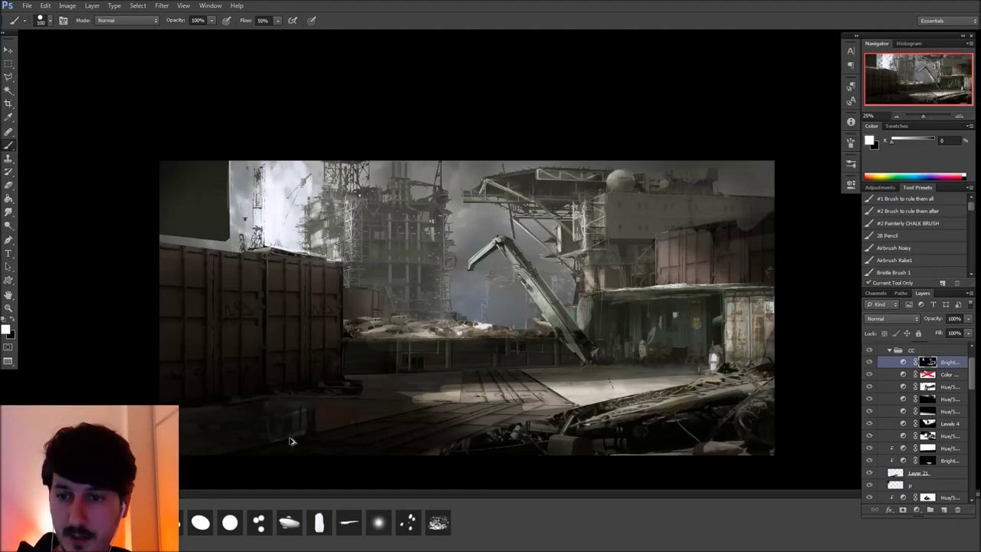
# Undo the last brightening strokes in the sky between the hanging panel and the distant tower
pyautogui.hotkey('ctrl', 'alt', 'z')
pyautogui.hotkey('ctrl', 'alt', 'z')
pyautogui.hotkey('ctrl', 'alt', 'z')
pyautogui.hotkey('ctrl', 'alt', 'z')
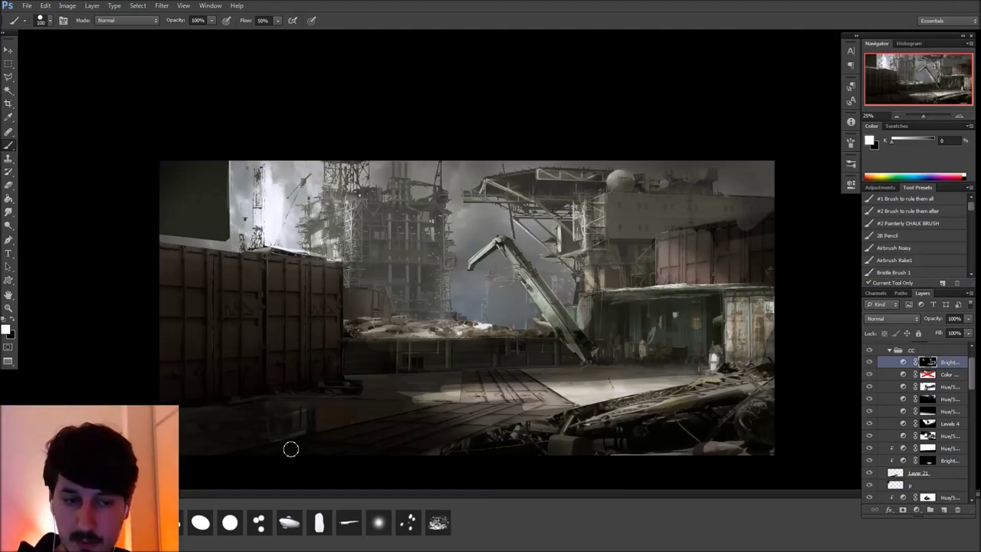
pyautogui.hotkey('ctrl', 'alt', 'z')
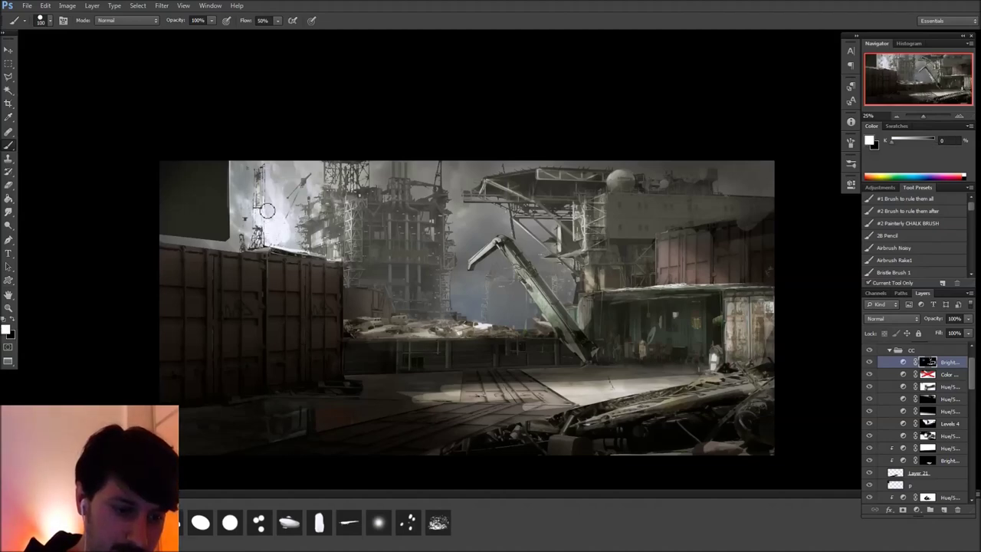
# Paint black on the mask to darken the sky beside the hanging panel and behind the crane arm, and soften it with Smudge
pyautogui.press('x')
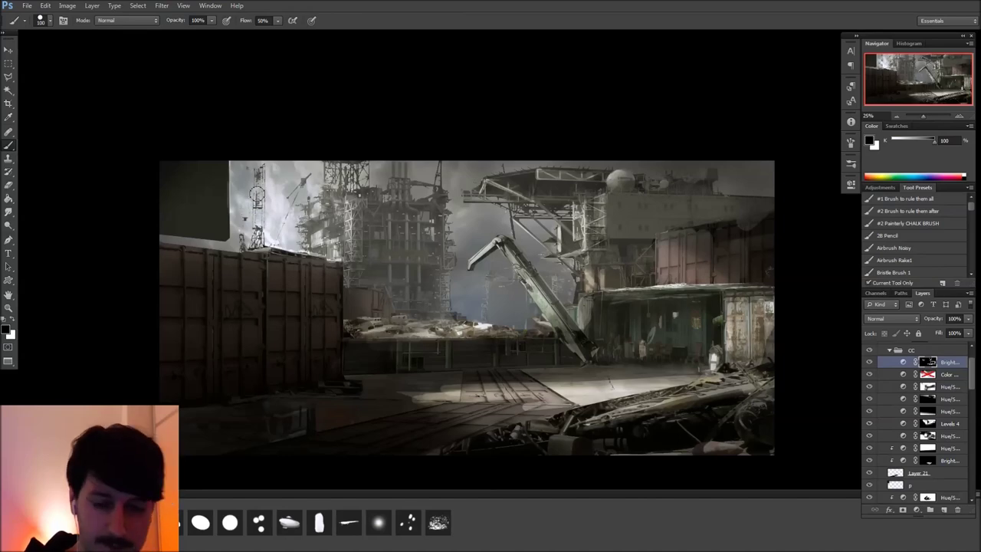
pyautogui.moveTo(449, 313)
pyautogui.mouseDown()
pyautogui.moveTo(467, 275)
pyautogui.moveTo(462, 291)
pyautogui.moveTo(479, 287)
pyautogui.moveTo(467, 298)
pyautogui.moveTo(479, 311)
pyautogui.moveTo(462, 305)
pyautogui.moveTo(497, 311)
pyautogui.mouseUp()
pyautogui.press('x')
pyautogui.press('x')
pyautogui.moveTo(461, 276)
pyautogui.mouseDown()
pyautogui.moveTo(473, 297)
pyautogui.moveTo(493, 302)
pyautogui.mouseUp()
pyautogui.press('r')
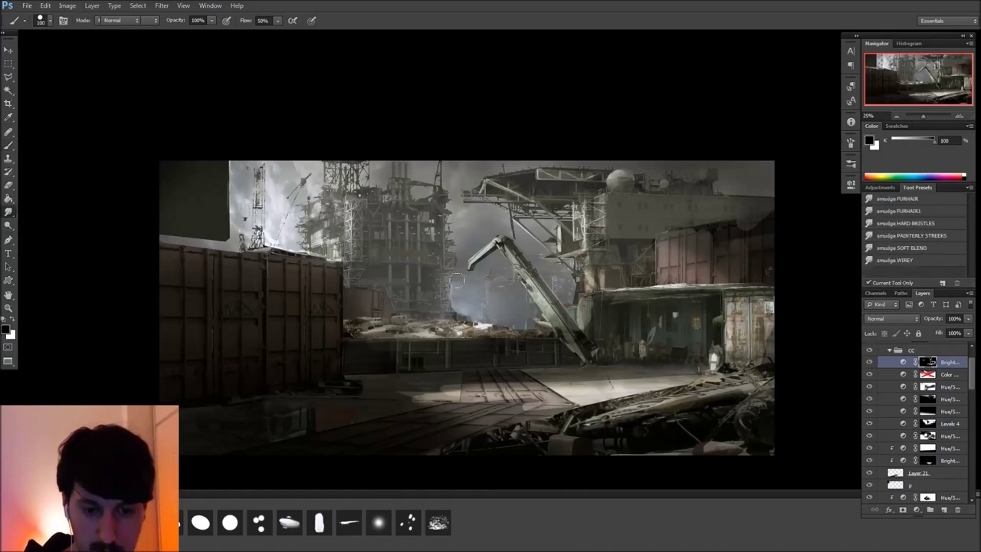
pyautogui.press('r')
# Outline the low wall below the rubble, add a new layer and paint a light rim along the wall's upper edge in a sampled light tone
pyautogui.moveTo(641, 414); pyautogui.dragTo(756, 415)
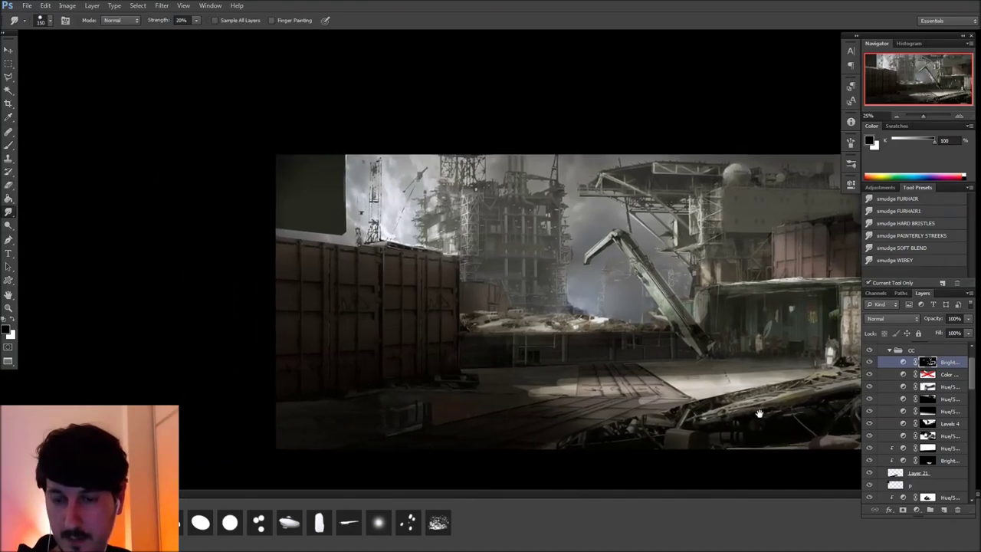
pyautogui.press('l')
pyautogui.moveTo(463, 337)
pyautogui.mouseDown()
pyautogui.moveTo(678, 336)
pyautogui.moveTo(458, 333)
pyautogui.moveTo(439, 437)
pyautogui.mouseUp()
pyautogui.press('b')
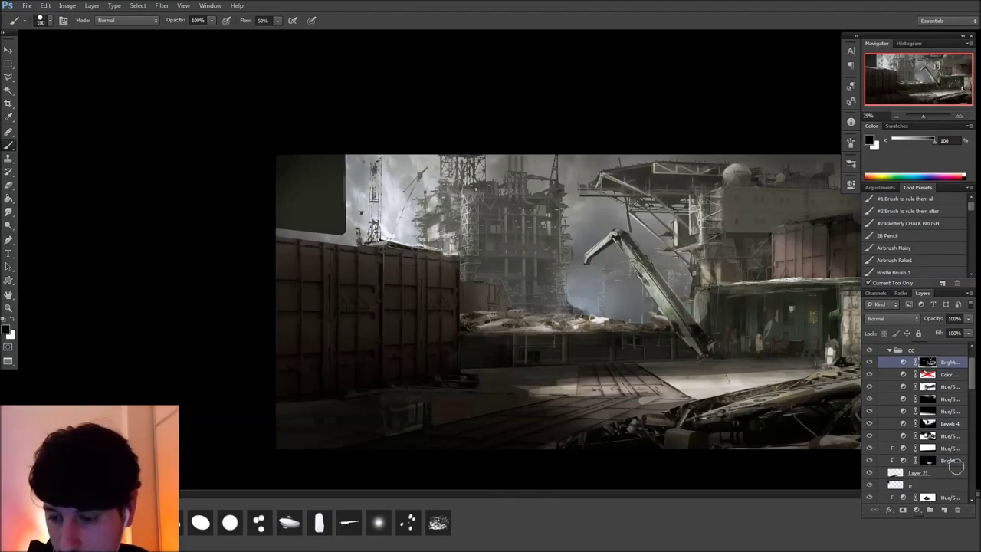
pyautogui.click(944, 511)
pyautogui.keyDown('alt'); pyautogui.click(685, 366); pyautogui.keyUp('alt')
pyautogui.moveTo(628, 334); pyautogui.dragTo(392, 347)
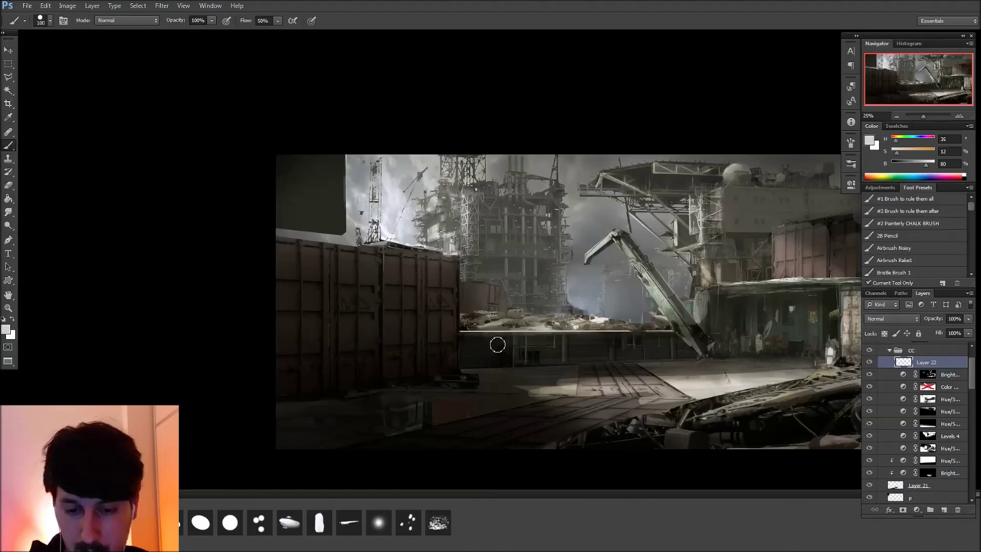
# Select a long narrow strip under the shed's roof edge and paint it with the light grey sampled from the ground as a sign board
pyautogui.moveTo(762, 417); pyautogui.dragTo(520, 413)
pyautogui.press('l')
pyautogui.click(533, 306)
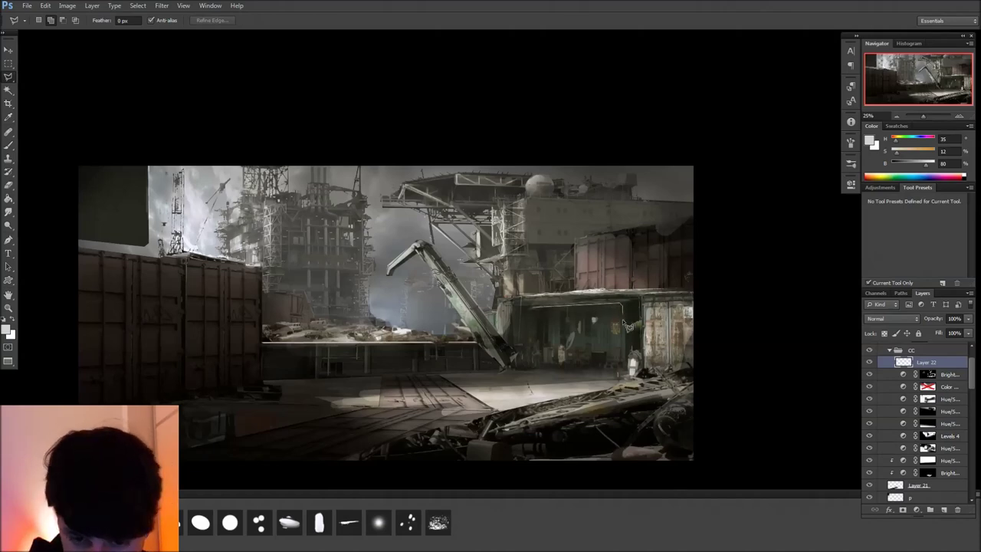
pyautogui.click(623, 319)
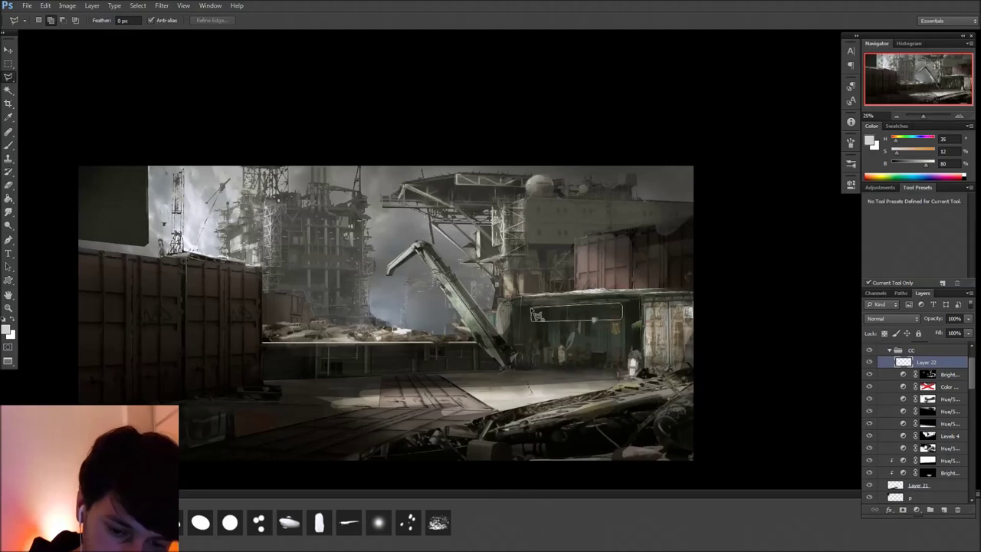
pyautogui.click(534, 309)
pyautogui.hotkey('ctrl', 'd')
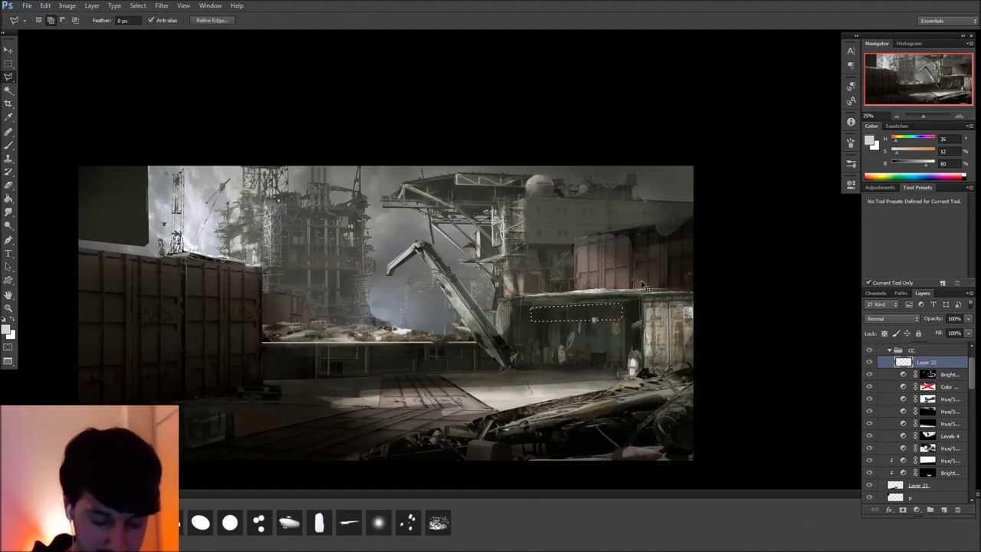
pyautogui.press('b')
pyautogui.keyDown('alt'); pyautogui.click(656, 325); pyautogui.keyUp('alt')
pyautogui.keyDown('alt'); pyautogui.click(547, 388); pyautogui.keyUp('alt')
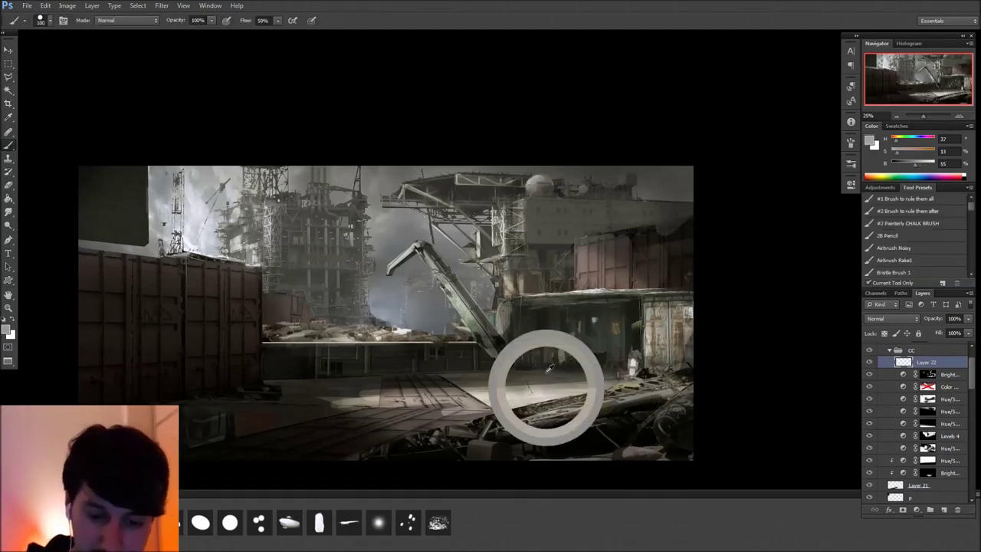
pyautogui.moveTo(534, 311)
pyautogui.mouseDown()
pyautogui.moveTo(536, 287)
pyautogui.moveTo(558, 336)
pyautogui.moveTo(578, 289)
pyautogui.moveTo(614, 312)
pyautogui.mouseUp()
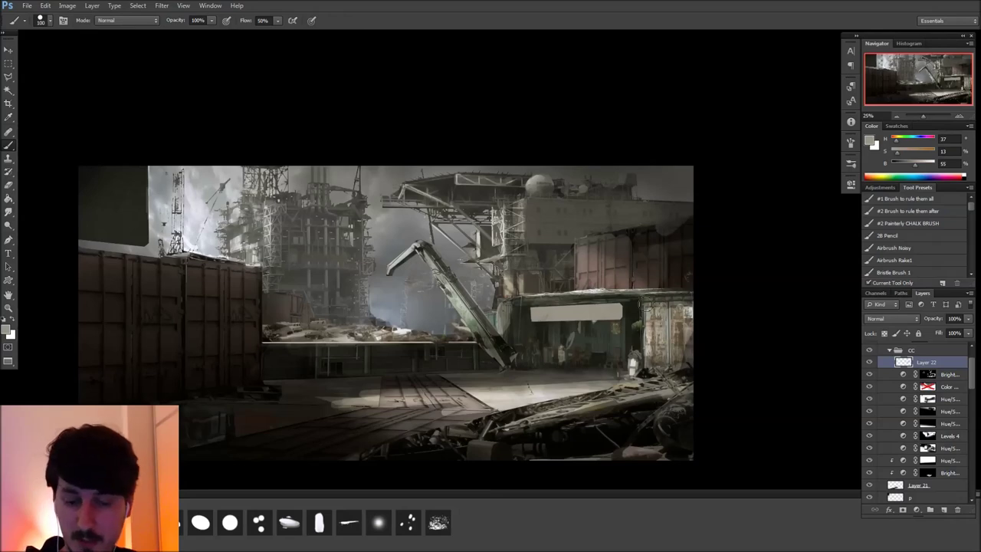
# Hand-letter "WE BUY RO" across the reddish containers above the shed with a 10 px brush, using a sampled light grey and a darker grey
pyautogui.press('[')
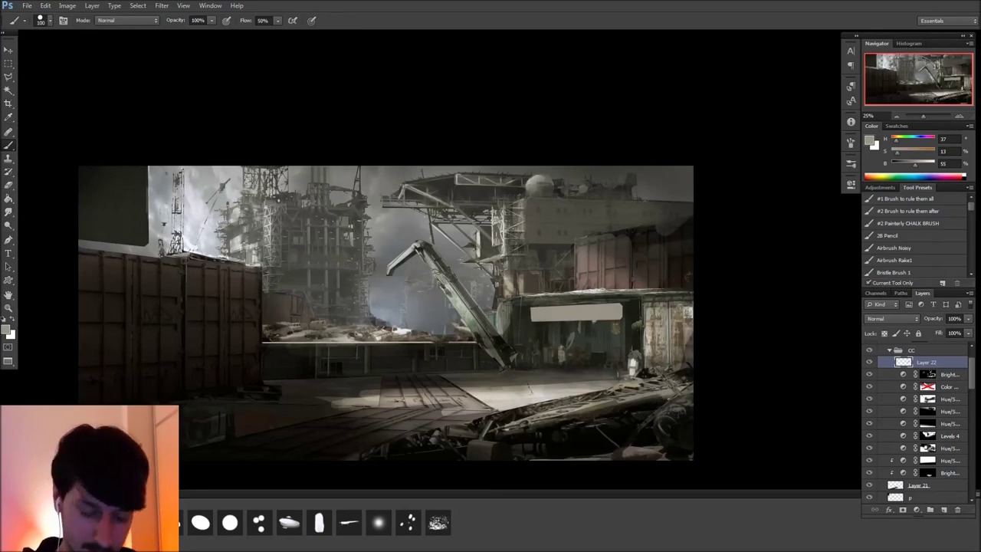
pyautogui.press('[')
pyautogui.press('[')
pyautogui.press('[')
pyautogui.press('[')
pyautogui.press('[')
pyautogui.press('[')
pyautogui.press('[')
pyautogui.press('[')
pyautogui.press('[')
pyautogui.press('[')
pyautogui.press('[')
pyautogui.keyDown('alt'); pyautogui.click(630, 302); pyautogui.keyUp('alt')
pyautogui.press('[')
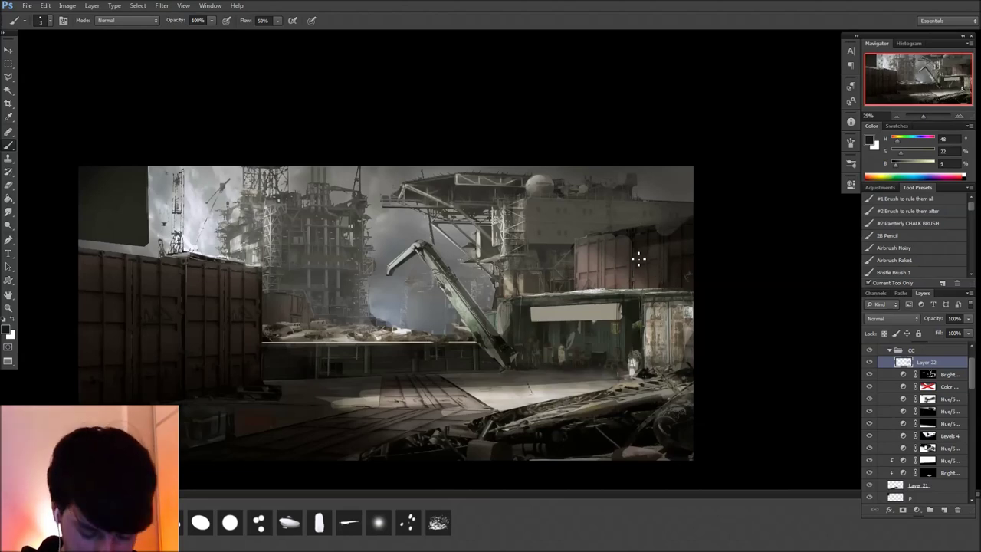
pyautogui.press('l')
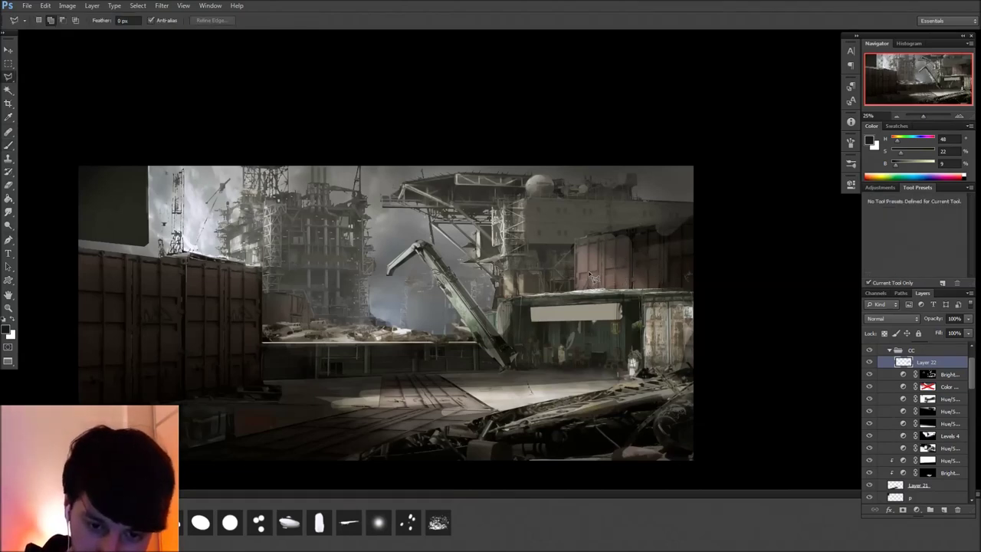
pyautogui.press('b')
pyautogui.keyDown('alt'); pyautogui.click(525, 395); pyautogui.keyUp('alt')
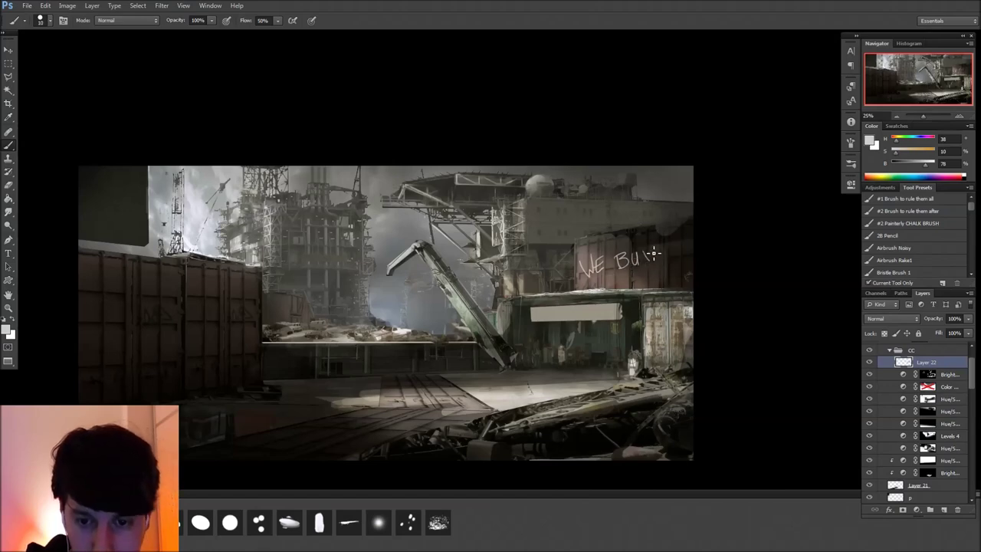
pyautogui.moveTo(924, 169); pyautogui.dragTo(916, 172)
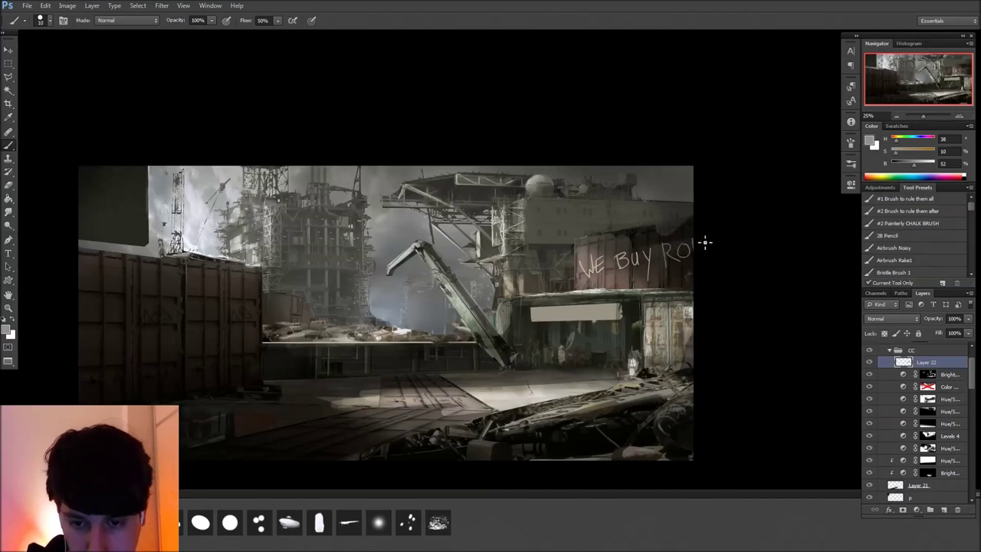
# Try to paint over the large container's panels with sampled dark browns using a 175 px brush, and undo the strokes
pyautogui.moveTo(697, 334); pyautogui.dragTo(752, 346)
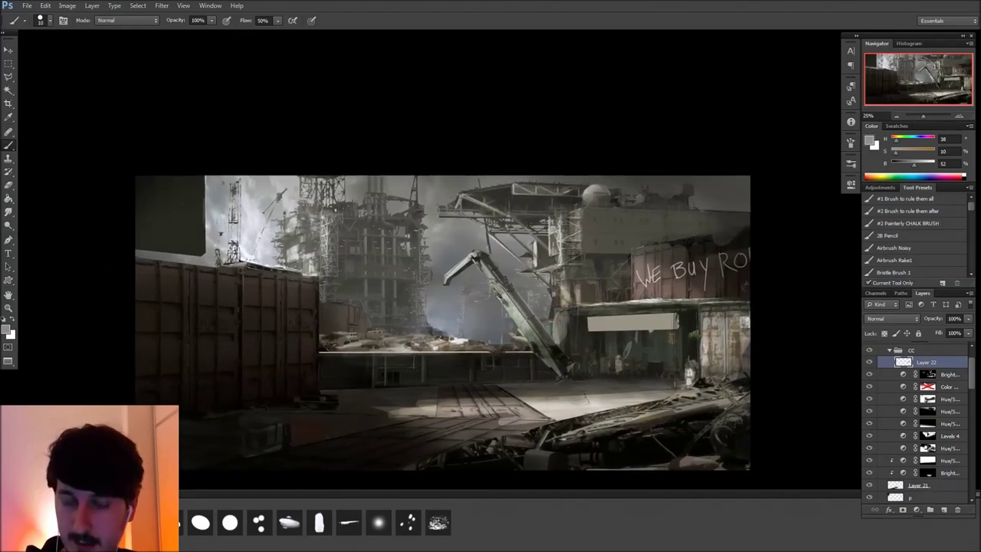
pyautogui.moveTo(580, 332); pyautogui.dragTo(621, 335)
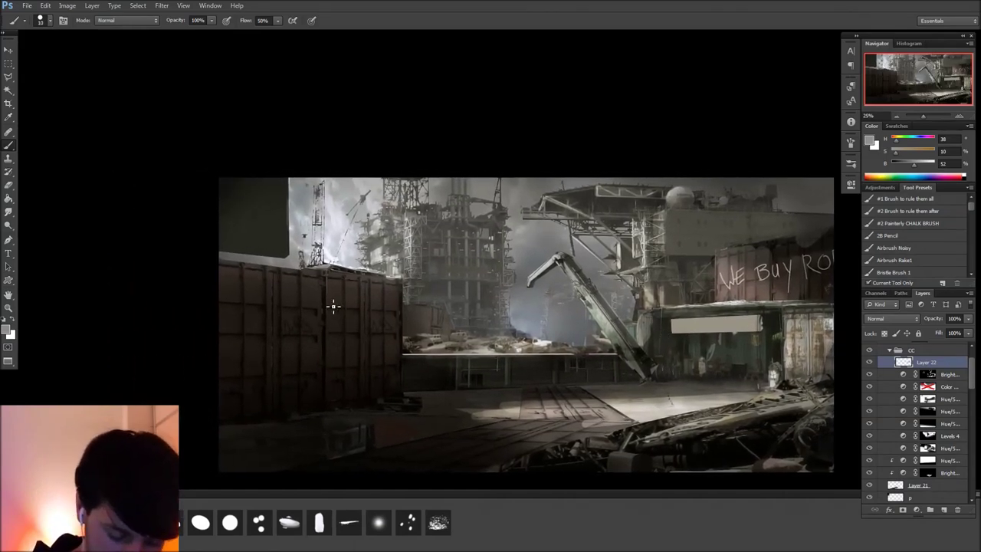
pyautogui.keyDown('alt'); pyautogui.click(285, 372); pyautogui.keyUp('alt')
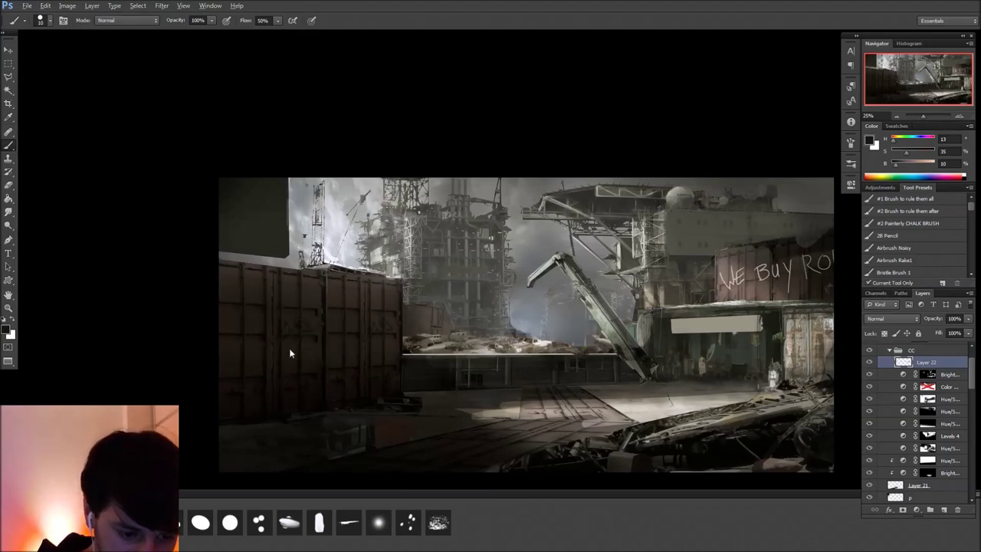
pyautogui.press(']')
pyautogui.press(']')
pyautogui.press(']')
pyautogui.press(']')
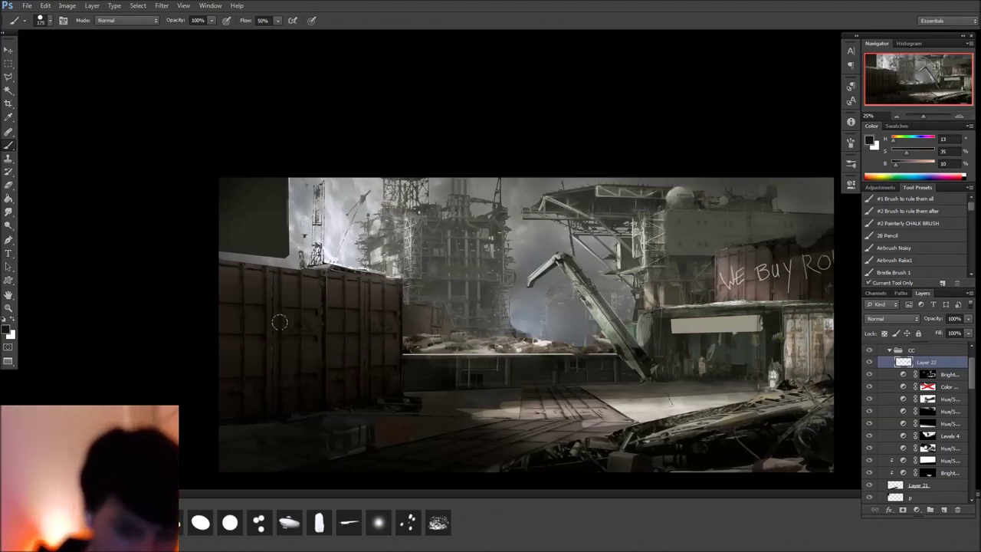
pyautogui.keyDown('alt'); pyautogui.click(295, 294); pyautogui.keyUp('alt')
pyautogui.moveTo(286, 286)
pyautogui.mouseDown()
pyautogui.moveTo(292, 361)
pyautogui.moveTo(308, 353)
pyautogui.moveTo(301, 300)
pyautogui.moveTo(284, 391)
pyautogui.moveTo(300, 400)
pyautogui.moveTo(280, 322)
pyautogui.moveTo(291, 299)
pyautogui.moveTo(284, 280)
pyautogui.moveTo(310, 280)
pyautogui.mouseUp()
pyautogui.keyDown('alt'); pyautogui.click(313, 409); pyautogui.keyUp('alt')
pyautogui.moveTo(304, 350)
pyautogui.mouseDown()
pyautogui.moveTo(291, 313)
pyautogui.moveTo(312, 293)
pyautogui.mouseUp()
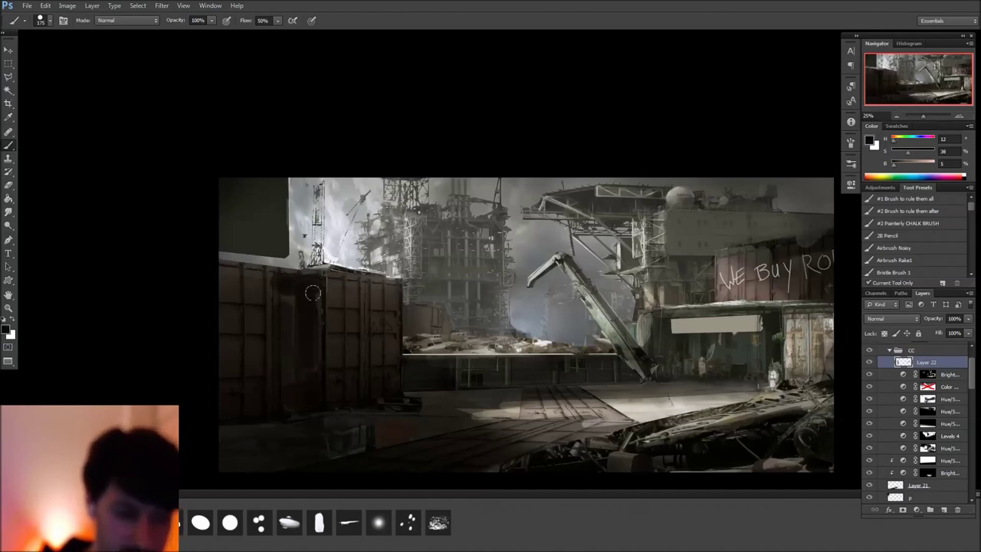
pyautogui.hotkey('ctrl', 'alt', 'z')
pyautogui.hotkey('ctrl', 'alt', 'z')
pyautogui.hotkey('ctrl', 'alt', 'z')
# Paint out the ribs and details on the large container's near panels in sampled dark browns with a 175 px brush
pyautogui.keyDown('alt'); pyautogui.click(287, 290); pyautogui.keyUp('alt')
pyautogui.keyDown('alt'); pyautogui.click(318, 300); pyautogui.keyUp('alt')
pyautogui.moveTo(305, 286)
pyautogui.mouseDown()
pyautogui.moveTo(294, 298)
pyautogui.moveTo(306, 302)
pyautogui.moveTo(311, 365)
pyautogui.mouseUp()
pyautogui.keyDown('alt'); pyautogui.click(254, 298); pyautogui.keyUp('alt')
pyautogui.moveTo(255, 327)
pyautogui.mouseDown()
pyautogui.moveTo(222, 338)
pyautogui.moveTo(269, 294)
pyautogui.mouseUp()
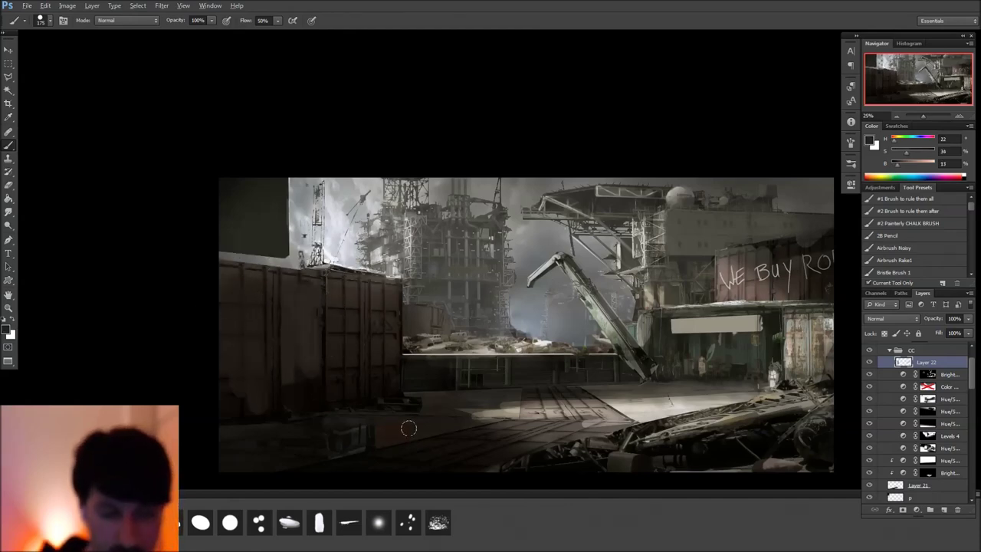
# Darken the ground by the containers' corner and paint dark debris there and at the crane's foot, reducing the brush to 45 px
pyautogui.keyDown('alt'); pyautogui.click(414, 404); pyautogui.keyUp('alt')
pyautogui.moveTo(411, 403); pyautogui.dragTo(443, 410)
pyautogui.keyDown('alt'); pyautogui.click(502, 424); pyautogui.keyUp('alt')
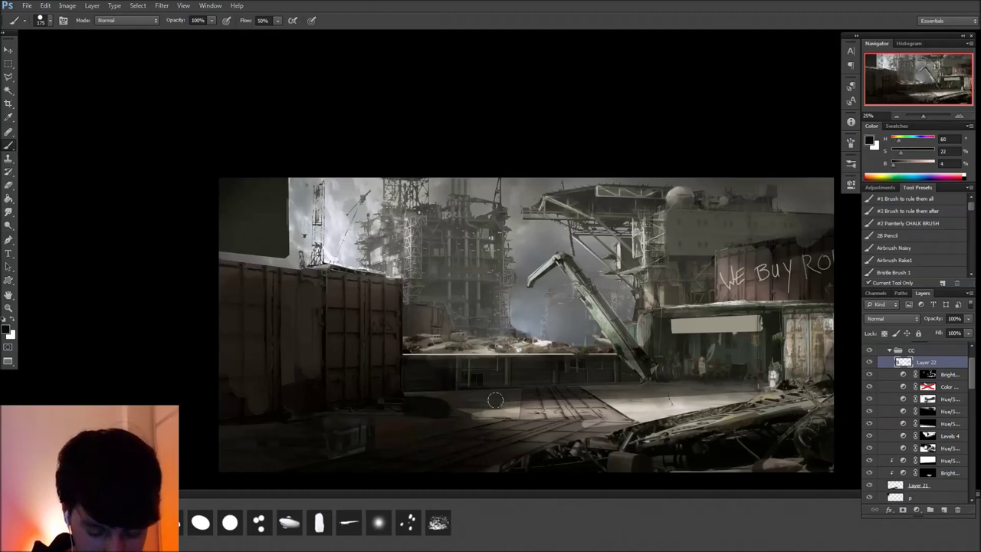
pyautogui.press('[')
pyautogui.press('[')
pyautogui.press('[')
pyautogui.press('[')
pyautogui.press('[')
pyautogui.press('[')
pyautogui.press('[')
pyautogui.moveTo(409, 396)
pyautogui.mouseDown()
pyautogui.moveTo(442, 399)
pyautogui.moveTo(468, 399)
pyautogui.mouseUp()
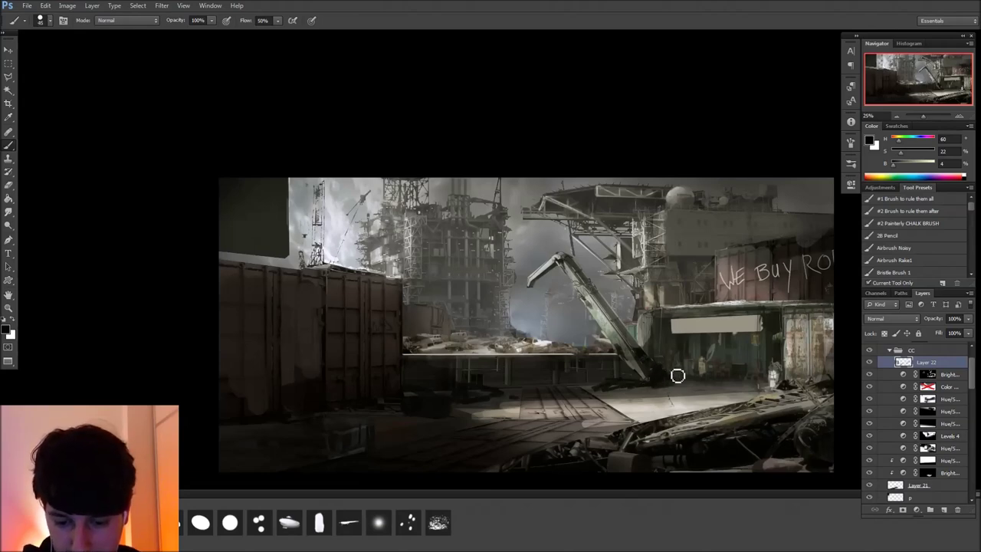
# Lighten the dark debris at the crane's foot with the sampled ground tone and paint a thin cable hanging from the arm's tip
pyautogui.keyDown('alt'); pyautogui.click(617, 390); pyautogui.keyUp('alt')
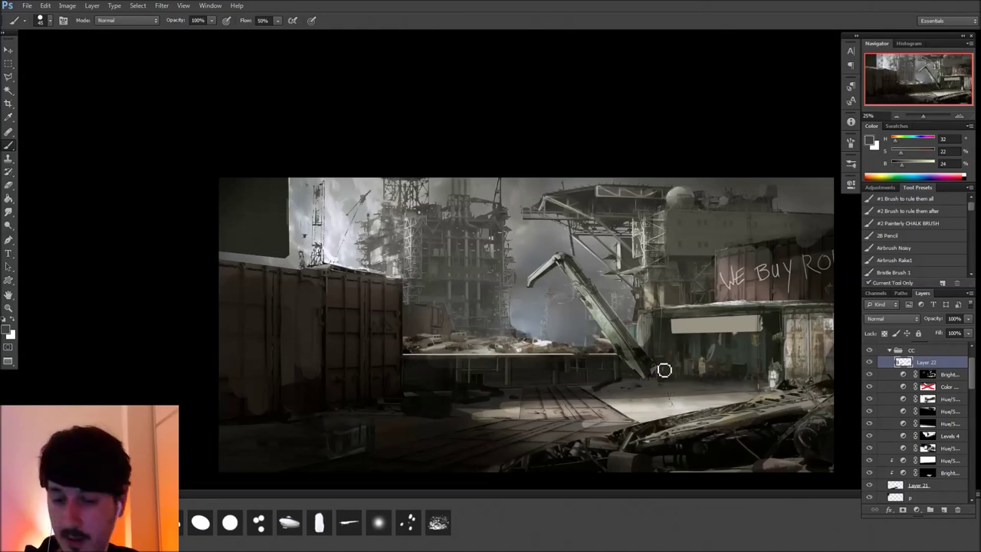
pyautogui.press('[')
pyautogui.press('[')
pyautogui.press('[')
pyautogui.press('[')
pyautogui.press('[')
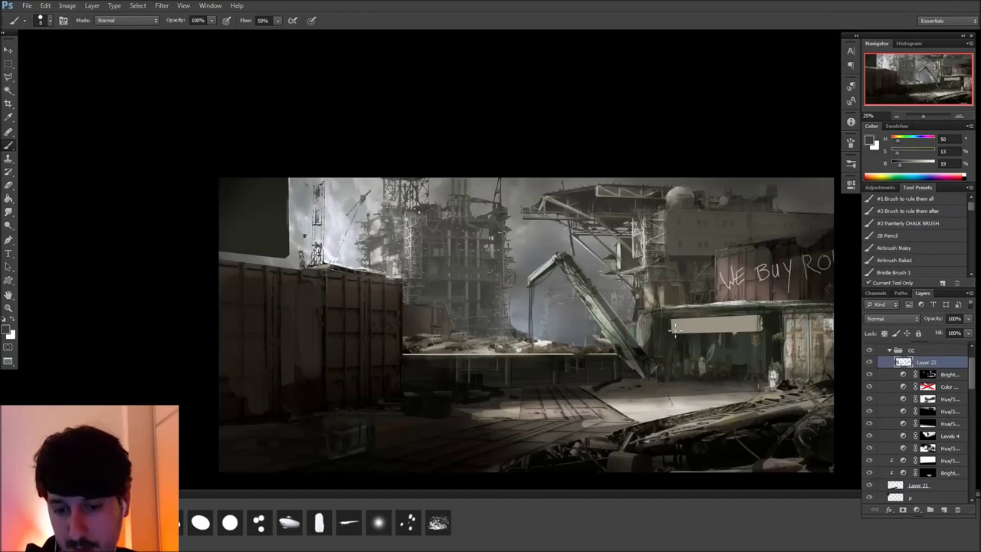
# Select the shed's sign board and shade its upper part in a sampled dark tone with the Airbrush Noisy preset
pyautogui.press('l')
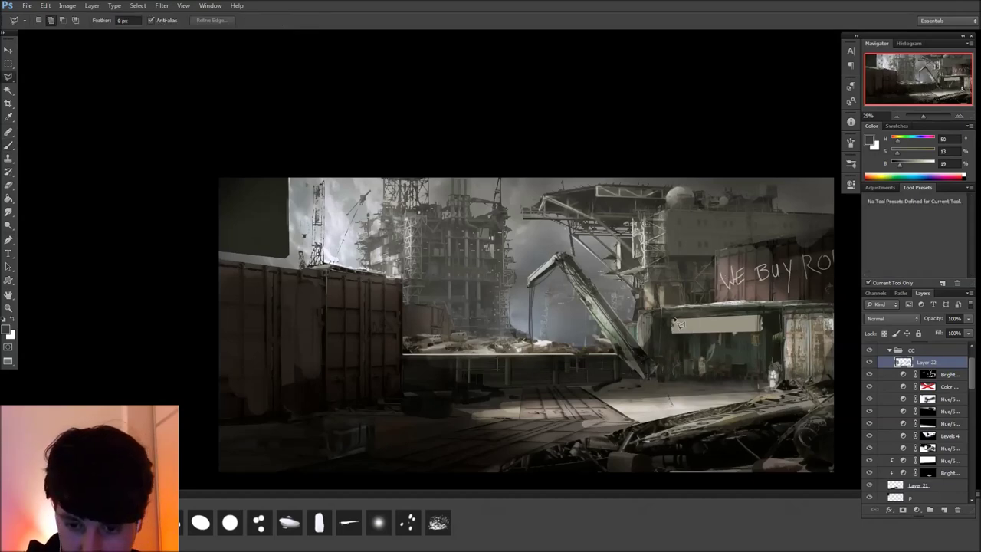
pyautogui.click(761, 333)
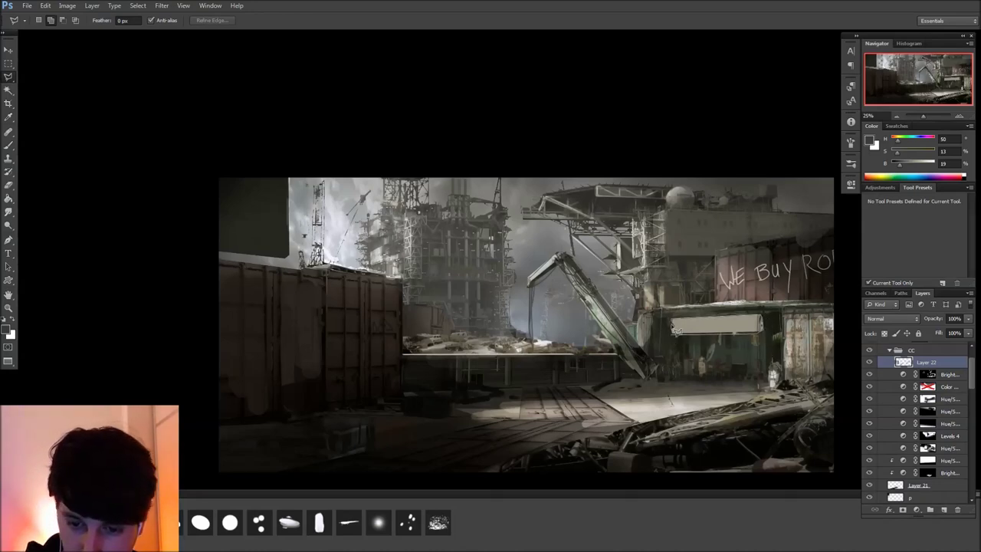
pyautogui.click(674, 322)
pyautogui.press('b')
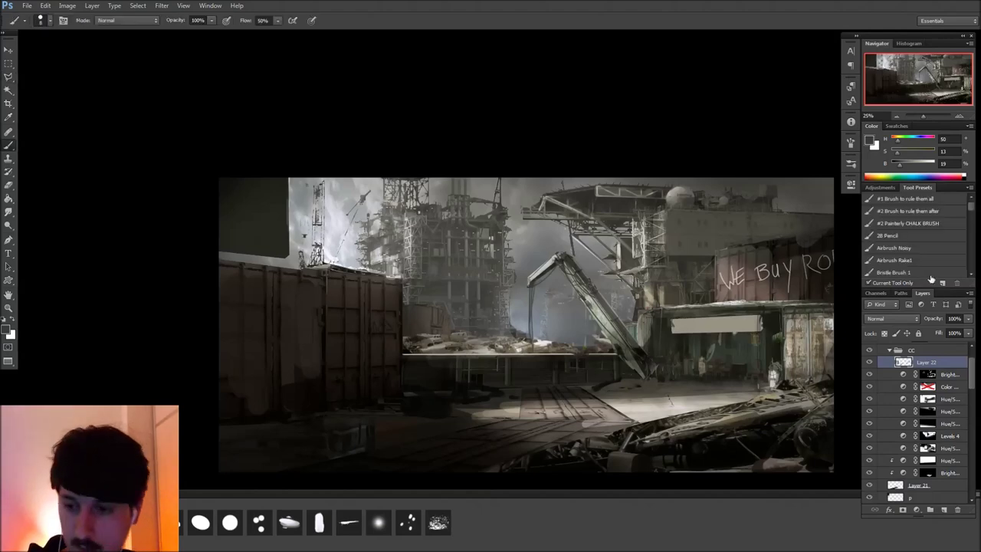
pyautogui.click(904, 249)
pyautogui.keyDown('alt'); pyautogui.click(778, 312); pyautogui.keyUp('alt')
pyautogui.moveTo(669, 314)
pyautogui.mouseDown()
pyautogui.moveTo(789, 319)
pyautogui.moveTo(678, 327)
pyautogui.moveTo(696, 326)
pyautogui.mouseUp()
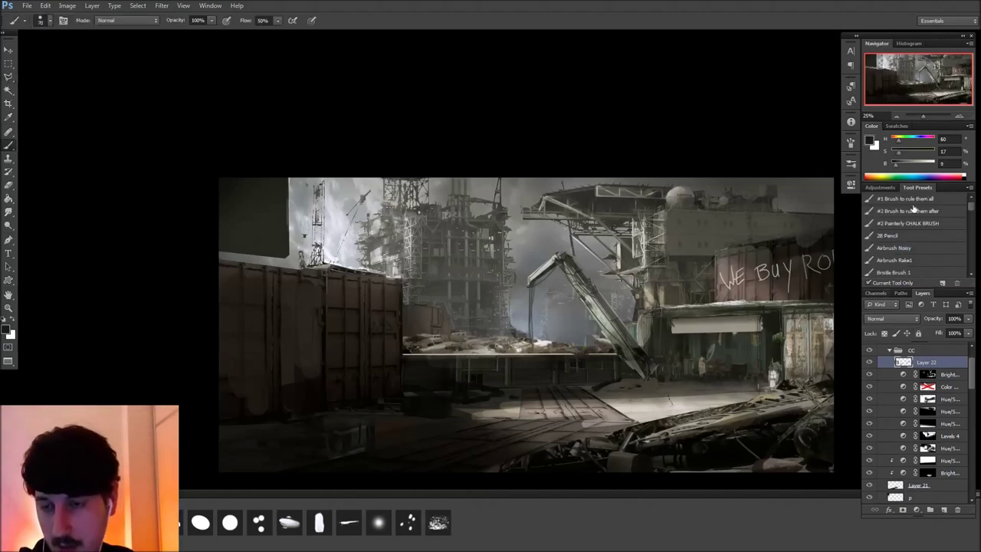
# Choose the 80 px speckled brush and sample tones from the open ground to texture its surface
pyautogui.moveTo(671, 415); pyautogui.dragTo(690, 427)
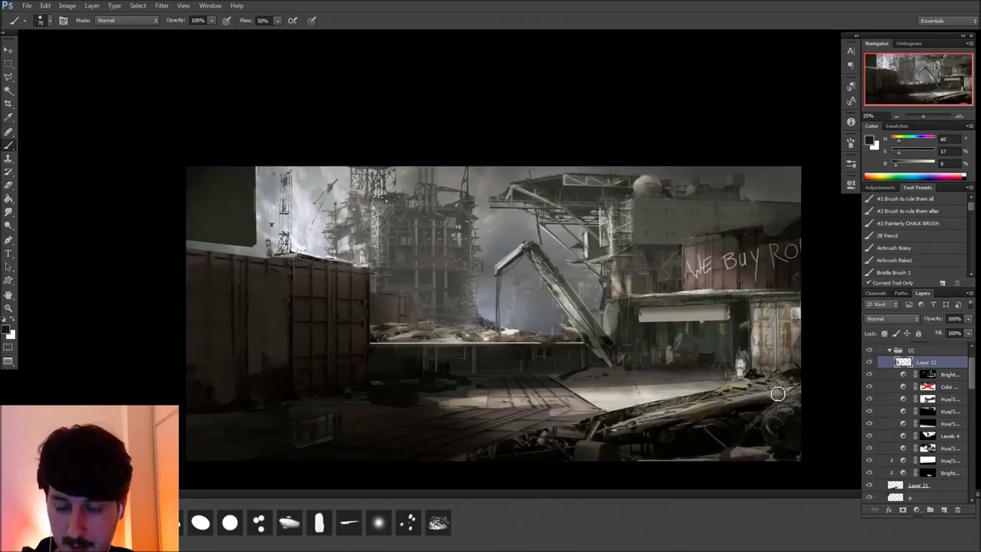
pyautogui.rightClick(484, 342)
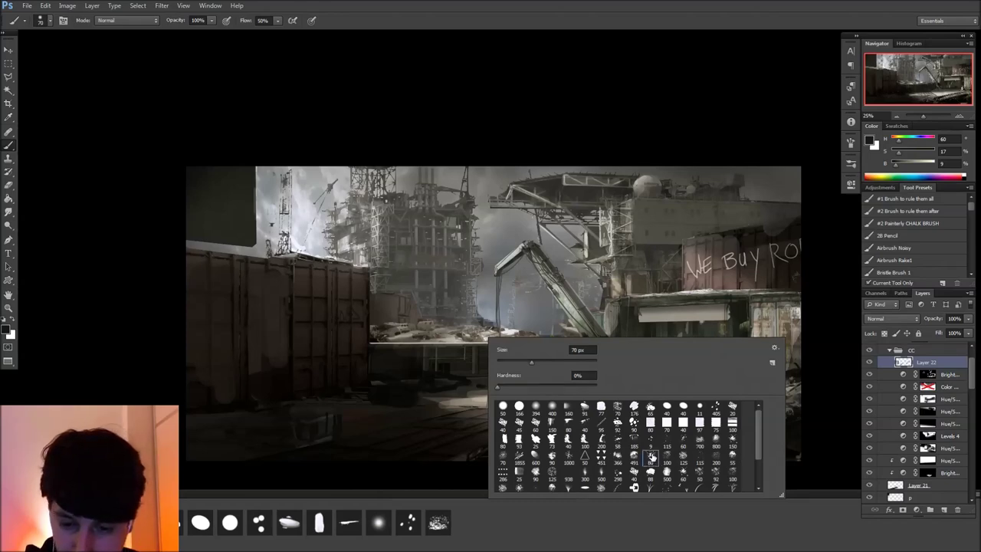
pyautogui.doubleClick(652, 455)
pyautogui.keyDown('alt'); pyautogui.click(458, 389); pyautogui.keyUp('alt')
pyautogui.keyDown('alt'); pyautogui.click(610, 393); pyautogui.keyUp('alt')
pyautogui.keyDown('alt'); pyautogui.click(647, 381); pyautogui.keyUp('alt')
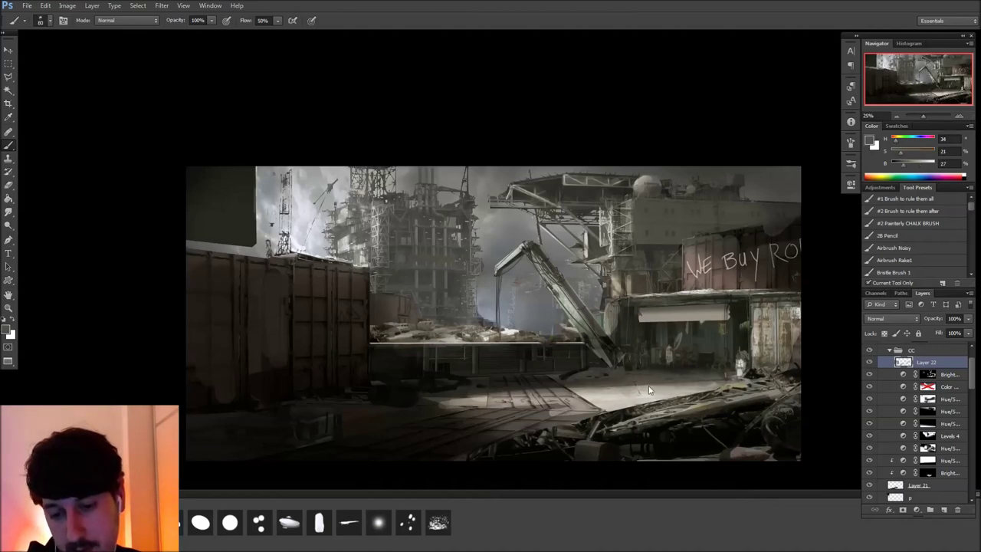
# Sample tones from the sky and structures and paint dark rooftop clutter along the large building's roofline
pyautogui.keyDown('alt'); pyautogui.click(490, 224); pyautogui.keyUp('alt')
pyautogui.keyDown('alt'); pyautogui.click(494, 240); pyautogui.keyUp('alt')
pyautogui.press('r')
pyautogui.press('b')
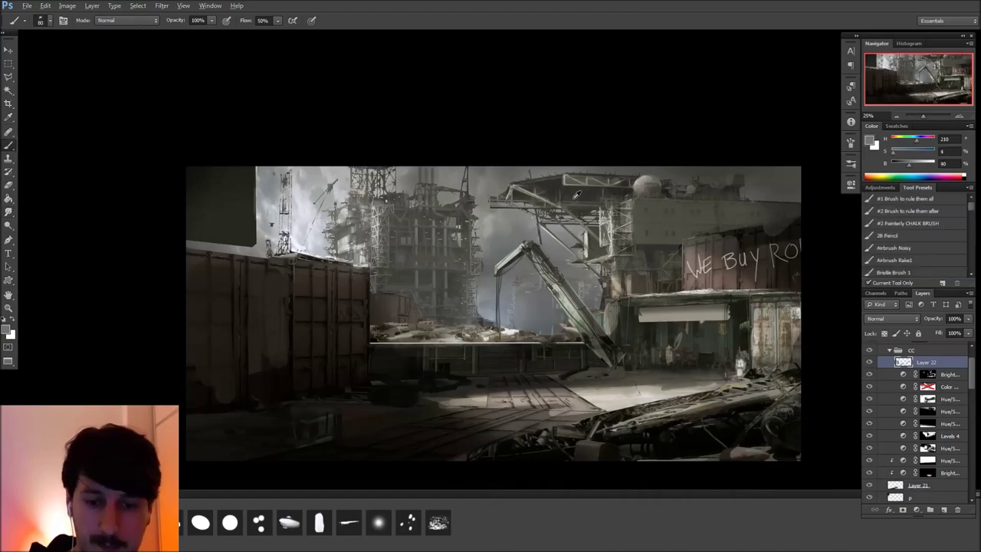
pyautogui.keyDown('alt'); pyautogui.click(576, 194); pyautogui.keyUp('alt')
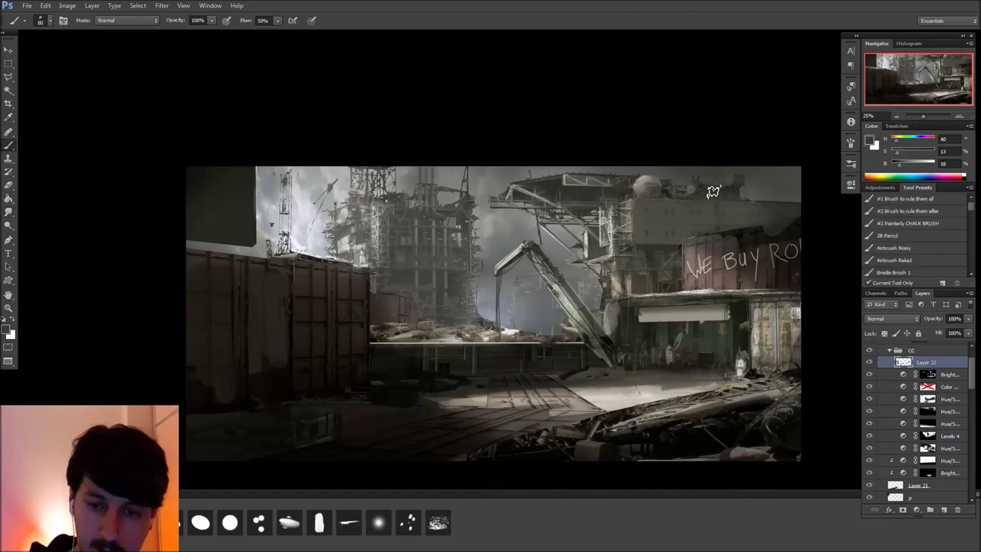
pyautogui.keyDown('alt'); pyautogui.click(744, 187); pyautogui.keyUp('alt')
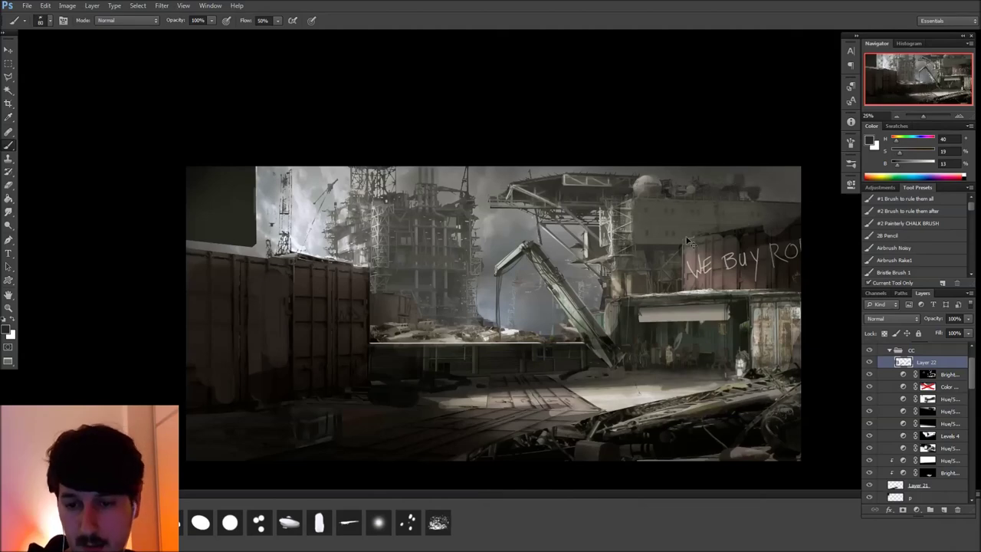
pyautogui.click(141, 523)
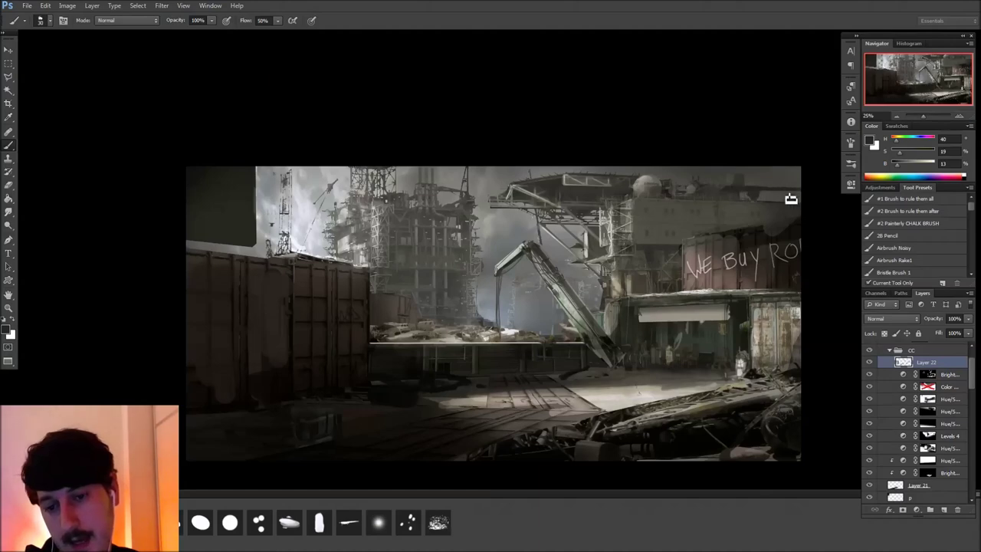
# Switch to another brush tip reduced to 15 px and paint fine silhouette details along the roofline above the sign container
pyautogui.click(238, 520)
pyautogui.press('[')
pyautogui.press('[')
pyautogui.press('[')
pyautogui.press('[')
pyautogui.press('[')
pyautogui.press('[')
pyautogui.press('[')
pyautogui.press('[')
pyautogui.press('[')
pyautogui.press('[')
pyautogui.press('[')
pyautogui.press('[')
pyautogui.press('[')
pyautogui.press('[')
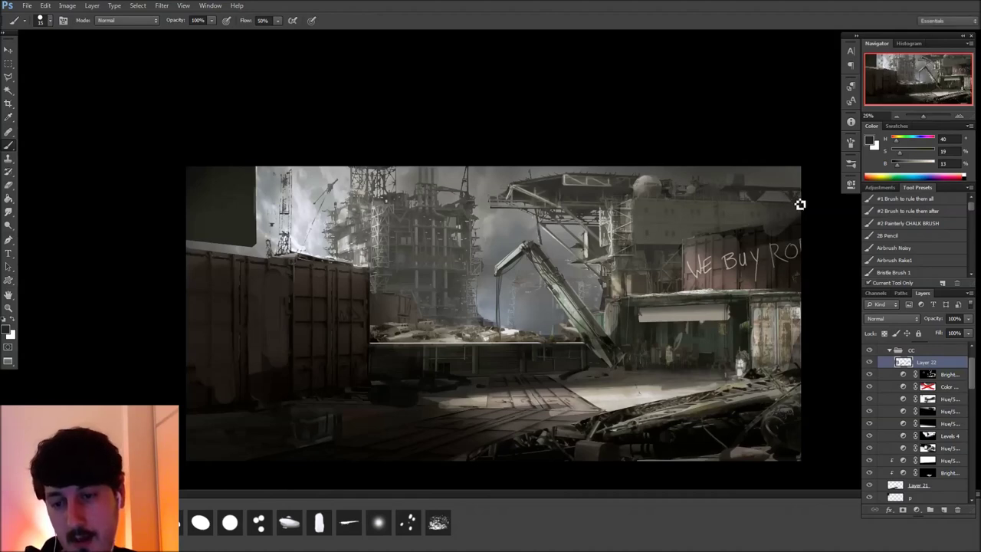
# Outline a small window with the Polygonal Lasso in the shed's dark front, below the sign board
pyautogui.moveTo(724, 386); pyautogui.dragTo(622, 360)
pyautogui.press('l')
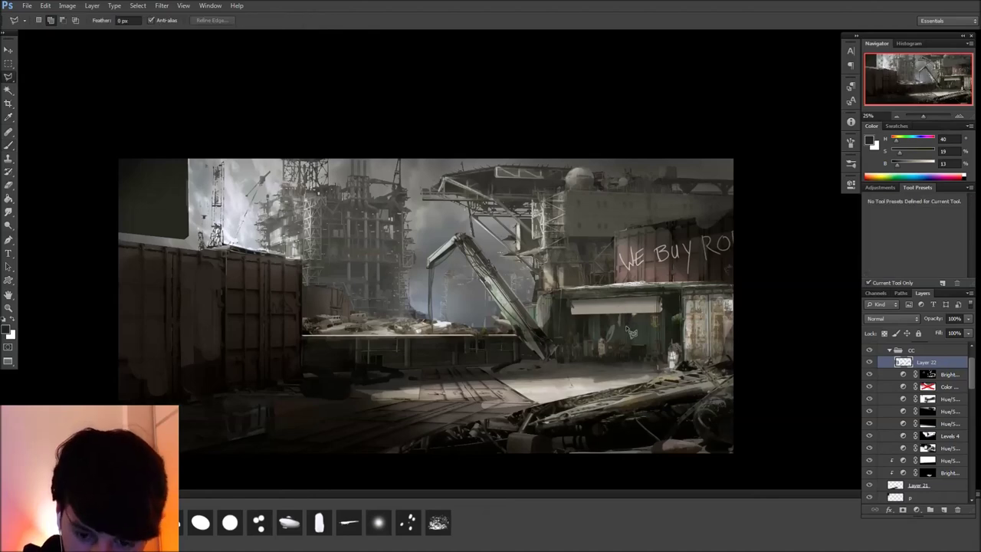
pyautogui.moveTo(625, 329)
pyautogui.mouseDown()
pyautogui.moveTo(642, 322)
pyautogui.moveTo(627, 329)
pyautogui.mouseUp()
pyautogui.press('b')
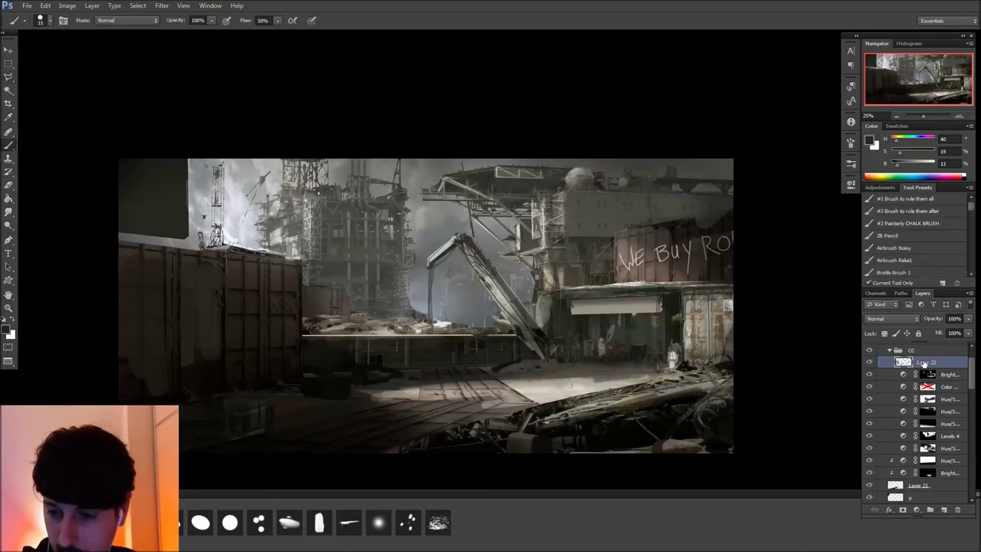
# Add a layer named LD above Layer 22 and set its blend mode to Linear Dodge (Add)
pyautogui.click(941, 511)
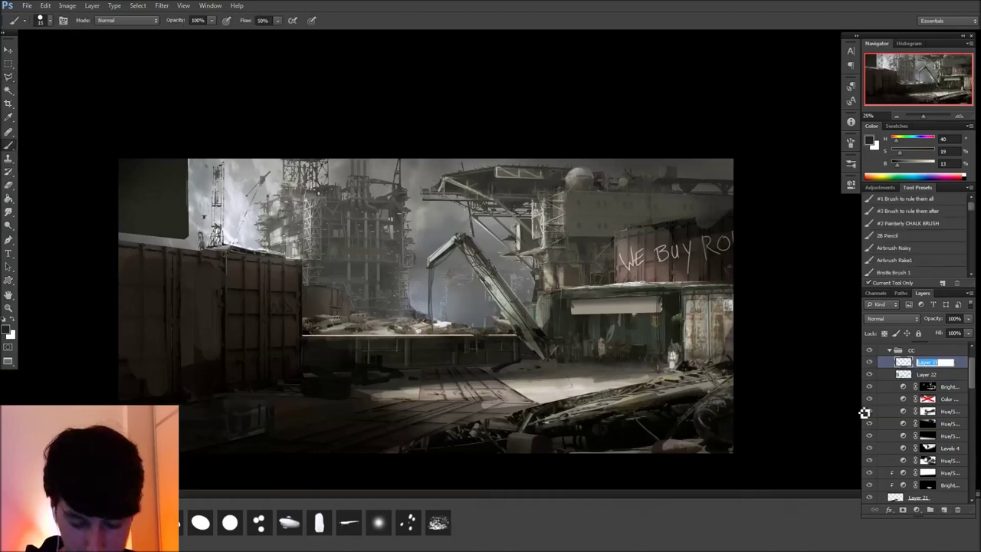
pyautogui.click(890, 318)
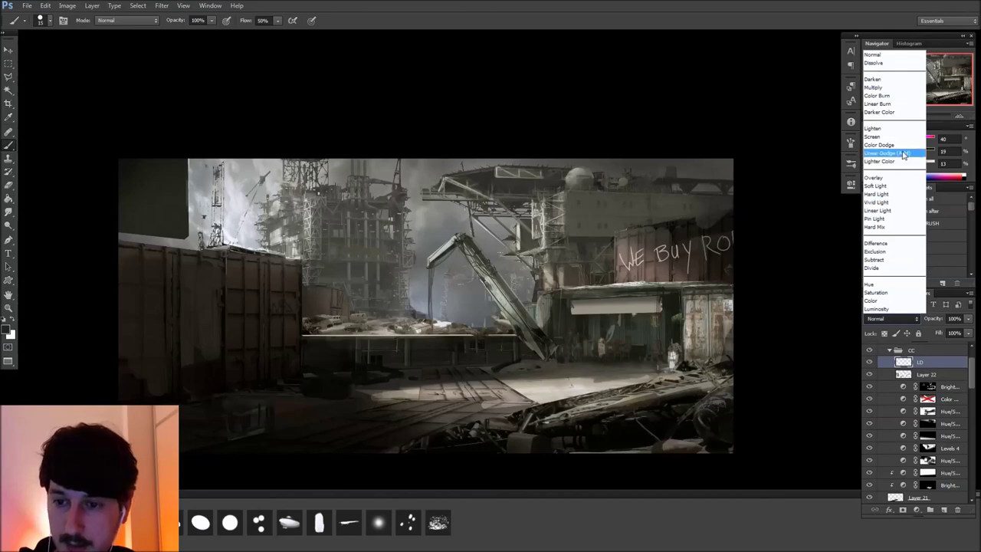
pyautogui.click(893, 156)
# Pick the Airbrush Noisy preset and set the brush's own mode to Linear Dodge (Add)
pyautogui.click(914, 250)
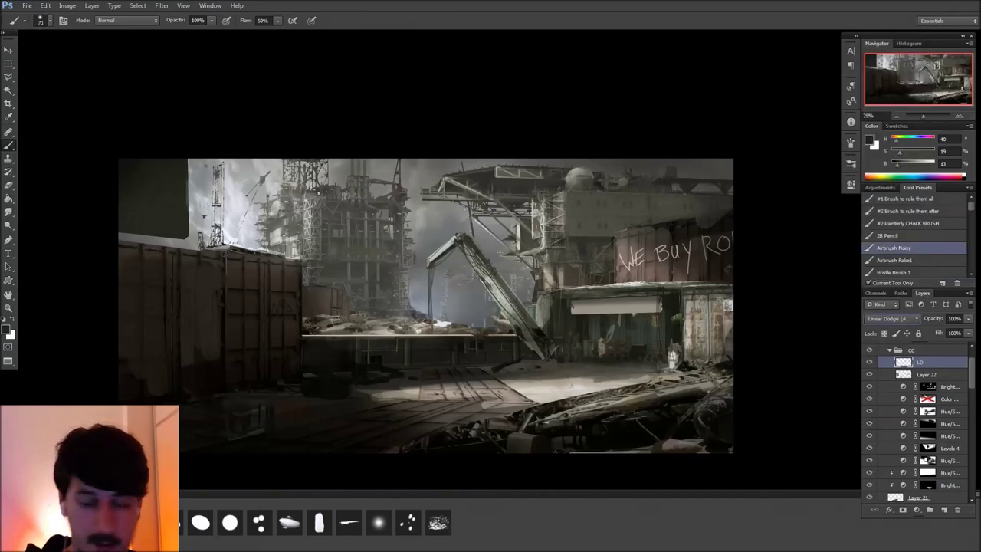
pyautogui.click(126, 20)
pyautogui.click(149, 149)
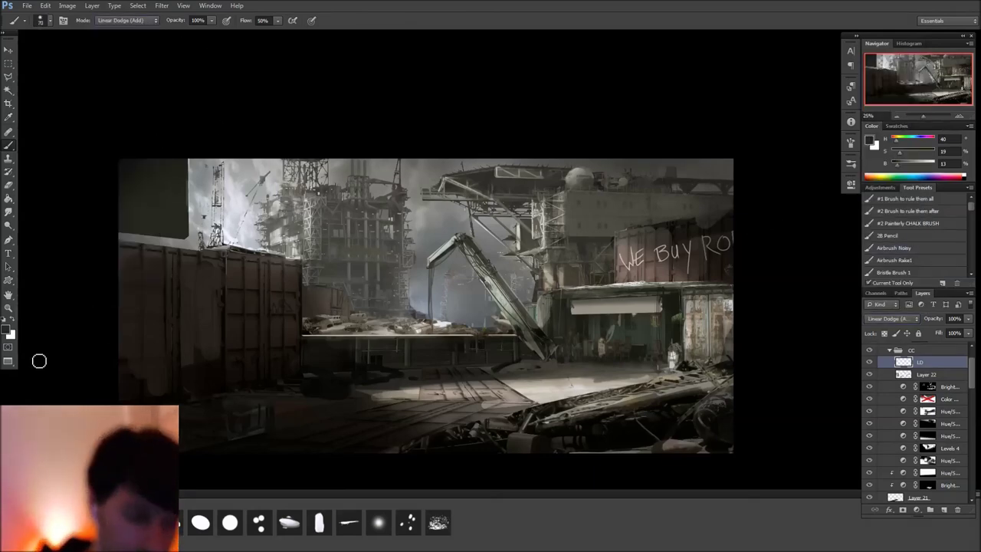
# Set the foreground colour to brown 714a2e and paint a warm glow in the shed's outlined window
pyautogui.click(7, 331)
pyautogui.moveTo(502, 265); pyautogui.dragTo(504, 270)
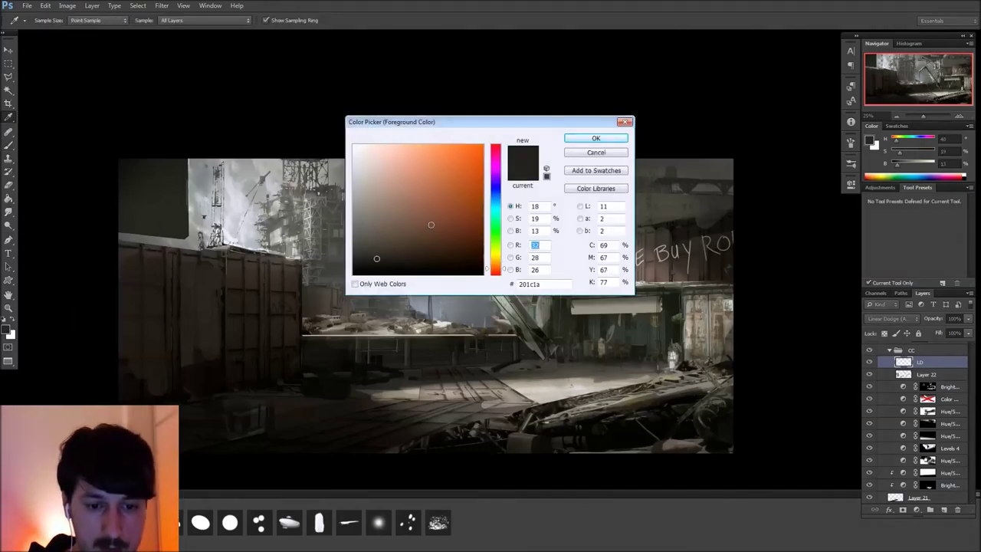
pyautogui.click(431, 213)
pyautogui.click(506, 271)
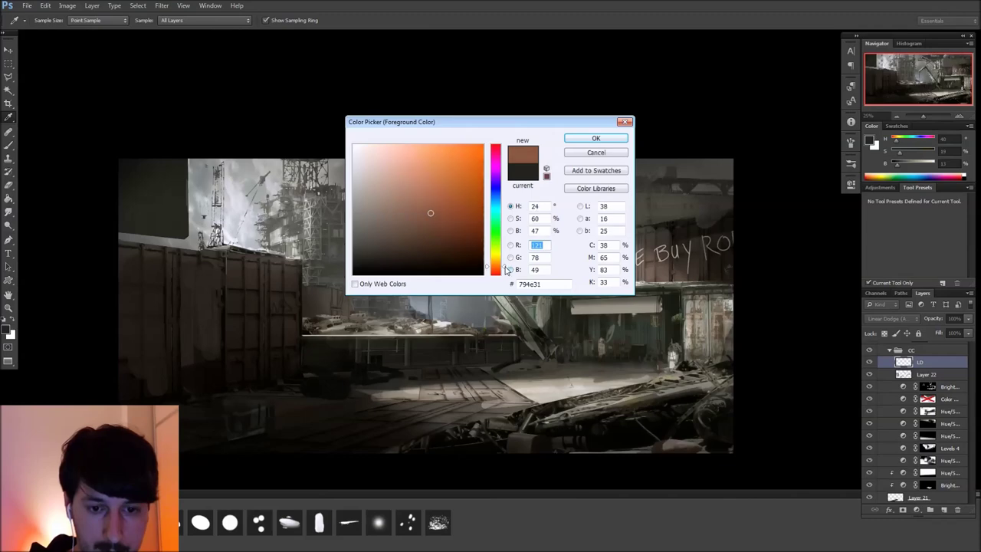
pyautogui.moveTo(430, 214); pyautogui.dragTo(430, 217)
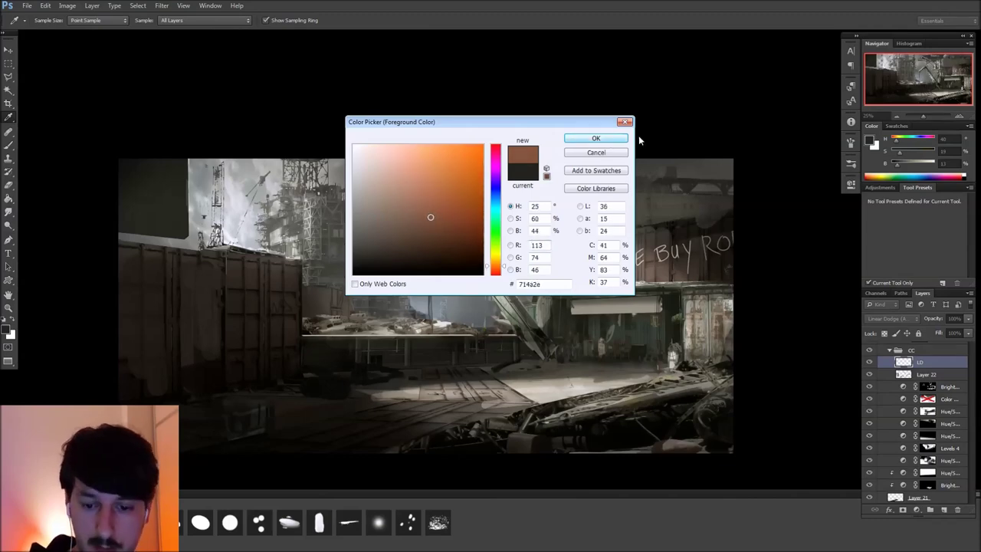
pyautogui.press('Return')
pyautogui.press('b')
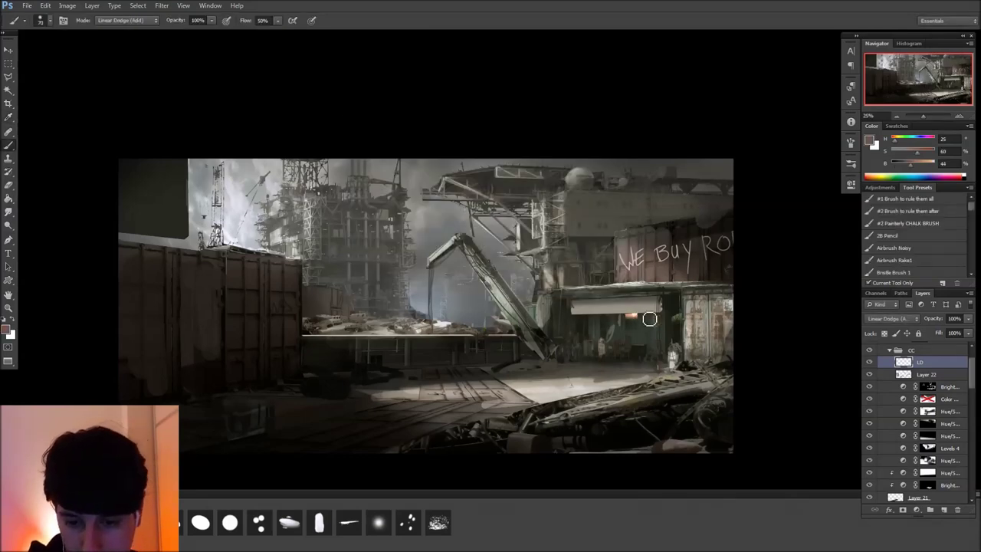
pyautogui.moveTo(631, 316); pyautogui.dragTo(629, 324)
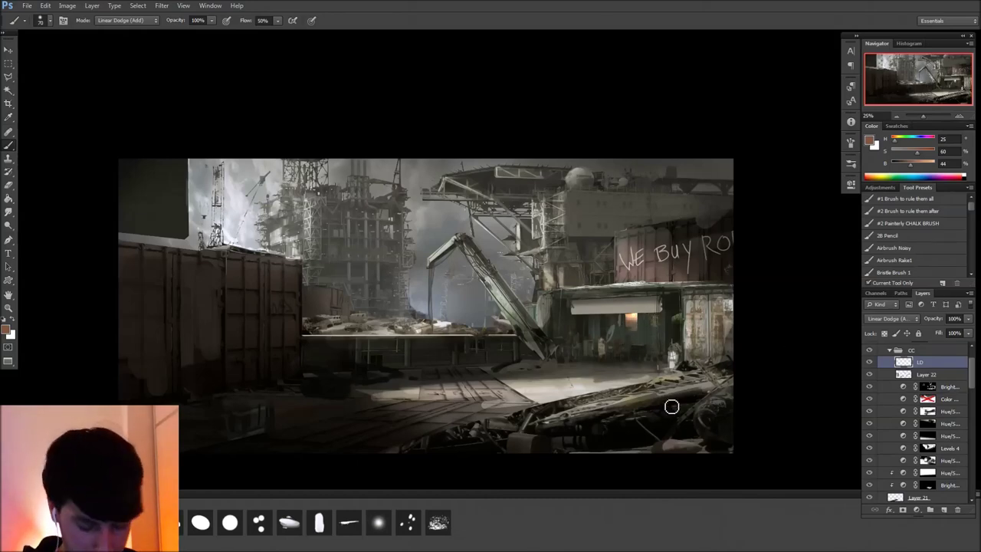
# Choose a round brush tip and paint two small orange lights with soft halos low on the distant tower
pyautogui.rightClick(421, 342)
pyautogui.doubleClick(441, 397)
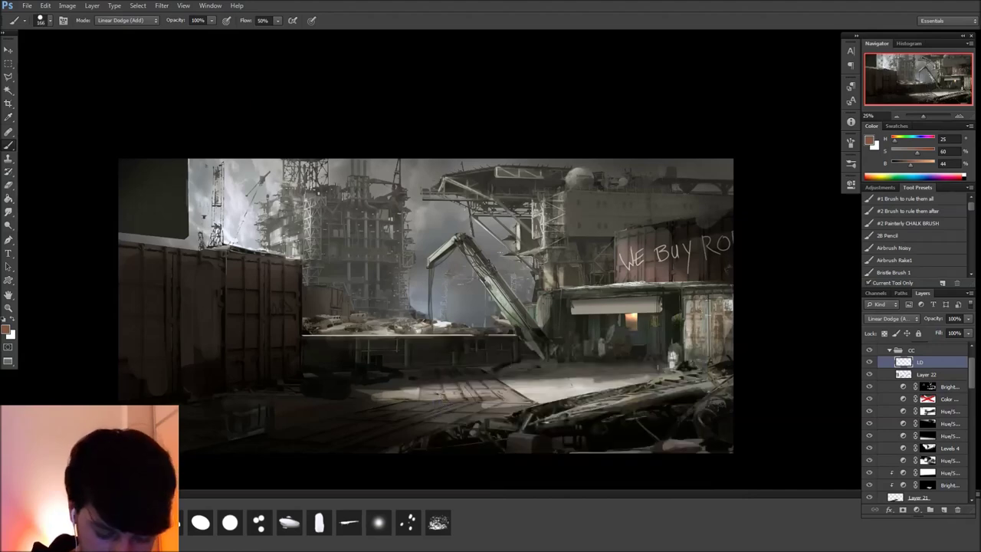
pyautogui.press('[')
pyautogui.press('[')
pyautogui.press('[')
pyautogui.press('[')
pyautogui.press('[')
pyautogui.press('[')
pyautogui.press('[')
pyautogui.press('[')
pyautogui.press('[')
pyautogui.press('[')
pyautogui.press('[')
pyautogui.press('[')
pyautogui.press('[')
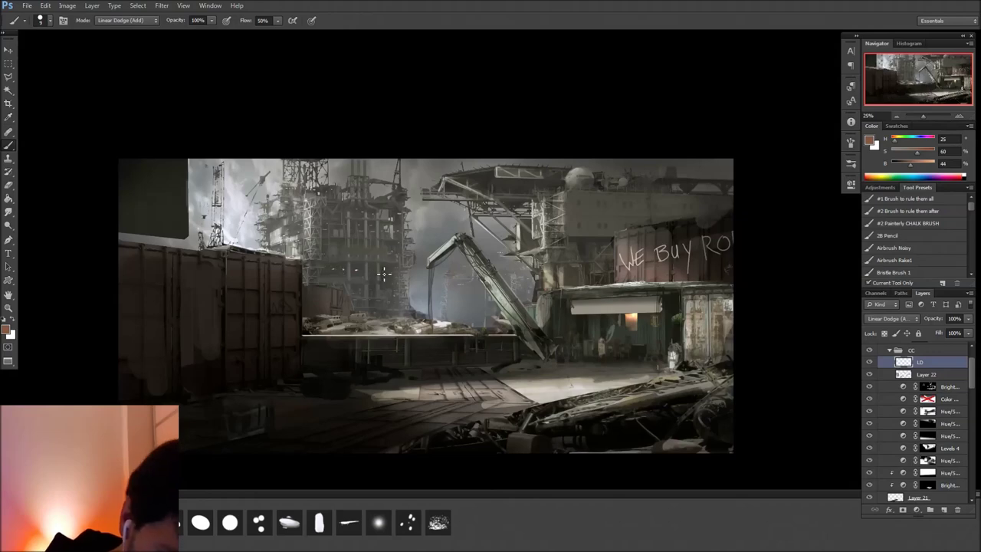
pyautogui.press(']')
pyautogui.press(']')
pyautogui.press(']')
pyautogui.press(']')
pyautogui.press(']')
pyautogui.press(']')
pyautogui.press(']')
pyautogui.click(356, 270)
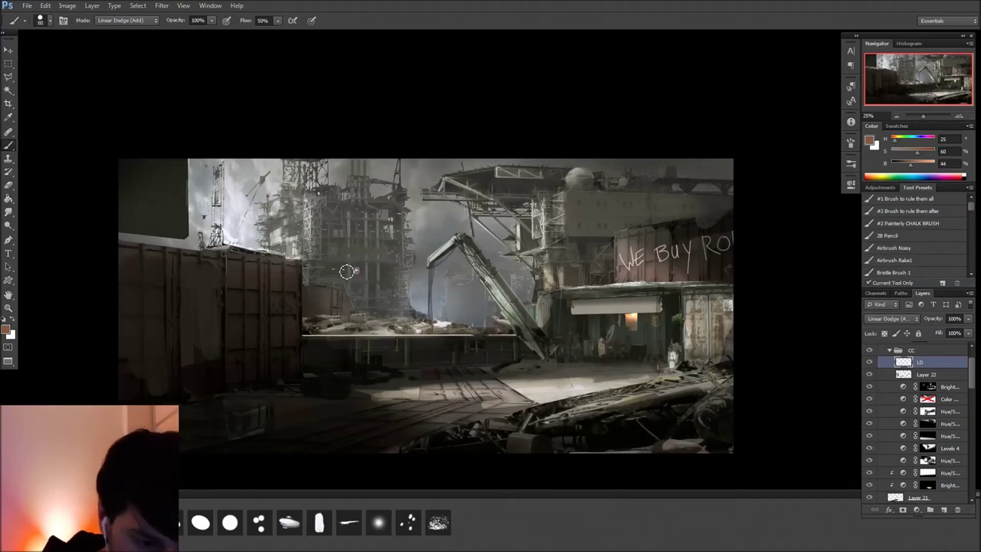
pyautogui.click(329, 271)
# Paint two more small orange lights on the distant tower's upper floors, using a 60 px brush for the halos
pyautogui.press('[')
pyautogui.press('[')
pyautogui.press('[')
pyautogui.press('[')
pyautogui.press('[')
pyautogui.press('[')
pyautogui.press('[')
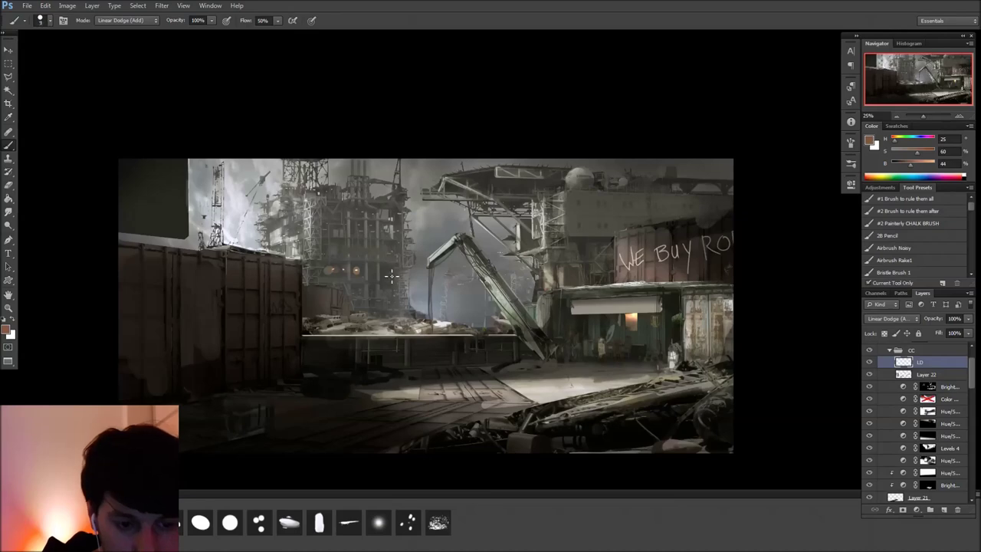
pyautogui.press(']')
pyautogui.press(']')
pyautogui.press(']')
pyautogui.press(']')
pyautogui.press(']')
pyautogui.press(']')
pyautogui.click(355, 212)
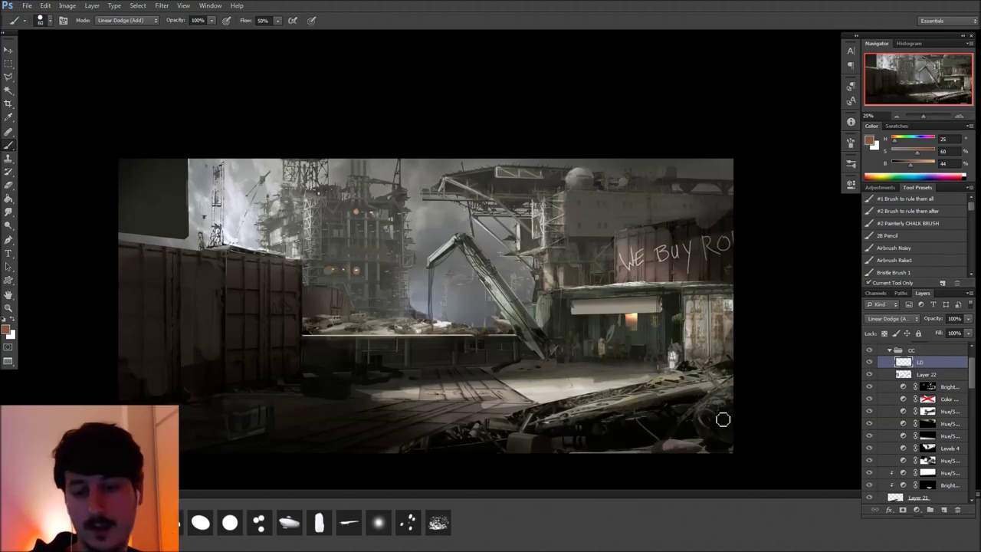
# Erase all but one of the tower's lights and paint two orange lights on the large building with 50 px halos
pyautogui.press('e')
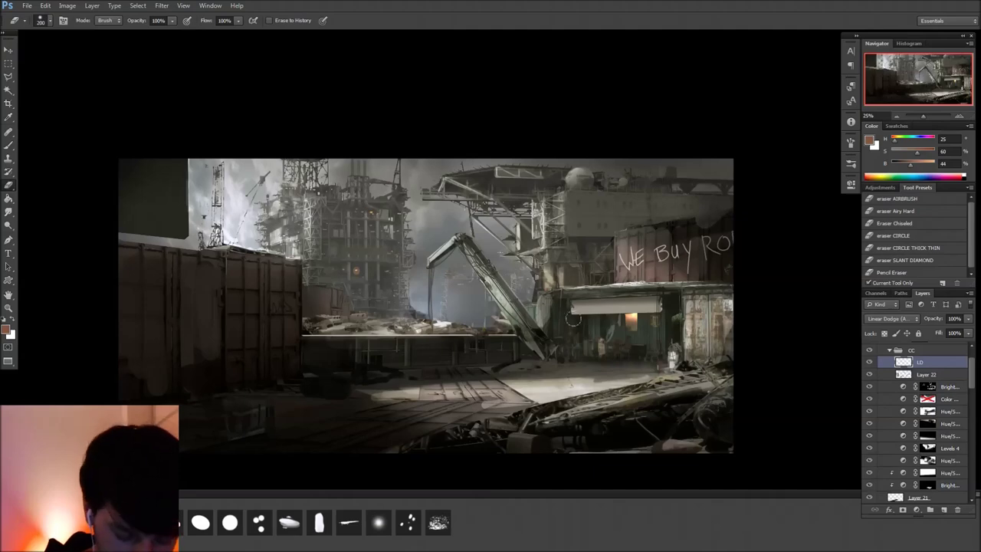
pyautogui.press('b')
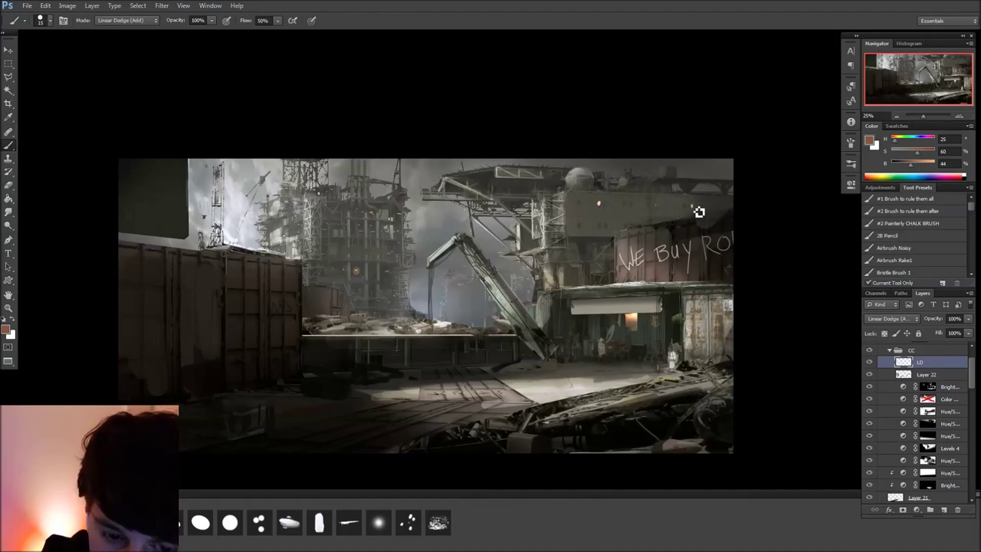
pyautogui.press(']')
pyautogui.press(']')
pyautogui.press(']')
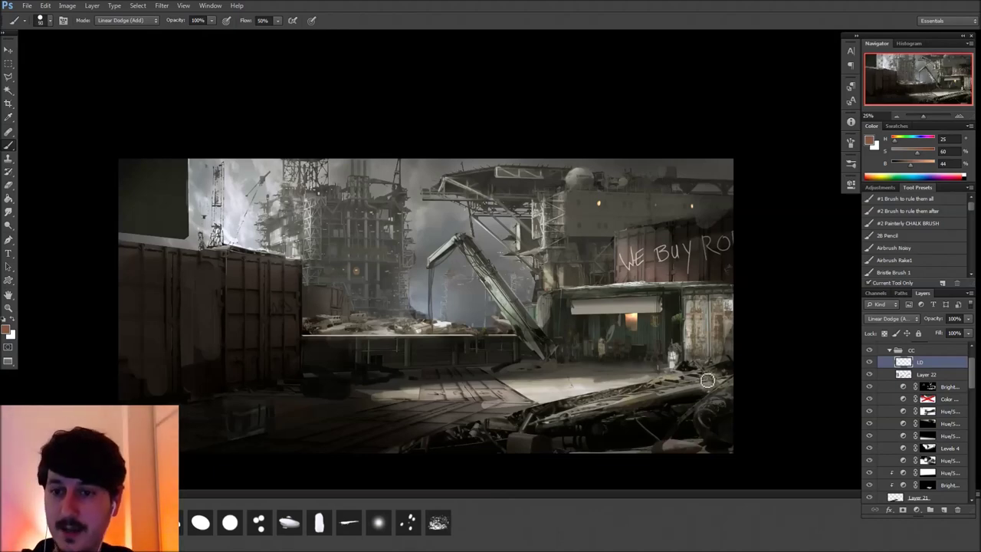
# Return to Layer 22 with the Airbrush Noisy preset and sample a dark tone near the base of the large containers
pyautogui.moveTo(582, 408); pyautogui.dragTo(632, 412)
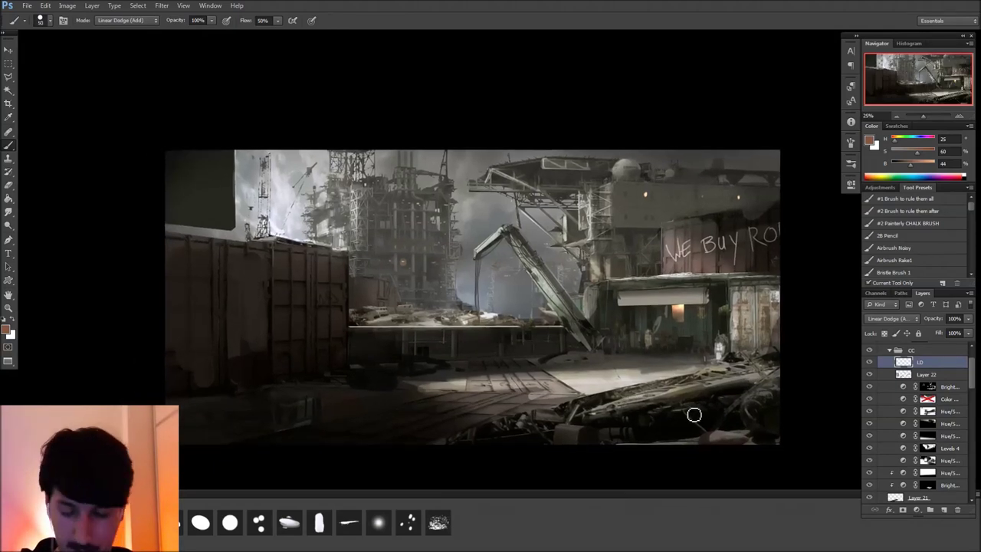
pyautogui.click(926, 375)
pyautogui.click(892, 248)
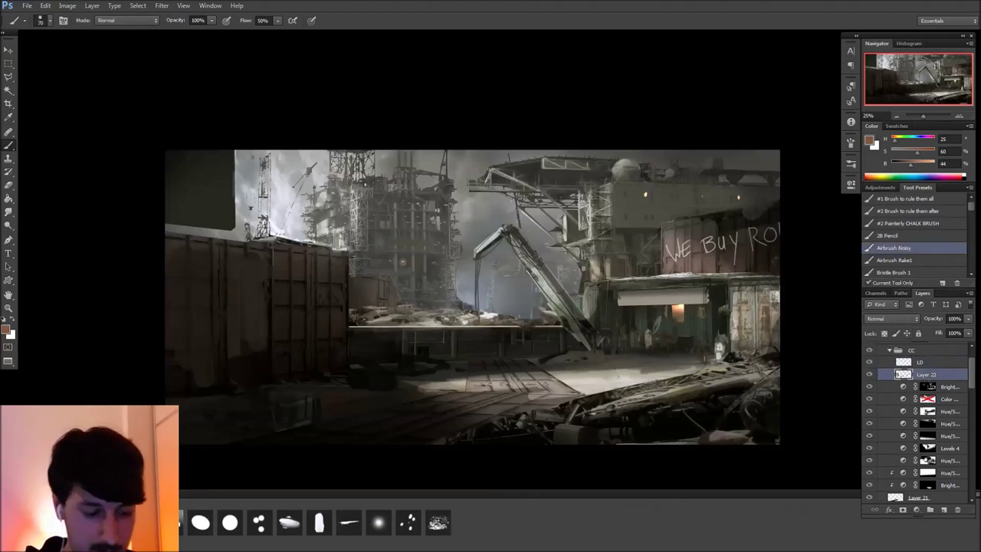
pyautogui.moveTo(400, 406); pyautogui.dragTo(517, 393)
pyautogui.keyDown('alt'); pyautogui.click(317, 386); pyautogui.keyUp('alt')
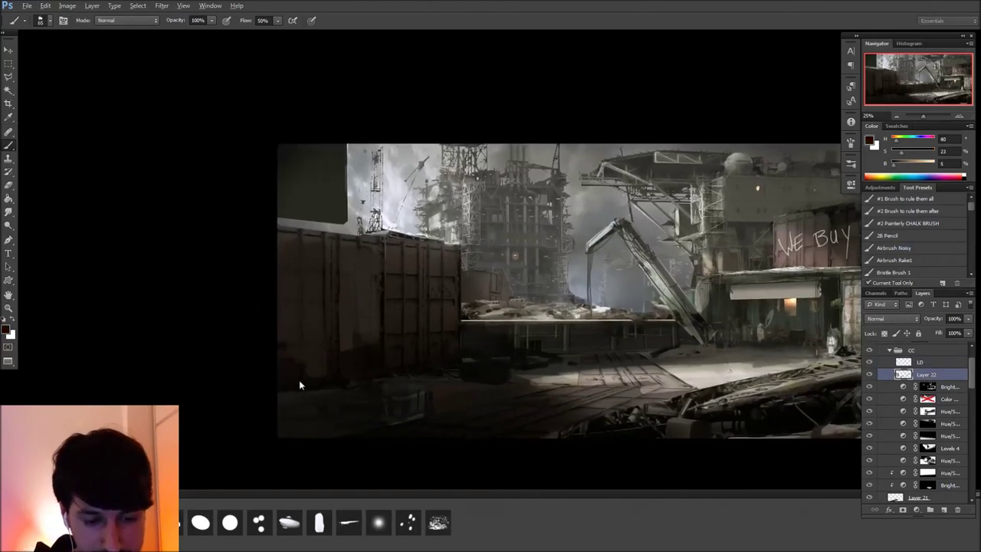
# Outline a low strip along the containers' base with the Polygonal Lasso and paint it in a sampled ground tone at 300 px
pyautogui.press('l')
pyautogui.click(263, 359)
pyautogui.click(464, 385)
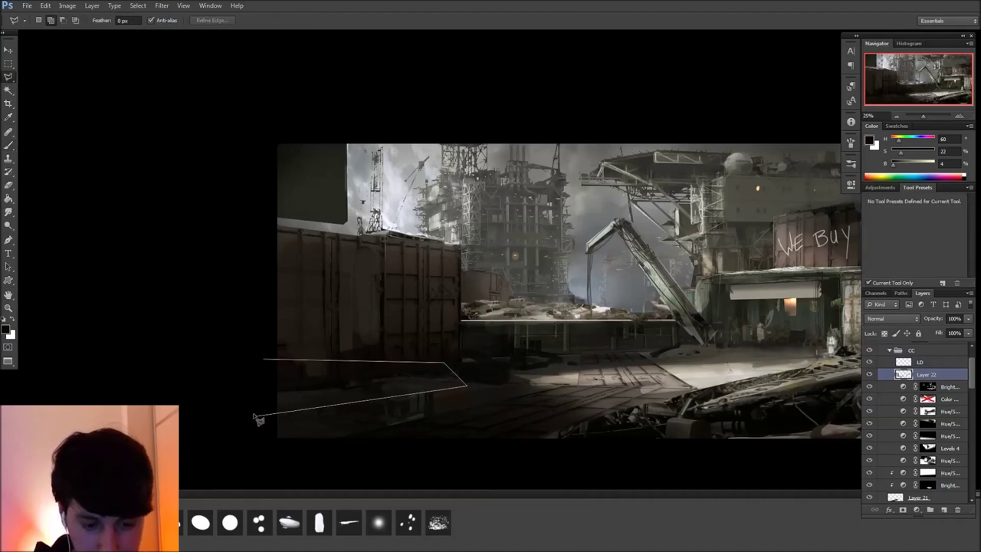
pyautogui.doubleClick(244, 414)
pyautogui.hotkey('ctrl', 'd')
pyautogui.press('b')
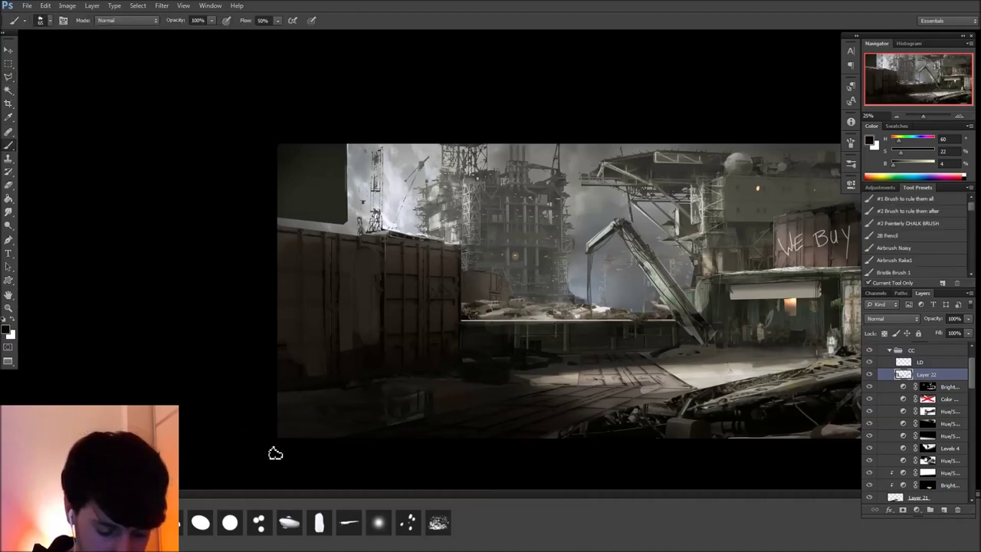
pyautogui.keyDown('alt'); pyautogui.click(527, 374); pyautogui.keyUp('alt')
pyautogui.press(']')
pyautogui.moveTo(445, 395)
pyautogui.mouseDown()
pyautogui.moveTo(395, 389)
pyautogui.moveTo(341, 360)
pyautogui.mouseUp()
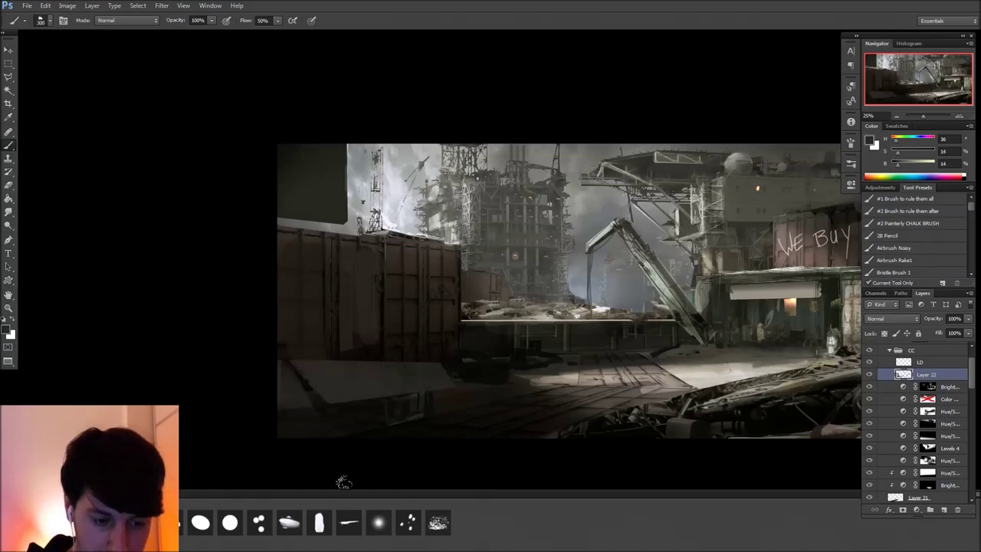
# Choose a textured brush tip at 300 px and break up the strip by the containers with sampled dark tones
pyautogui.rightClick(338, 349)
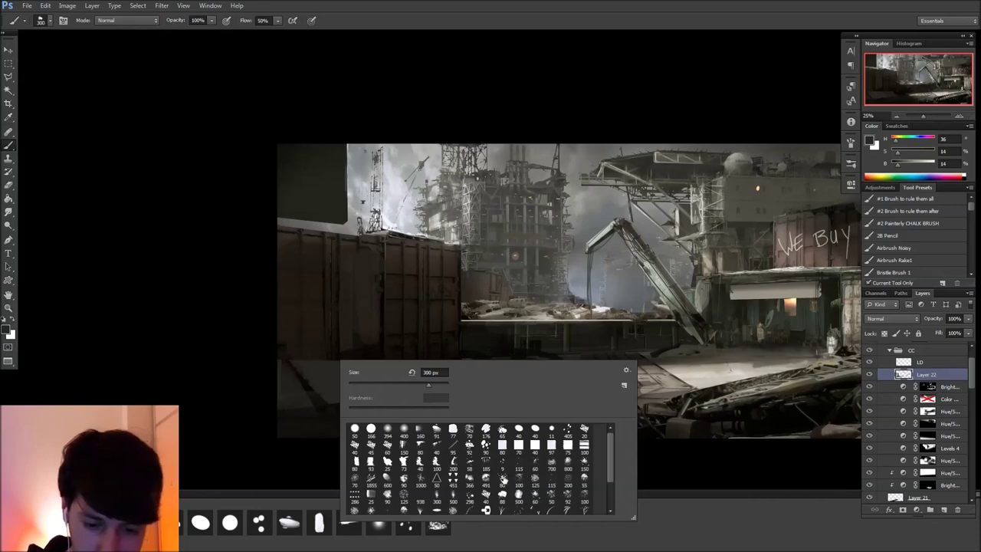
pyautogui.doubleClick(503, 480)
pyautogui.press(']')
pyautogui.keyDown('alt'); pyautogui.click(416, 416); pyautogui.keyUp('alt')
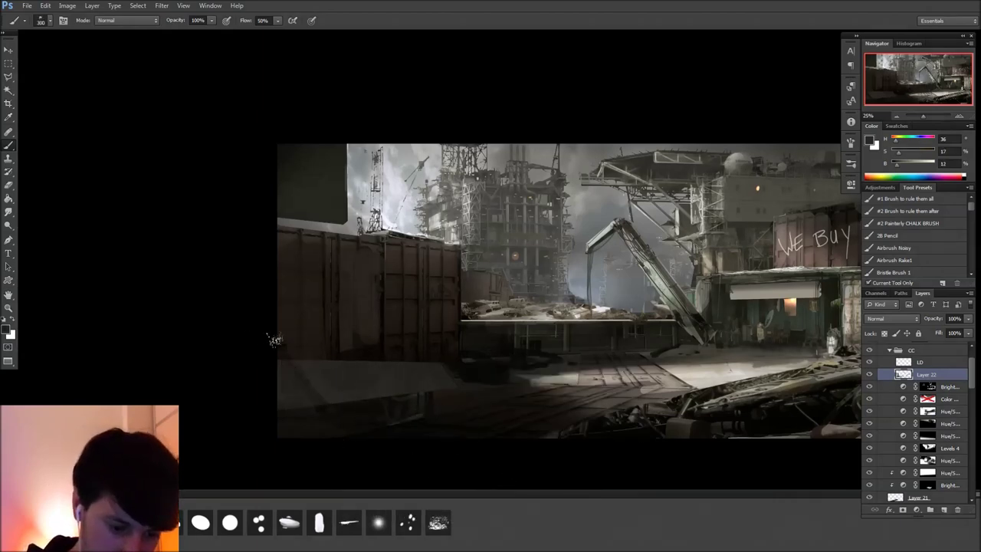
pyautogui.press('d')
pyautogui.moveTo(337, 383)
pyautogui.mouseDown()
pyautogui.moveTo(383, 381)
pyautogui.moveTo(359, 376)
pyautogui.mouseUp()
pyautogui.keyDown('alt'); pyautogui.click(307, 389); pyautogui.keyUp('alt')
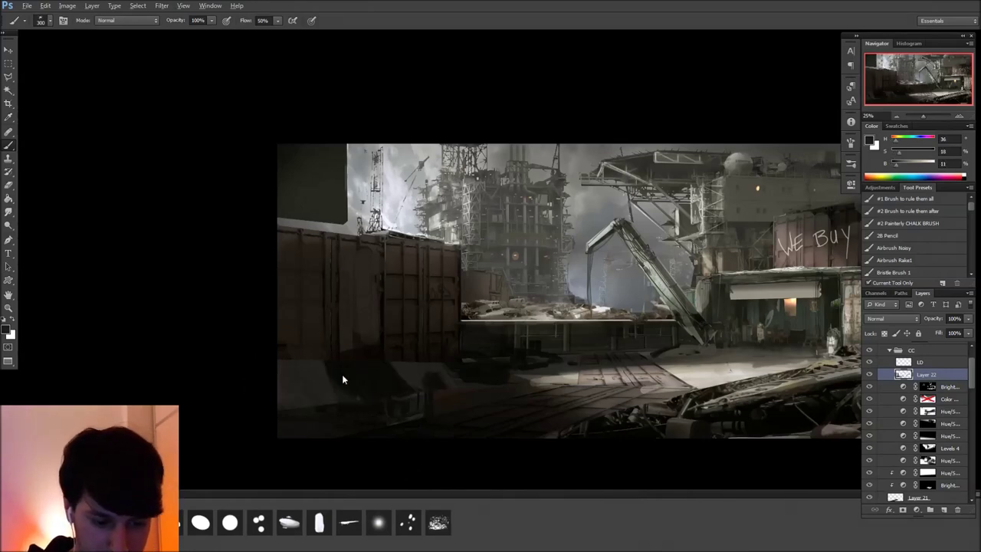
pyautogui.keyDown('alt'); pyautogui.click(349, 343); pyautogui.keyUp('alt')
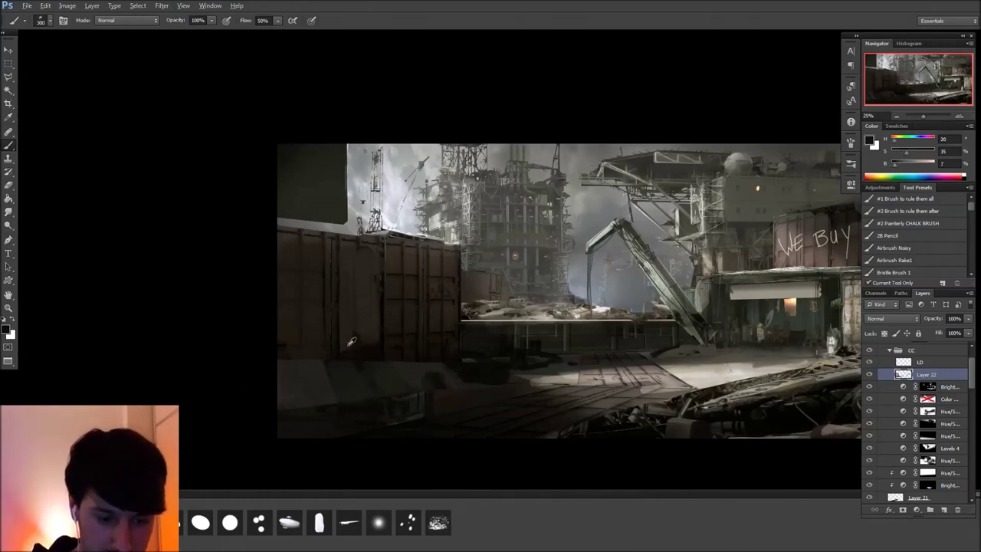
pyautogui.keyDown('alt'); pyautogui.click(436, 367); pyautogui.keyUp('alt')
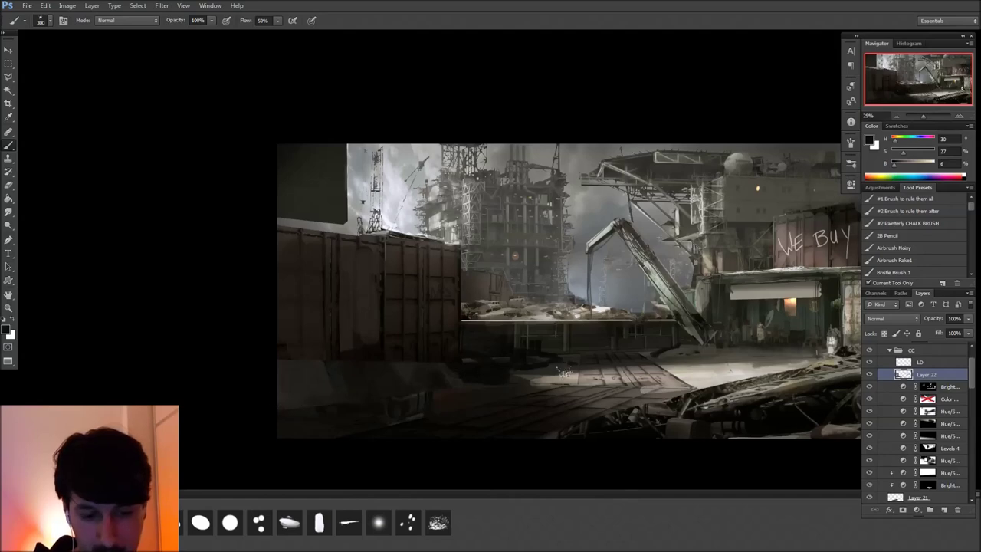
# Outline a wedge across the ground below the large containers and paint it with sampled dark tones at 300 px
pyautogui.moveTo(606, 401); pyautogui.dragTo(673, 397)
pyautogui.press('l')
pyautogui.click(320, 422)
pyautogui.click(622, 377)
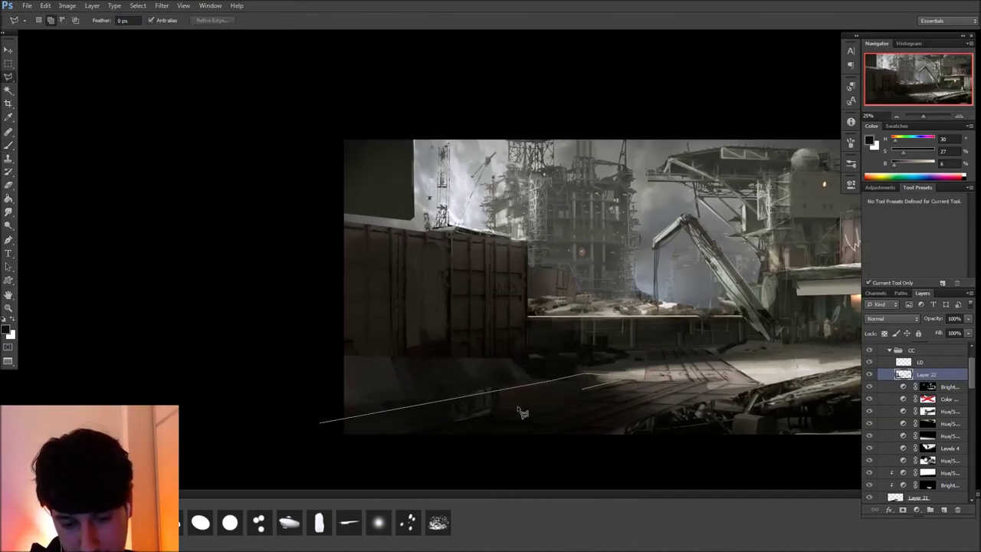
pyautogui.doubleClick(331, 466)
pyautogui.hotkey('ctrl', 'h')
pyautogui.press('b')
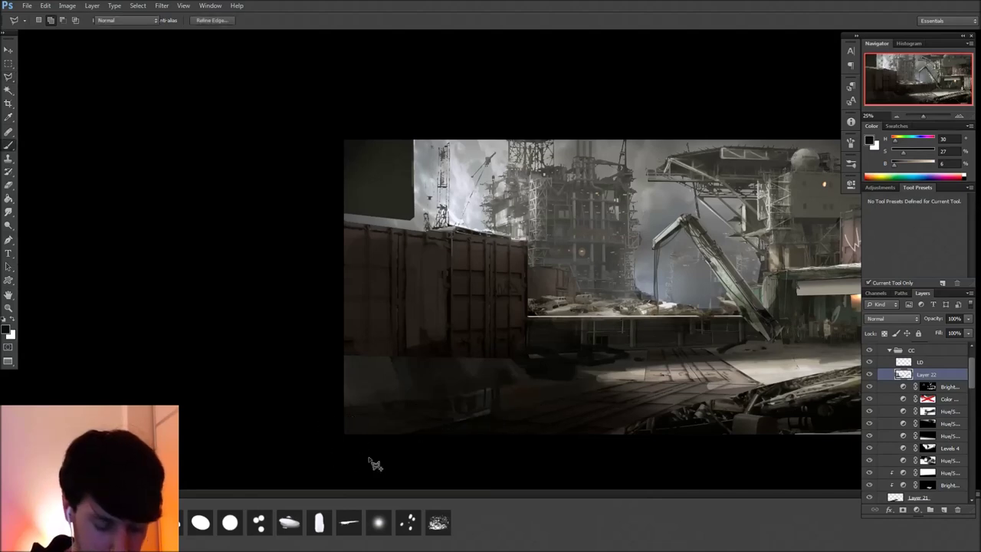
pyautogui.moveTo(556, 401); pyautogui.dragTo(296, 443)
pyautogui.moveTo(445, 427); pyautogui.dragTo(239, 457)
pyautogui.keyDown('alt'); pyautogui.click(456, 362); pyautogui.keyUp('alt')
pyautogui.moveTo(558, 384)
pyautogui.mouseDown()
pyautogui.moveTo(400, 405)
pyautogui.moveTo(311, 440)
pyautogui.mouseUp()
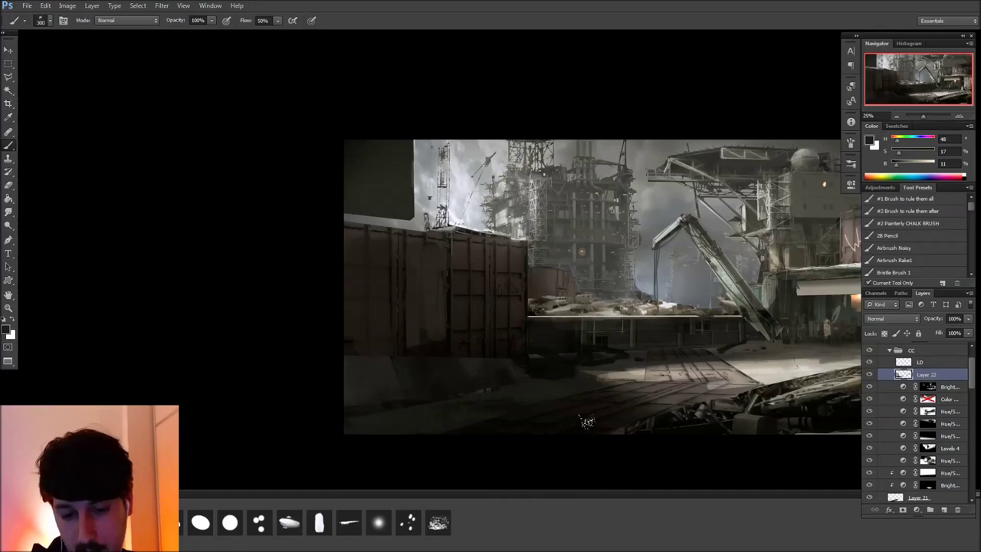
# Outline a small slanted panel leaning against the low wall beside the crane's foot and paint it with sampled grey tones
pyautogui.moveTo(679, 449); pyautogui.dragTo(381, 442)
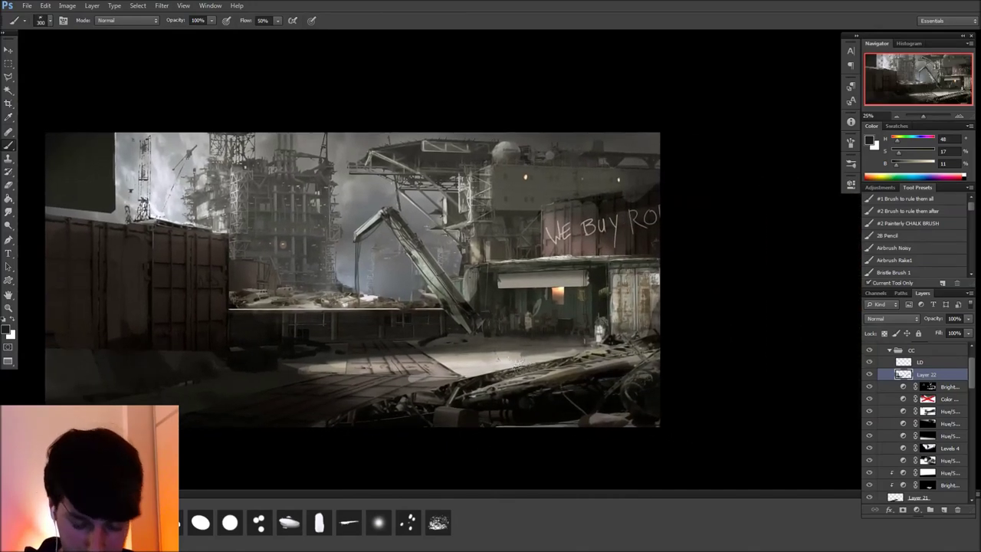
pyautogui.press('l')
pyautogui.click(397, 344)
pyautogui.click(406, 316)
pyautogui.click(431, 324)
pyautogui.doubleClick(427, 348)
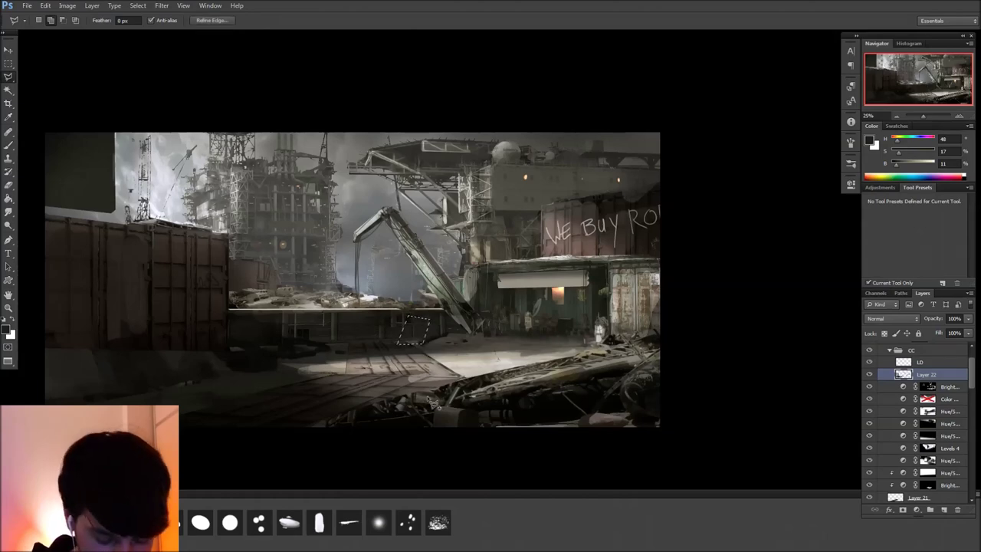
pyautogui.press('b')
pyautogui.keyDown('alt'); pyautogui.click(438, 343); pyautogui.keyUp('alt')
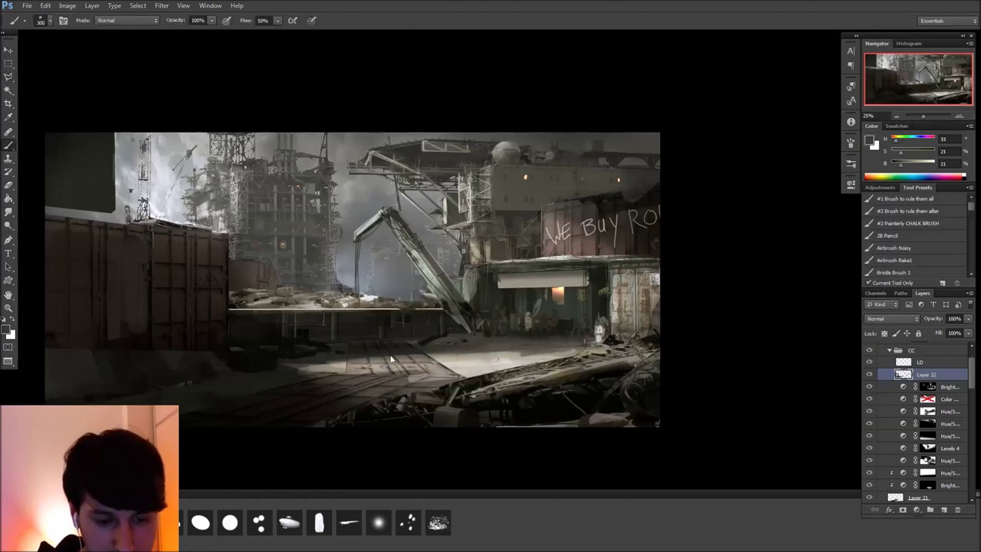
pyautogui.keyDown('alt'); pyautogui.click(421, 343); pyautogui.keyUp('alt')
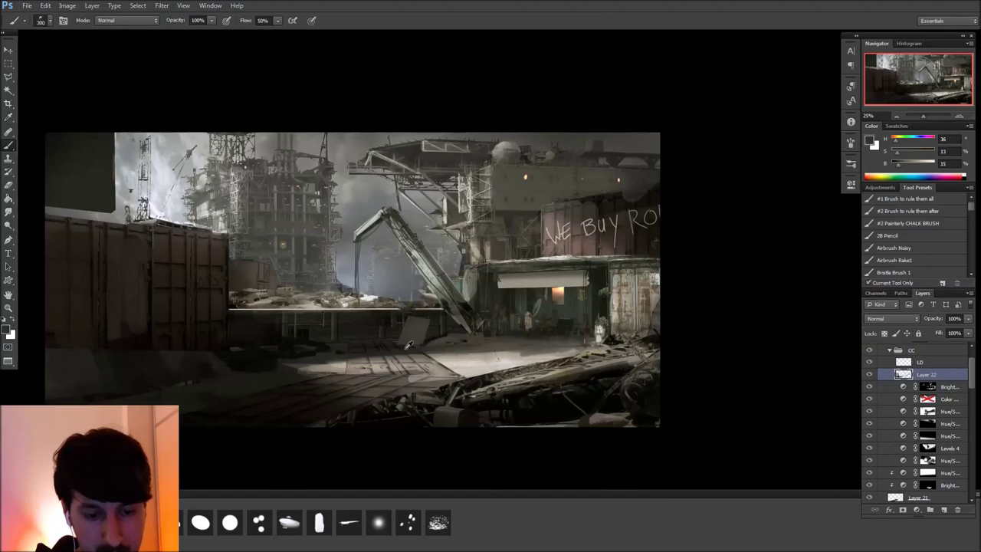
pyautogui.keyDown('alt'); pyautogui.click(431, 339); pyautogui.keyUp('alt')
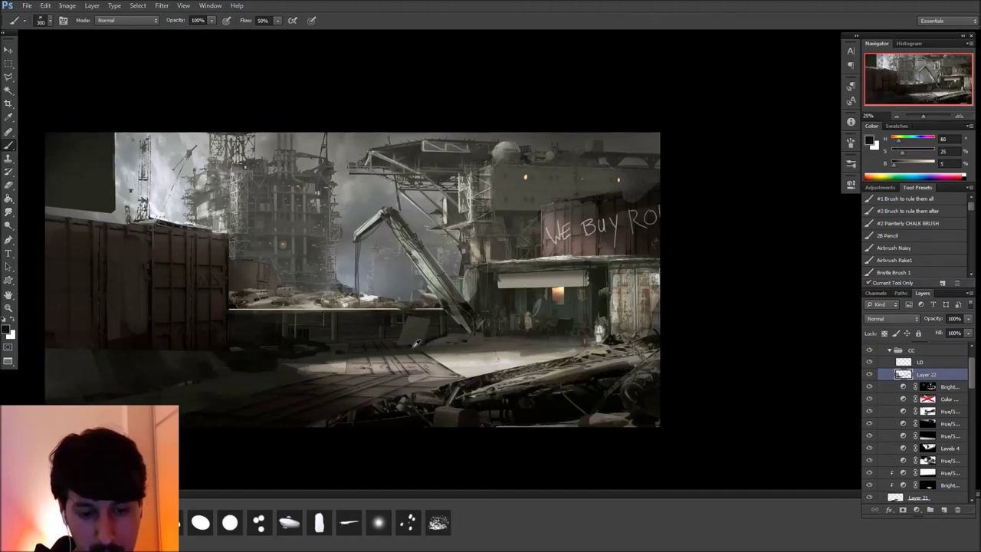
# Outline a taller leaning panel beside the large containers and paint it with sampled ground and shadow tones
pyautogui.moveTo(590, 367); pyautogui.dragTo(642, 370)
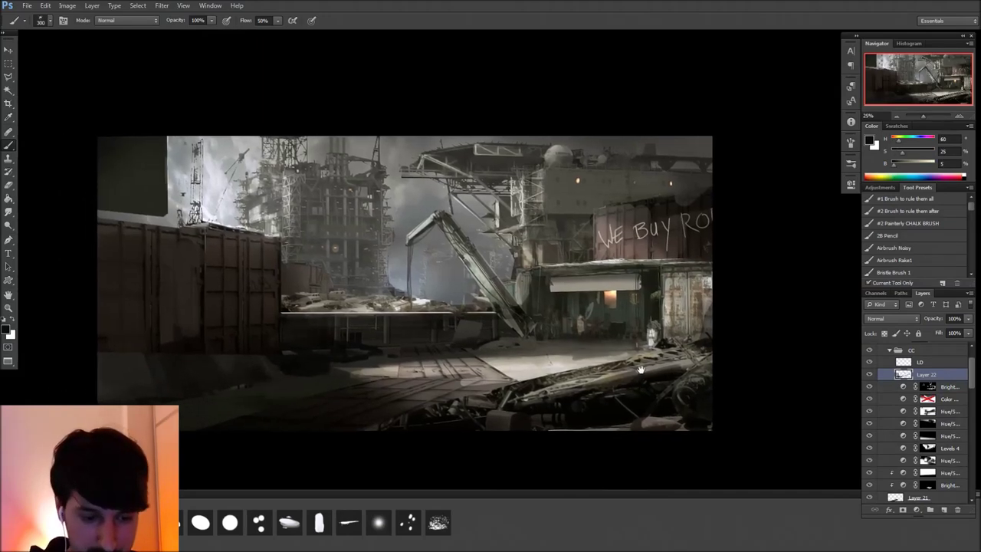
pyautogui.press('l')
pyautogui.click(329, 368)
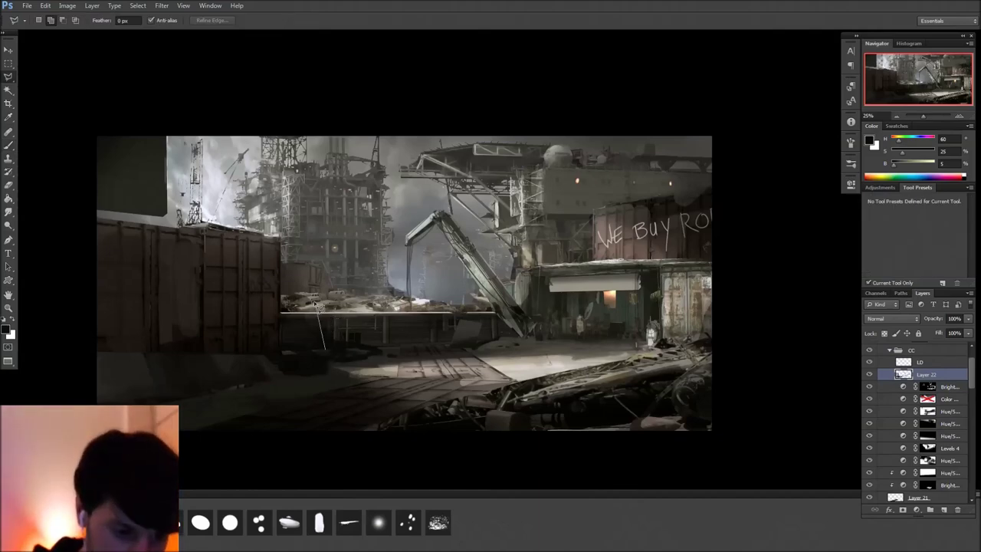
pyautogui.click(346, 308)
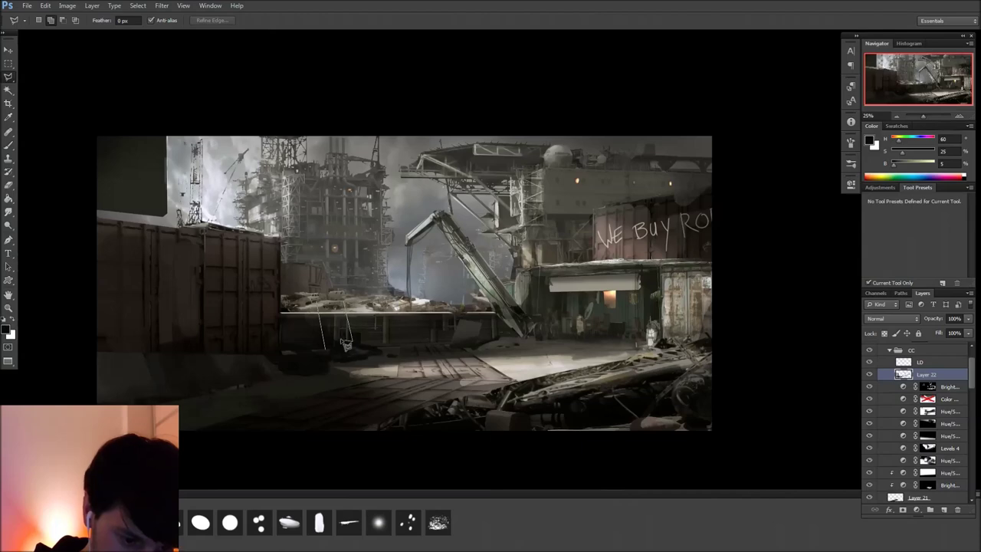
pyautogui.click(328, 347)
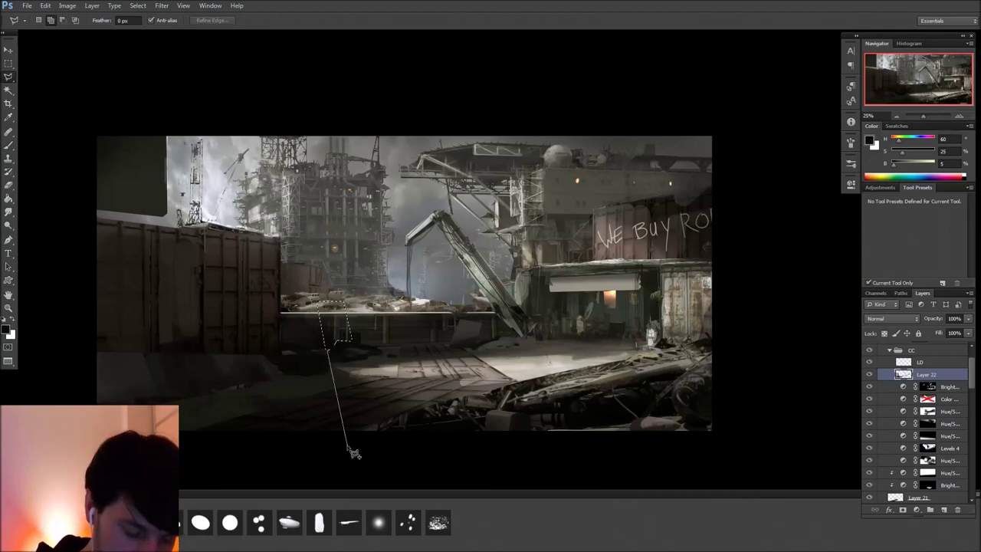
pyautogui.press('Escape')
pyautogui.press('b')
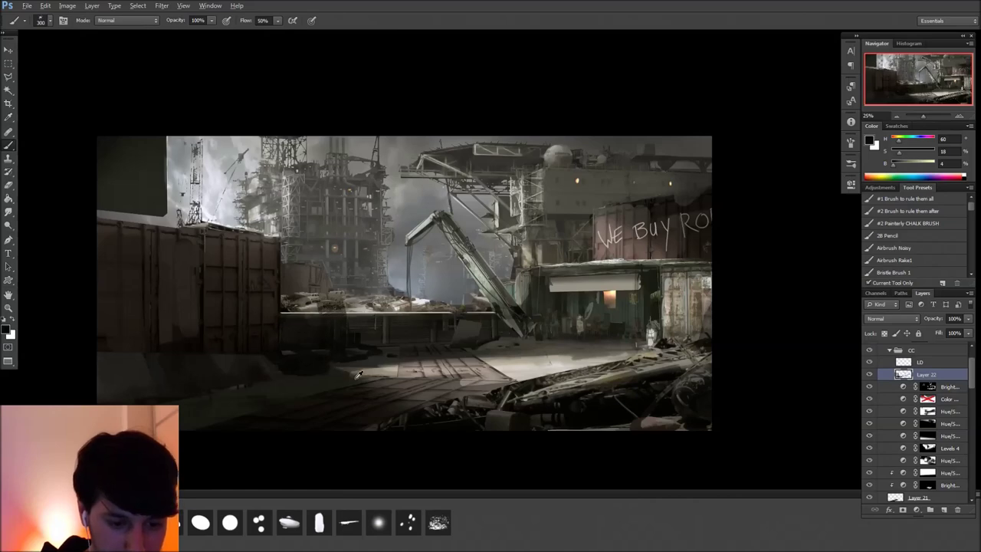
pyautogui.keyDown('alt'); pyautogui.click(391, 369); pyautogui.keyUp('alt')
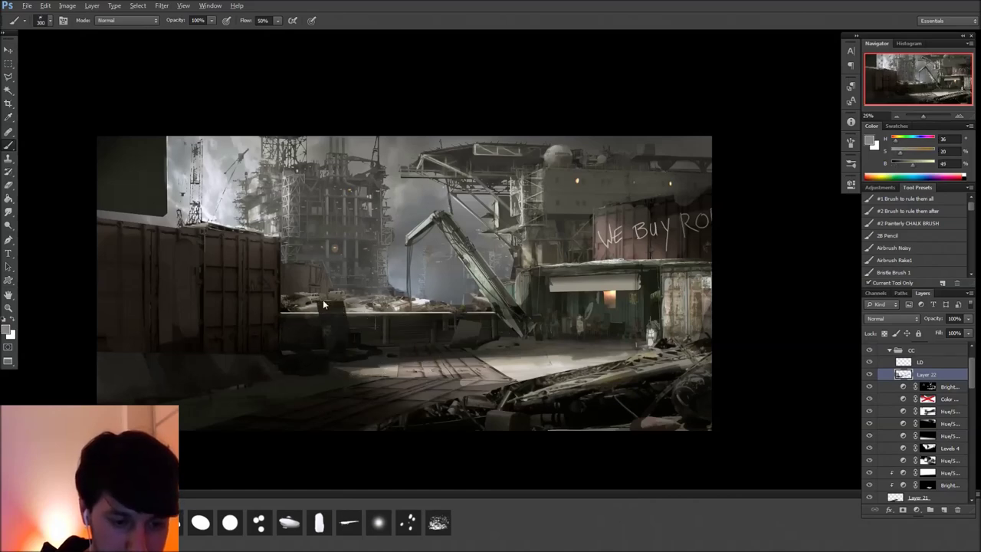
pyautogui.keyDown('alt'); pyautogui.click(335, 335); pyautogui.keyUp('alt')
pyautogui.moveTo(327, 309); pyautogui.dragTo(339, 308)
pyautogui.keyDown('alt'); pyautogui.click(322, 296); pyautogui.keyUp('alt')
pyautogui.keyDown('alt'); pyautogui.click(315, 365); pyautogui.keyUp('alt')
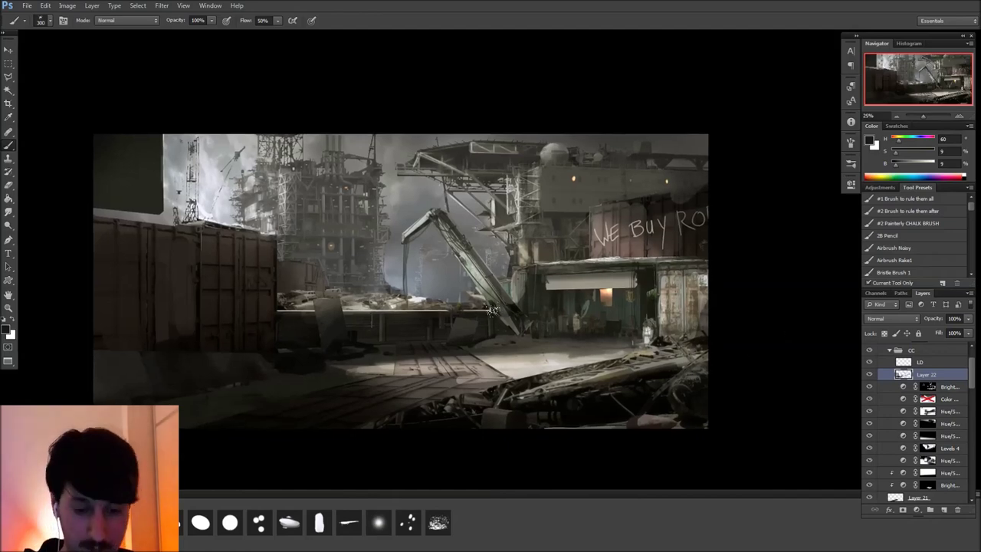
# Choose a hard round brush tip, reduce it to 8 px and sample a dark tone from the shopfront
pyautogui.rightClick(494, 312)
pyautogui.doubleClick(539, 384)
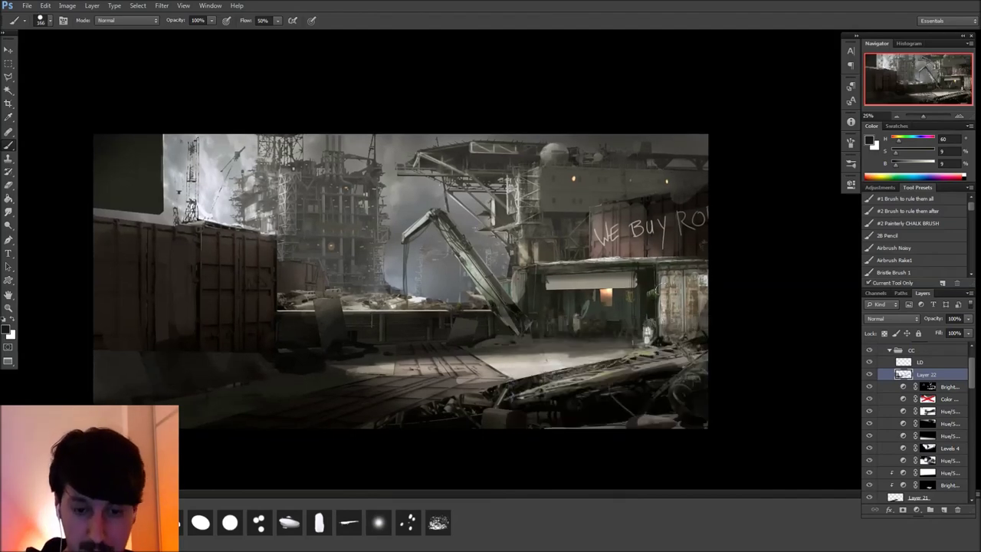
pyautogui.keyDown('alt'); pyautogui.click(622, 303); pyautogui.keyUp('alt')
pyautogui.press('[')
pyautogui.press('[')
pyautogui.press('[')
pyautogui.press('[')
pyautogui.press('[')
pyautogui.press('[')
pyautogui.press('[')
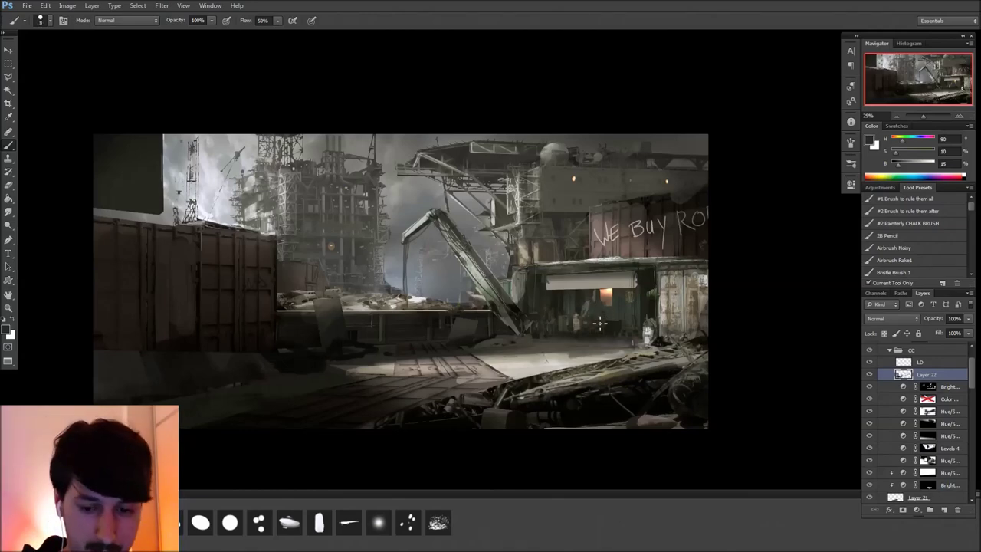
pyautogui.press('alt')
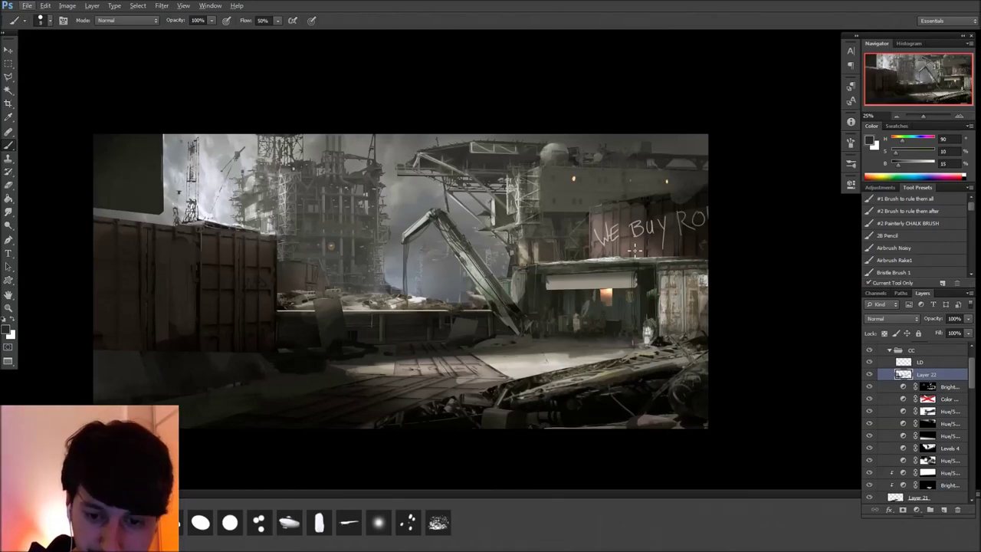
# Pick a red-orange colour (H 10, S 72, B 56) and hand-letter USED ROBOTS on the shop's pale awning sign
pyautogui.click(6, 329)
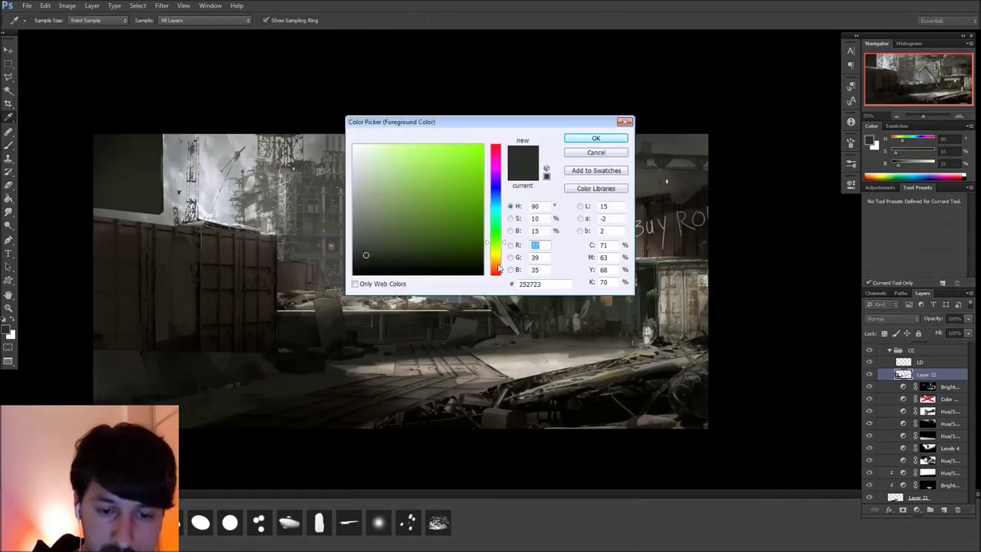
pyautogui.click(494, 271)
pyautogui.click(446, 201)
pyautogui.click(596, 139)
pyautogui.press('b')
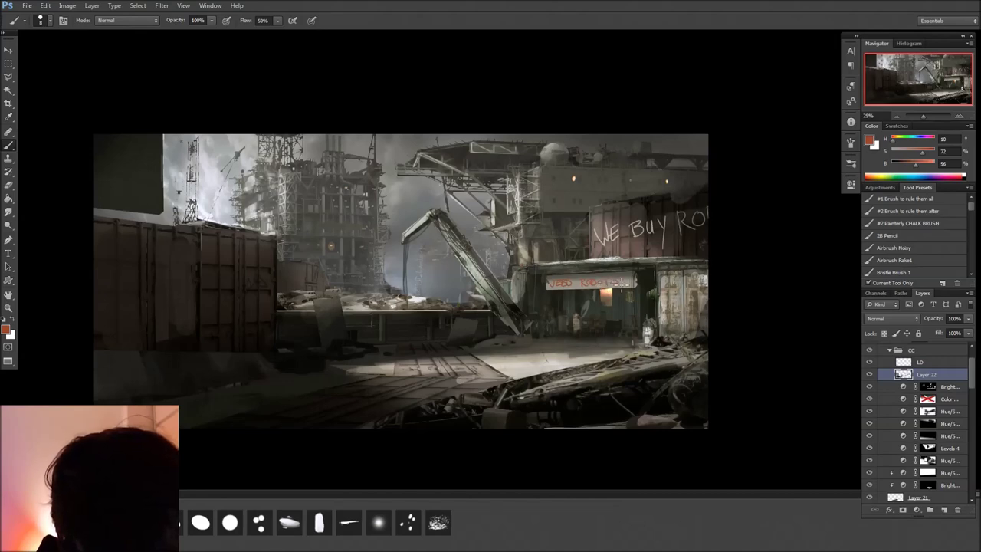
# Choose a blocky 80 px brush tip and sample a brown tone from the WE BUY container
pyautogui.moveTo(777, 298); pyautogui.dragTo(795, 297)
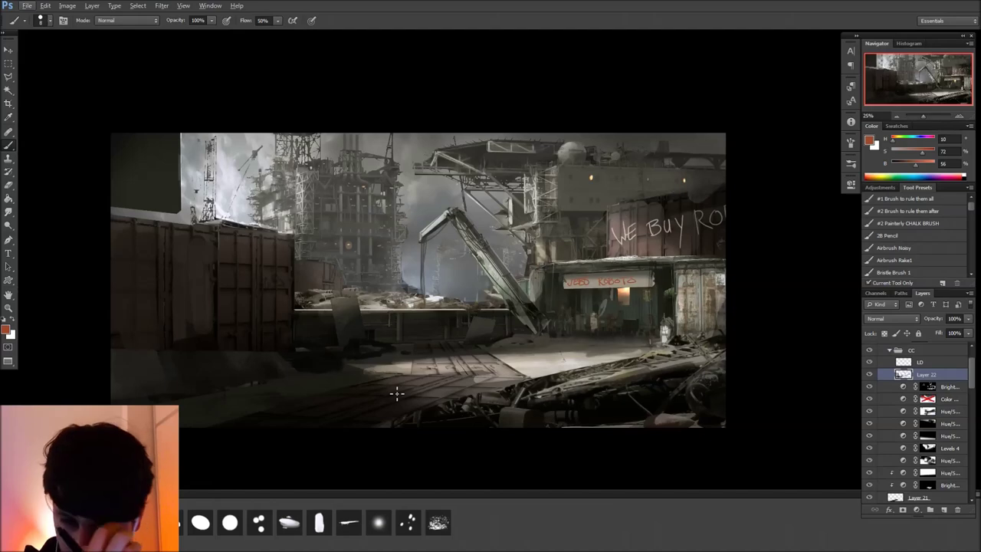
pyautogui.rightClick(540, 244)
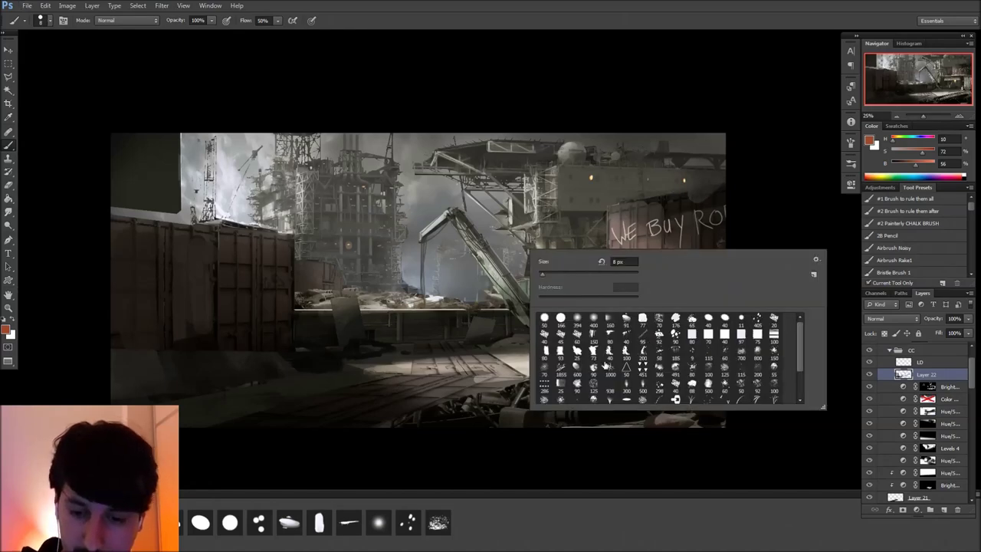
pyautogui.doubleClick(609, 335)
pyautogui.keyDown('alt'); pyautogui.click(627, 205); pyautogui.keyUp('alt')
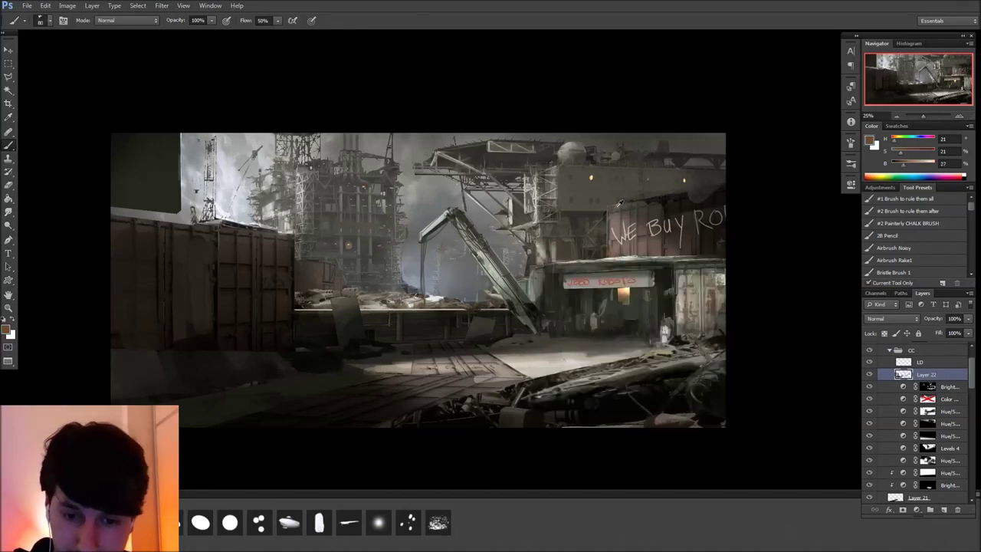
pyautogui.moveTo(614, 218)
pyautogui.mouseDown()
pyautogui.moveTo(628, 246)
pyautogui.moveTo(640, 221)
pyautogui.moveTo(626, 217)
pyautogui.moveTo(639, 255)
pyautogui.mouseUp()
pyautogui.hotkey('ctrl', 'z')
pyautogui.keyDown('alt'); pyautogui.click(618, 222); pyautogui.keyUp('alt')
pyautogui.hotkey('ctrl', 'z')
# Paint worn patches over the word WE on the container with sampled container tones
pyautogui.keyDown('alt'); pyautogui.click(648, 234); pyautogui.keyUp('alt')
pyautogui.keyDown('alt'); pyautogui.click(615, 213); pyautogui.keyUp('alt')
pyautogui.moveTo(618, 222)
pyautogui.mouseDown()
pyautogui.moveTo(624, 241)
pyautogui.moveTo(638, 211)
pyautogui.mouseUp()
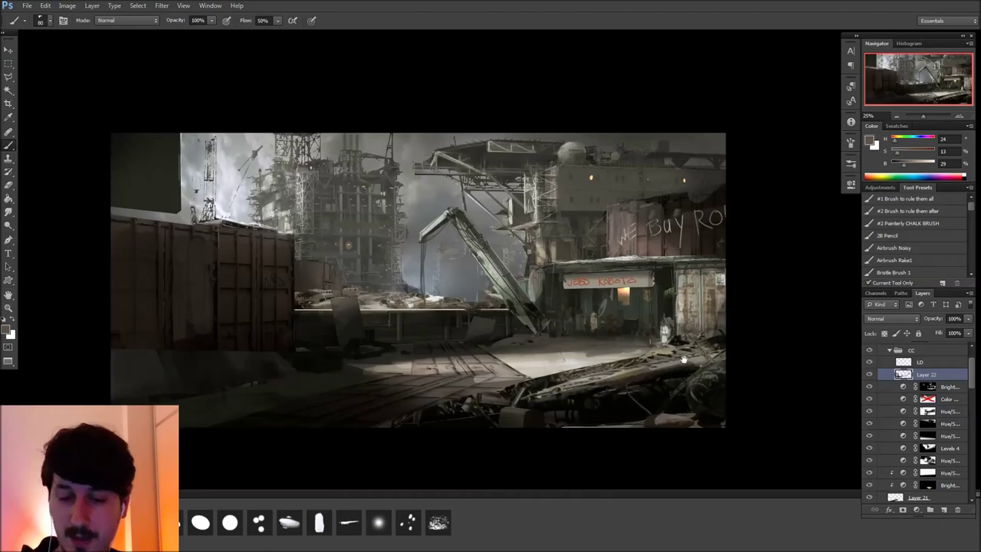
# Paint light and dark patches on the sunlit ground in front of the shop with sampled ground tones
pyautogui.moveTo(682, 352); pyautogui.dragTo(691, 351)
pyautogui.keyDown('alt'); pyautogui.click(567, 357); pyautogui.keyUp('alt')
pyautogui.keyDown('alt'); pyautogui.click(622, 357); pyautogui.keyUp('alt')
pyautogui.moveTo(573, 352); pyautogui.dragTo(542, 356)
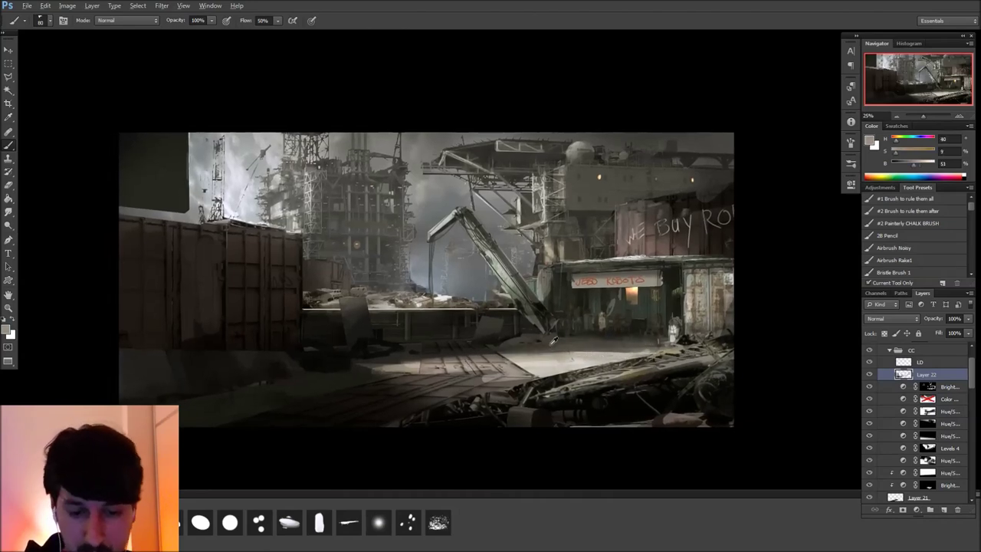
pyautogui.keyDown('alt'); pyautogui.click(571, 365); pyautogui.keyUp('alt')
pyautogui.keyDown('alt'); pyautogui.click(564, 354); pyautogui.keyUp('alt')
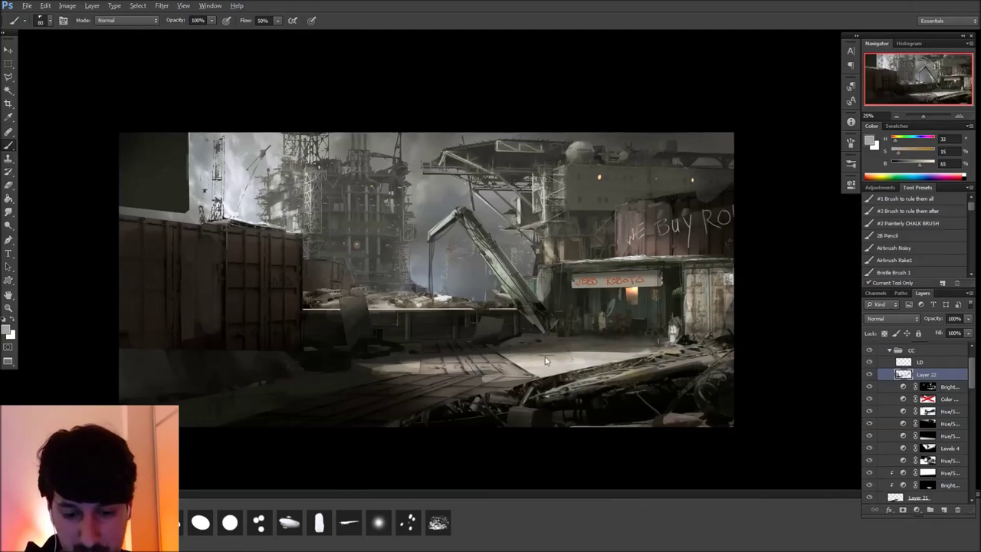
pyautogui.keyDown('alt'); pyautogui.click(602, 343); pyautogui.keyUp('alt')
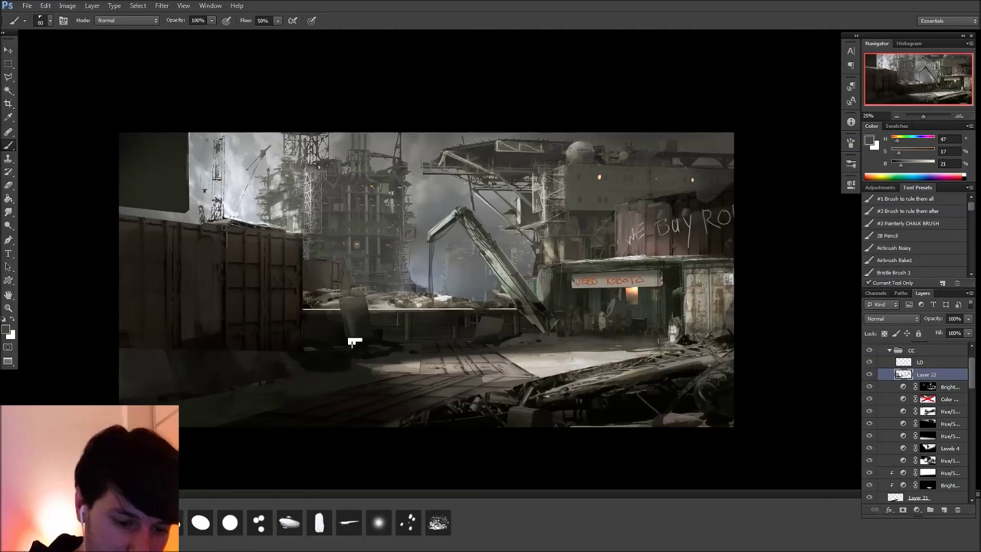
# Paint blocky scrap panels along the low wall between the large containers and the crane arm with sampled tones
pyautogui.keyDown('alt'); pyautogui.click(372, 323); pyautogui.keyUp('alt')
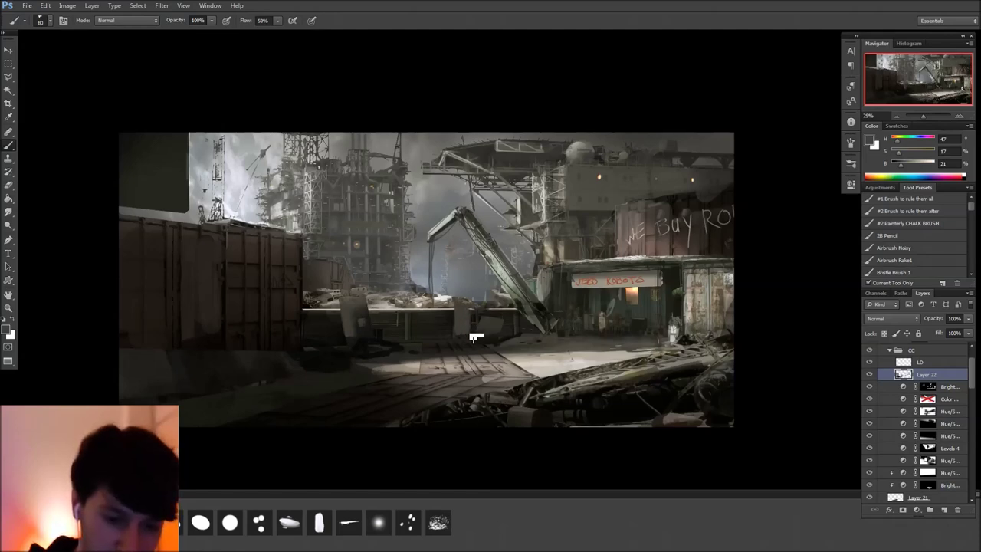
pyautogui.keyDown('alt'); pyautogui.click(518, 294); pyautogui.keyUp('alt')
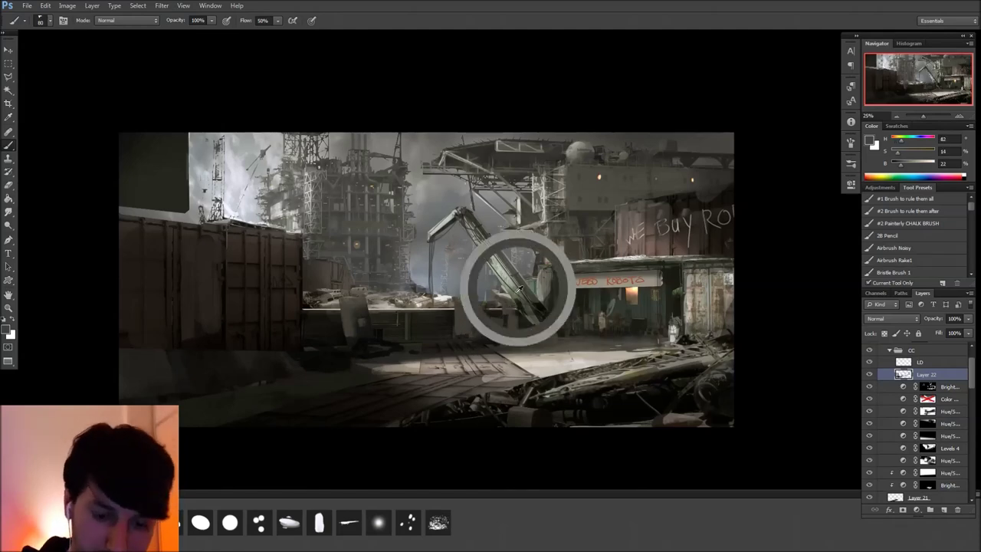
pyautogui.keyDown('alt'); pyautogui.click(518, 296); pyautogui.keyUp('alt')
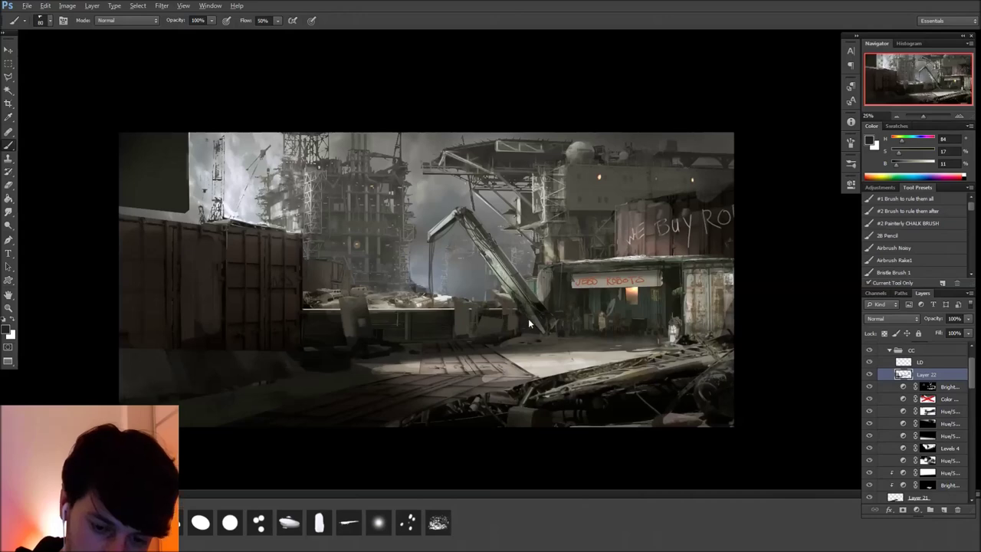
# Repaint the lower end of the crane arm with sampled light and dark tones and add small debris at its foot
pyautogui.keyDown('alt'); pyautogui.click(506, 283); pyautogui.keyUp('alt')
pyautogui.moveTo(507, 285); pyautogui.dragTo(532, 330)
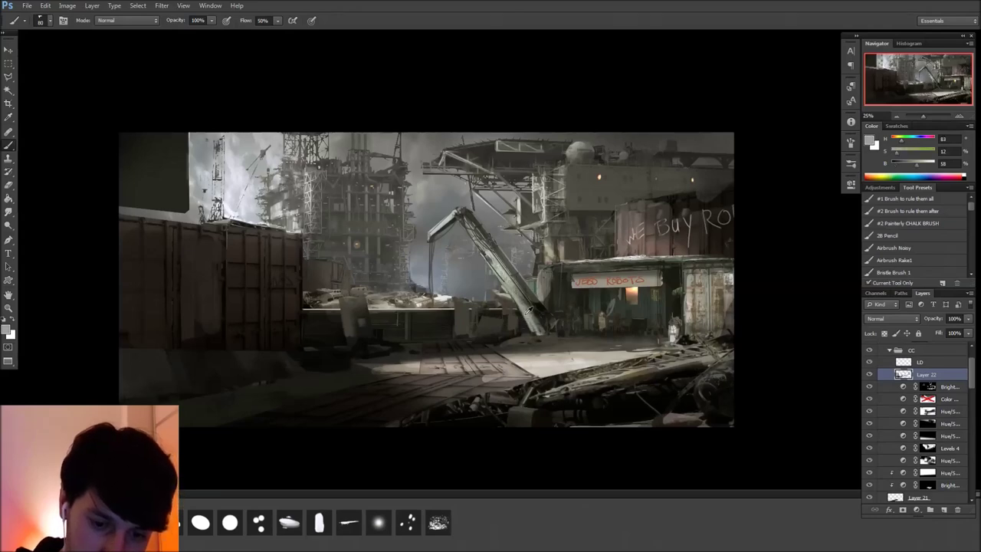
pyautogui.keyDown('alt'); pyautogui.click(519, 287); pyautogui.keyUp('alt')
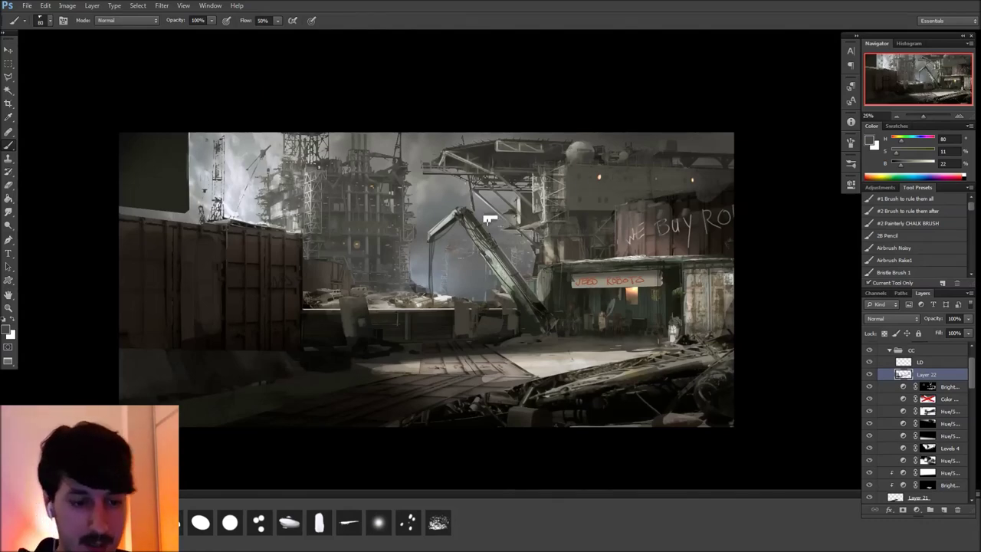
pyautogui.keyDown('alt'); pyautogui.click(510, 284); pyautogui.keyUp('alt')
pyautogui.keyDown('alt'); pyautogui.click(533, 308); pyautogui.keyUp('alt')
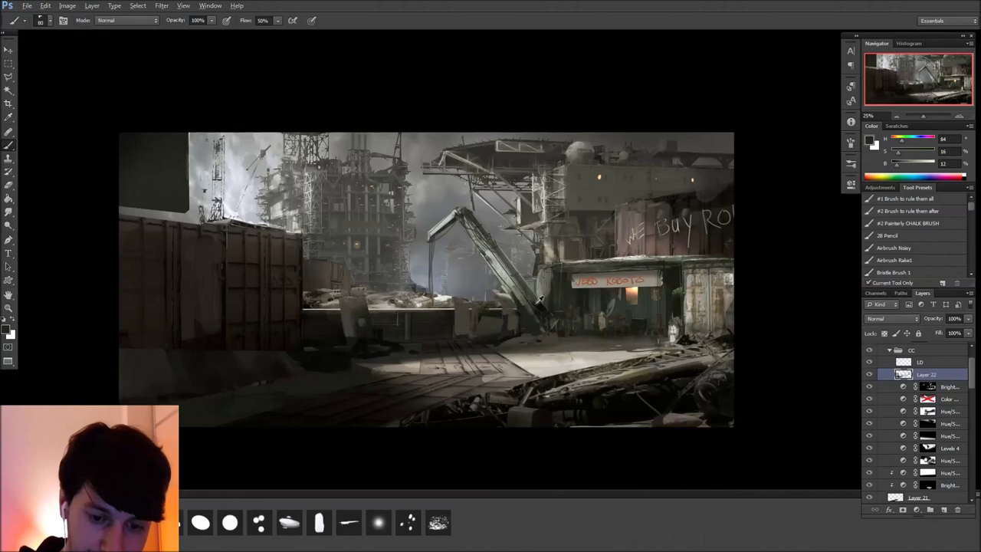
pyautogui.keyDown('alt'); pyautogui.click(531, 293); pyautogui.keyUp('alt')
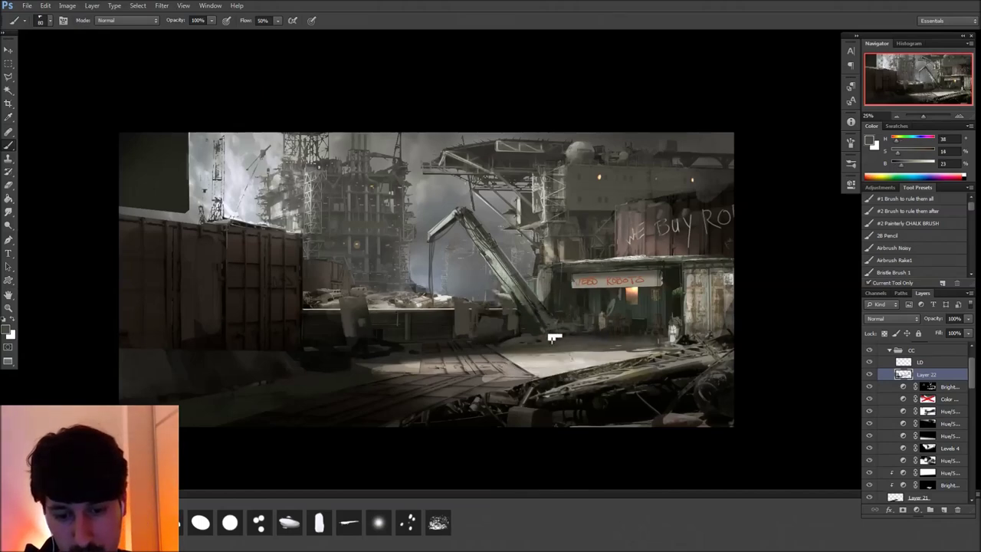
pyautogui.keyDown('alt'); pyautogui.click(618, 279); pyautogui.keyUp('alt')
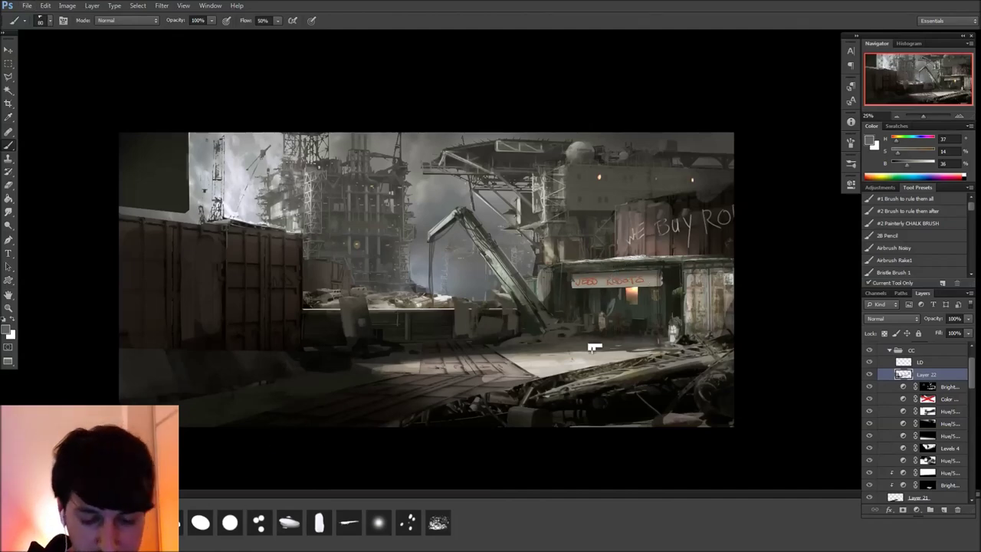
pyautogui.rightClick(607, 325)
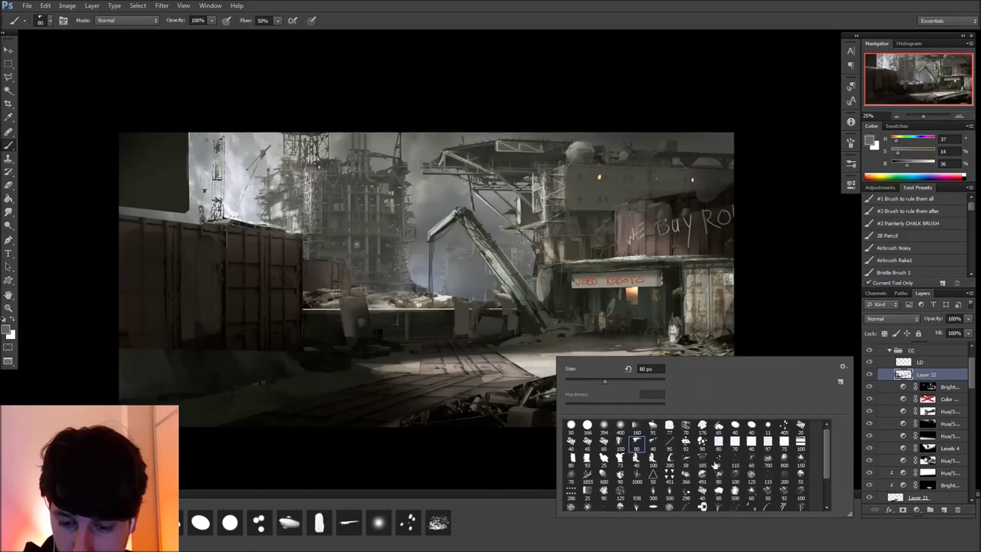
pyautogui.click(717, 476)
pyautogui.keyDown('alt'); pyautogui.click(644, 276); pyautogui.keyUp('alt')
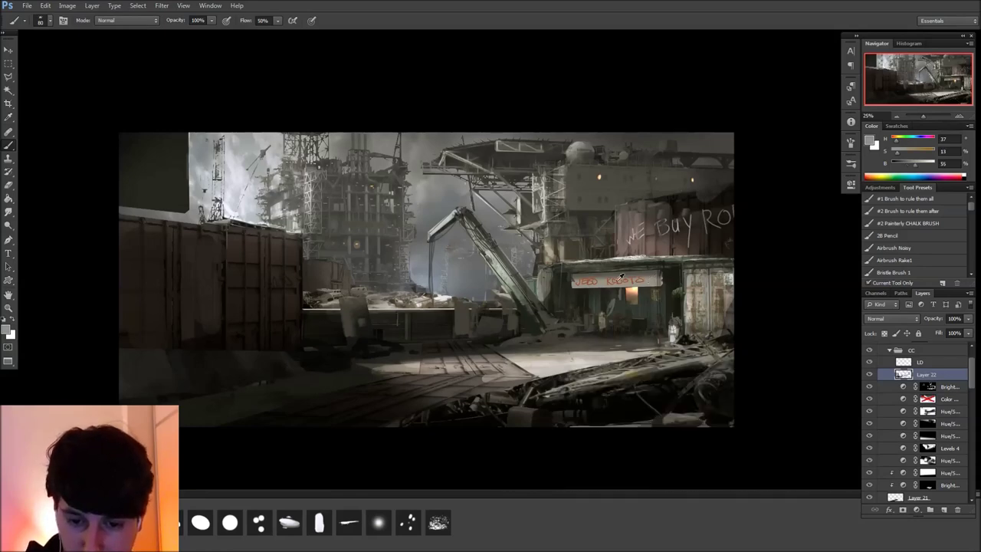
pyautogui.moveTo(641, 324); pyautogui.dragTo(739, 385)
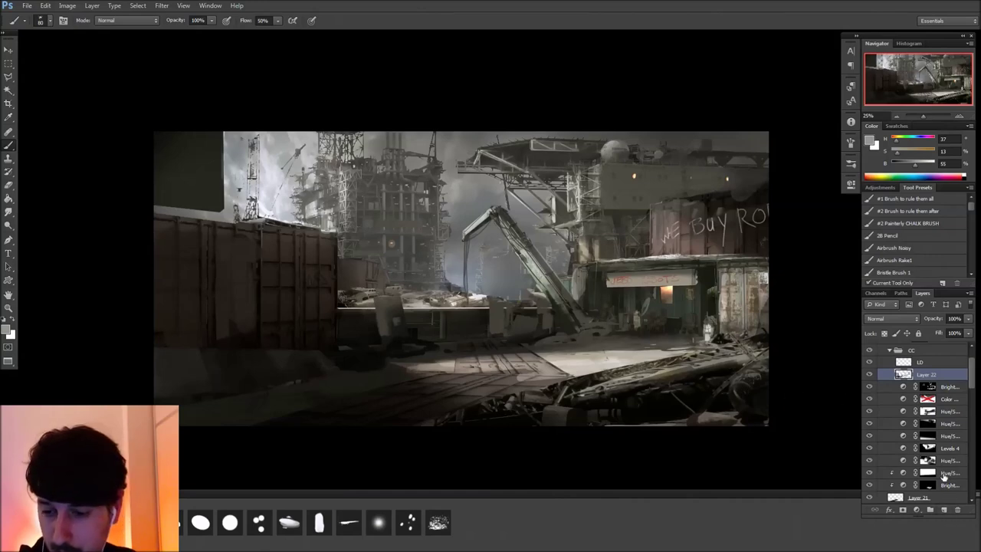
# Create a new layer named Smoke directly above Layer 22
pyautogui.click(944, 511)
pyautogui.doubleClick(927, 374)
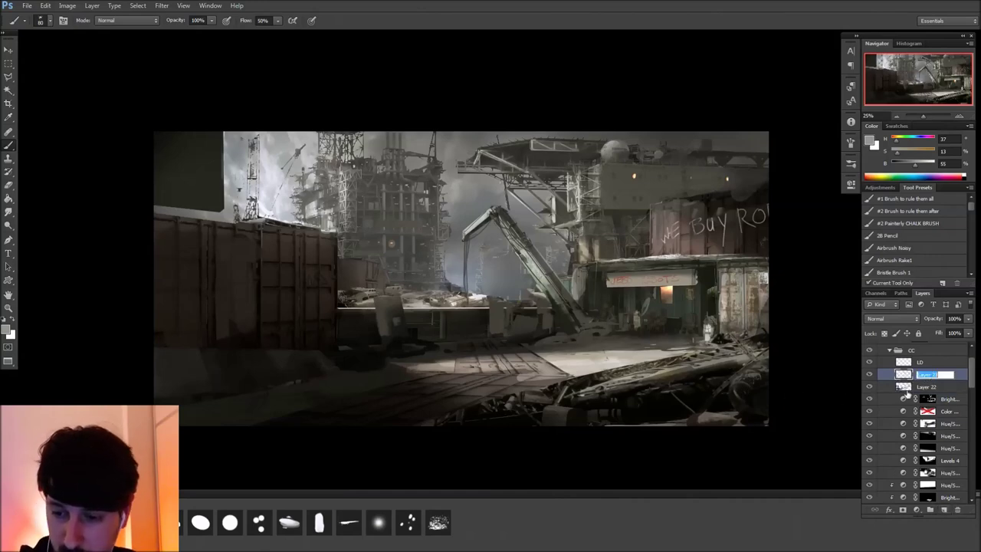
pyautogui.press('Return')
# Paint grey haze across the dark foreground with the SMOKE 1 brush preset, using a tone sampled from the foreground wreckage
pyautogui.moveTo(971, 208); pyautogui.dragTo(972, 291)
pyautogui.click(887, 247)
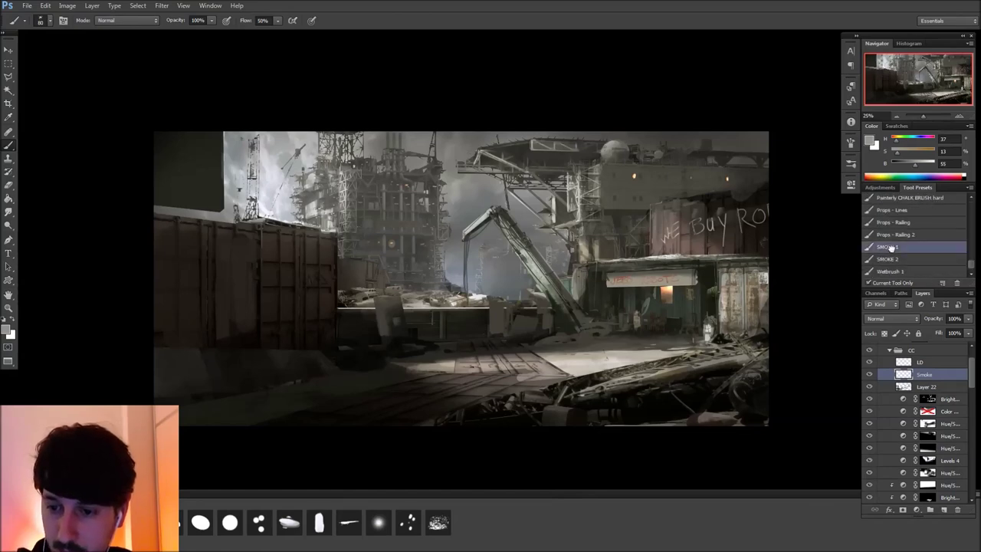
pyautogui.keyDown('alt'); pyautogui.click(699, 421); pyautogui.keyUp('alt')
pyautogui.moveTo(678, 425); pyautogui.dragTo(316, 406)
# Lasso the middle ground between the large containers and the shop, hide the selection edges, and paint light smoke across it with a sampled ground tone
pyautogui.press('l')
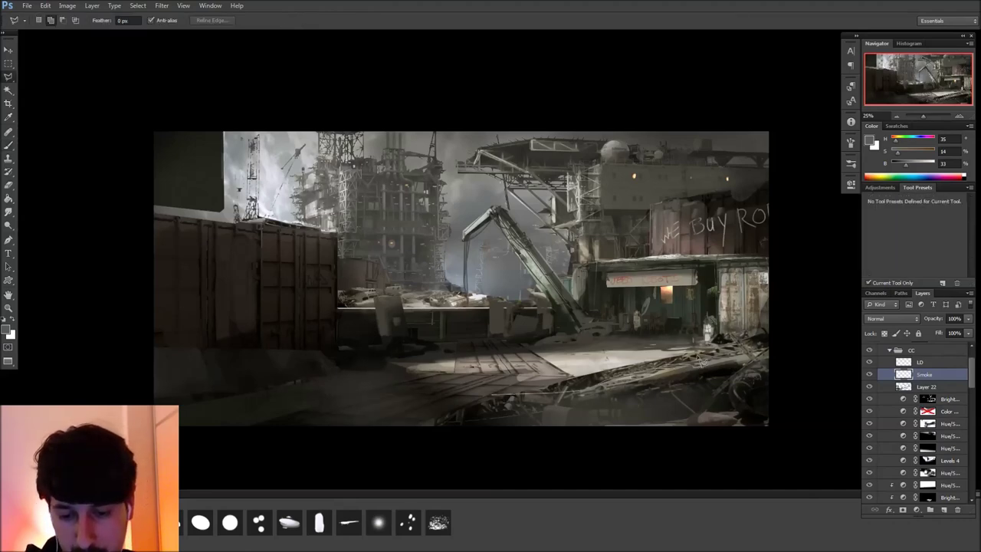
pyautogui.moveTo(724, 318)
pyautogui.mouseDown()
pyautogui.moveTo(570, 282)
pyautogui.moveTo(224, 281)
pyautogui.moveTo(343, 373)
pyautogui.moveTo(412, 404)
pyautogui.moveTo(494, 398)
pyautogui.mouseUp()
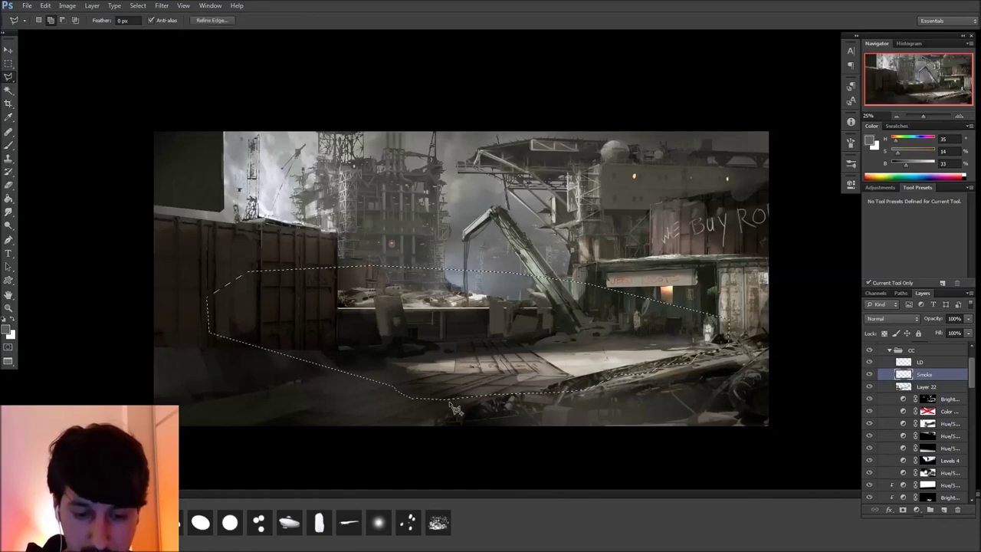
pyautogui.hotkey('ctrl', 'h')
pyautogui.press('b')
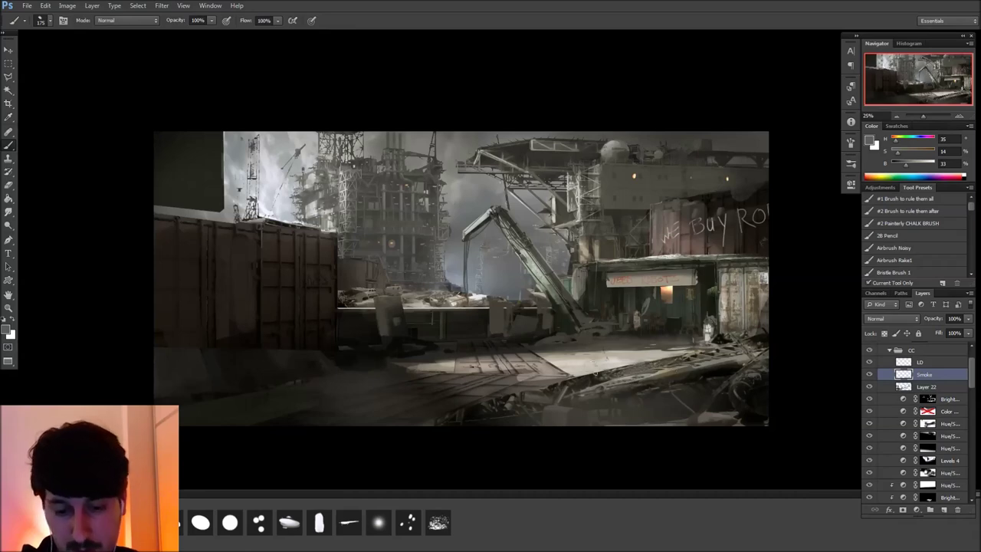
pyautogui.keyDown('alt'); pyautogui.click(637, 371); pyautogui.keyUp('alt')
pyautogui.press(']')
pyautogui.press(']')
pyautogui.moveTo(590, 379)
pyautogui.mouseDown()
pyautogui.moveTo(492, 369)
pyautogui.moveTo(429, 349)
pyautogui.moveTo(293, 352)
pyautogui.moveTo(254, 343)
pyautogui.mouseUp()
# Enlarge the smoke brush to 500 px and redo the mist strokes over the sunlit ground until one soft pass remains
pyautogui.press(']')
pyautogui.press(']')
pyautogui.press(']')
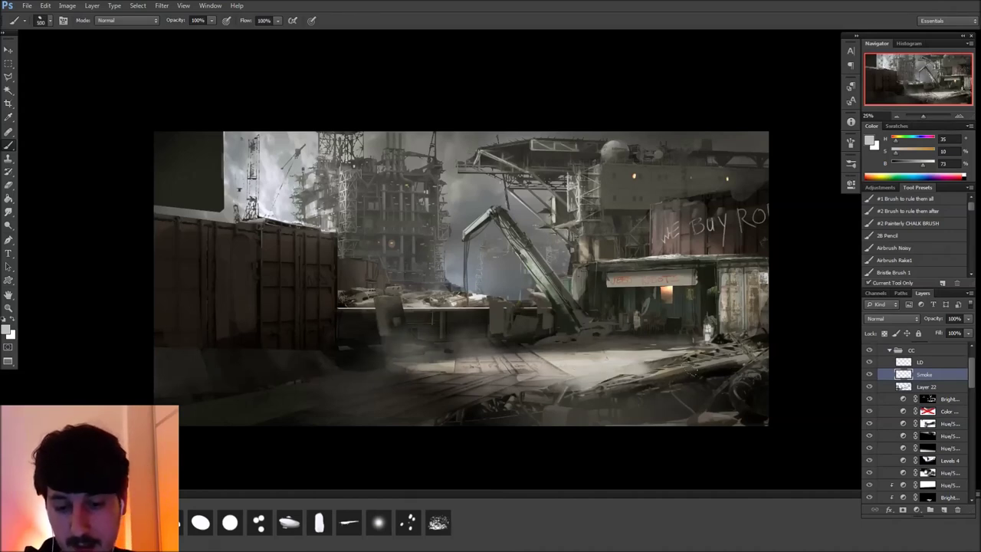
pyautogui.hotkey('ctrl', 'z')
pyautogui.moveTo(712, 344); pyautogui.dragTo(597, 344)
pyautogui.hotkey('ctrl', 'z')
pyautogui.moveTo(492, 342)
pyautogui.mouseDown()
pyautogui.moveTo(540, 352)
pyautogui.moveTo(506, 337)
pyautogui.mouseUp()
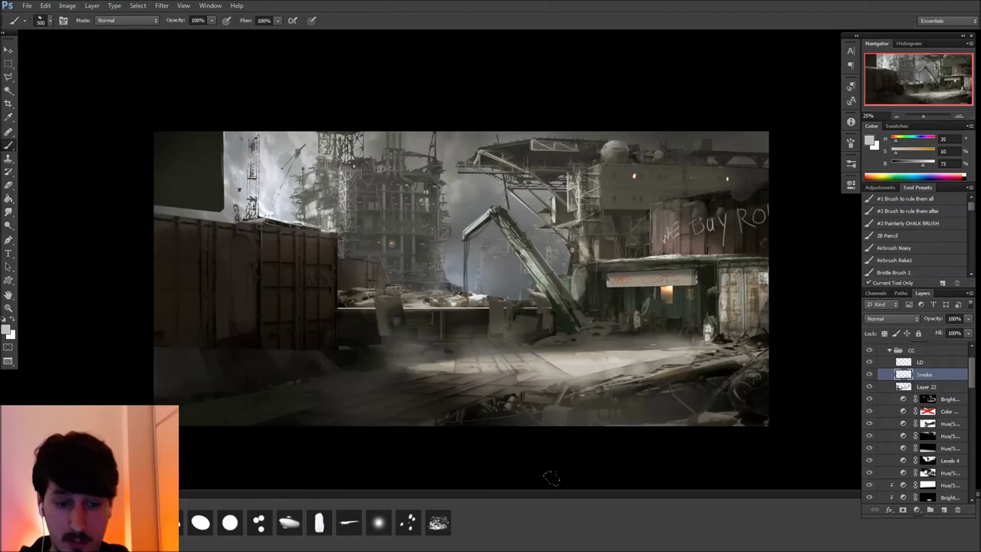
# Try painting haze over the distant tower with sampled grey sky tones
pyautogui.keyDown('alt'); pyautogui.click(472, 203); pyautogui.keyUp('alt')
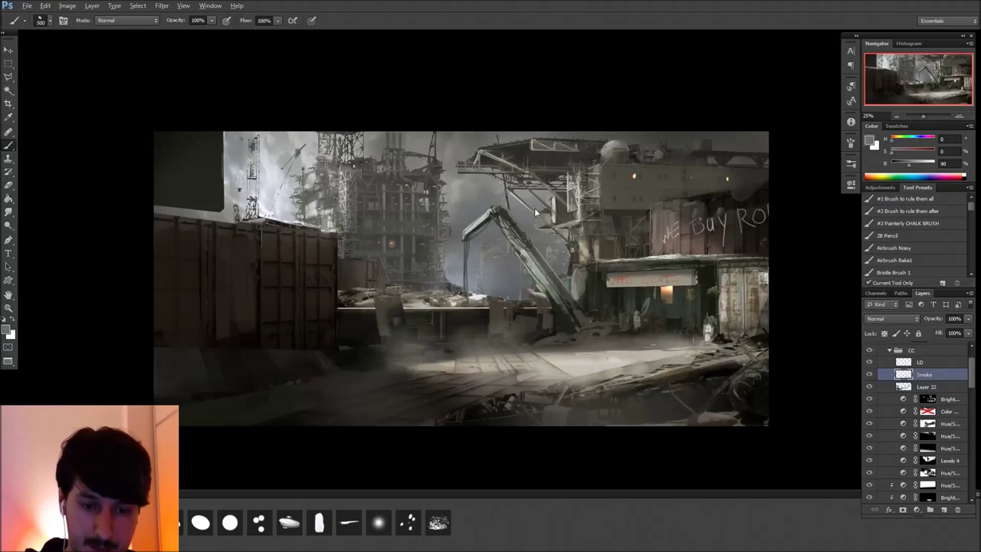
pyautogui.keyDown('alt'); pyautogui.click(493, 180); pyautogui.keyUp('alt')
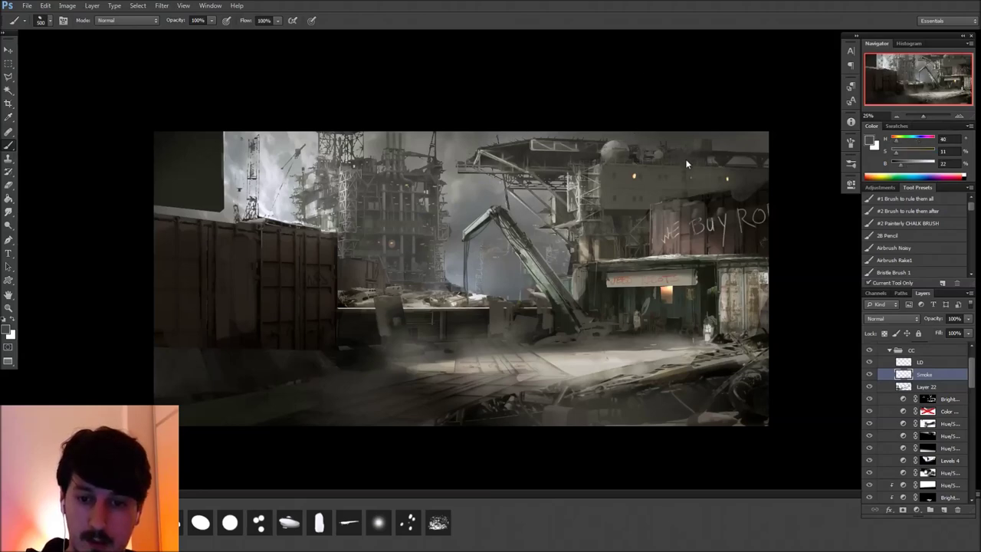
pyautogui.keyDown('alt'); pyautogui.click(439, 205); pyautogui.keyUp('alt')
pyautogui.moveTo(390, 209); pyautogui.dragTo(374, 217)
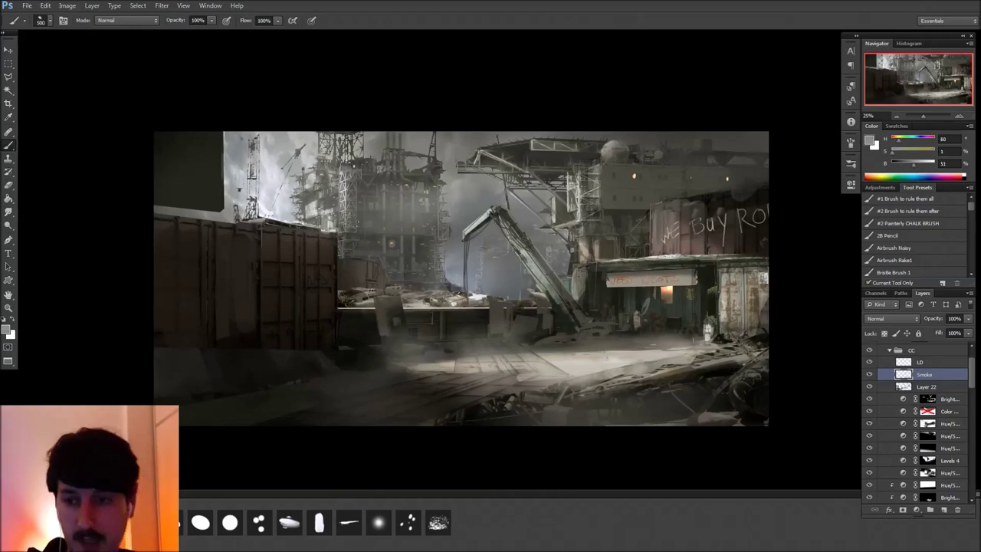
pyautogui.hotkey('ctrl', 'z')
pyautogui.keyDown('alt'); pyautogui.click(459, 210); pyautogui.keyUp('alt')
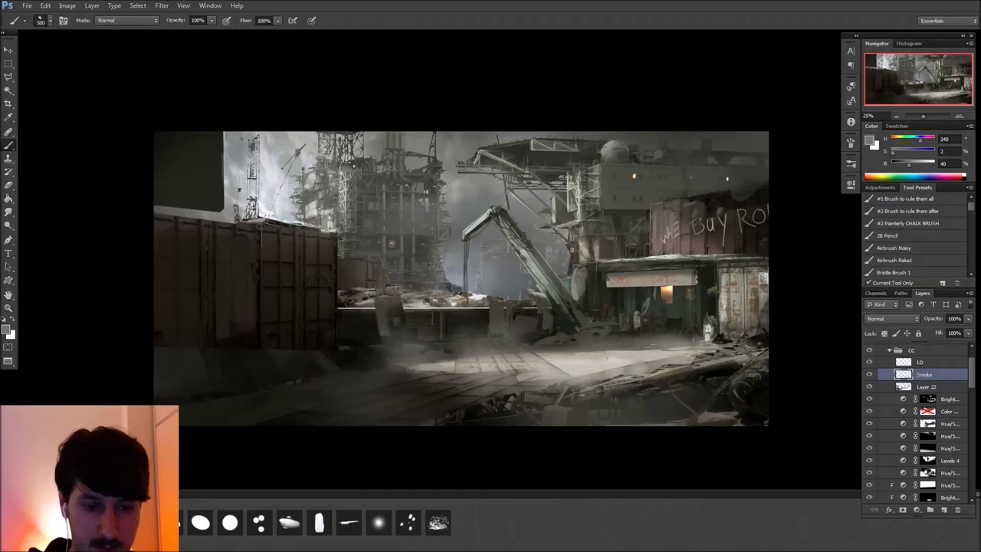
# On Layer 22, lasso the upper segment of the crane arm and repaint it as a solid beam with a sampled light grey-green
pyautogui.moveTo(731, 380); pyautogui.dragTo(749, 388)
pyautogui.click(911, 388)
pyautogui.press('l')
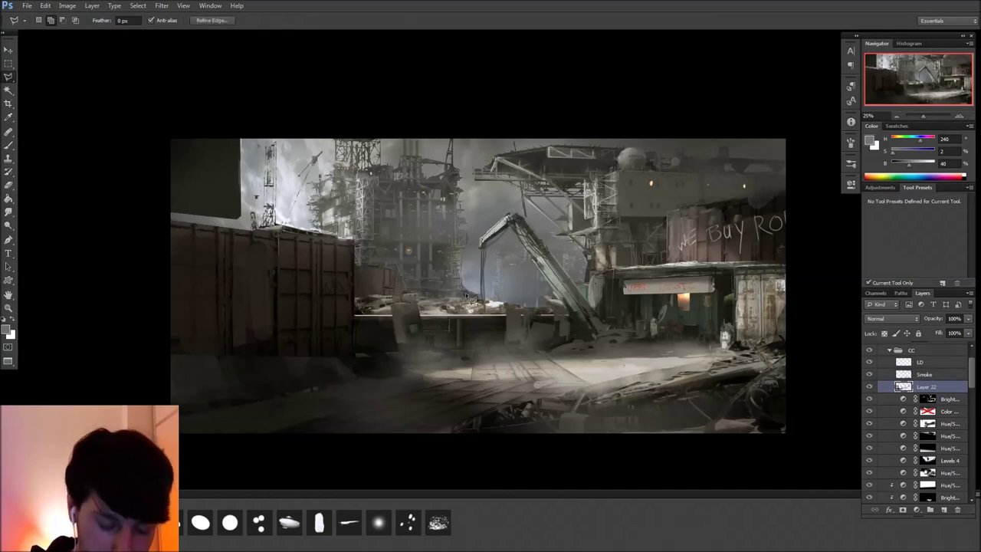
pyautogui.press('b')
pyautogui.keyDown('alt'); pyautogui.click(497, 233); pyautogui.keyUp('alt')
pyautogui.press('l')
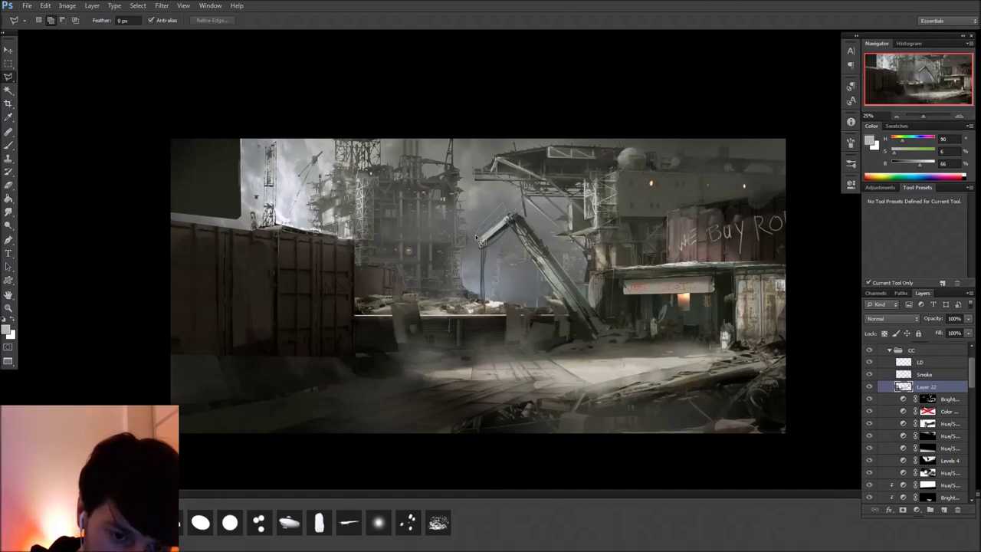
pyautogui.moveTo(475, 233); pyautogui.dragTo(485, 269)
pyautogui.press('b')
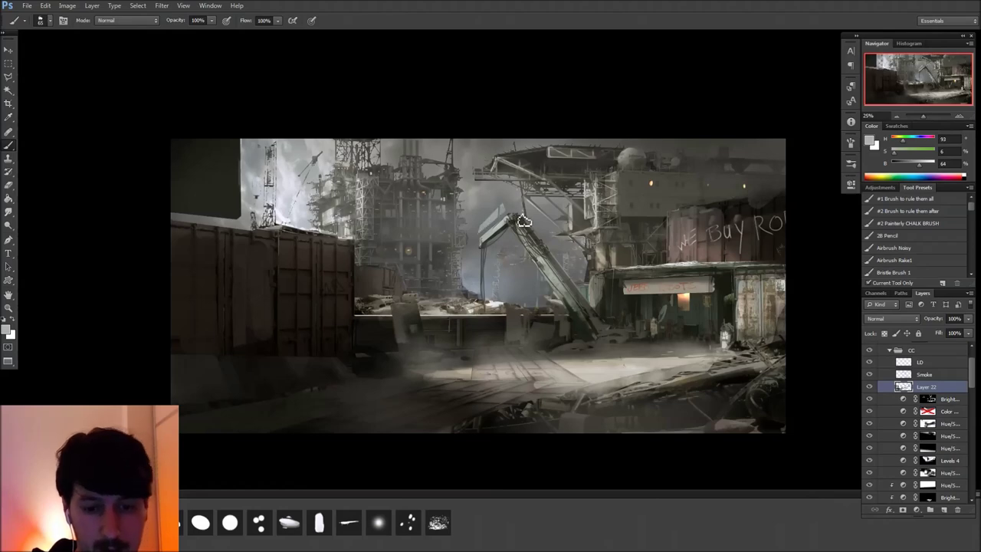
pyautogui.moveTo(502, 209); pyautogui.dragTo(523, 235)
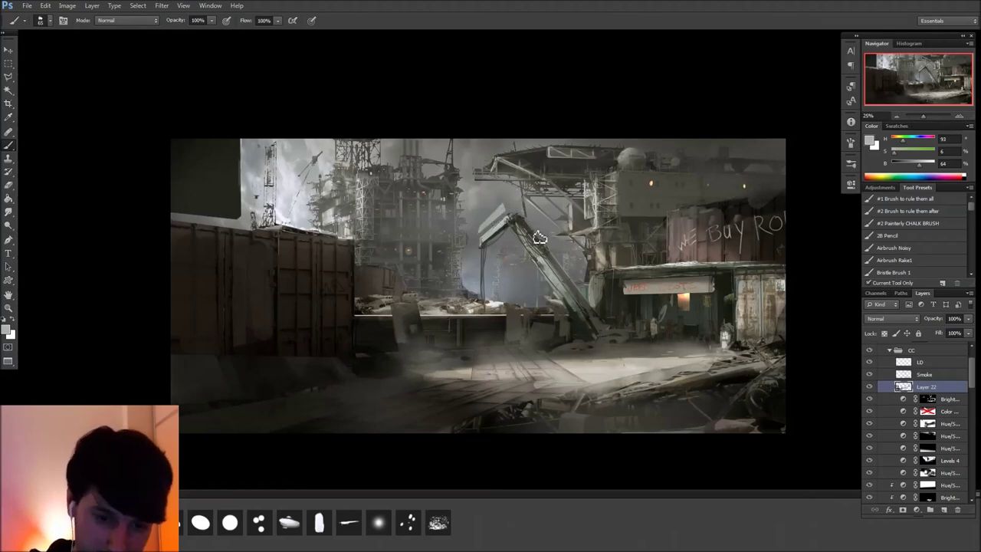
# Lasso a strip along the crane arm's upper segment and paint a dark recess into it with a sampled dark tone
pyautogui.press('l')
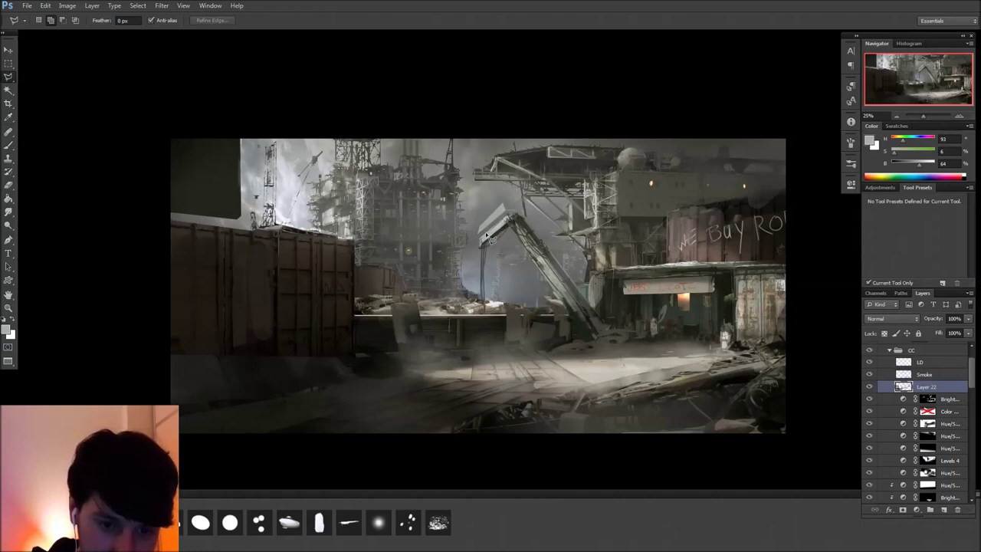
pyautogui.moveTo(483, 239); pyautogui.dragTo(465, 314)
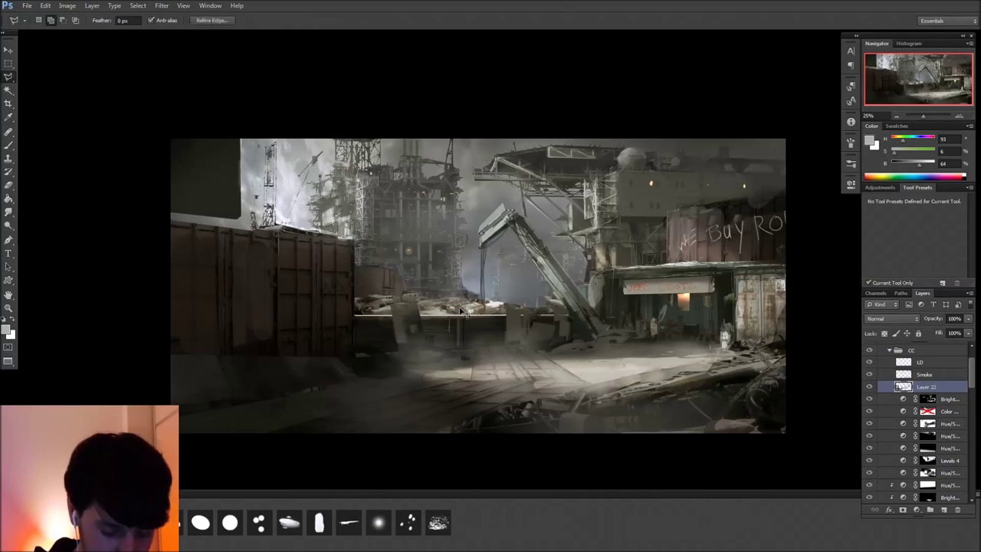
pyautogui.press('b')
pyautogui.keyDown('alt'); pyautogui.click(496, 235); pyautogui.keyUp('alt')
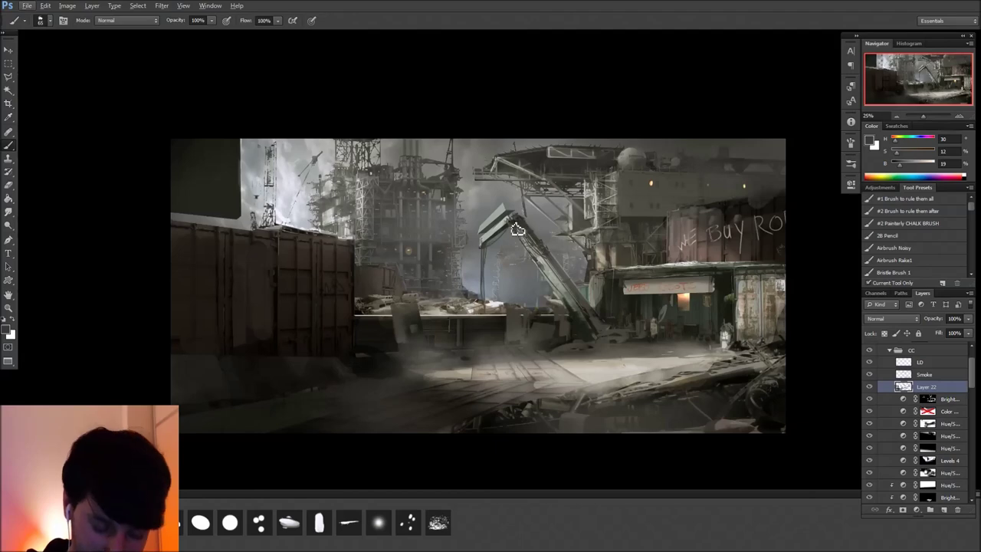
# Lasso the top of the crane arm around its elbow and refine the upper segment's edge with sampled light grey-green tones
pyautogui.press('l')
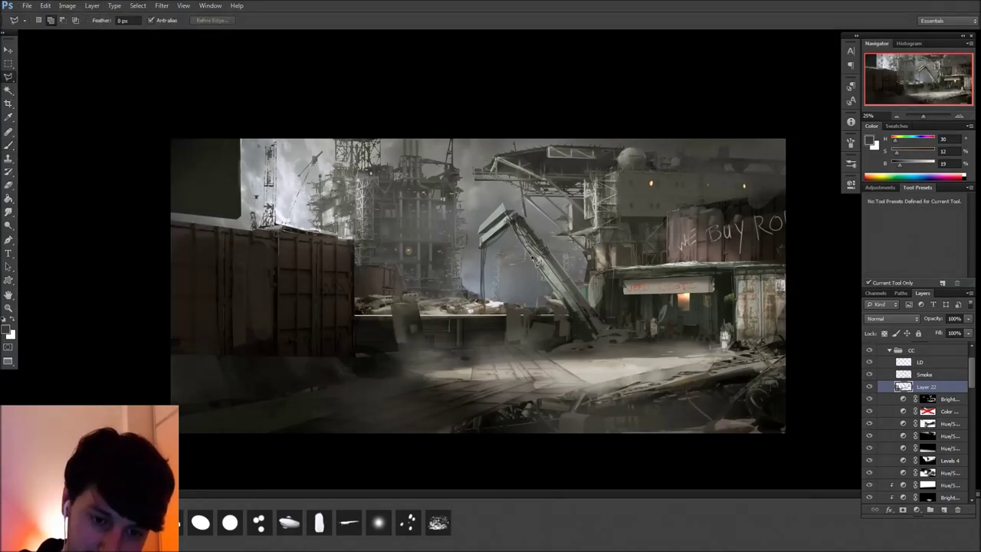
pyautogui.moveTo(507, 203); pyautogui.dragTo(505, 207)
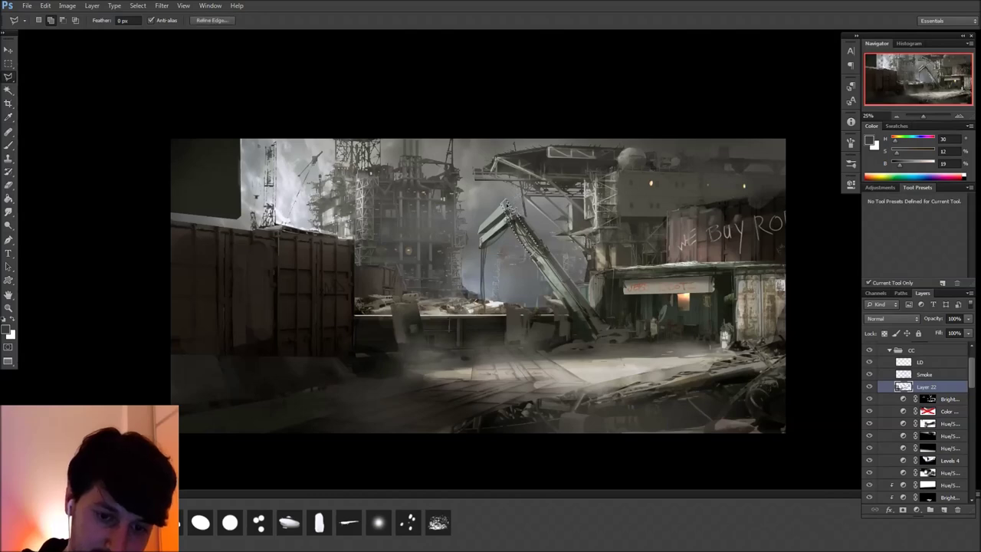
pyautogui.press('b')
pyautogui.keyDown('alt'); pyautogui.click(502, 213); pyautogui.keyUp('alt')
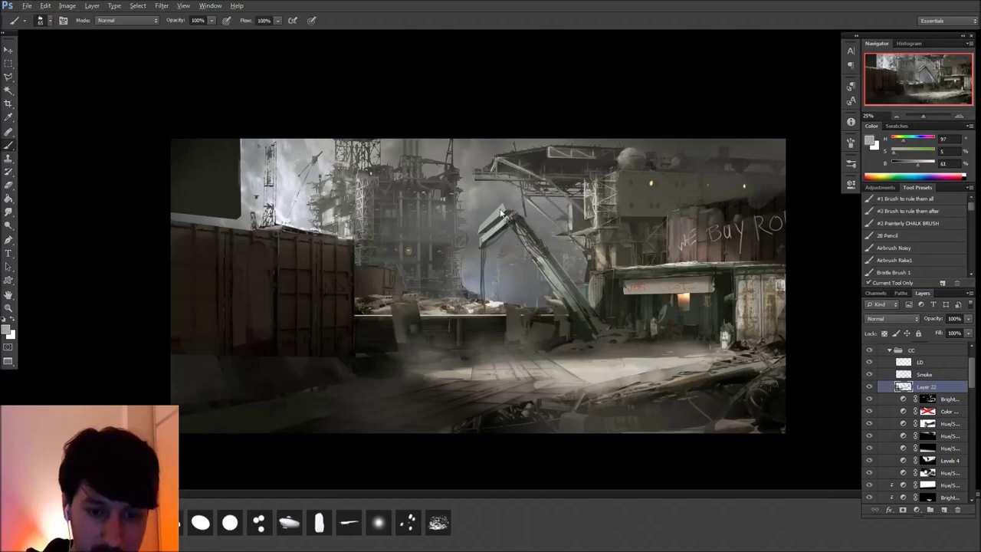
pyautogui.keyDown('alt'); pyautogui.click(513, 216); pyautogui.keyUp('alt')
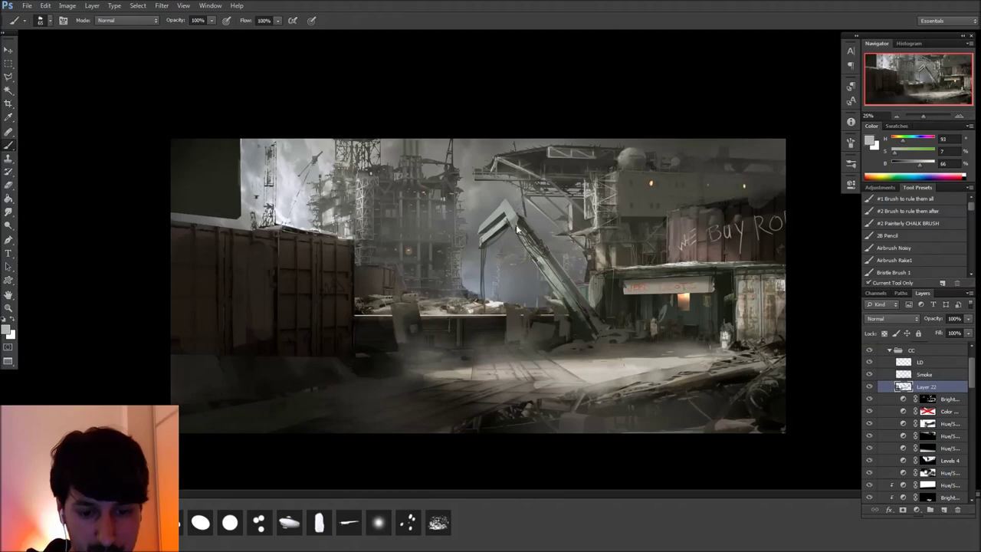
# Lasso the crane arm's elbow again and paint small dark and light details on it with a 20 px brush and sampled tones
pyautogui.press('l')
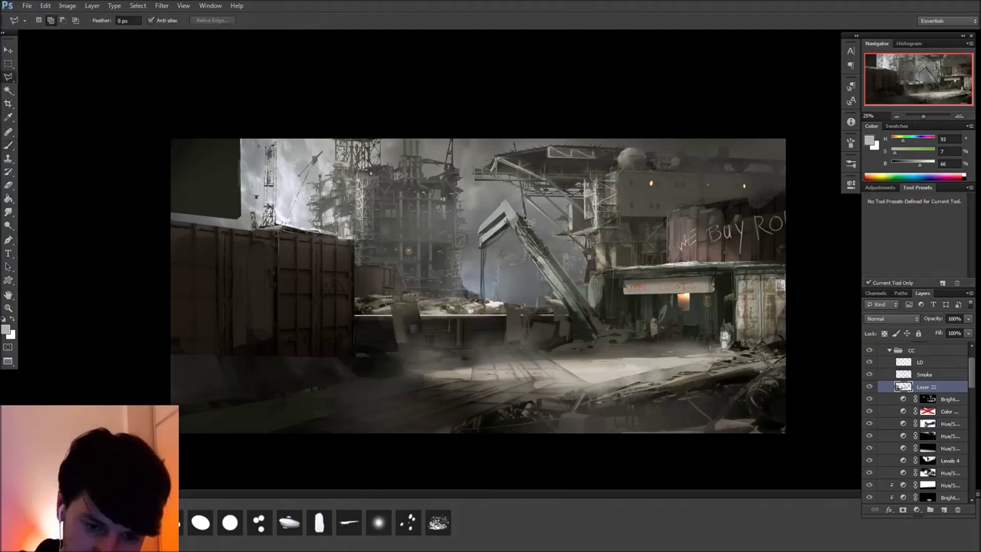
pyautogui.click(508, 200)
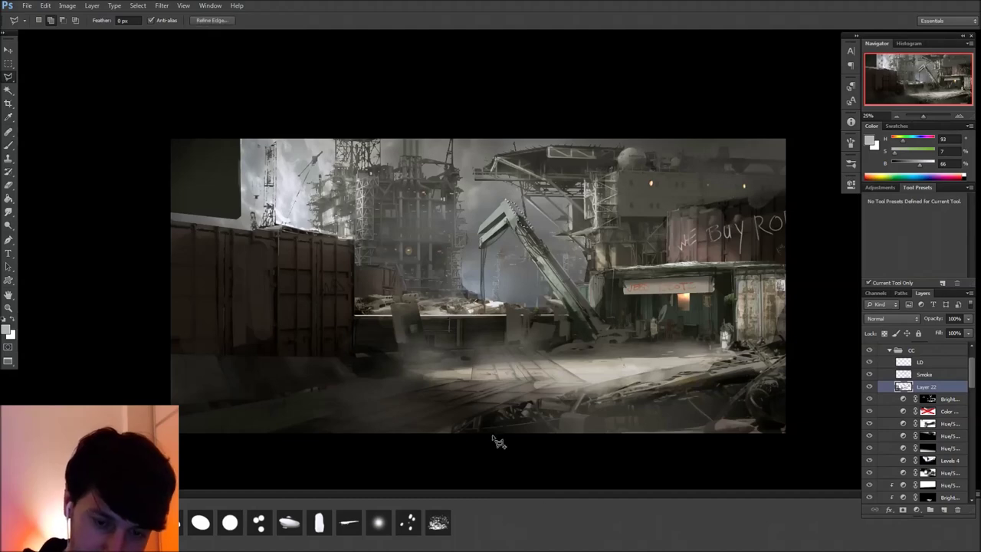
pyautogui.press('b')
pyautogui.keyDown('alt'); pyautogui.click(524, 217); pyautogui.keyUp('alt')
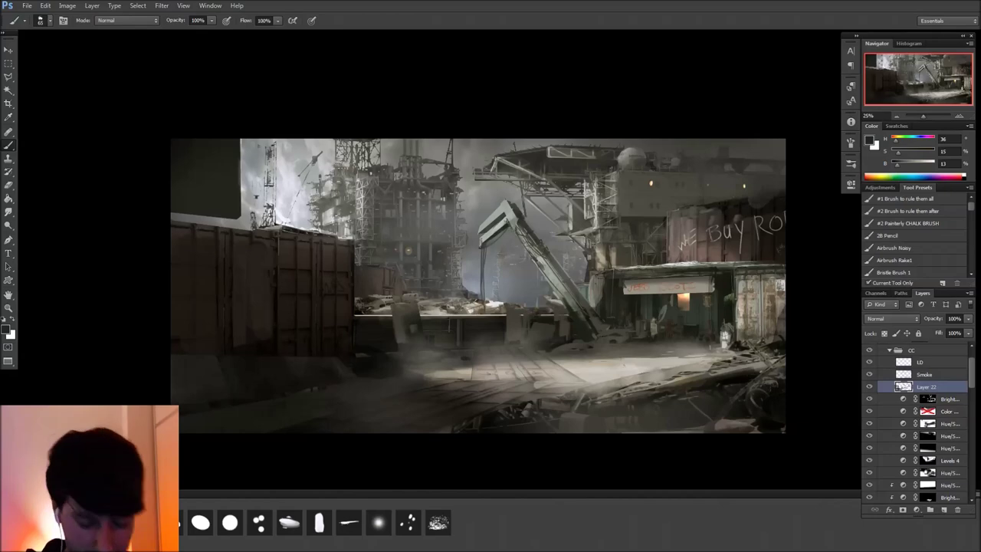
pyautogui.press('[')
pyautogui.press('[')
pyautogui.press('[')
pyautogui.press('[')
pyautogui.press('[')
pyautogui.press('[')
pyautogui.press('[')
pyautogui.press('[')
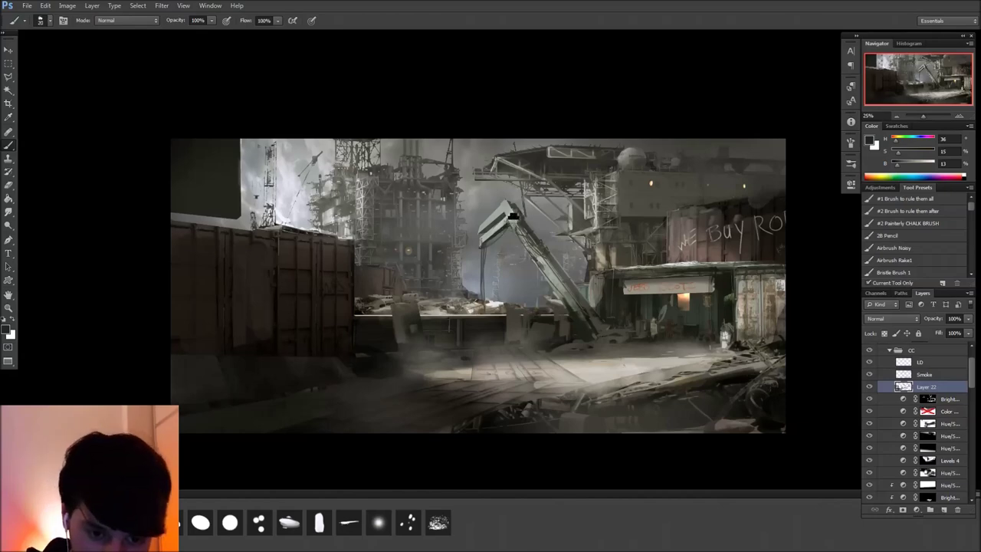
pyautogui.keyDown('alt'); pyautogui.click(506, 218); pyautogui.keyUp('alt')
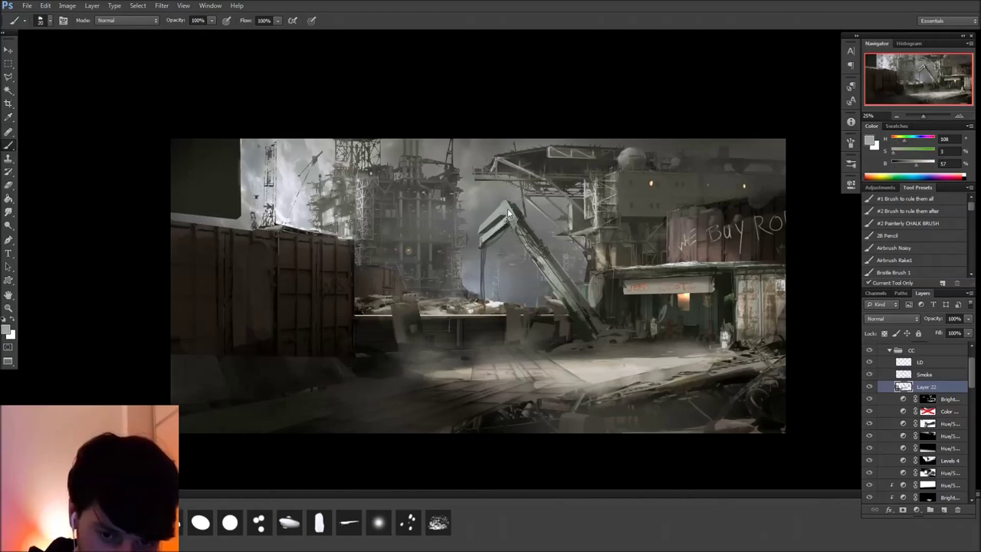
# Set the eraser to a hard round 50 px tip and clean up the outline of the crane arm's upper segment
pyautogui.press('e')
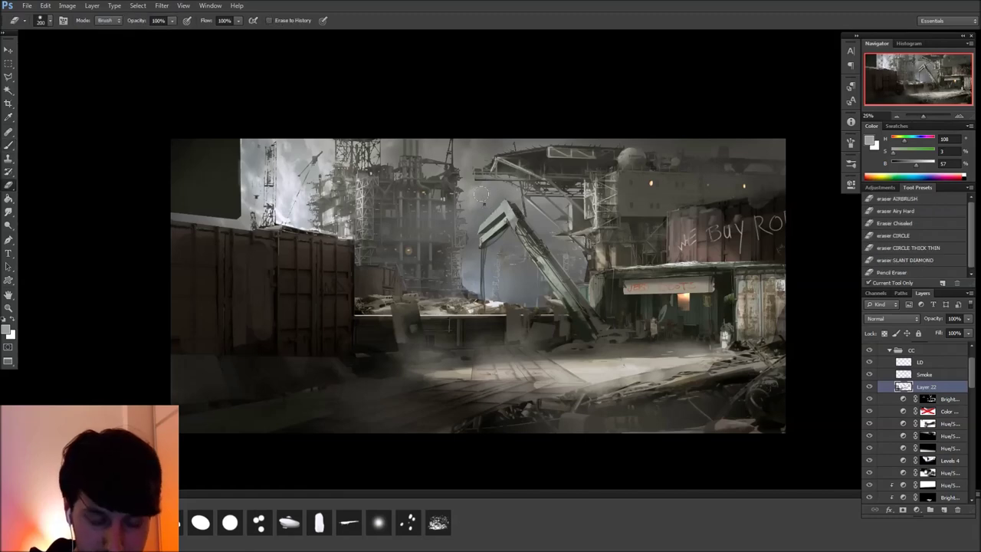
pyautogui.rightClick(478, 201)
pyautogui.doubleClick(499, 275)
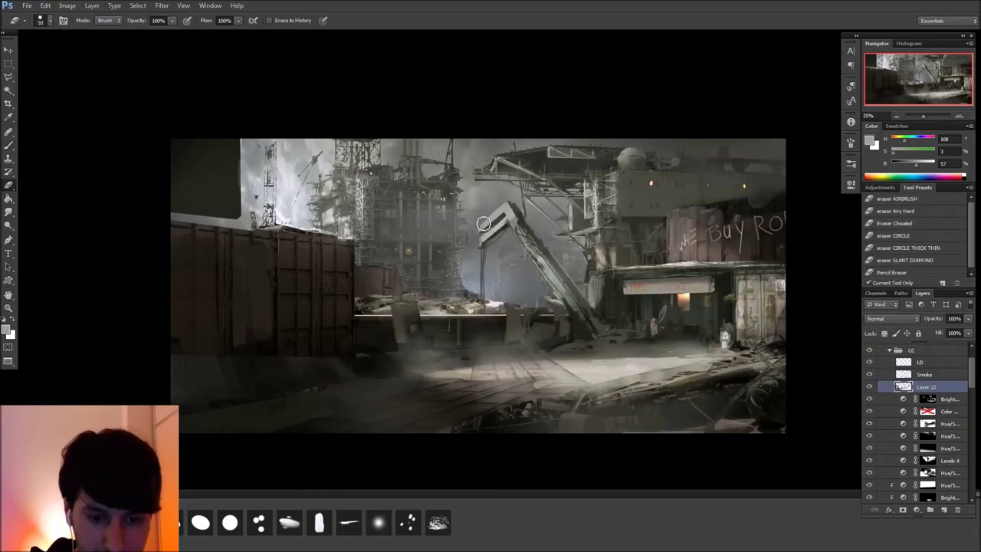
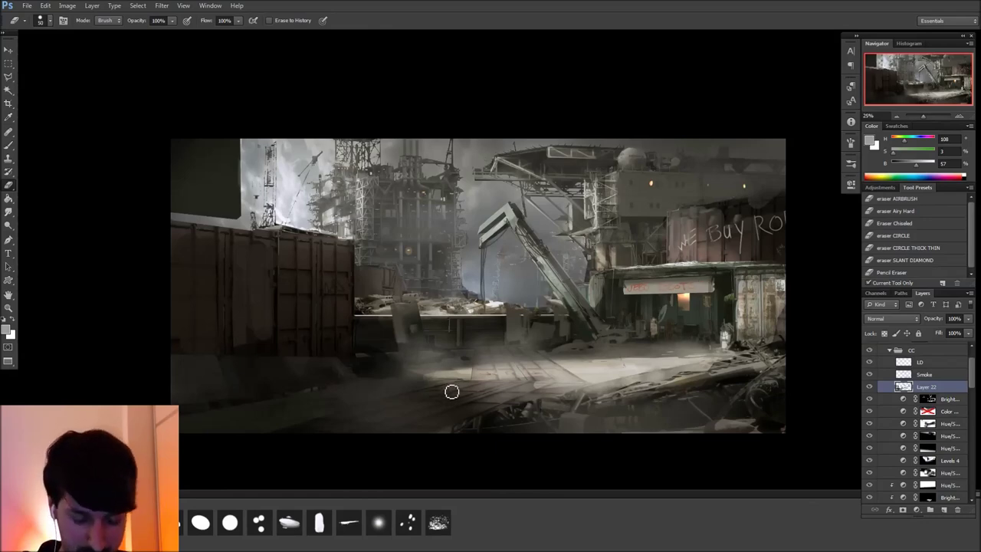
# Lasso a small upright four-sided poster shape on the lower part of the red container's end and hide the selection outline
pyautogui.press('l')
pyautogui.click(320, 332)
pyautogui.click(321, 299)
pyautogui.click(335, 296)
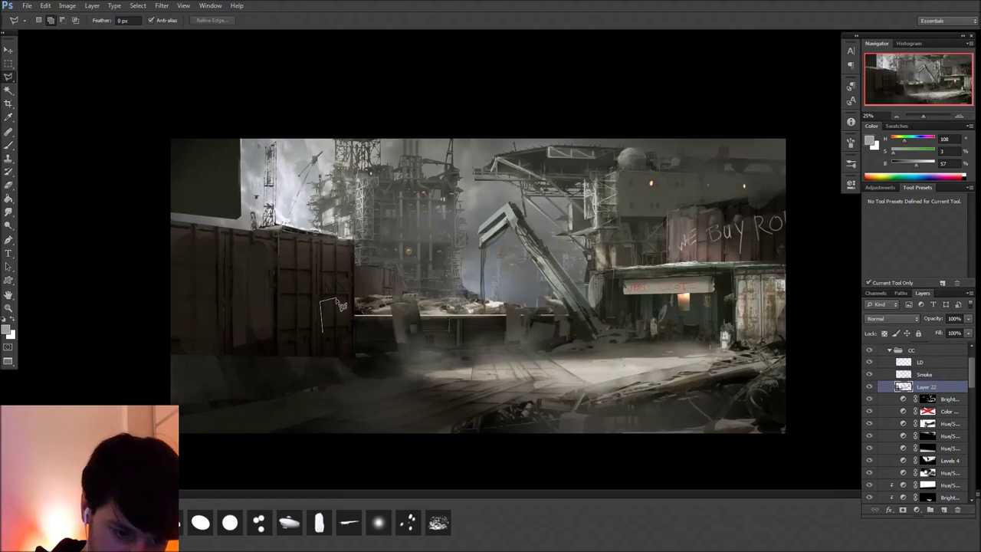
pyautogui.doubleClick(345, 337)
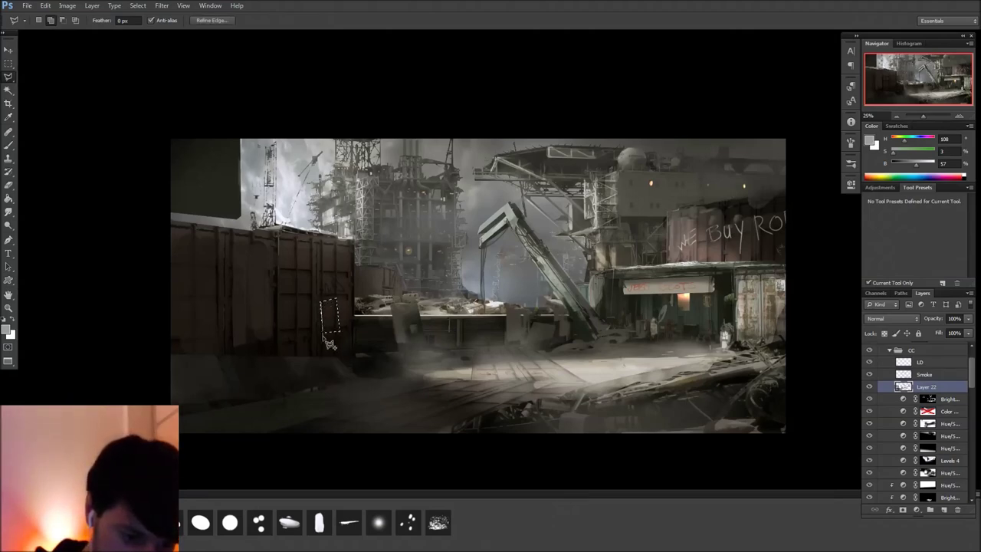
pyautogui.hotkey('ctrl', 'd')
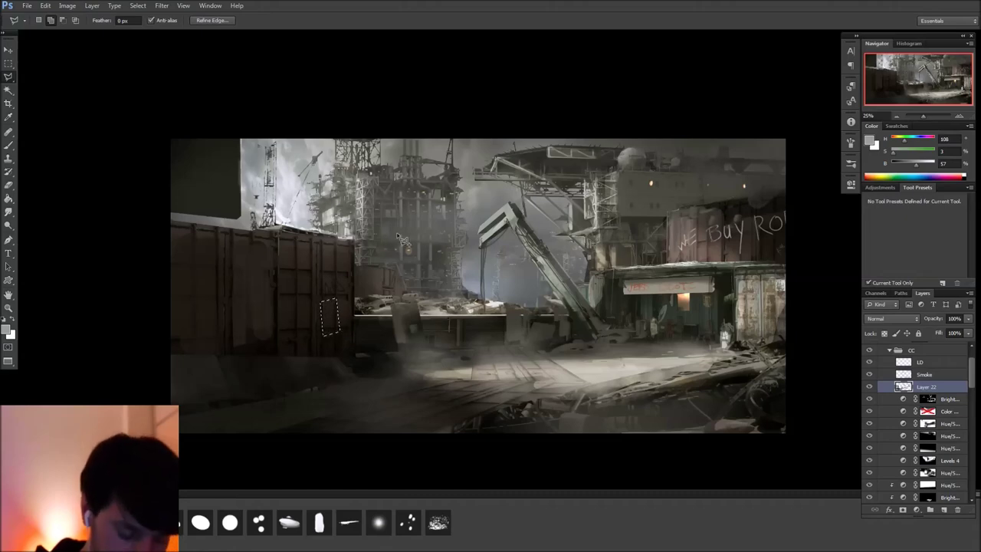
# Fill the poster shape using a rough 80 px brush and a sampled dark brown brightened to 25%
pyautogui.press('b')
pyautogui.rightClick(414, 352)
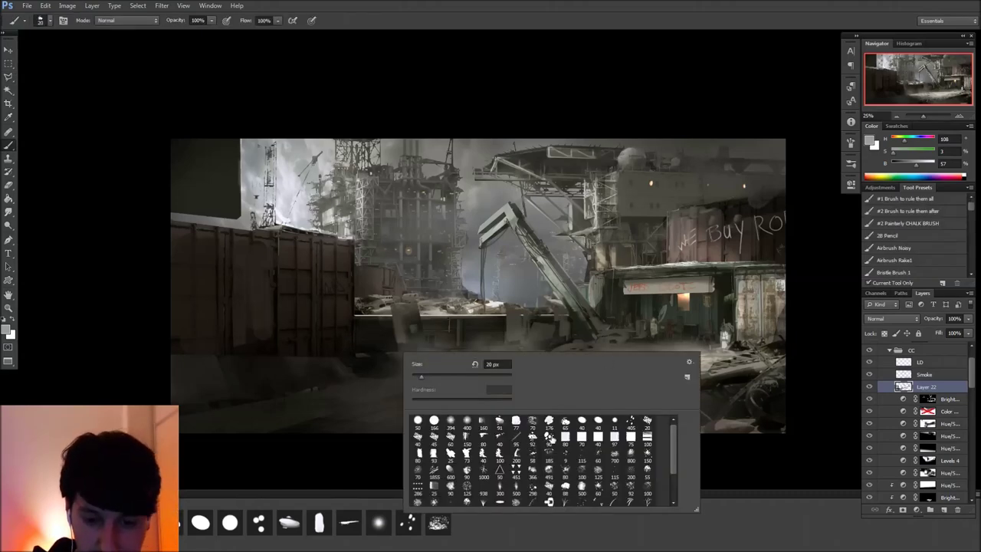
pyautogui.doubleClick(565, 467)
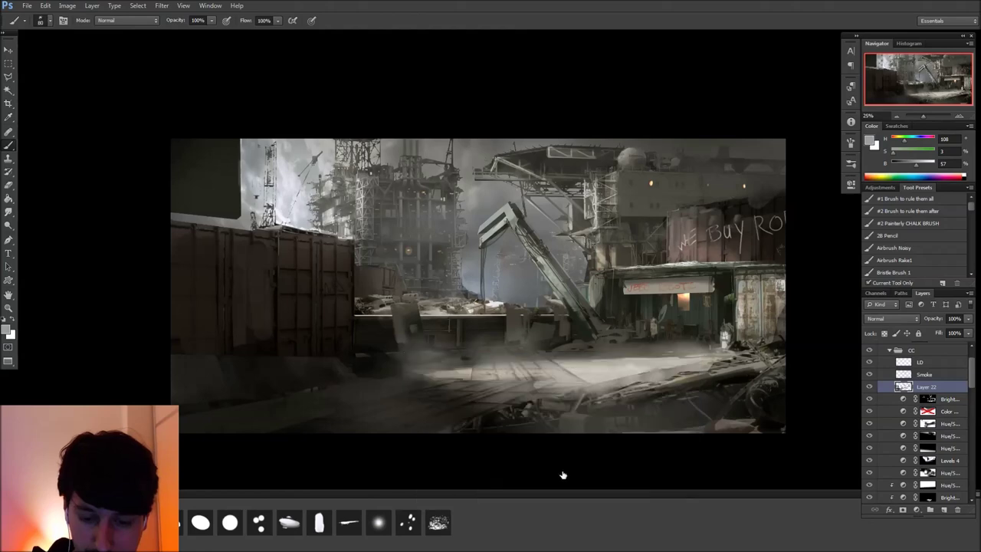
pyautogui.keyDown('alt'); pyautogui.click(295, 364); pyautogui.keyUp('alt')
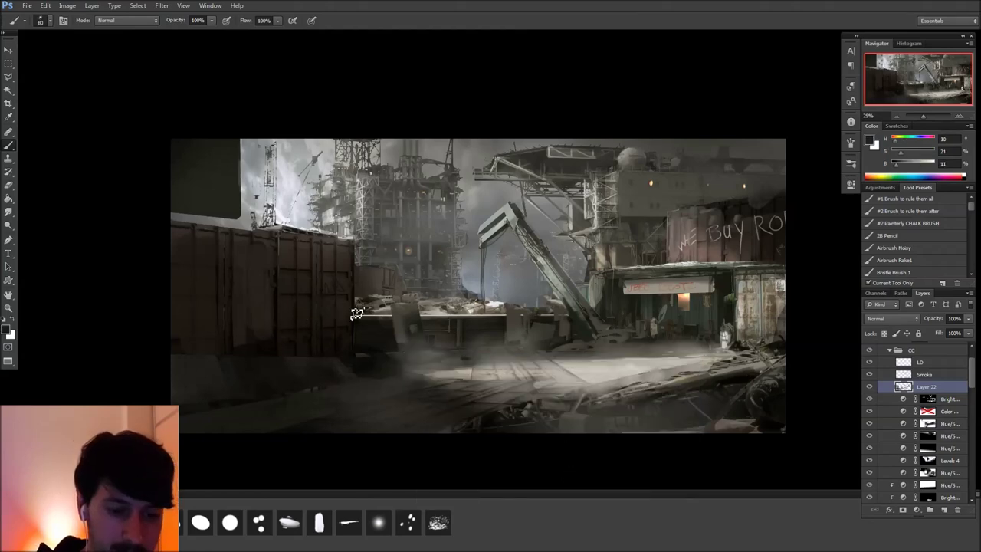
pyautogui.click(902, 164)
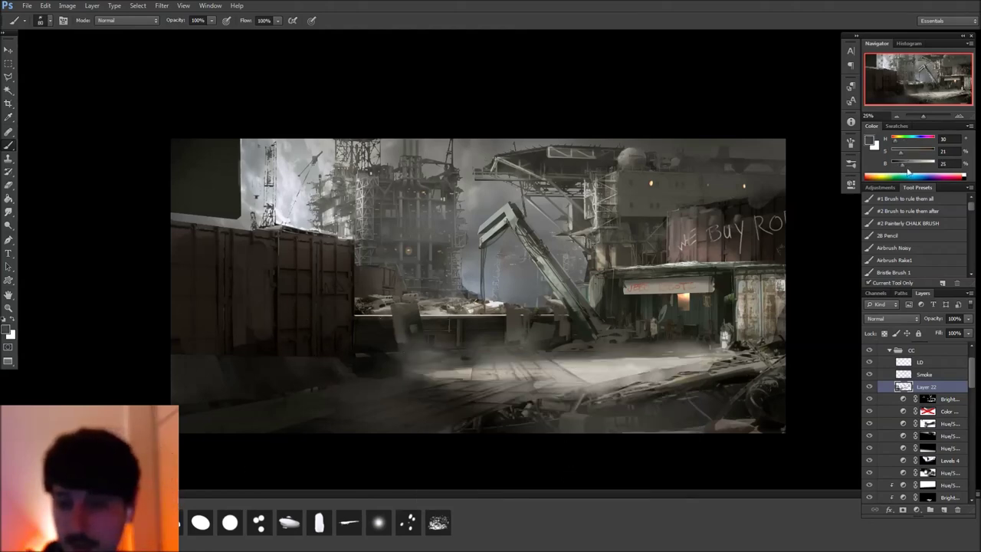
pyautogui.moveTo(331, 305); pyautogui.dragTo(328, 319)
pyautogui.keyDown('alt'); pyautogui.click(332, 324); pyautogui.keyUp('alt')
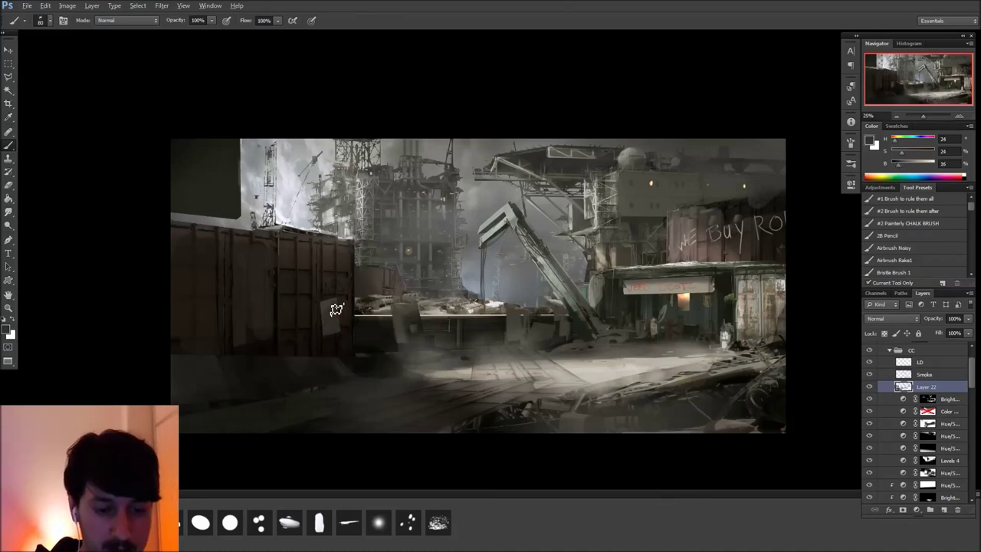
pyautogui.keyDown('alt'); pyautogui.click(602, 363); pyautogui.keyUp('alt')
pyautogui.keyDown('alt'); pyautogui.click(617, 364); pyautogui.keyUp('alt')
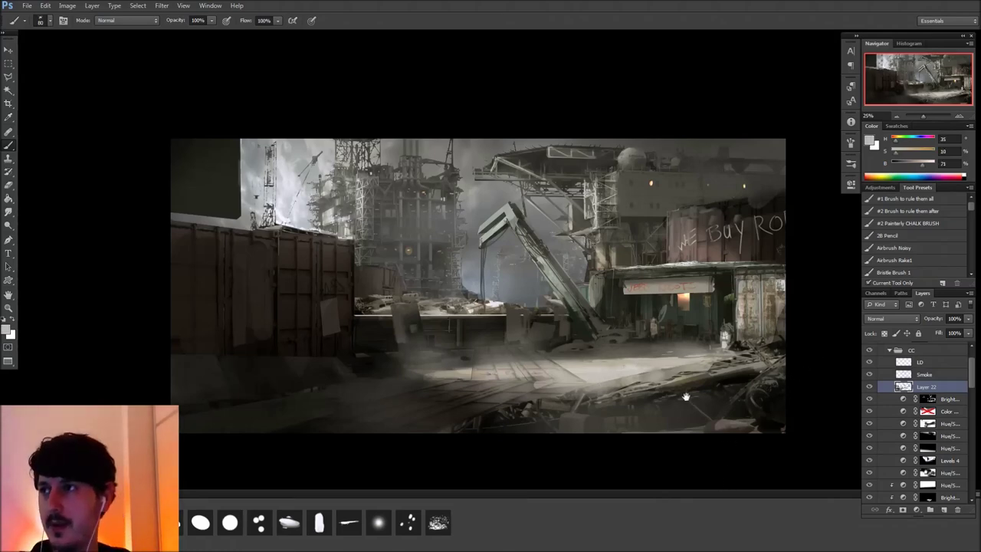
# Lasso a second small poster shape on the container's long side and paint it with the tone sampled from the first poster
pyautogui.moveTo(667, 341); pyautogui.dragTo(679, 345)
pyautogui.moveTo(528, 286); pyautogui.dragTo(533, 372)
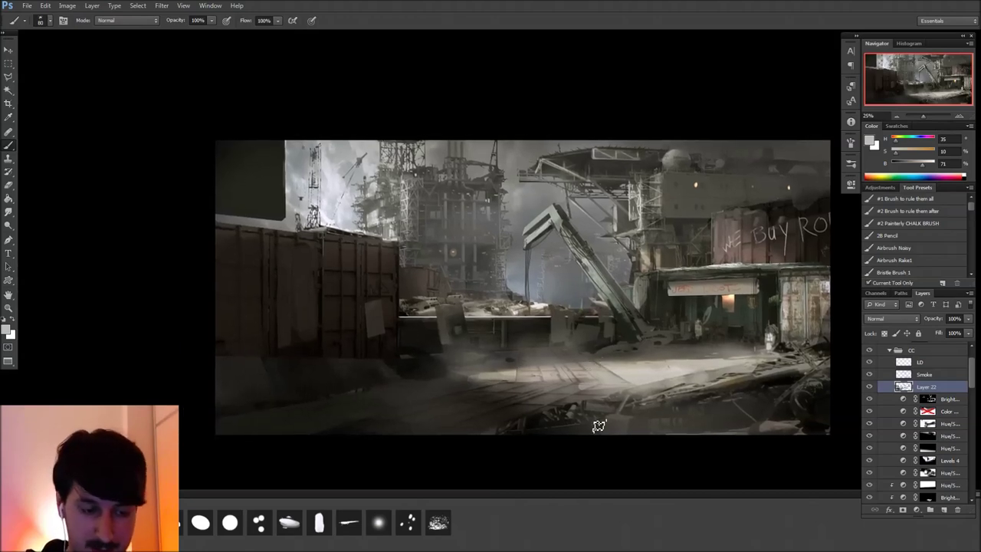
pyautogui.press('l')
pyautogui.click(257, 302)
pyautogui.click(269, 303)
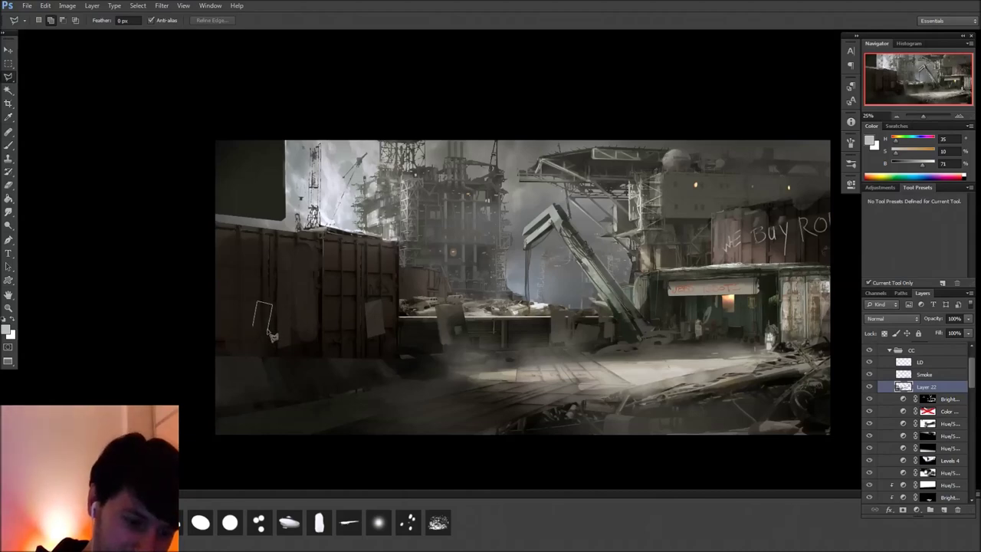
pyautogui.click(266, 330)
pyautogui.click(254, 327)
pyautogui.press('b')
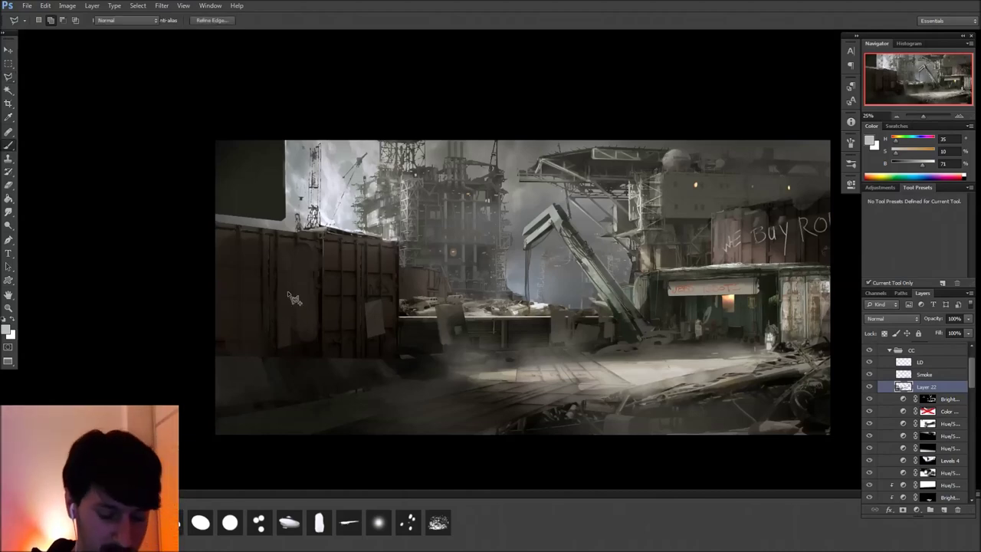
pyautogui.keyDown('alt'); pyautogui.click(374, 310); pyautogui.keyUp('alt')
pyautogui.moveTo(268, 316)
pyautogui.mouseDown()
pyautogui.moveTo(263, 298)
pyautogui.moveTo(265, 338)
pyautogui.mouseUp()
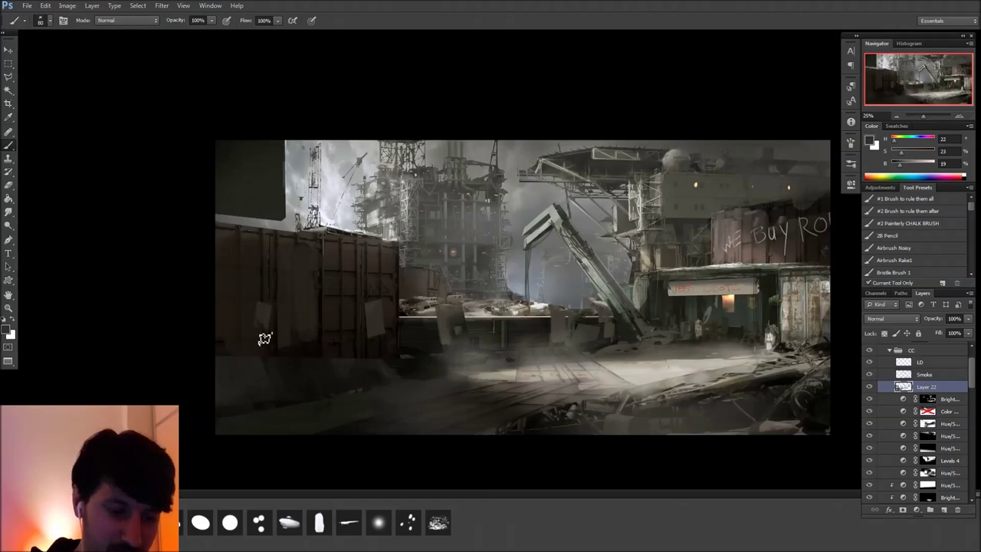
# Lasso a narrow strip between the billboard and the container roof and paint it as a support post with a sampled near-black brown
pyautogui.moveTo(444, 375); pyautogui.dragTo(563, 400)
pyautogui.press('l')
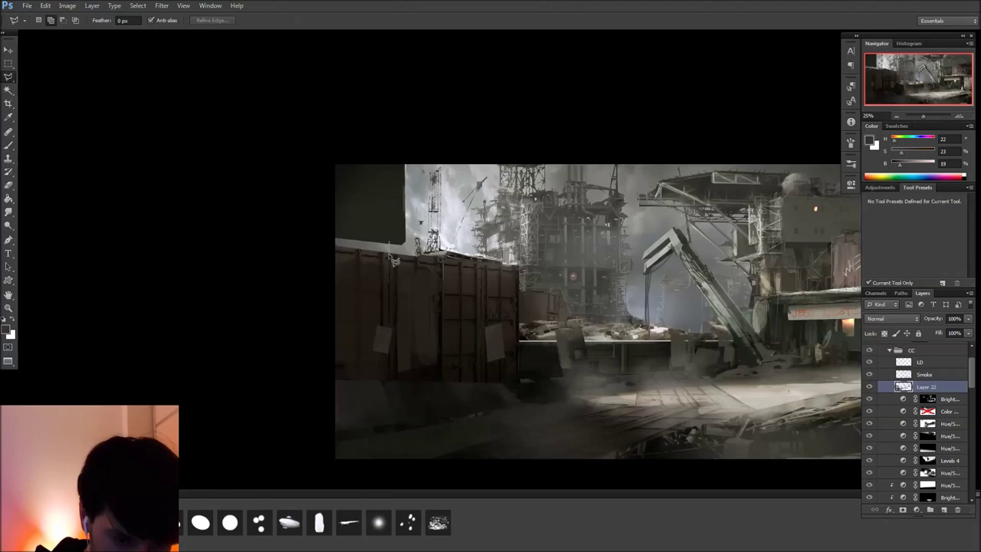
pyautogui.moveTo(396, 247); pyautogui.dragTo(409, 246)
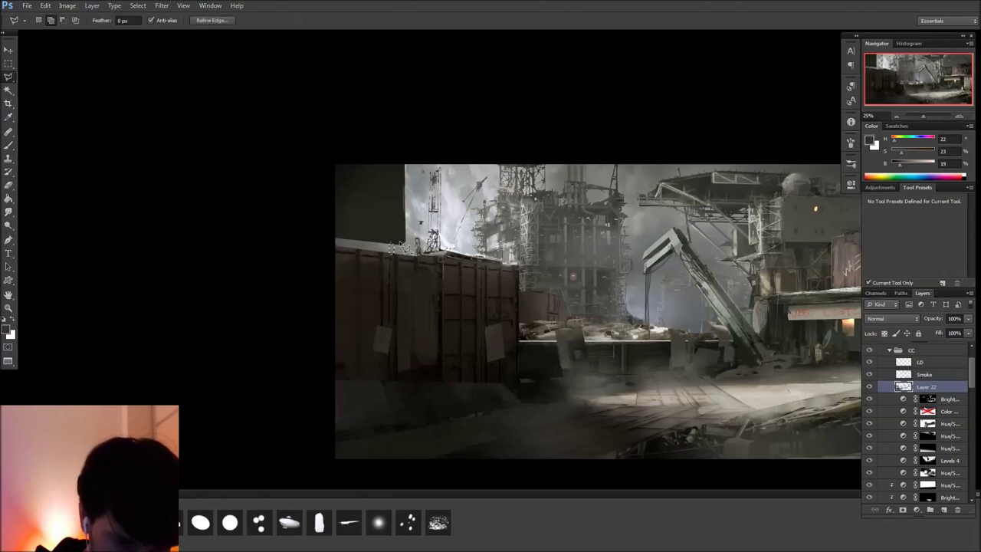
pyautogui.press('b')
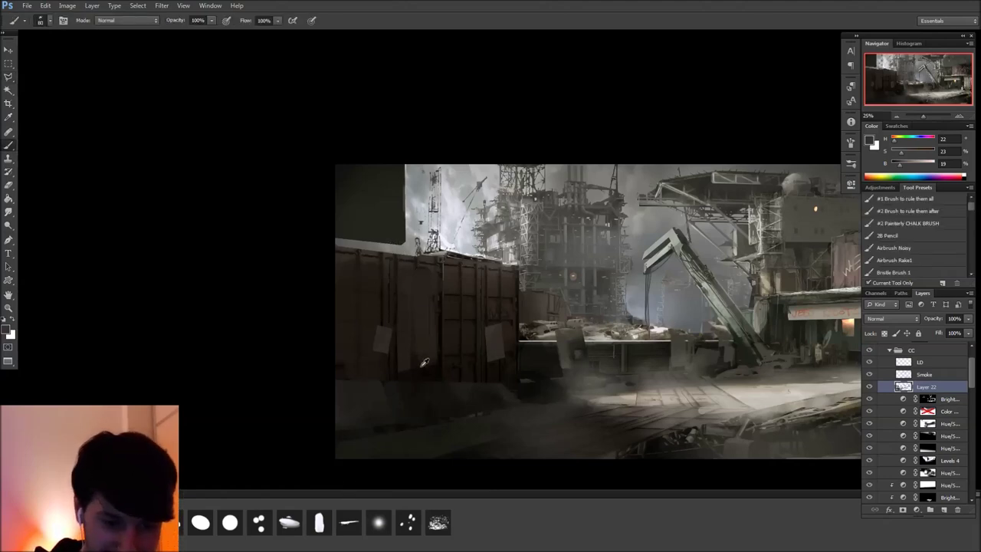
pyautogui.keyDown('alt'); pyautogui.click(421, 366); pyautogui.keyUp('alt')
pyautogui.moveTo(390, 240)
pyautogui.mouseDown()
pyautogui.moveTo(384, 275)
pyautogui.moveTo(405, 282)
pyautogui.mouseUp()
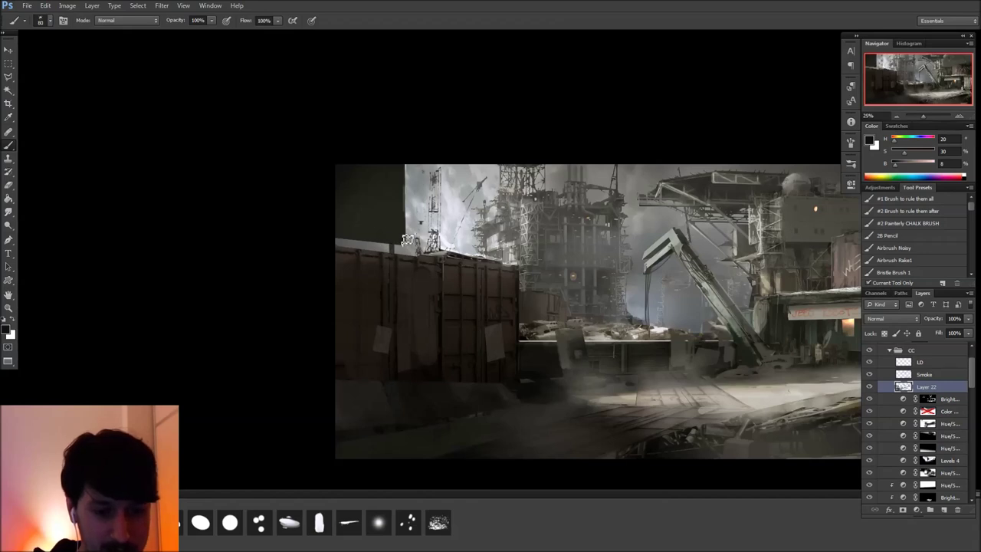
# Switch to a hard round brush, reduce it to 25 px and sample a dark tone from the crane arm's elbow
pyautogui.moveTo(786, 386); pyautogui.dragTo(637, 367)
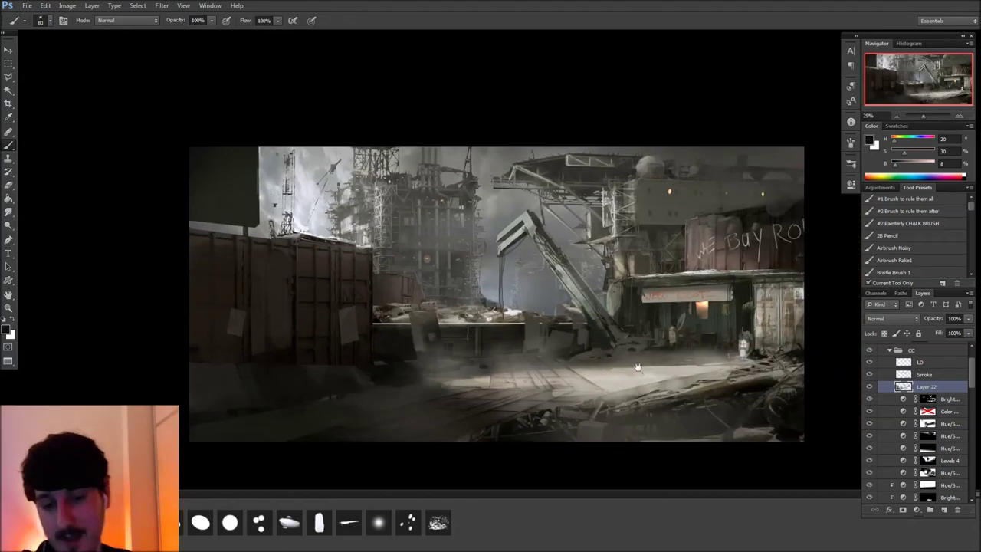
pyautogui.rightClick(434, 346)
pyautogui.click(231, 527)
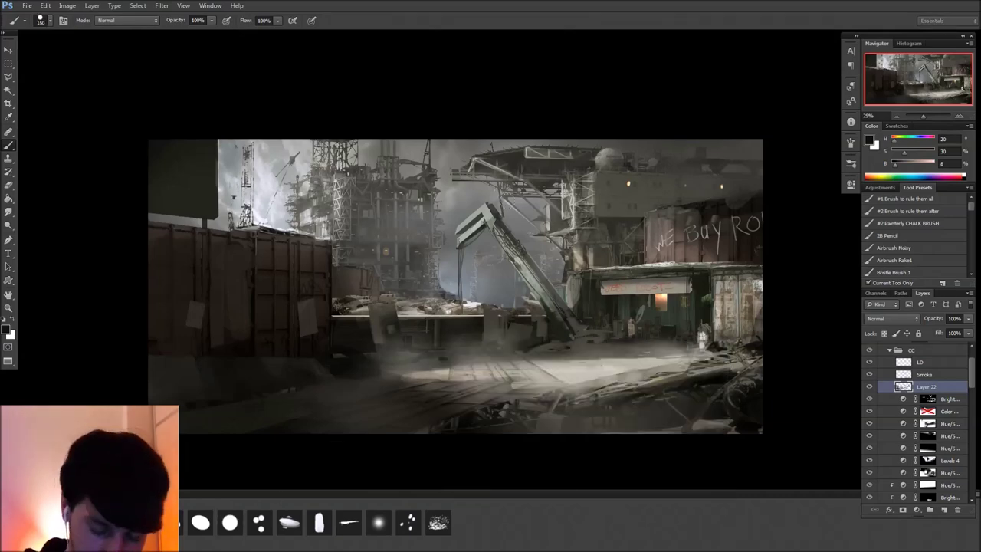
pyautogui.press('[')
pyautogui.press('[')
pyautogui.press('[')
pyautogui.press('[')
pyautogui.press('[')
pyautogui.press('[')
pyautogui.press('[')
pyautogui.press('[')
pyautogui.press('[')
pyautogui.keyDown('alt'); pyautogui.click(489, 220); pyautogui.keyUp('alt')
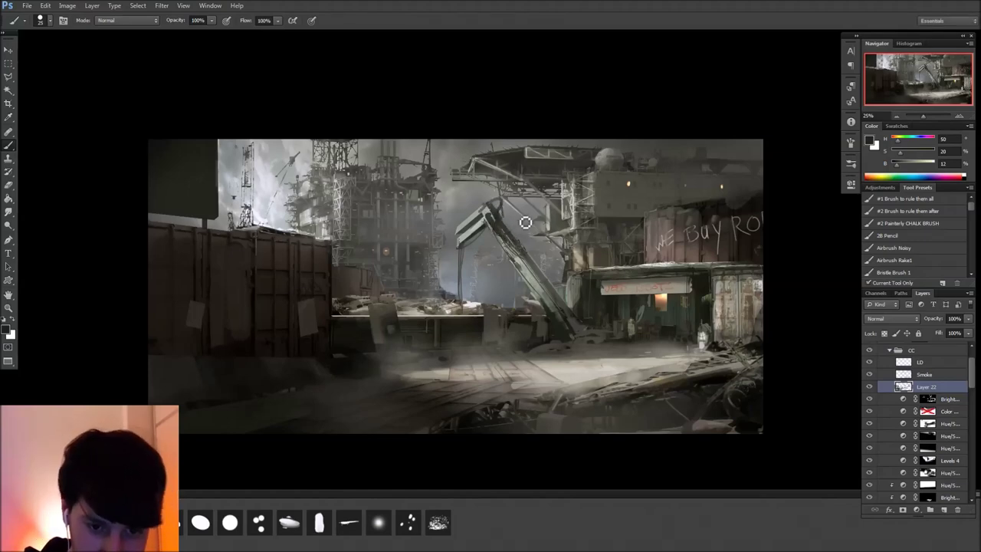
# Undo the last stroke and repaint the dark accents on the crane arm's elbow, adjusting the brush between 10 and 25 px
pyautogui.hotkey('ctrl', 'z')
pyautogui.press('[')
pyautogui.press('[')
pyautogui.press('[')
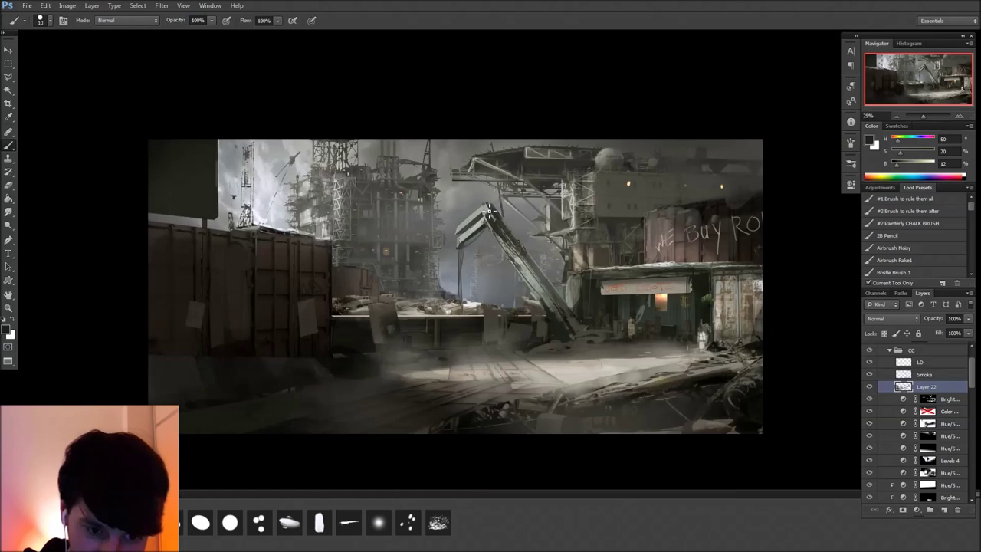
pyautogui.press(']')
pyautogui.press(']')
pyautogui.press(']')
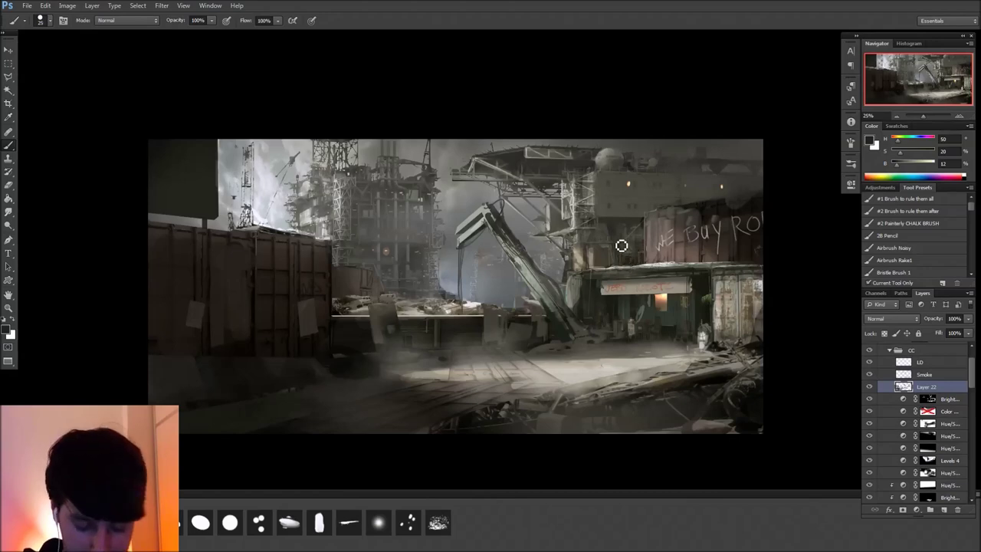
# Lasso a rectangular sign above the shop beside the graffitied container and fill it with grey-beige sampled from the shop sign
pyautogui.press('l')
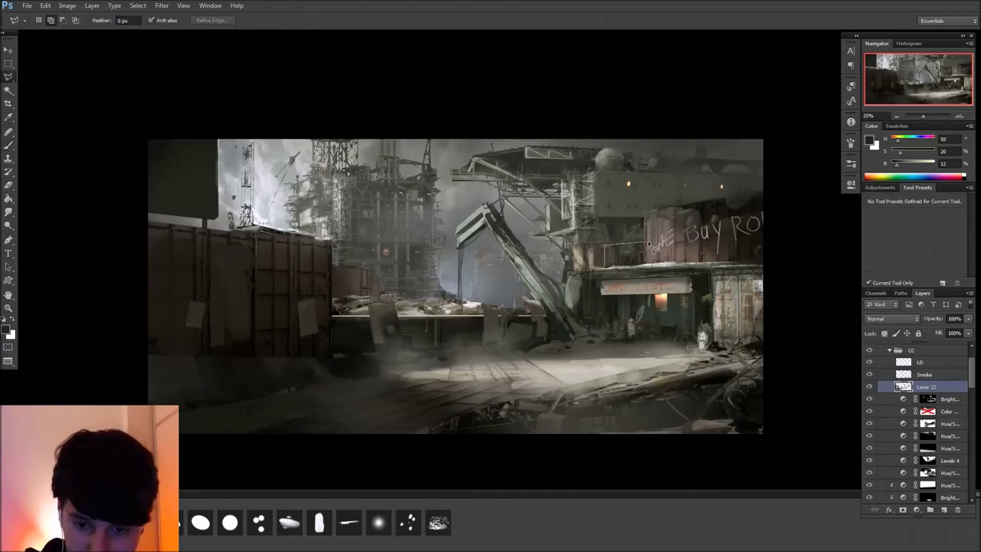
pyautogui.click(655, 266)
pyautogui.click(605, 265)
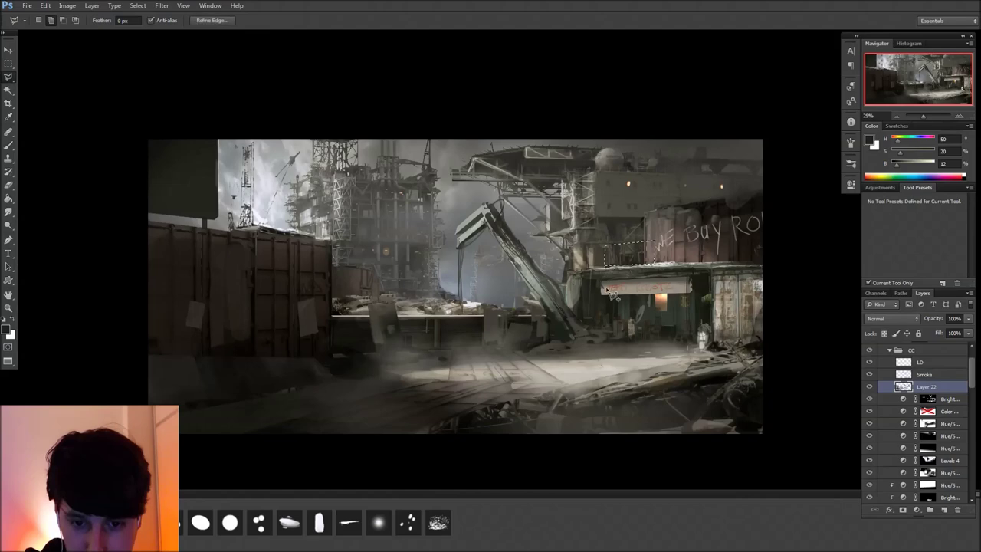
pyautogui.press('b')
pyautogui.press('b')
pyautogui.keyDown('alt'); pyautogui.click(635, 291); pyautogui.keyUp('alt')
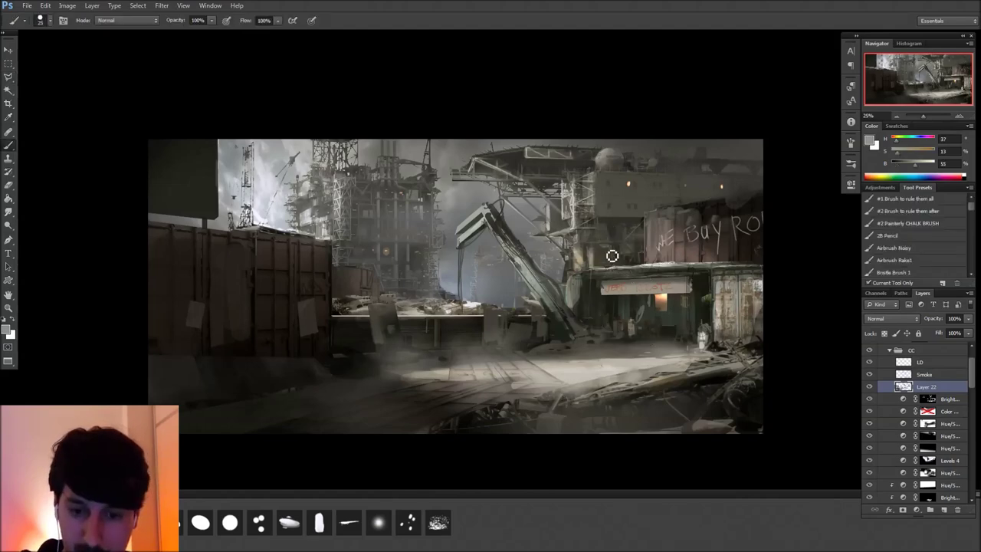
pyautogui.moveTo(635, 258)
pyautogui.mouseDown()
pyautogui.moveTo(662, 262)
pyautogui.moveTo(652, 258)
pyautogui.moveTo(645, 278)
pyautogui.moveTo(639, 227)
pyautogui.mouseUp()
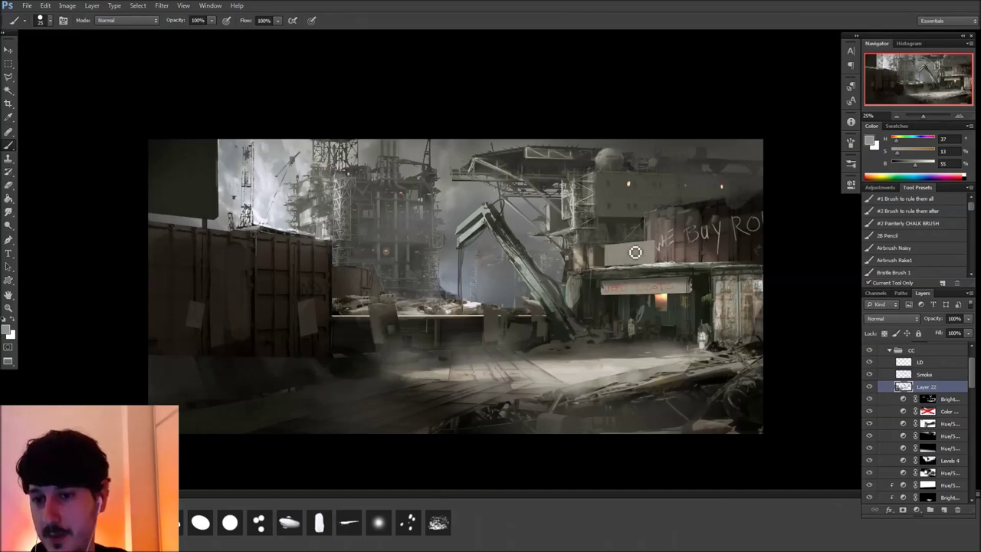
# Lasso a low slab in front of the midground wall and paint it with a sampled dark grey-green tone
pyautogui.press('space')
pyautogui.moveTo(656, 374)
pyautogui.mouseDown()
pyautogui.moveTo(726, 402)
pyautogui.moveTo(781, 405)
pyautogui.mouseUp()
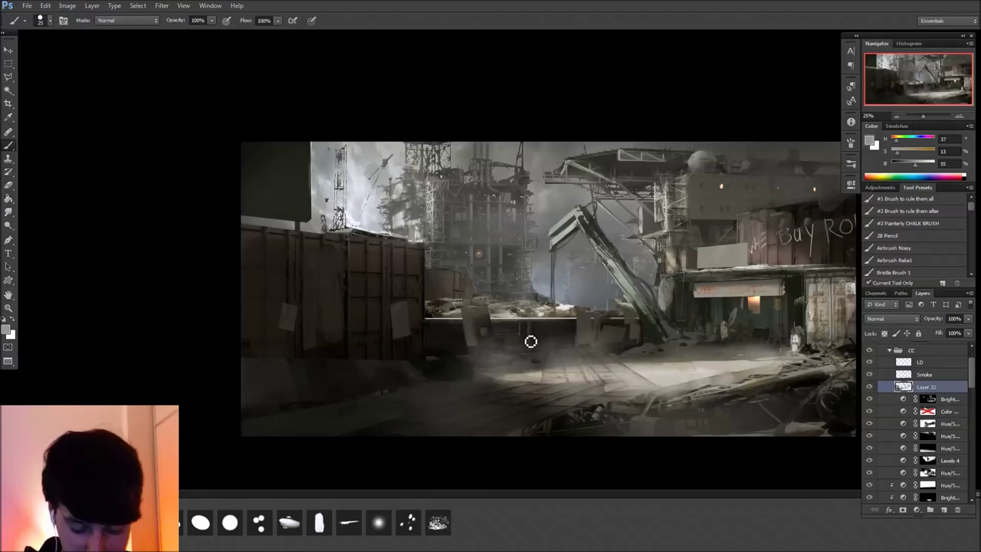
pyautogui.press('l')
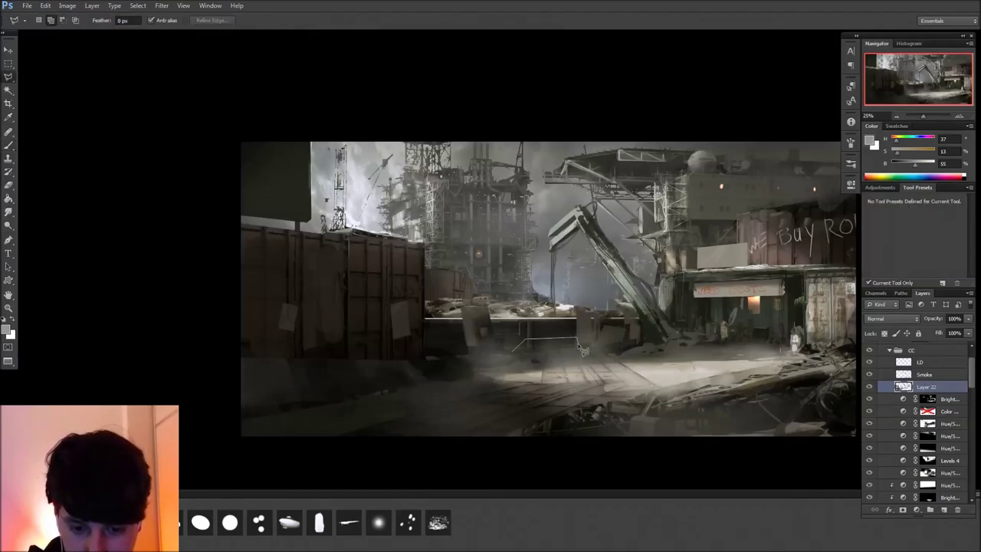
pyautogui.click(512, 351)
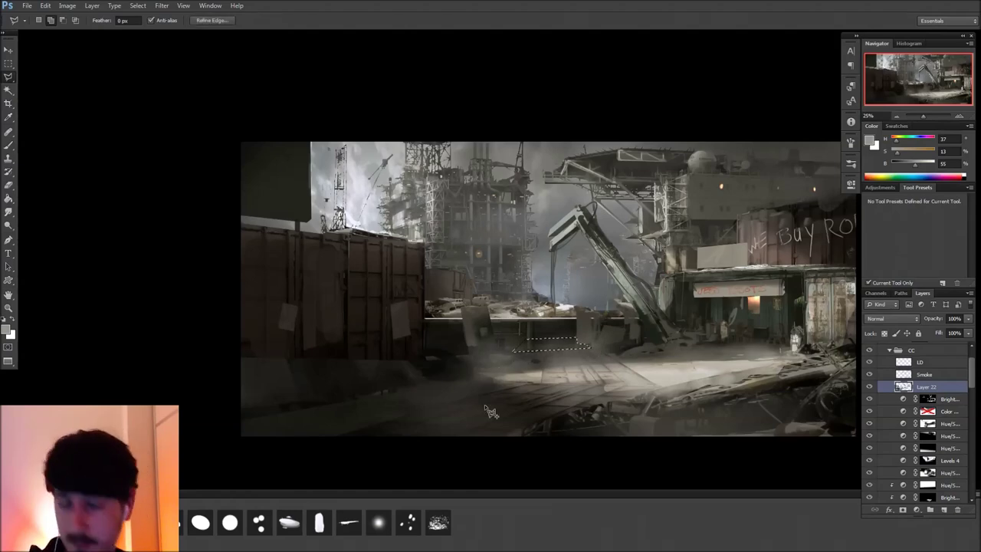
pyautogui.hotkey('ctrl', 'd')
pyautogui.press('b')
pyautogui.keyDown('alt'); pyautogui.click(577, 325); pyautogui.keyUp('alt')
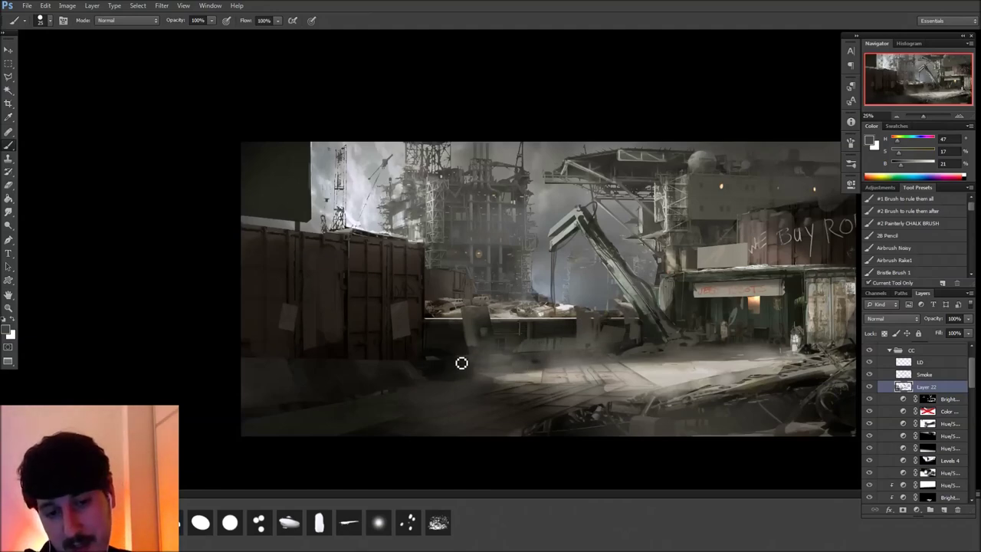
# Lasso the top edge of the large red container and paint a light rim along it with a sampled pale warm grey
pyautogui.moveTo(565, 385)
pyautogui.mouseDown()
pyautogui.moveTo(622, 395)
pyautogui.moveTo(618, 404)
pyautogui.mouseUp()
pyautogui.press('l')
pyautogui.click(292, 241)
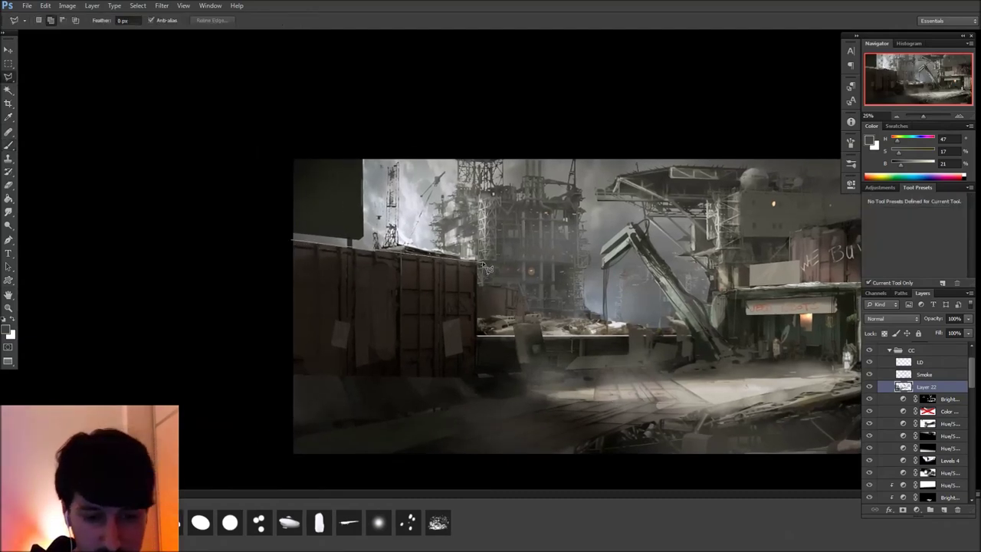
pyautogui.doubleClick(483, 270)
pyautogui.click(293, 242)
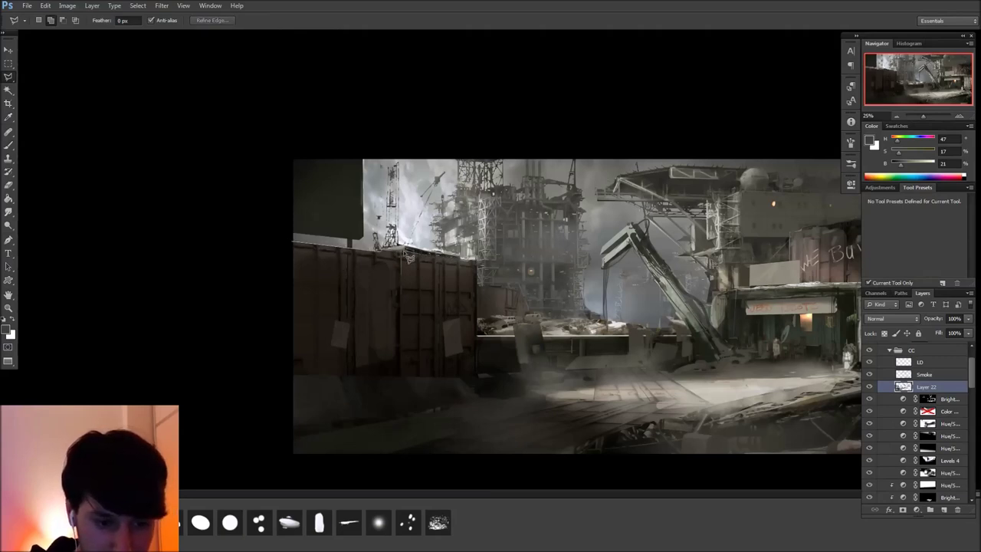
pyautogui.click(381, 252)
pyautogui.click(294, 243)
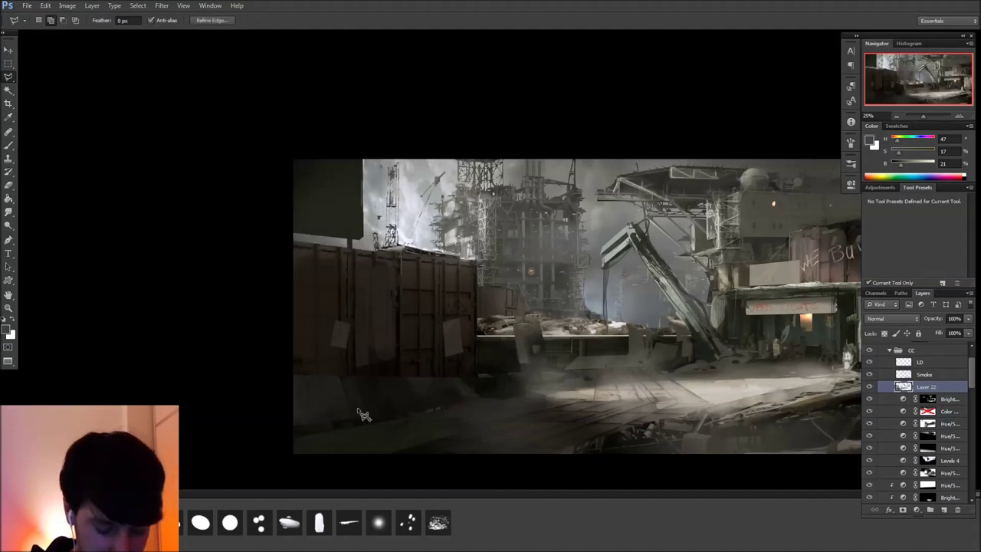
pyautogui.press('b')
pyautogui.keyDown('alt'); pyautogui.moveTo(587, 346); pyautogui.dragTo(584, 328); pyautogui.keyUp('alt')
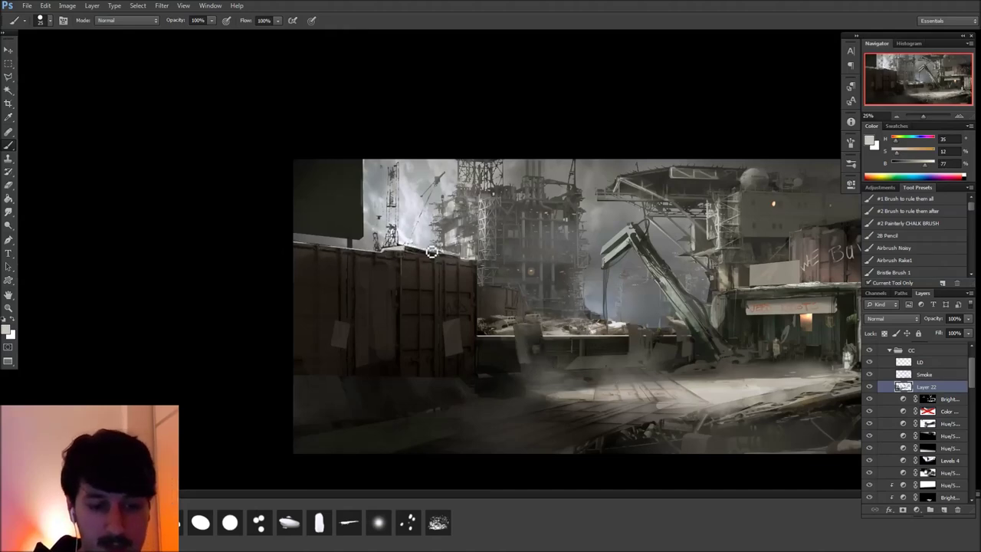
pyautogui.moveTo(628, 405); pyautogui.dragTo(477, 381)
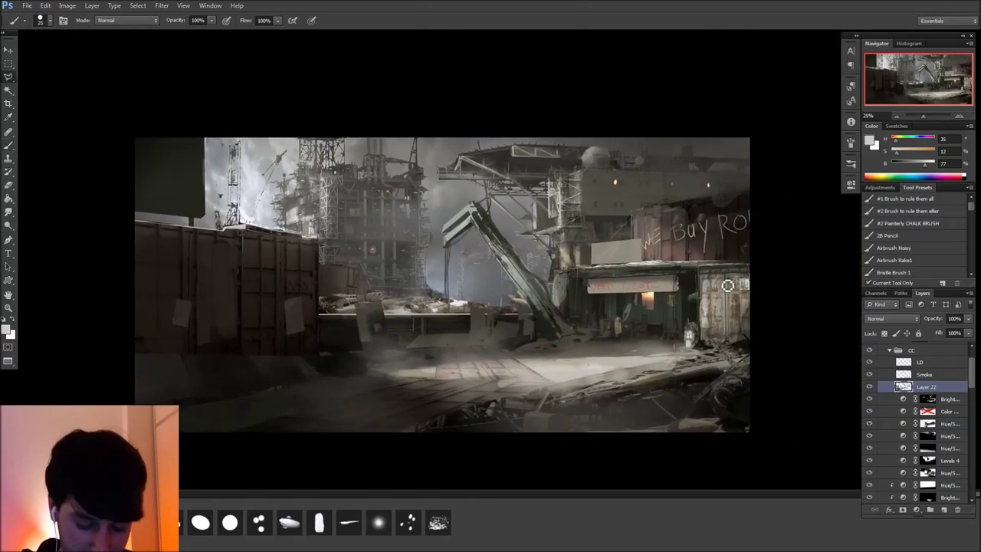
# Lasso a tilted poster shape on the rusty container wall beside the shop and paint it pale grey
pyautogui.press('l')
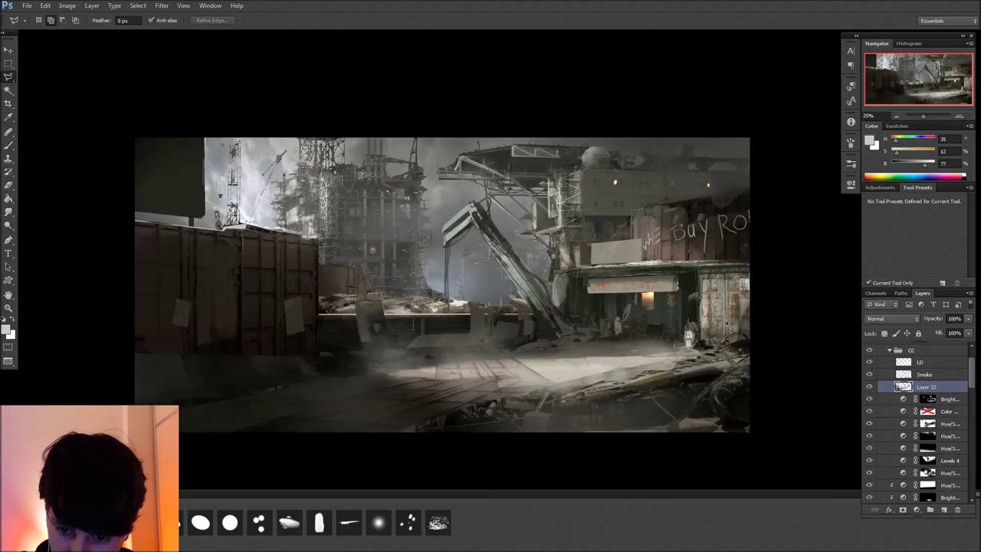
pyautogui.press('b')
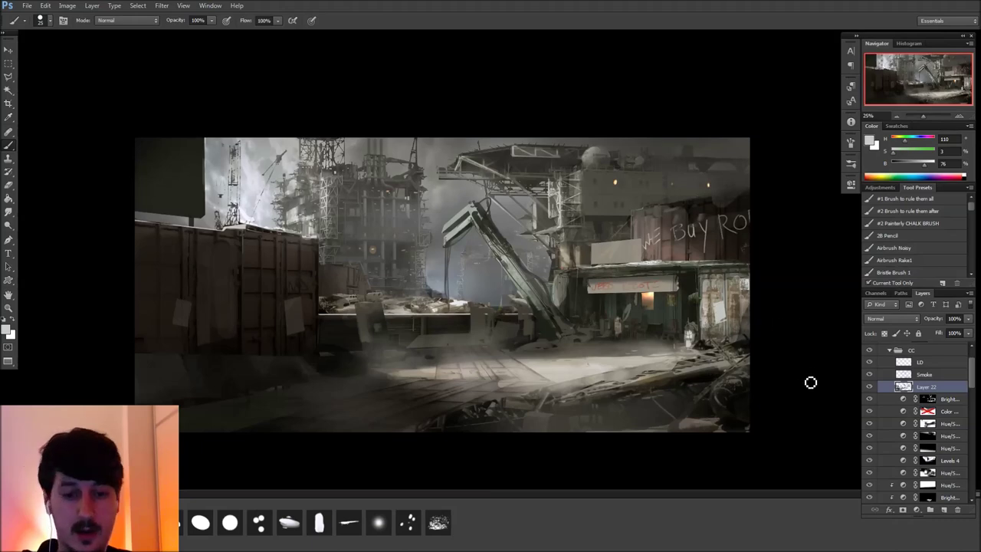
pyautogui.moveTo(787, 366); pyautogui.dragTo(827, 368)
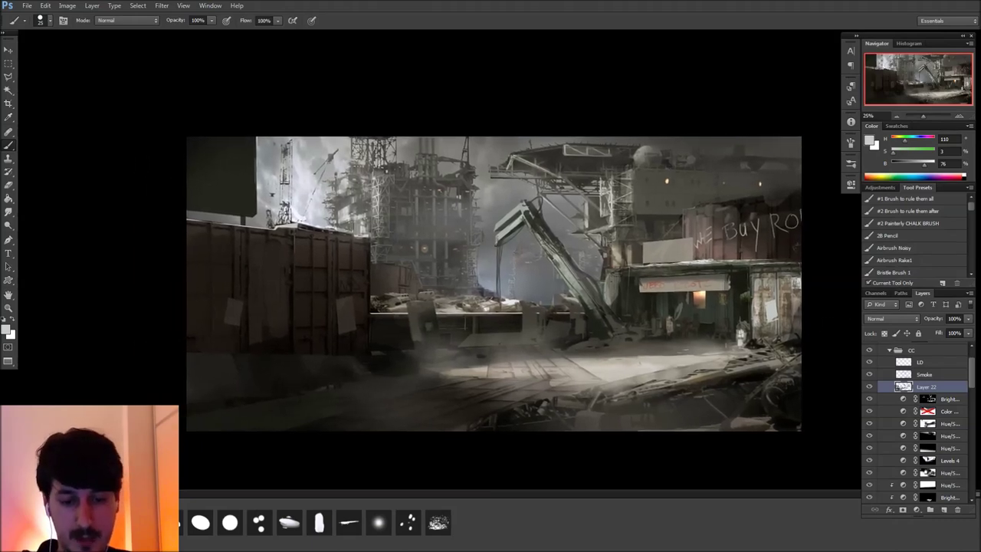
# Lasso a distant scrap mound behind the midground wall near the crane and paint it with sampled dark greys
pyautogui.press('l')
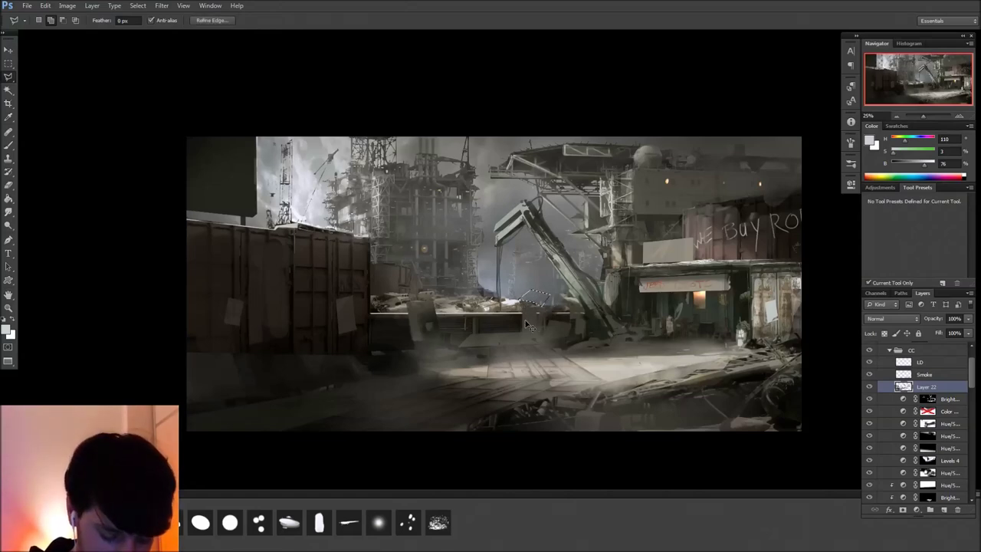
pyautogui.press('b')
pyautogui.keyDown('alt'); pyautogui.click(531, 326); pyautogui.keyUp('alt')
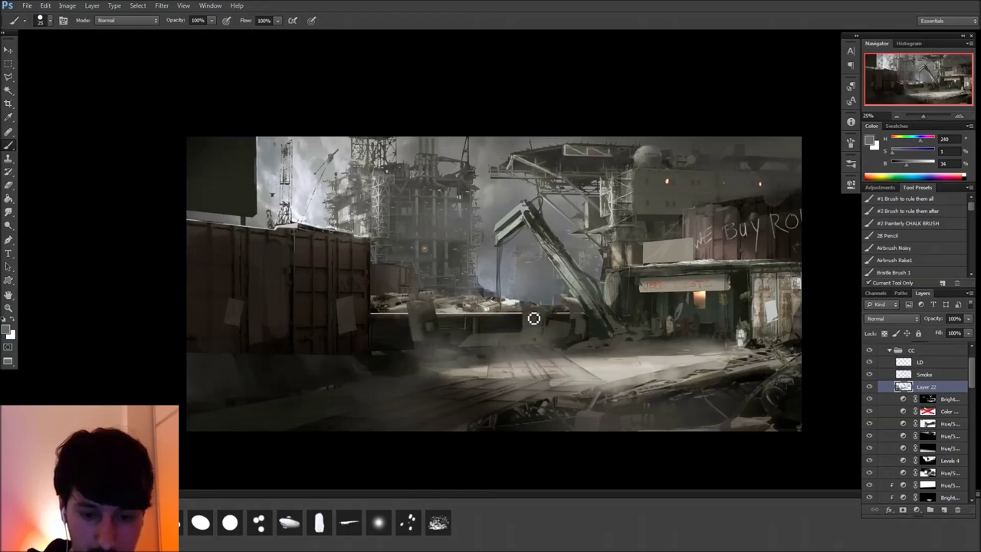
pyautogui.keyDown('alt'); pyautogui.click(459, 255); pyautogui.keyUp('alt')
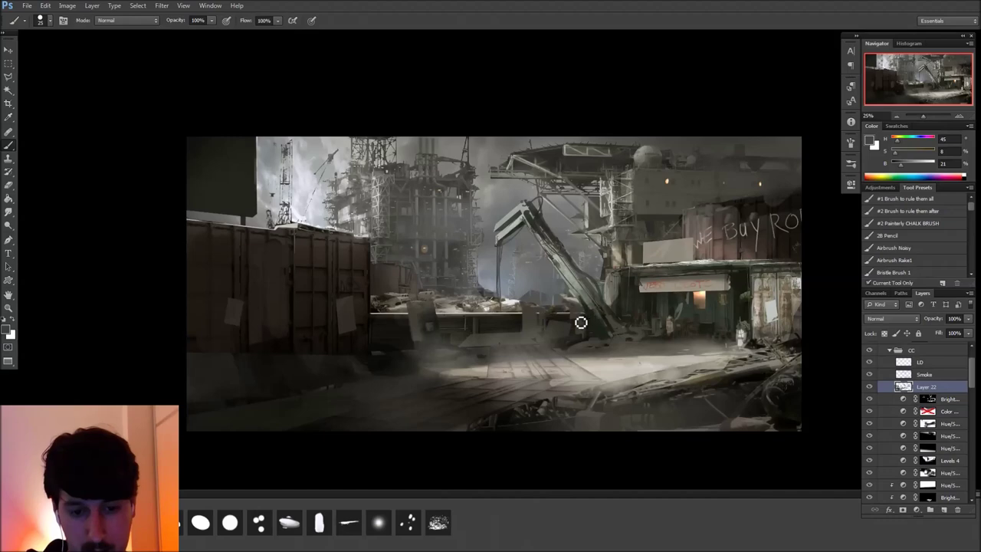
pyautogui.moveTo(642, 363)
pyautogui.mouseDown()
pyautogui.moveTo(600, 375)
pyautogui.moveTo(652, 385)
pyautogui.mouseUp()
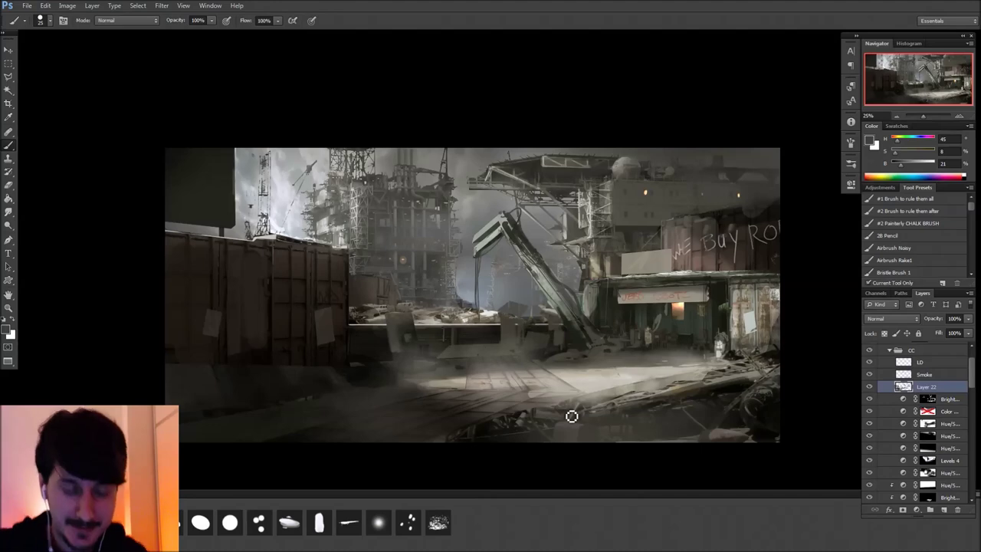
# Paint light accents on the distant tower with pale grey sampled from the crane arm, undoing one stroke and reducing the brush to 15 px
pyautogui.press('l')
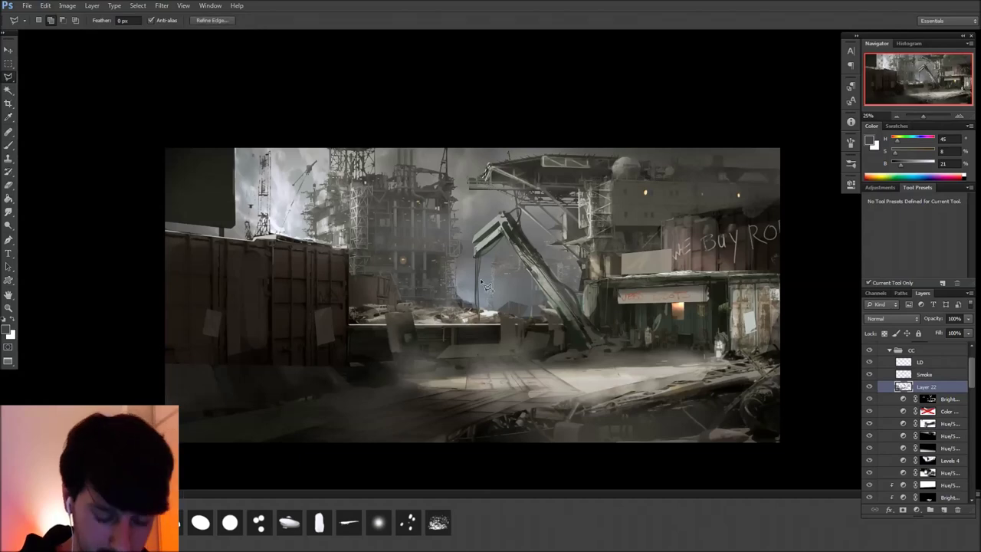
pyautogui.press('b')
pyautogui.keyDown('alt'); pyautogui.click(487, 237); pyautogui.keyUp('alt')
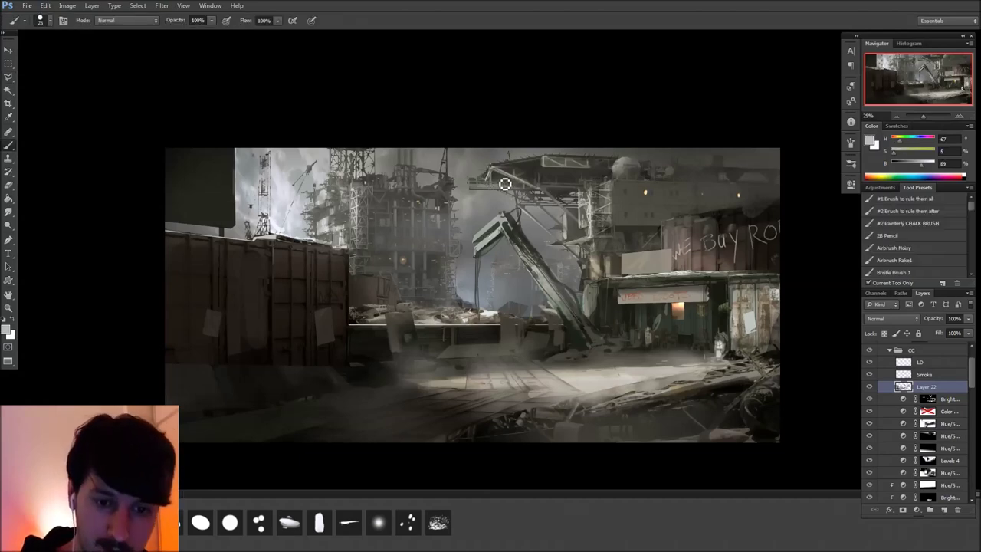
pyautogui.moveTo(697, 353); pyautogui.dragTo(638, 361)
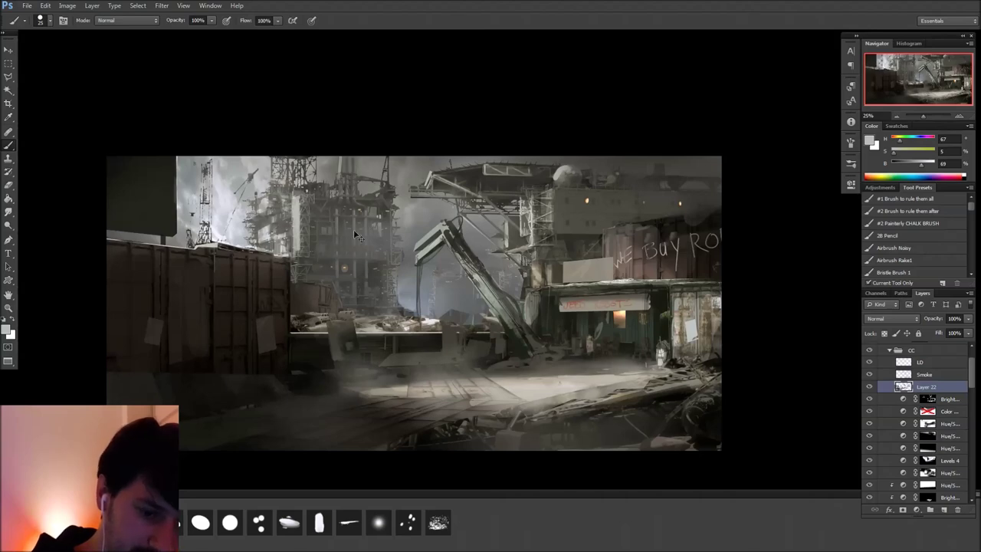
pyautogui.hotkey('ctrl', 'z')
pyautogui.press('[')
pyautogui.press('[')
pyautogui.moveTo(340, 158); pyautogui.dragTo(341, 174)
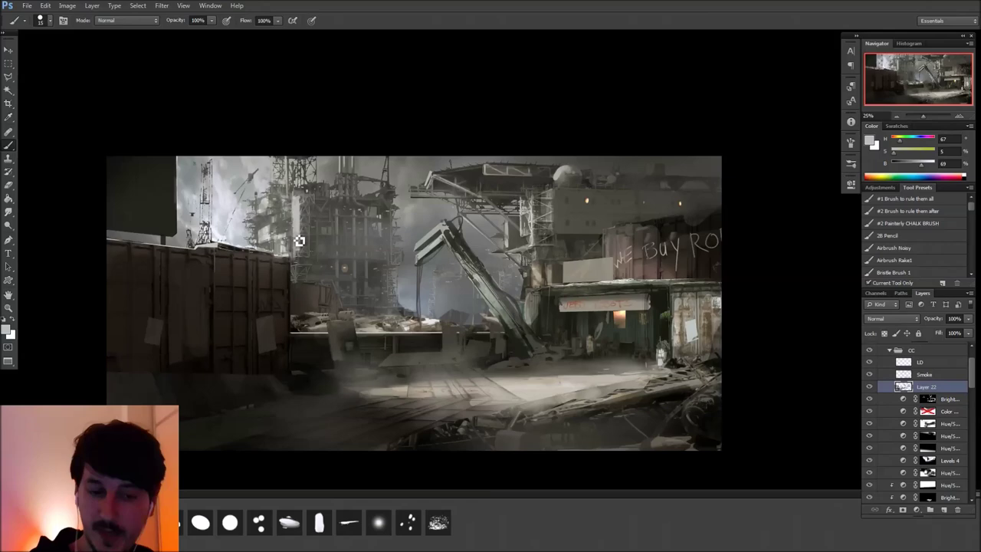
# Refine the planes and edges of the crane arm's upper segment with sampled mid-greys, dark tones and a pale highlight
pyautogui.keyDown('alt'); pyautogui.click(438, 230); pyautogui.keyUp('alt')
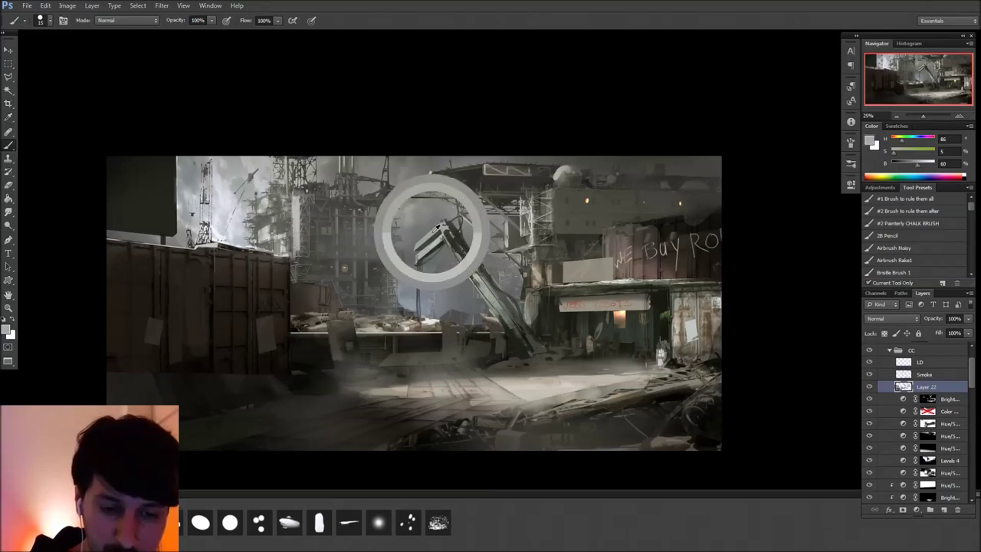
pyautogui.keyDown('alt'); pyautogui.click(420, 233); pyautogui.keyUp('alt')
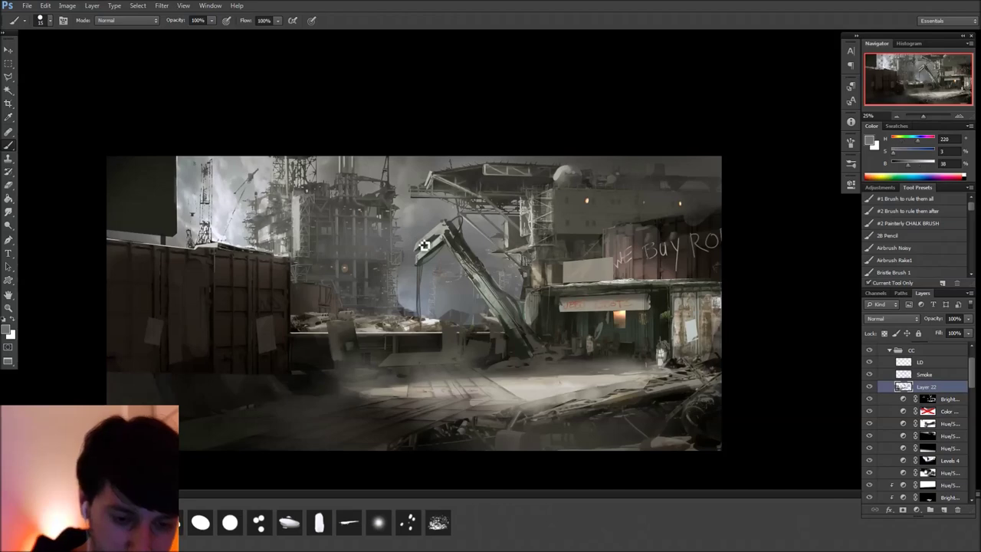
pyautogui.keyDown('alt'); pyautogui.click(423, 245); pyautogui.keyUp('alt')
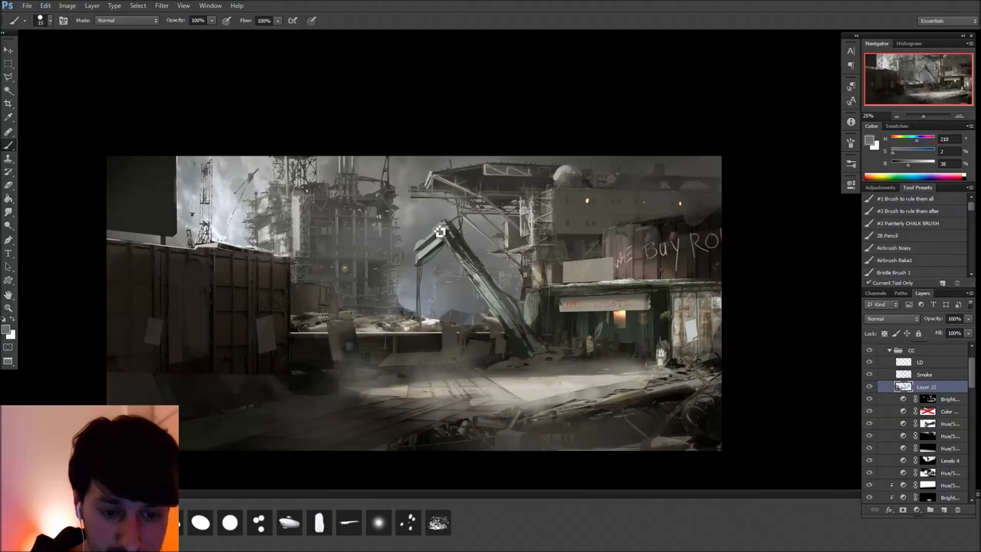
pyautogui.keyDown('alt'); pyautogui.click(429, 239); pyautogui.keyUp('alt')
pyautogui.keyDown('alt'); pyautogui.click(434, 238); pyautogui.keyUp('alt')
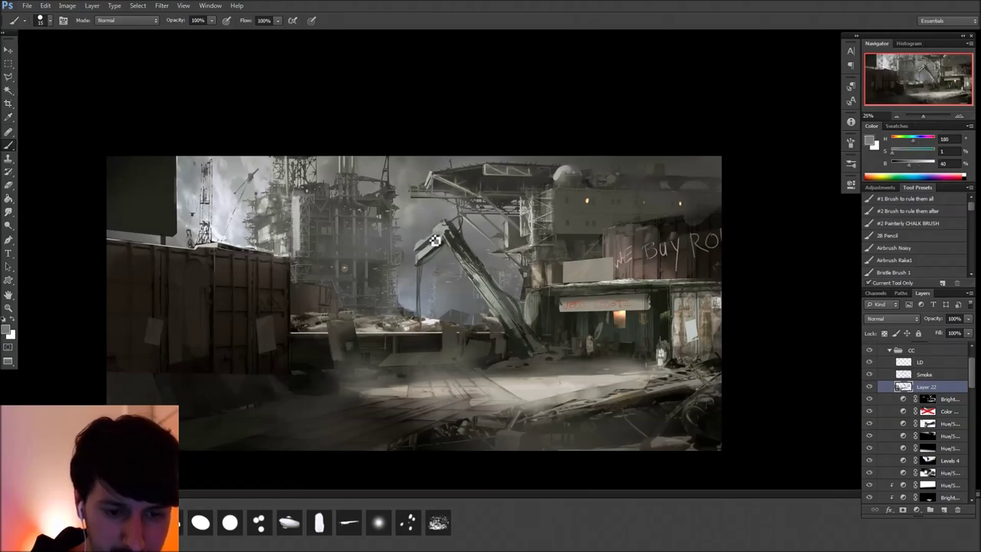
pyautogui.keyDown('alt'); pyautogui.click(416, 242); pyautogui.keyUp('alt')
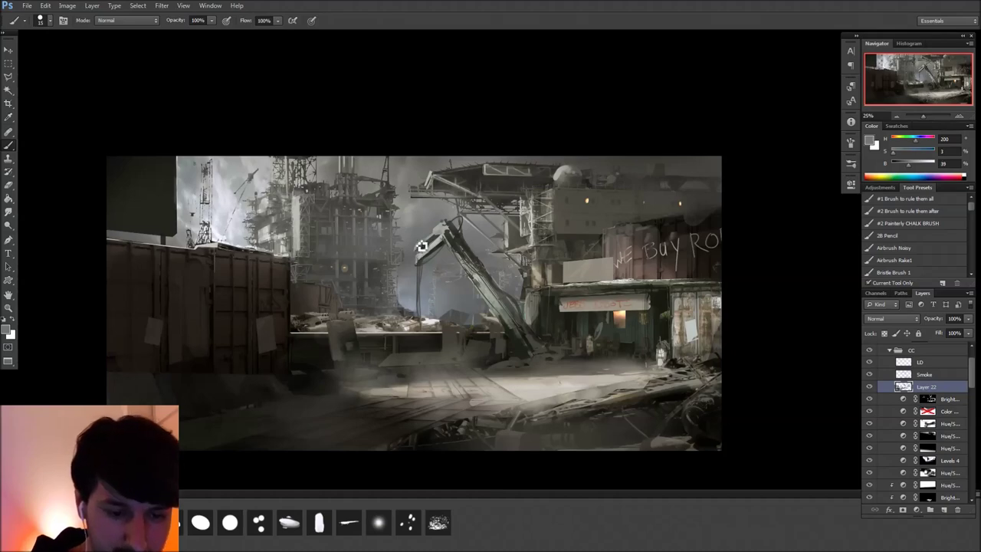
pyautogui.keyDown('alt'); pyautogui.click(434, 243); pyautogui.keyUp('alt')
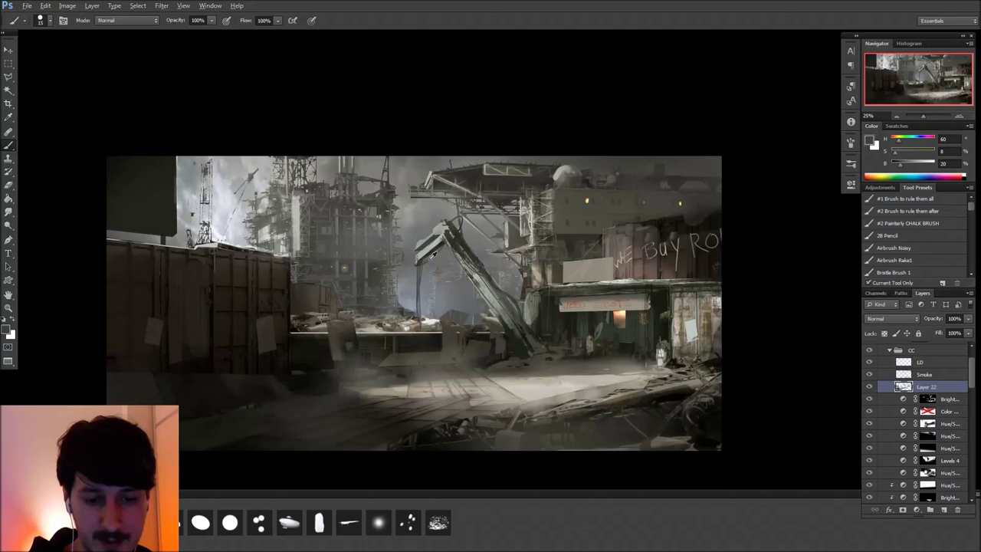
pyautogui.keyDown('alt'); pyautogui.click(448, 247); pyautogui.keyUp('alt')
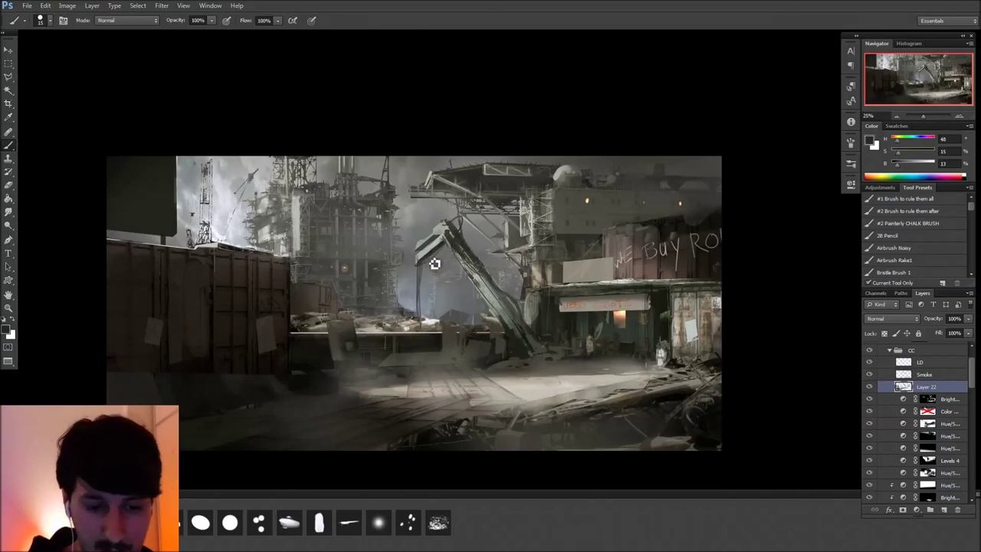
pyautogui.keyDown('alt'); pyautogui.click(442, 245); pyautogui.keyUp('alt')
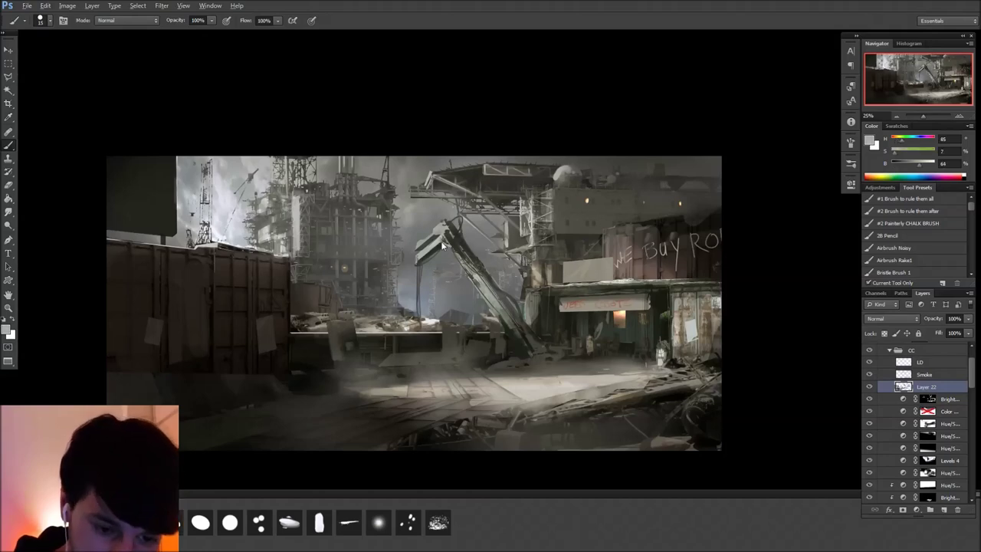
# Enlarge the brush to 45 px and paint dark rubble and sampled brown ground tones around the crane's base
pyautogui.keyDown('alt'); pyautogui.click(502, 345); pyautogui.keyUp('alt')
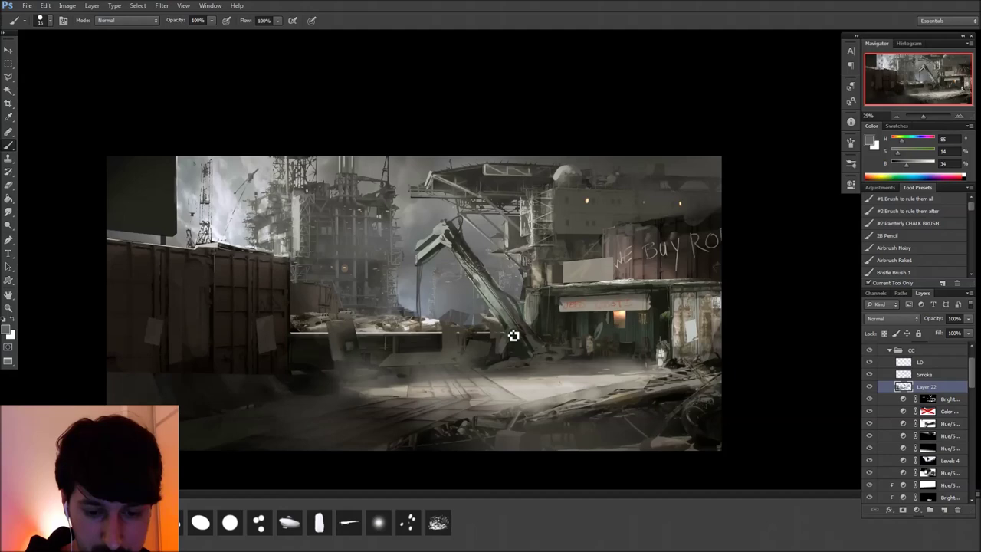
pyautogui.press(']')
pyautogui.press(']')
pyautogui.press(']')
pyautogui.press(']')
pyautogui.press(']')
pyautogui.moveTo(517, 340); pyautogui.dragTo(505, 357)
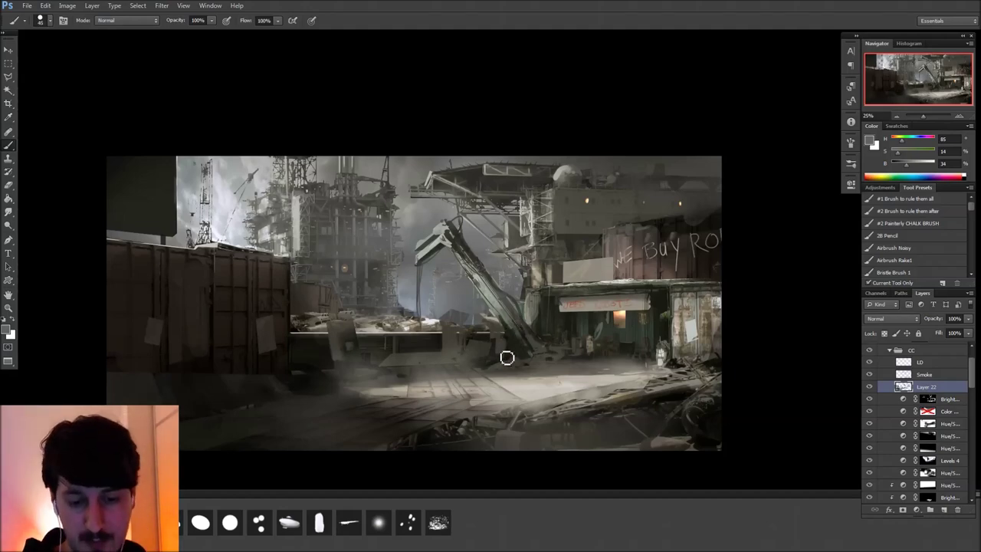
pyautogui.keyDown('alt'); pyautogui.click(508, 360); pyautogui.keyUp('alt')
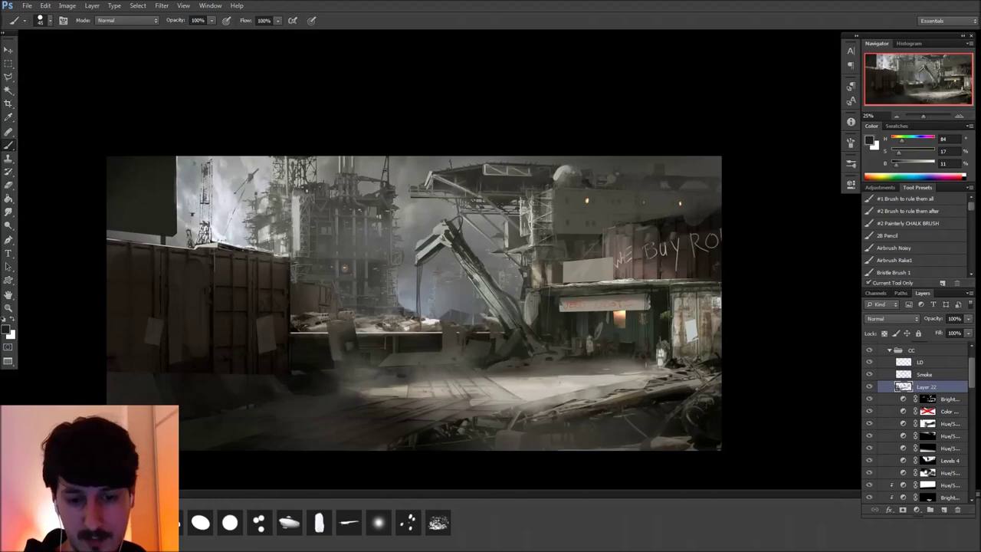
pyautogui.moveTo(517, 340)
pyautogui.mouseDown()
pyautogui.moveTo(509, 351)
pyautogui.moveTo(540, 360)
pyautogui.mouseUp()
pyautogui.keyDown('alt'); pyautogui.click(552, 365); pyautogui.keyUp('alt')
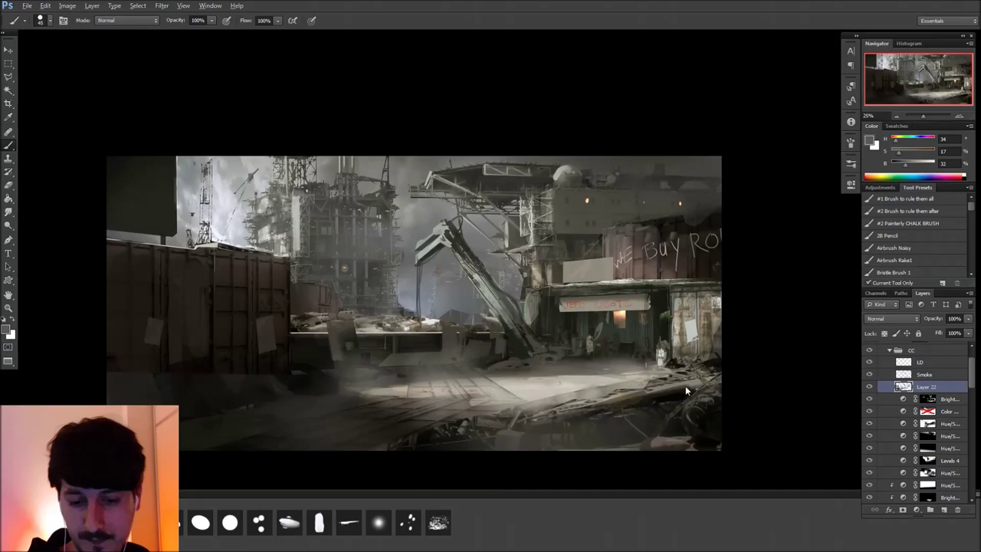
pyautogui.keyDown('alt'); pyautogui.click(557, 367); pyautogui.keyUp('alt')
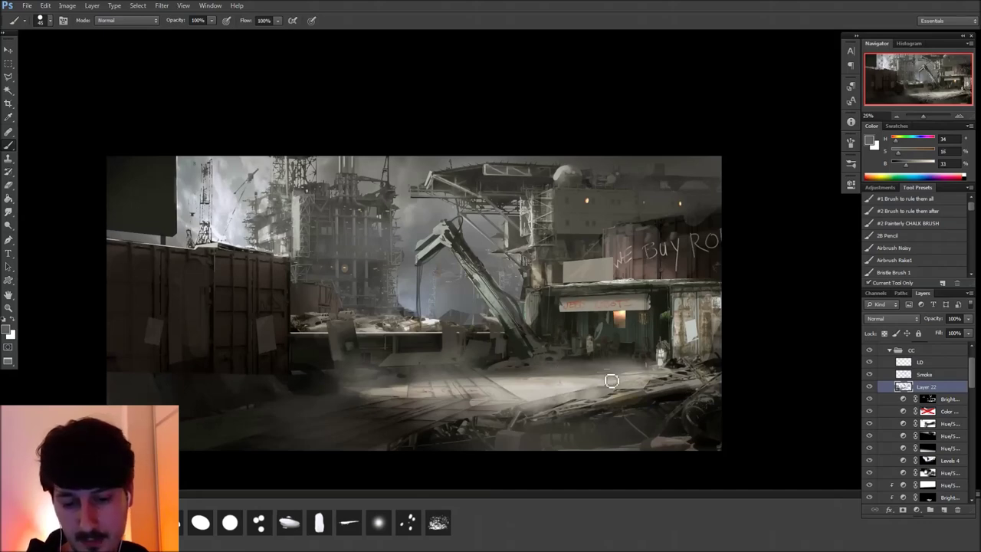
pyautogui.keyDown('alt'); pyautogui.click(543, 363); pyautogui.keyUp('alt')
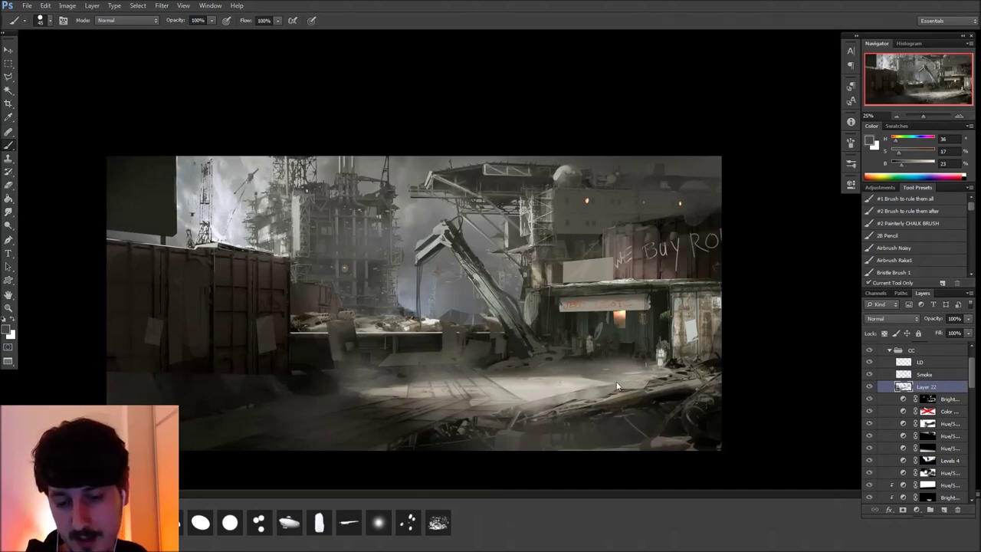
# Paint a dark diagonal shadow across the blank sign above the shop with a sampled brown
pyautogui.keyDown('alt'); pyautogui.click(578, 279); pyautogui.keyUp('alt')
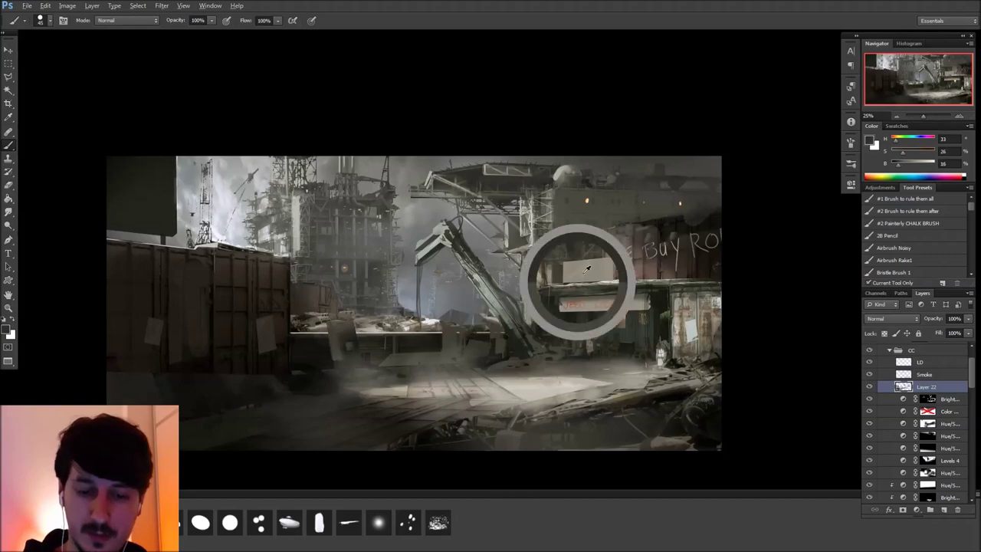
pyautogui.moveTo(586, 395)
pyautogui.mouseDown()
pyautogui.moveTo(710, 400)
pyautogui.moveTo(701, 388)
pyautogui.mouseUp()
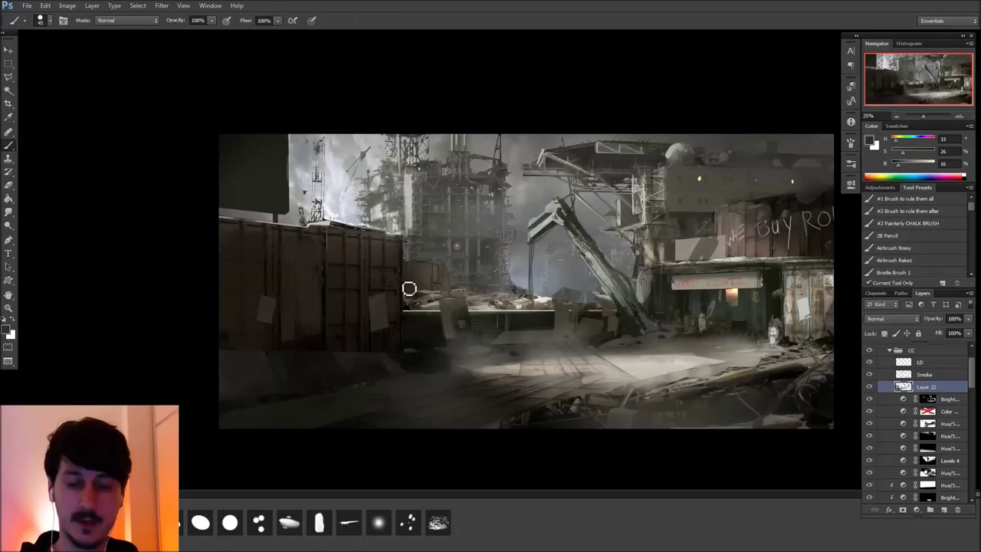
# Check the mirrored composition by flipping the canvas horizontally and back
pyautogui.click(68, 6)
pyautogui.moveTo(126, 101)
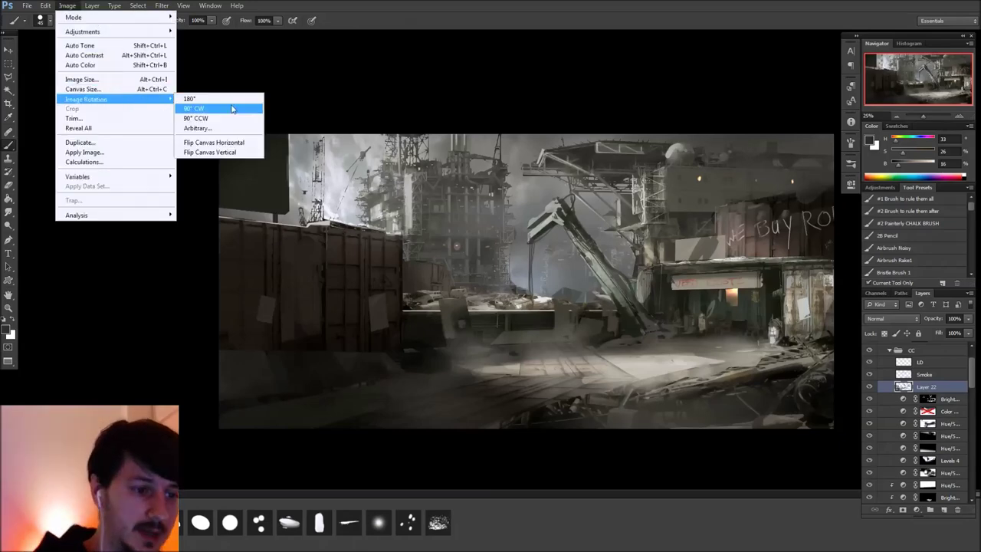
pyautogui.click(241, 144)
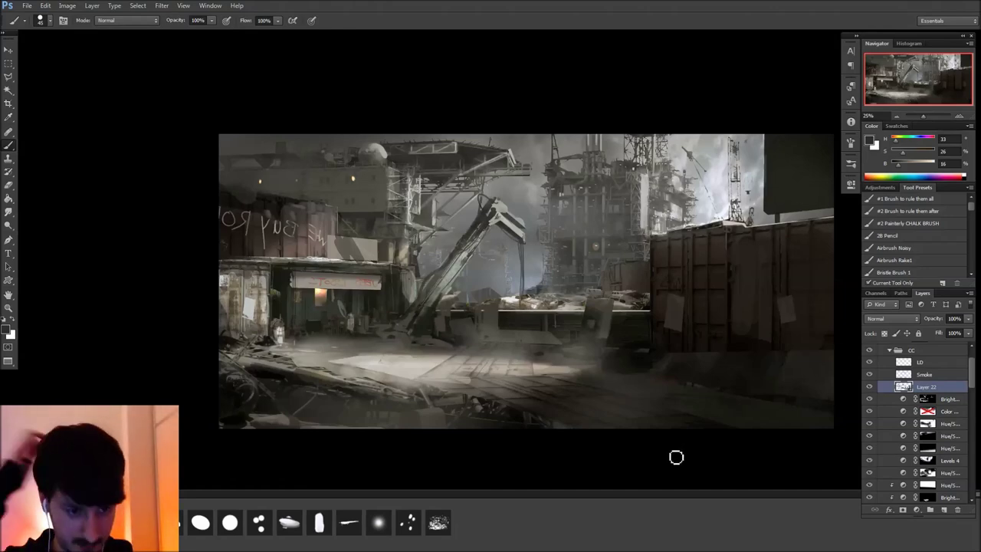
pyautogui.hotkey('ctrl', 'shift', 'h')
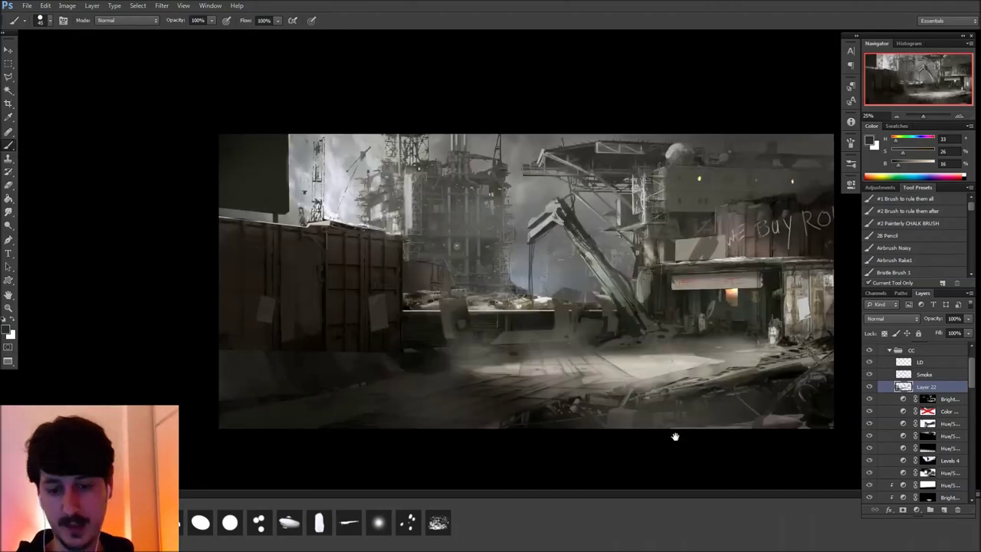
# Sample a near-black tone from the foreground debris and paint upright dark silhouettes along the near edge of the scrap pile
pyautogui.moveTo(674, 437); pyautogui.dragTo(662, 435)
pyautogui.press('alt')
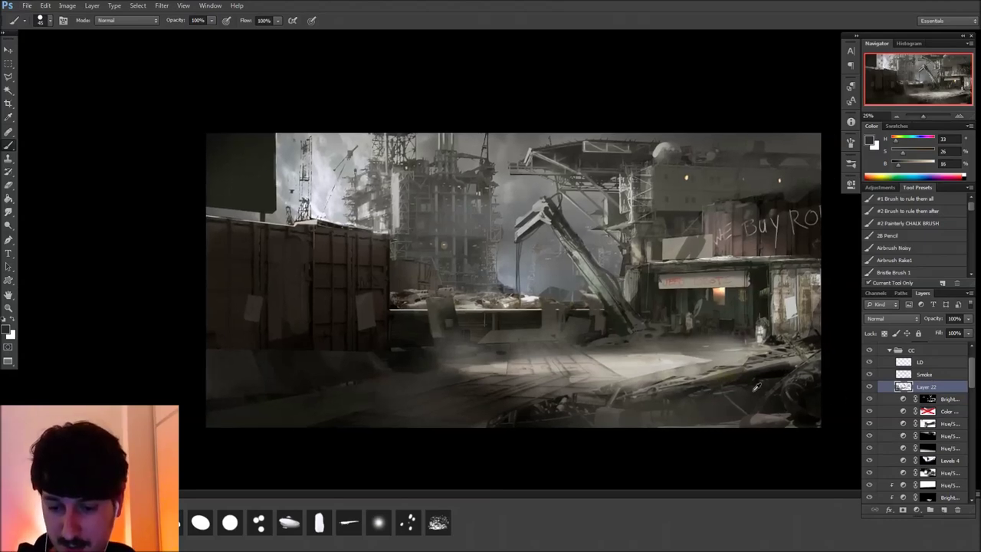
pyautogui.keyDown('alt'); pyautogui.click(776, 408); pyautogui.keyUp('alt')
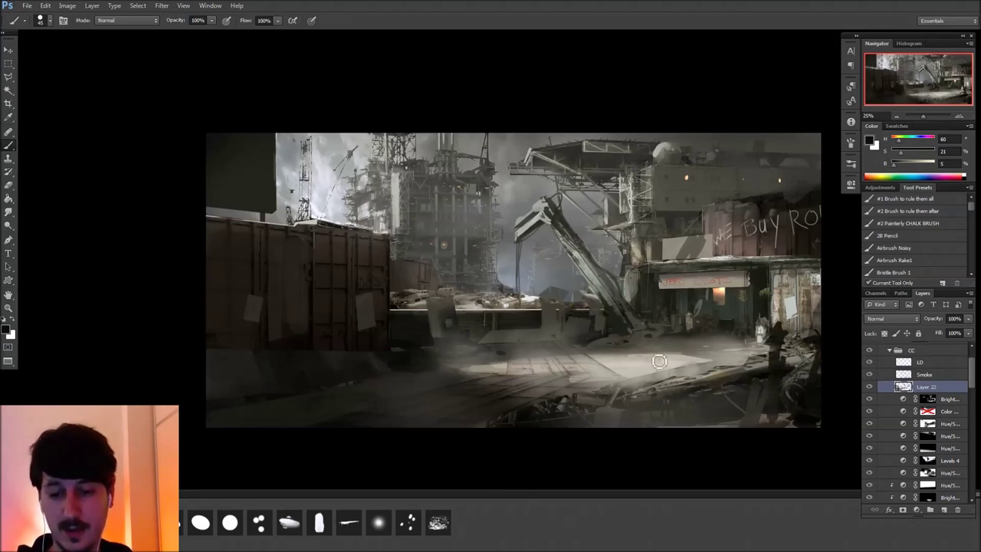
pyautogui.moveTo(661, 362); pyautogui.dragTo(682, 430)
pyautogui.moveTo(673, 360); pyautogui.dragTo(678, 394)
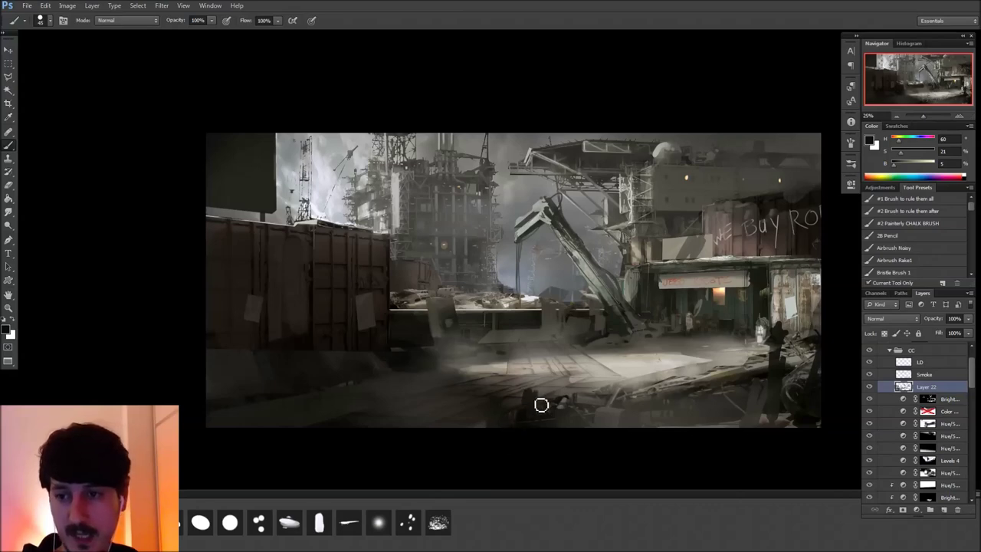
pyautogui.moveTo(543, 409)
pyautogui.mouseDown()
pyautogui.moveTo(617, 407)
pyautogui.moveTo(626, 351)
pyautogui.moveTo(505, 363)
pyautogui.moveTo(563, 381)
pyautogui.mouseUp()
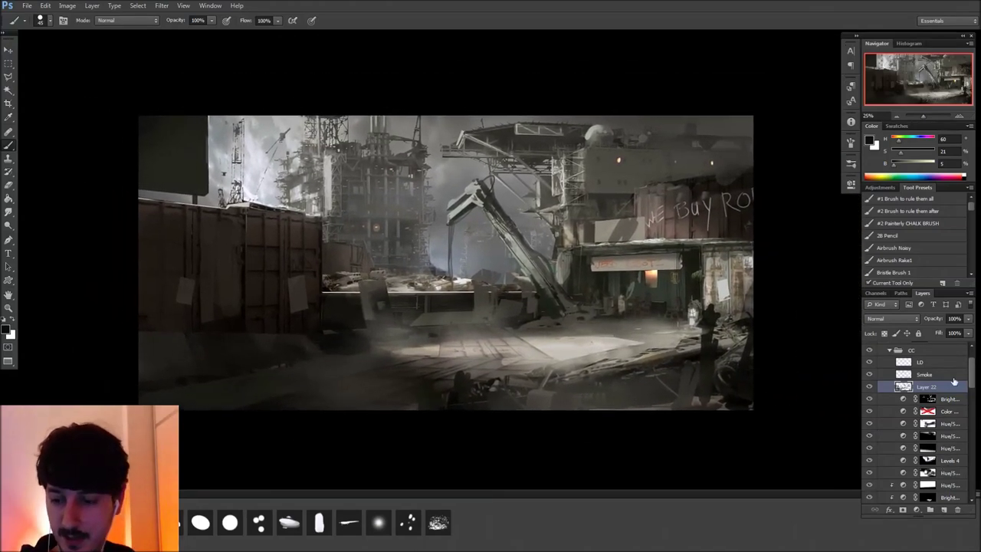
# Add a new layer at the top of the CC group and fill a black frame around an inset rectangular selection
pyautogui.moveTo(971, 380); pyautogui.dragTo(971, 372)
pyautogui.click(892, 389)
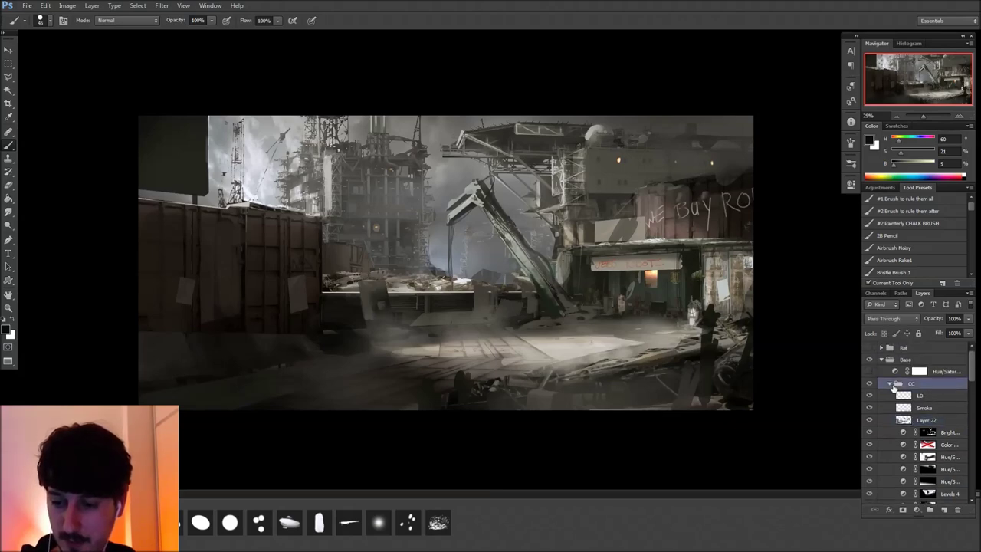
pyautogui.click(944, 510)
pyautogui.press('m')
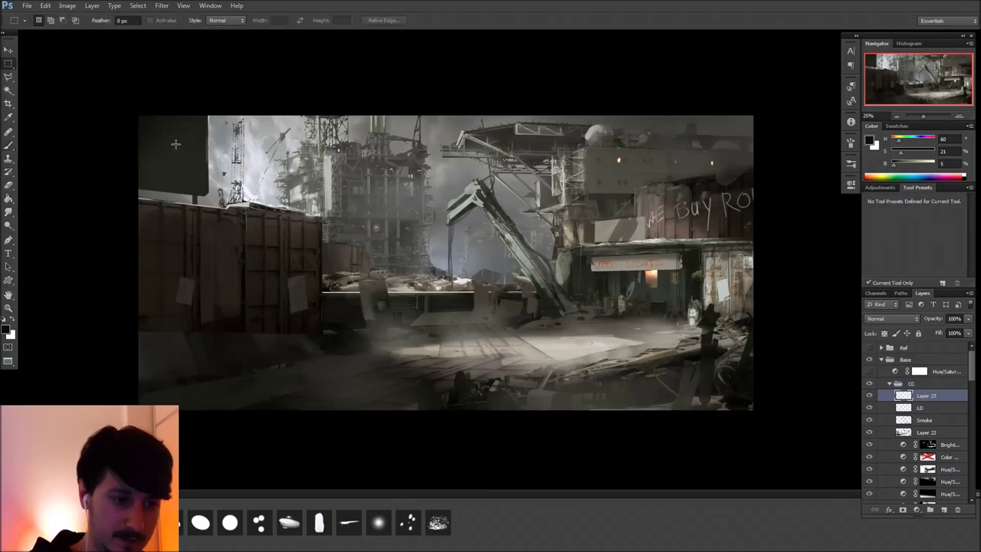
pyautogui.moveTo(183, 147); pyautogui.dragTo(709, 382)
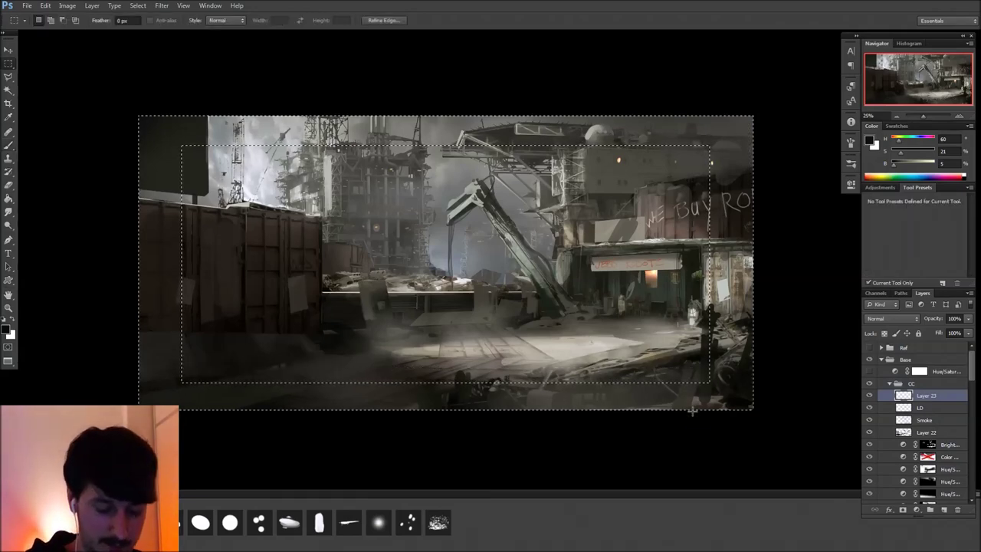
pyautogui.press('g')
pyautogui.hotkey('ctrl', 'shift', 'i')
pyautogui.click(200, 403)
pyautogui.hotkey('ctrl', 'd')
# Transform the black frame vertically beyond the canvas to thin its upper and lower bars
pyautogui.scroll(-2, 502, 276)
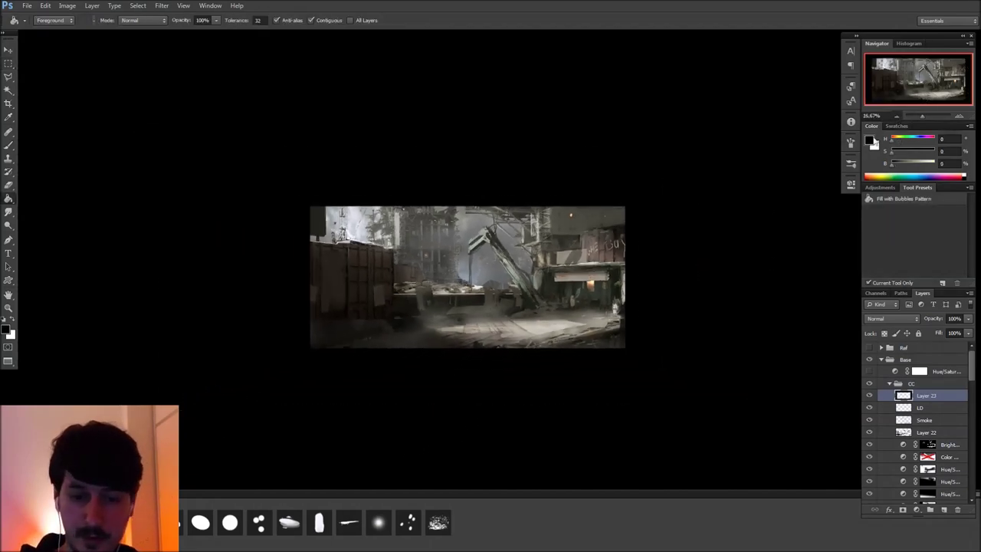
pyautogui.hotkey('ctrl', 't')
pyautogui.moveTo(487, 205)
pyautogui.mouseDown()
pyautogui.moveTo(488, 145)
pyautogui.moveTo(488, 189)
pyautogui.mouseUp()
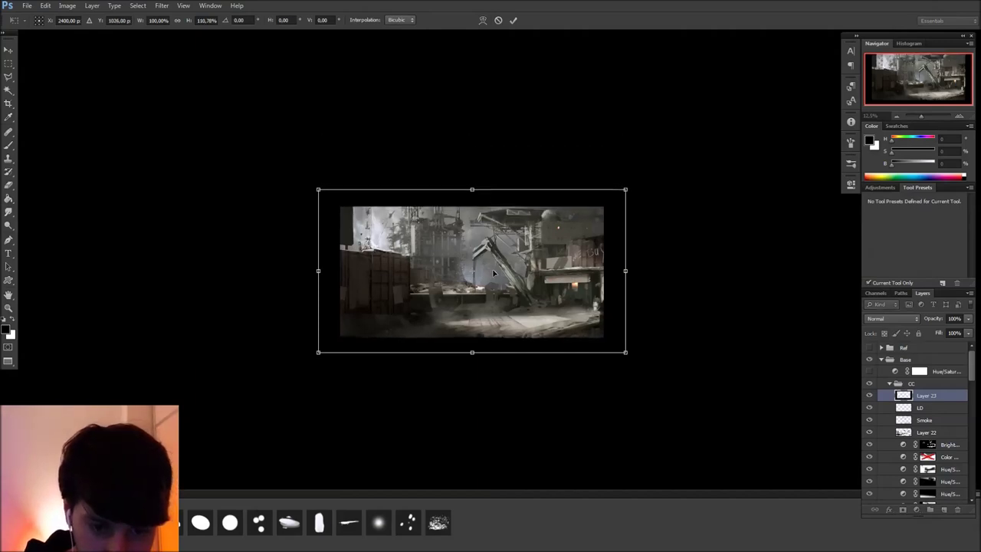
pyautogui.moveTo(472, 354); pyautogui.dragTo(493, 344)
pyautogui.moveTo(527, 385); pyautogui.dragTo(529, 390)
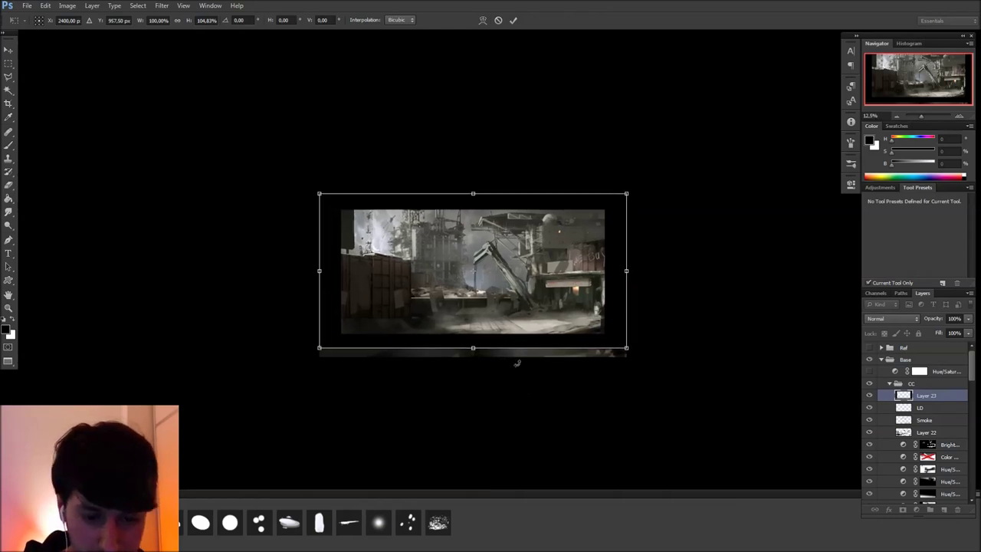
pyautogui.press('g')
pyautogui.press('Return')
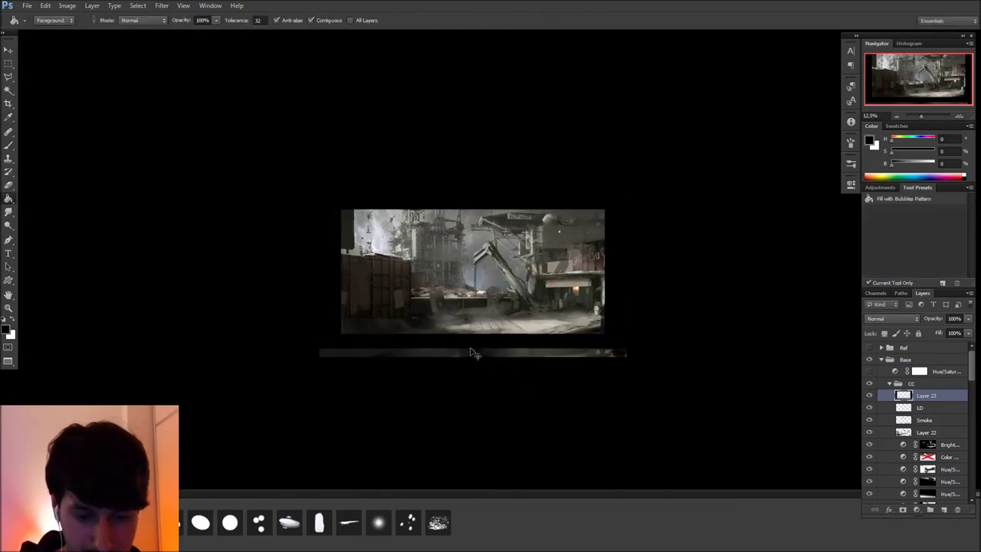
pyautogui.hotkey('ctrl', 't')
pyautogui.moveTo(473, 348); pyautogui.dragTo(472, 353)
pyautogui.press('g')
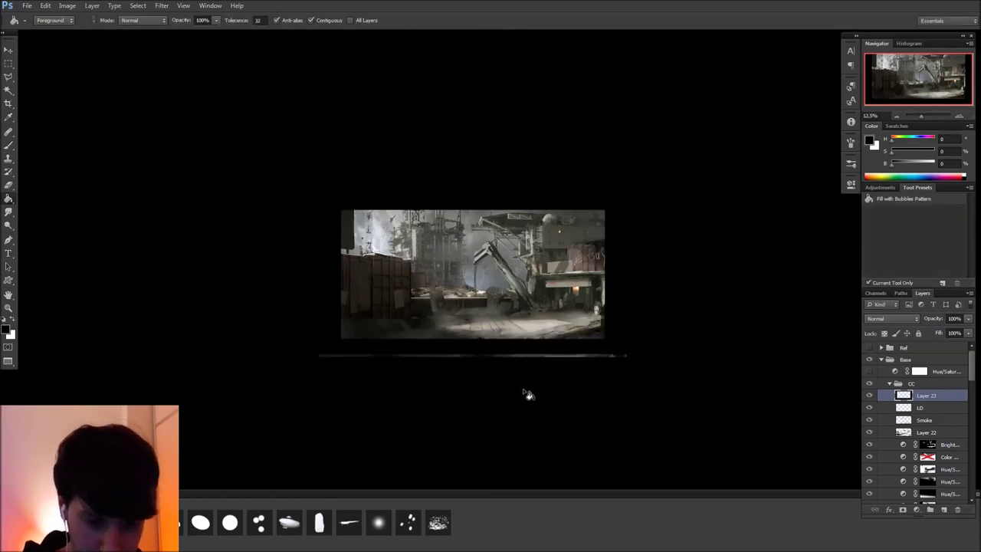
# Fill the uncovered strip beneath the frame with black and stretch the frame slightly upward
pyautogui.press('m')
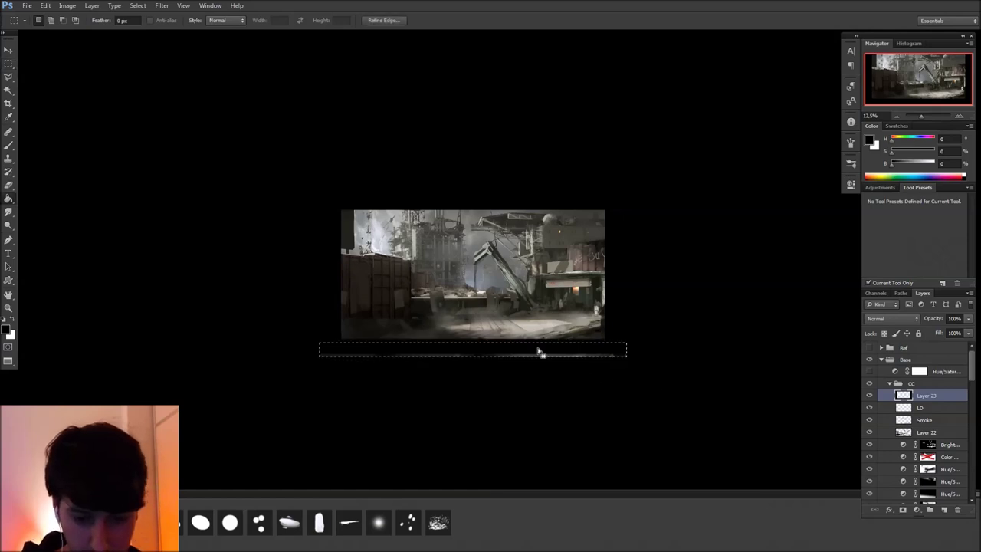
pyautogui.press('g')
pyautogui.click(543, 351)
pyautogui.hotkey('ctrl', 'd')
pyautogui.moveTo(691, 416); pyautogui.dragTo(682, 432)
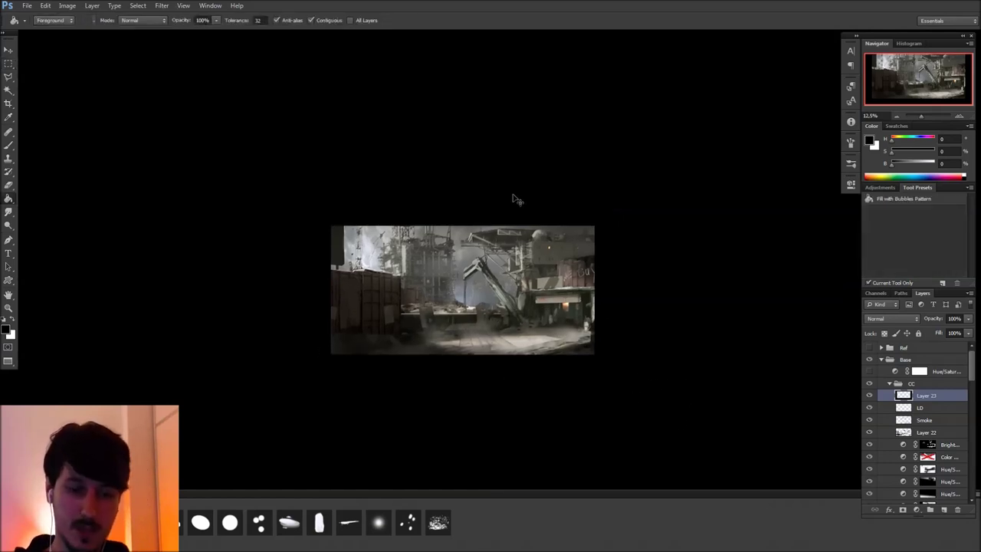
pyautogui.hotkey('ctrl', 't')
pyautogui.moveTo(463, 207)
pyautogui.mouseDown()
pyautogui.moveTo(463, 193)
pyautogui.moveTo(462, 204)
pyautogui.mouseUp()
pyautogui.press('Return')
# With the frame layer hidden, stamp the visible image onto a new layer above LD and set its blend mode to Lighter Color
pyautogui.click(958, 115)
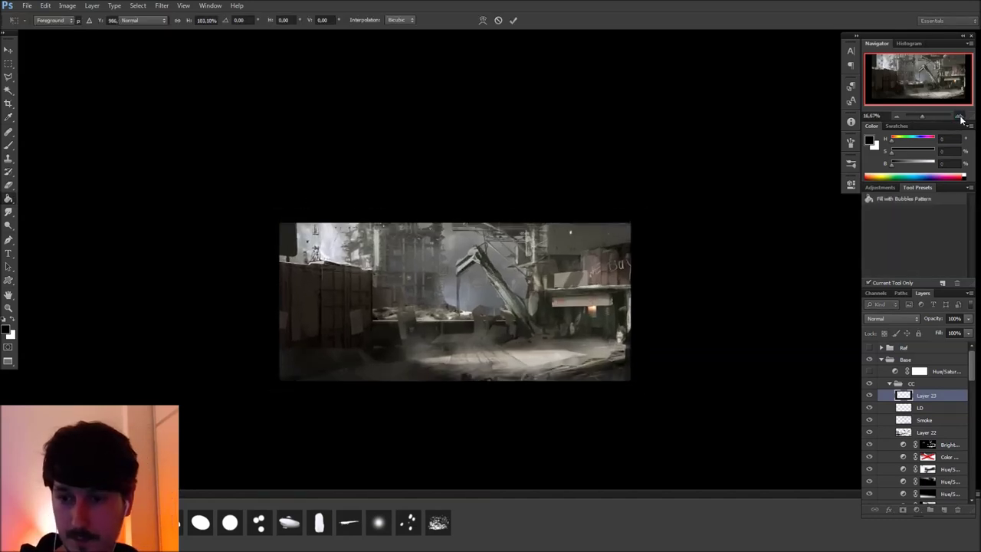
pyautogui.click(959, 115)
pyautogui.click(869, 395)
pyautogui.click(912, 408)
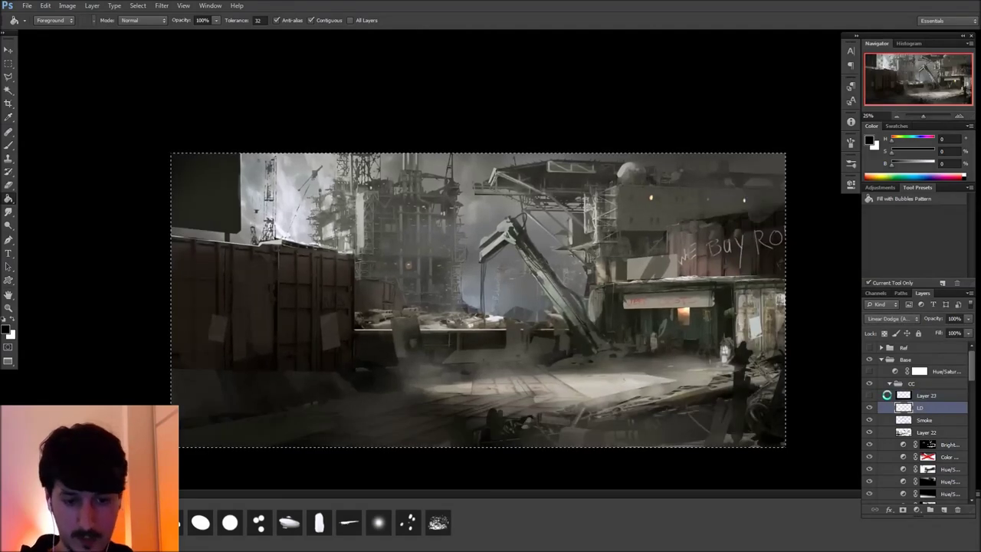
pyautogui.hotkey('ctrl', 'shift', 'alt', 'e')
pyautogui.click(893, 318)
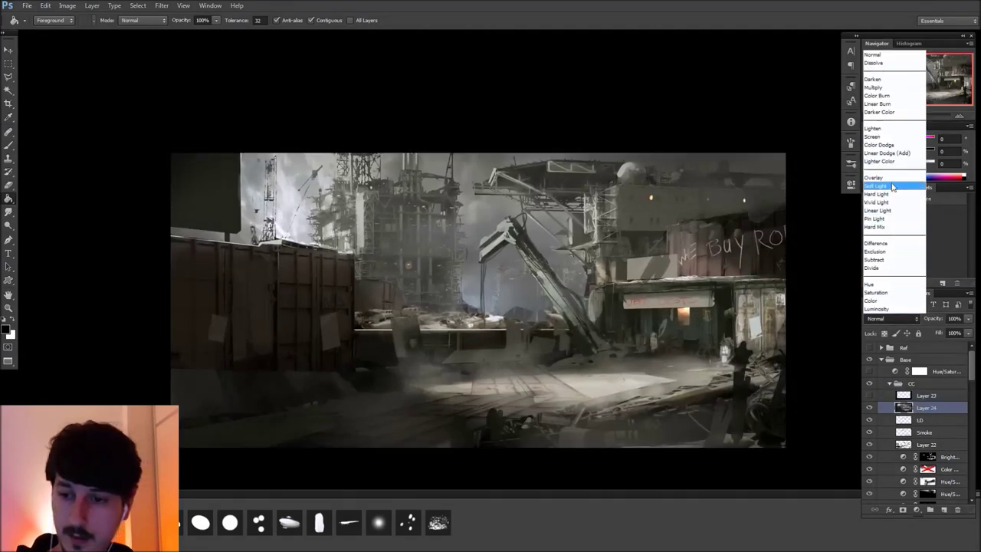
# Apply a long, nearly vertical Motion Blur to the stamped layer at an angle of -86°
pyautogui.click(162, 6)
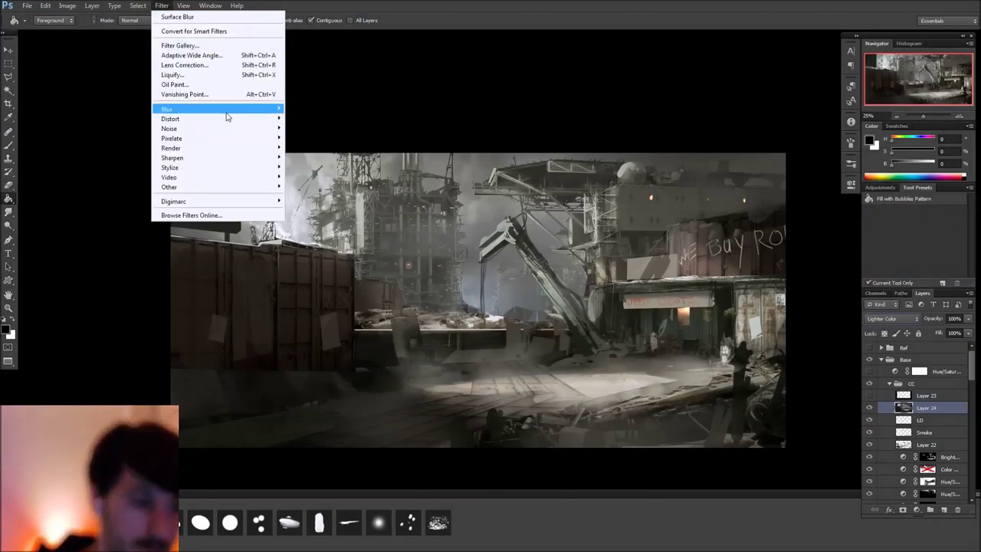
pyautogui.moveTo(242, 111)
pyautogui.click(336, 203)
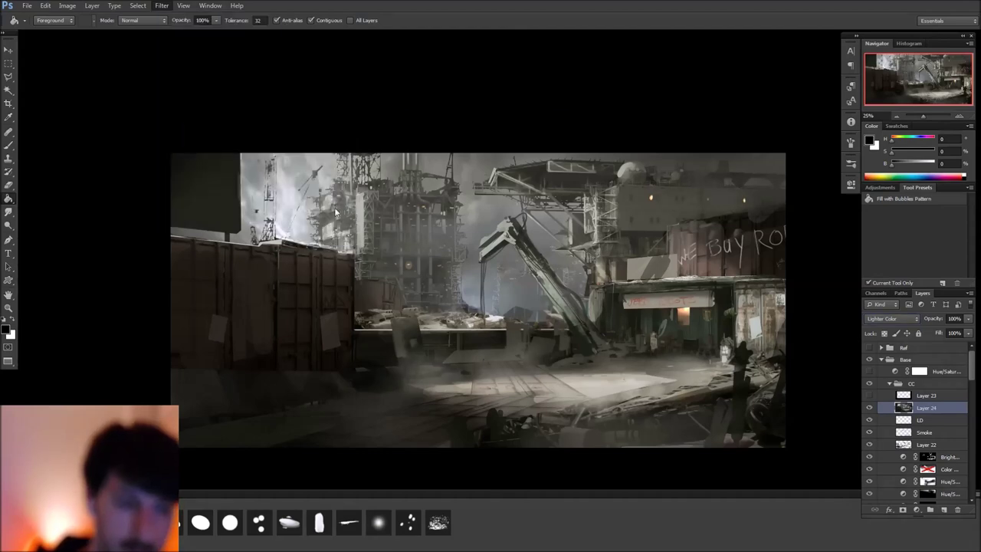
pyautogui.click(492, 279)
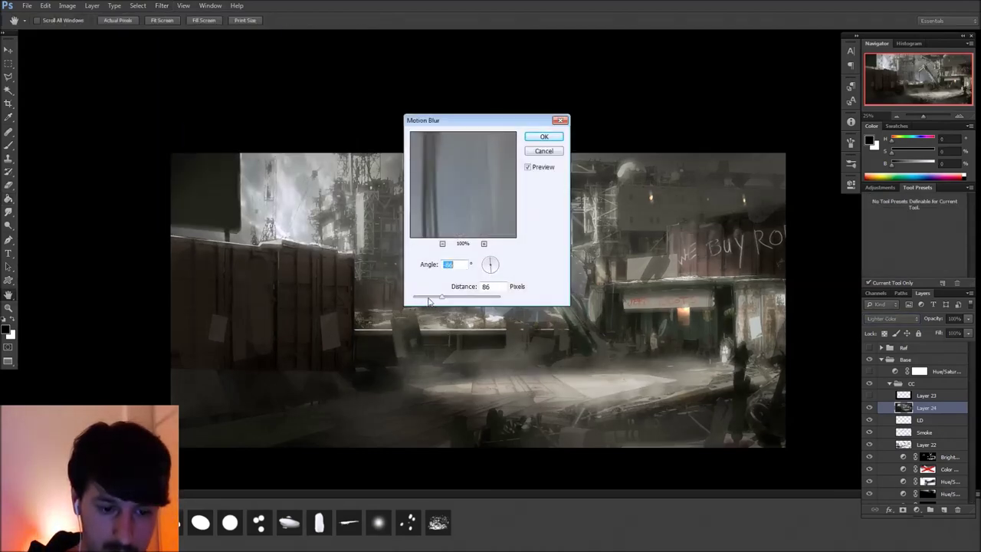
pyautogui.press('Tab')
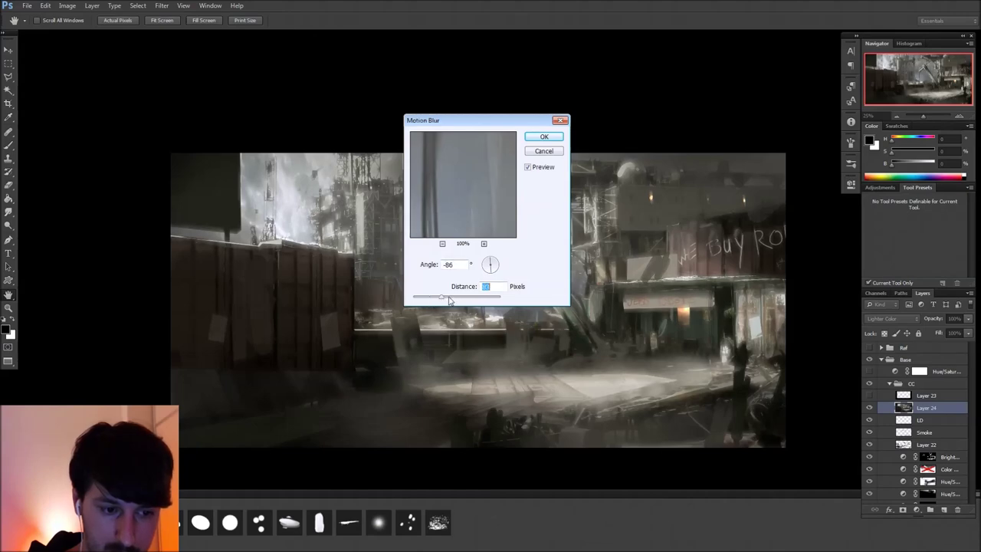
pyautogui.moveTo(449, 301); pyautogui.dragTo(481, 301)
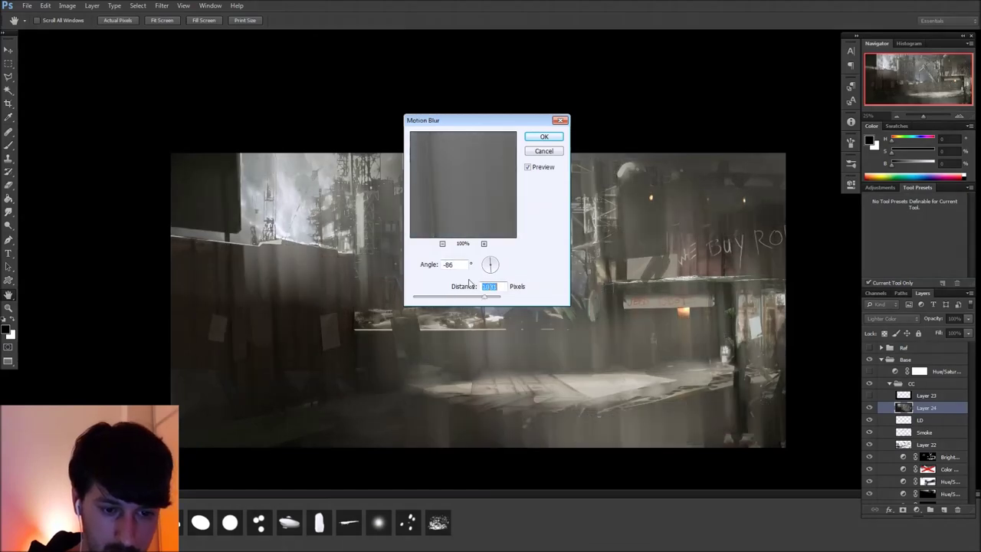
pyautogui.click(546, 138)
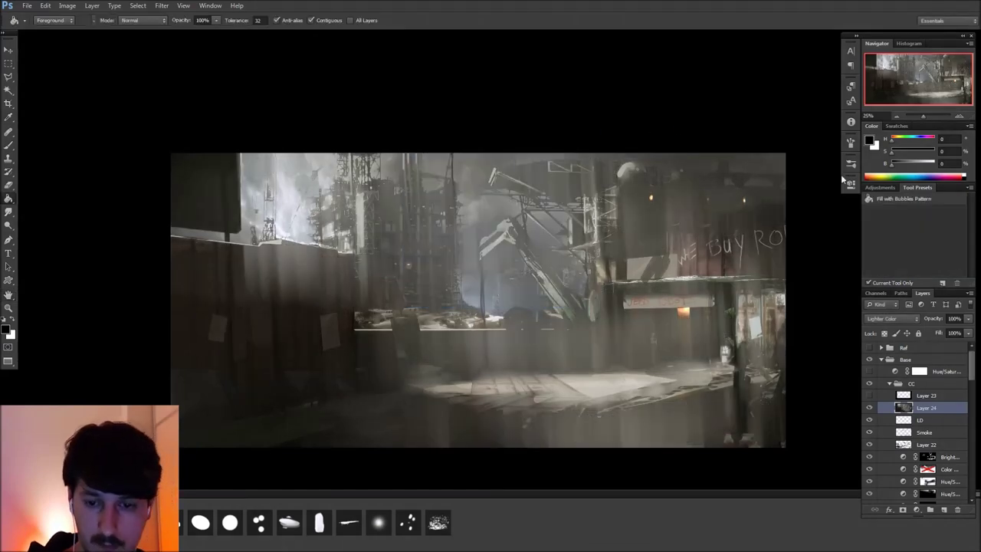
# Add a black-filled mask to the blurred layer and ready a soft round brush with white for revealing it
pyautogui.click(903, 510)
pyautogui.click(506, 353)
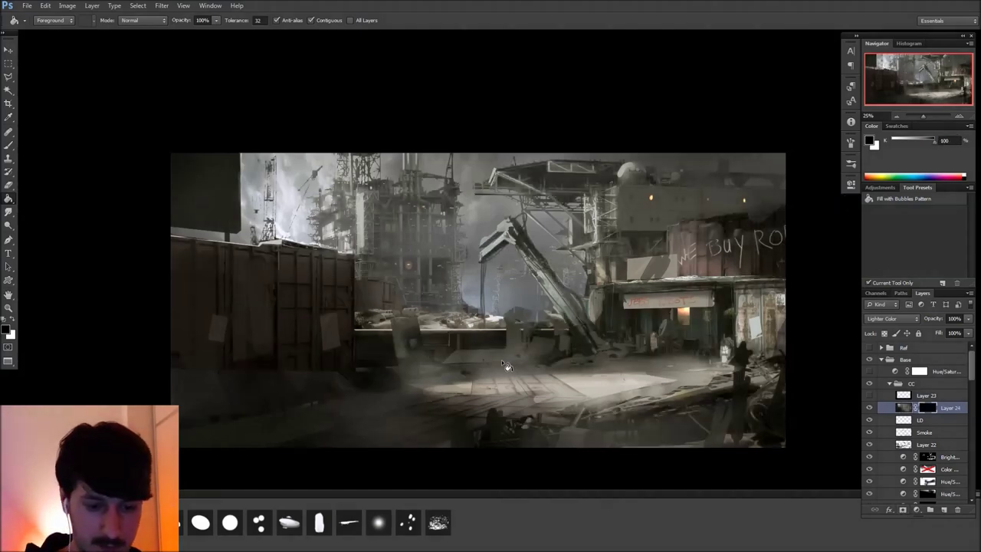
pyautogui.press('b')
pyautogui.click(379, 523)
pyautogui.press('x')
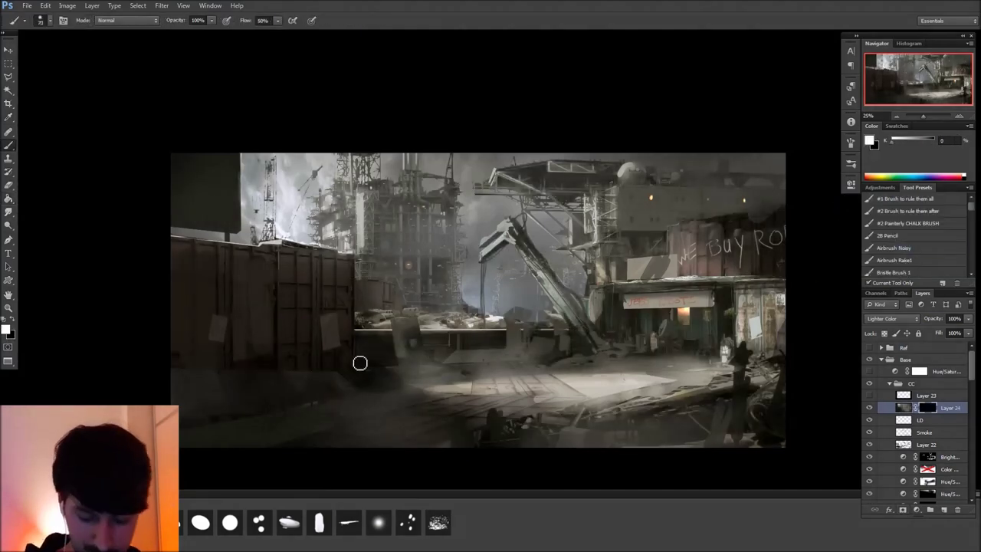
# Enlarge the brush to 600 px and reveal light streaks on the mask over the left containers and central foreground
pyautogui.press(']')
pyautogui.press(']')
pyautogui.press(']')
pyautogui.press(']')
pyautogui.press(']')
pyautogui.moveTo(261, 247)
pyautogui.mouseDown()
pyautogui.moveTo(322, 259)
pyautogui.moveTo(331, 287)
pyautogui.mouseUp()
pyautogui.moveTo(438, 395)
pyautogui.mouseDown()
pyautogui.moveTo(439, 350)
pyautogui.moveTo(461, 306)
pyautogui.moveTo(605, 418)
pyautogui.mouseUp()
pyautogui.press('x')
pyautogui.moveTo(485, 333)
pyautogui.mouseDown()
pyautogui.moveTo(459, 342)
pyautogui.moveTo(498, 342)
pyautogui.mouseUp()
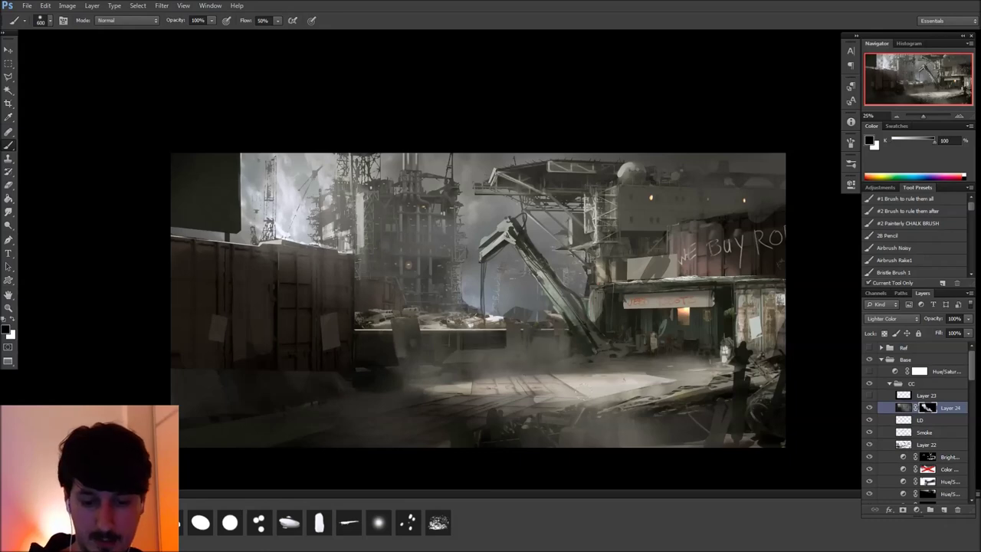
# Refine the blurred layer's mask around the shop and right foreground debris, alternately revealing and hiding the light streaks
pyautogui.moveTo(610, 423); pyautogui.dragTo(630, 432)
pyautogui.press('x')
pyautogui.moveTo(625, 389)
pyautogui.mouseDown()
pyautogui.moveTo(678, 396)
pyautogui.moveTo(727, 364)
pyautogui.mouseUp()
pyautogui.moveTo(798, 455); pyautogui.dragTo(767, 427)
pyautogui.moveTo(728, 296)
pyautogui.mouseDown()
pyautogui.moveTo(671, 331)
pyautogui.moveTo(641, 302)
pyautogui.moveTo(706, 346)
pyautogui.moveTo(724, 308)
pyautogui.mouseUp()
pyautogui.press('x')
pyautogui.press('x')
pyautogui.moveTo(665, 237)
pyautogui.mouseDown()
pyautogui.moveTo(797, 249)
pyautogui.moveTo(774, 268)
pyautogui.mouseUp()
pyautogui.press('x')
pyautogui.moveTo(720, 391); pyautogui.dragTo(770, 440)
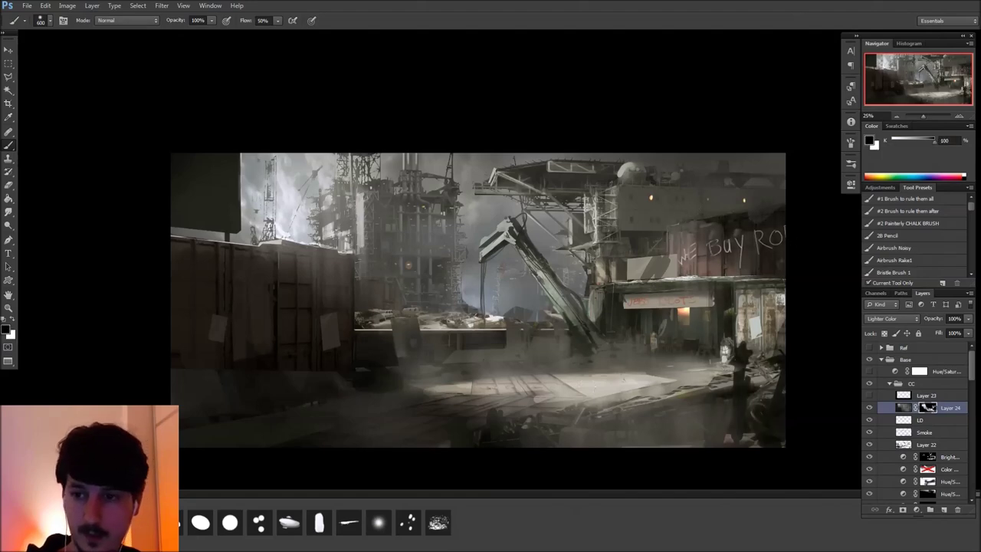
# Touch up the mask around the central tower and reveal soft streaks over the upper part of the graffitied container
pyautogui.press('x')
pyautogui.moveTo(444, 254)
pyautogui.mouseDown()
pyautogui.moveTo(487, 259)
pyautogui.moveTo(446, 205)
pyautogui.mouseUp()
pyautogui.press('x')
pyautogui.moveTo(488, 263); pyautogui.dragTo(464, 234)
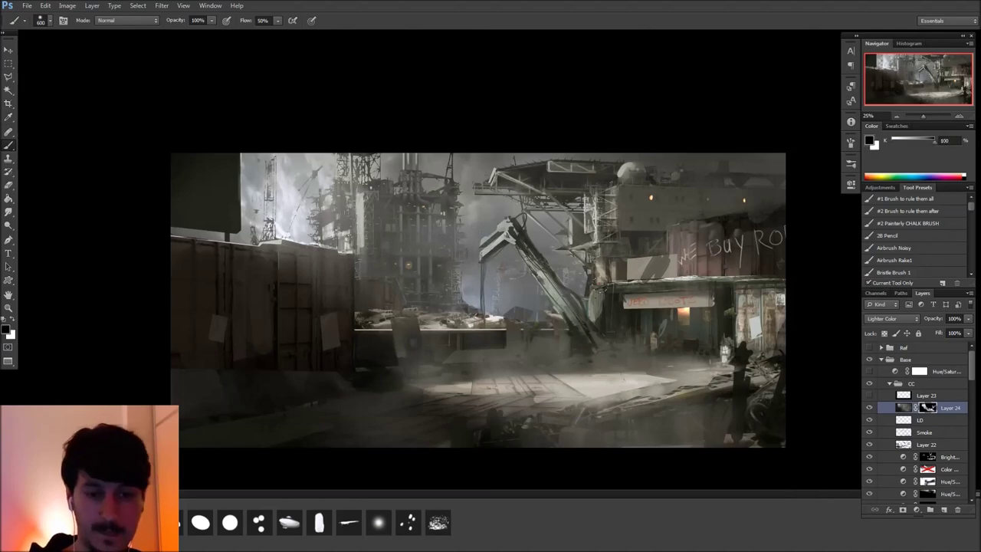
pyautogui.press('x')
pyautogui.moveTo(777, 210)
pyautogui.mouseDown()
pyautogui.moveTo(758, 268)
pyautogui.moveTo(728, 222)
pyautogui.mouseUp()
pyautogui.moveTo(628, 440); pyautogui.dragTo(643, 403)
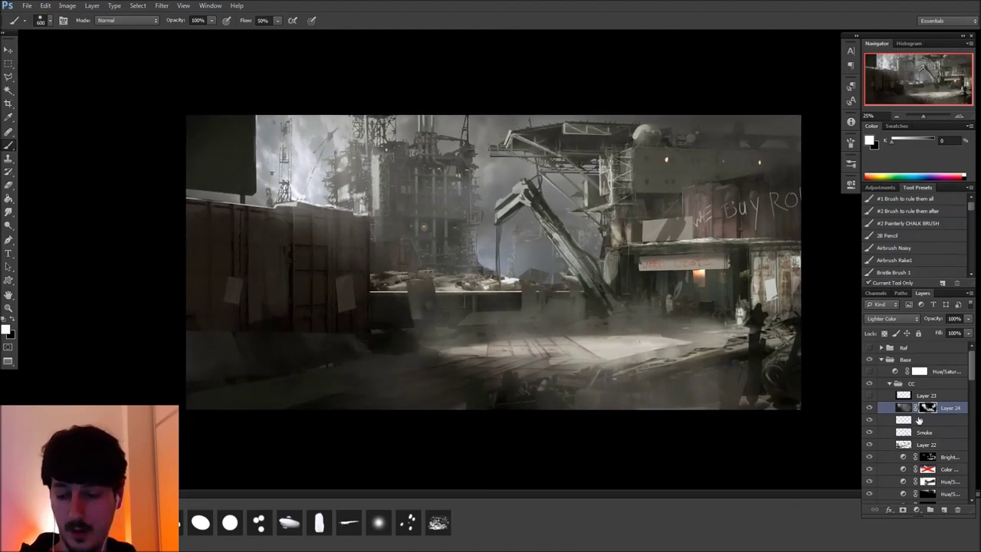
# Add a Hue/Saturation adjustment above the blurred layer with lightness at about -53 and hide it
pyautogui.click(917, 509)
pyautogui.click(917, 384)
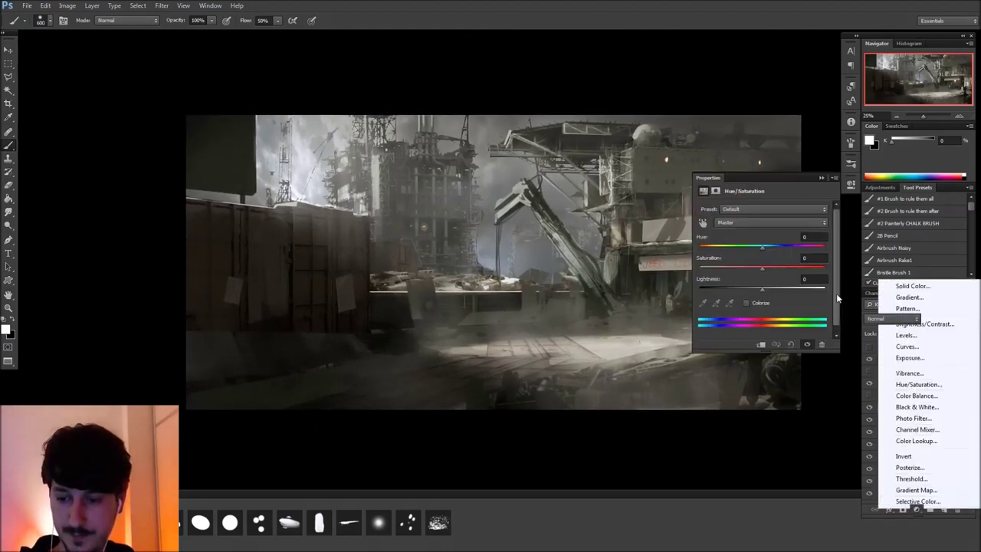
pyautogui.moveTo(742, 289); pyautogui.dragTo(727, 289)
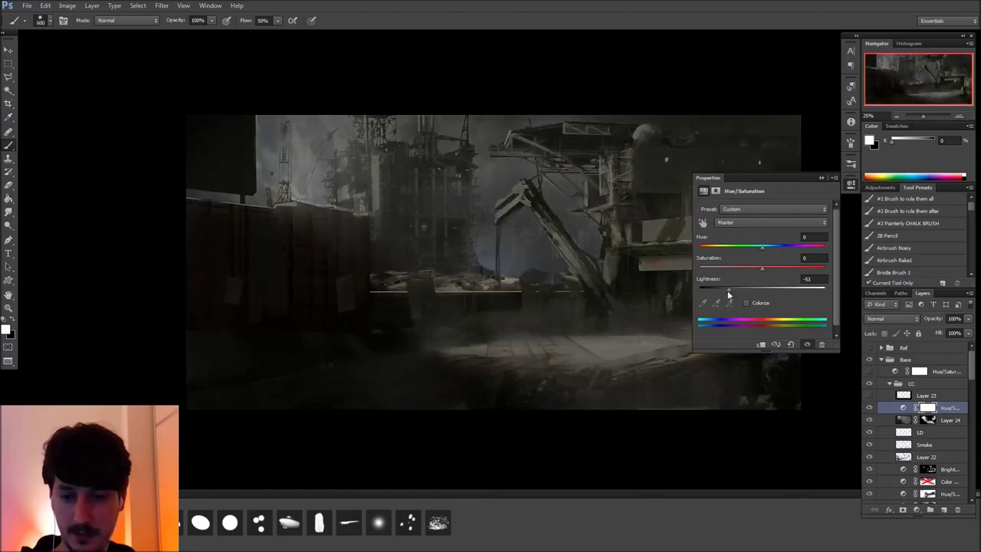
pyautogui.click(850, 186)
pyautogui.click(869, 408)
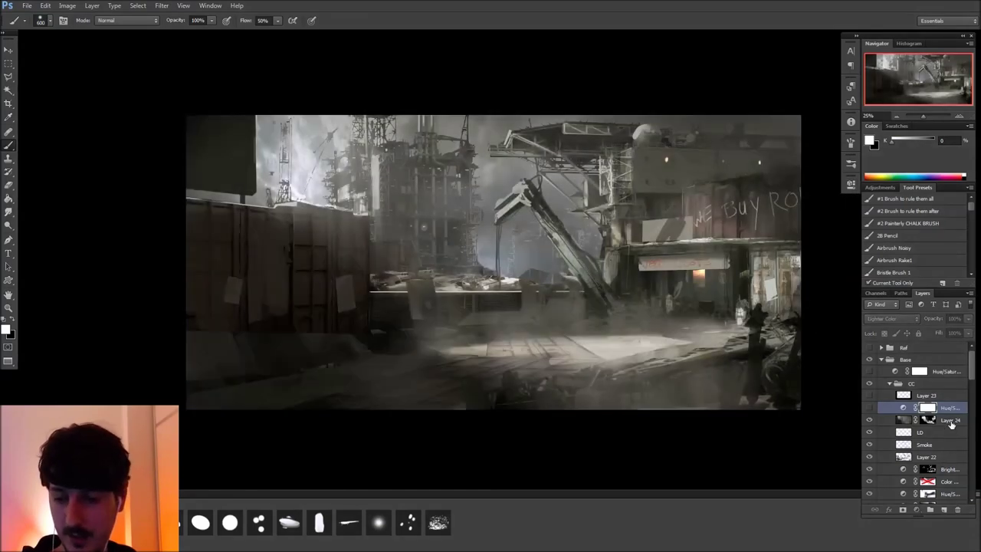
# Add a Brightness/Contrast adjustment directly above the blurred layer and raise its contrast to about 28
pyautogui.click(950, 420)
pyautogui.click(916, 510)
pyautogui.click(921, 324)
pyautogui.moveTo(786, 255); pyautogui.dragTo(790, 255)
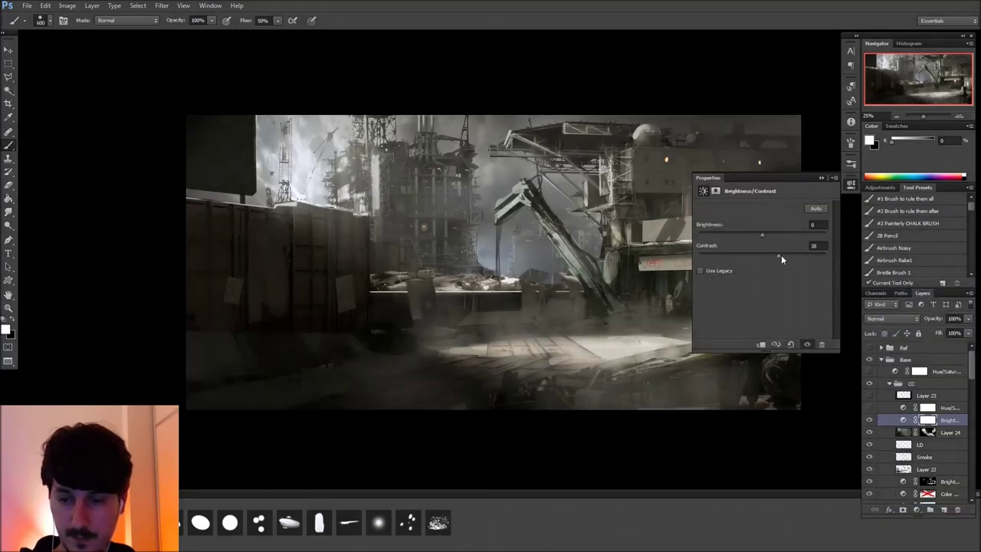
pyautogui.click(850, 182)
# Mask the contrast adjustment off the upper image with a vertical black gradient and refine the mask with the soft brush
pyautogui.press('g')
pyautogui.hotkey('shift', 'g')
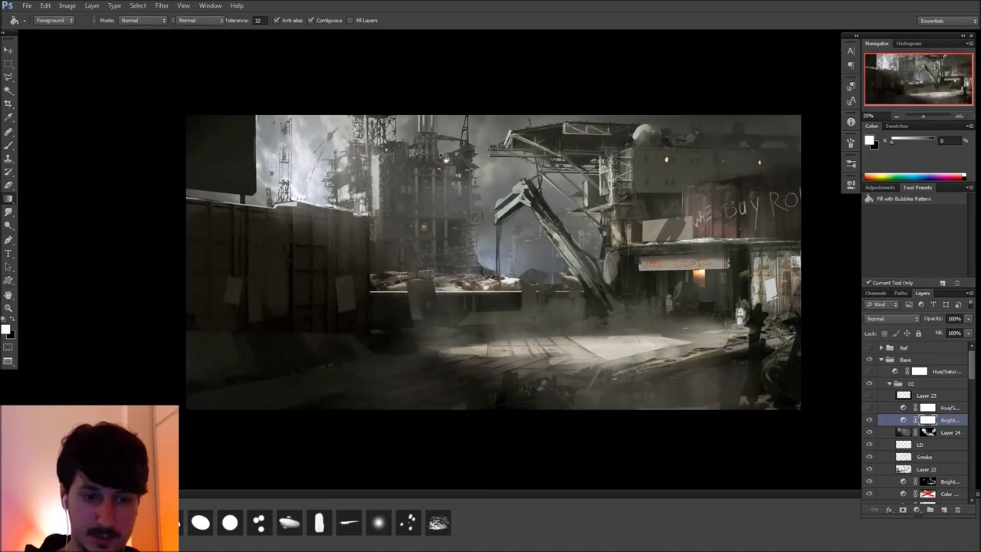
pyautogui.press('x')
pyautogui.moveTo(443, 210); pyautogui.dragTo(443, 233)
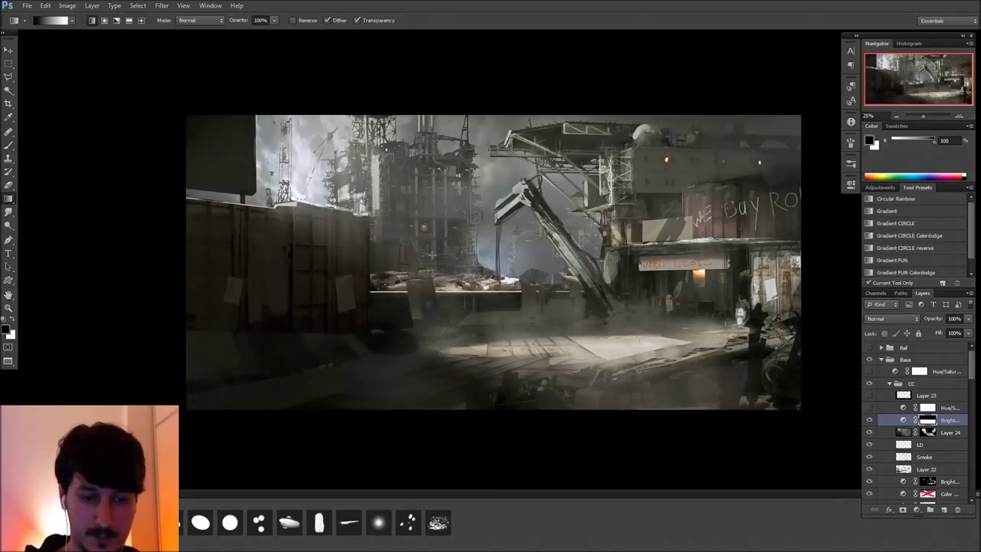
pyautogui.press('b')
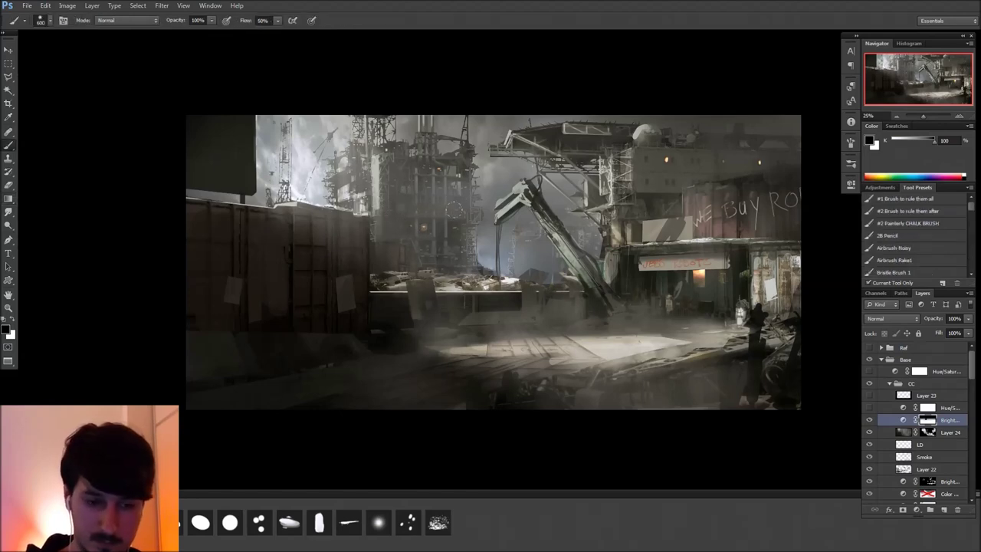
# Review the whole painting enlarged in full-screen view
pyautogui.moveTo(712, 368); pyautogui.dragTo(678, 381)
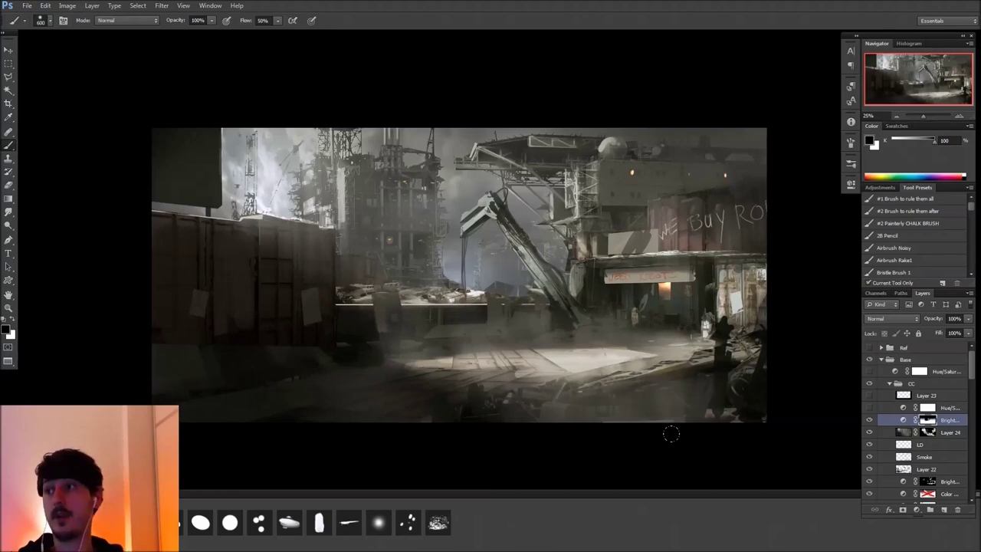
pyautogui.press('f')
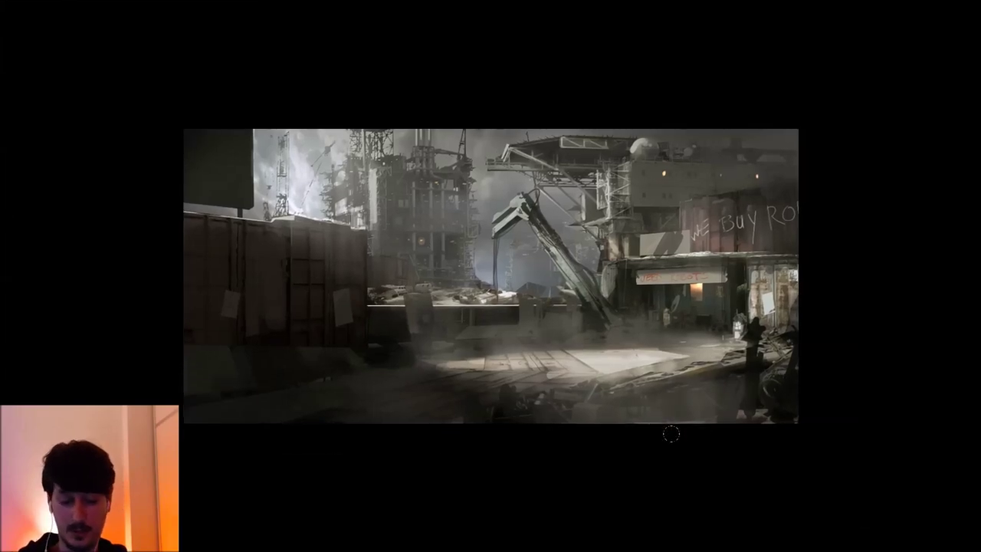
pyautogui.hotkey('ctrl', '+')
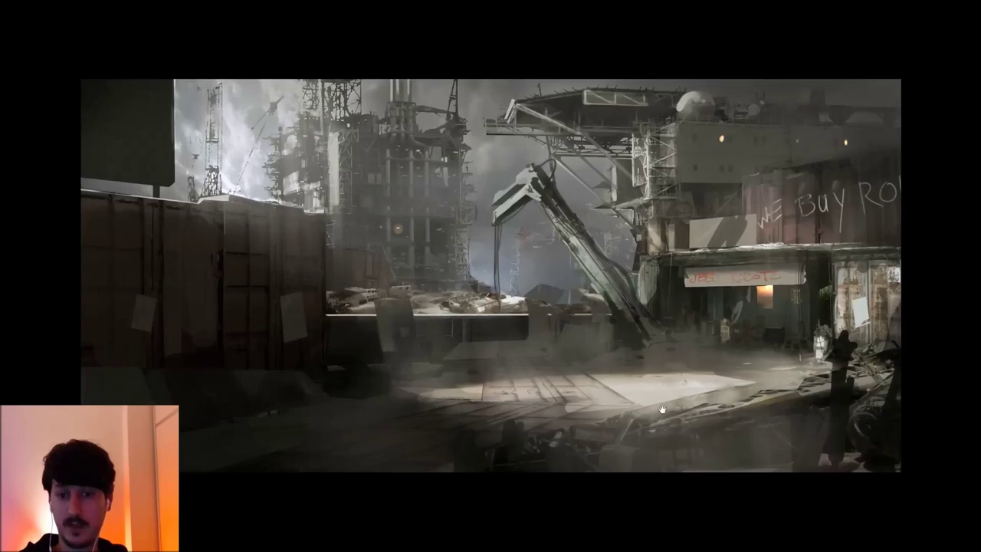
pyautogui.moveTo(662, 408); pyautogui.dragTo(653, 409)
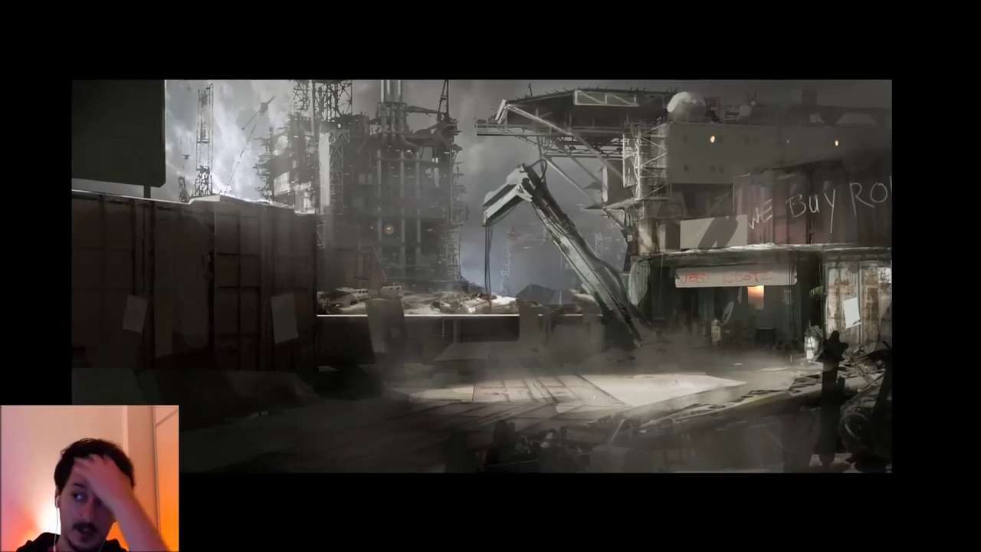